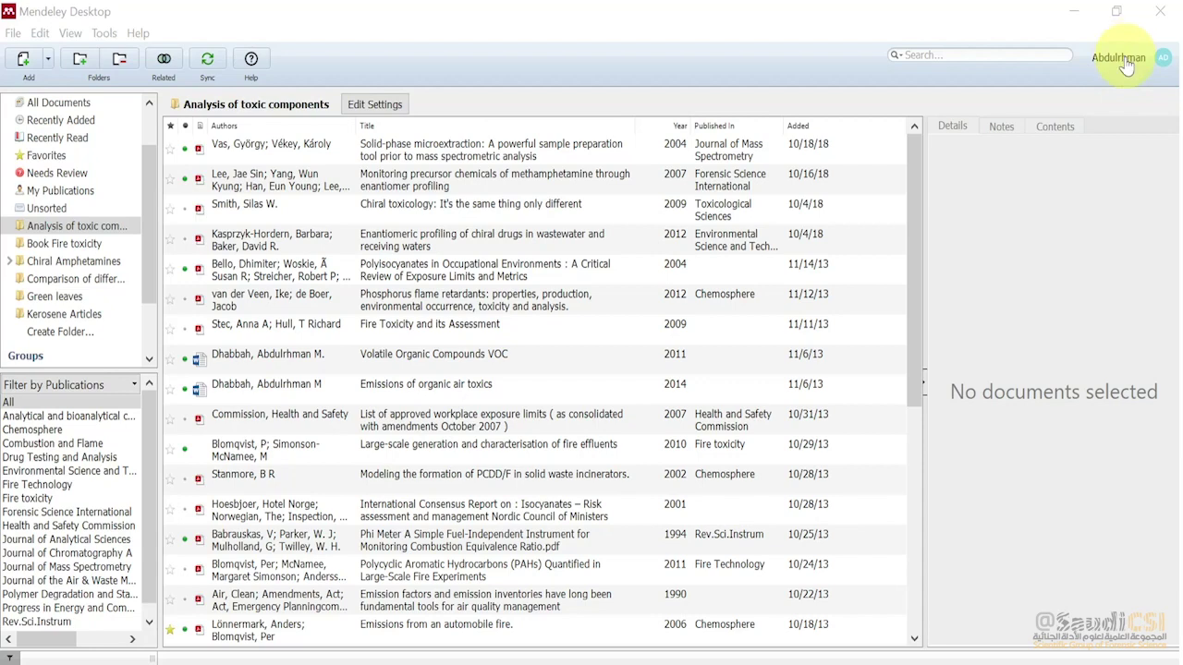
View the account's online Mendeley profile and web library in the browser, and switch back to Mendeley Desktop
left_click(1124, 61)
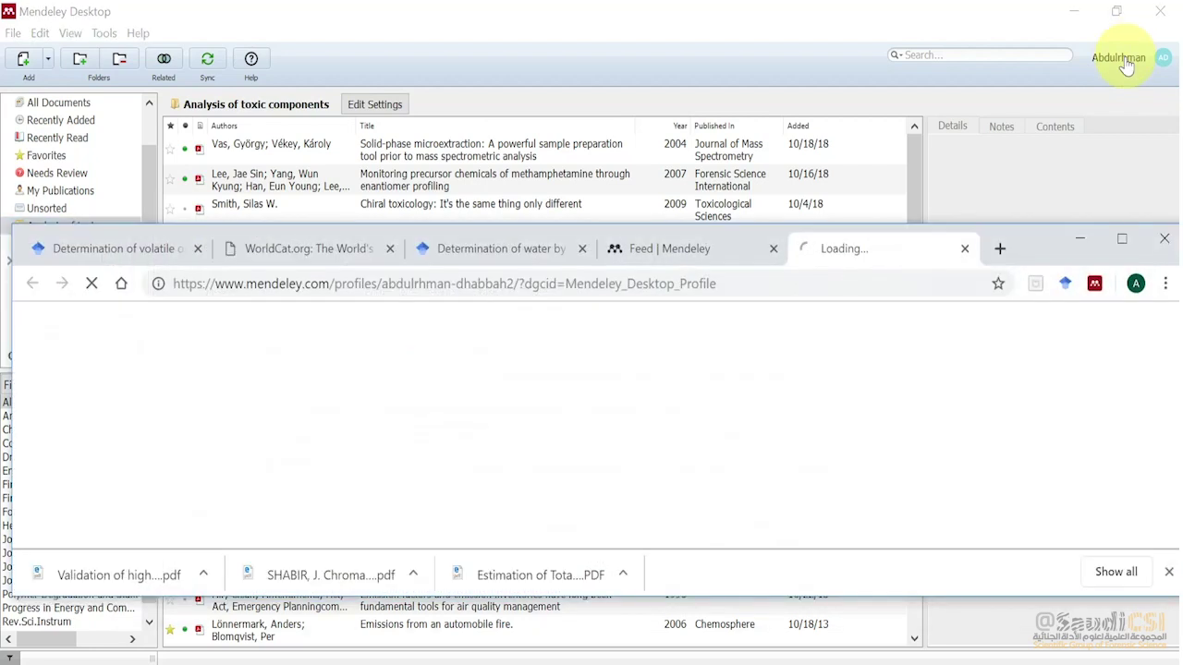
left_click(1122, 241)
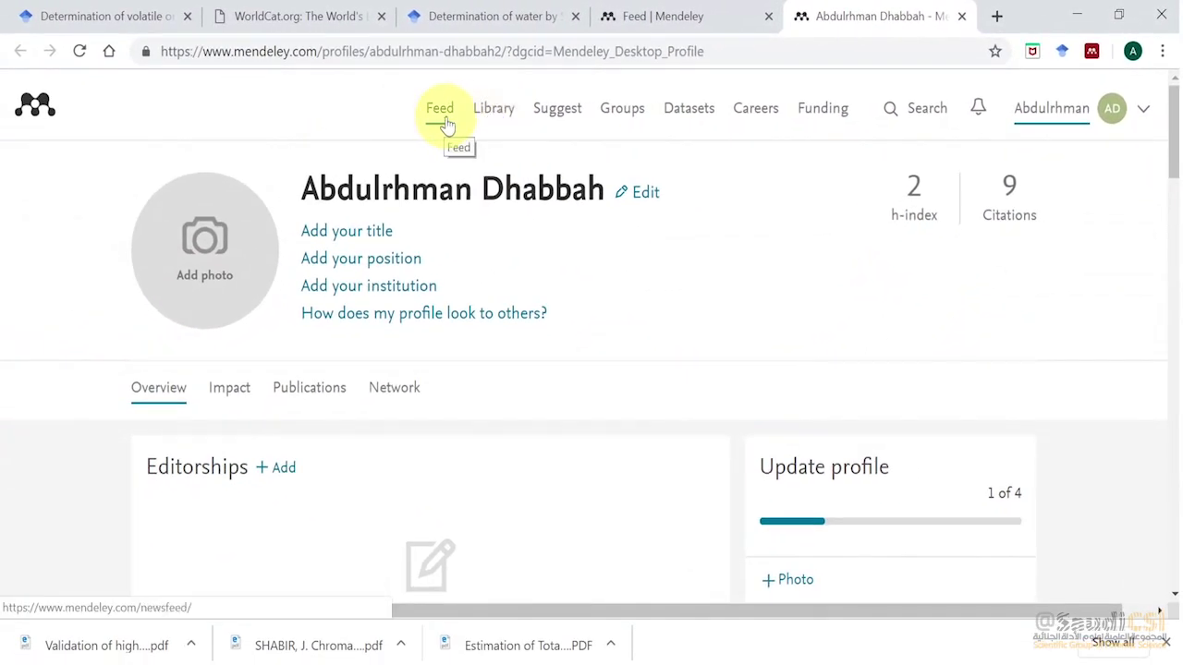
left_click(494, 120)
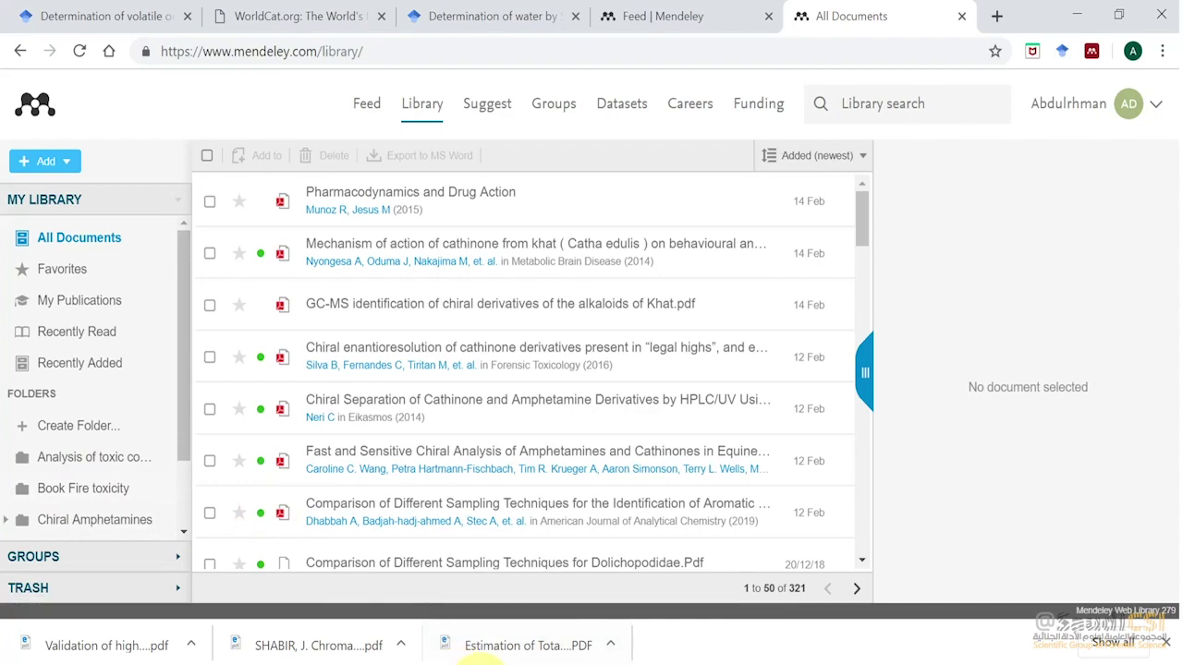
left_click(480, 660)
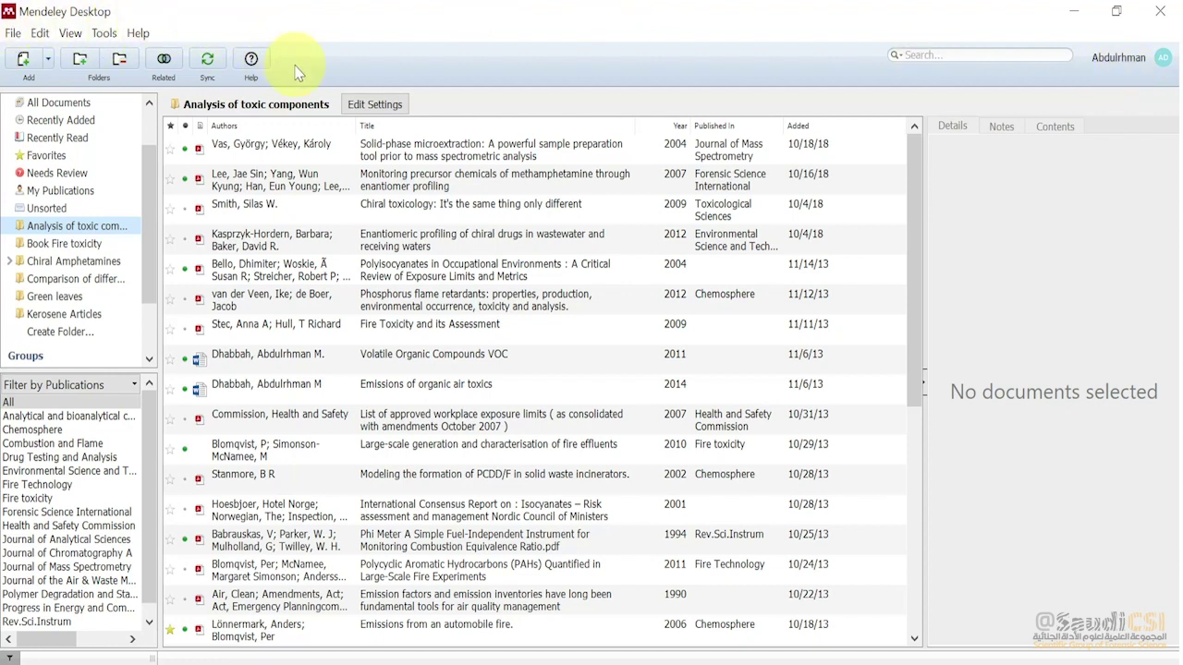
left_click(16, 37)
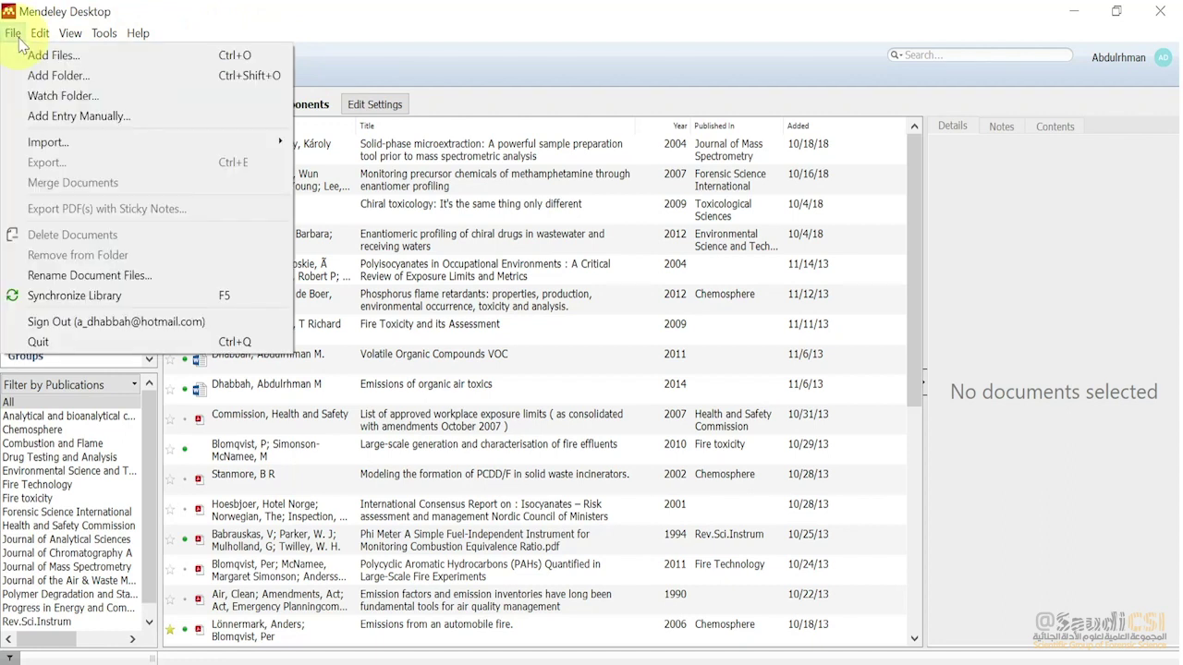
mouse_move(73, 42)
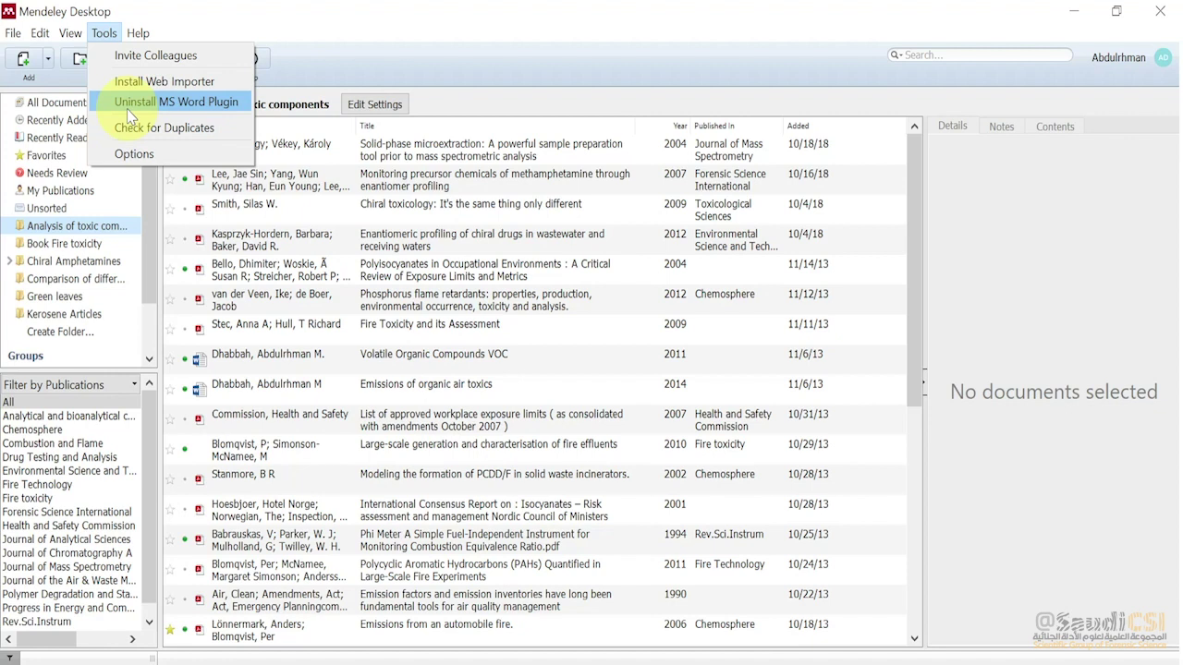
left_click(138, 33)
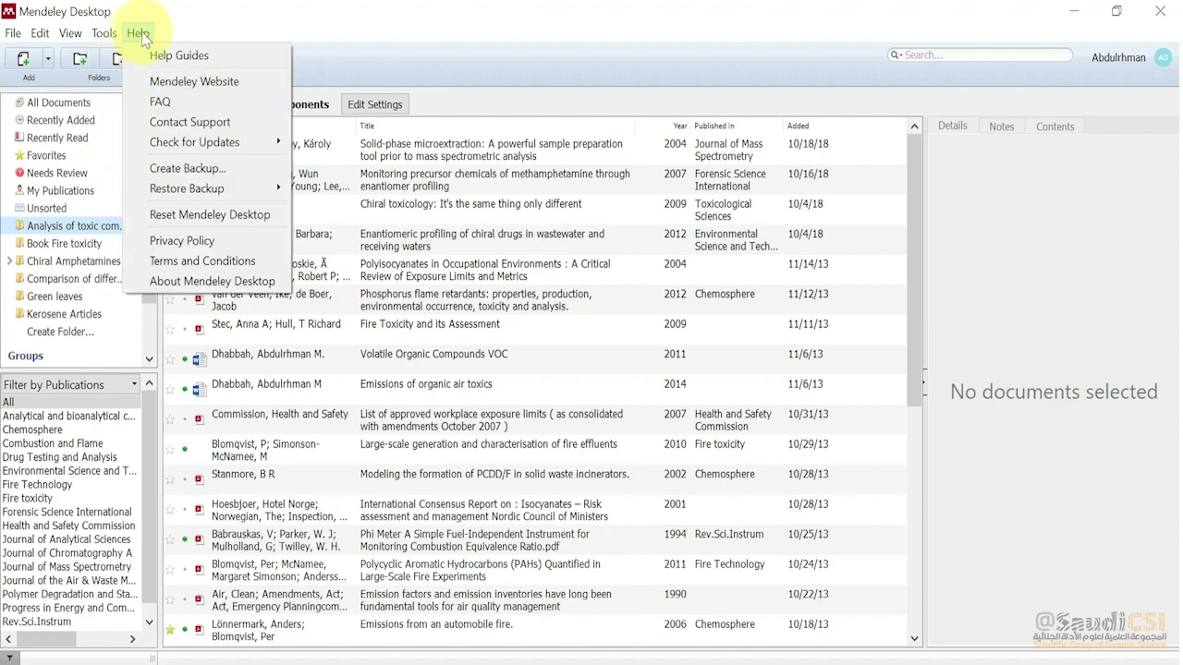
mouse_move(14, 35)
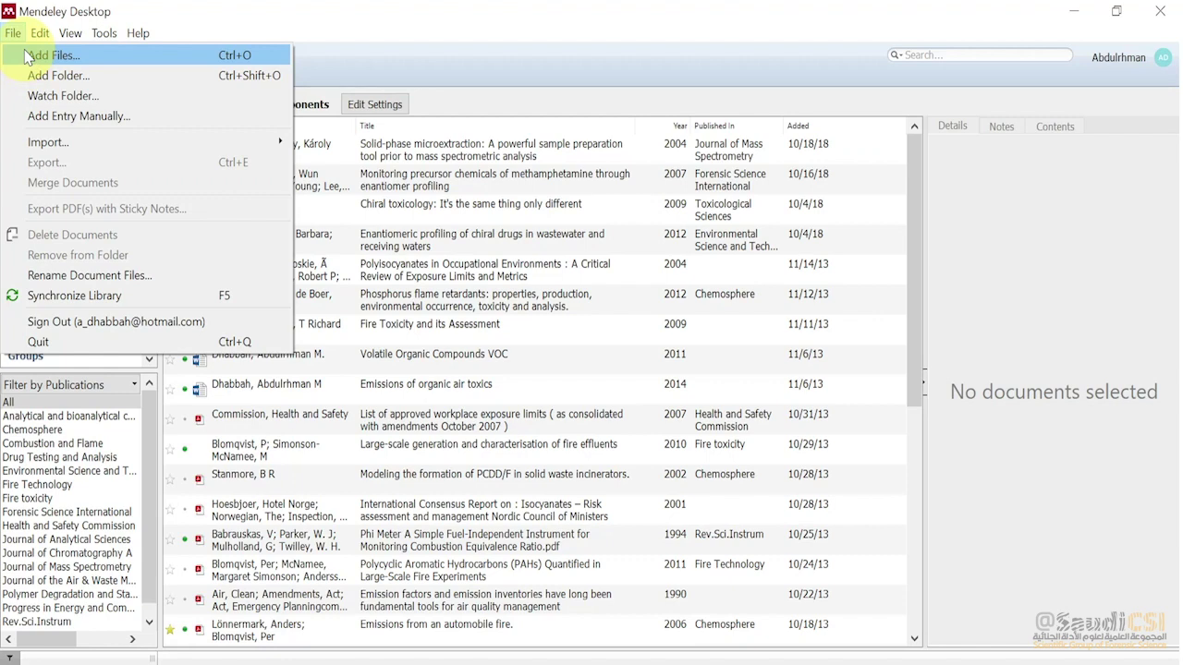
left_click(14, 33)
left_click(14, 33)
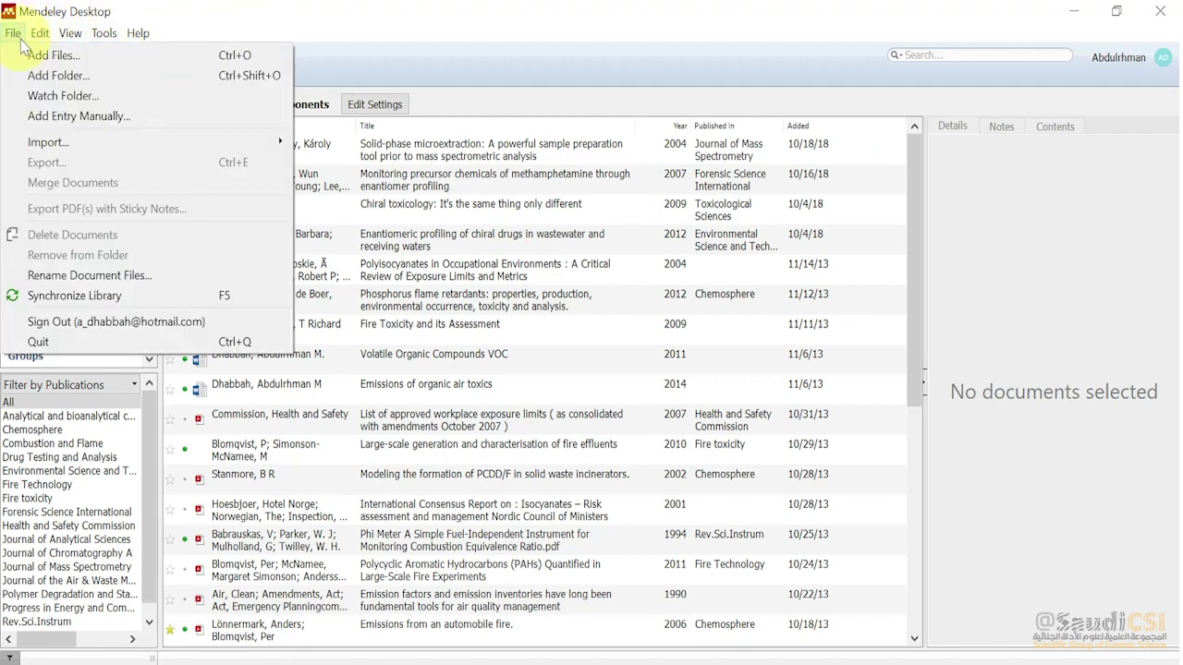
mouse_move(36, 35)
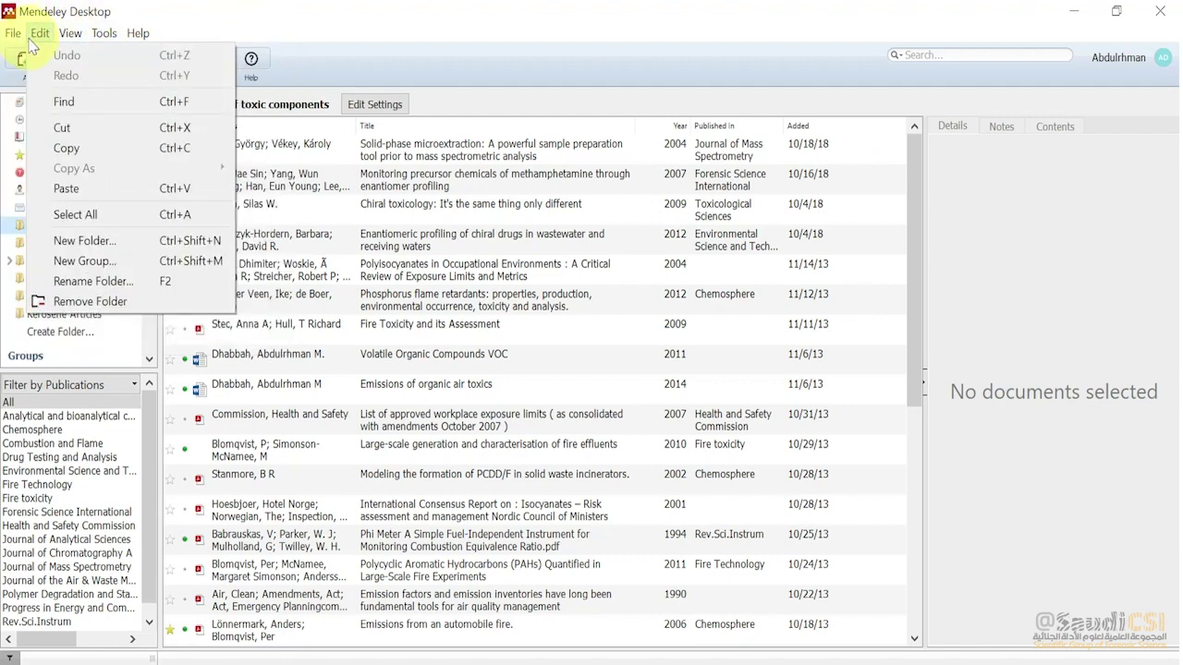
left_click(49, 61)
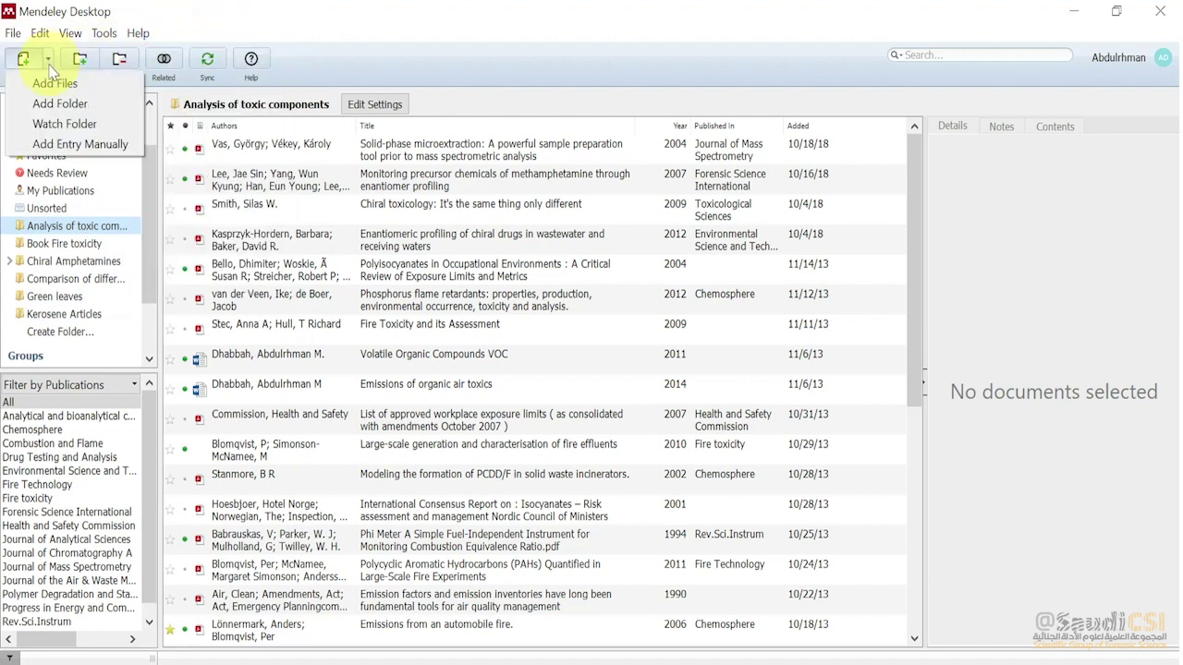
left_click(14, 35)
left_click(14, 35)
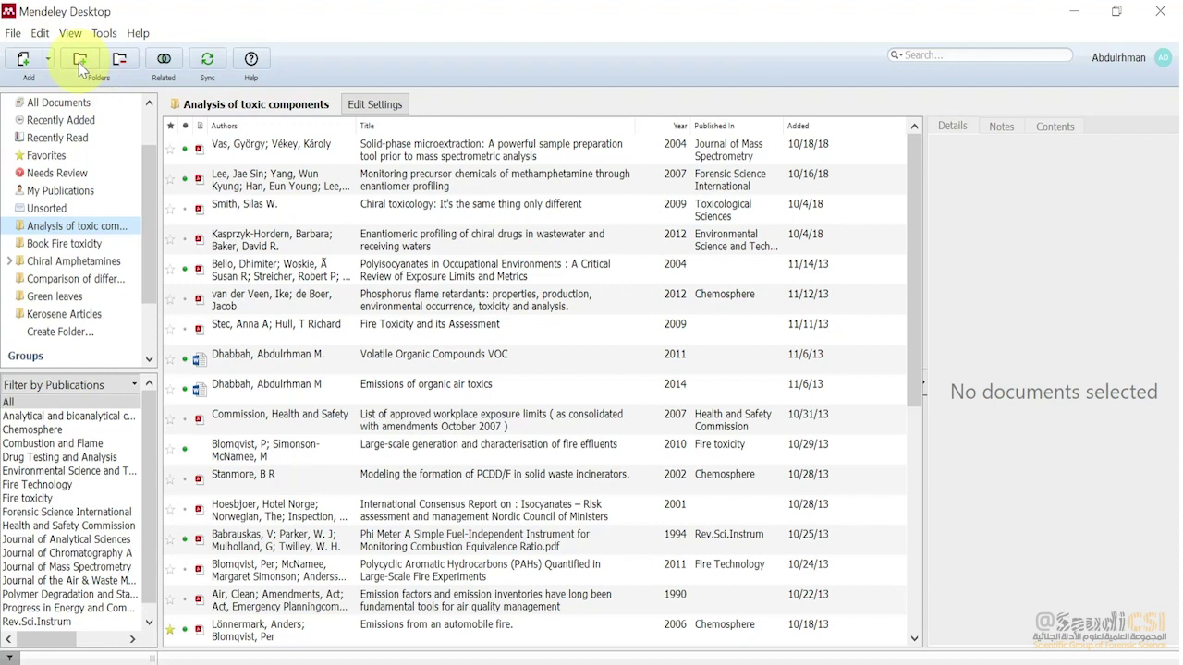
Search Mendeley's literature catalog for "fire"
left_click_drag(151, 164, 151, 217)
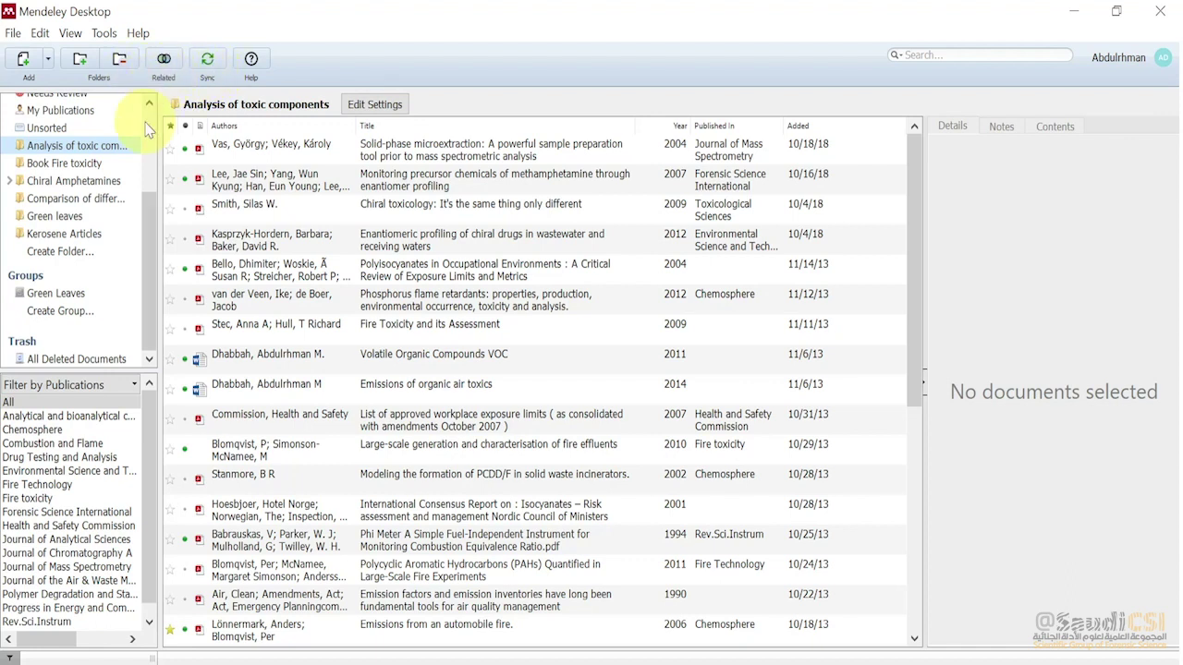
left_click_drag(148, 203, 151, 105)
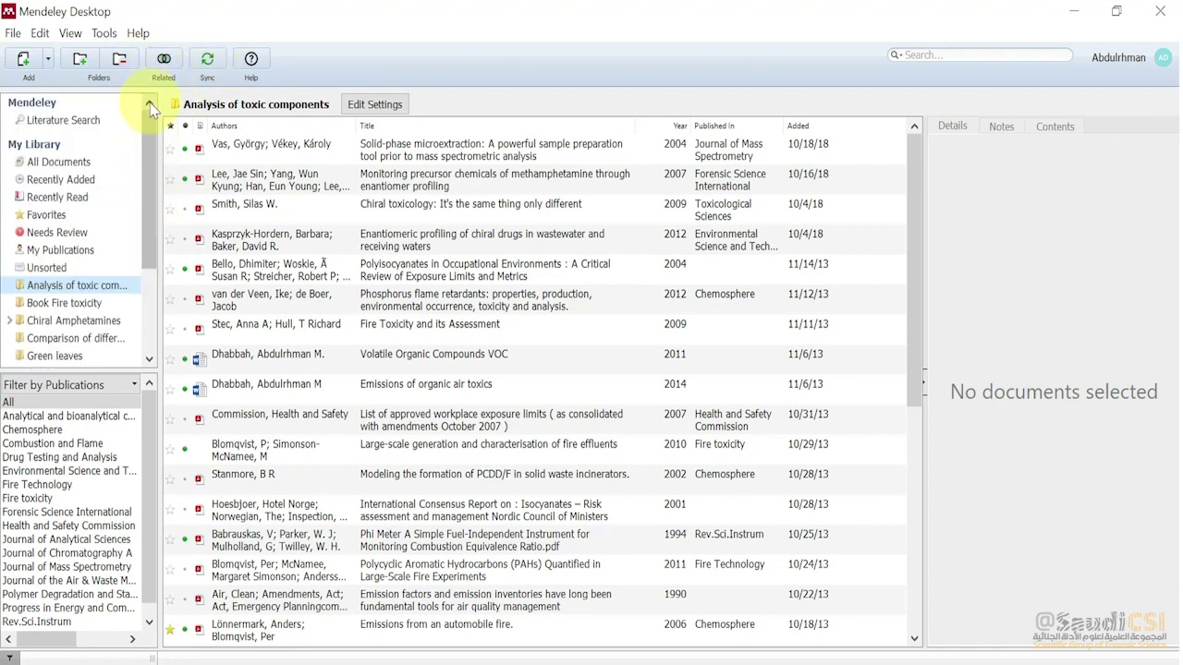
left_click(59, 125)
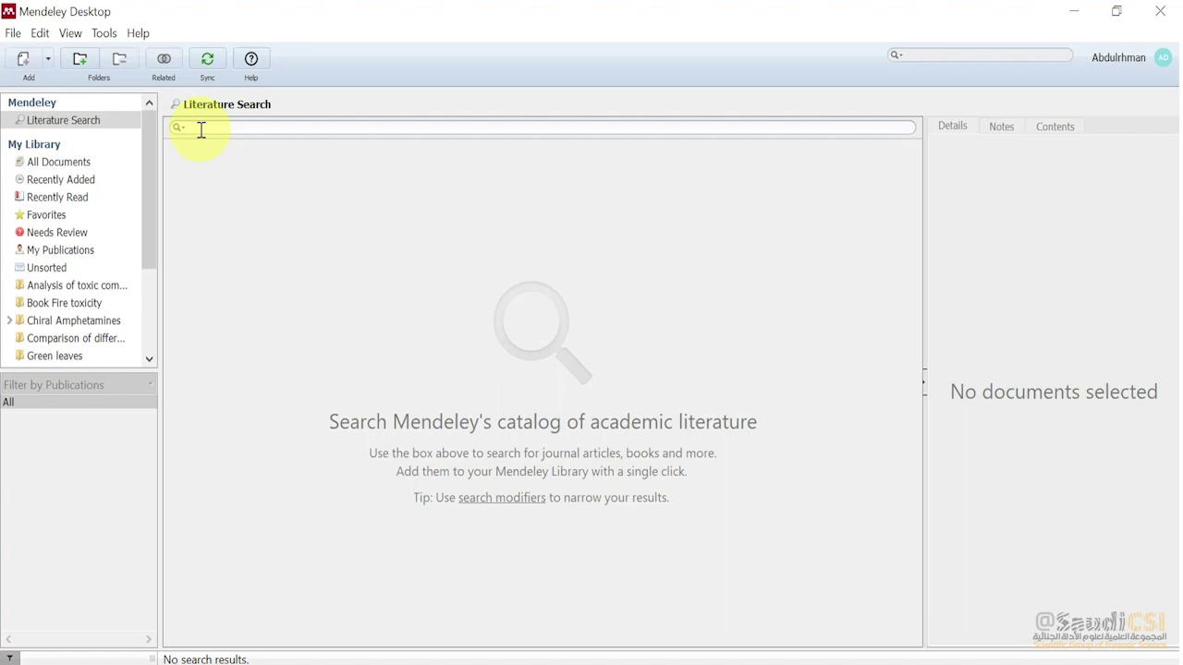
type("fire")
key("Return")
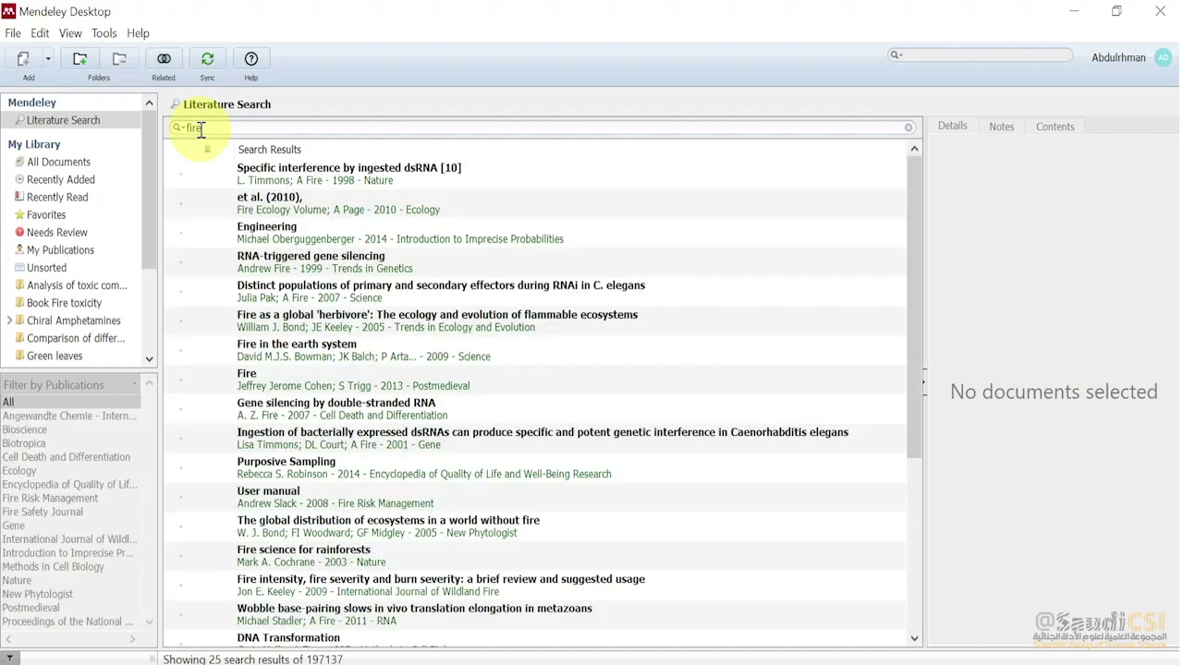
Examine the details and abstracts of the first five "fire" search results one by one
left_click(284, 176)
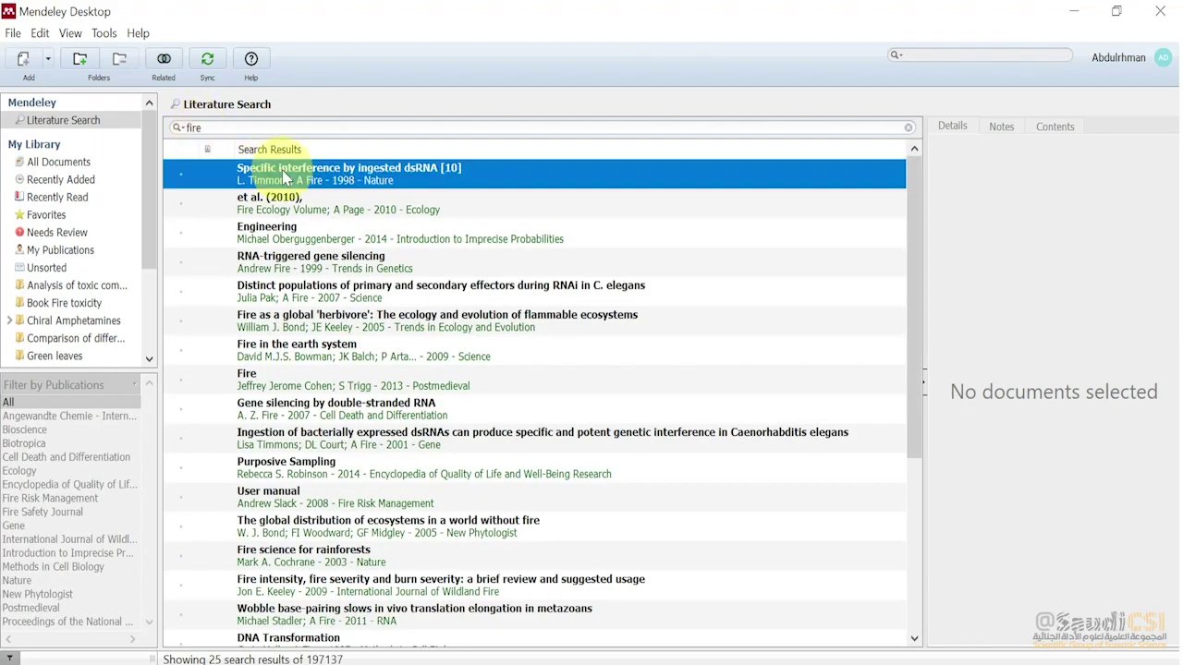
left_click(283, 210)
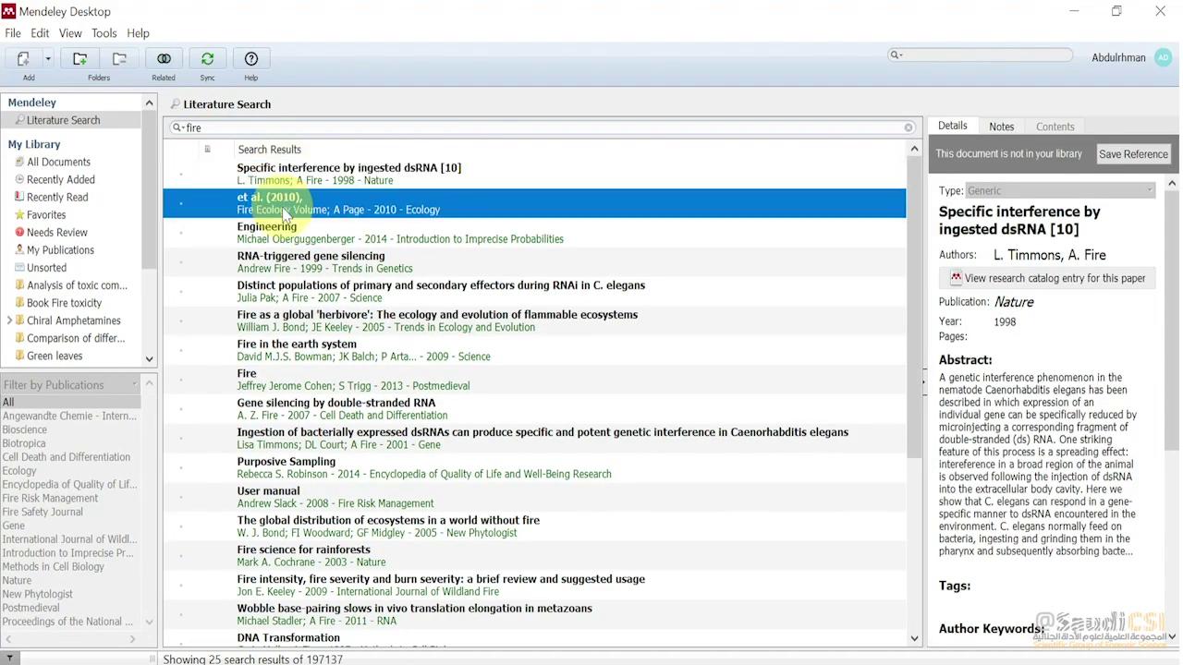
left_click(286, 240)
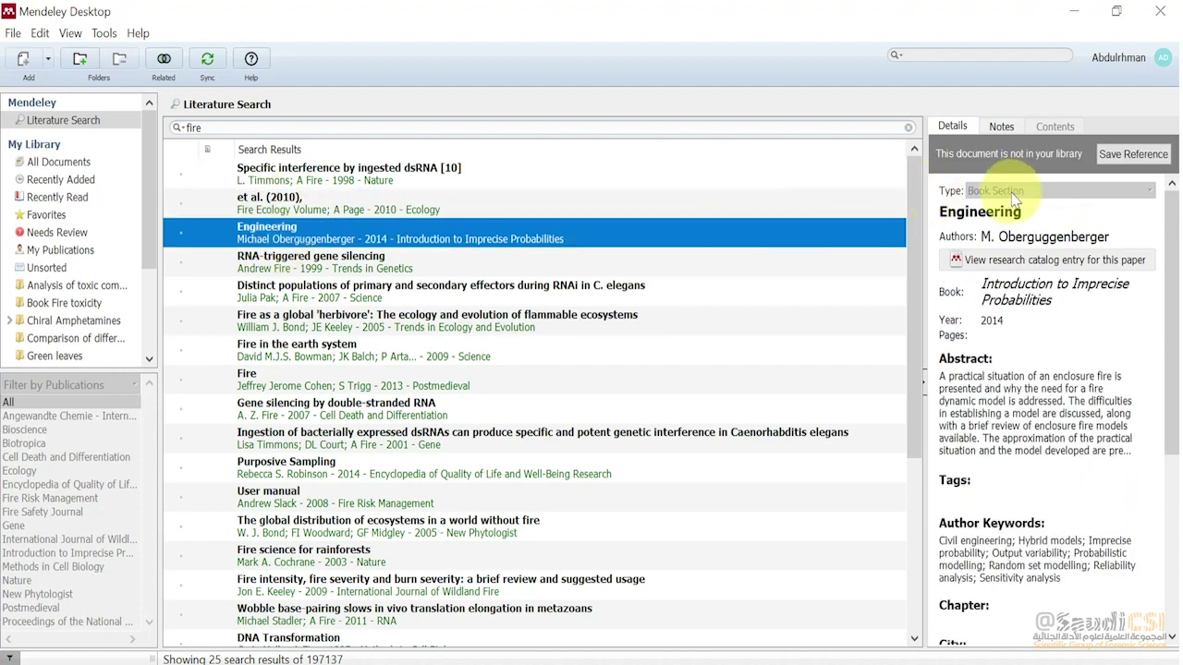
left_click(312, 261)
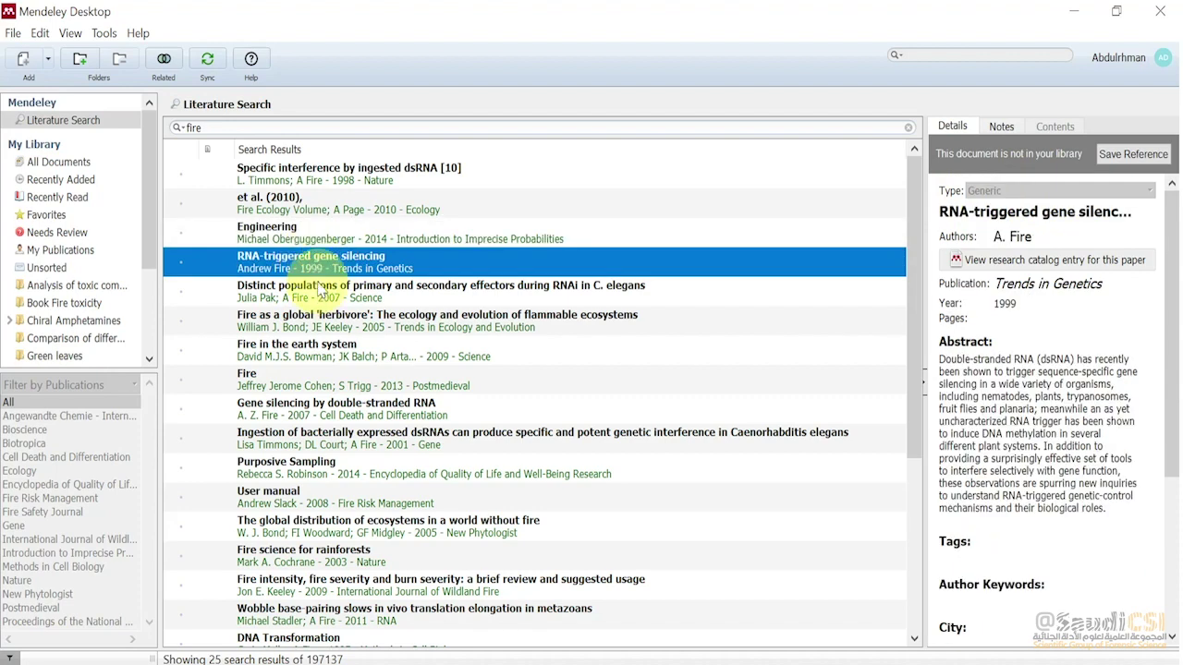
left_click(590, 289)
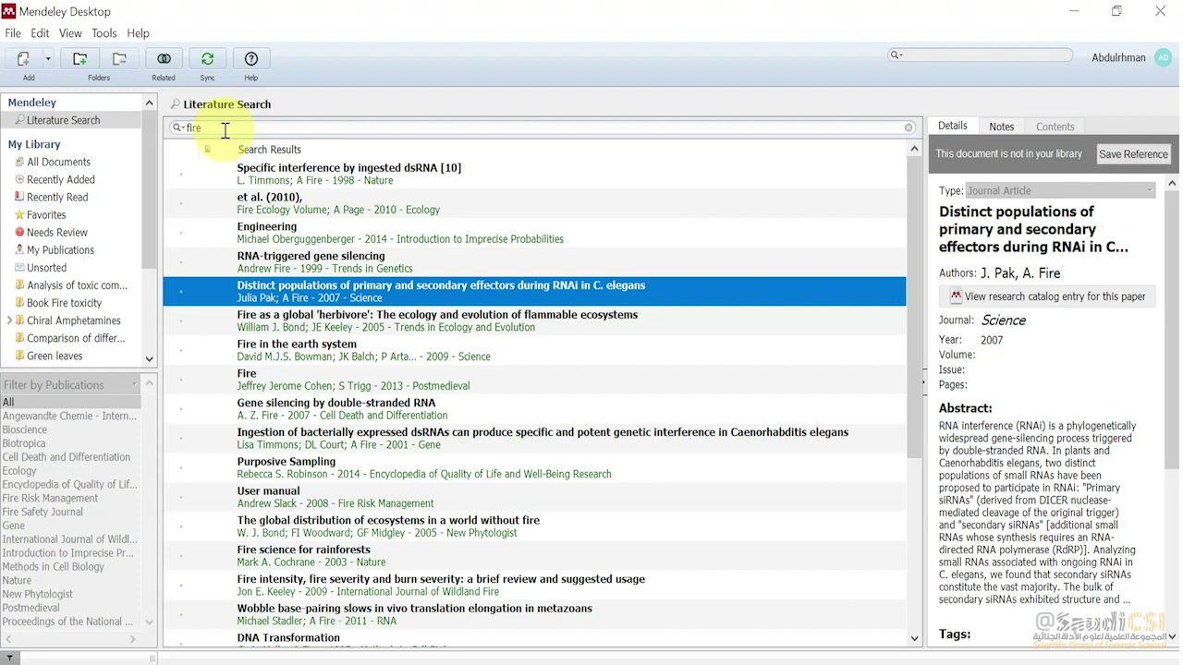
Replace the literature search term with "drug" and run the search
left_click(224, 131)
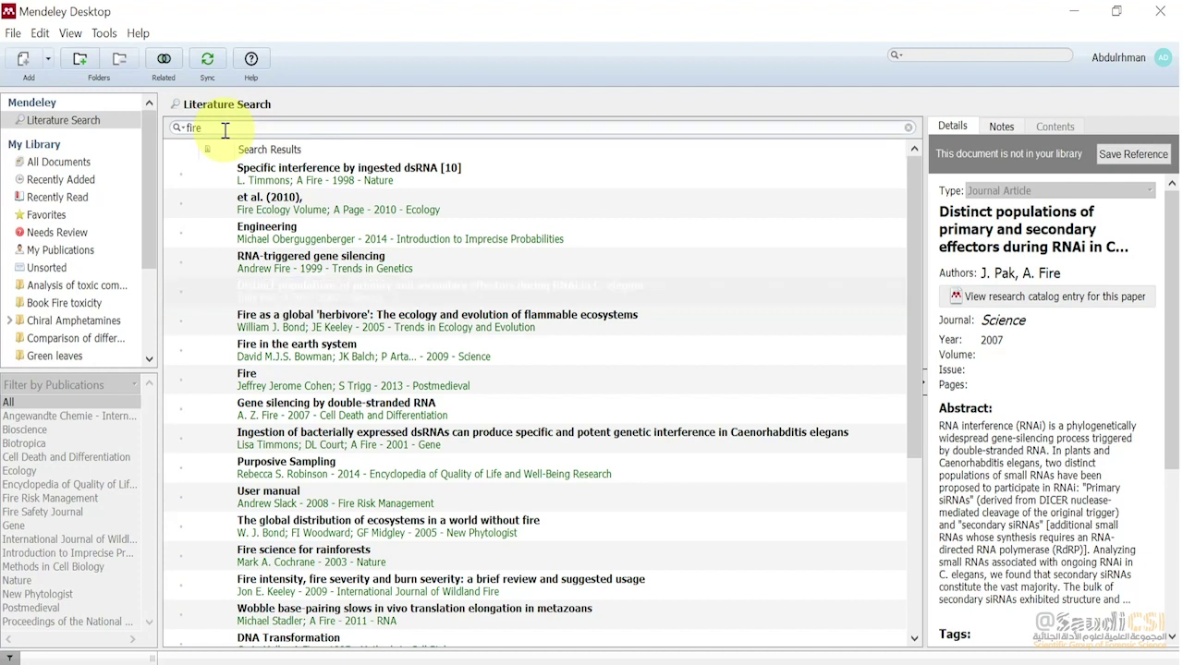
key("BackSpace")
key("BackSpace")
key("BackSpace")
key("BackSpace")
type("drug")
key("Return")
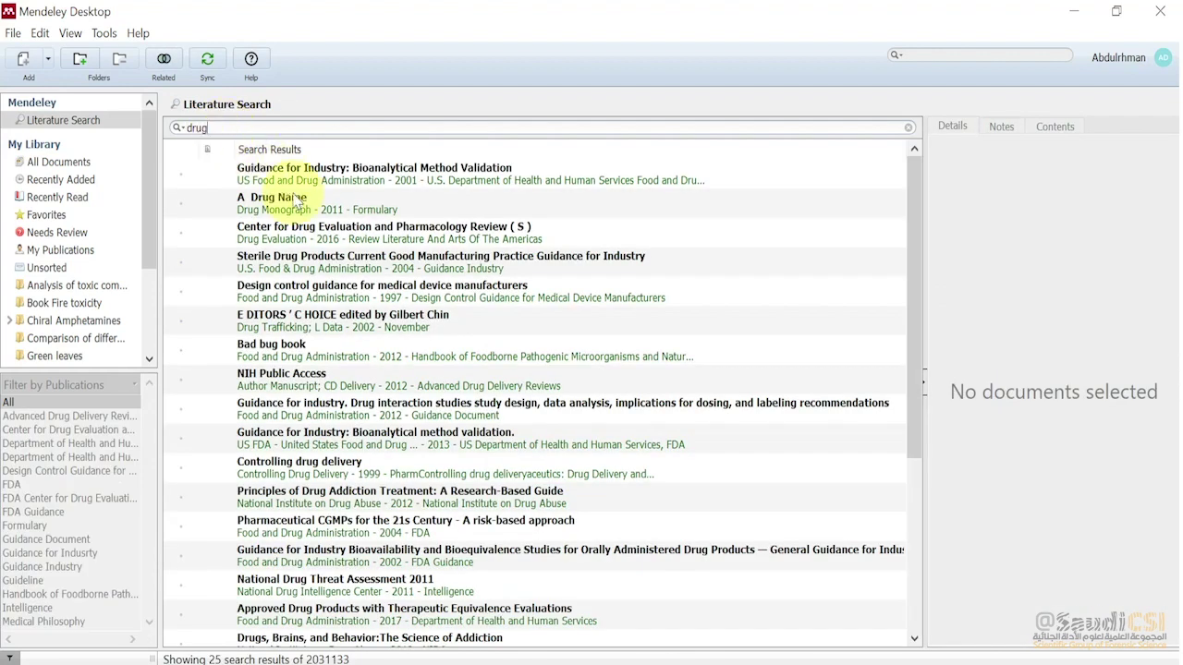
Save the 2001 and 2013 "Guidance for Industry: Bioanalytical Method Validation" references to the library
left_click(312, 189)
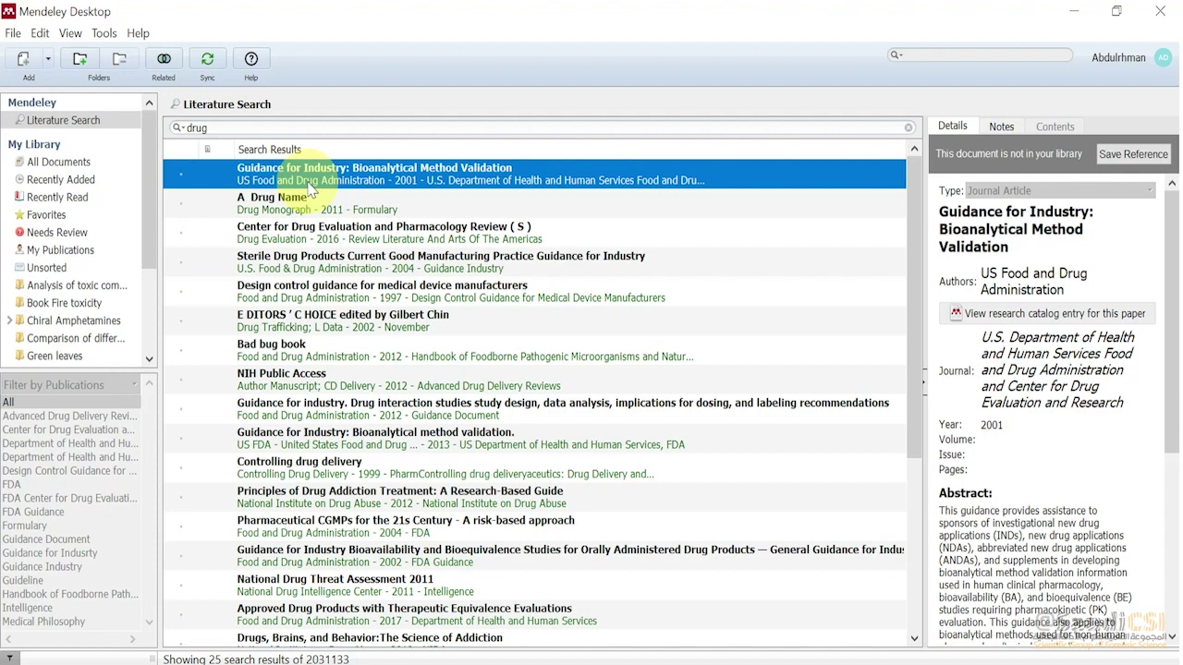
left_click(1132, 154)
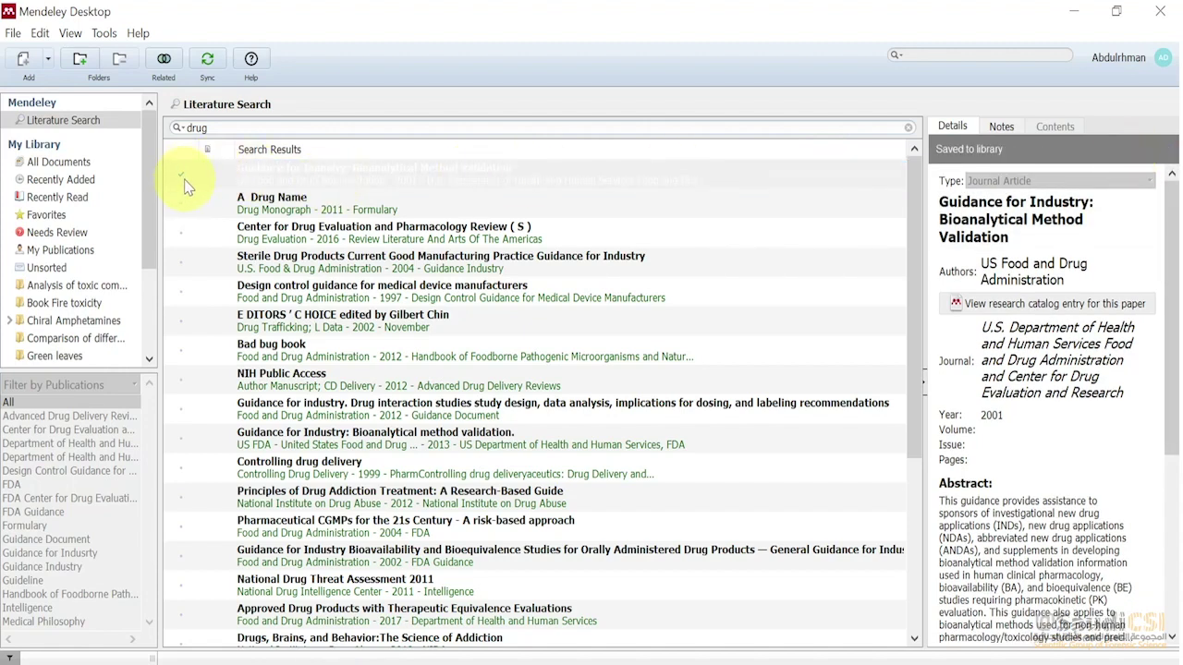
left_click(337, 447)
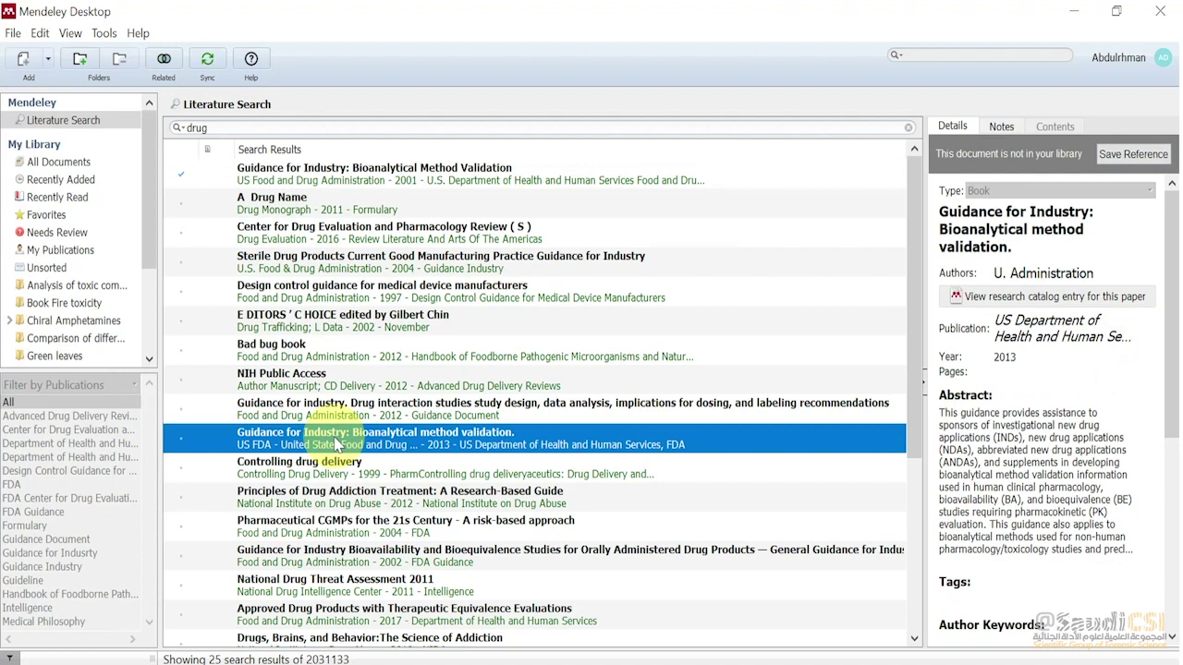
left_click(1134, 155)
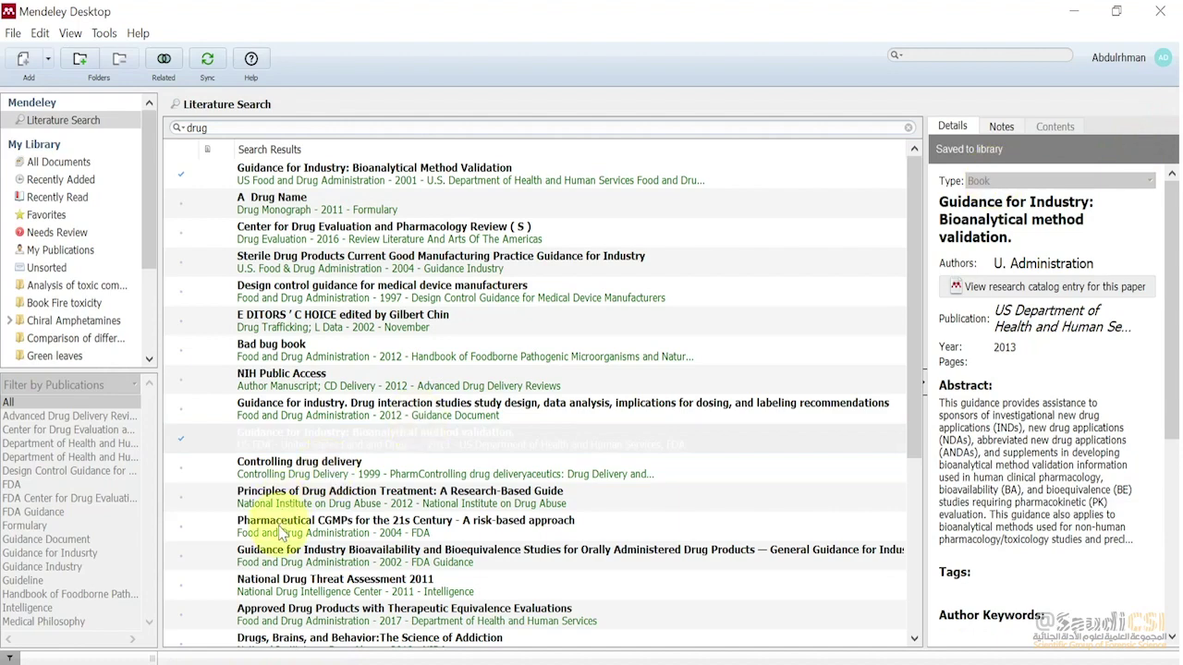
Save the references "Pharmaceutical CGMPs for the 21s Century - A risk-based approach" and "National Drug Threat Assessment 2011" to the library
left_click(283, 531)
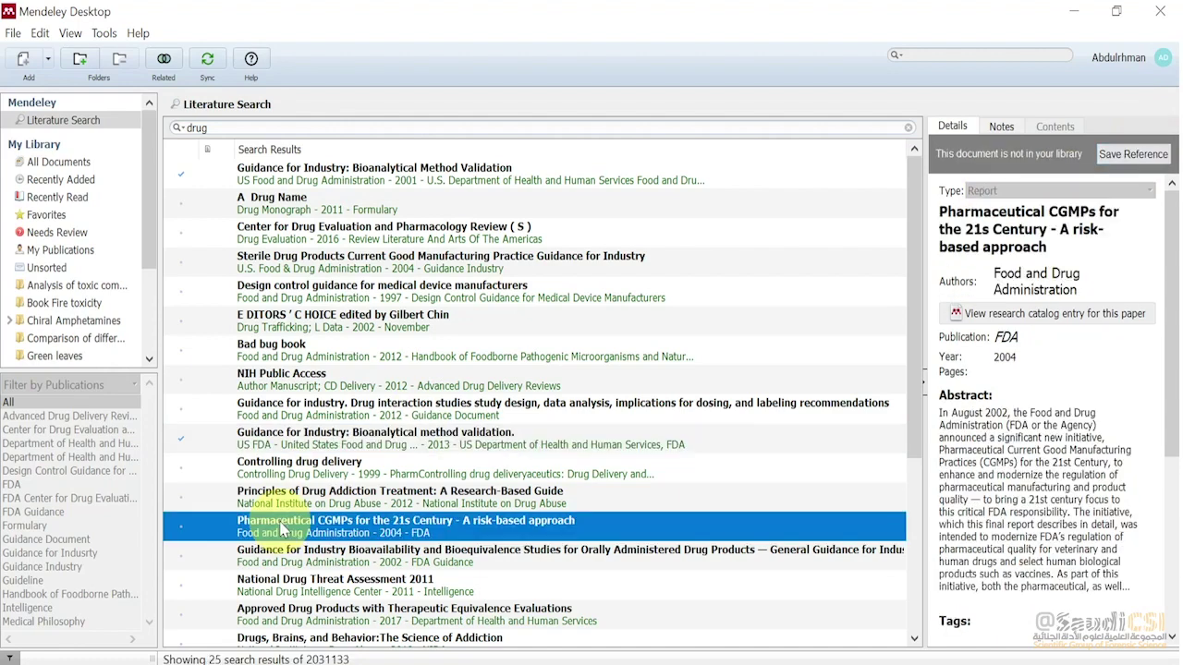
left_click(1118, 155)
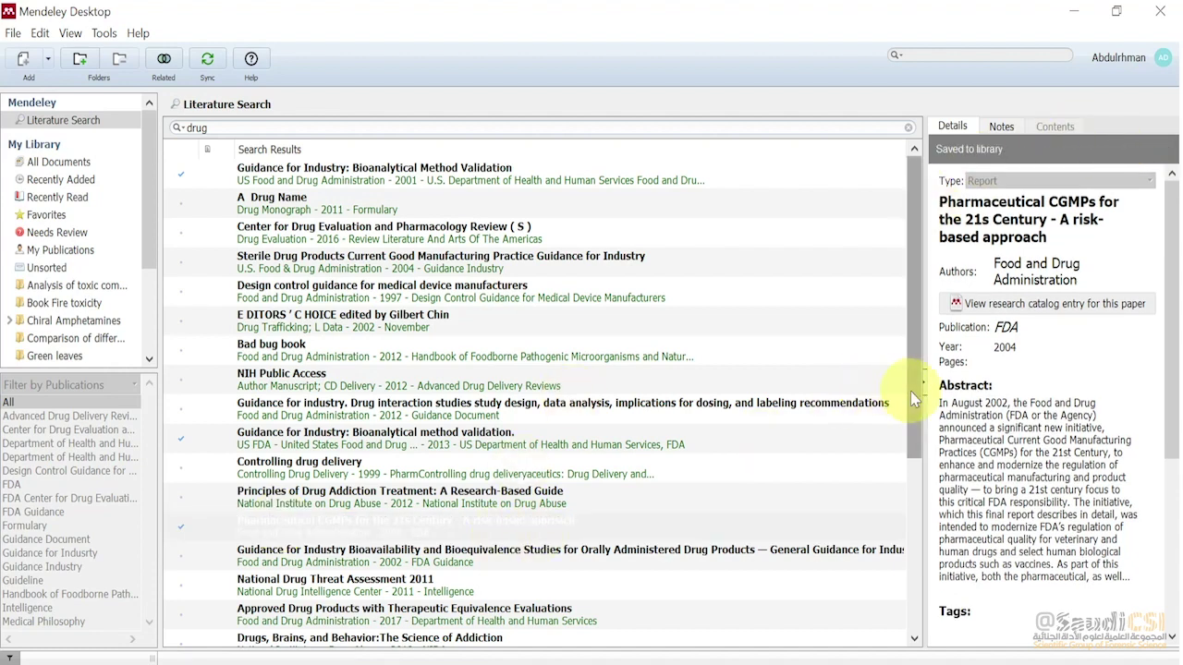
scroll(910, 391, "down", 1)
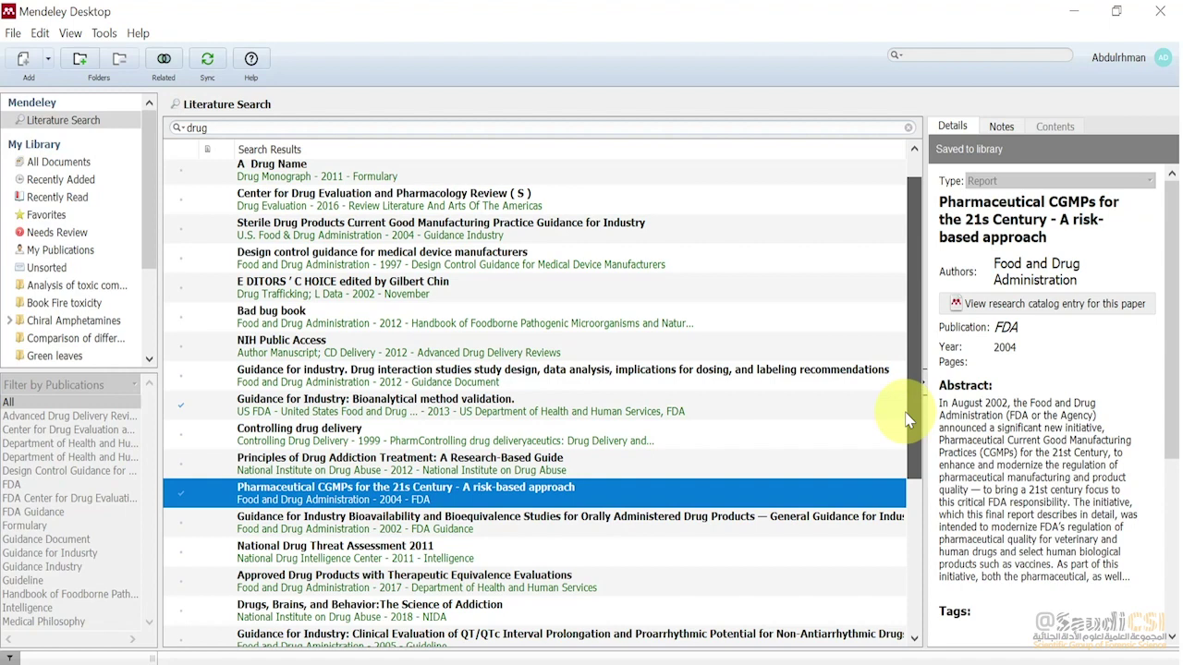
scroll(906, 419, "down", 1)
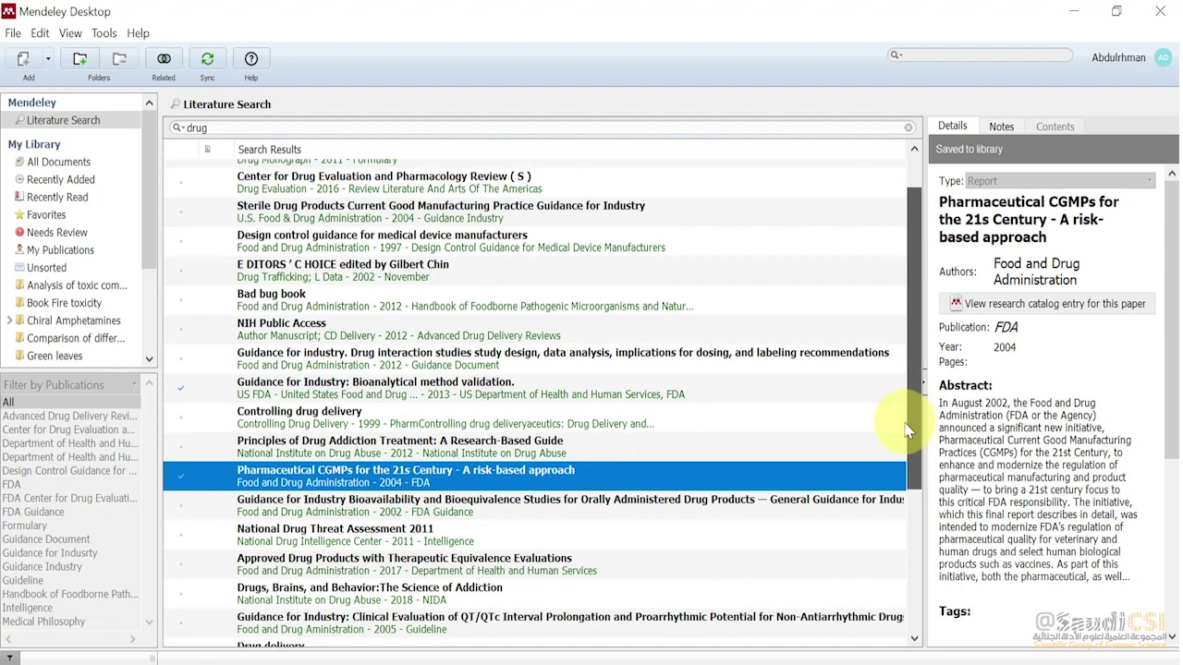
left_click(409, 546)
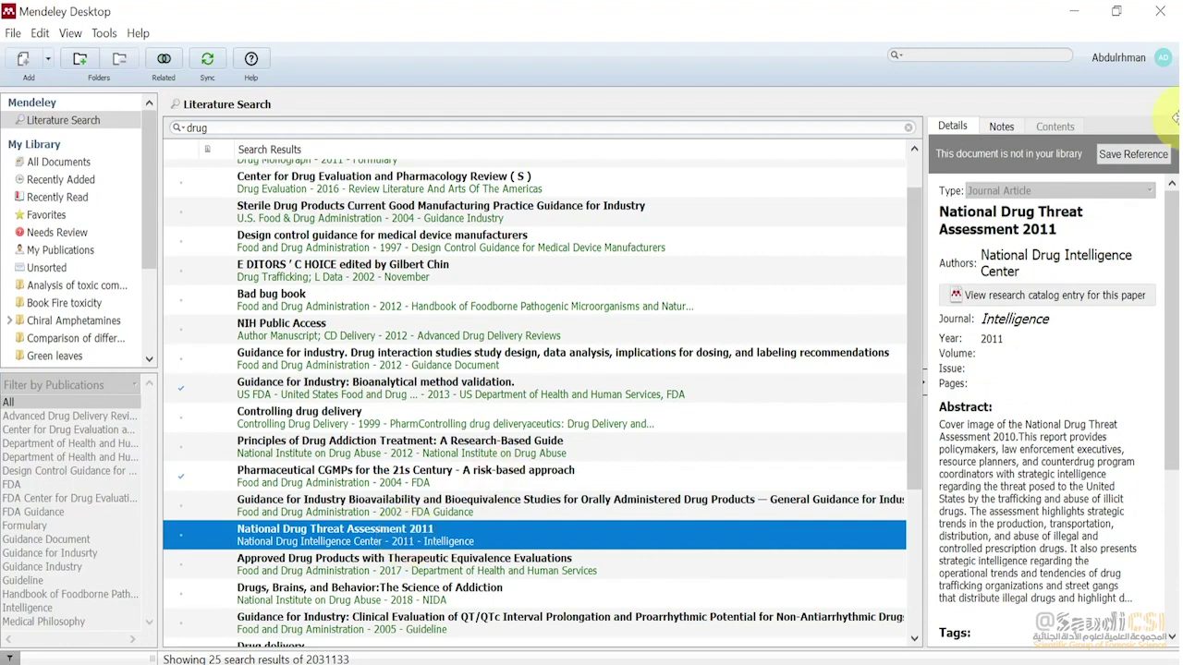
left_click(1132, 155)
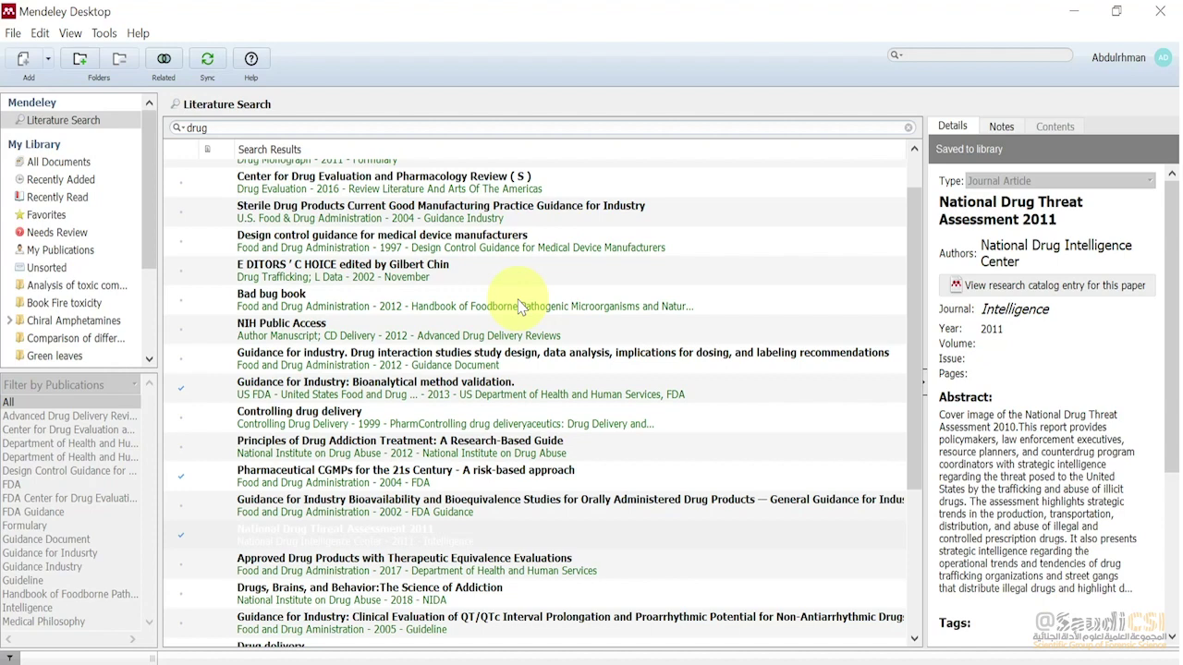
Mark the first article in All Documents, on GC–MS, GC–MS/MS and GC-IR differentiation, as a favorite
left_click(34, 160)
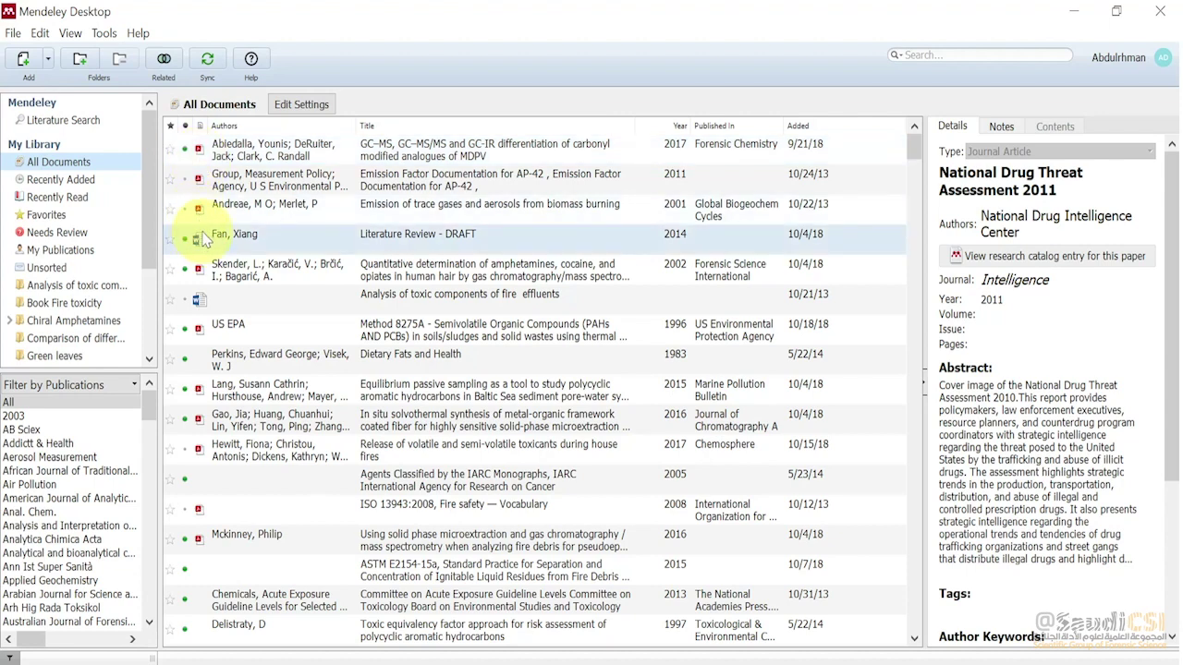
left_click(170, 155)
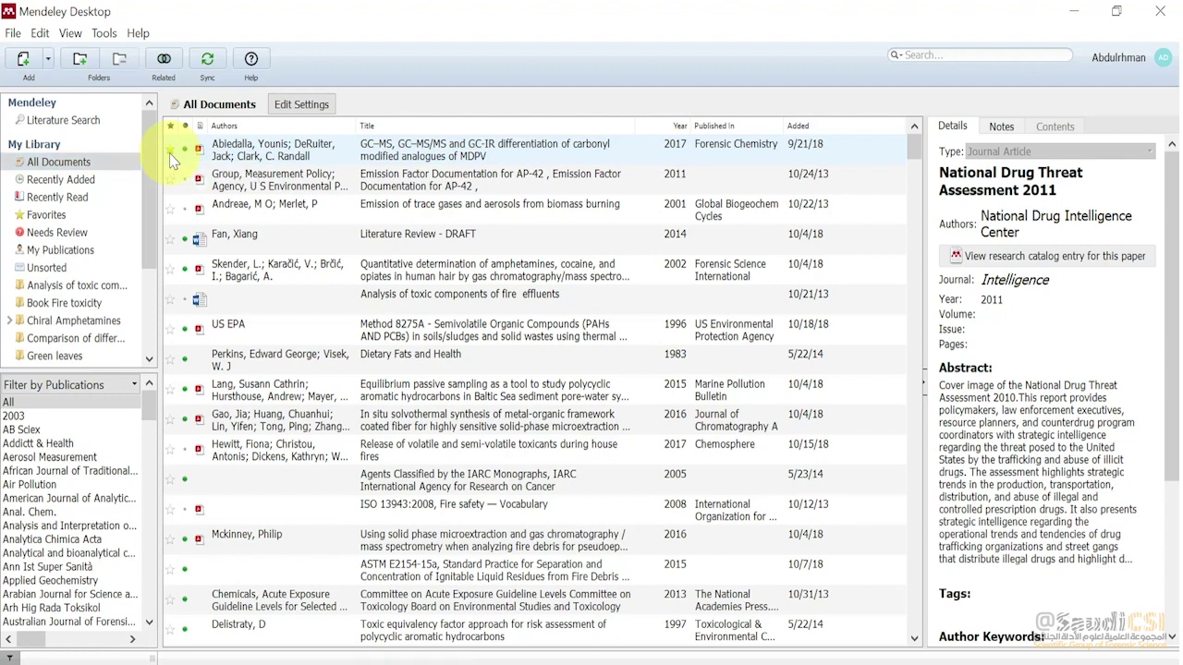
Check the Favorites collection and mark the first article in All Documents, on GC–MS, GC–MS/MS and GC-IR differentiation, as read
left_click(63, 219)
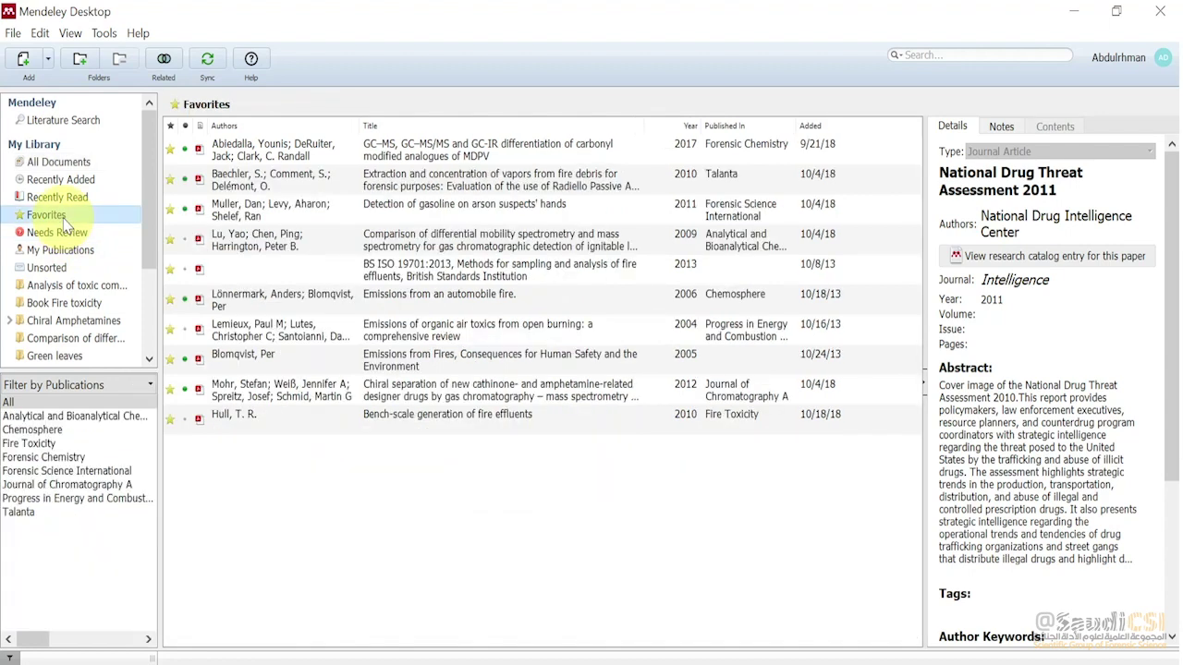
left_click(79, 165)
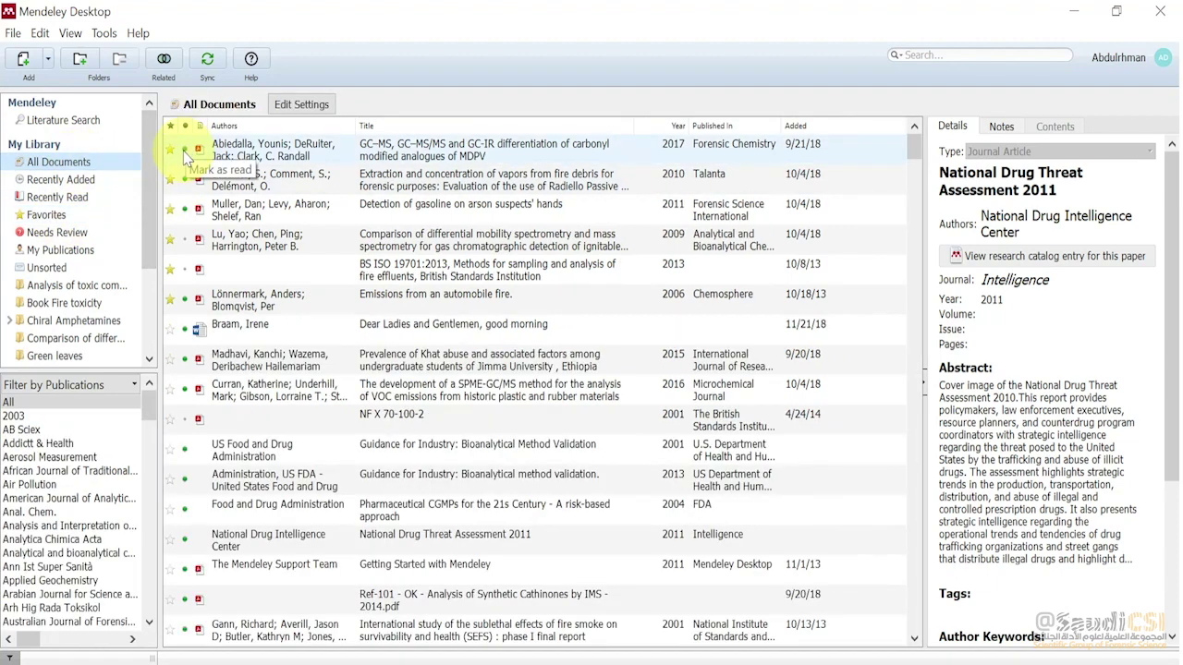
left_click(187, 152)
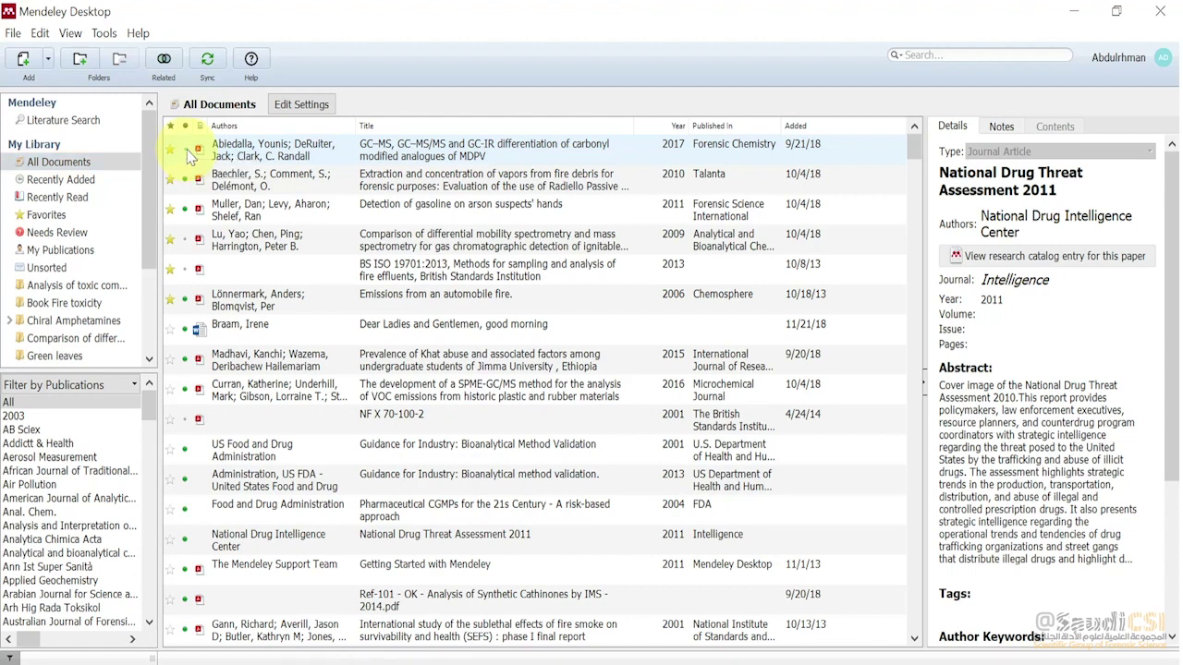
Sync the library and review the Recently Added, Recently Read, Favorites and My Publications collections
left_click(73, 185)
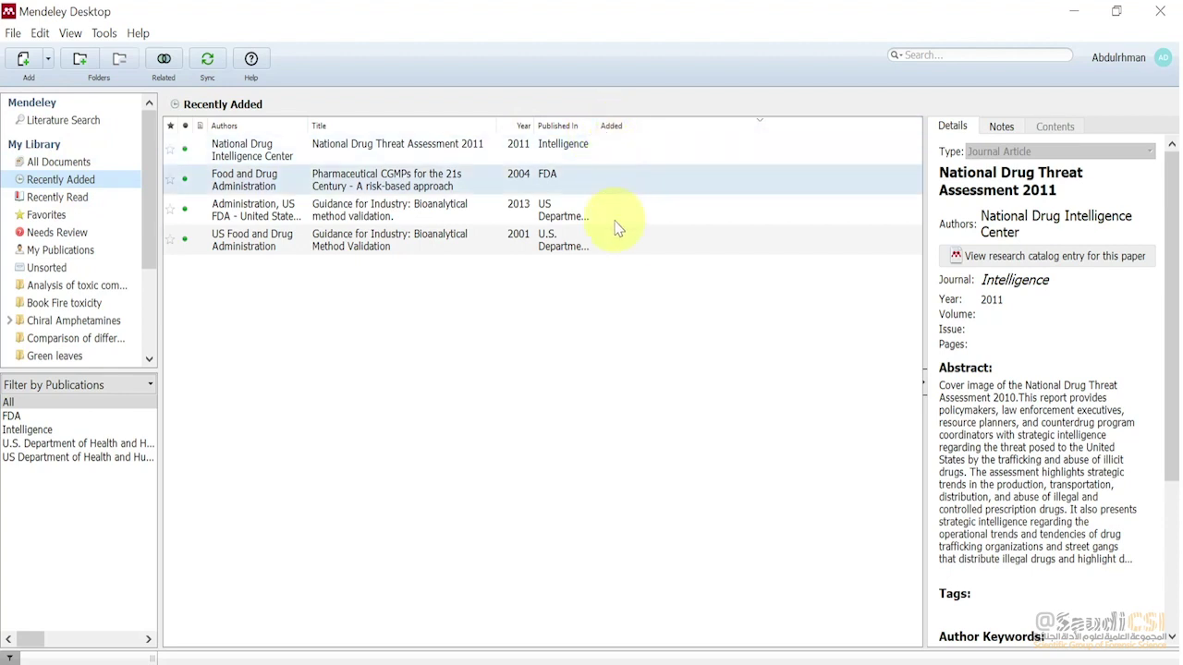
left_click(208, 61)
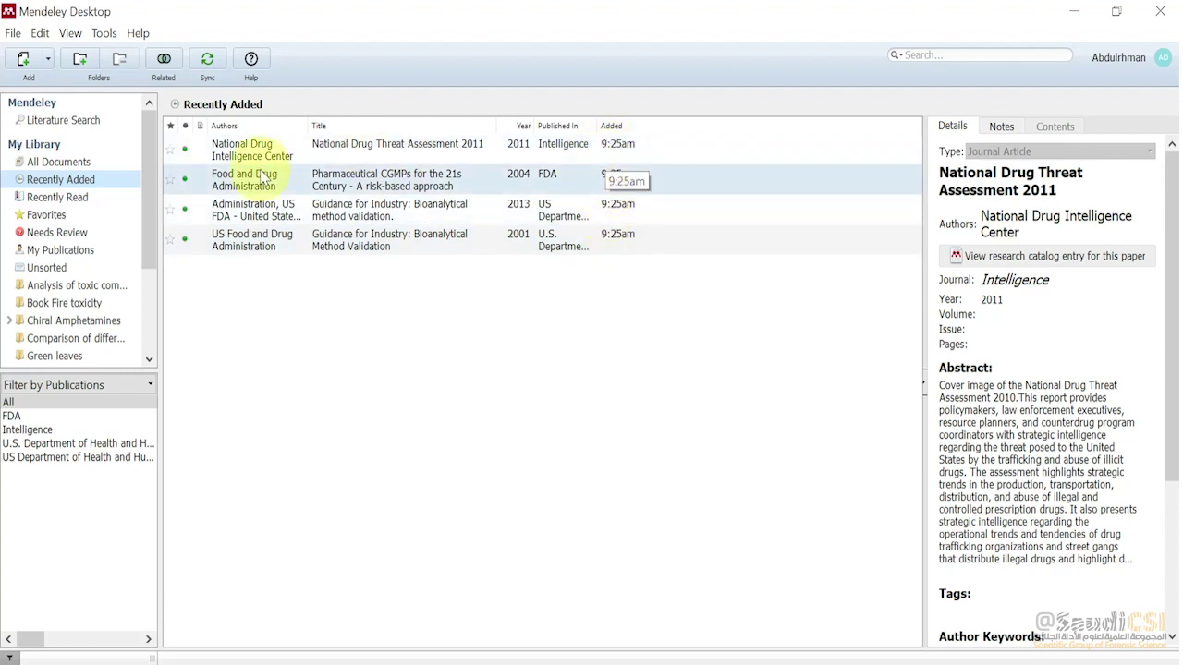
left_click(91, 203)
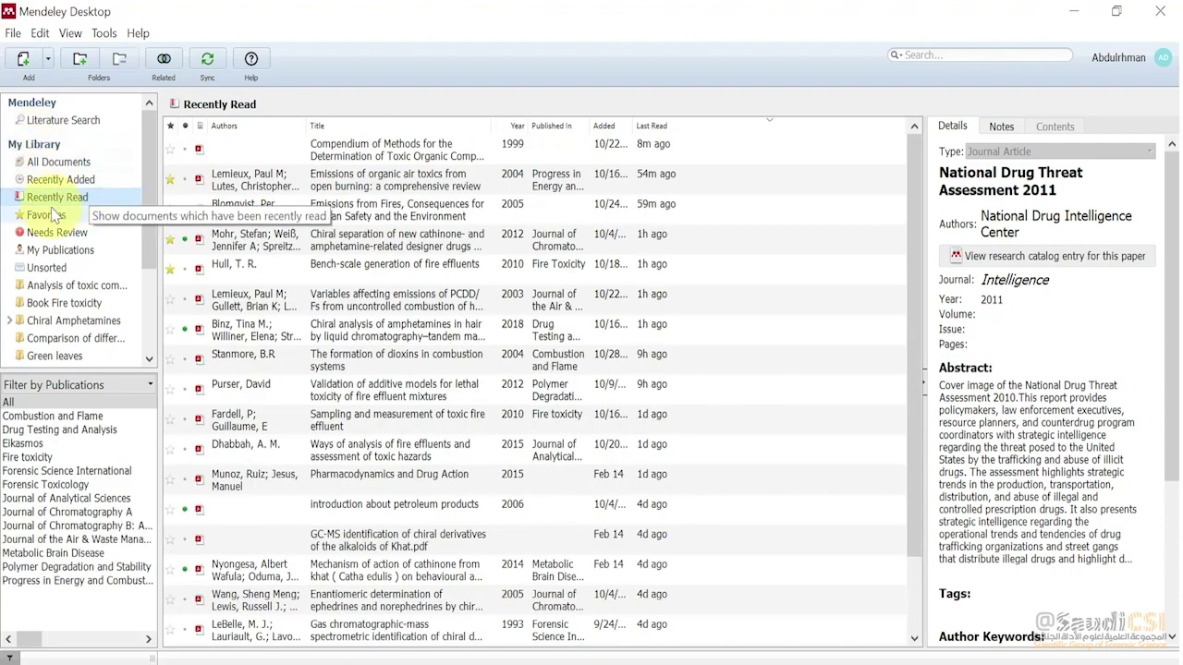
left_click(46, 215)
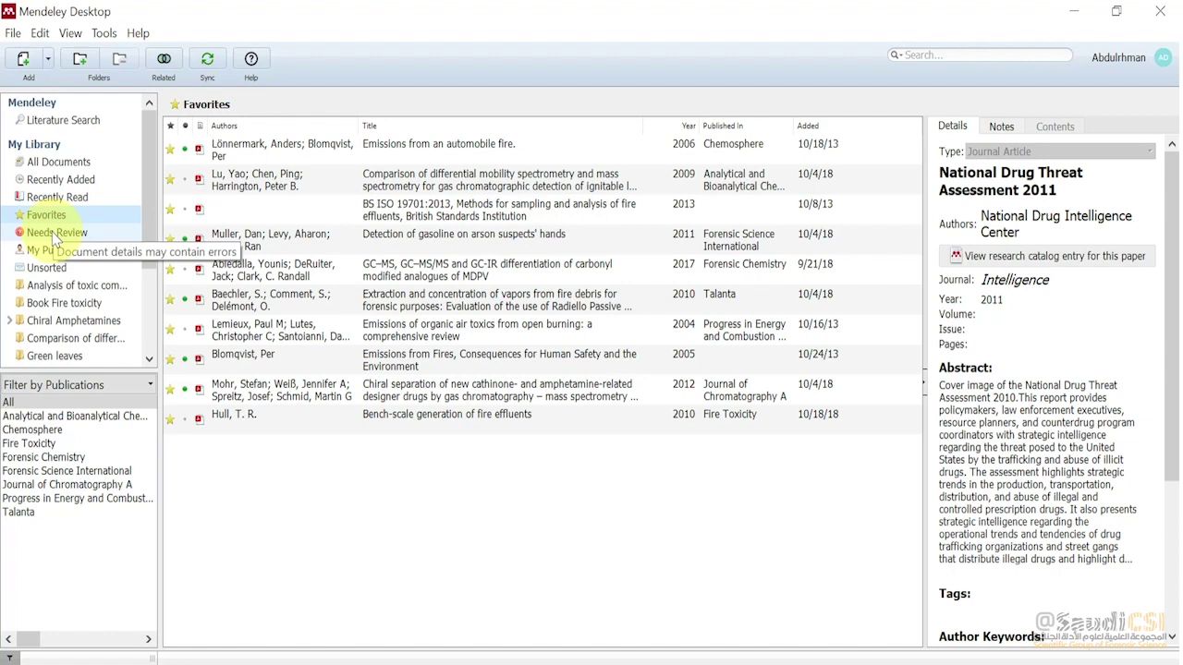
left_click(58, 256)
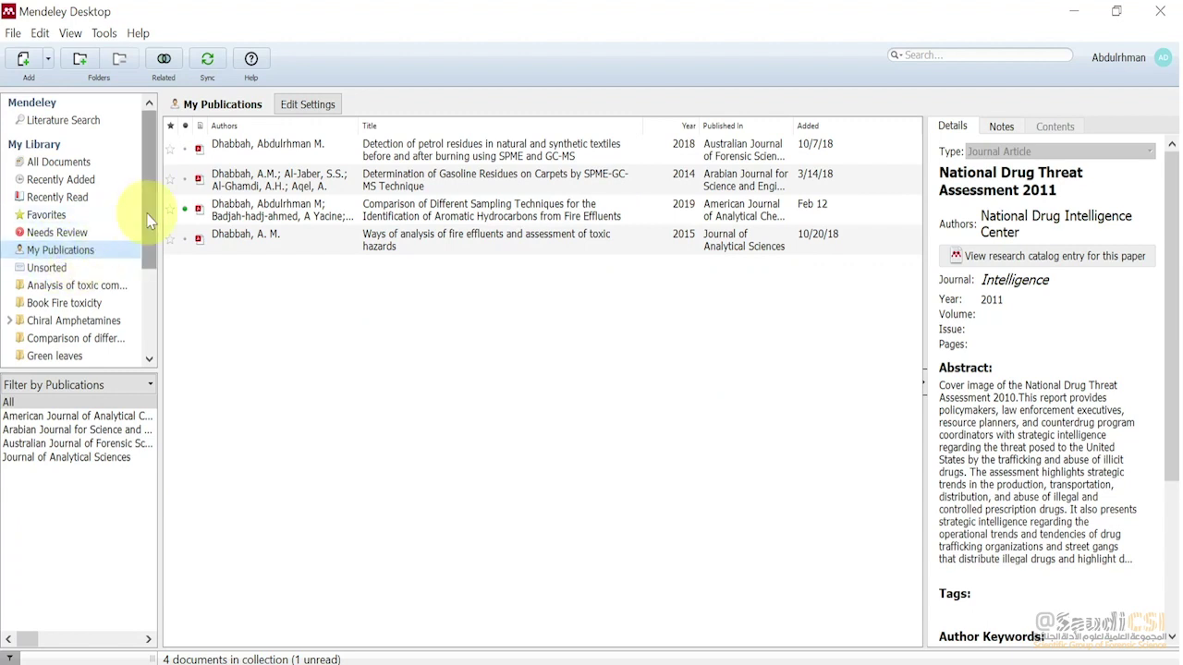
Create a new folder named "Test" in My Library
left_click_drag(148, 220, 150, 256)
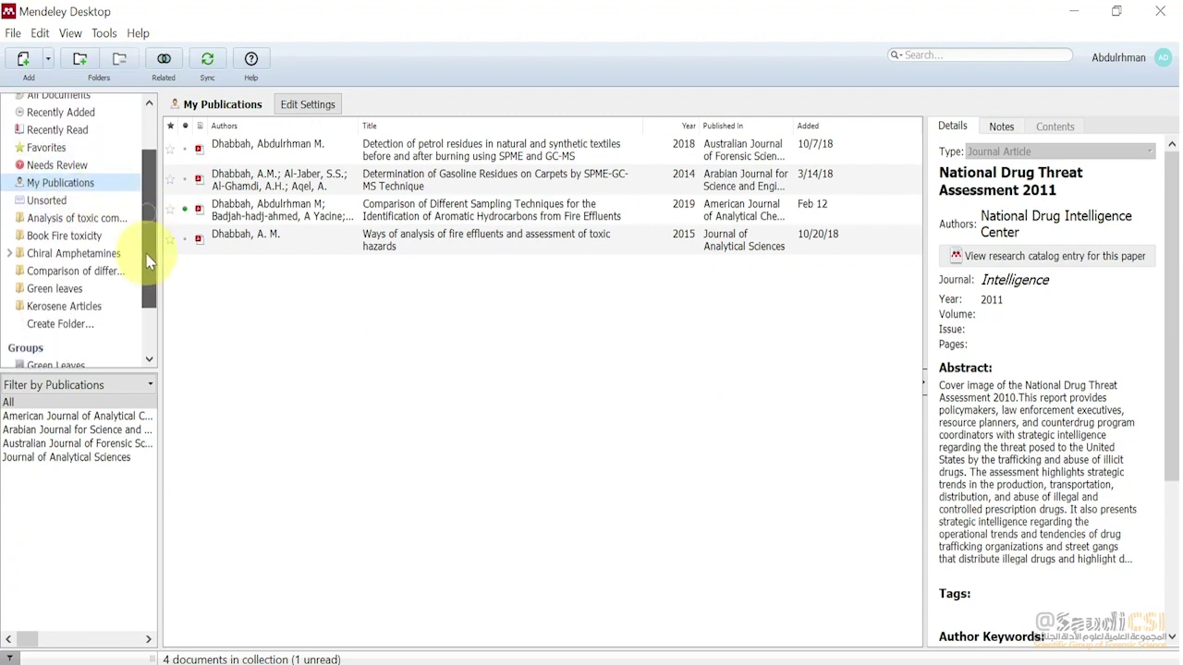
left_click(56, 323)
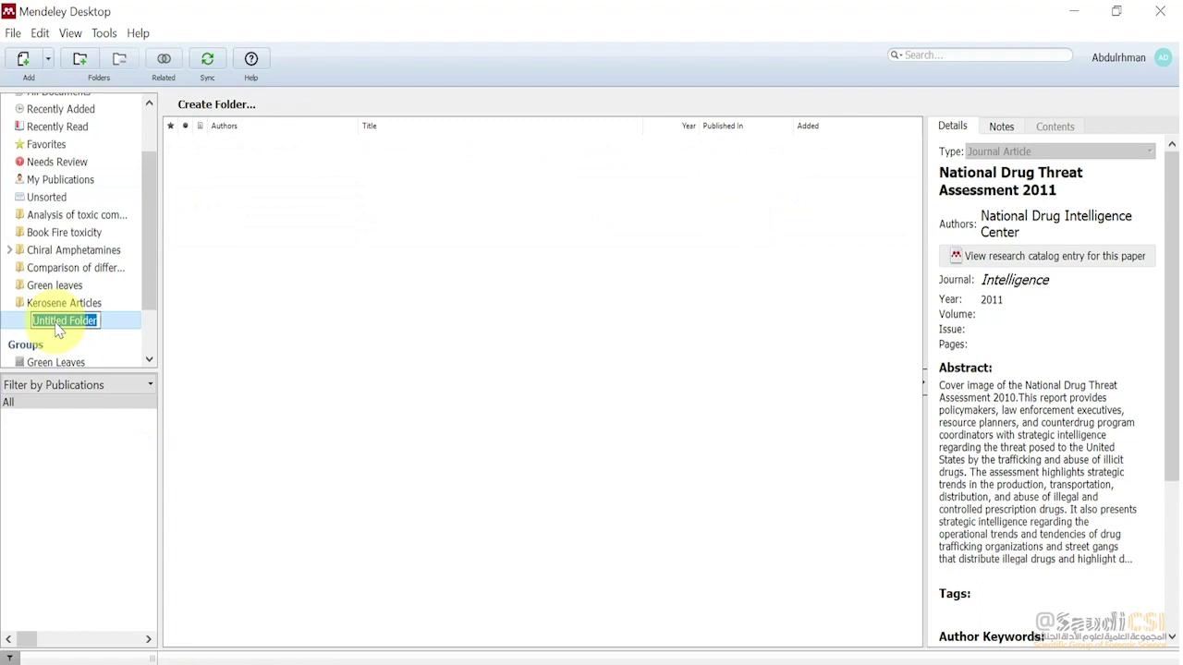
type("Test")
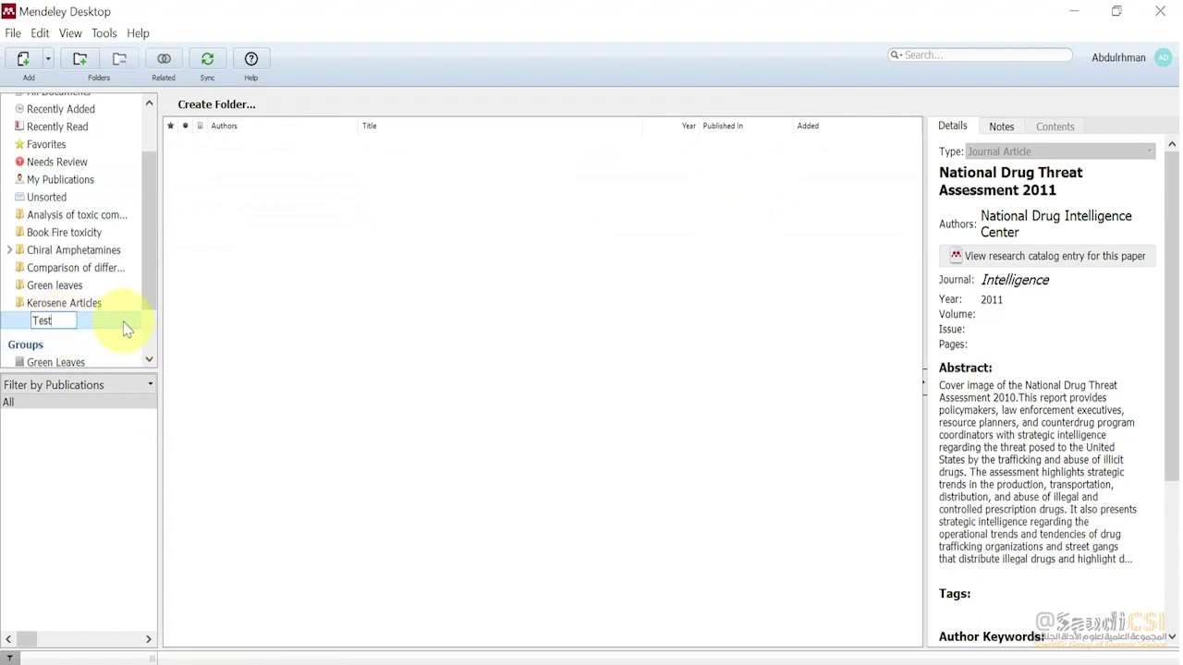
key("Return")
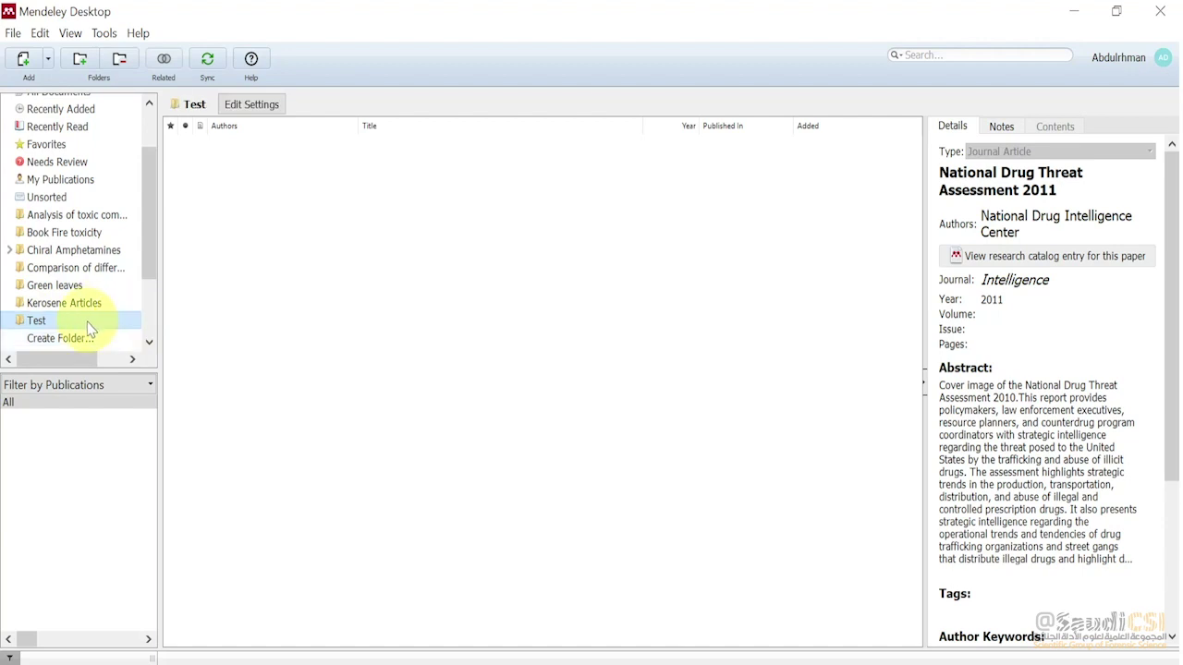
double_click(89, 323)
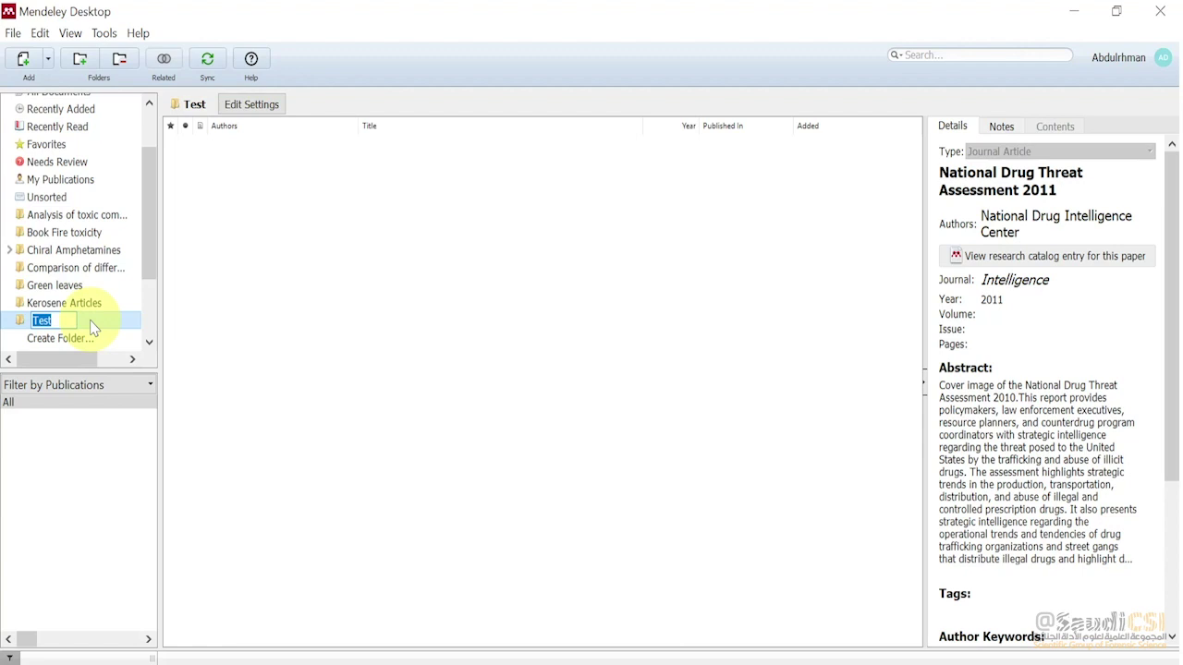
key("Return")
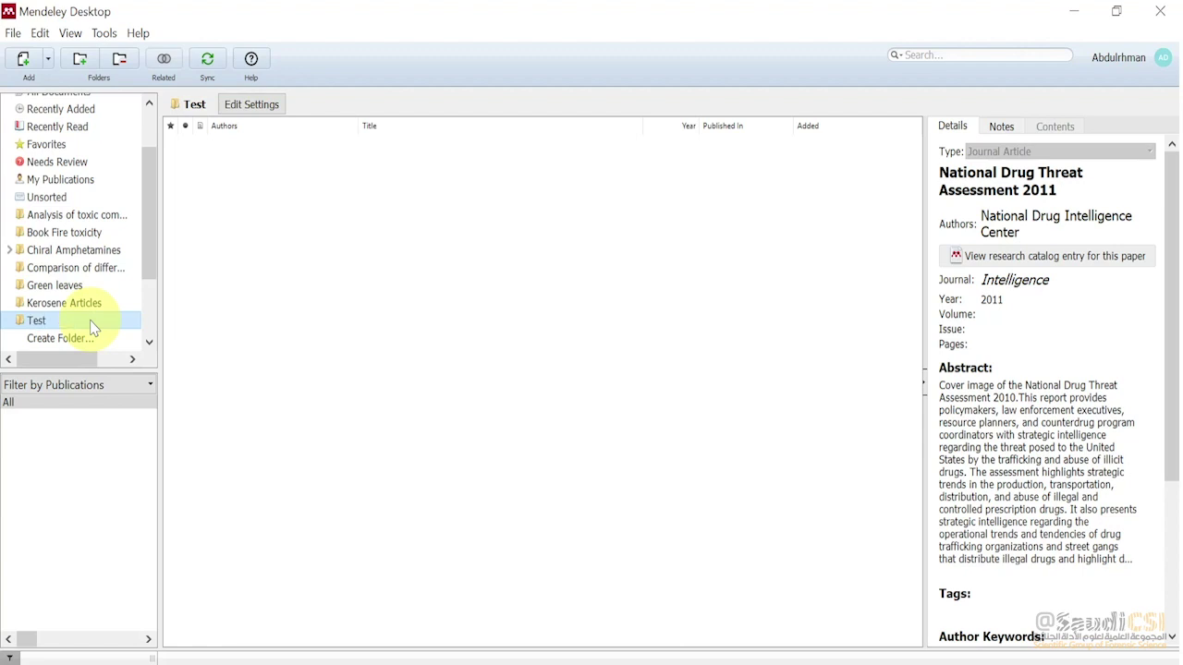
Shrink and move the window to uncover the desktop and add its four PDF articles to the Test folder
left_click(1118, 16)
left_click(1080, 18)
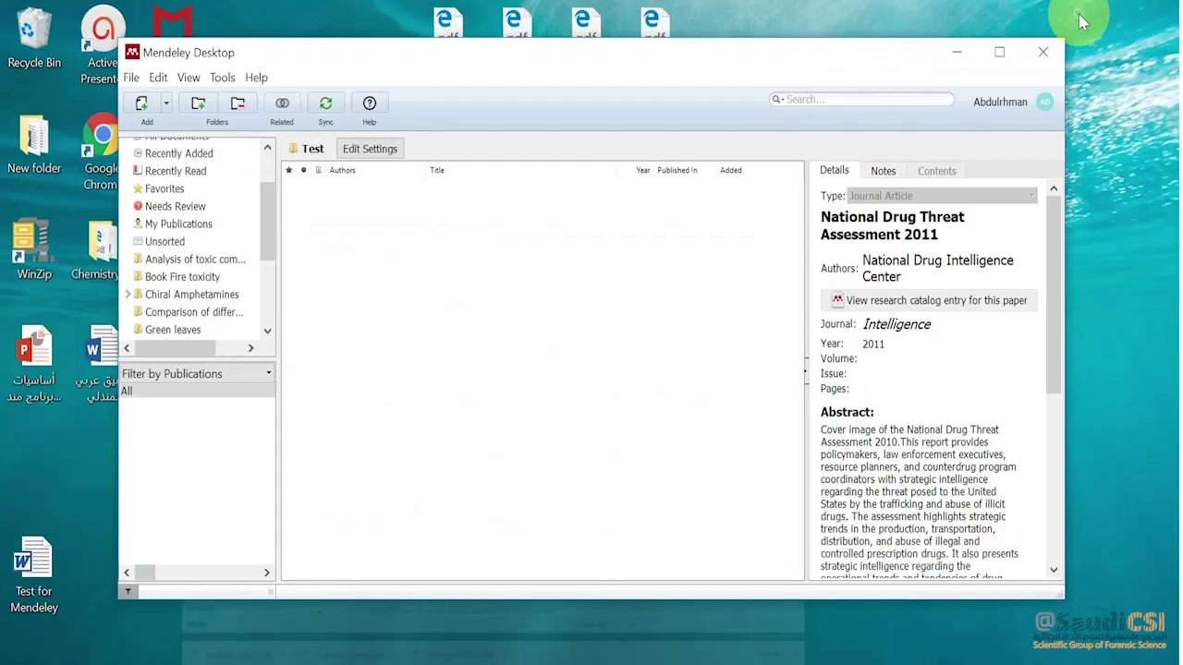
left_click_drag(812, 53, 848, 166)
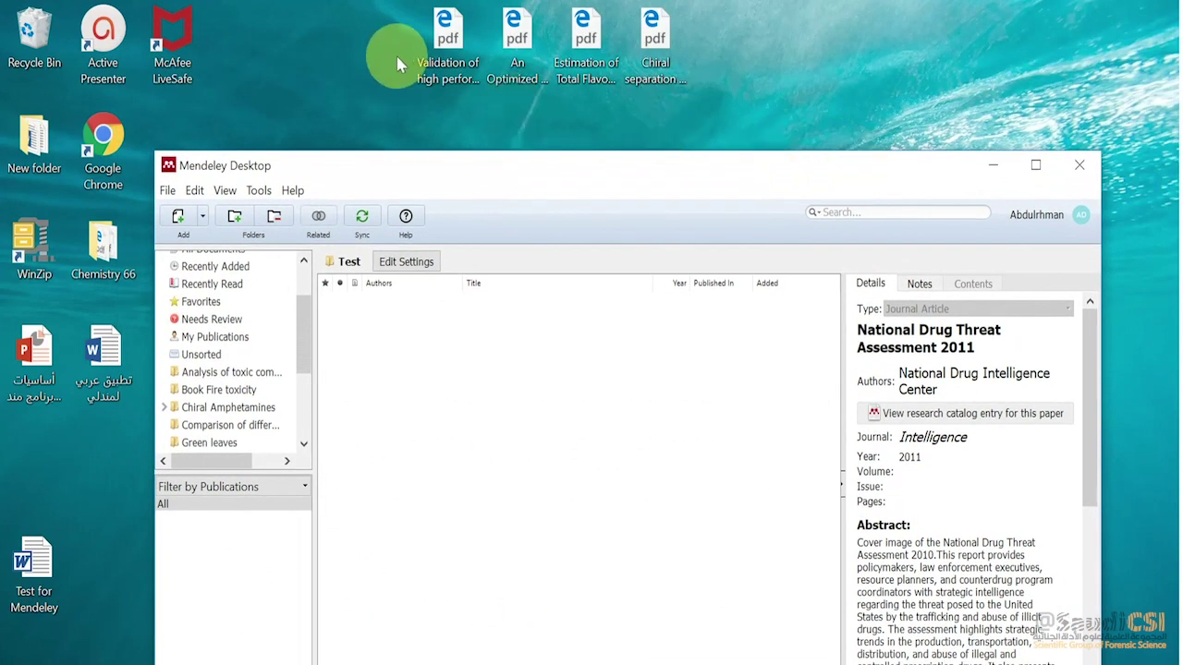
left_click(445, 53)
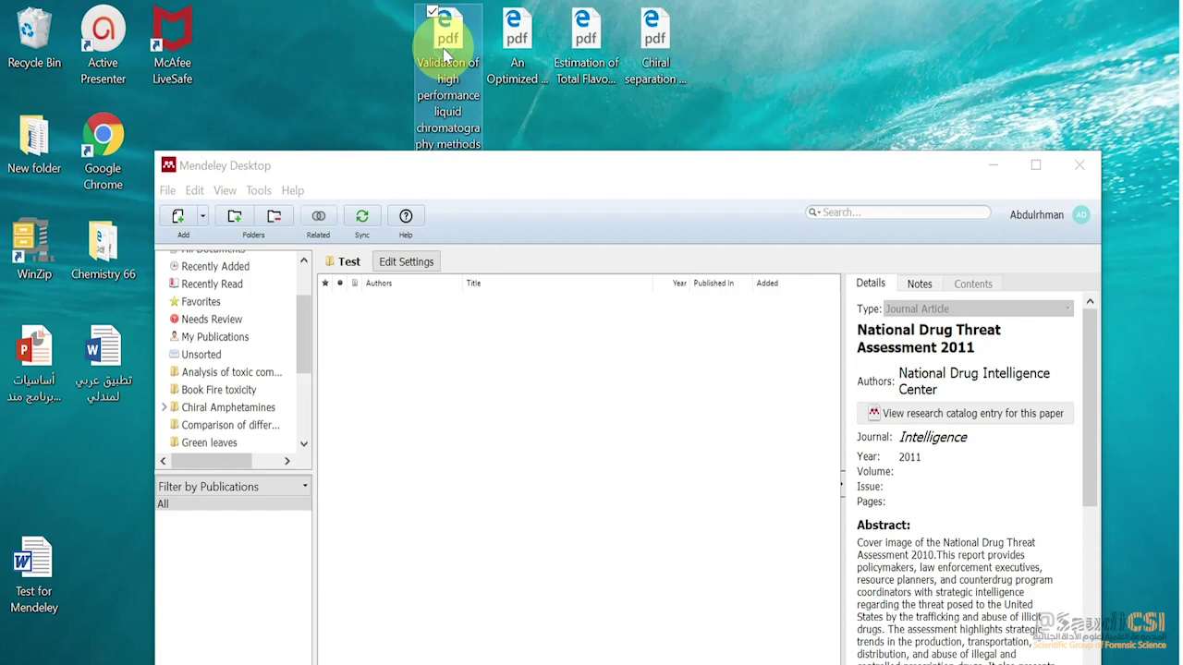
left_click(516, 42, "ctrl")
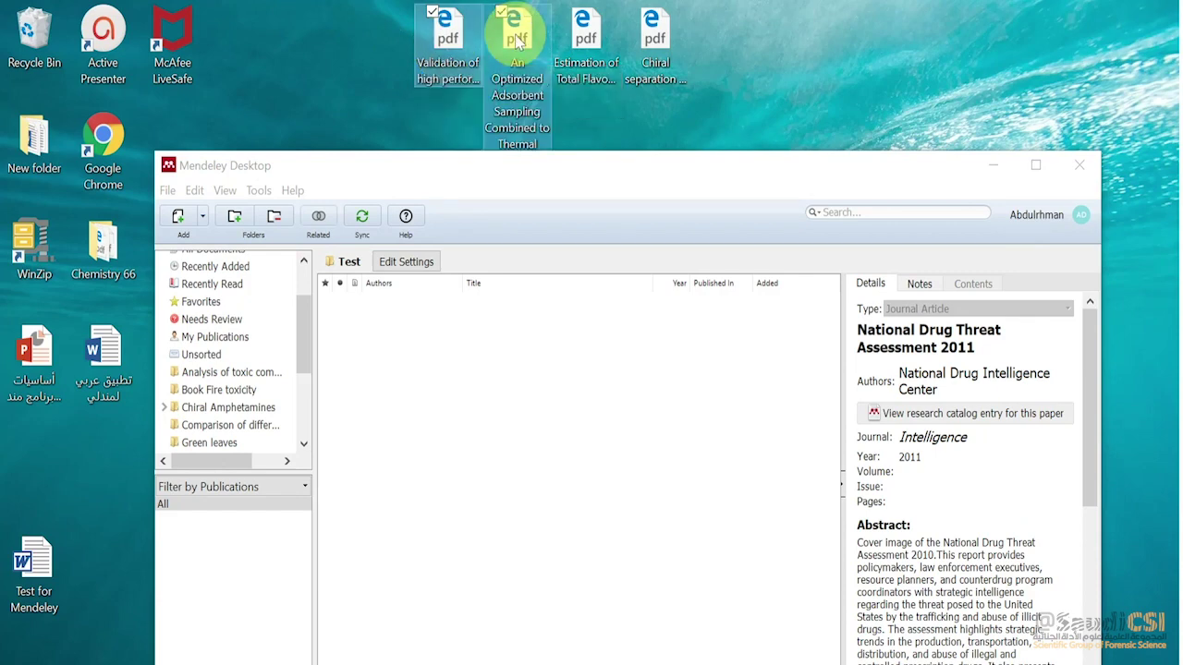
left_click(586, 37, "ctrl")
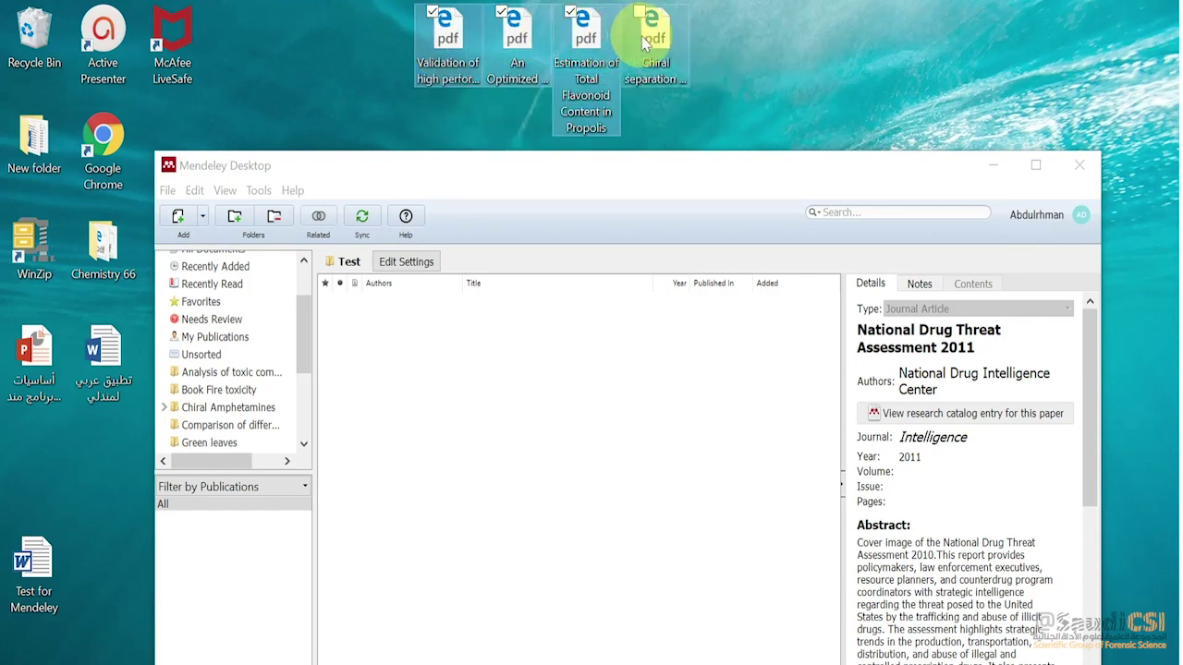
left_click(645, 41, "ctrl")
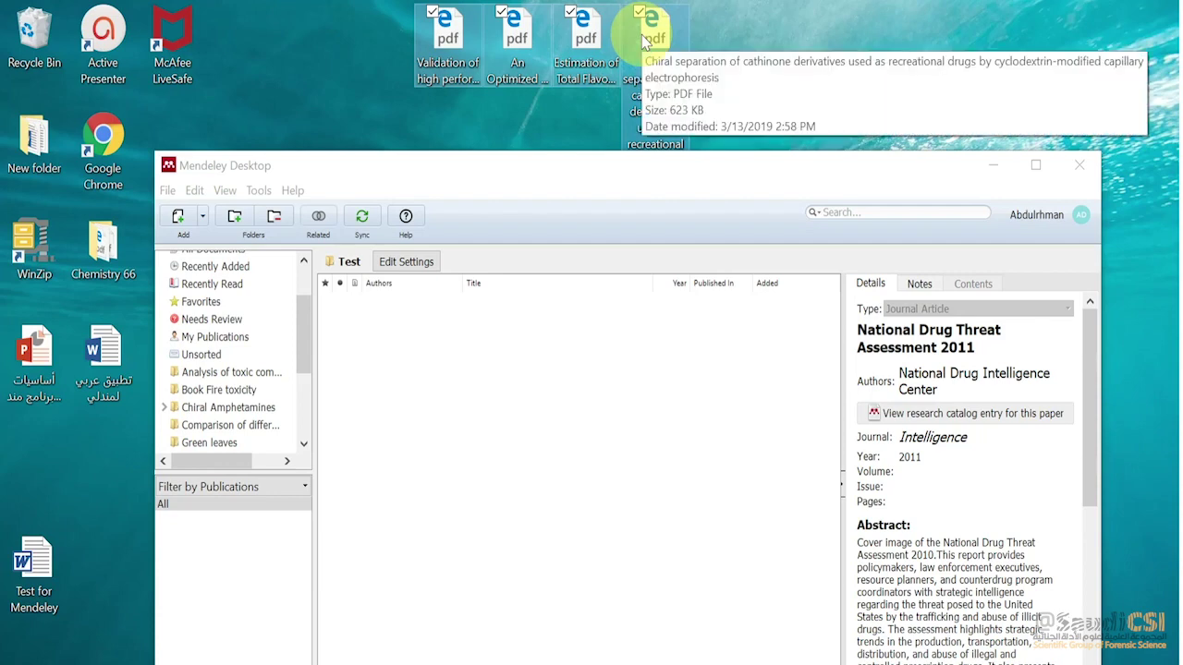
left_click_drag(644, 37, 614, 380)
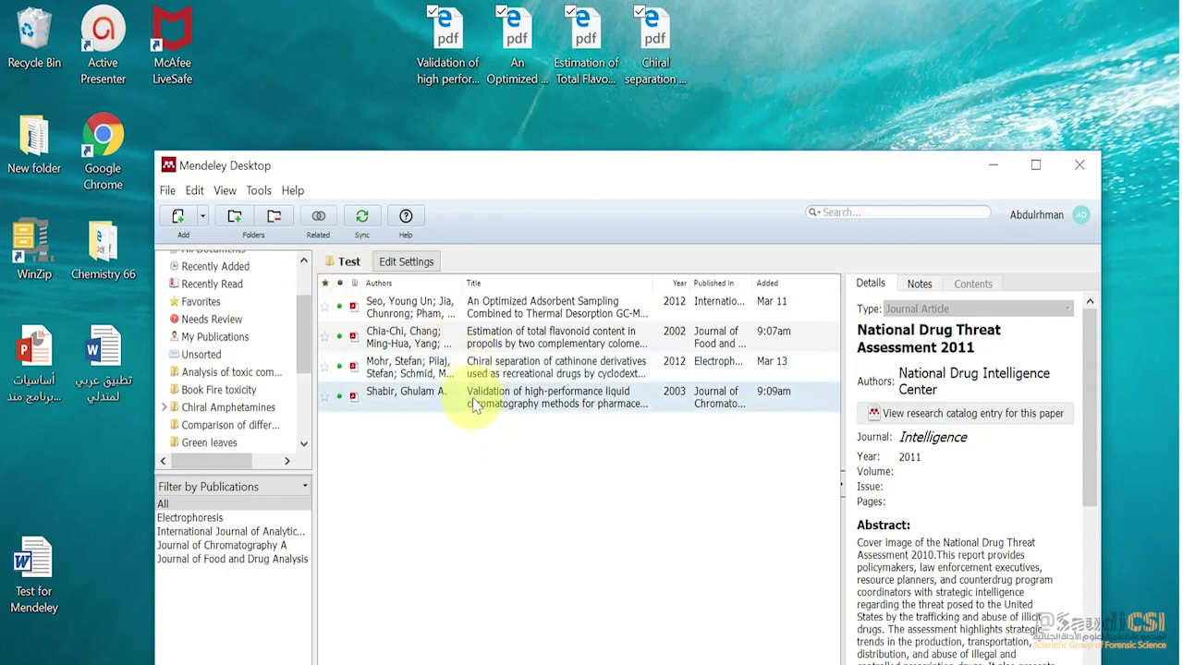
Locate the Test folder in My Library and view the Recently Added collection and the "Analysis of toxic components" folder in the maximized window
left_click(304, 445)
left_click(304, 444)
left_click(304, 444)
left_click(304, 444)
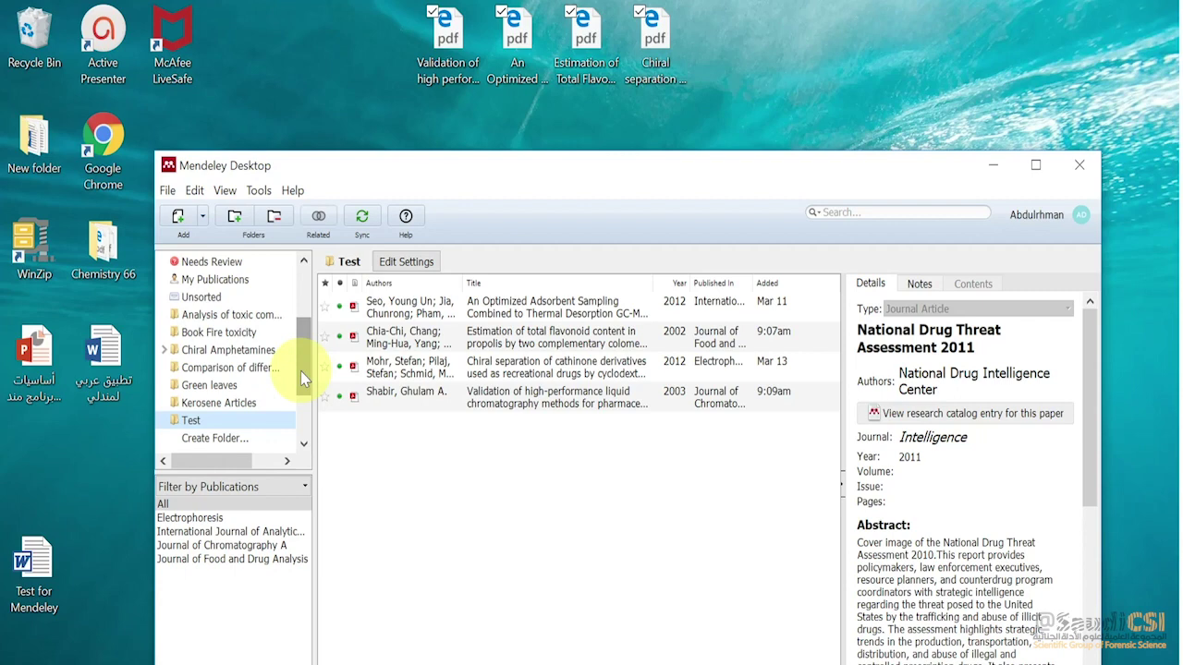
left_click_drag(300, 371, 299, 331)
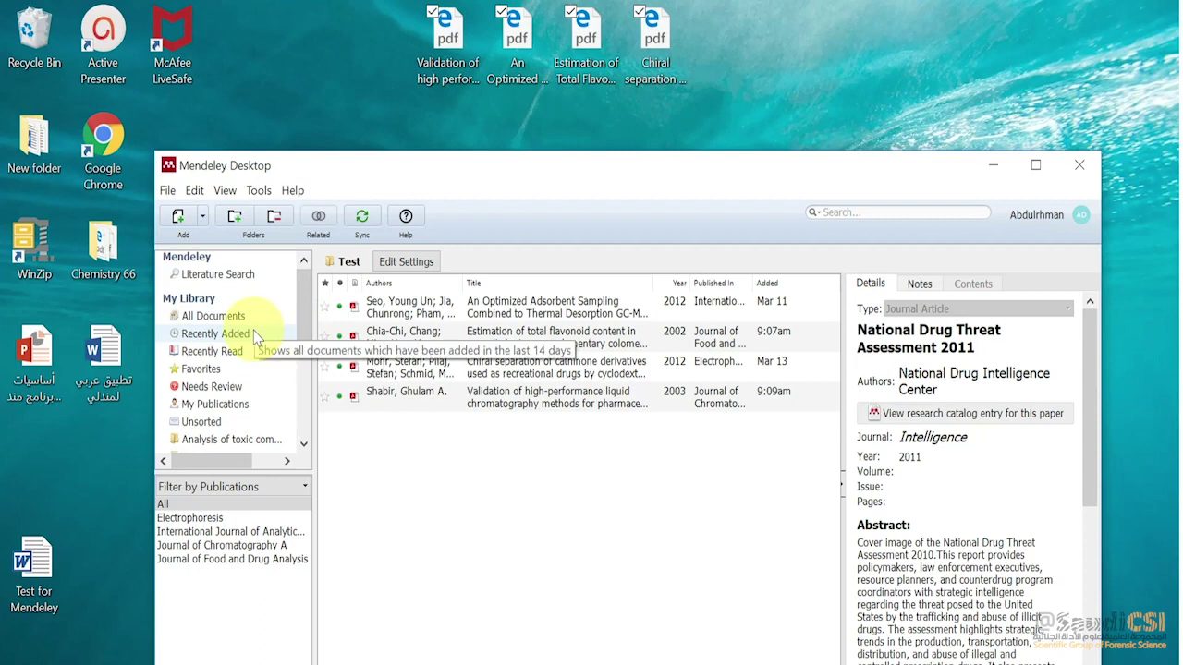
left_click(253, 332)
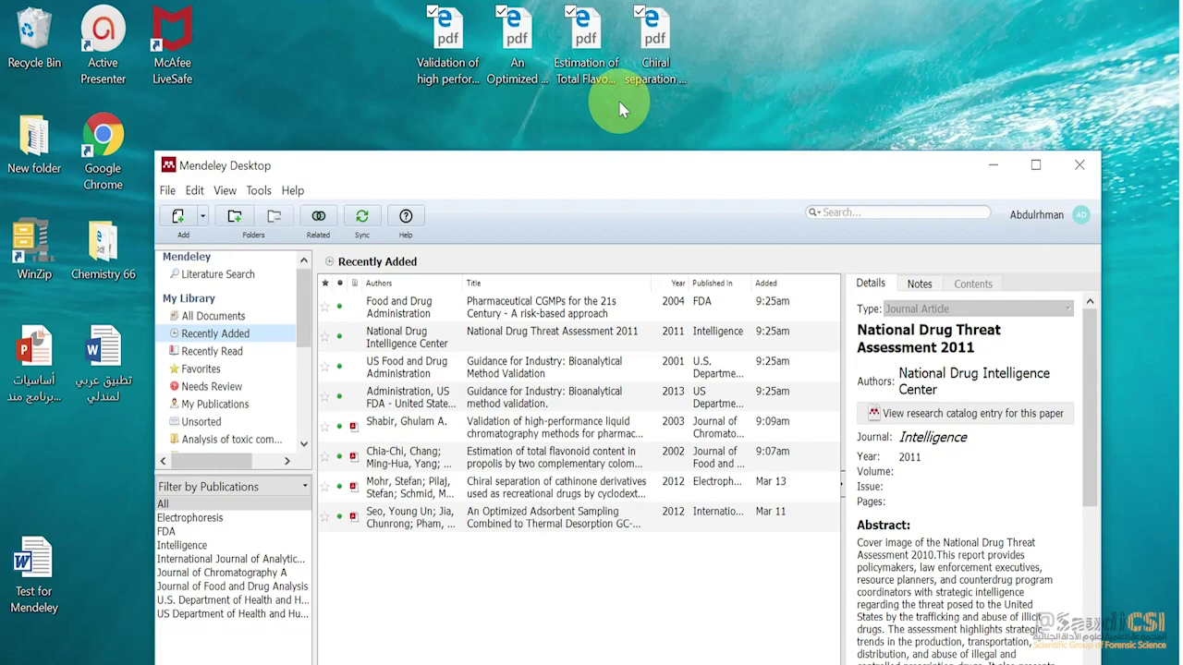
left_click(1035, 166)
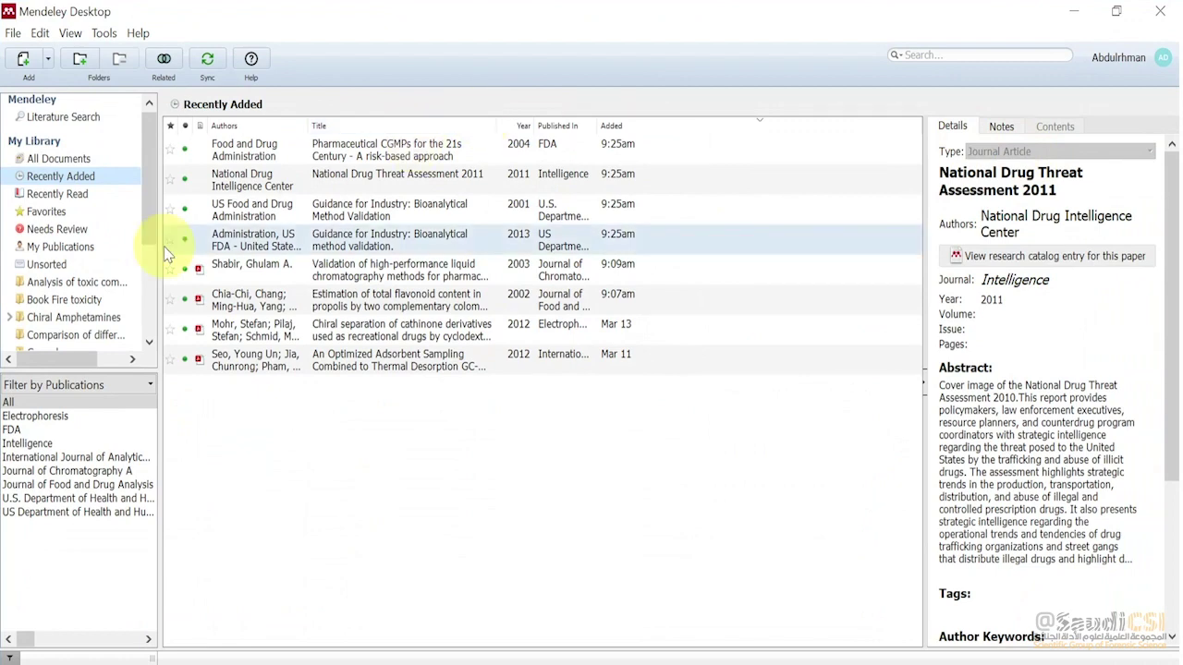
left_click(104, 284)
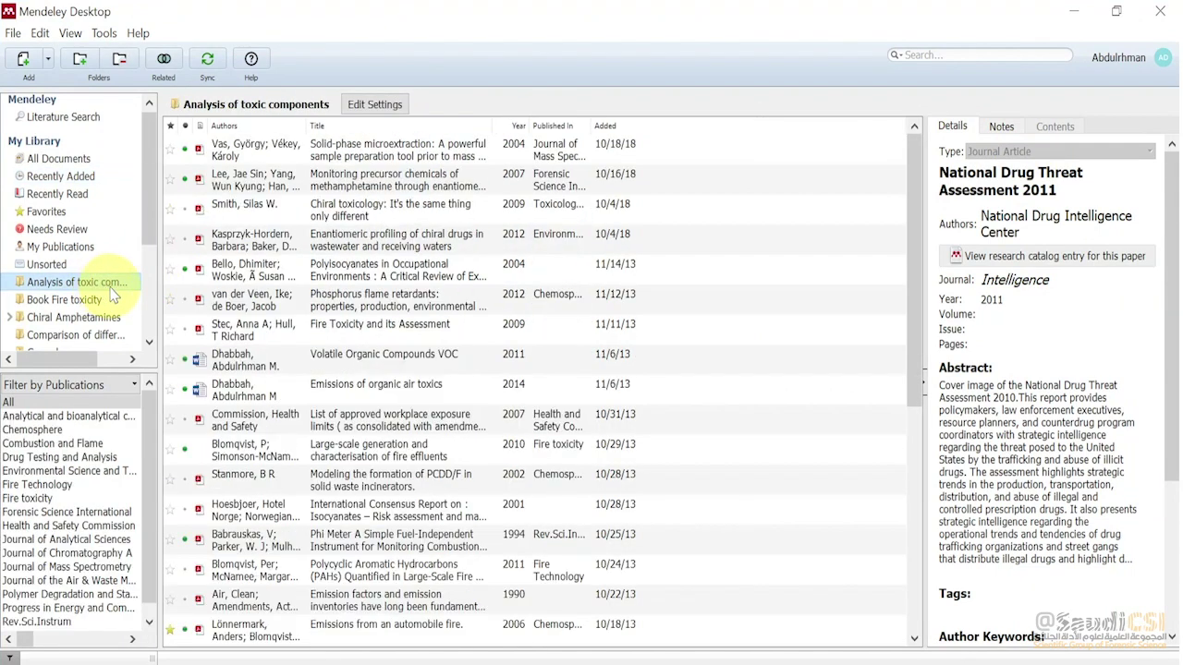
Open the form for creating a group to examine its Public, Invite-only and Private options, and look at the Trash section
scroll(148, 340, "down", 5)
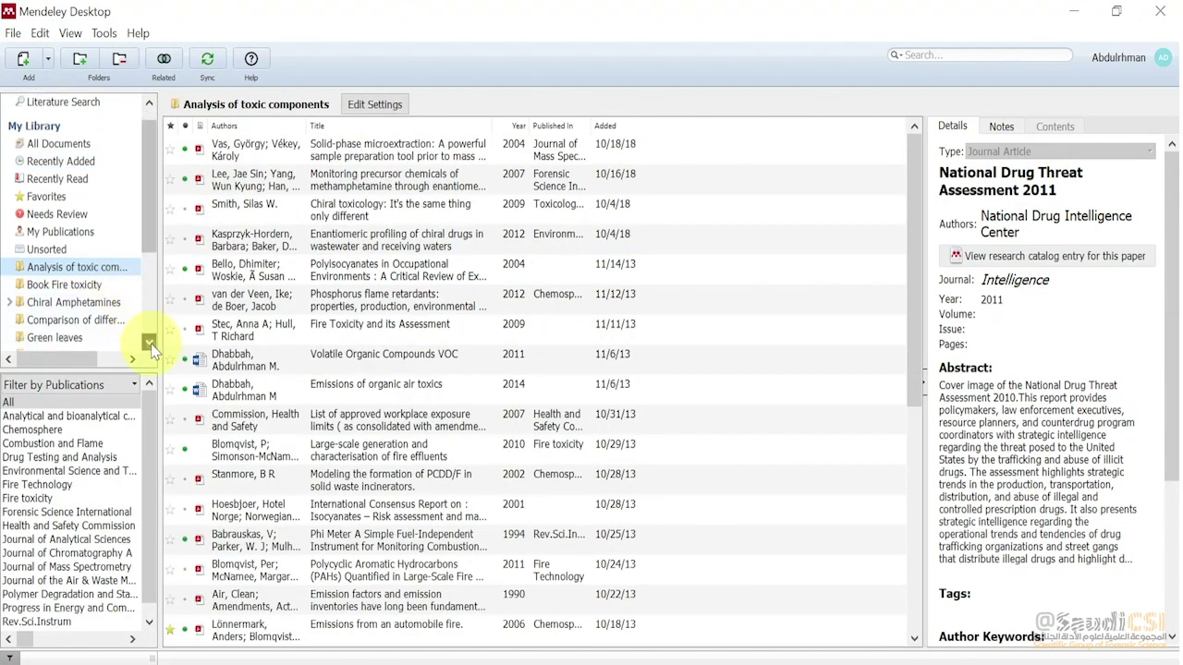
scroll(149, 343, "down", 4)
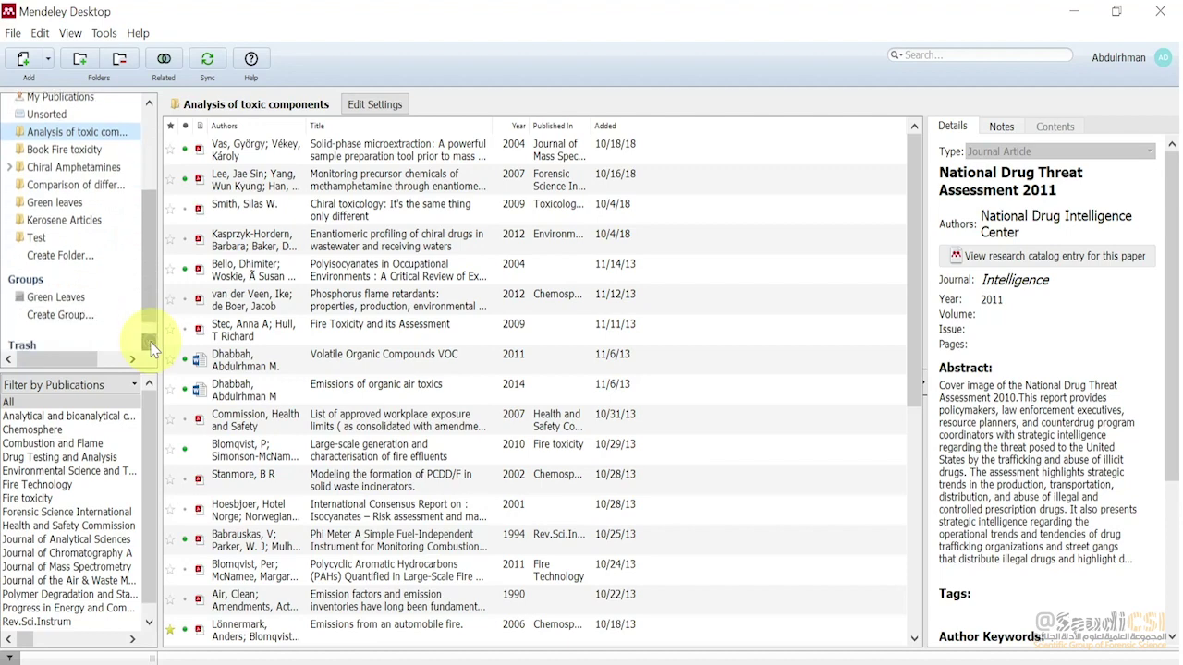
left_click(67, 320)
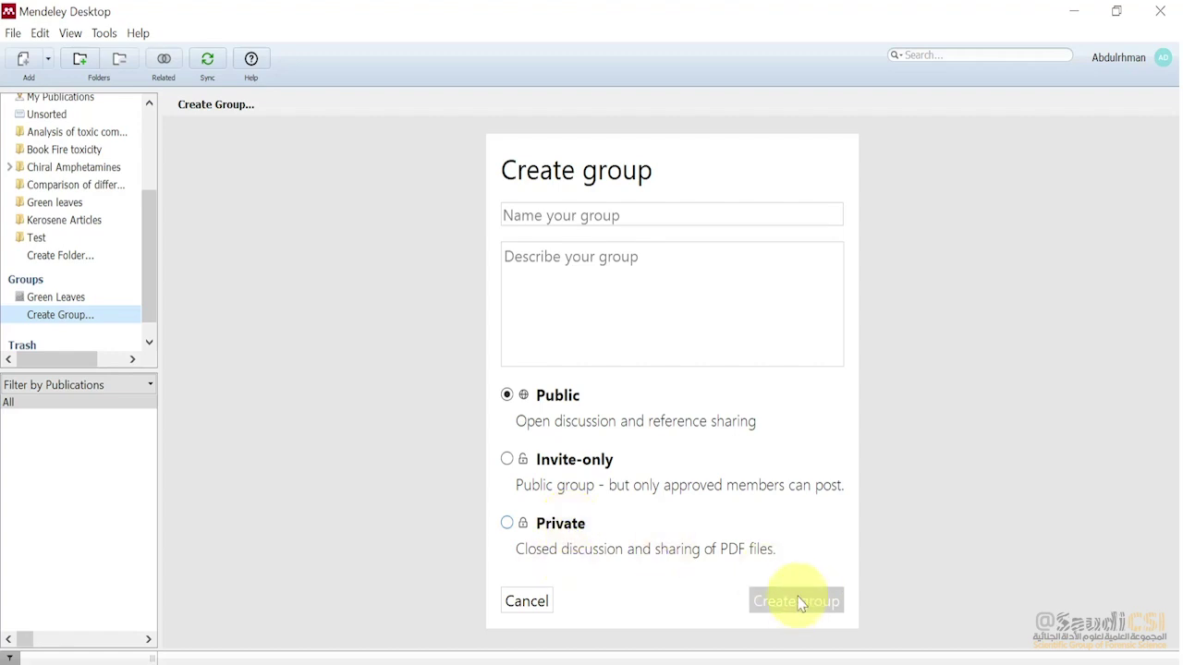
left_click(149, 343)
left_click(150, 344)
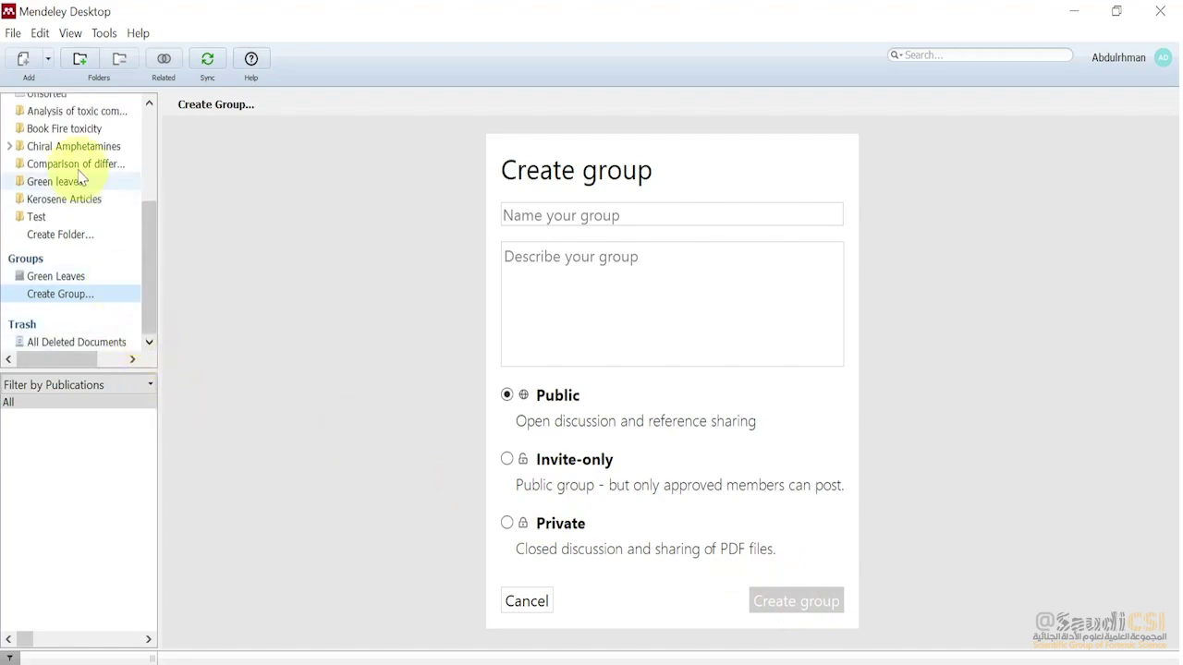
Open the "Analysis of toxic components" folder and view its filter lists by Author Keywords and Authors, returning to Publications
left_click(97, 111)
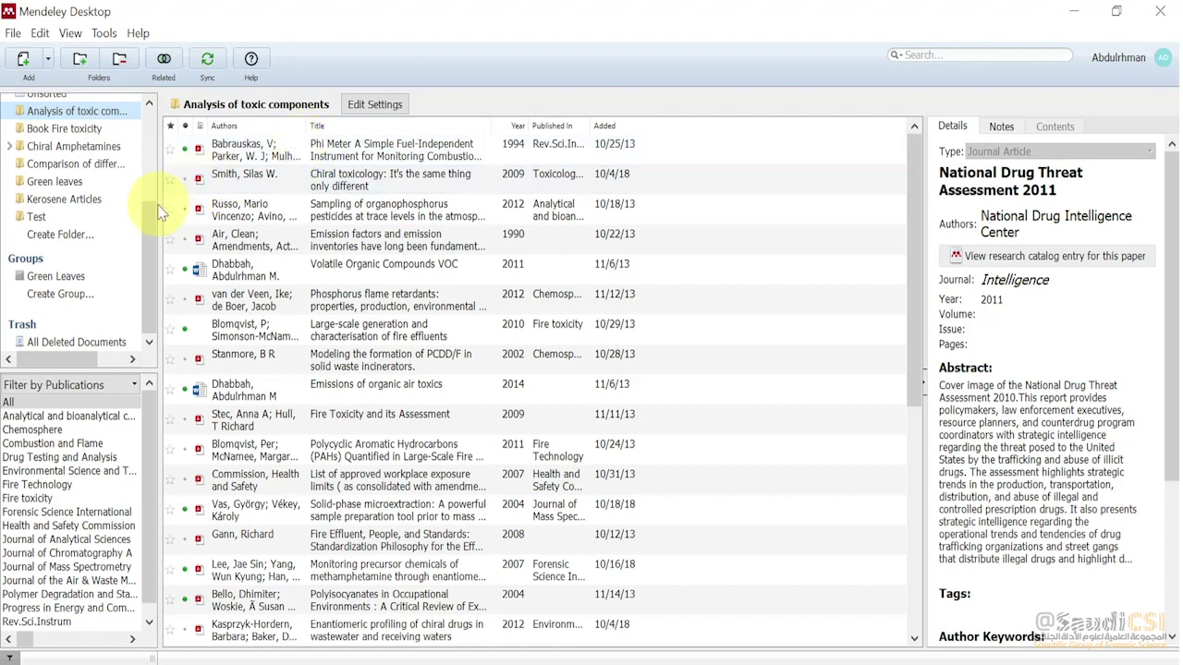
left_click(134, 384)
left_click(134, 385)
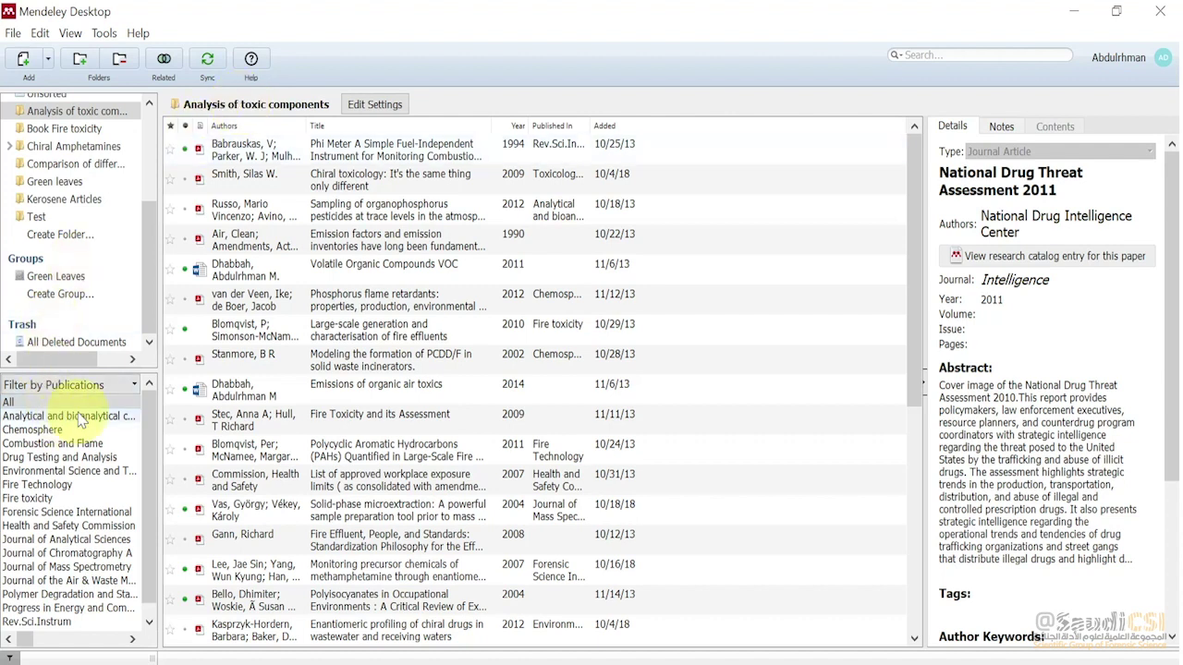
left_click(134, 385)
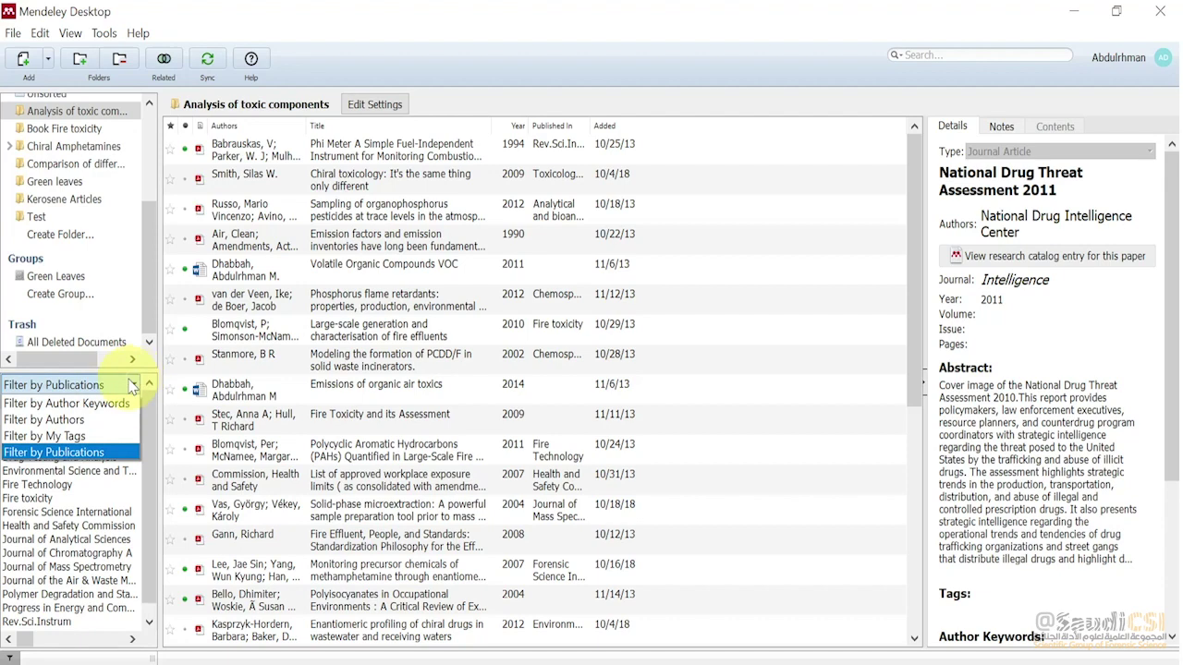
left_click(94, 404)
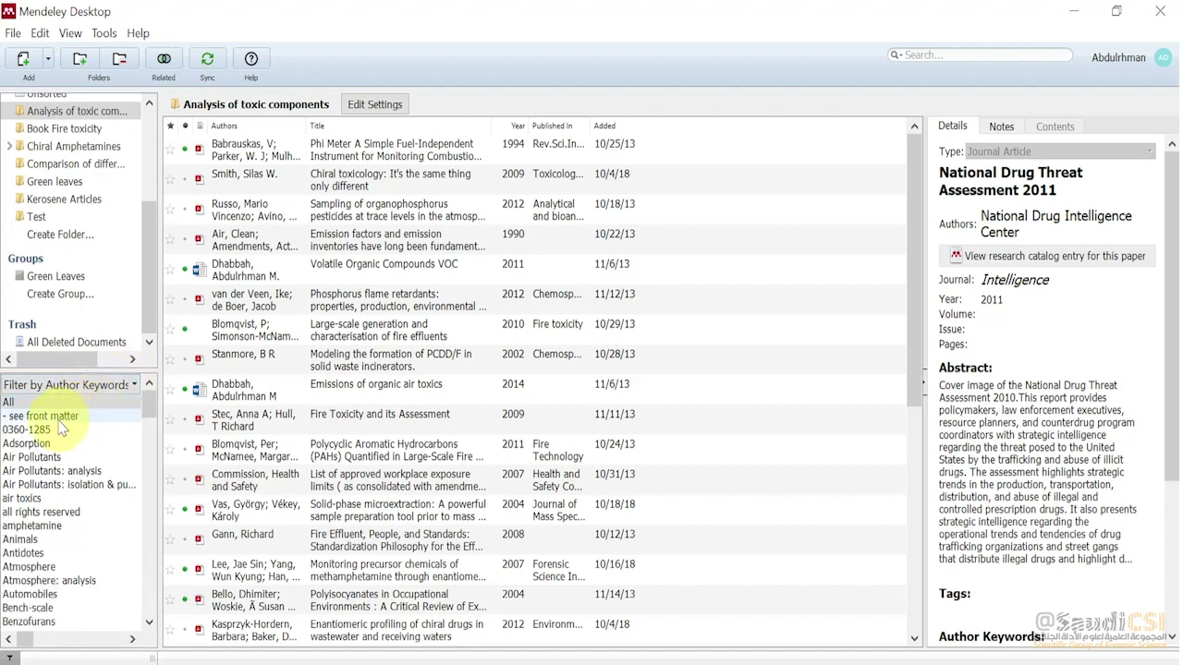
left_click(137, 381)
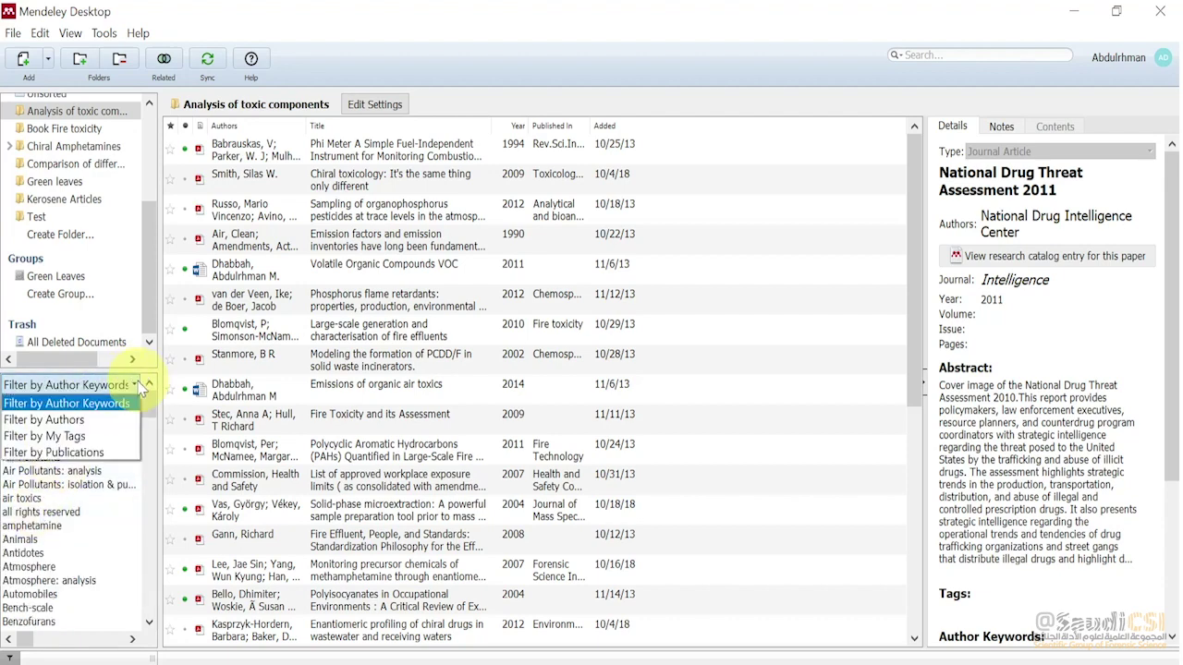
left_click(103, 418)
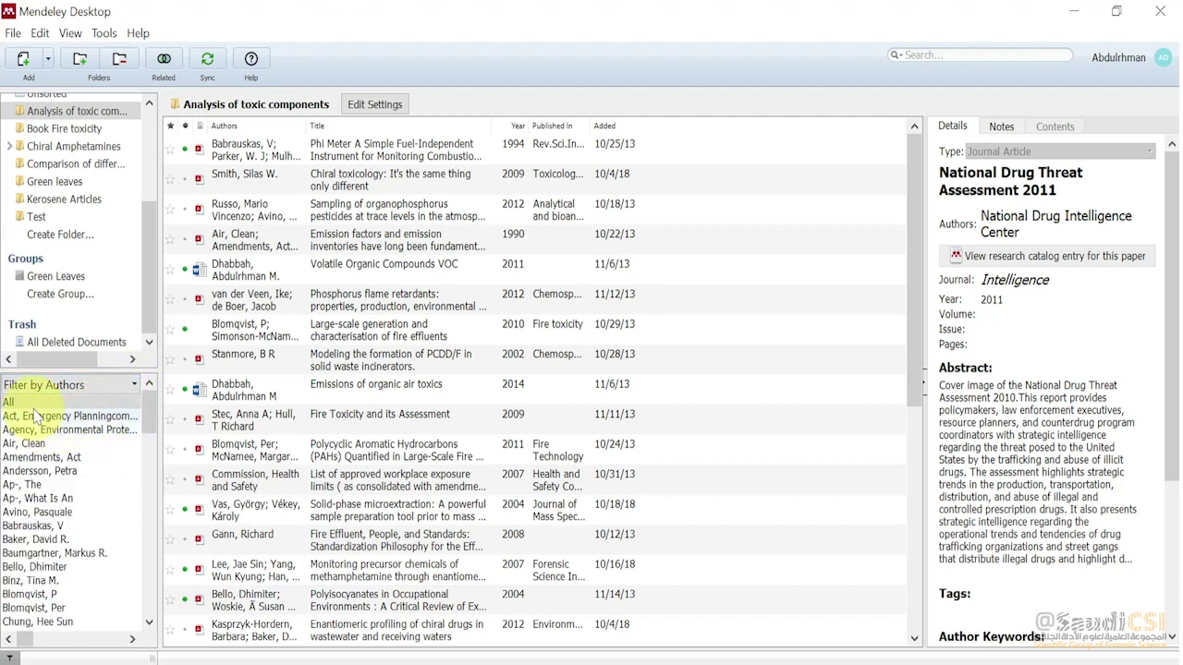
left_click(137, 385)
left_click(98, 453)
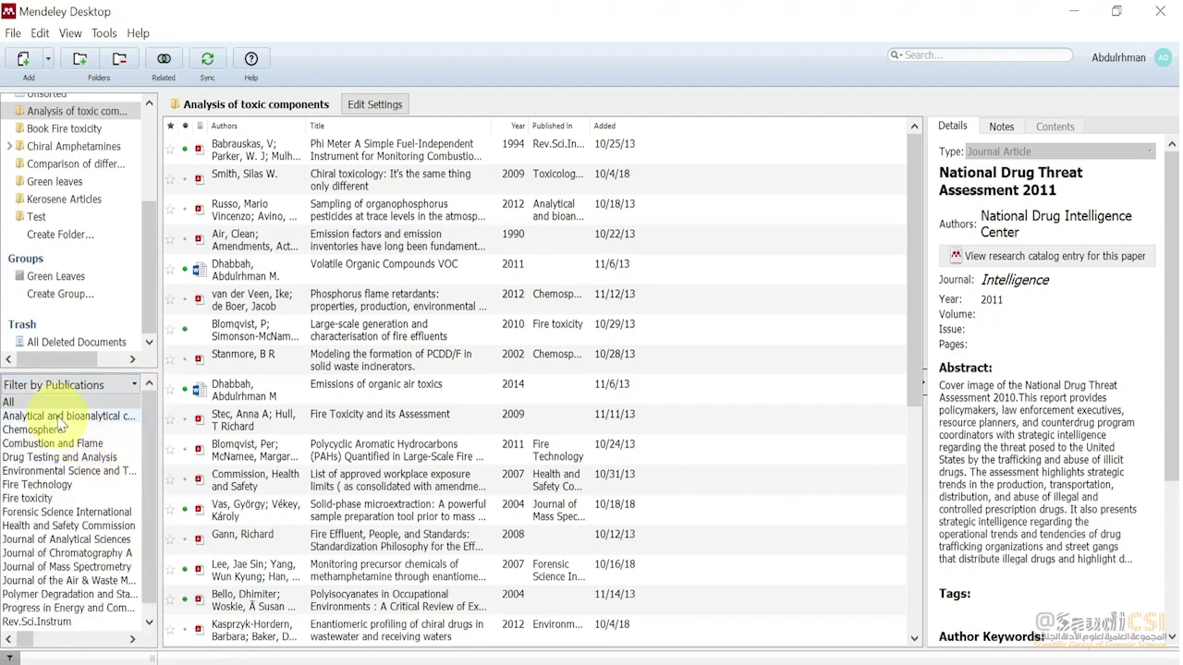
Filter the folder by several publications, from Analytical and bioanalytical chemistry to Journal of the Air & Waste Management Association, and clear the filter
left_click(61, 421)
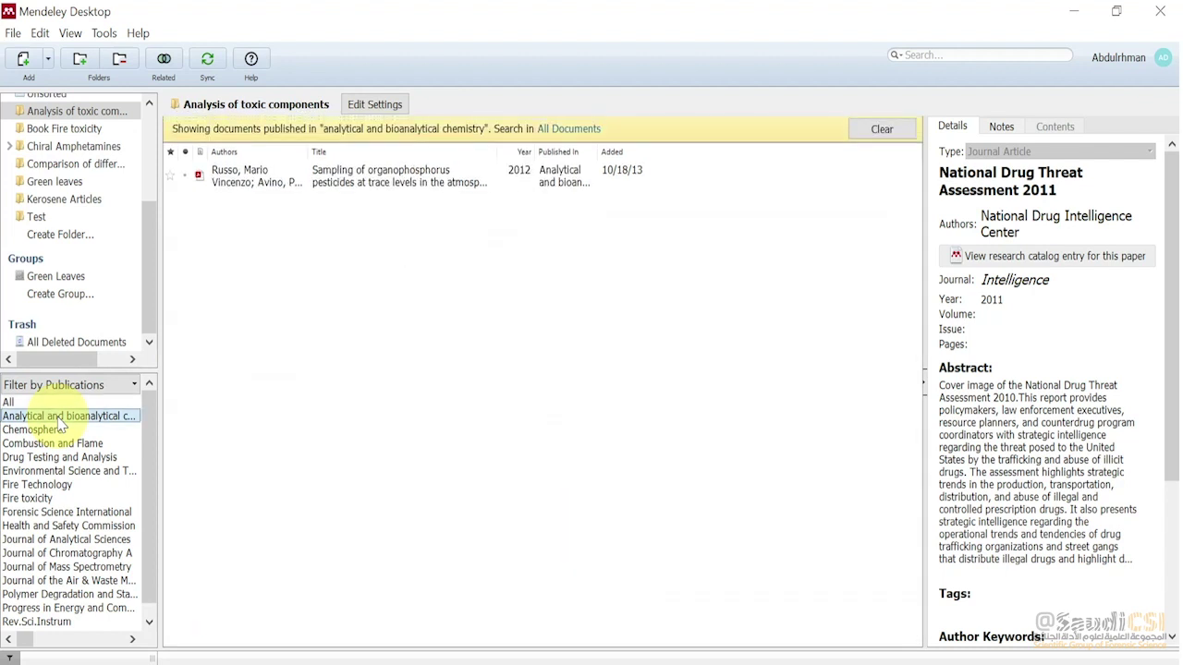
left_click(53, 473)
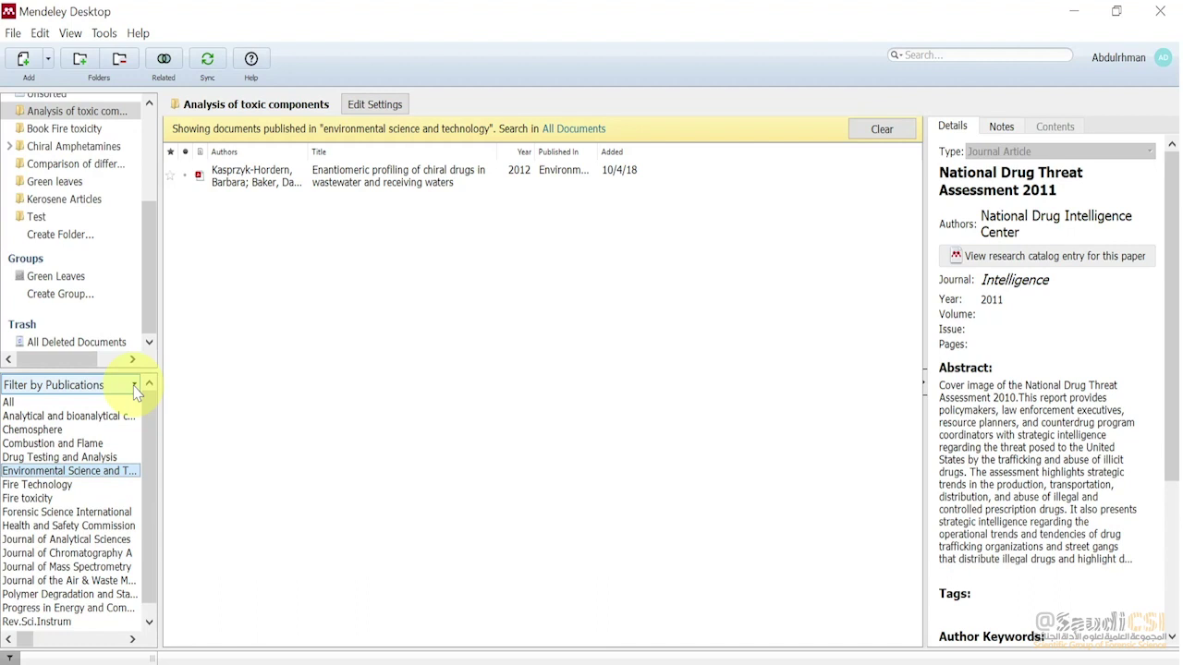
left_click(67, 541)
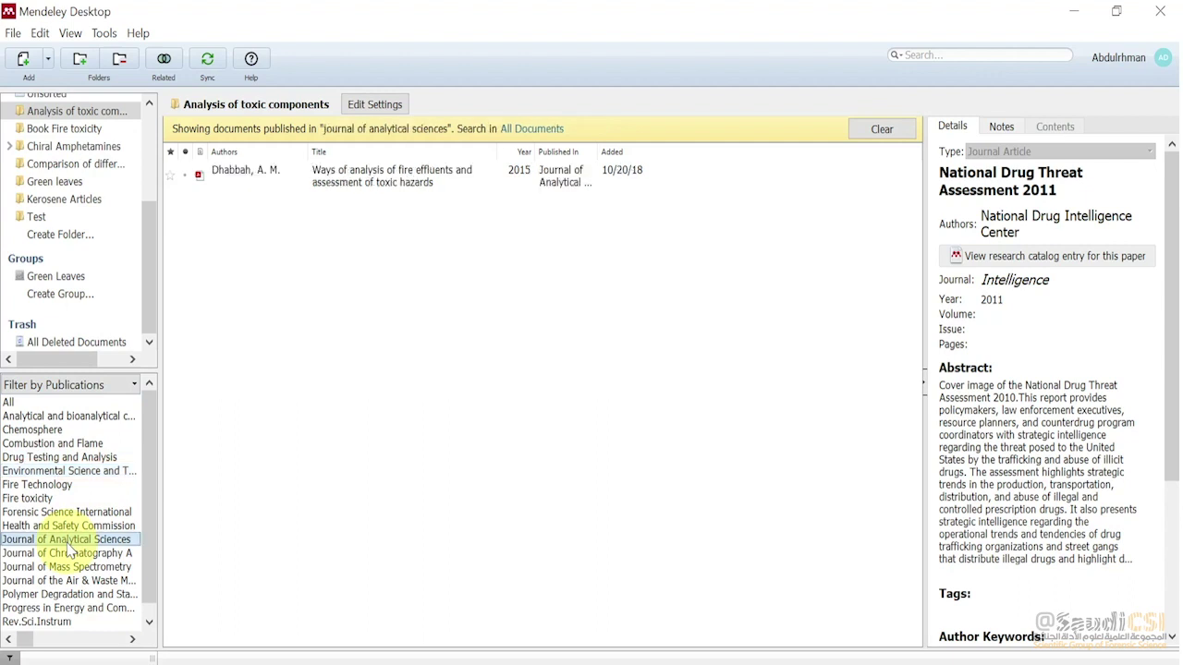
left_click(64, 567)
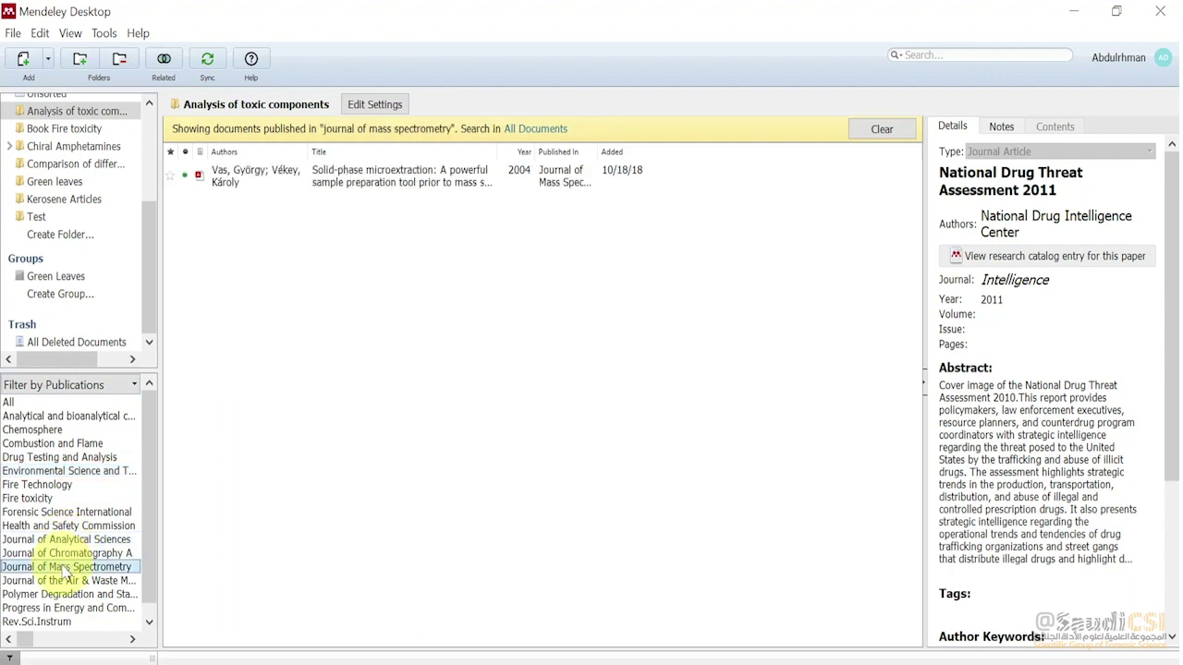
left_click(67, 580)
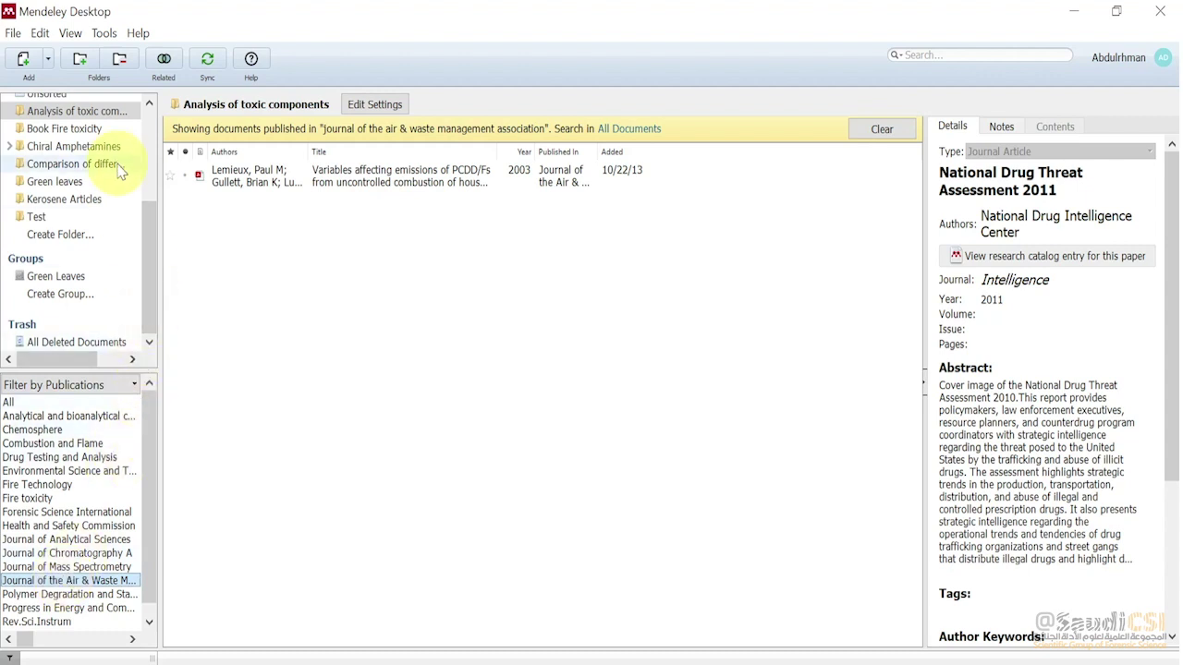
left_click_drag(151, 221, 159, 131)
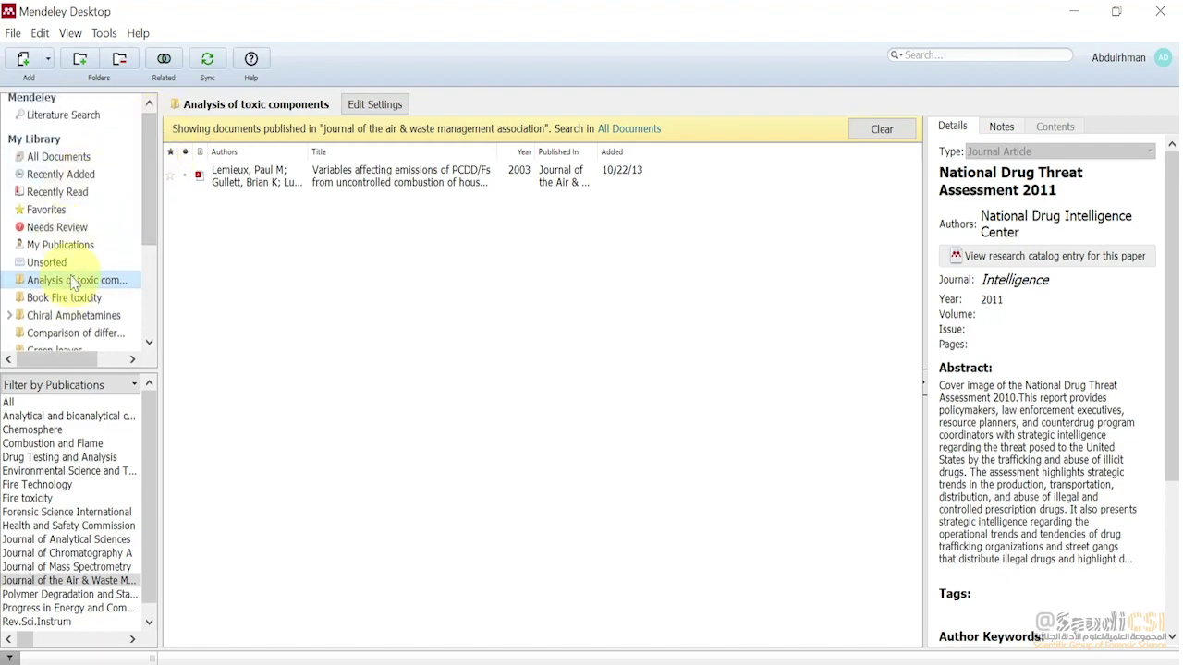
left_click(879, 129)
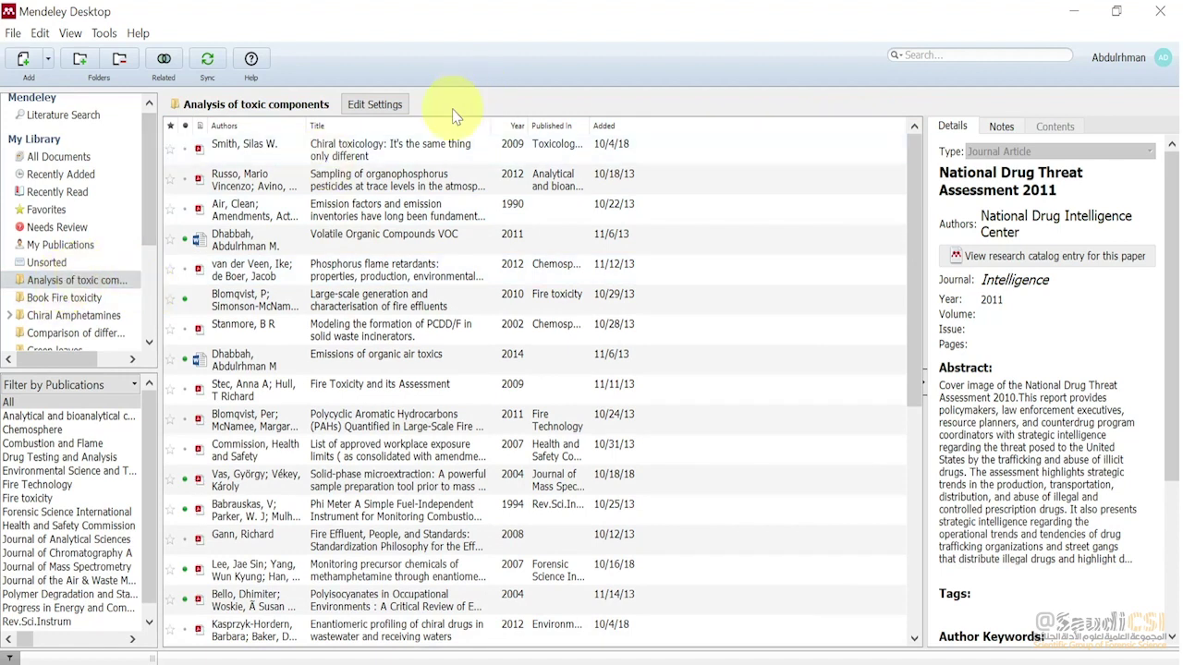
Sort the folder's documents by title and examine the document types offered for "Bench-scale generation of fire effluents", leaving the type as Book Section
left_click(411, 127)
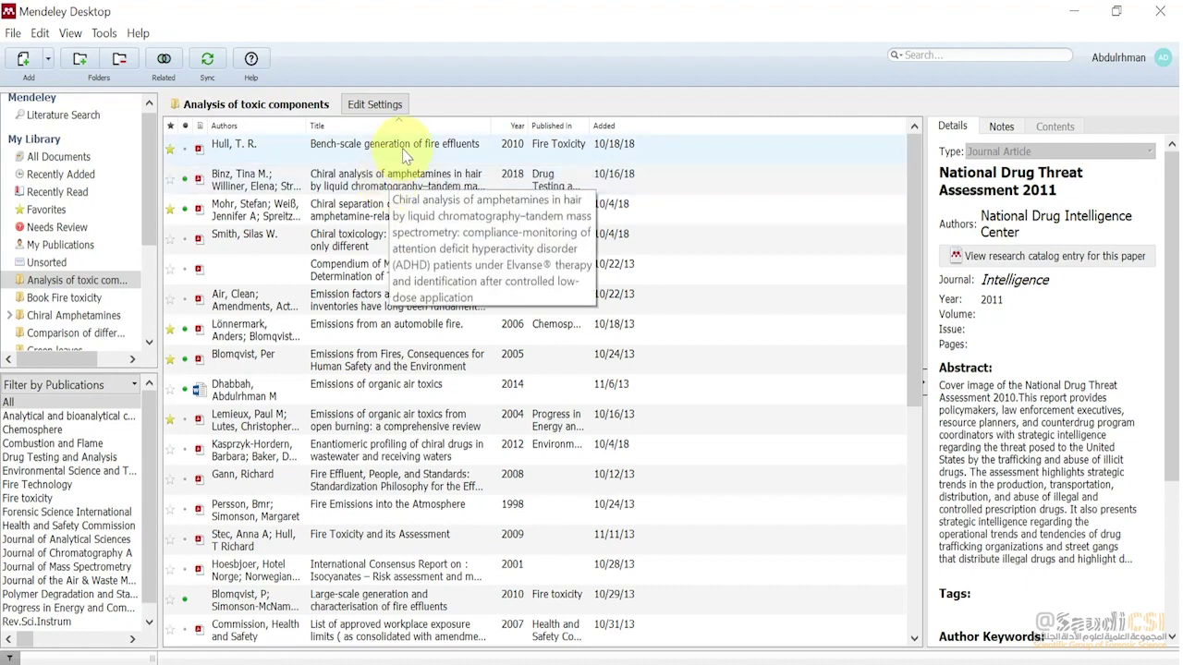
left_click(404, 155)
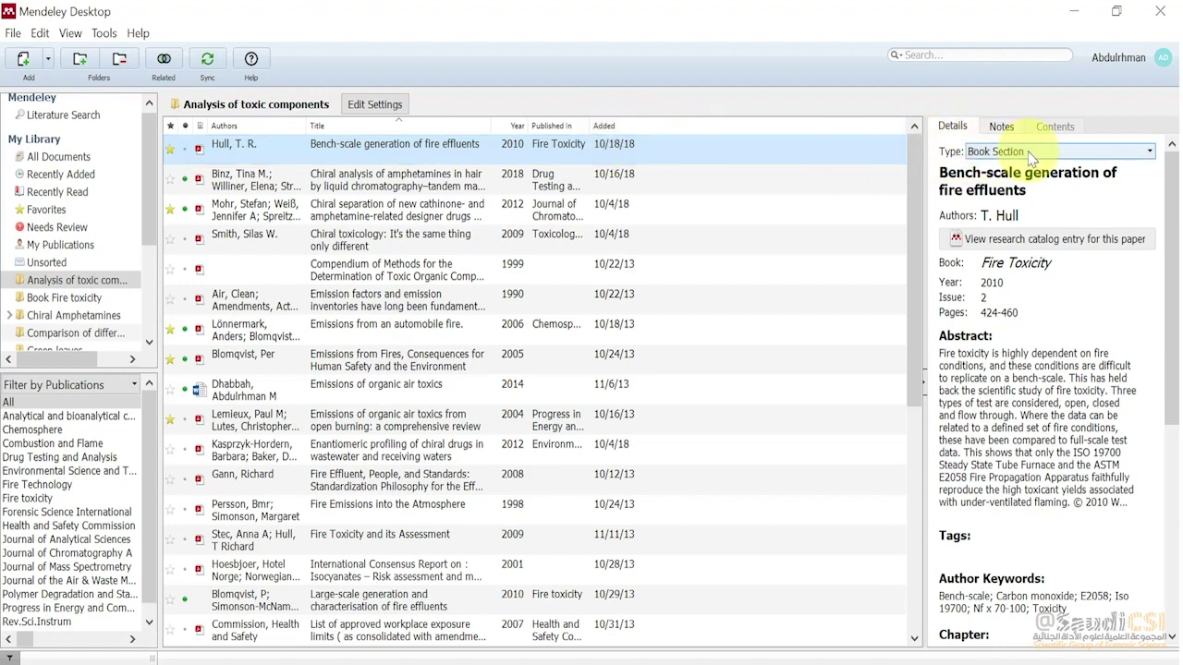
left_click(1150, 154)
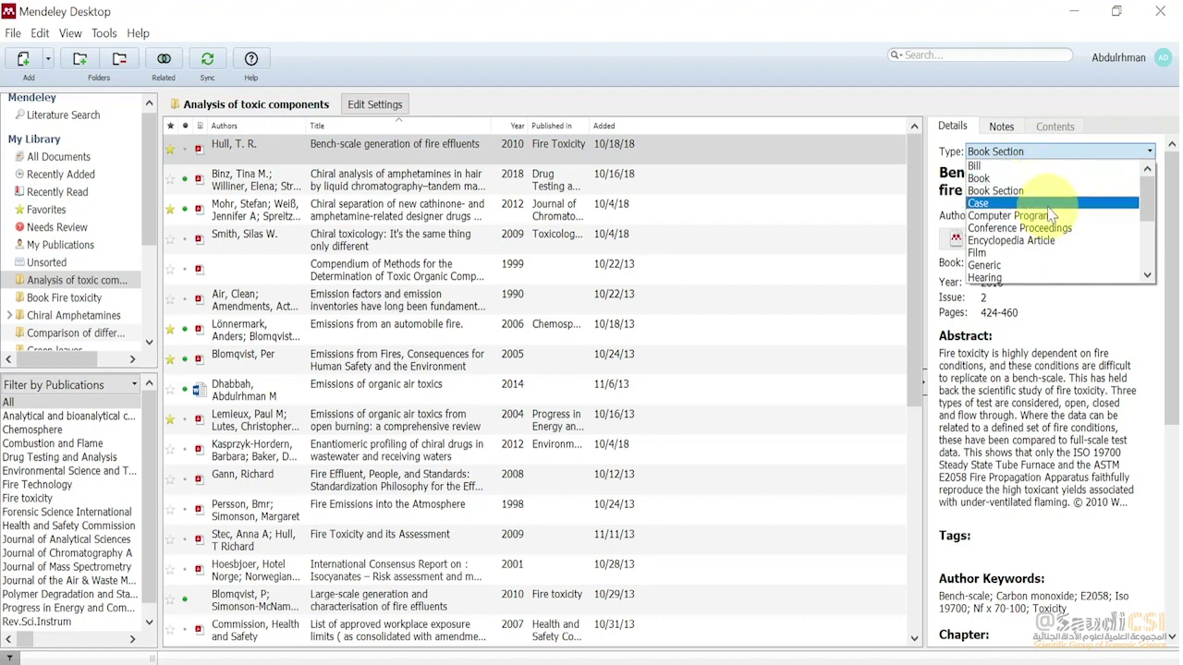
left_click_drag(1146, 207, 1145, 222)
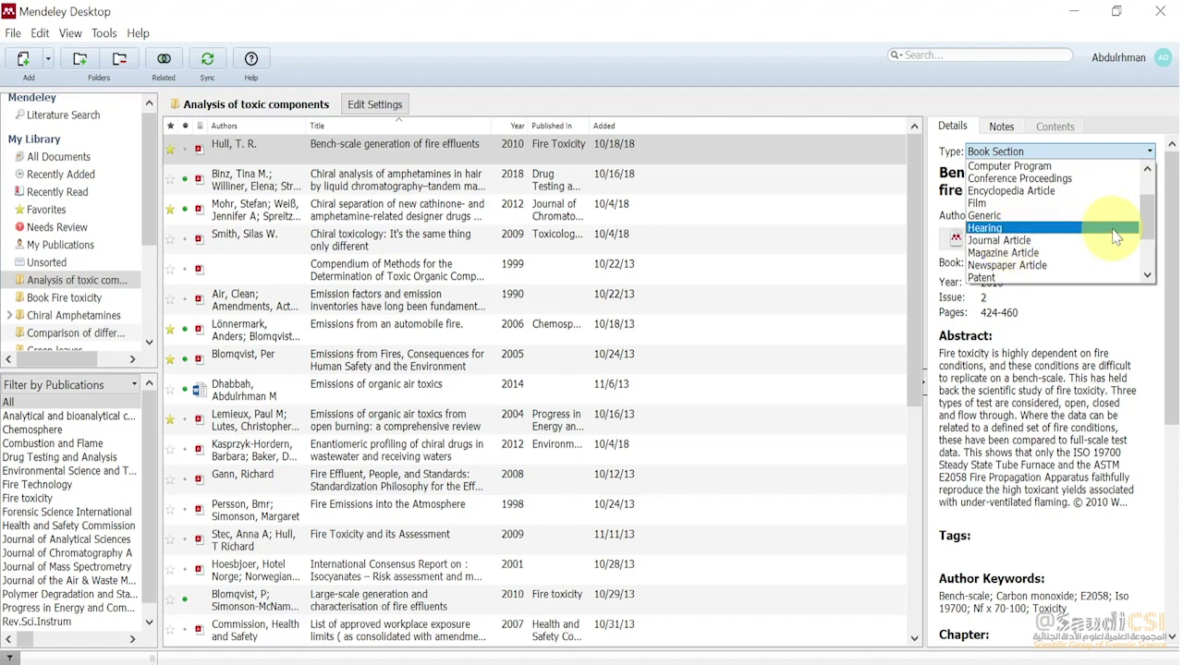
left_click_drag(1144, 218, 1146, 235)
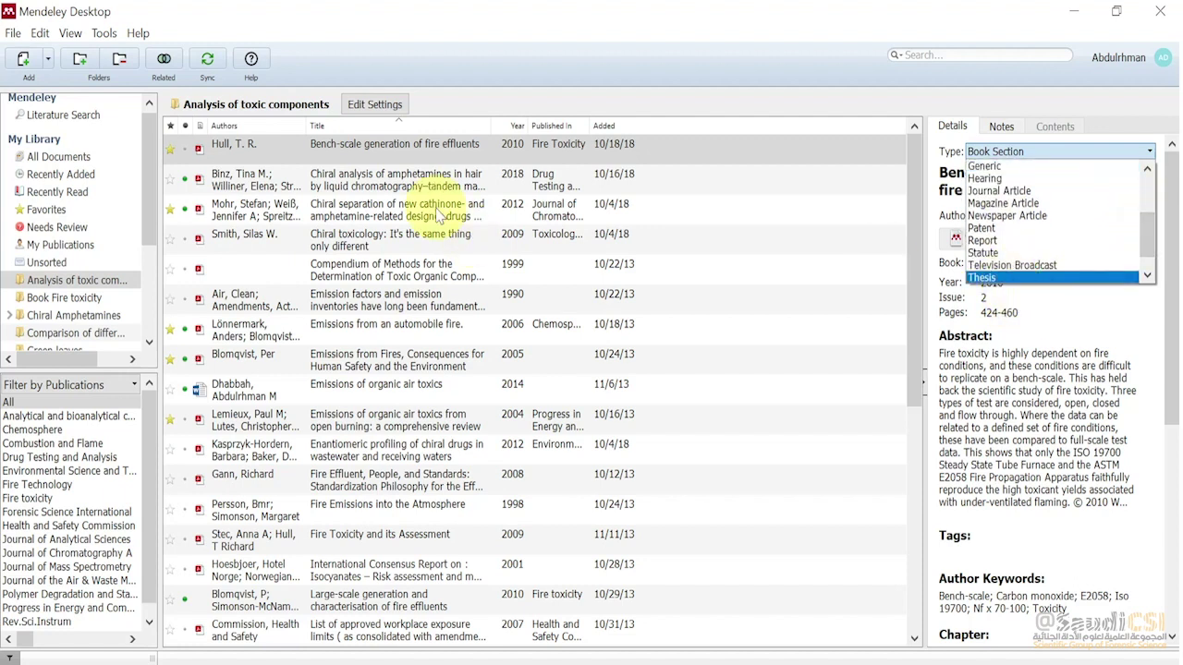
left_click(428, 153)
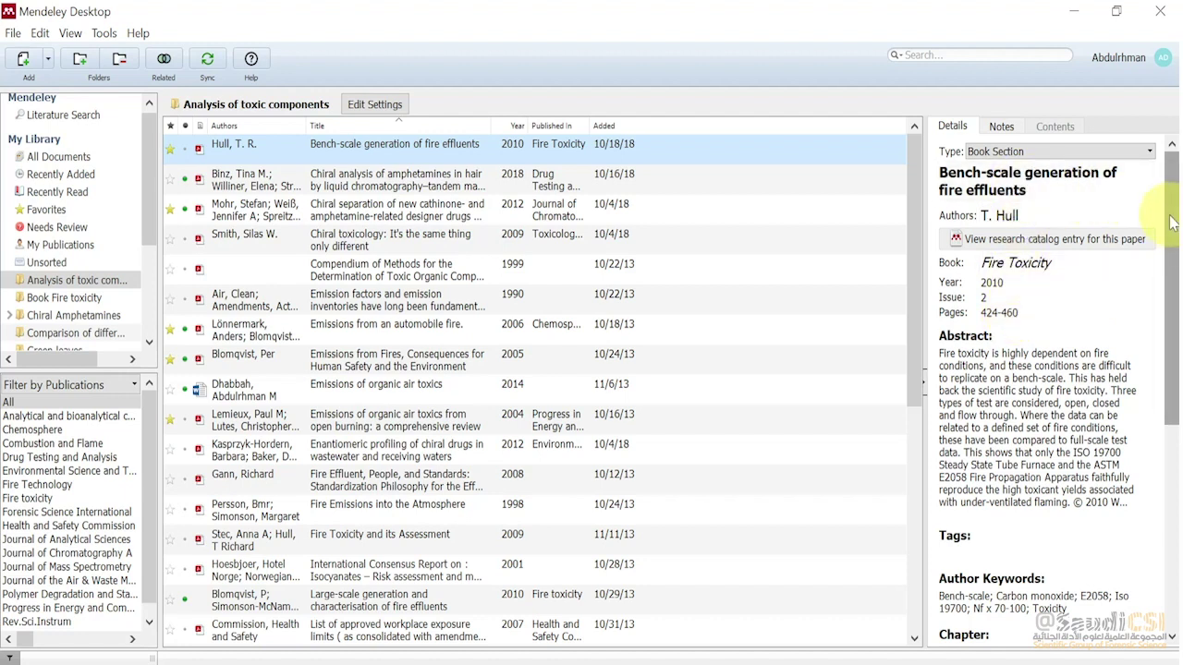
Examine the full details of "Bench-scale generation of fire effluents", including its abstract, author keywords and chapter
left_click_drag(1172, 222, 1170, 290)
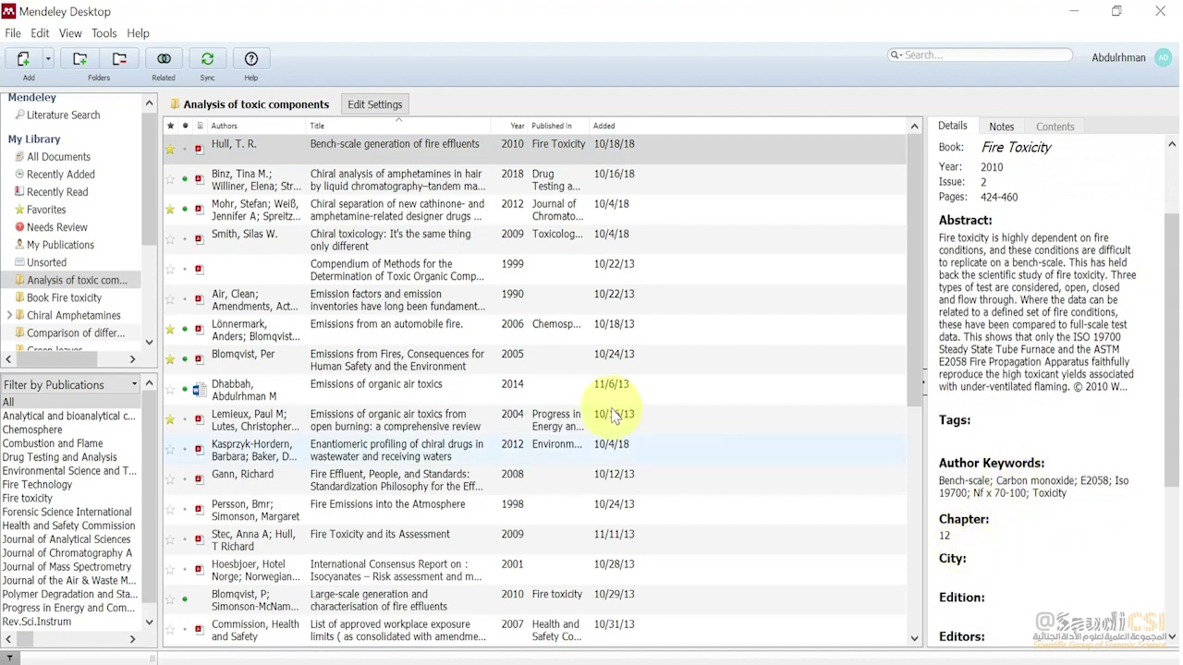
left_click(389, 185)
left_click(404, 150)
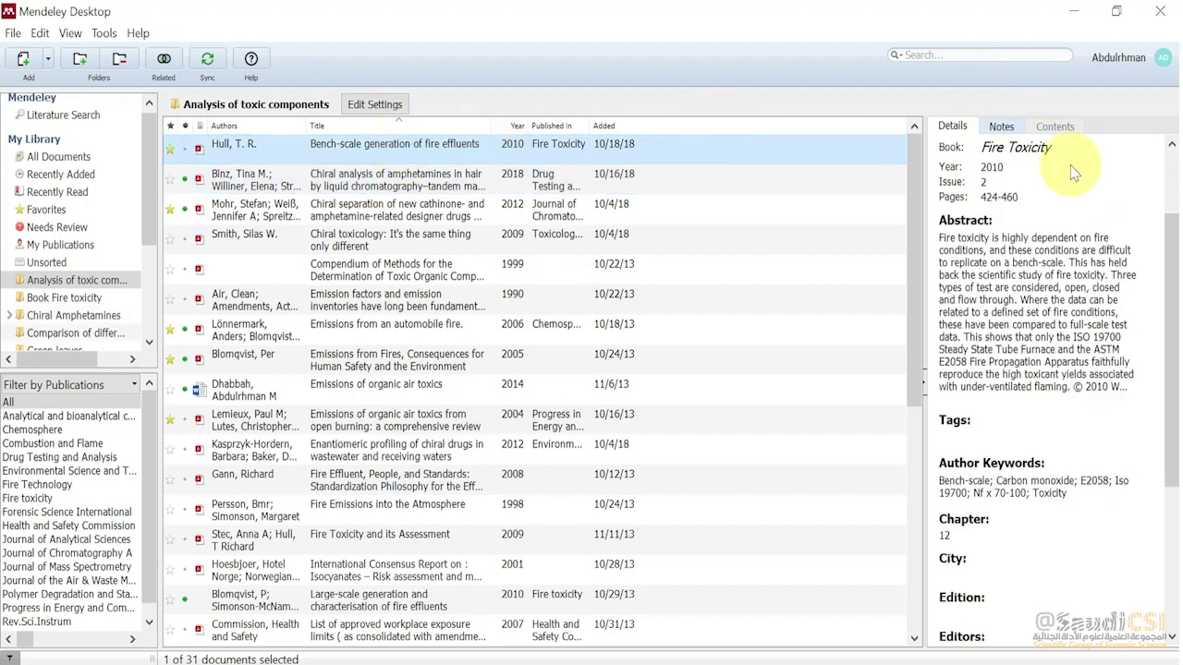
left_click_drag(1172, 248, 1172, 158)
left_click(613, 144)
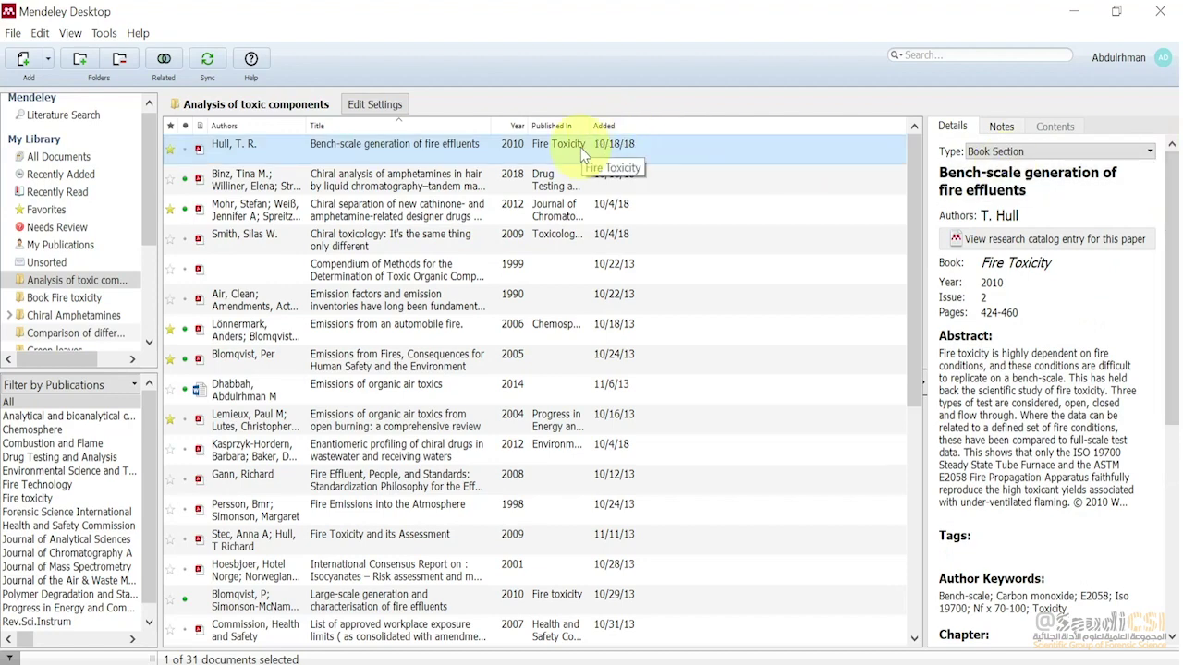
View the details of the 2018 article on chiral analysis of amphetamines in hair, including its type, authors and journal
left_click(499, 180)
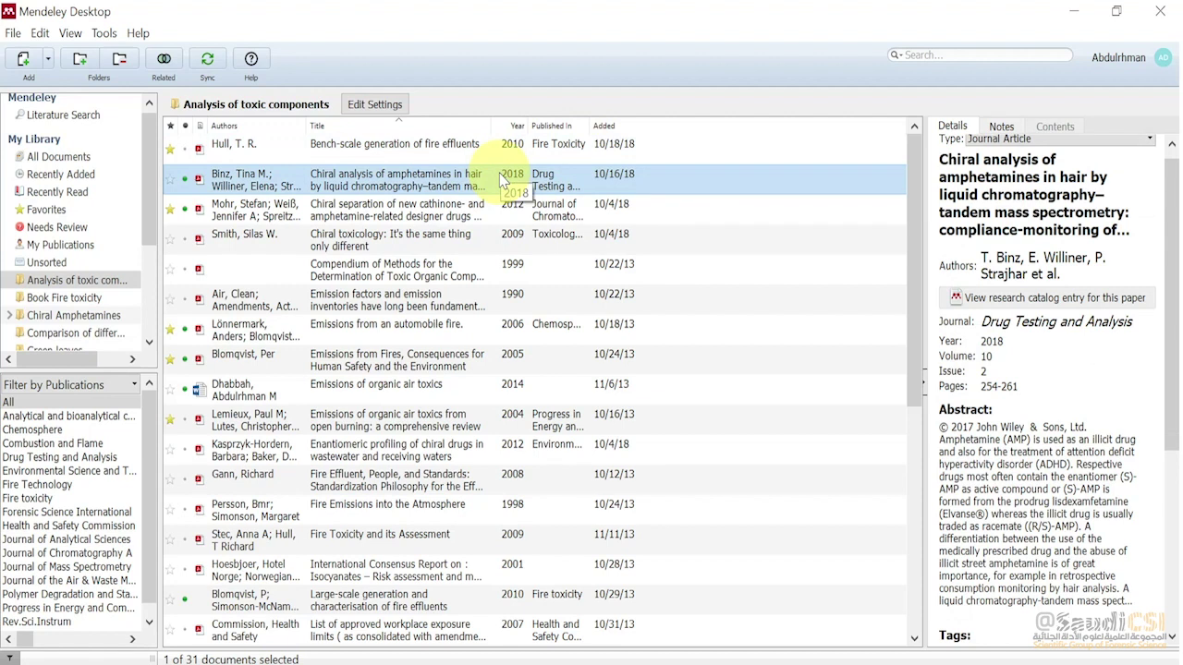
left_click_drag(1170, 187, 1172, 176)
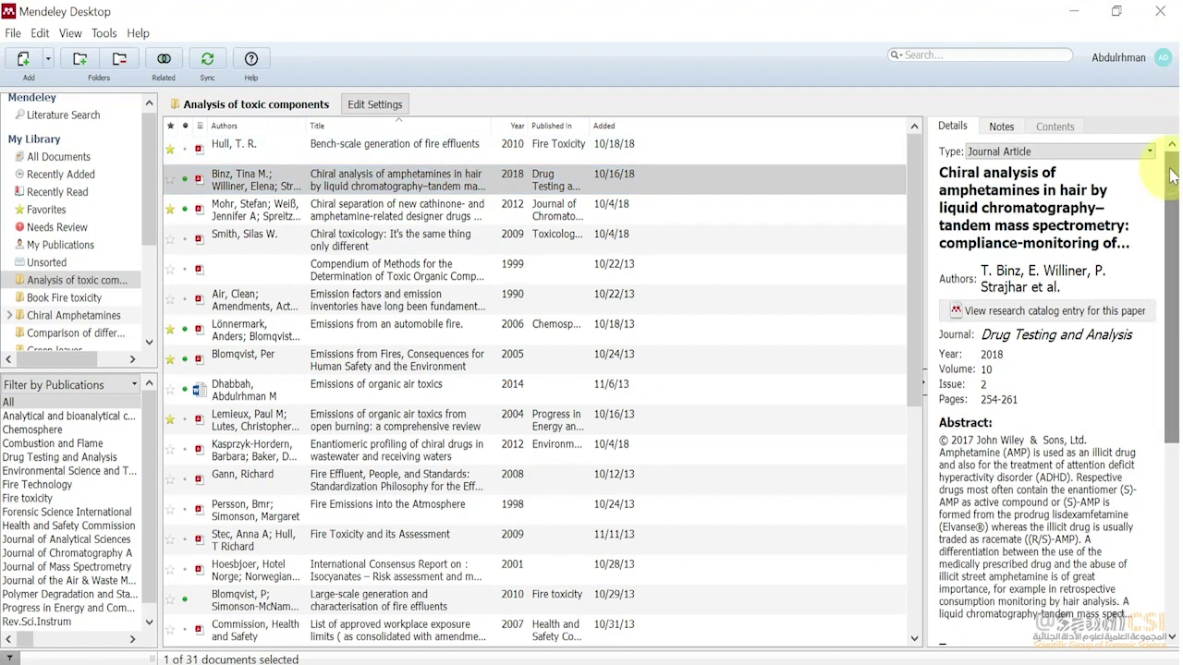
left_click(553, 183)
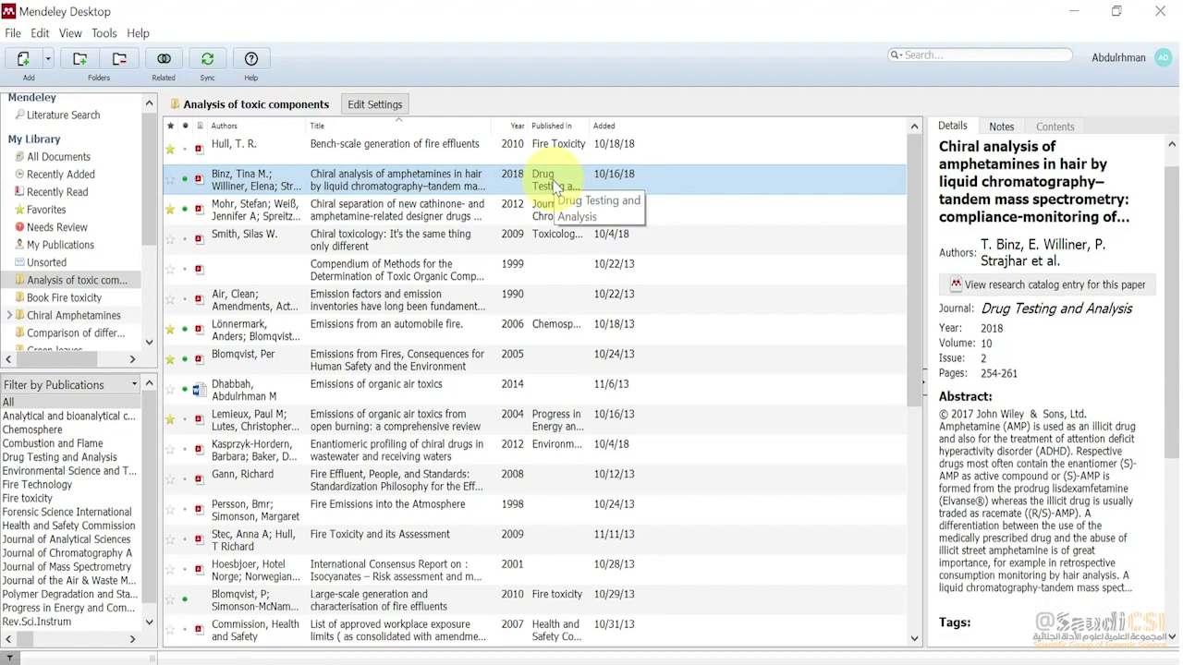
left_click(943, 184)
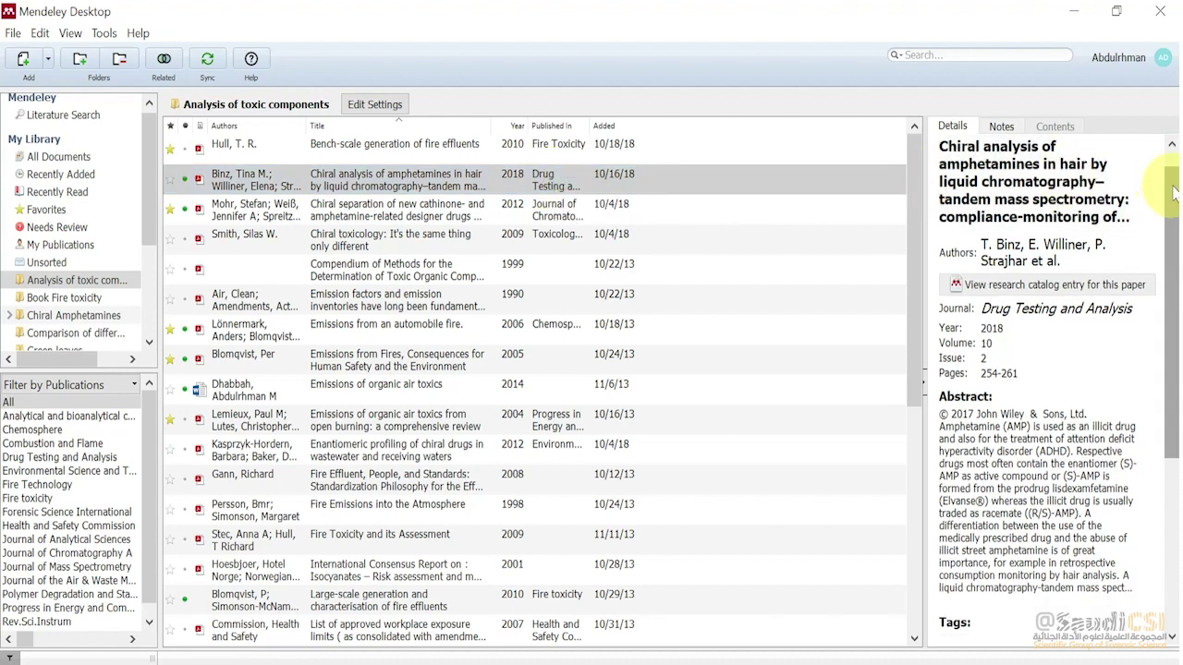
left_click_drag(1173, 192, 1172, 164)
left_click(552, 184)
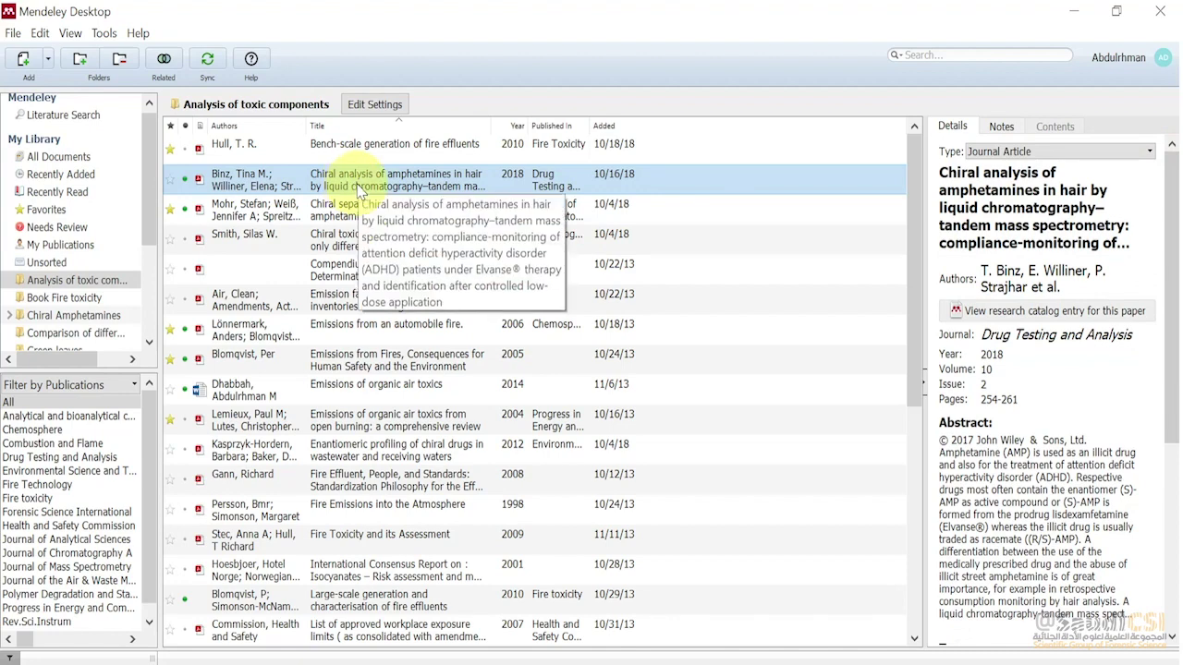
Go through the following documents one by one down to "Enantiomeric profiling of chiral drugs in wastewater and receiving waters", viewing each one's details
key("Down")
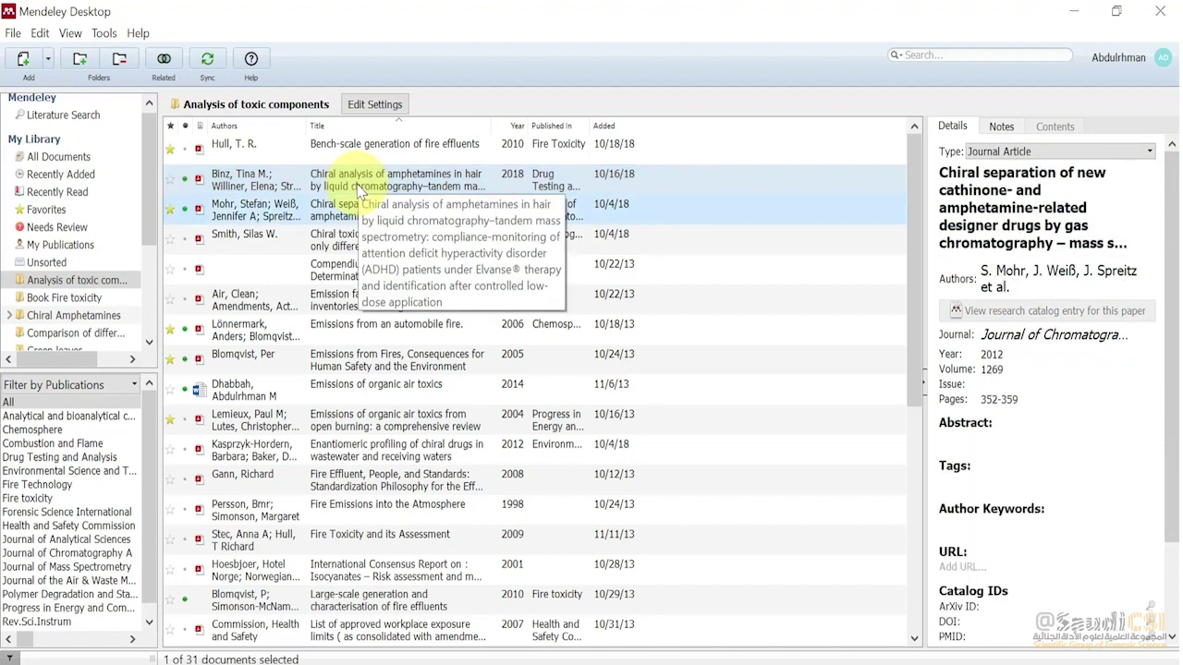
key("Down")
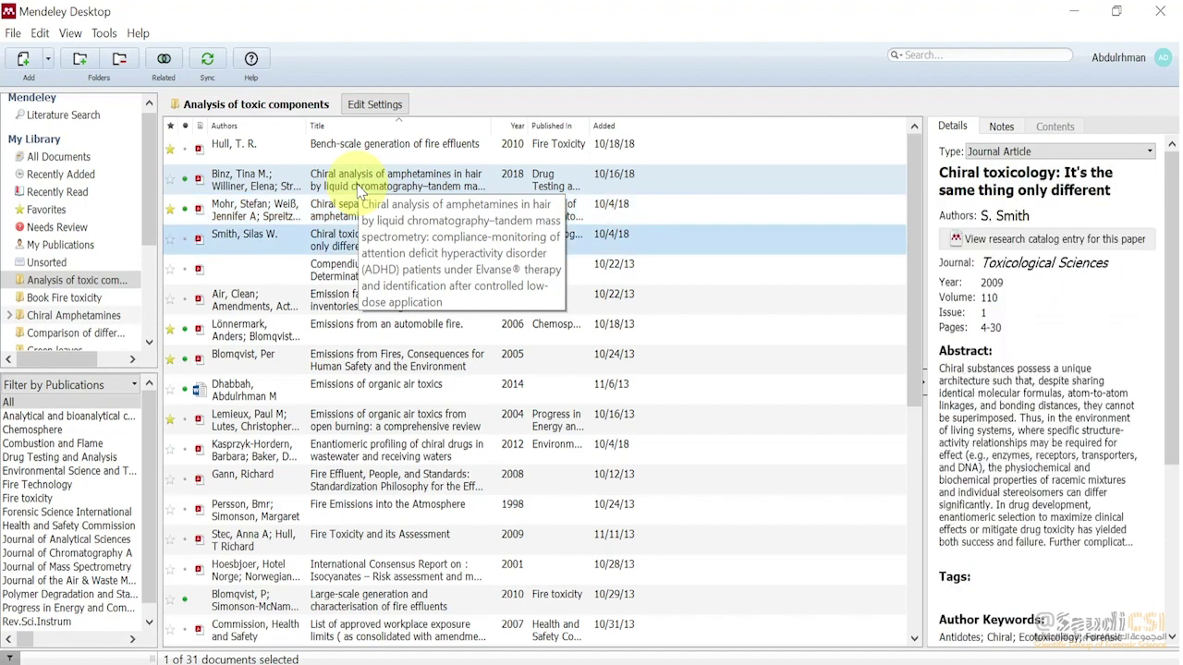
key("Down")
key("Down")
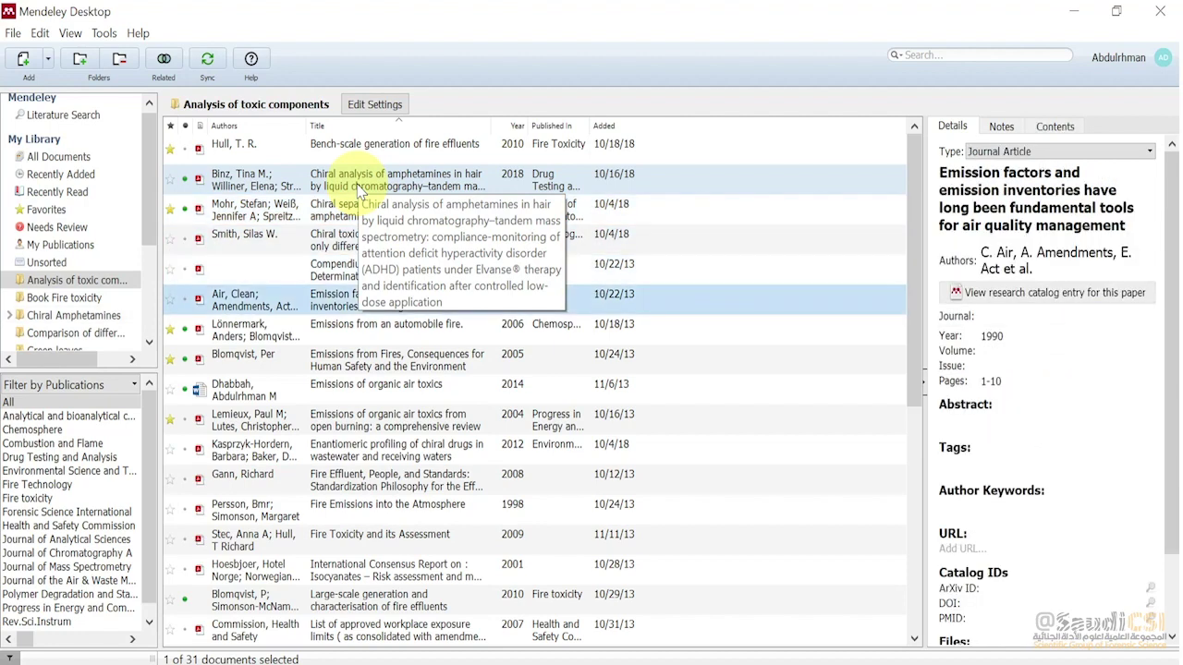
key("Down")
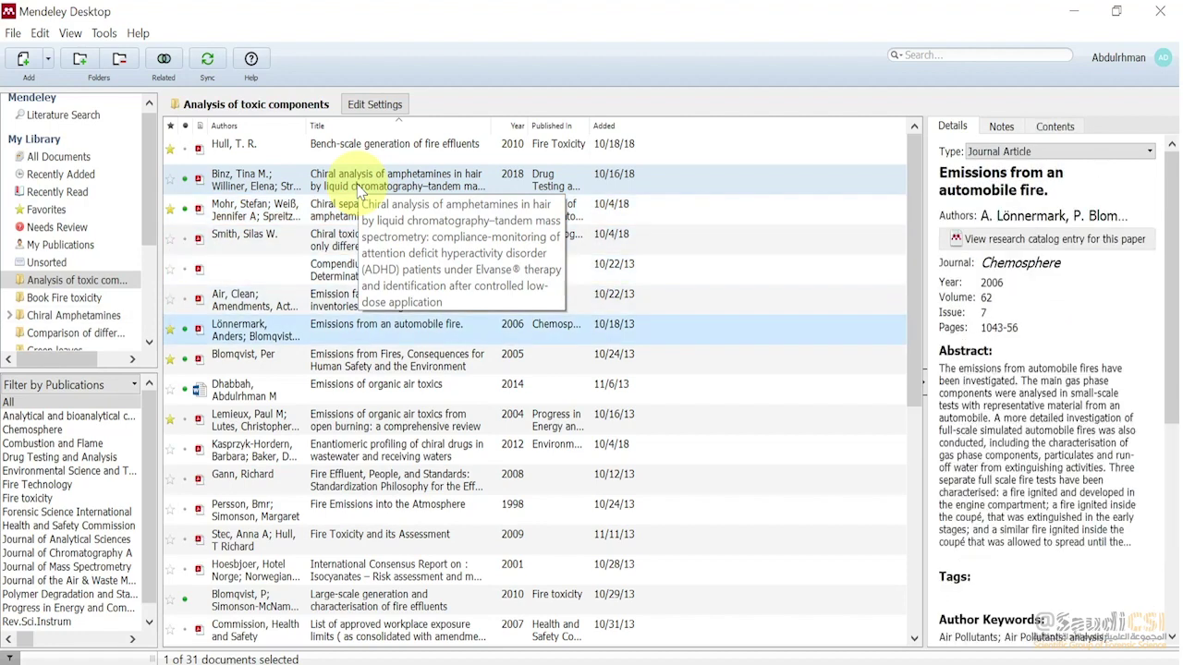
key("Down")
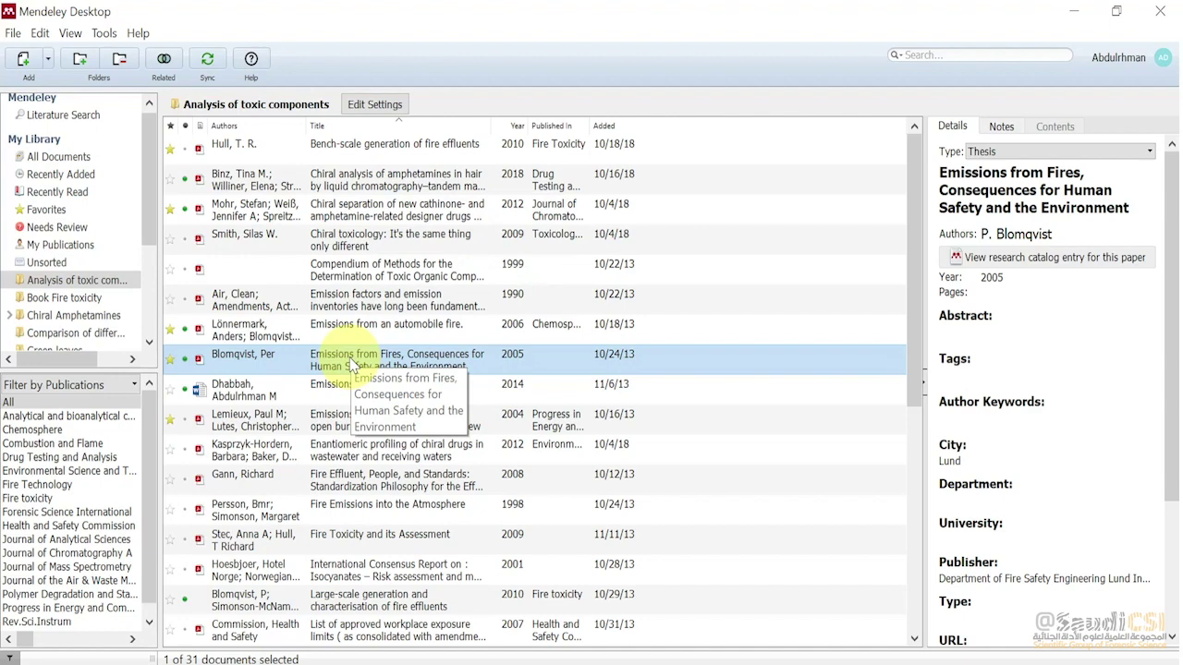
key("Down")
key("Down")
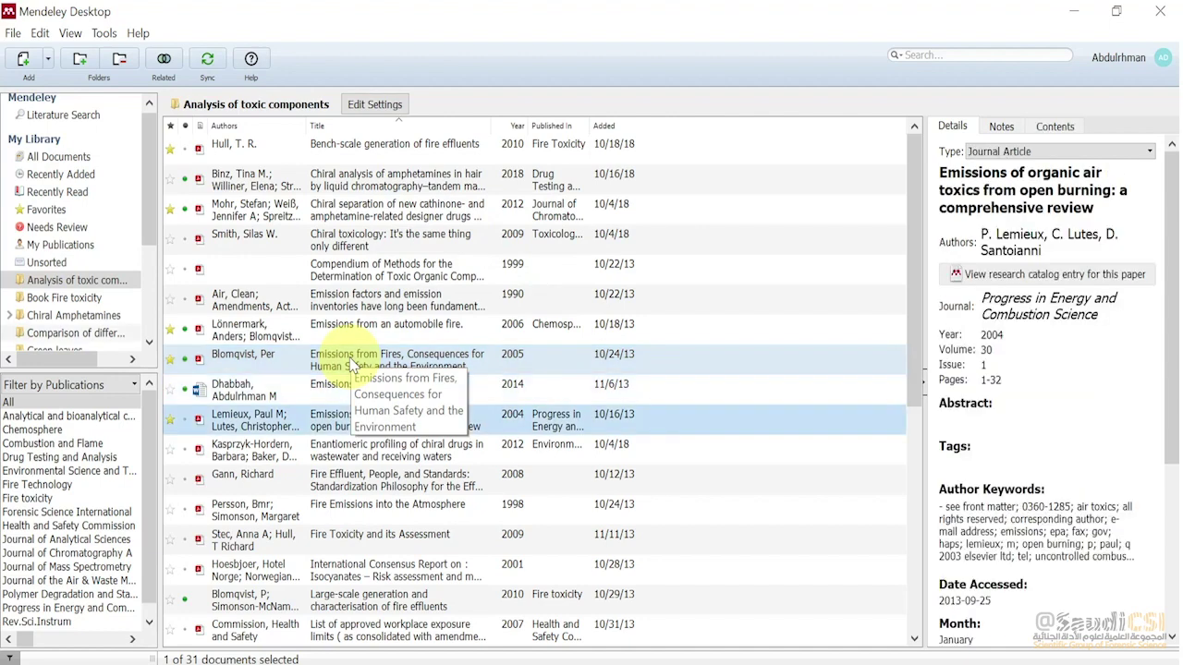
key("Down")
key("Down")
key("Down")
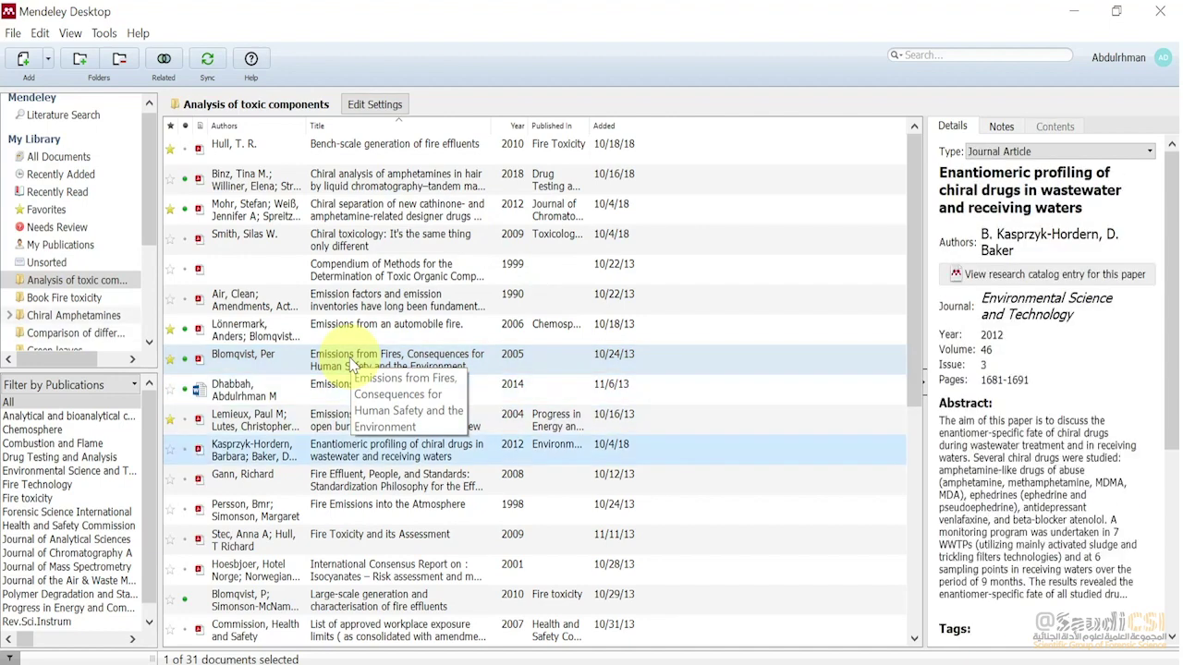
Continue through the folder's documents down to "International Consensus Report on : Isocyanates", viewing each one's details
key("Up")
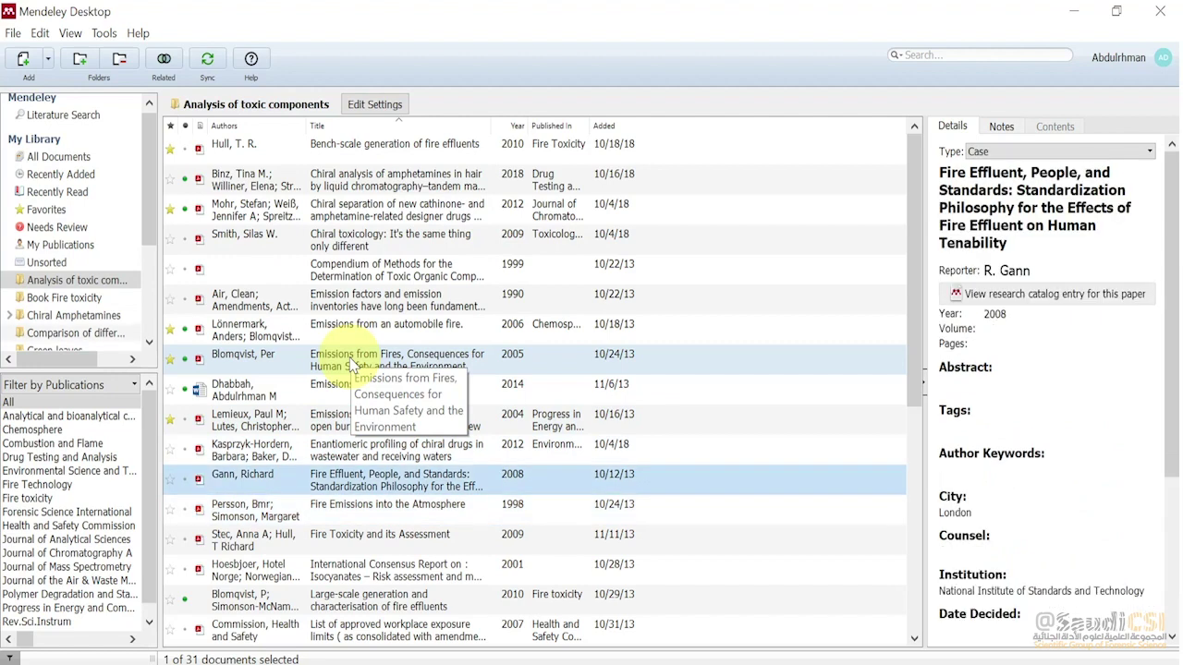
key("Down")
key("Down")
key("Down")
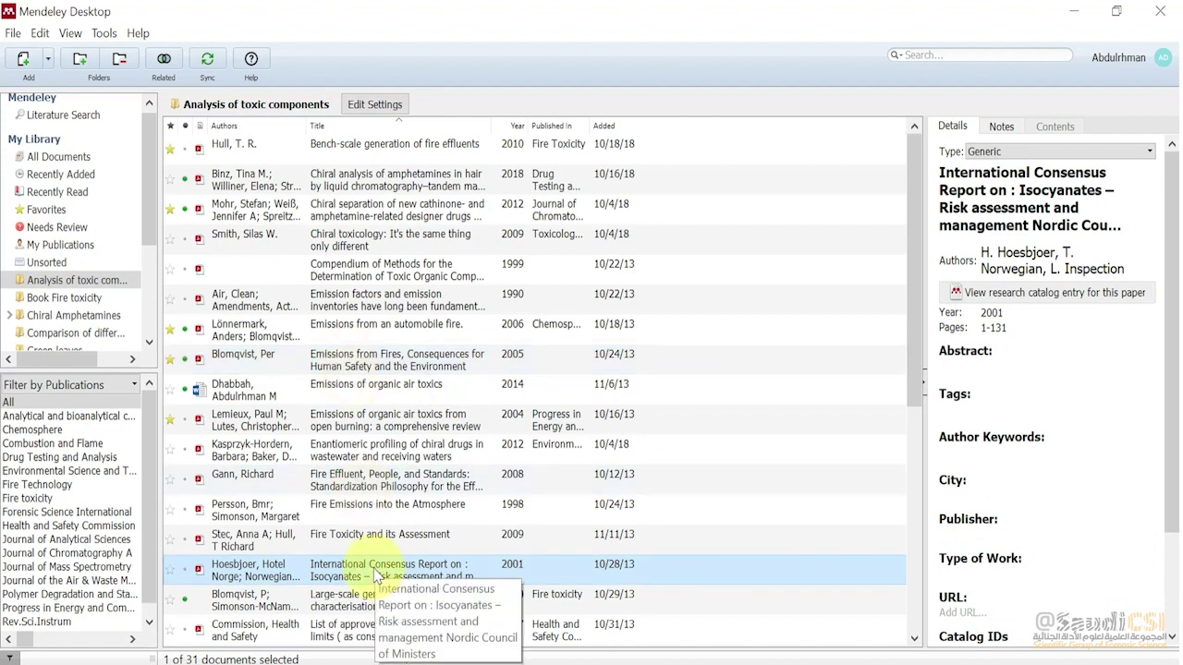
Check the notes of "Bench-scale generation of fire effluents", the two chiral drug articles below it and "Emissions from an automobile fire."
left_click(437, 151)
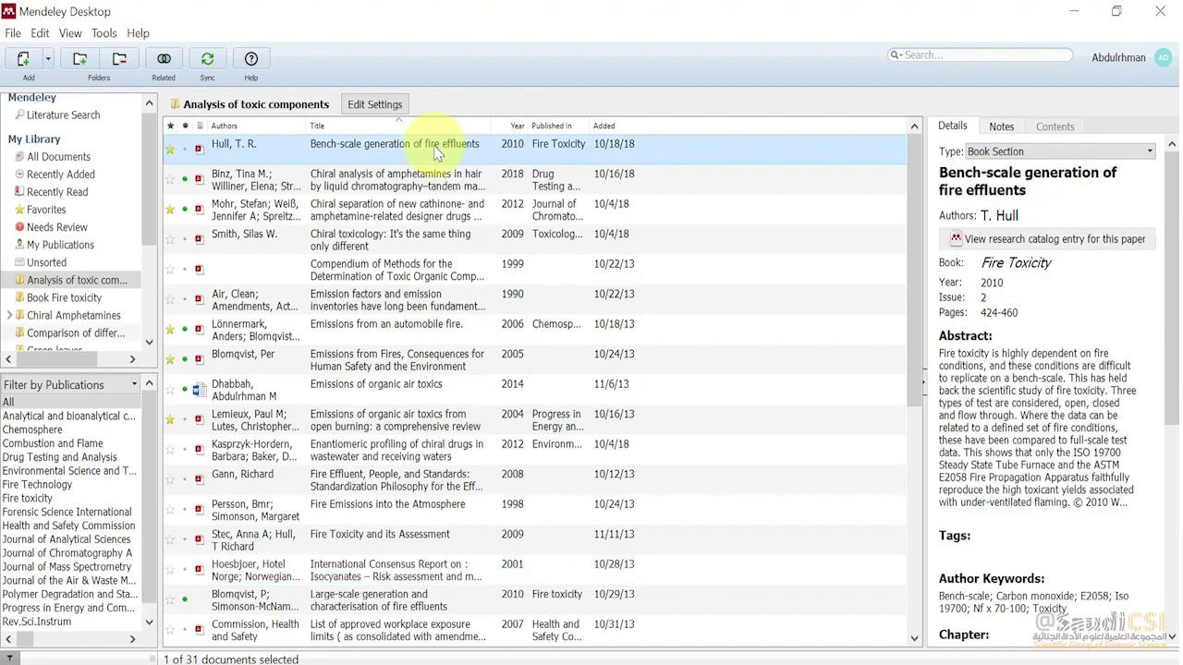
left_click(1002, 129)
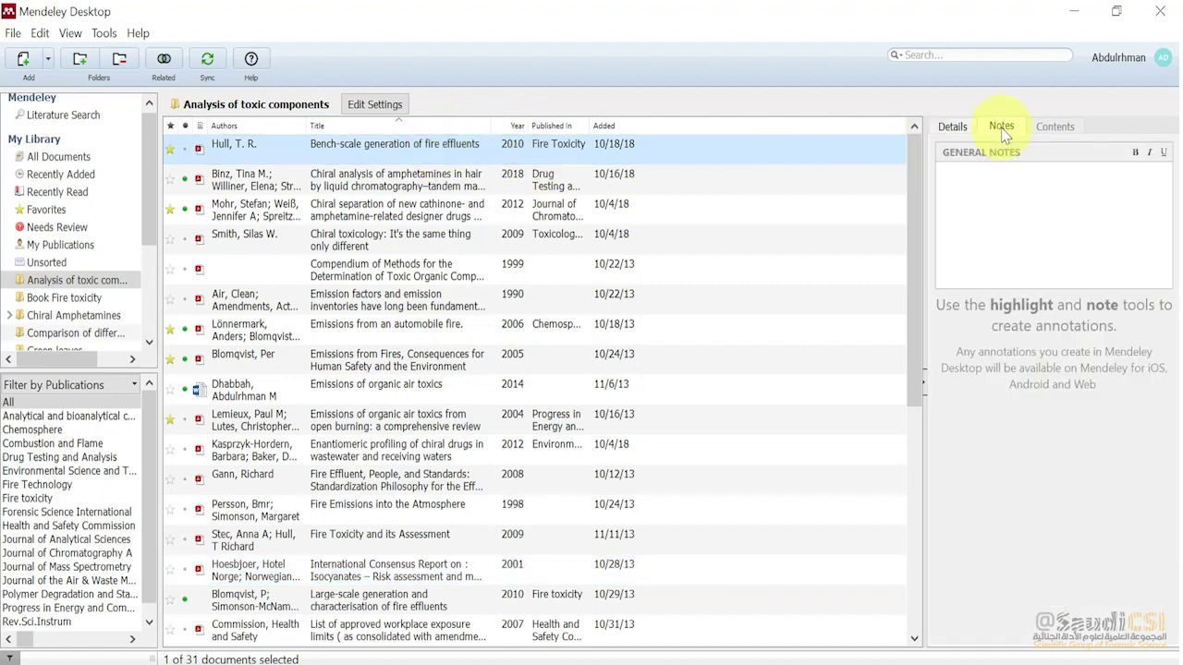
left_click(982, 211)
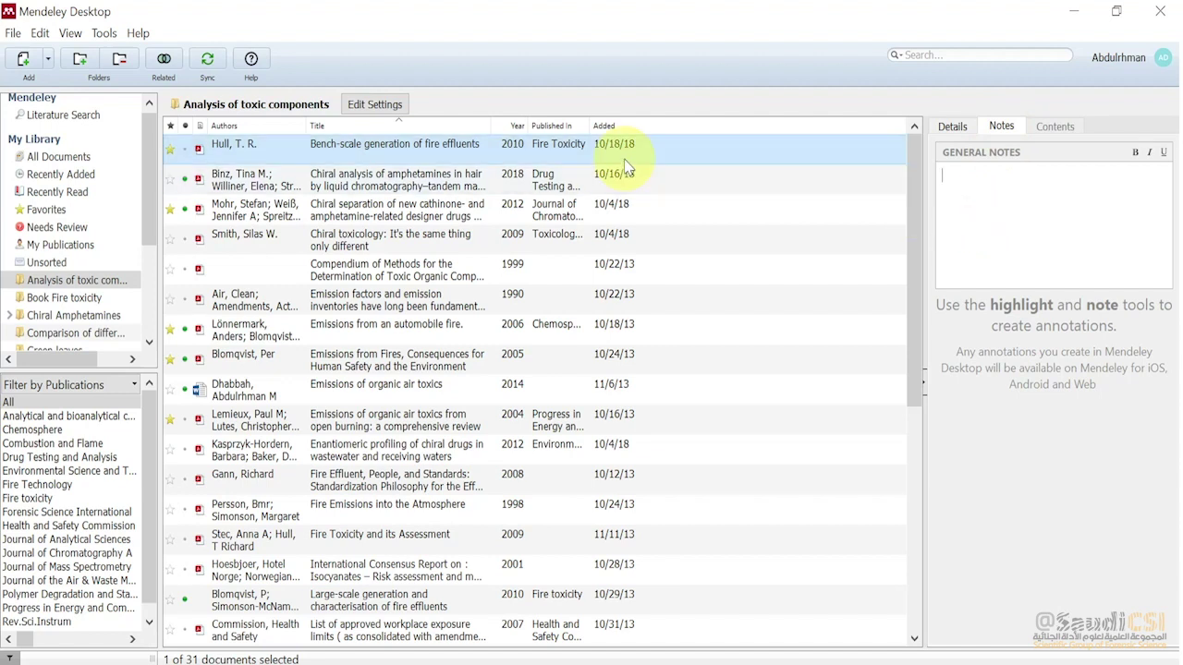
left_click(544, 182)
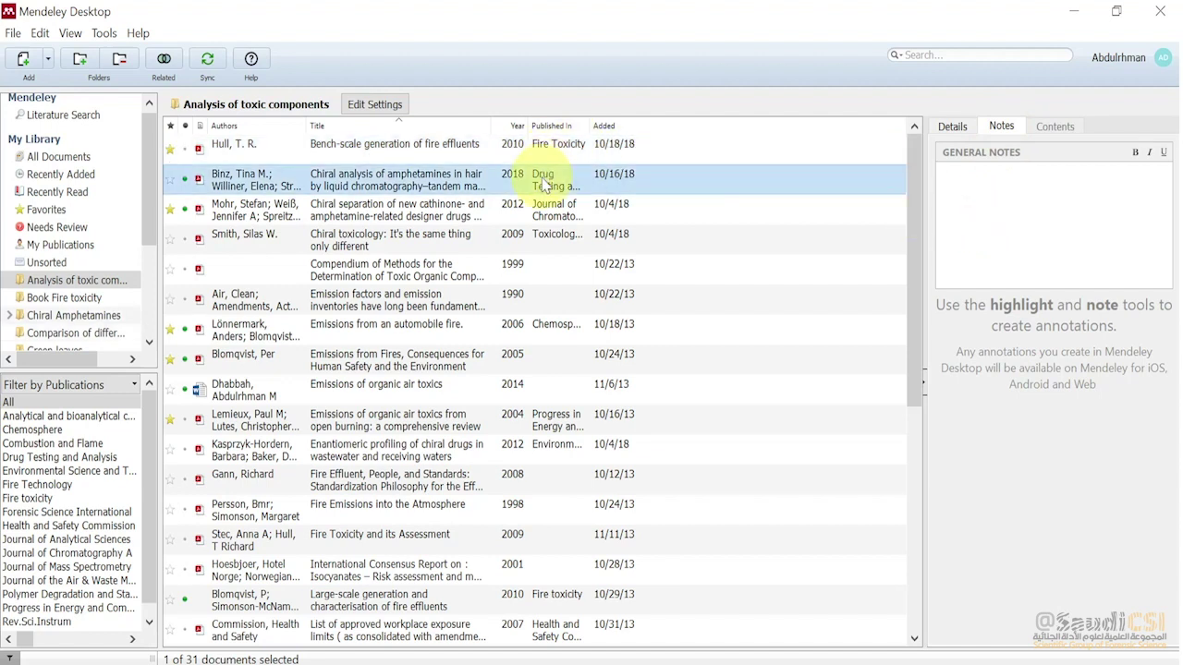
left_click(400, 220)
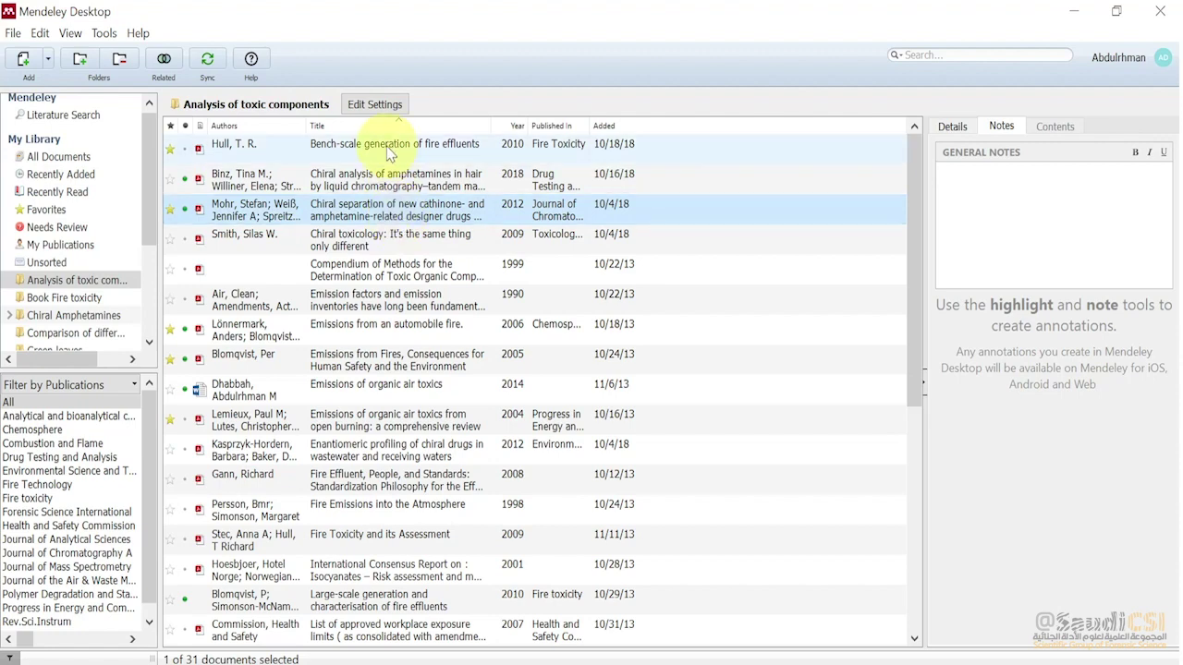
left_click(389, 334)
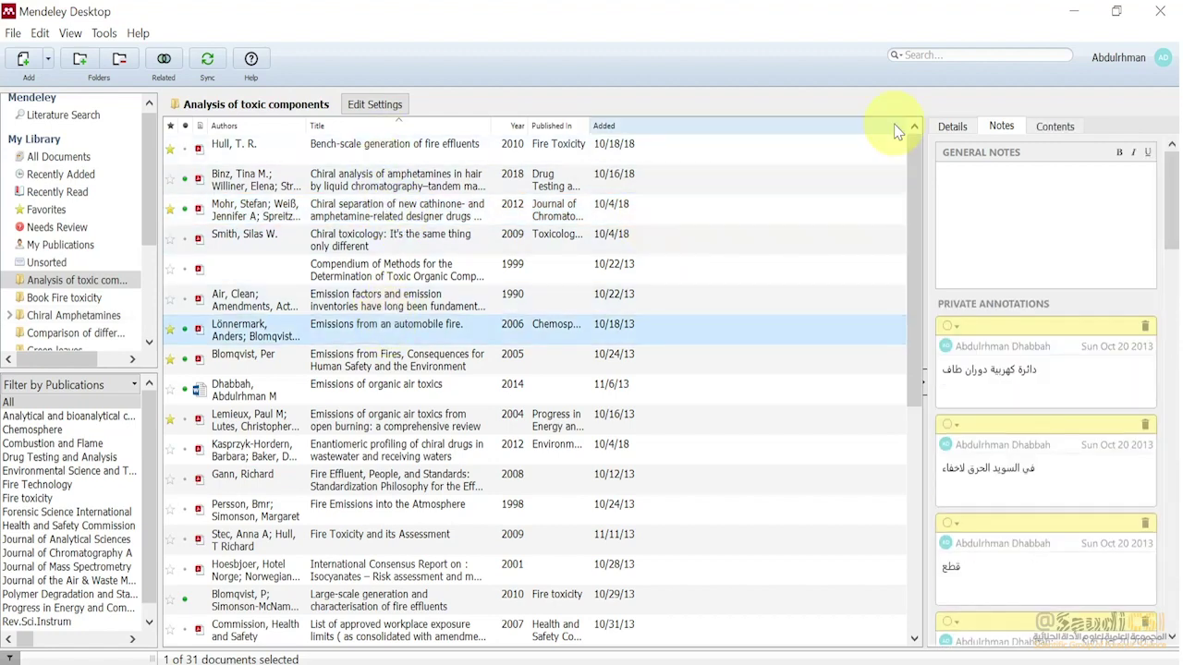
Compare the details of the 2018 amphetamines-in-hair article, "Emissions from Fires, Consequences for Human Safety and the Environment" and "Emissions from an automobile fire."
left_click(955, 128)
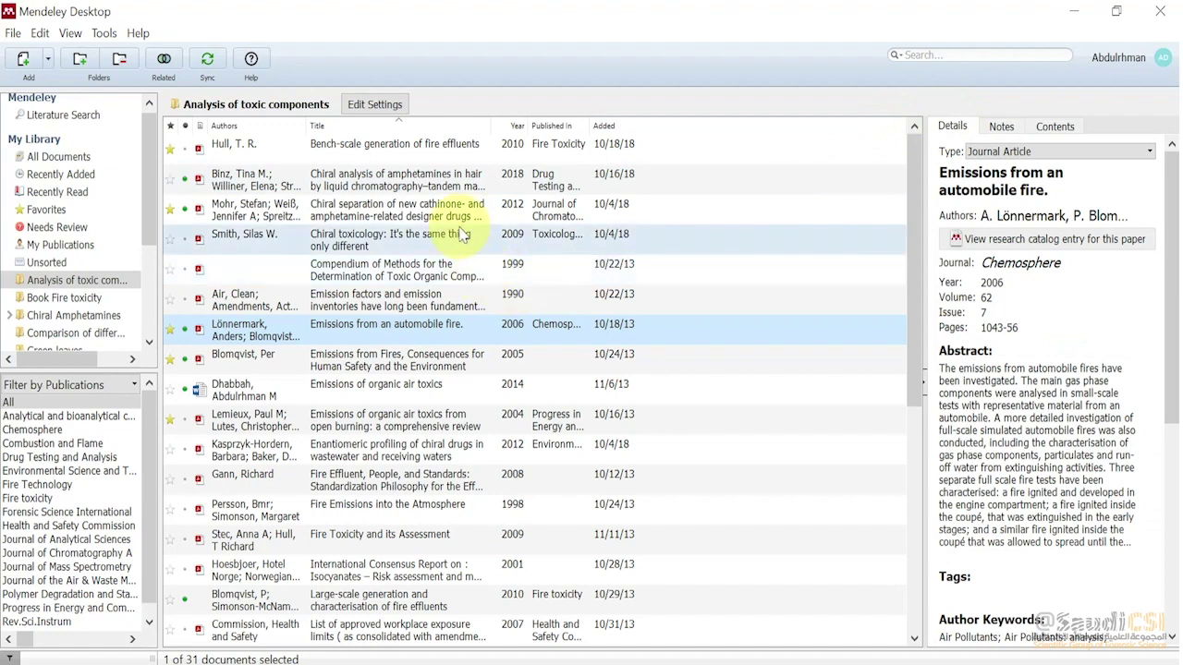
left_click(442, 189)
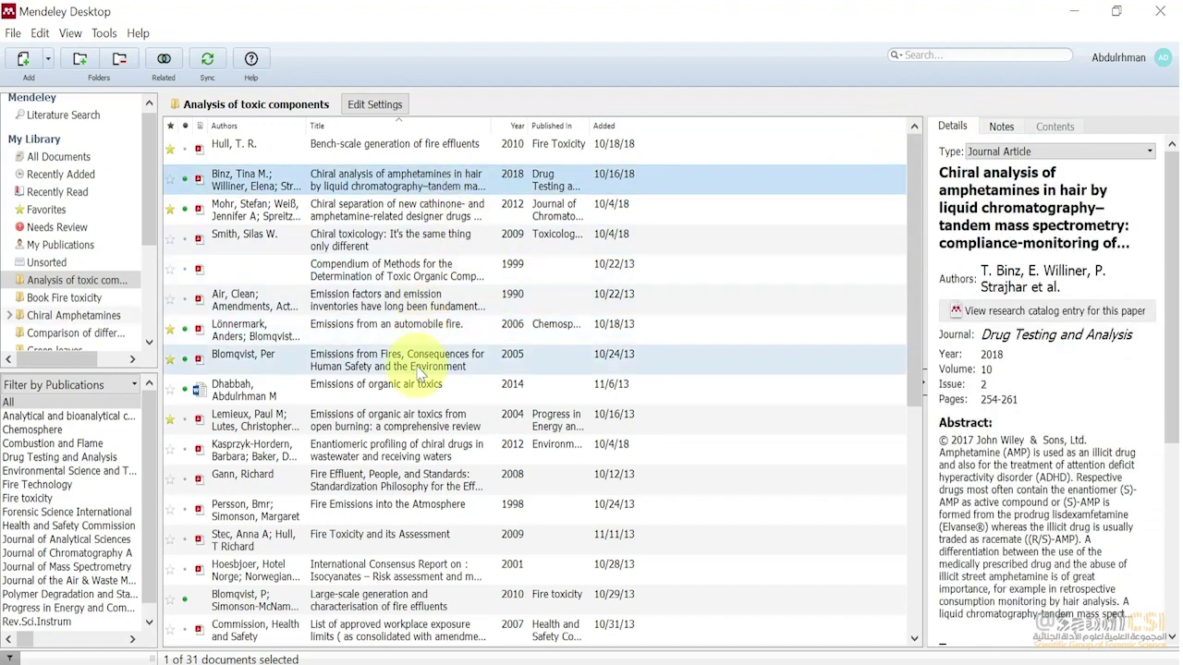
left_click(413, 364)
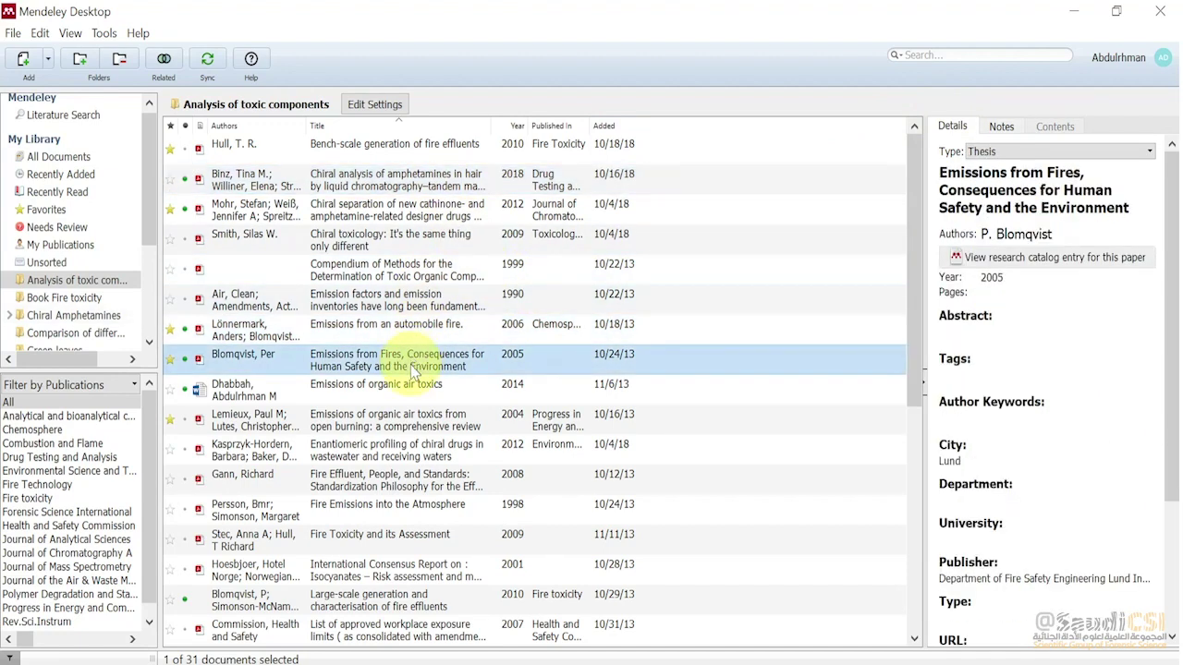
left_click(414, 331)
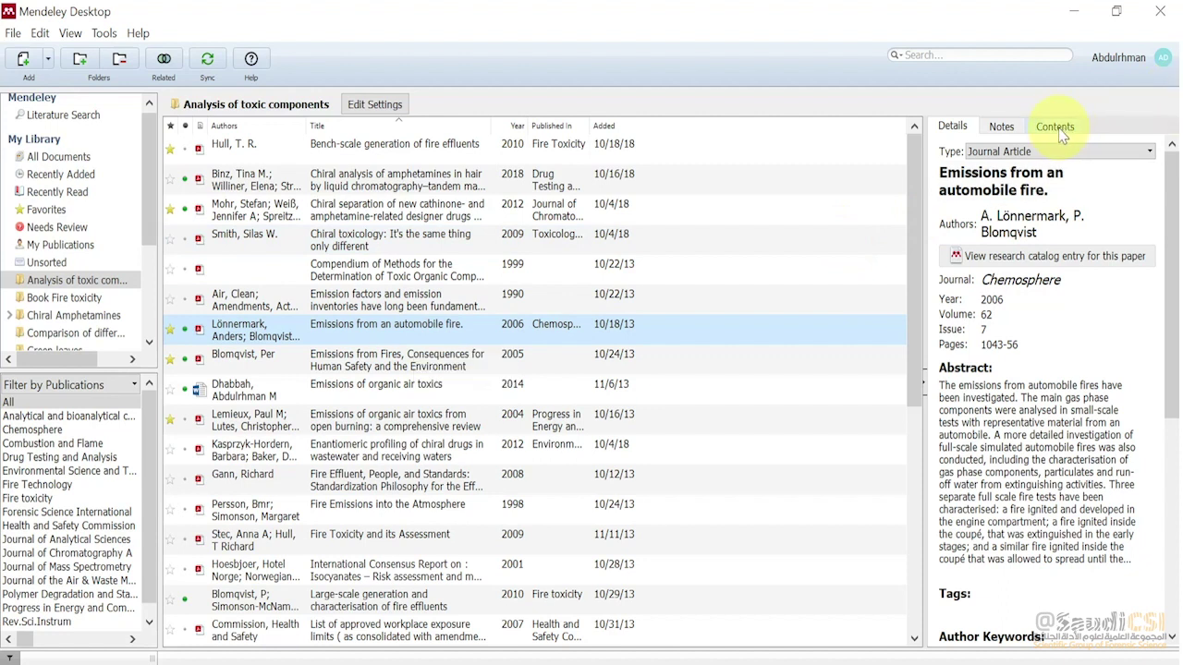
left_click(462, 358)
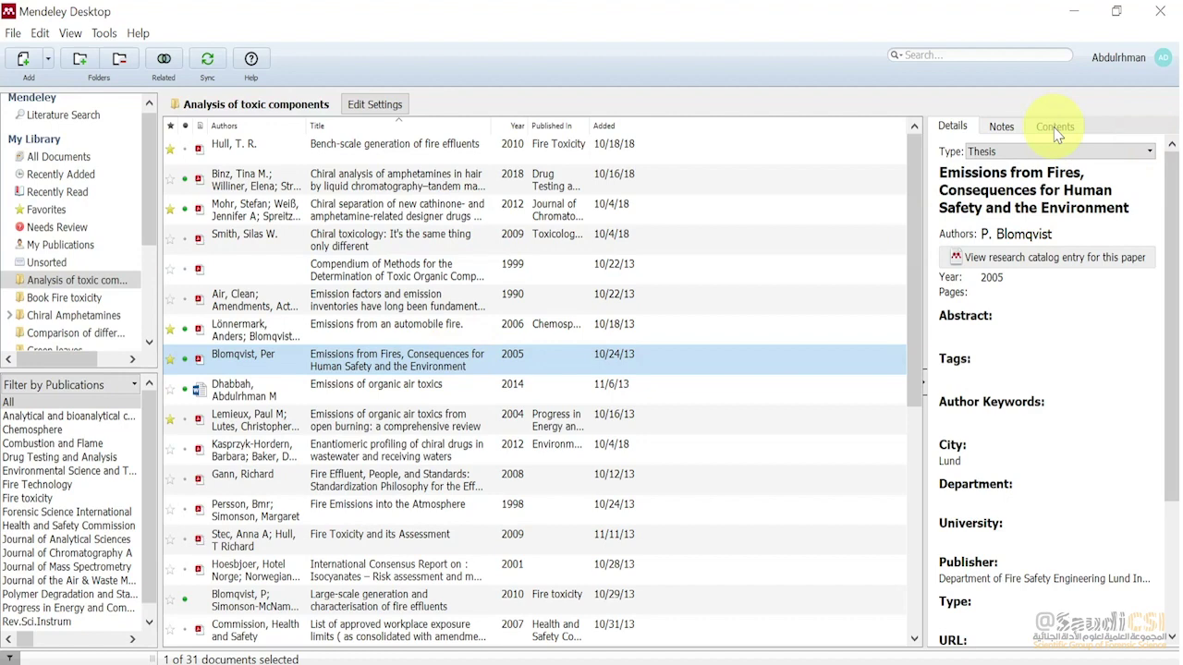
left_click(533, 332)
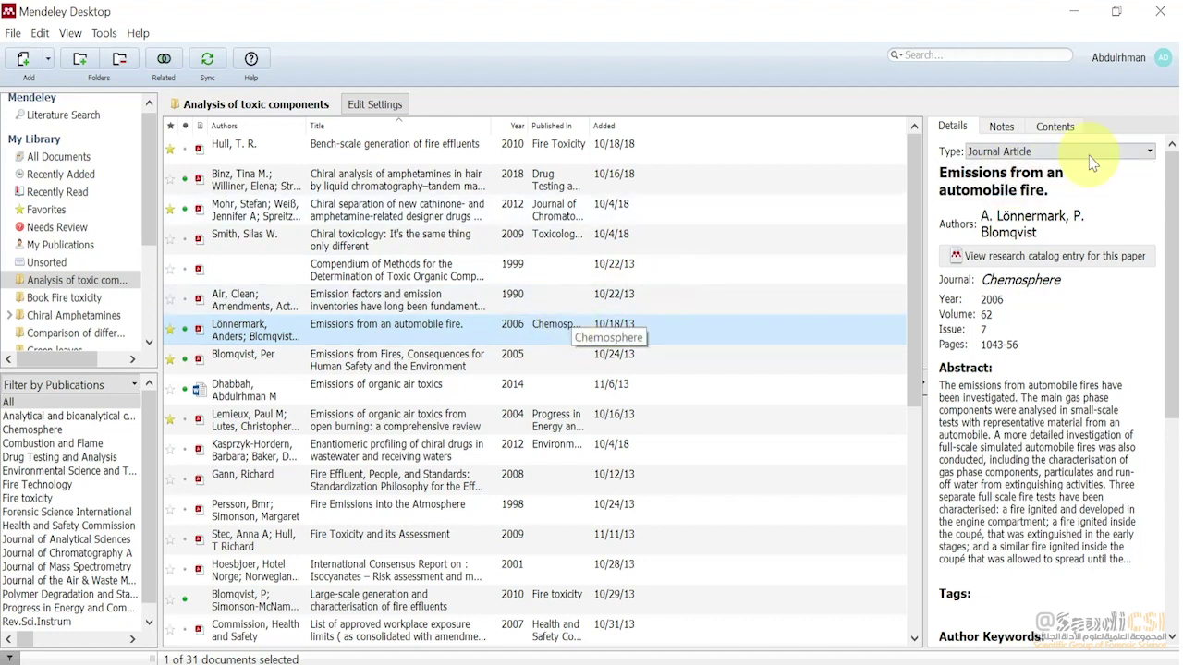
View the annotations and table of contents of "Emissions from an automobile fire.", and the contents and details of "Bench-scale generation of fire effluents"
left_click(1003, 130)
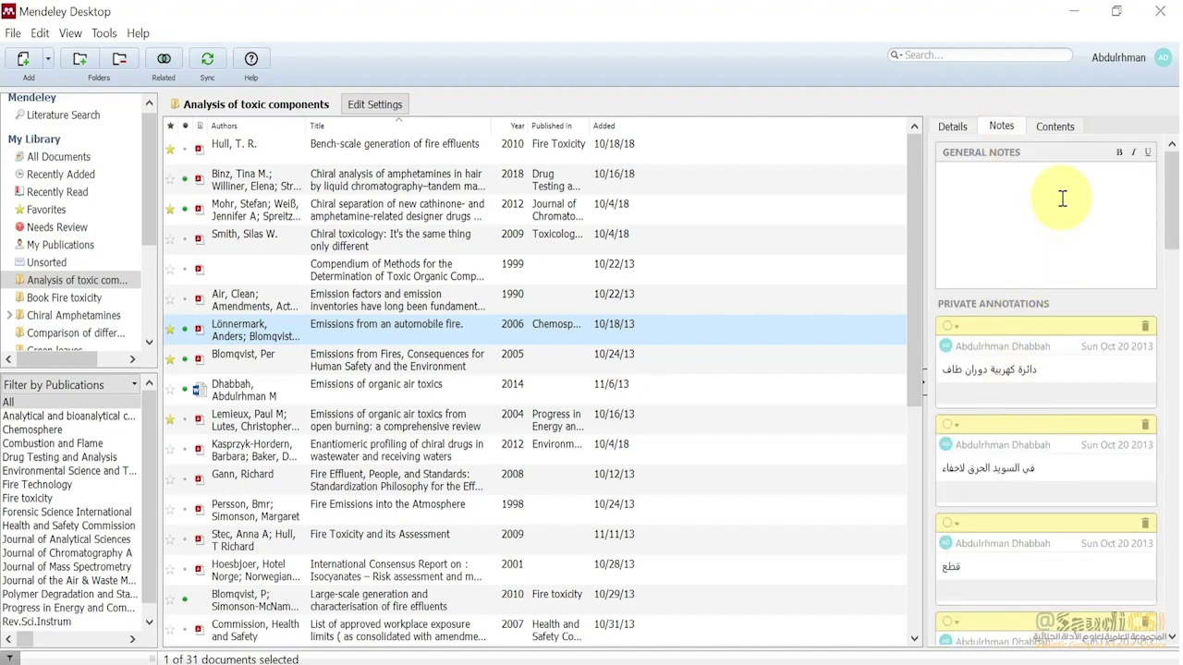
left_click(1055, 128)
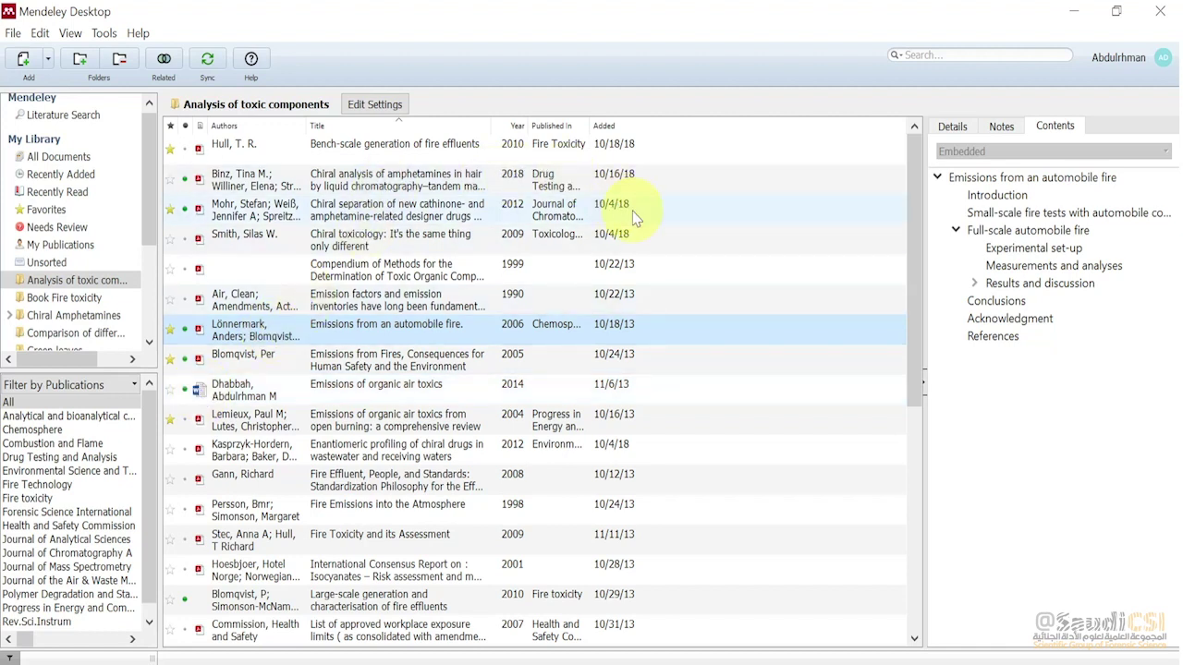
left_click(426, 153)
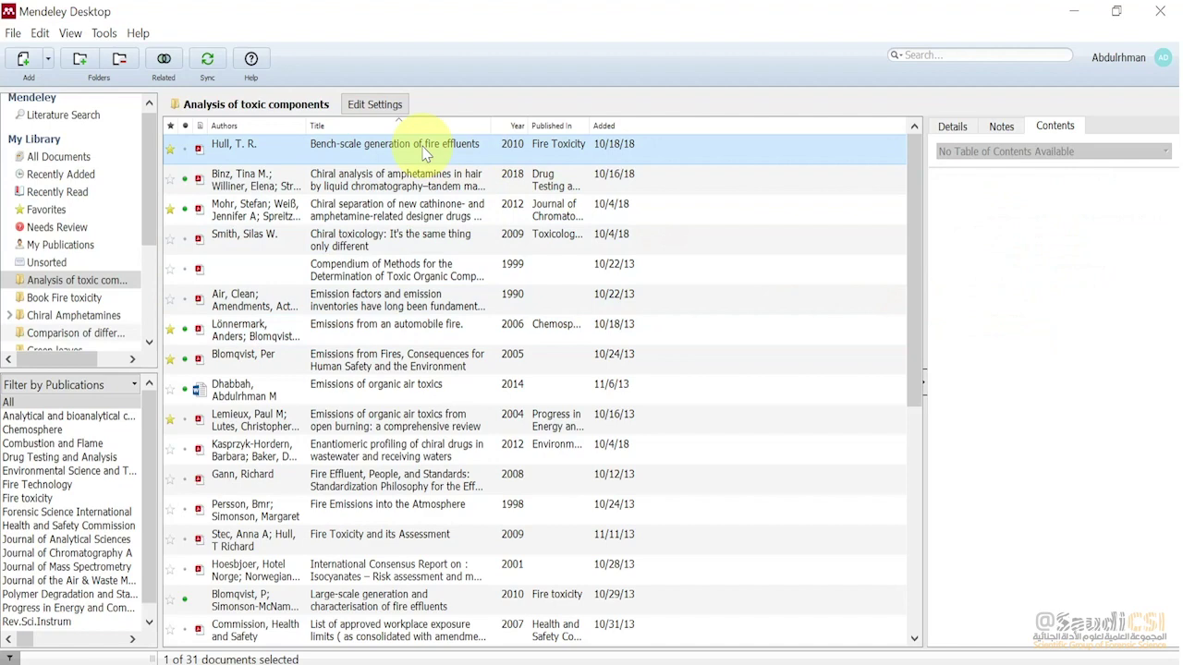
left_click(947, 129)
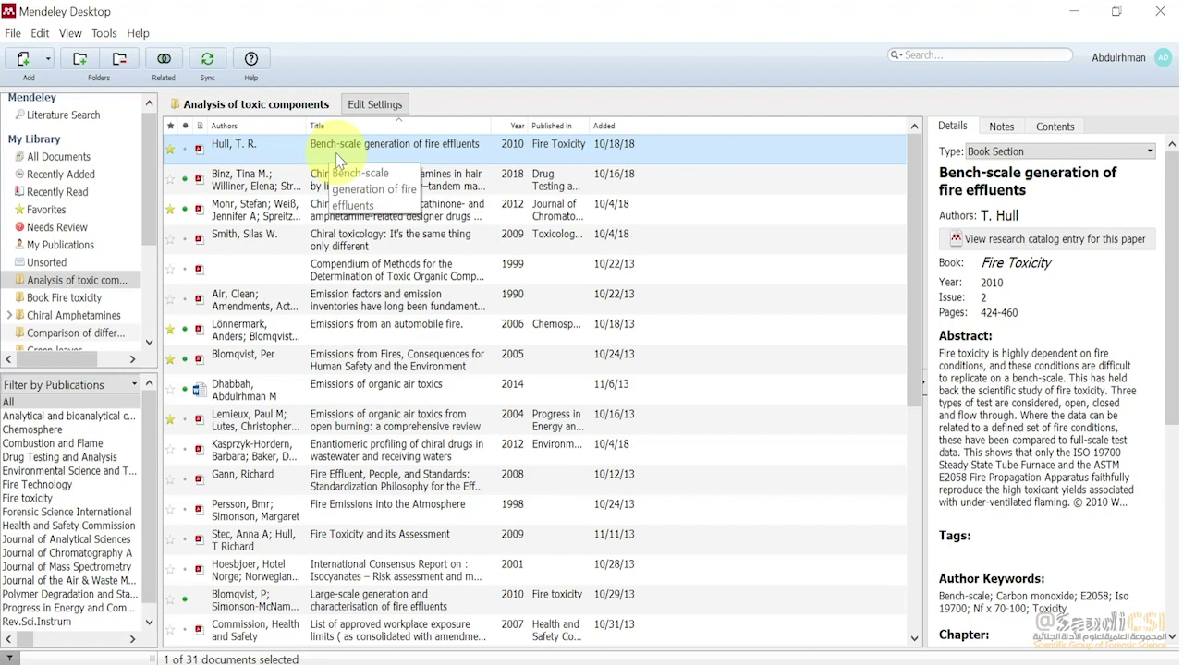
Find documents related to "Bench-scale generation of fire effluents" and view the details of the first three results
left_click(163, 61)
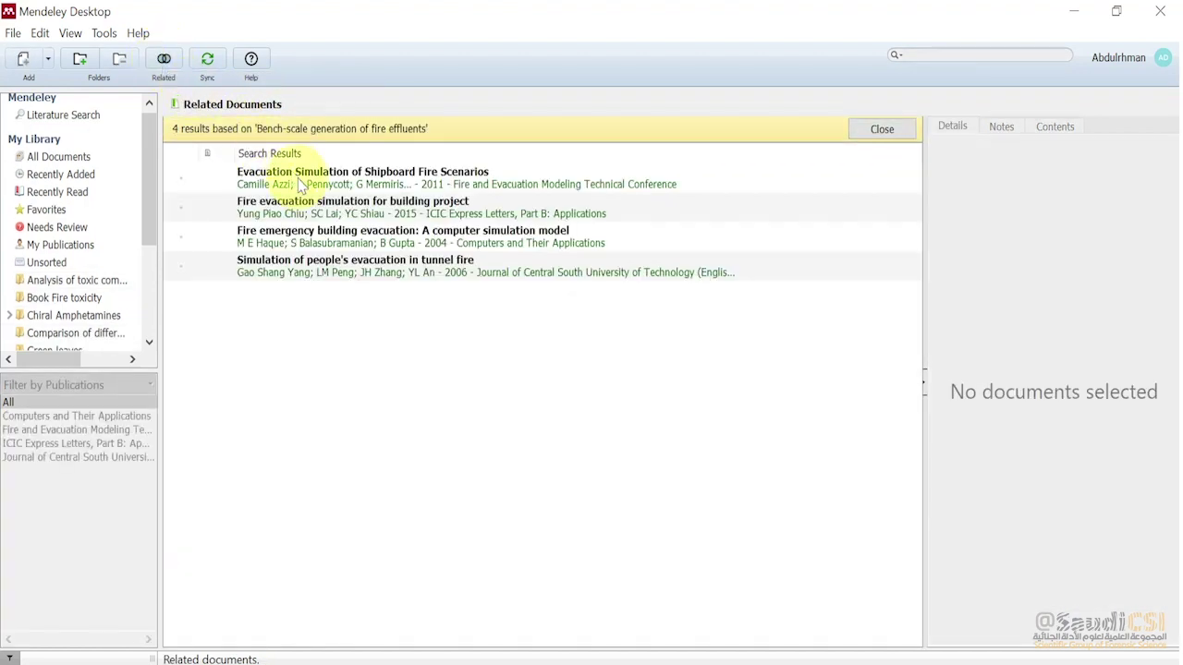
left_click(322, 181)
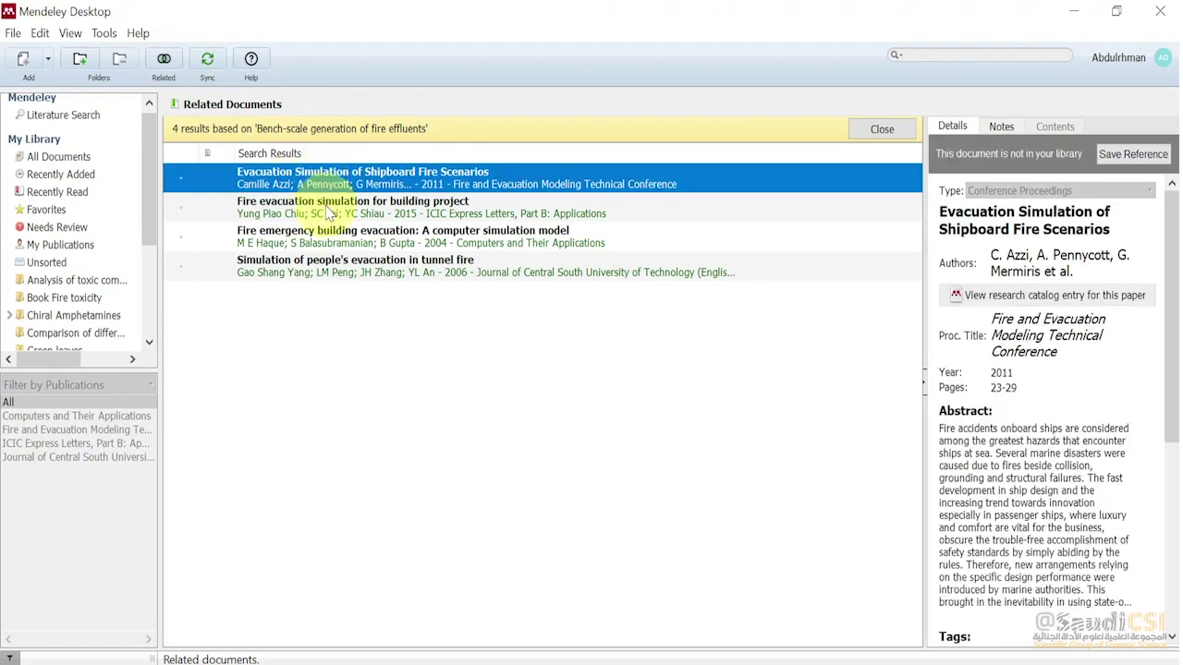
left_click(327, 211)
left_click(329, 238)
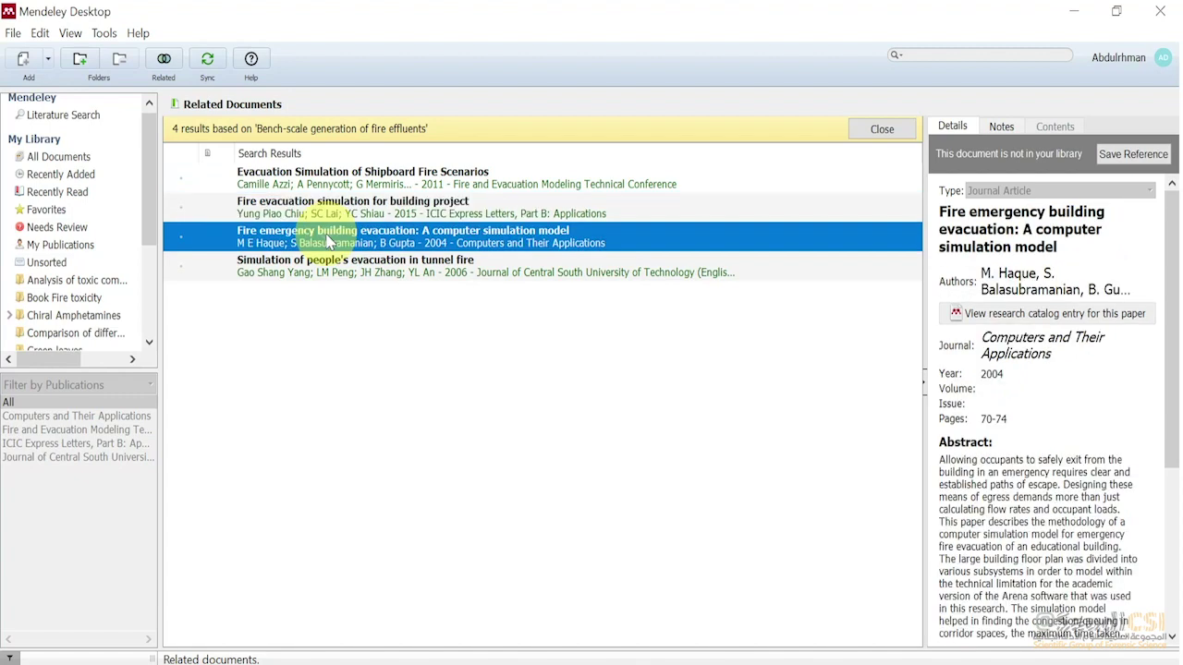
Save the reference "Simulation of people's evacuation in tunnel fire" to the library and close the related documents
left_click(331, 268)
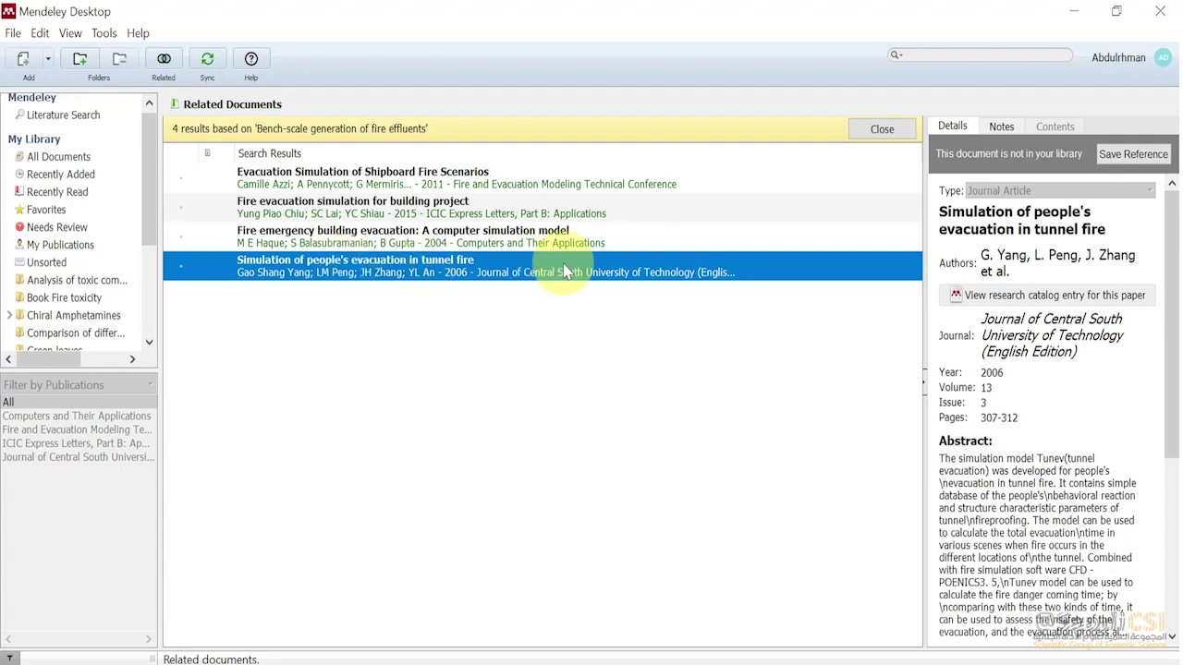
left_click(1132, 157)
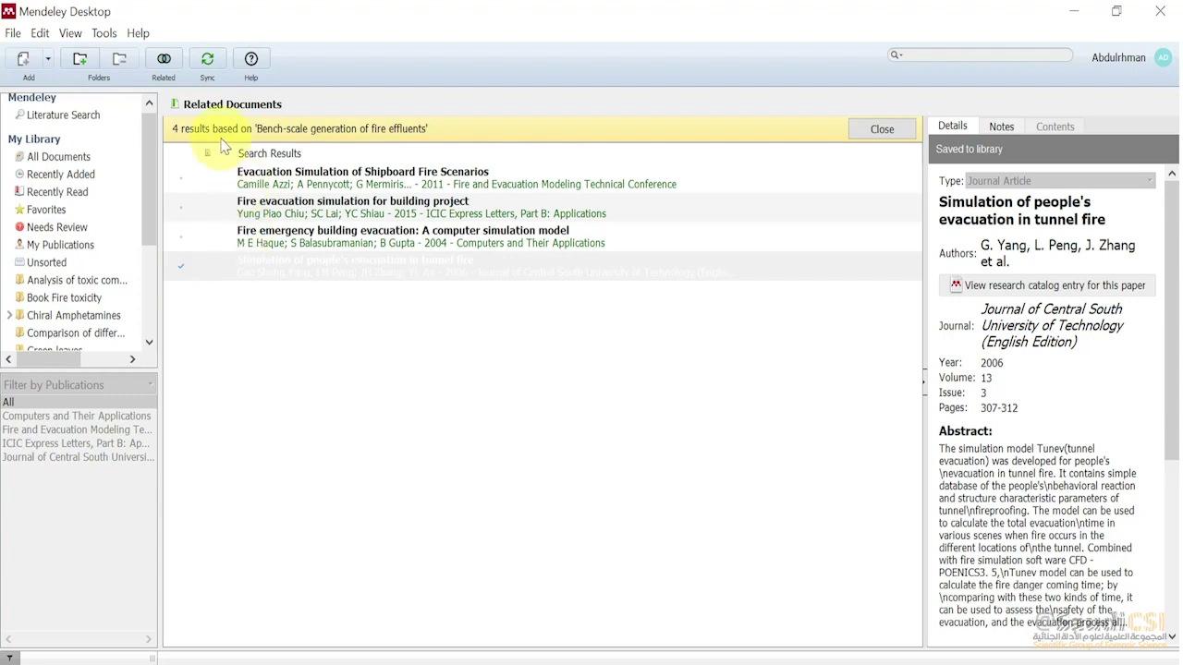
left_click(883, 131)
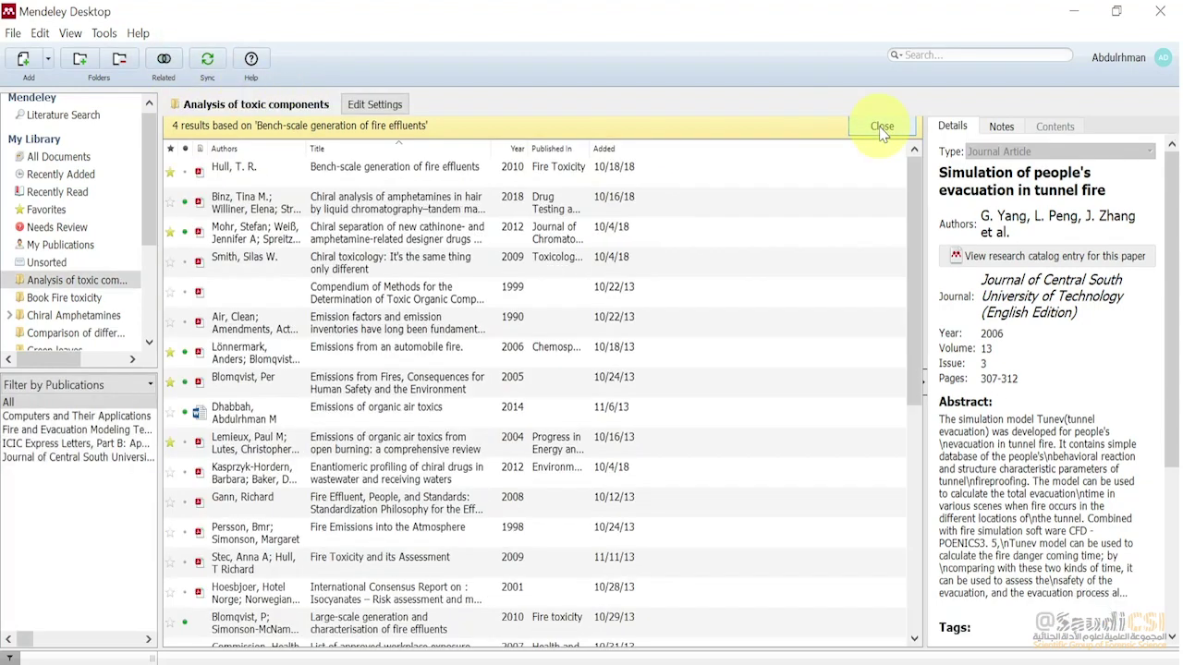
Find documents related to the 2012 chiral separation article and examine the full details of "Analysis of amphetamine-derived designer drugs by gas chromatography with mass spectrometry"
left_click(416, 215)
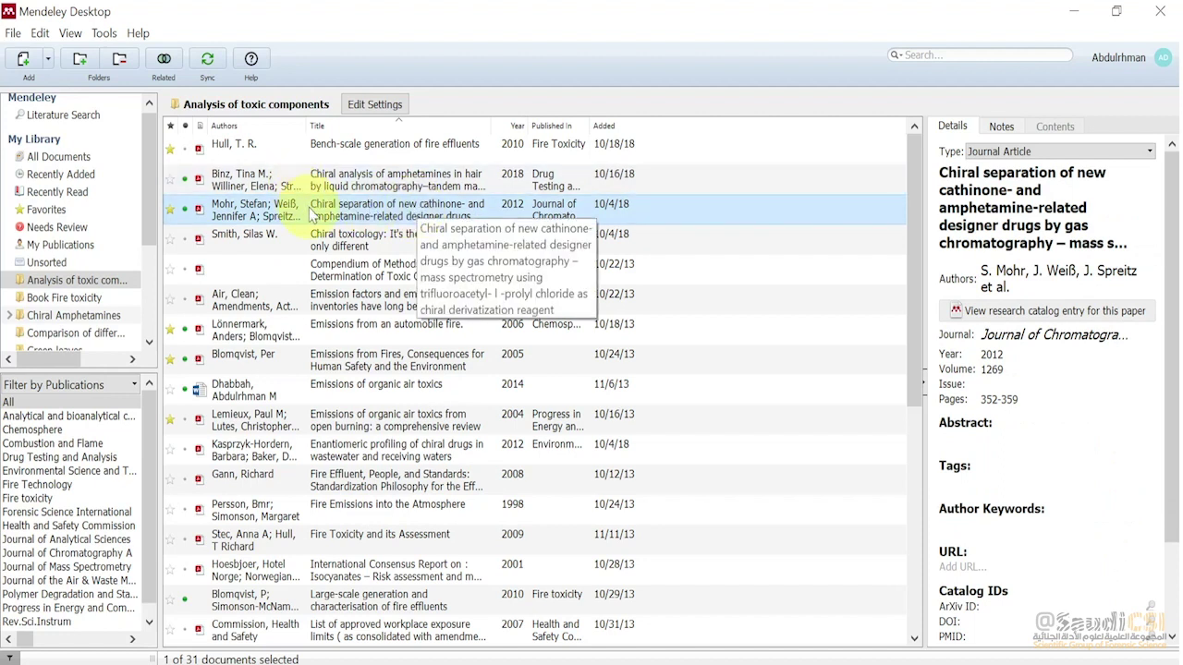
left_click(166, 61)
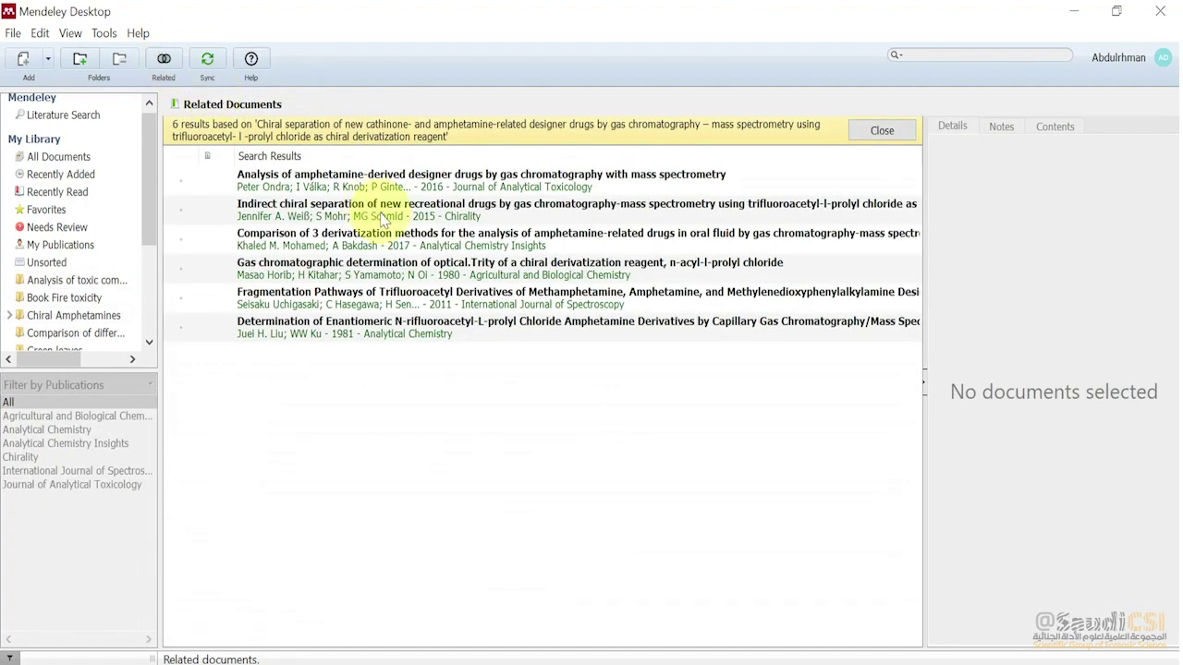
left_click(398, 187)
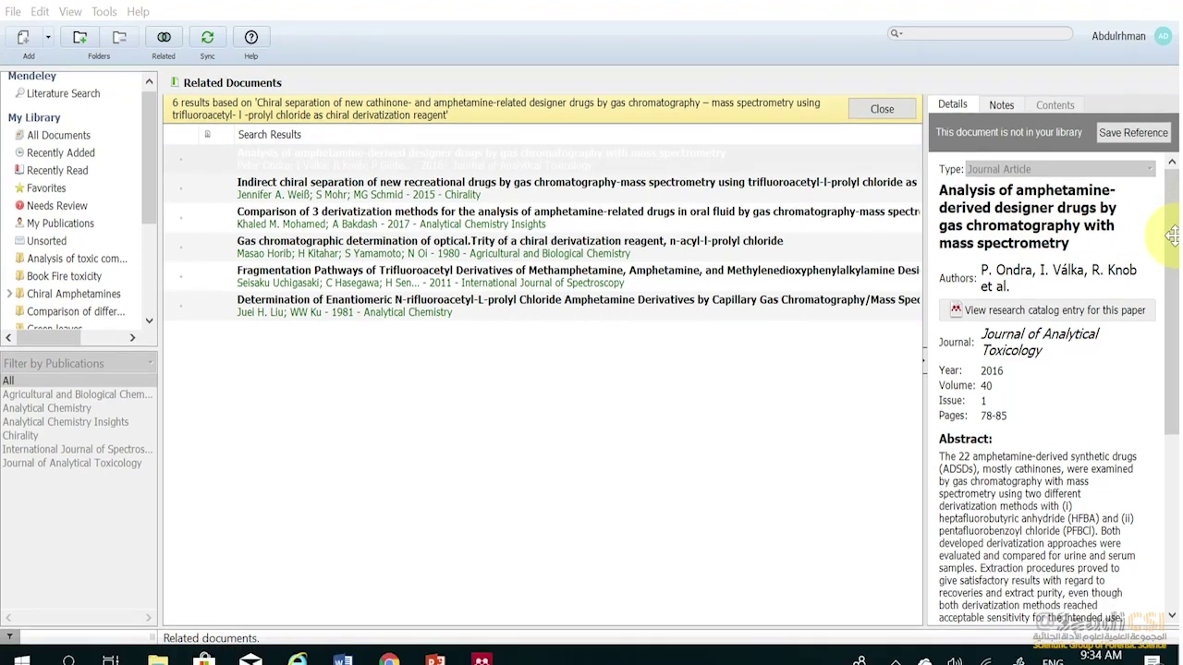
left_click_drag(1172, 233, 1167, 388)
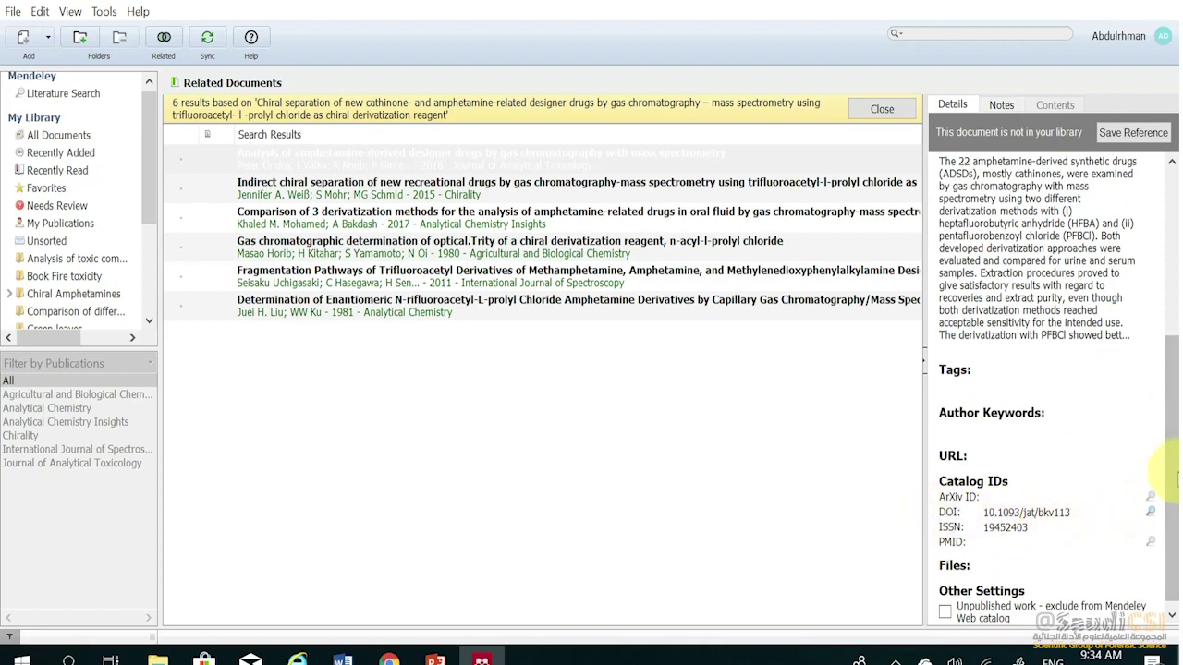
left_click_drag(1174, 476, 1174, 325)
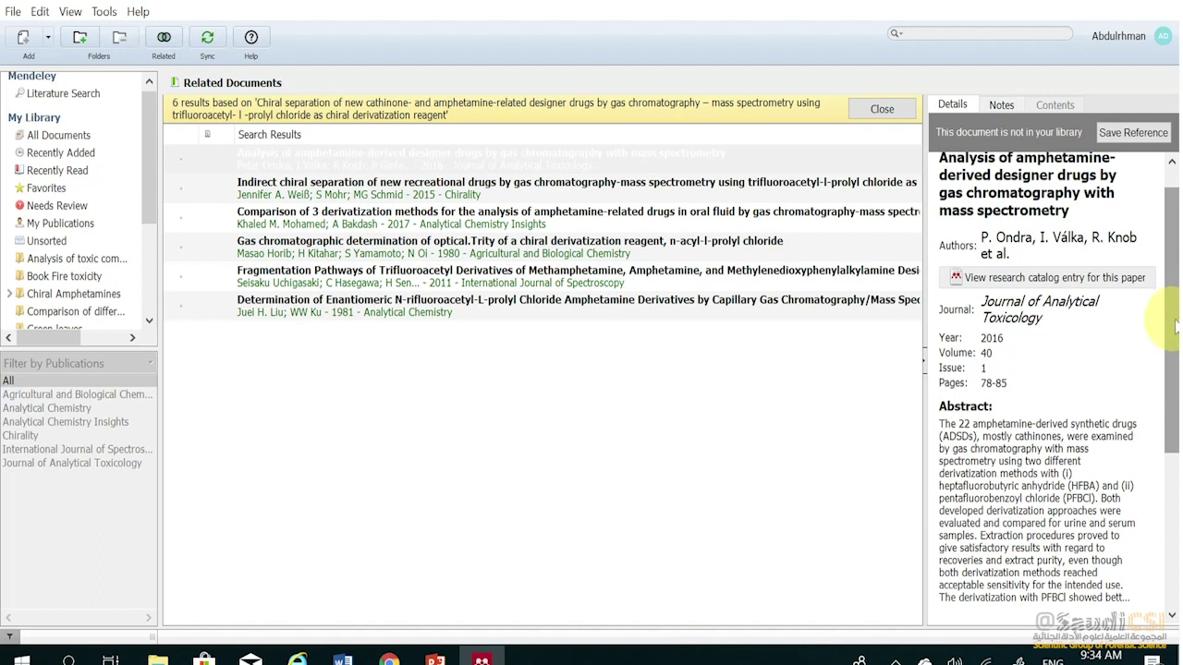
left_click_drag(1174, 326, 1174, 265)
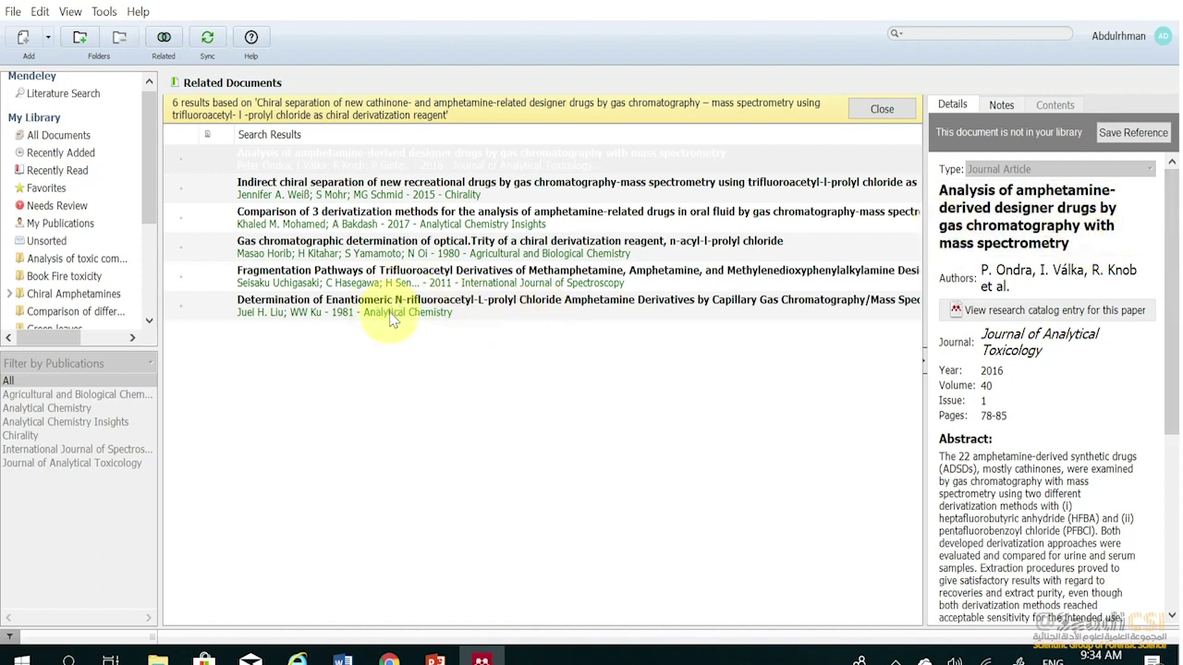
Save the related articles on amphetamine-derived designer drugs and indirect chiral separation of new recreational drugs to the library, and view the recently added documents
left_click(1130, 133)
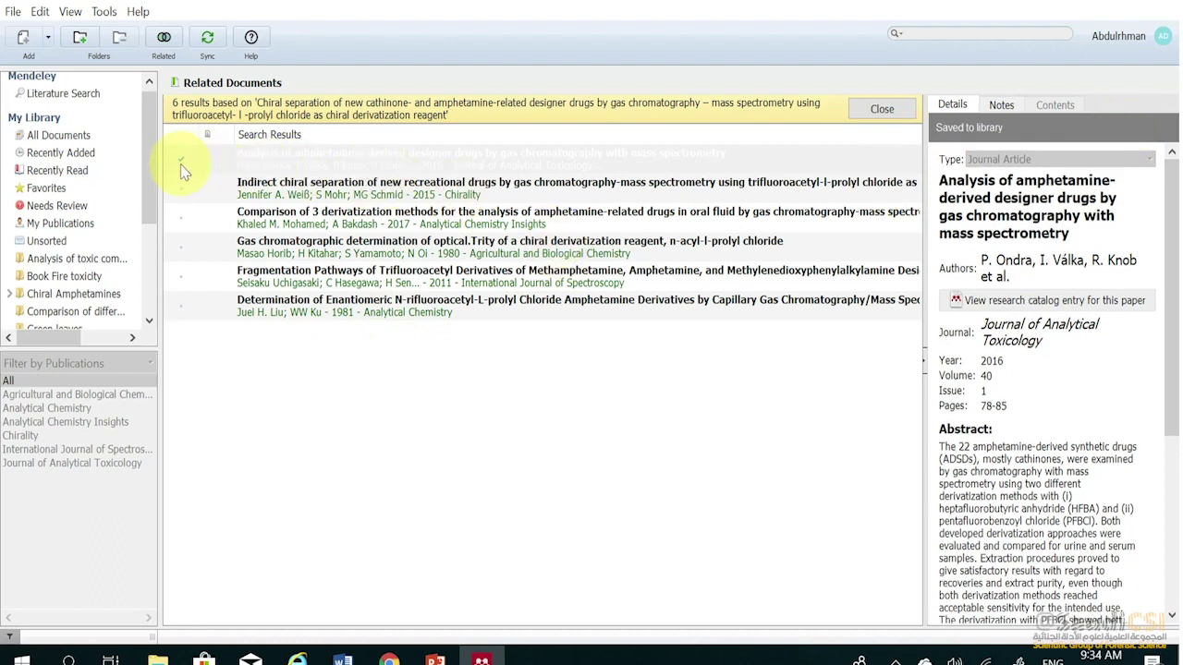
left_click(439, 198)
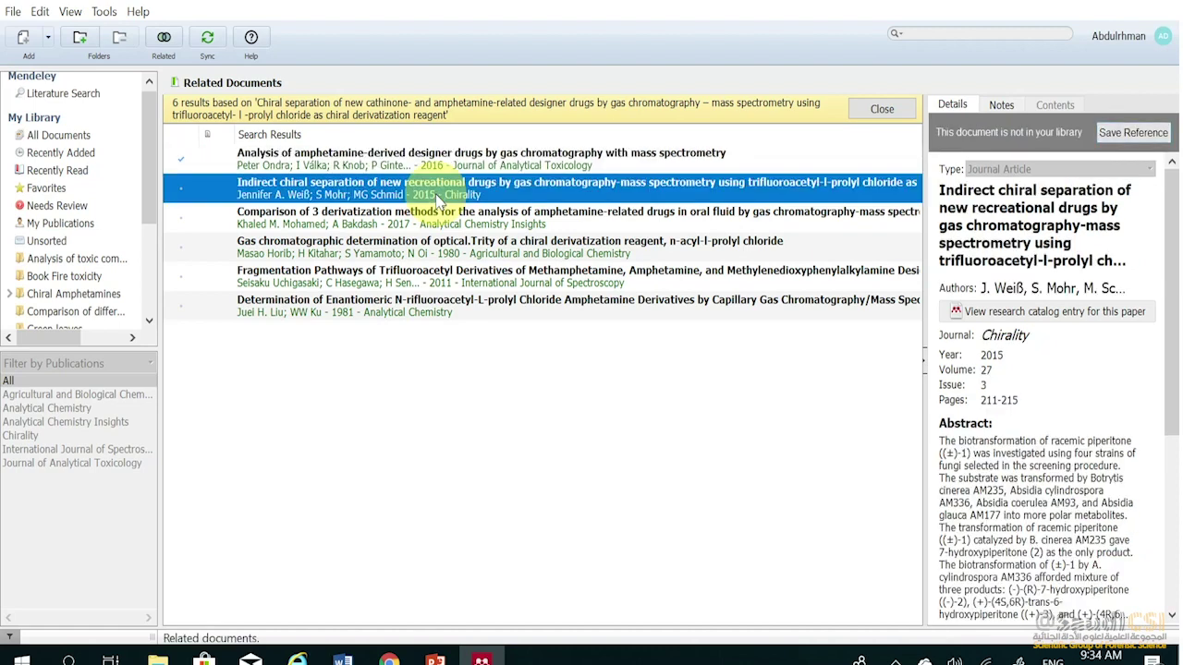
left_click(1120, 134)
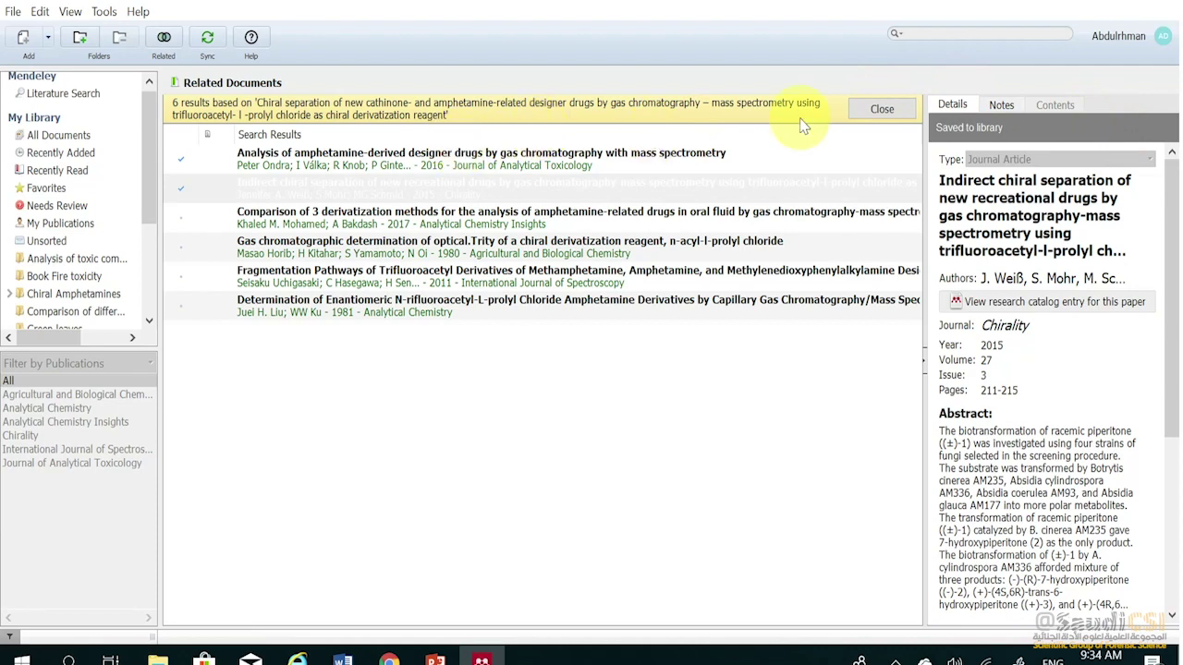
left_click(880, 110)
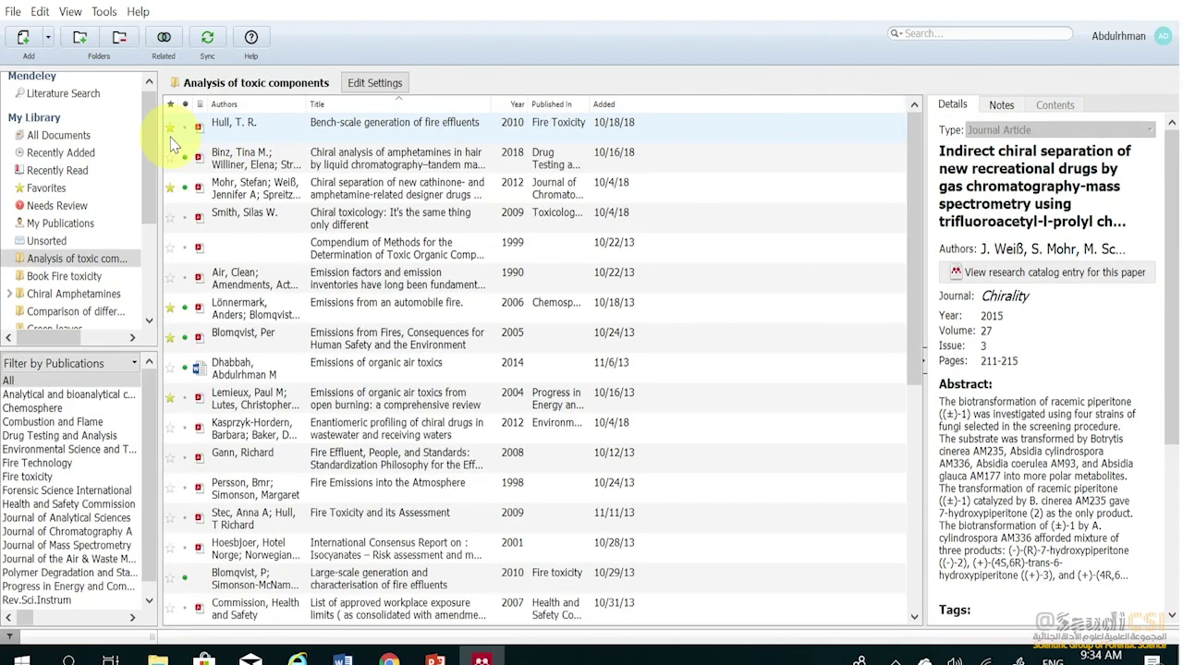
left_click(67, 153)
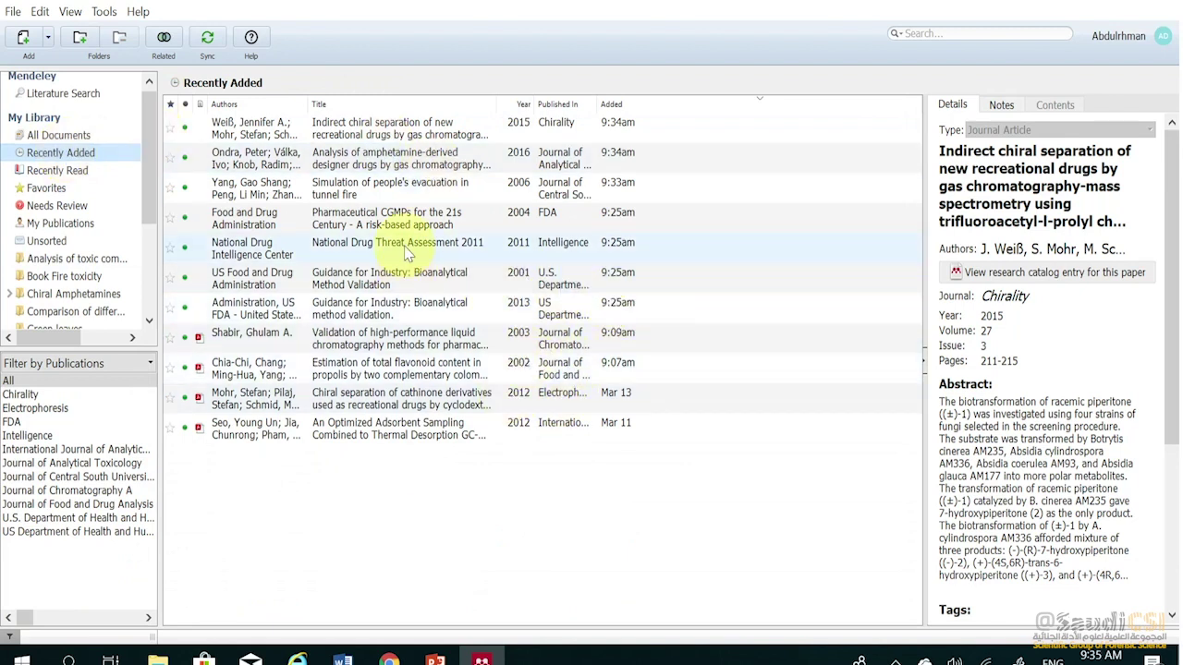
Sync the library, open the PDF "Bench-scale generation of fire effluents" from the "Analysis of toxic components" folder, and return to the document list
left_click(209, 51)
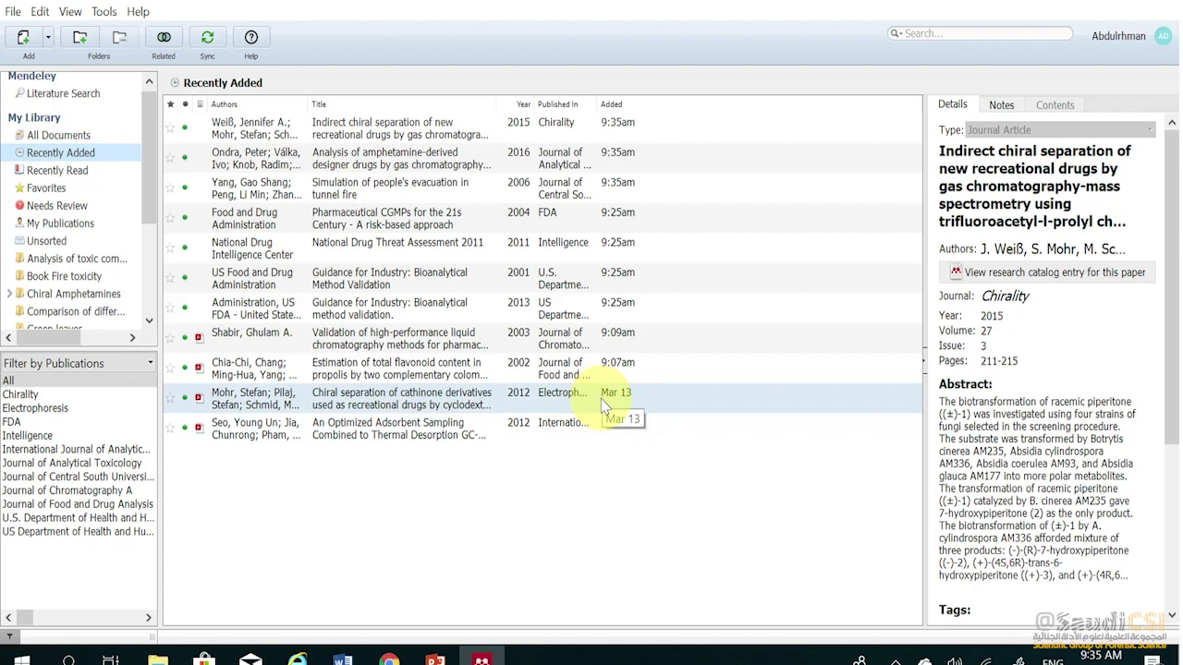
left_click(80, 261)
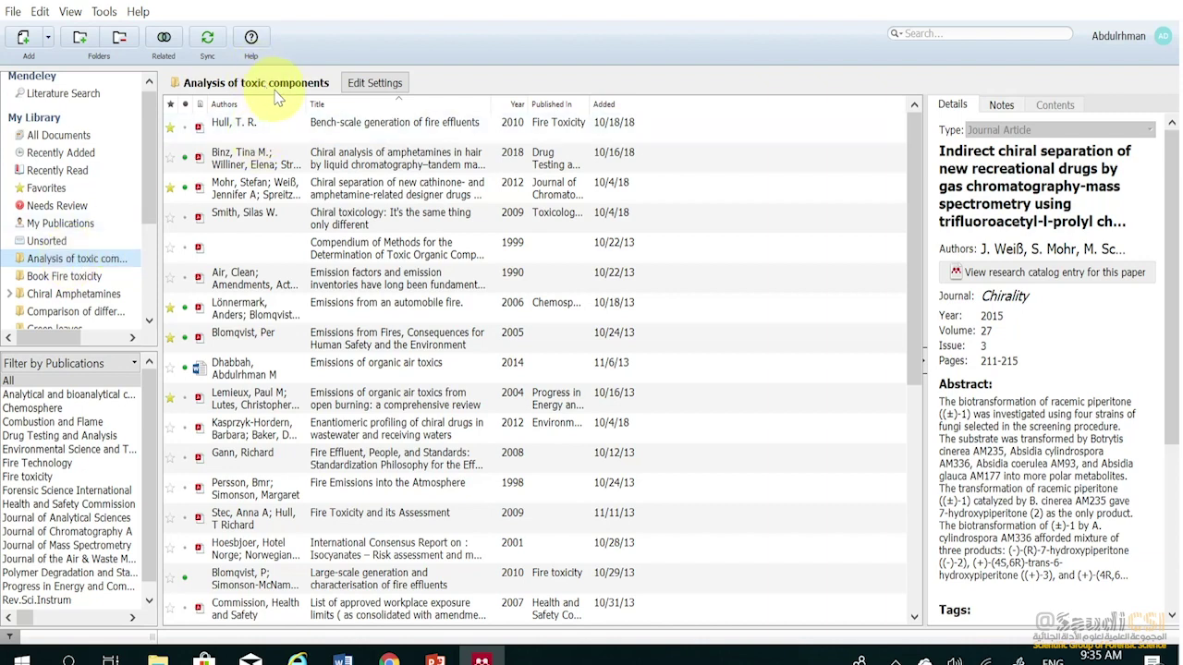
left_click(356, 131)
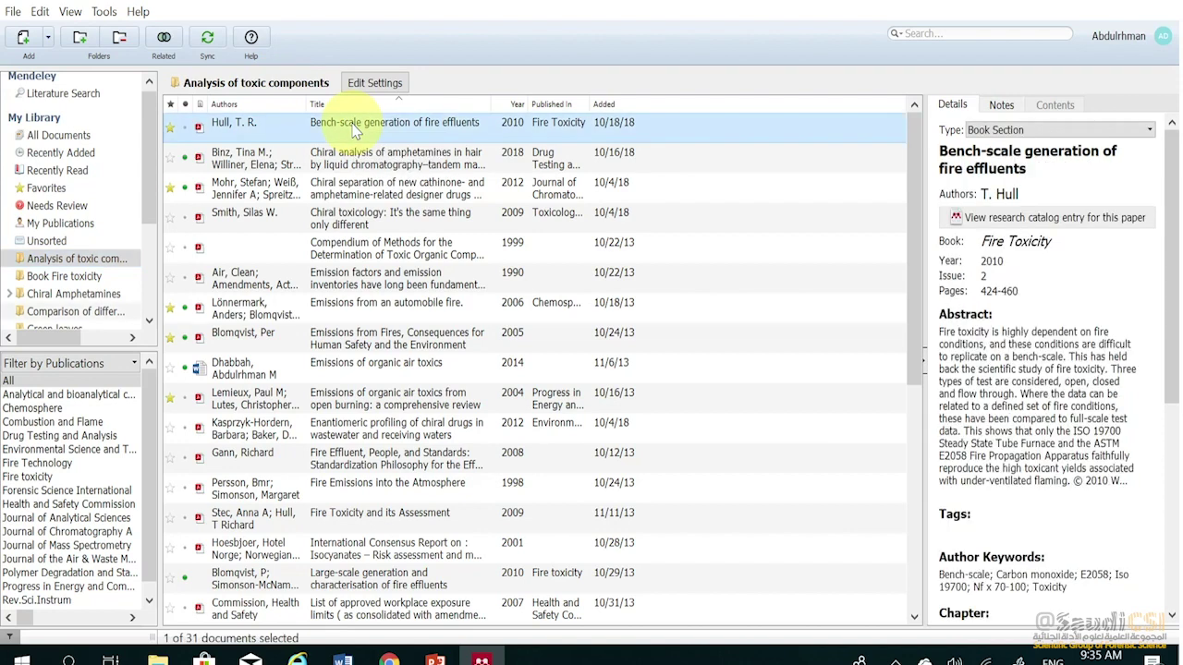
double_click(356, 132)
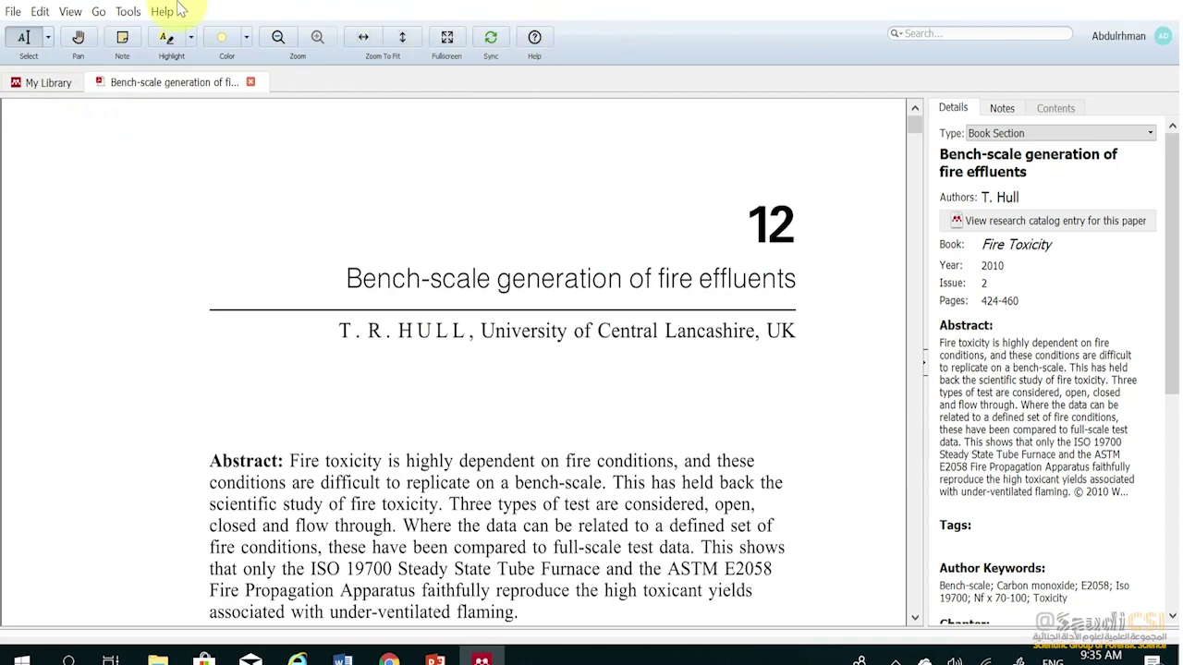
left_click(50, 83)
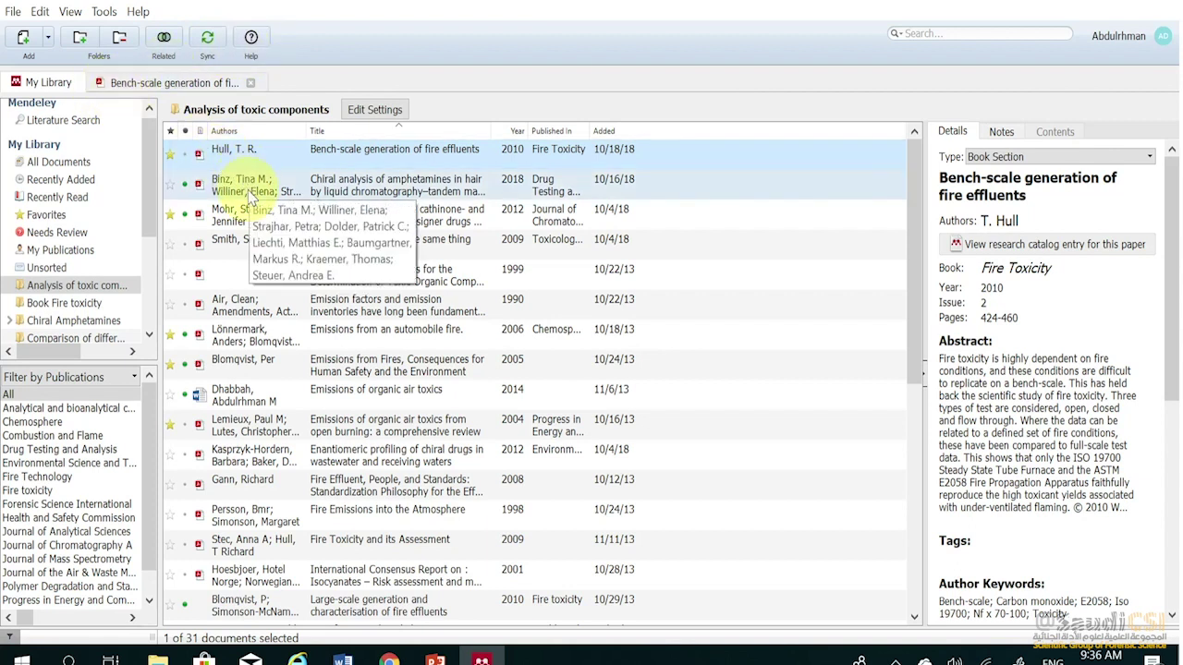
Open the thesis "Emissions from Fires, Consequences for Human Safety and the Environment" at its first page and return to the document list
double_click(339, 370)
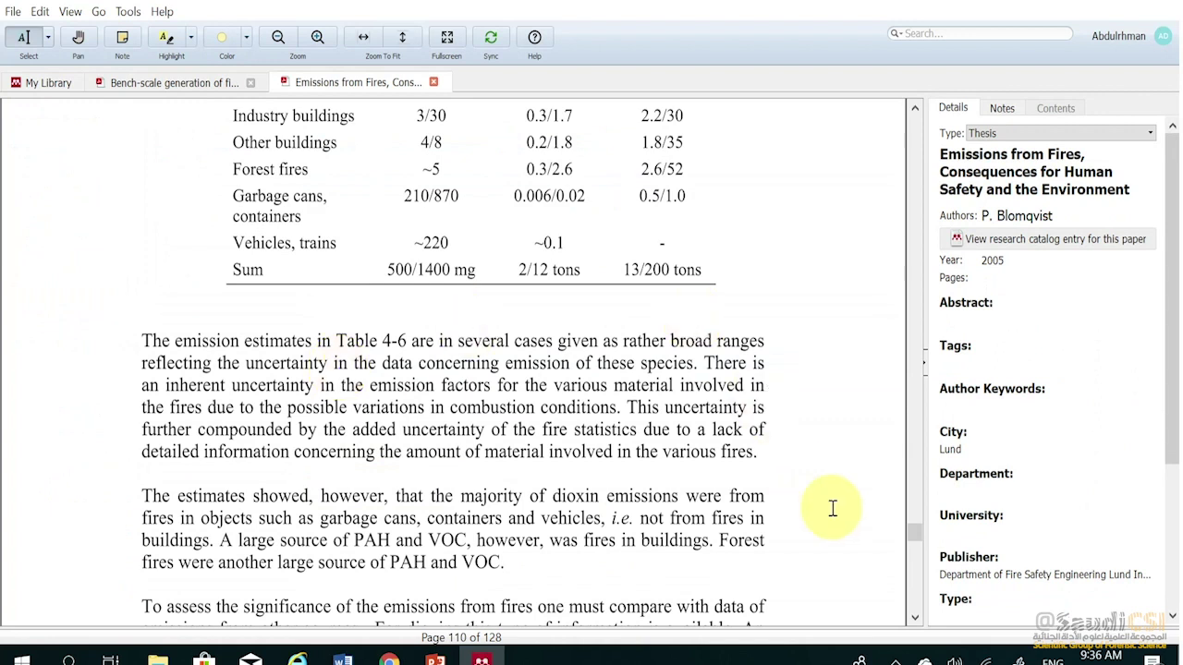
left_click_drag(915, 530, 905, 111)
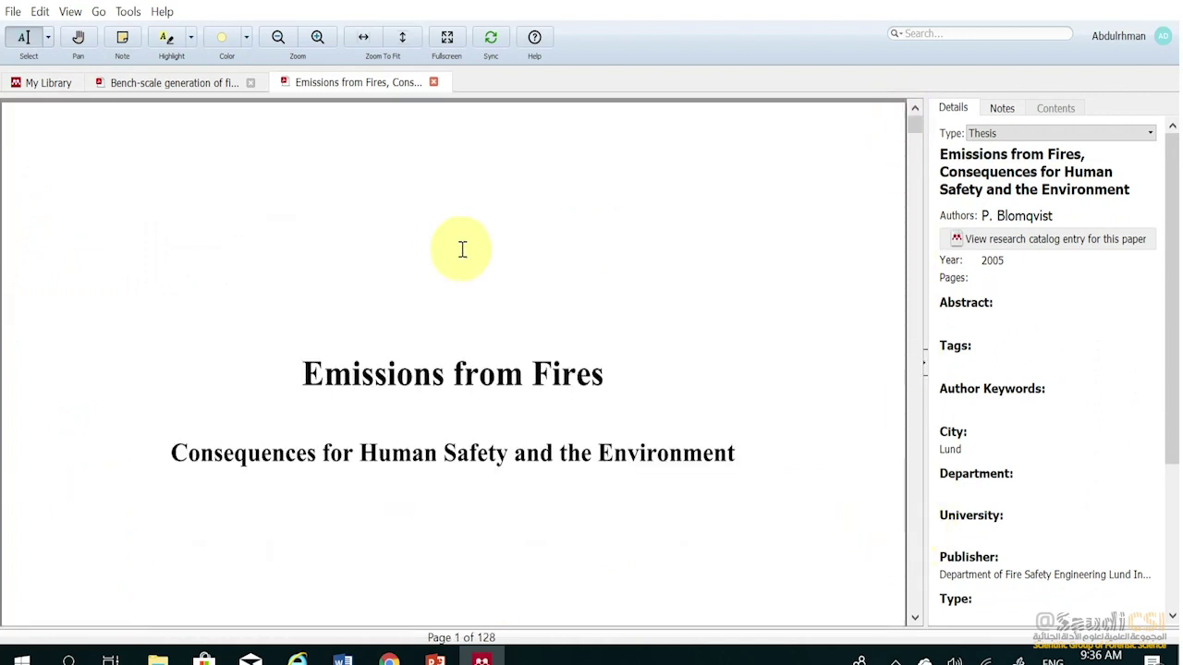
left_click(37, 83)
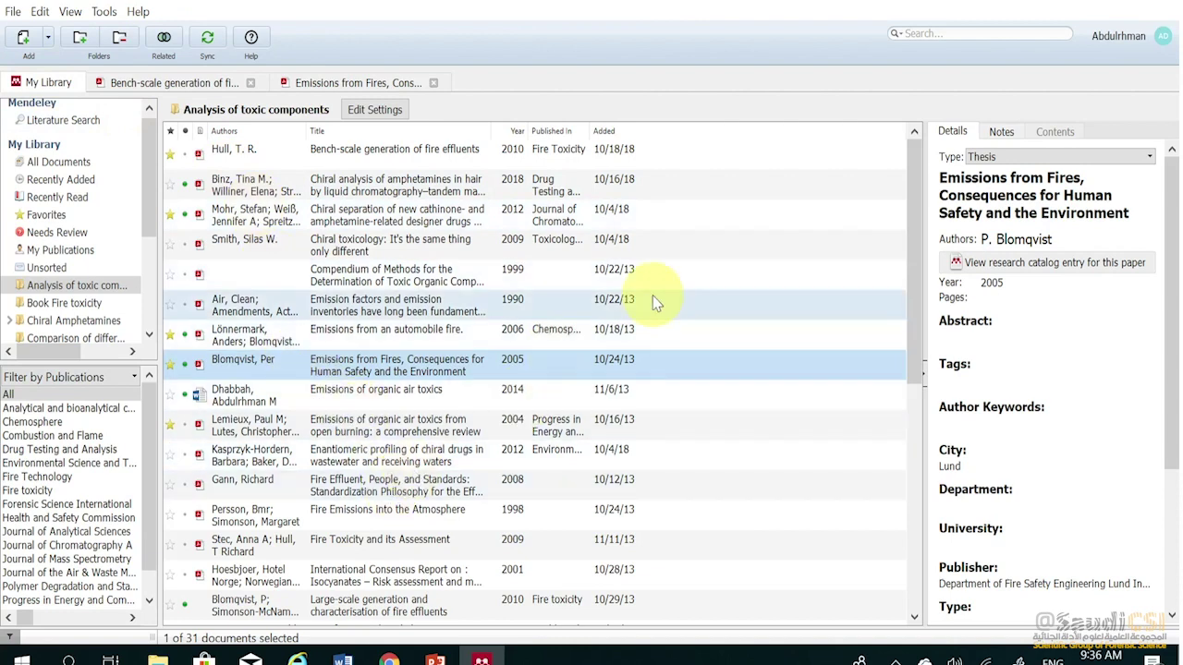
Open the 2012 article "Chiral separation of new cathinone- and amphetamine-related designer drugs" and switch through the open PDFs, ending on this article
left_click_drag(914, 272, 919, 199)
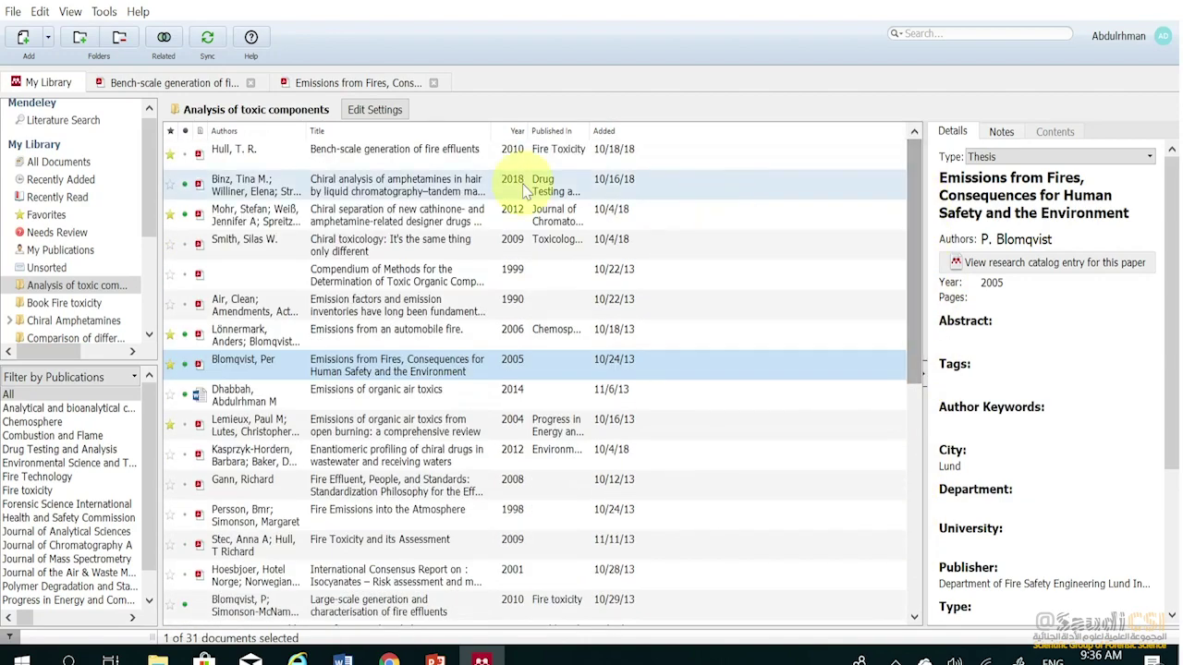
left_click(468, 222)
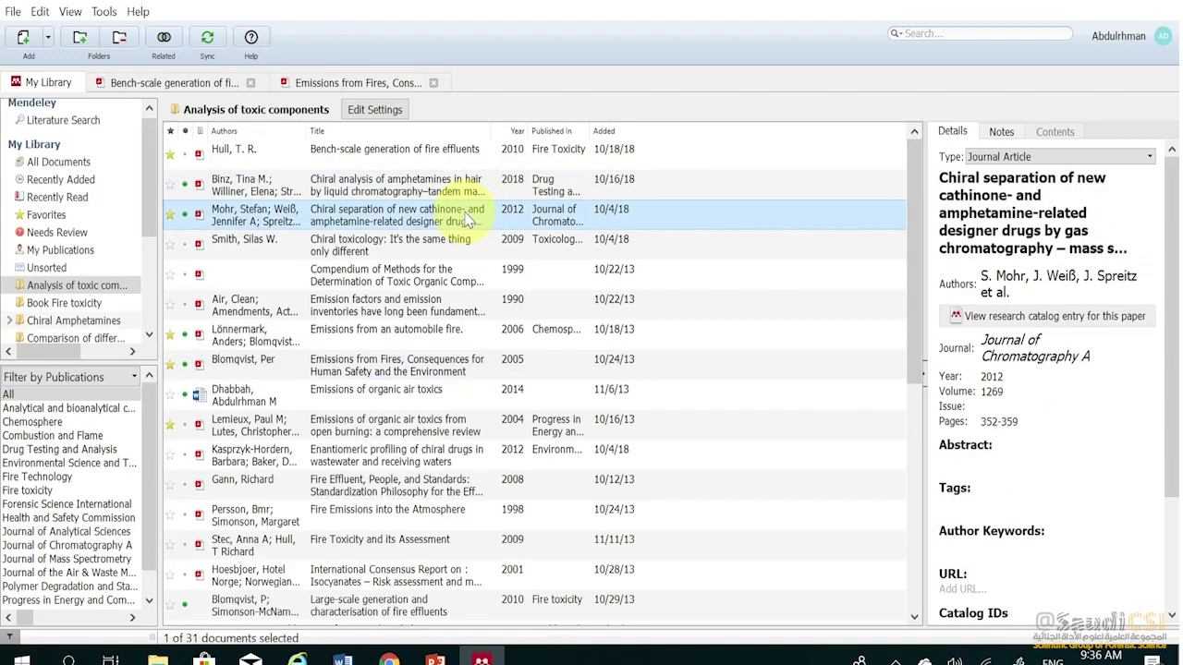
double_click(469, 222)
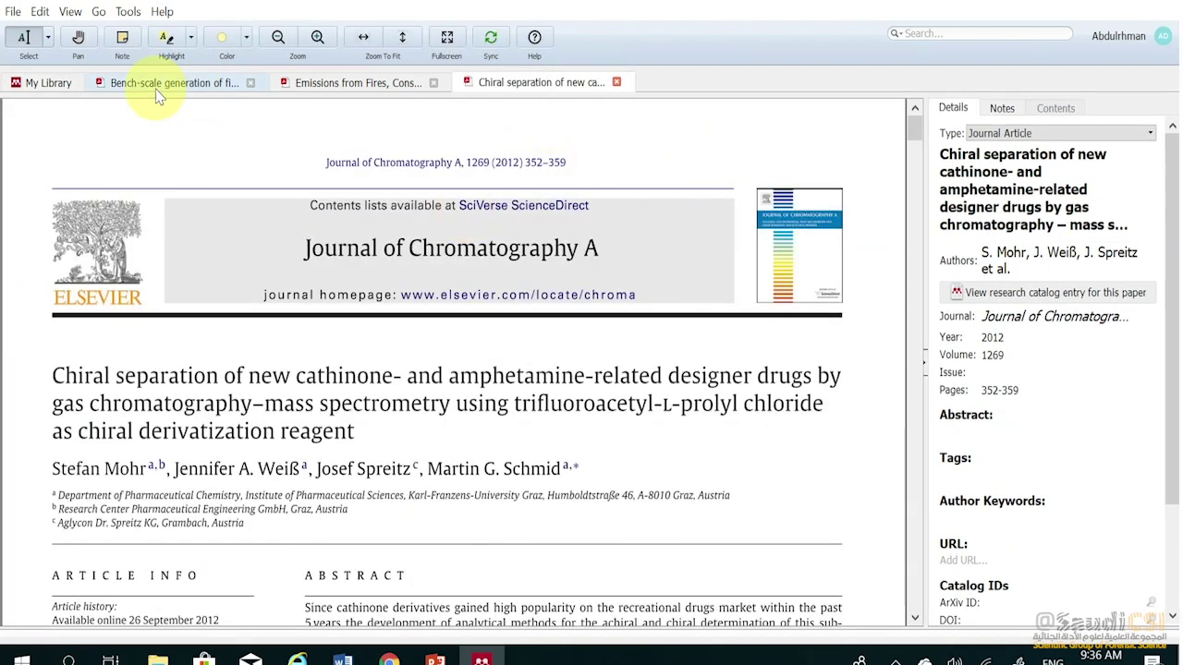
left_click(41, 88)
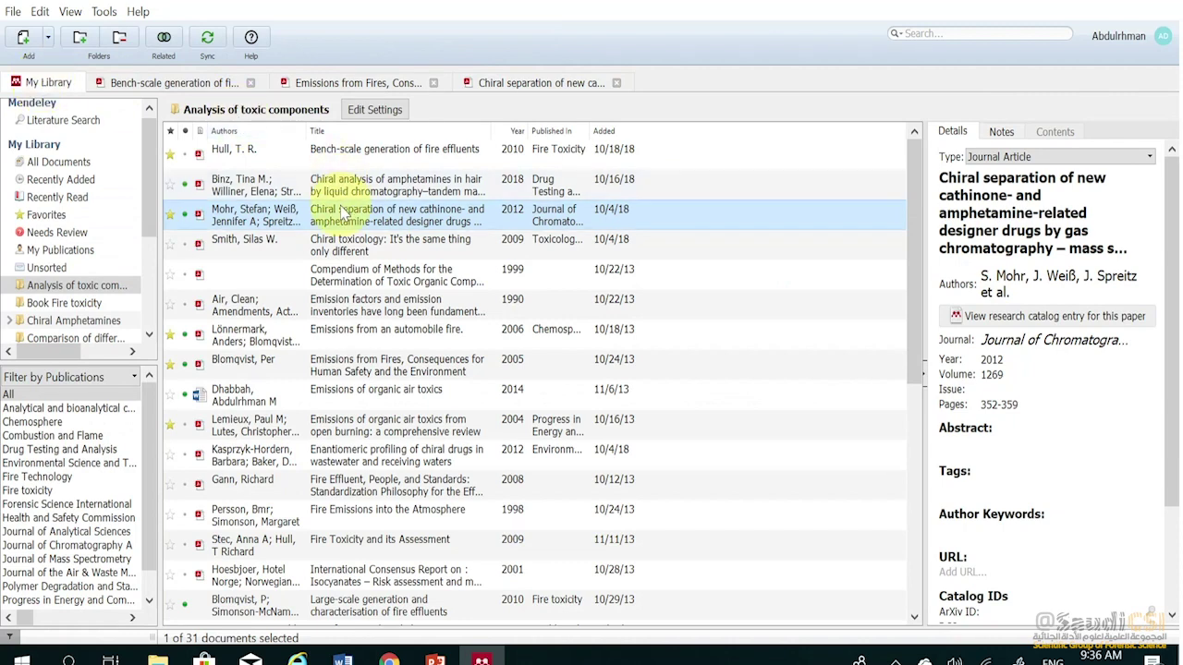
left_click(192, 85)
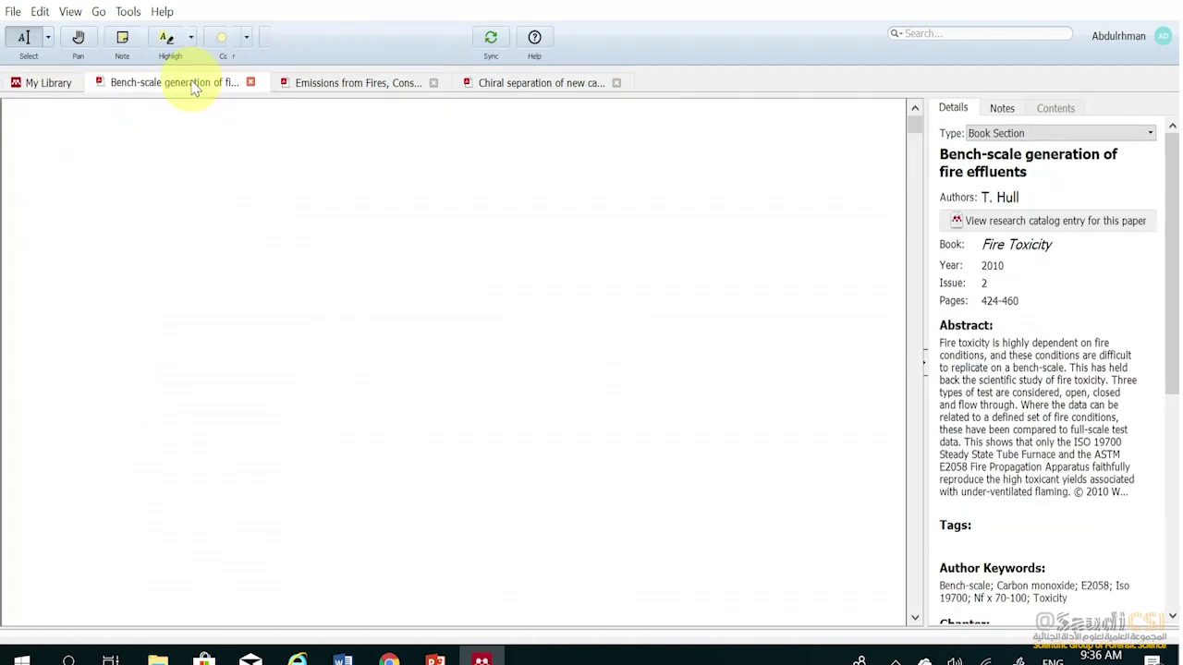
left_click(331, 90)
left_click(508, 86)
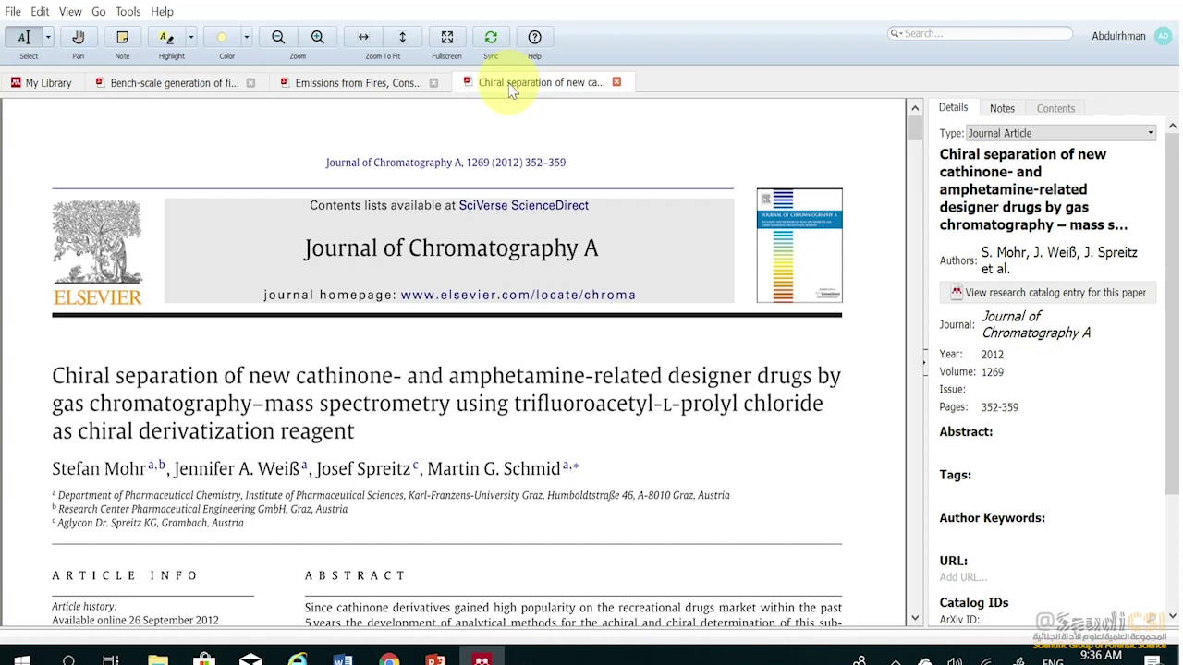
Add the sticky note "تحتاج مراجعة" near the start of the article's abstract and view the article's notes
left_click(124, 42)
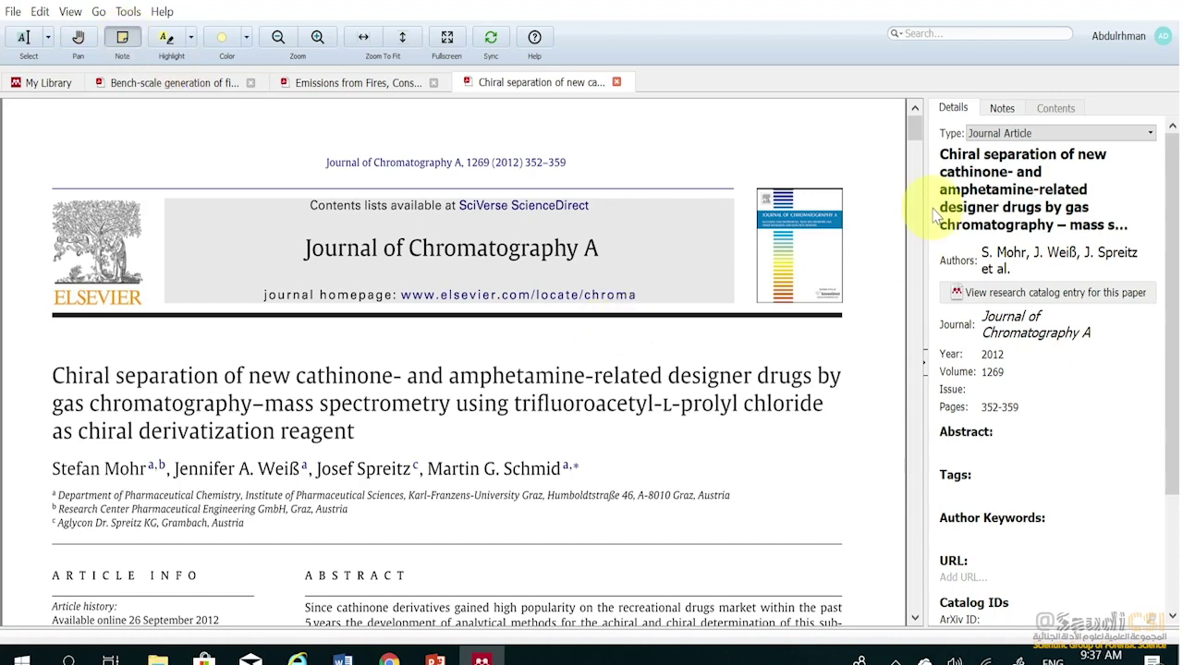
scroll(916, 134, "down", 3)
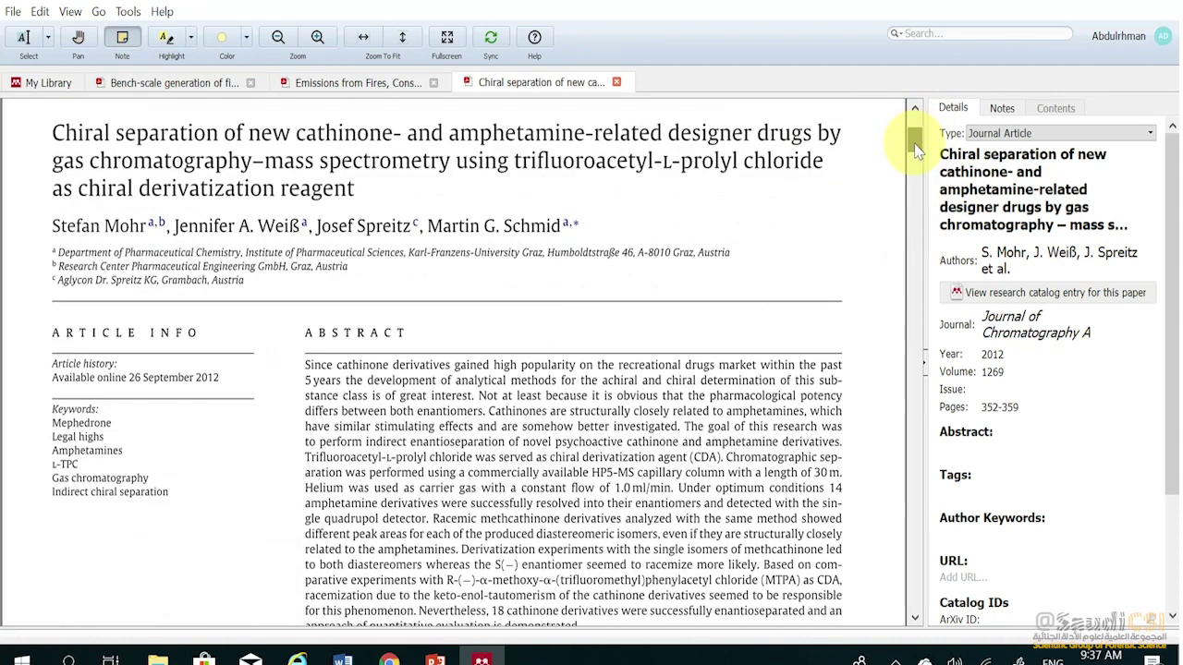
left_click(424, 392)
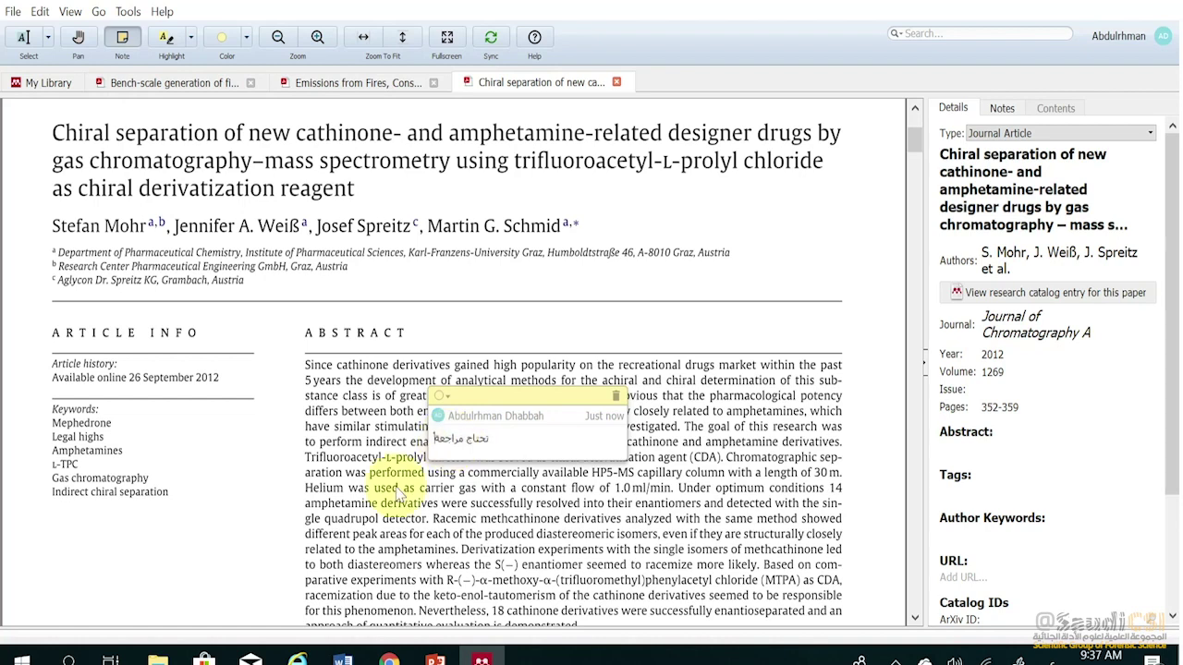
left_click(400, 485)
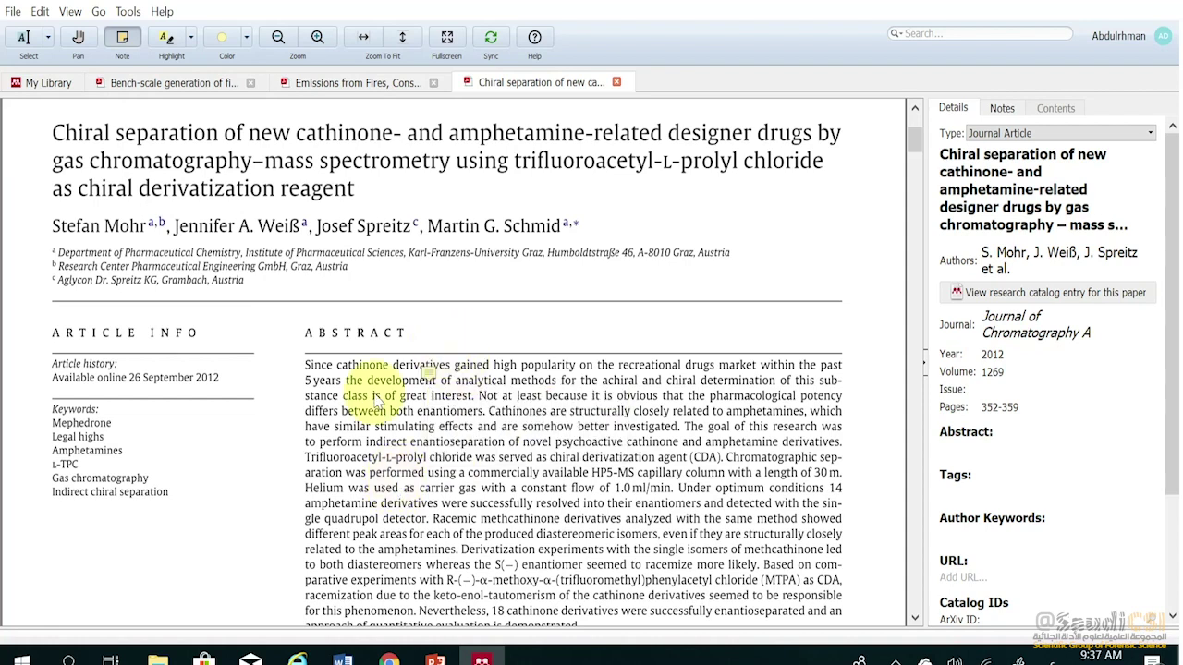
left_click(1006, 113)
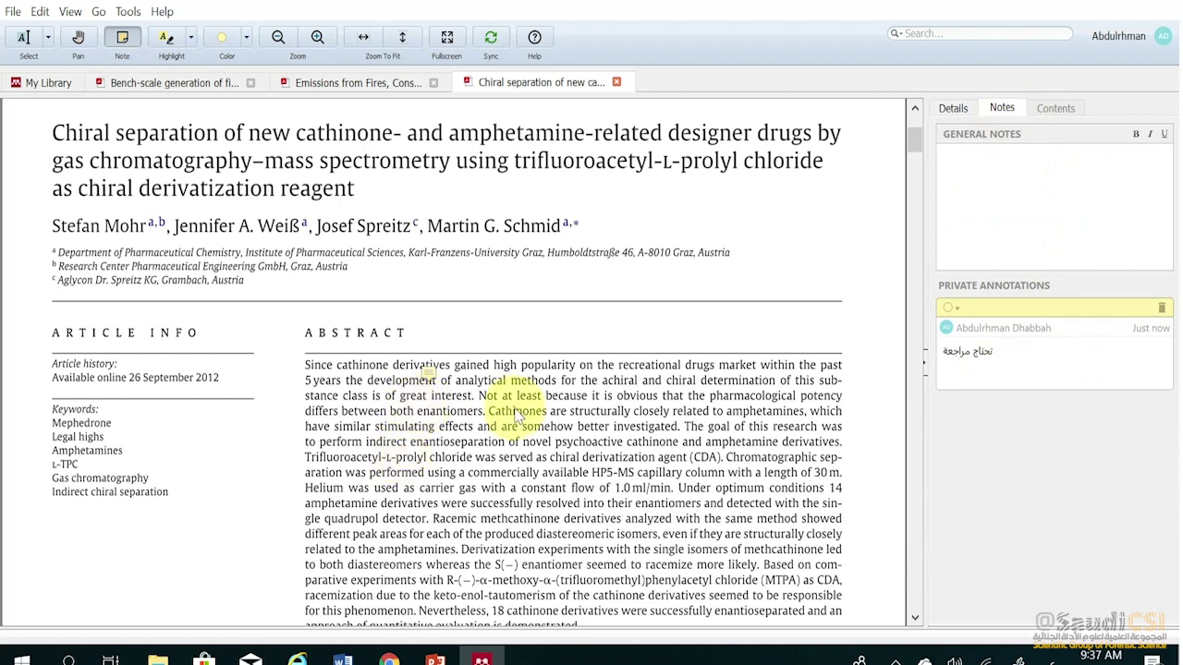
Highlight the abstract text from "Not at least because" to "a length of 30 m" and change the highlight colour to red
left_click(48, 39)
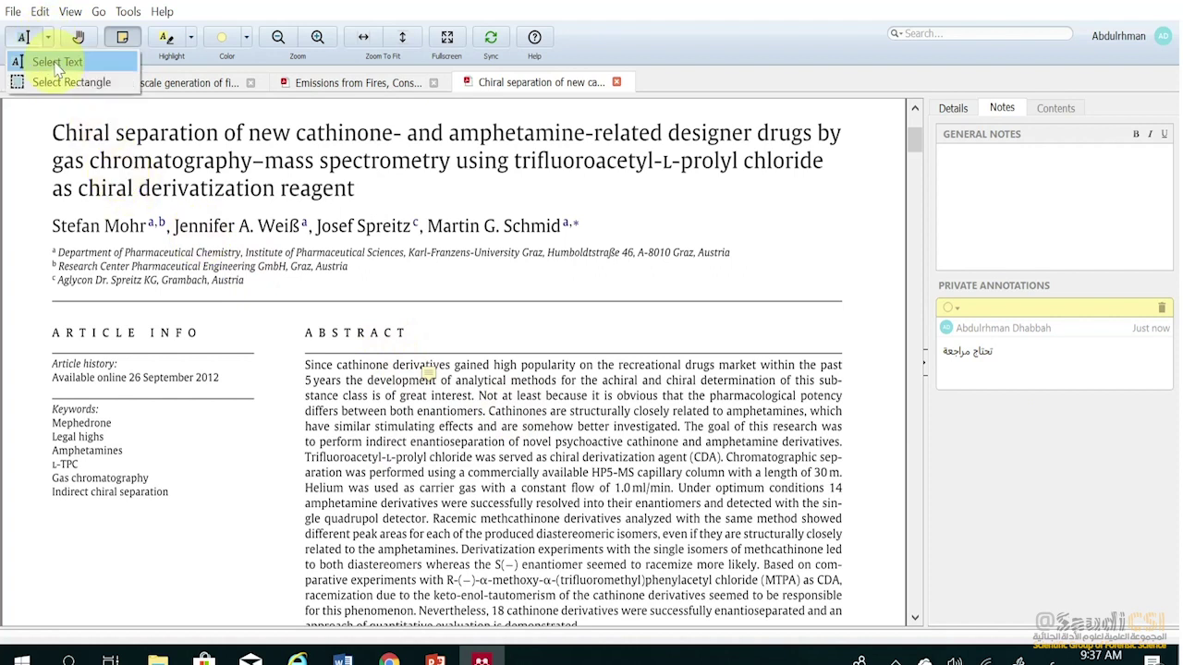
left_click(57, 63)
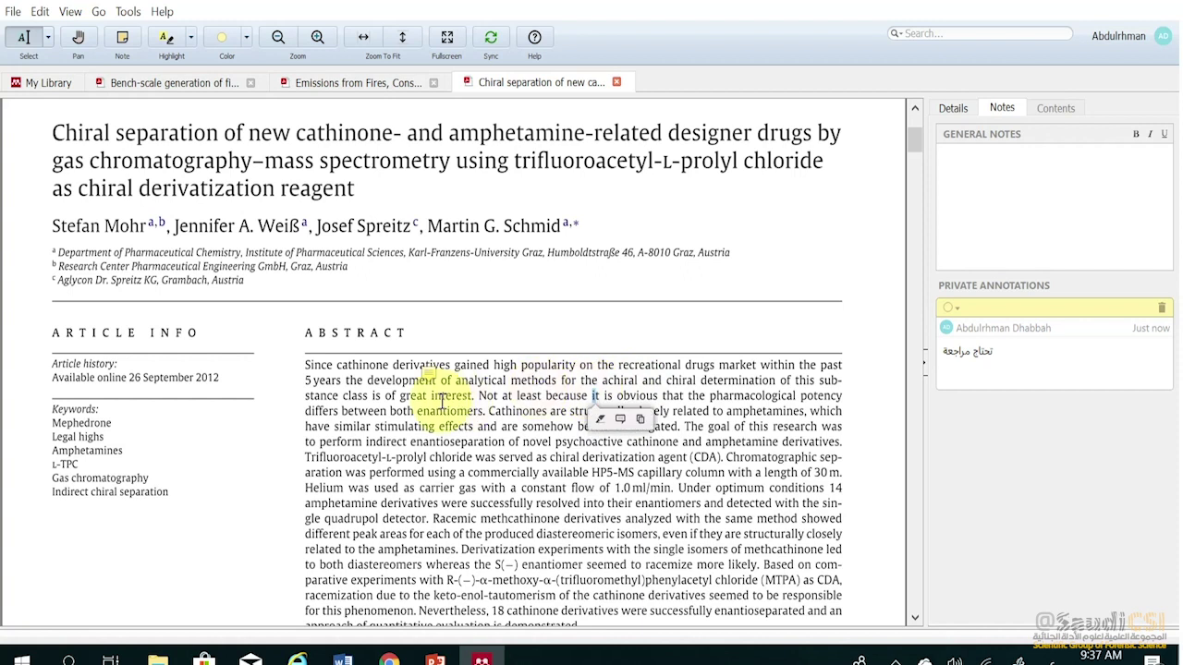
mouse_move(478, 396)
left_mouse_down()
mouse_move(526, 473)
mouse_move(836, 472)
left_mouse_up()
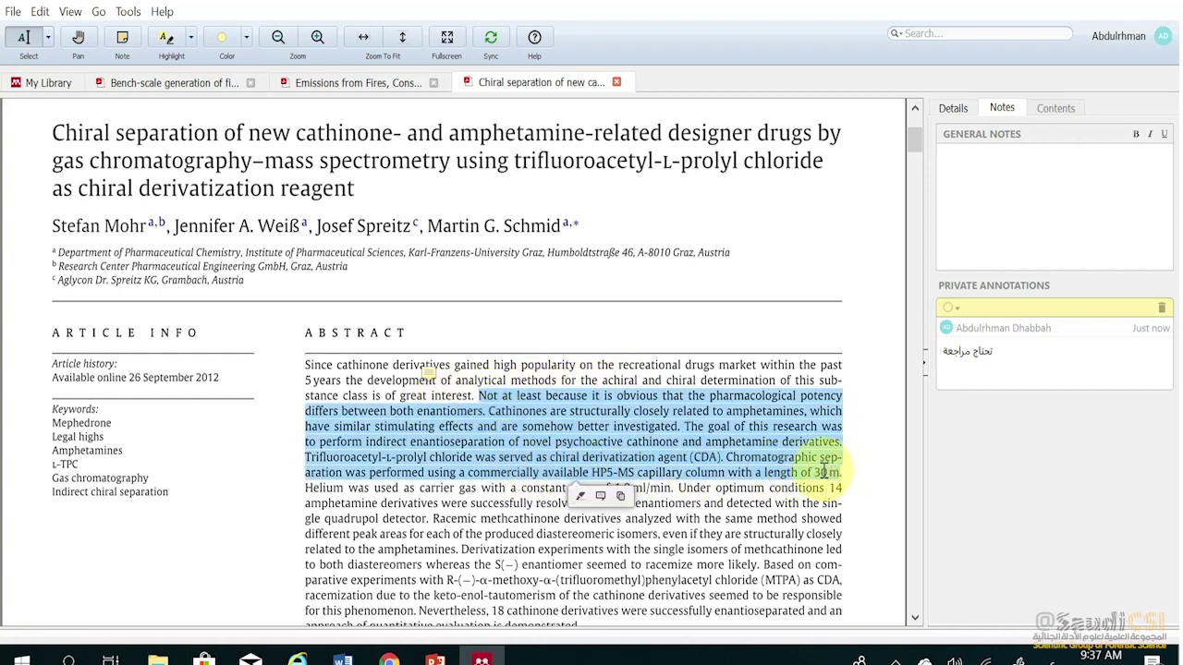
left_click(580, 497)
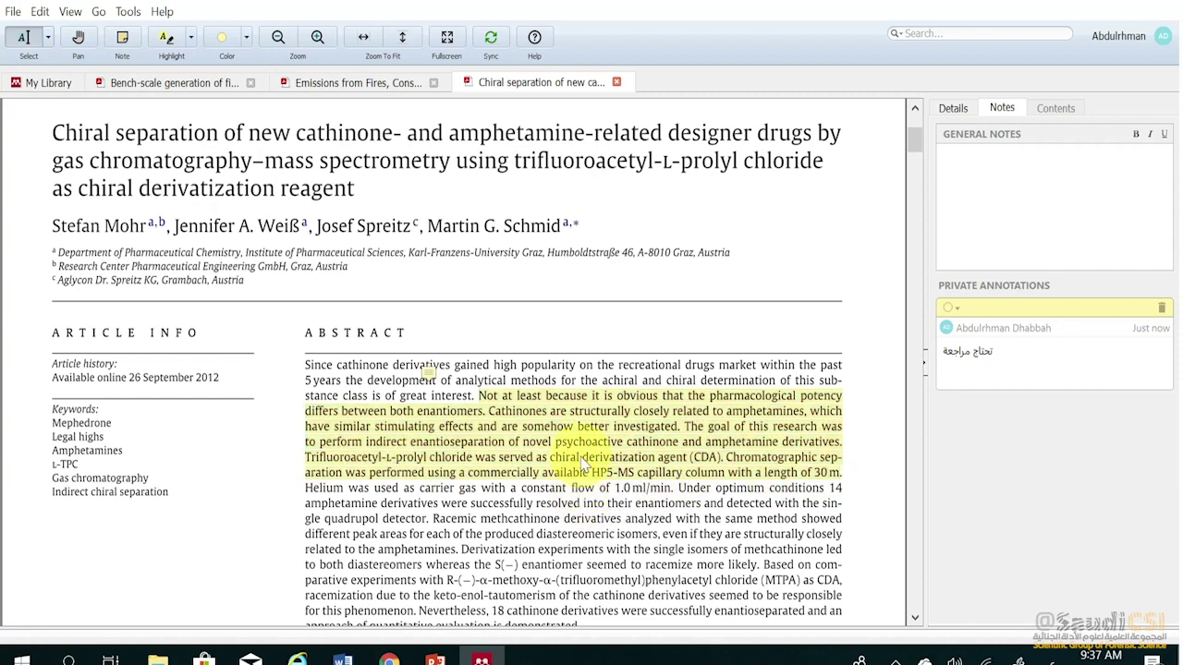
left_click(584, 465)
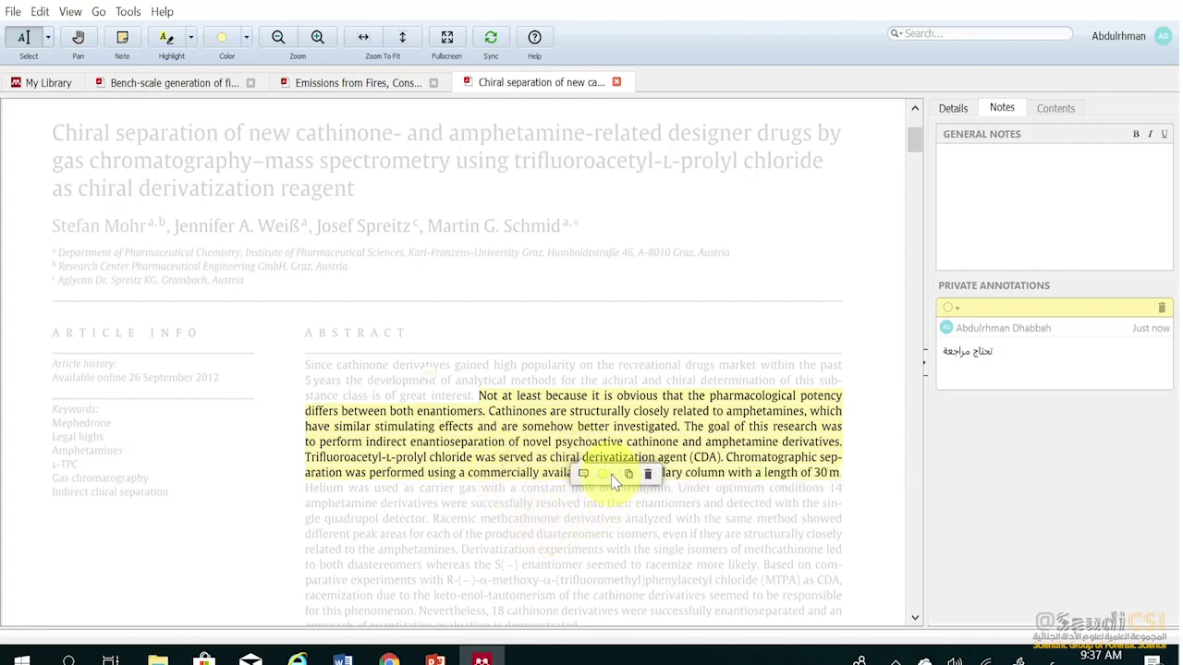
left_click(612, 477)
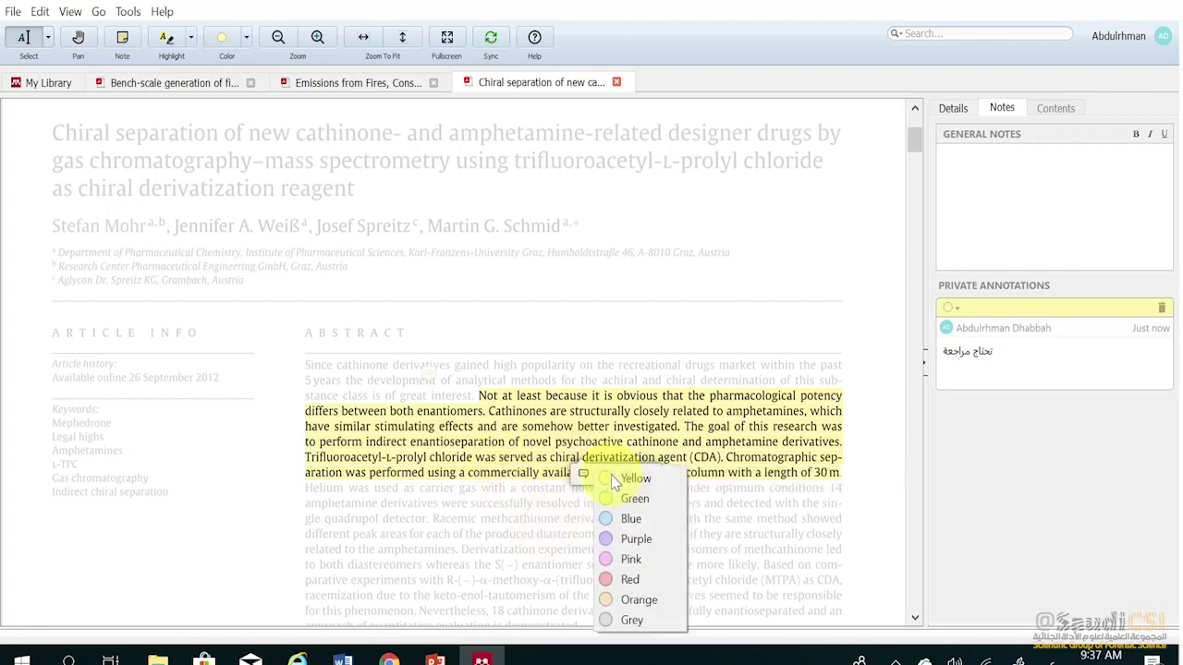
left_click(630, 582)
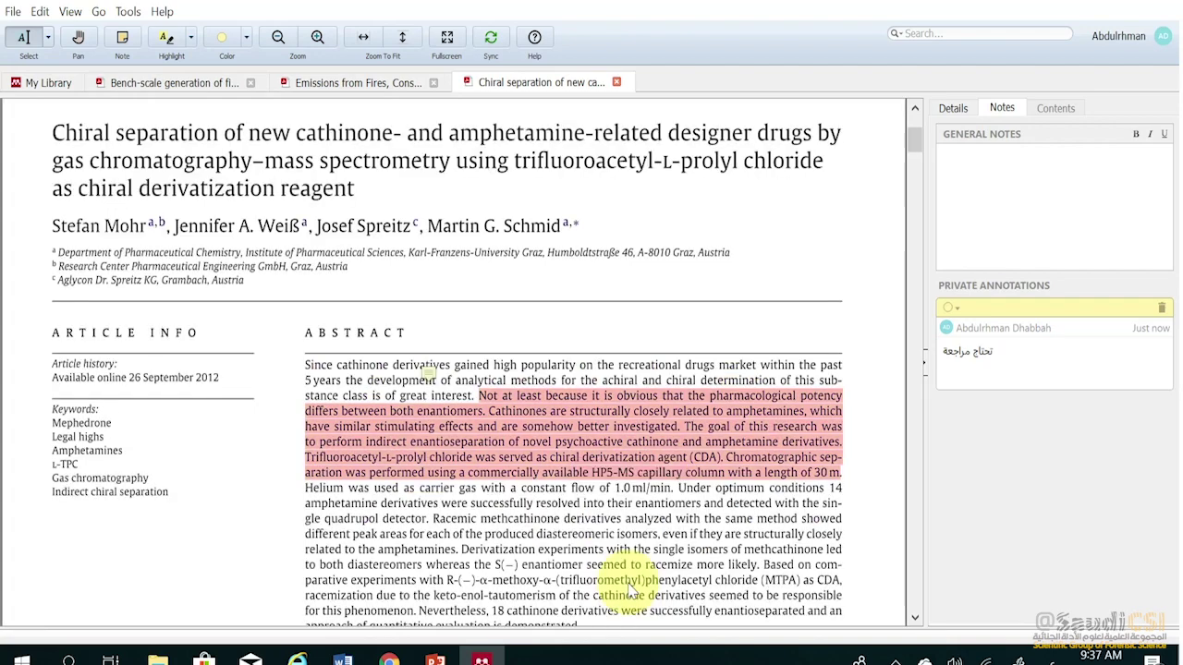
left_click(628, 429)
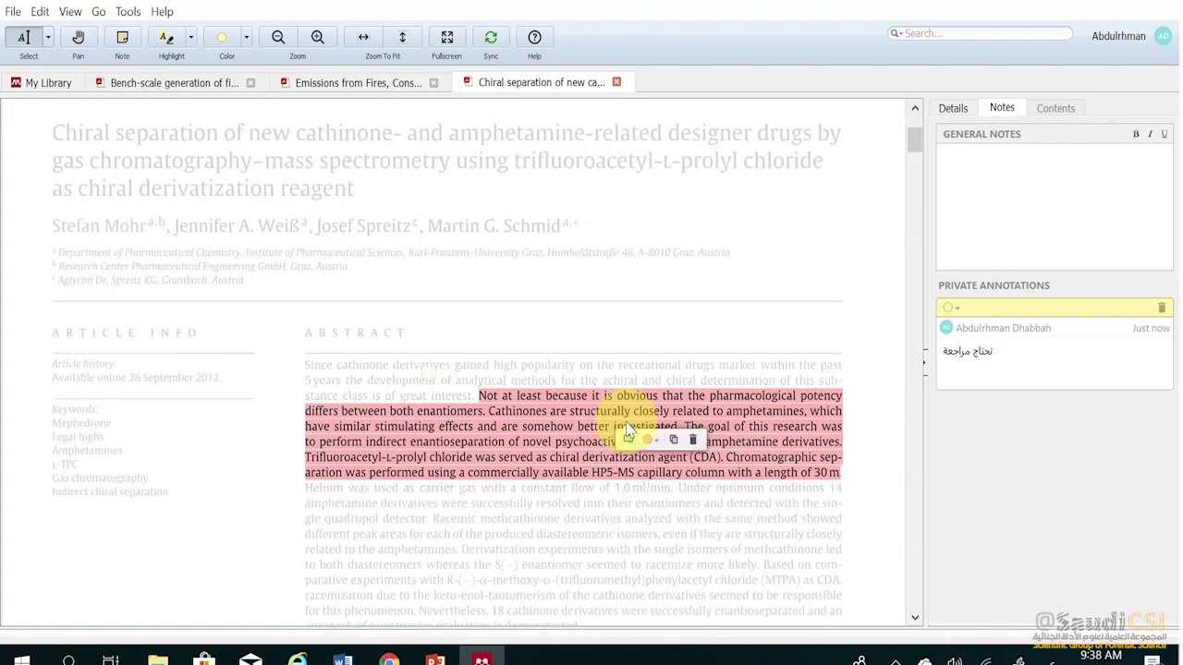
left_click(494, 552)
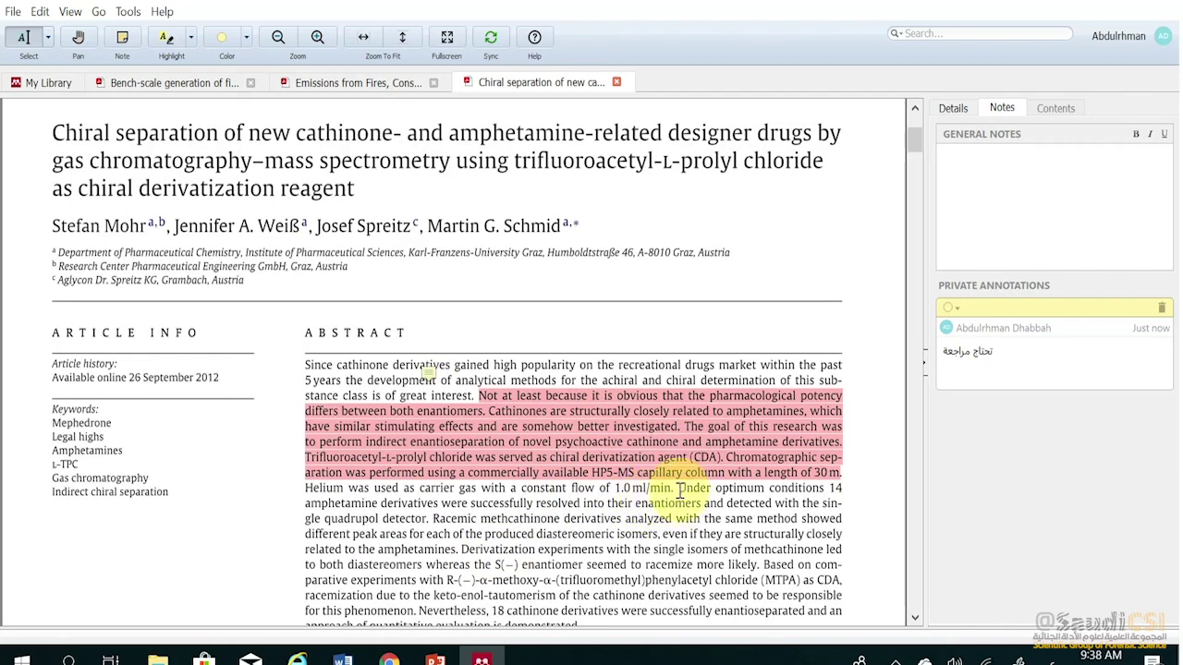
Highlight the abstract passage starting at "Under optimum conditions 14" through "phenylacetyl" and change the highlight colour to purple
left_click_drag(679, 488, 708, 584)
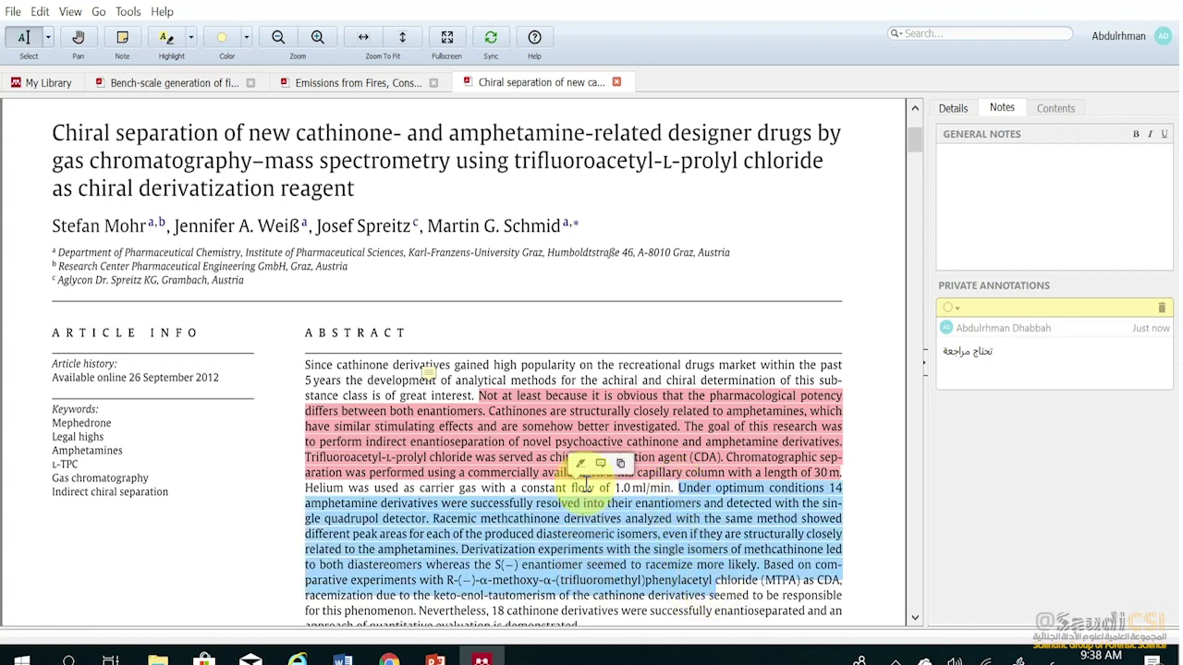
left_click(580, 463)
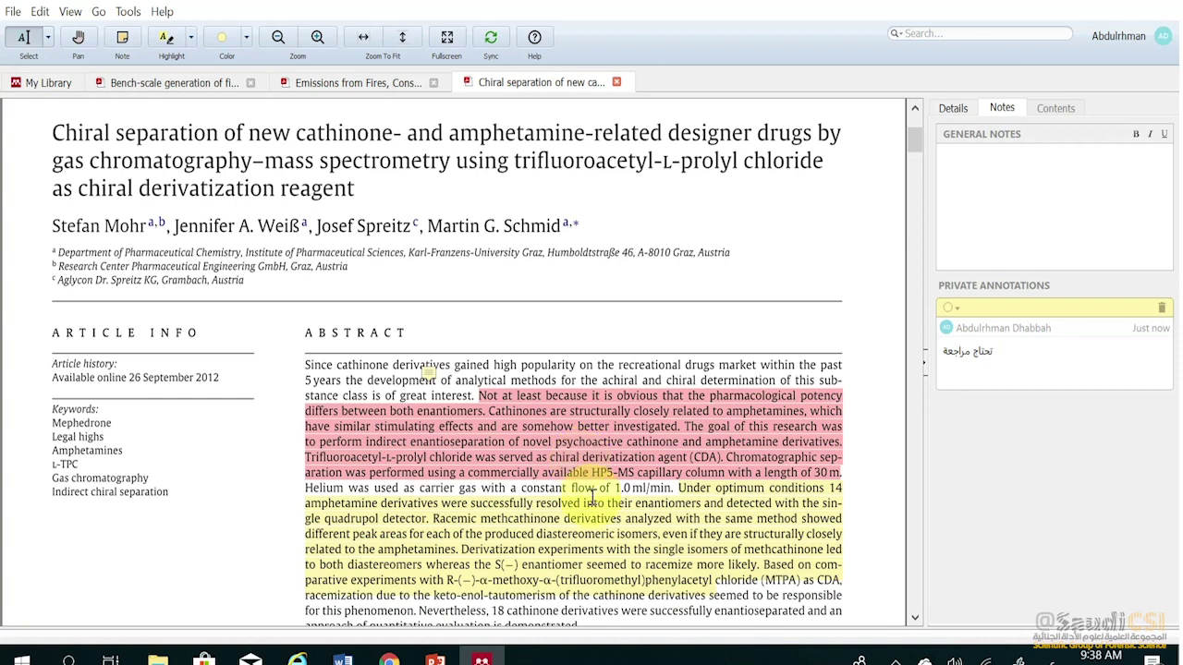
left_click(603, 532)
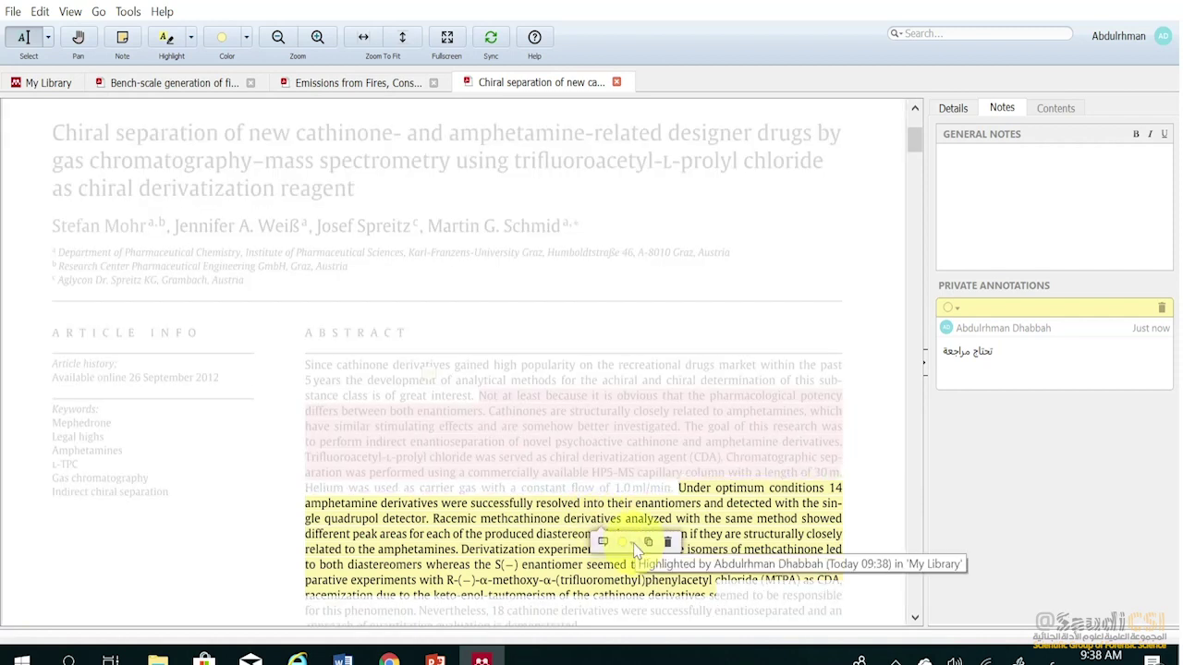
left_click(633, 544)
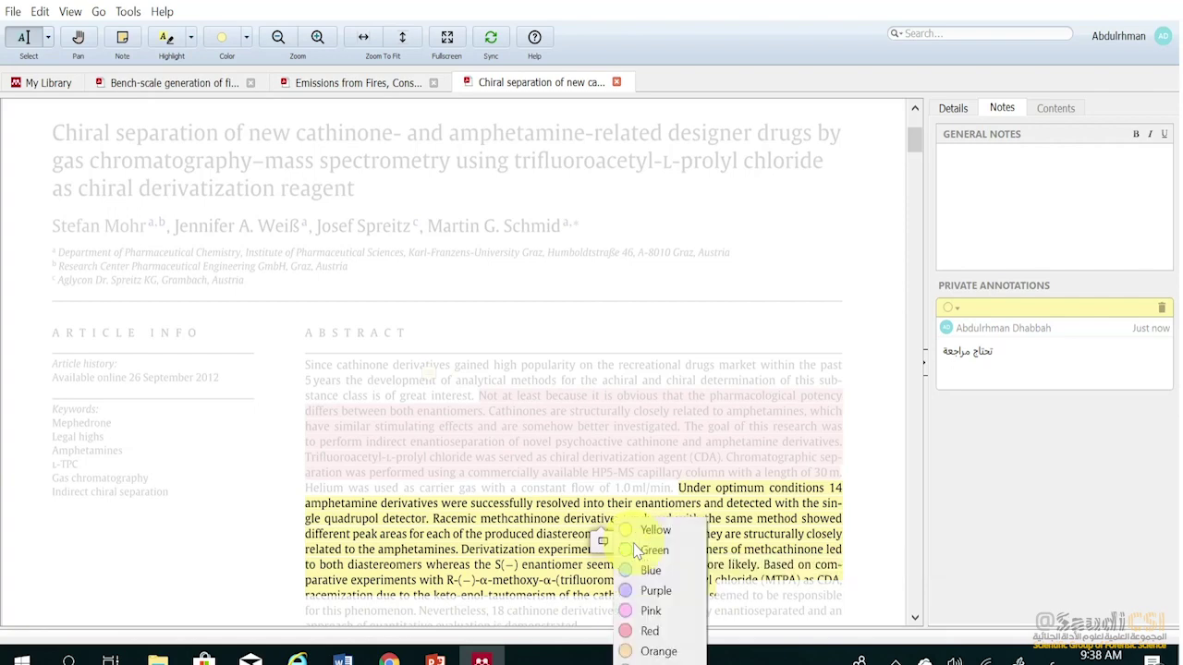
left_click(655, 592)
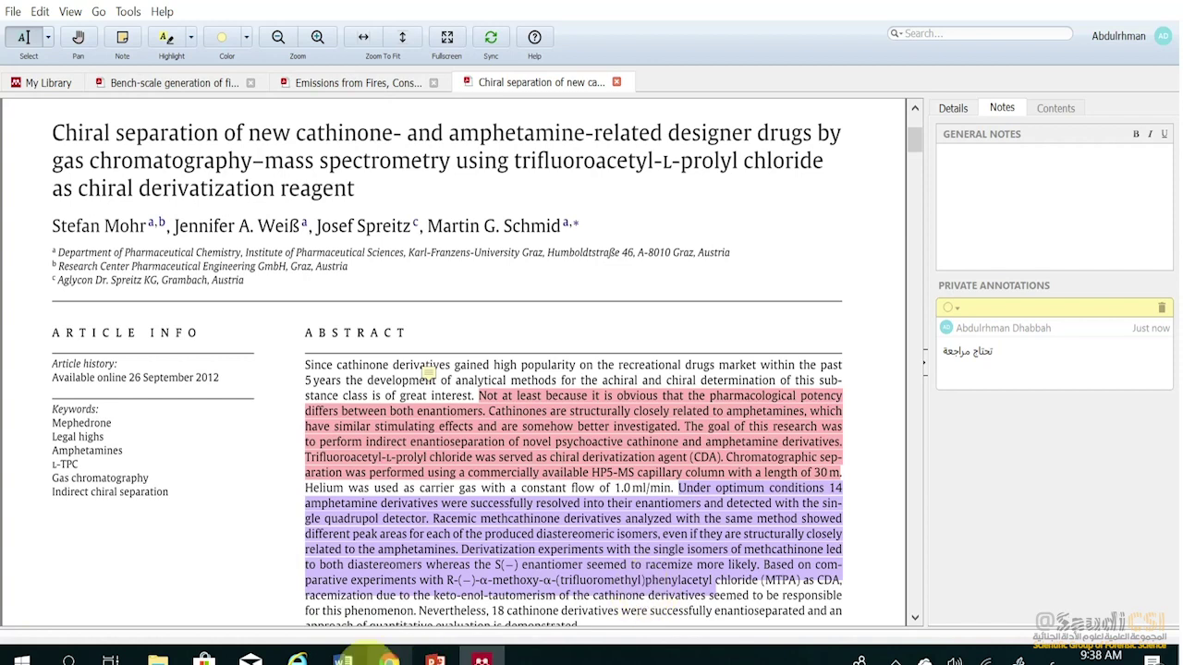
Switch to Chrome to view the Mendeley web library and return to the annotated article in Mendeley Desktop
left_click(389, 660)
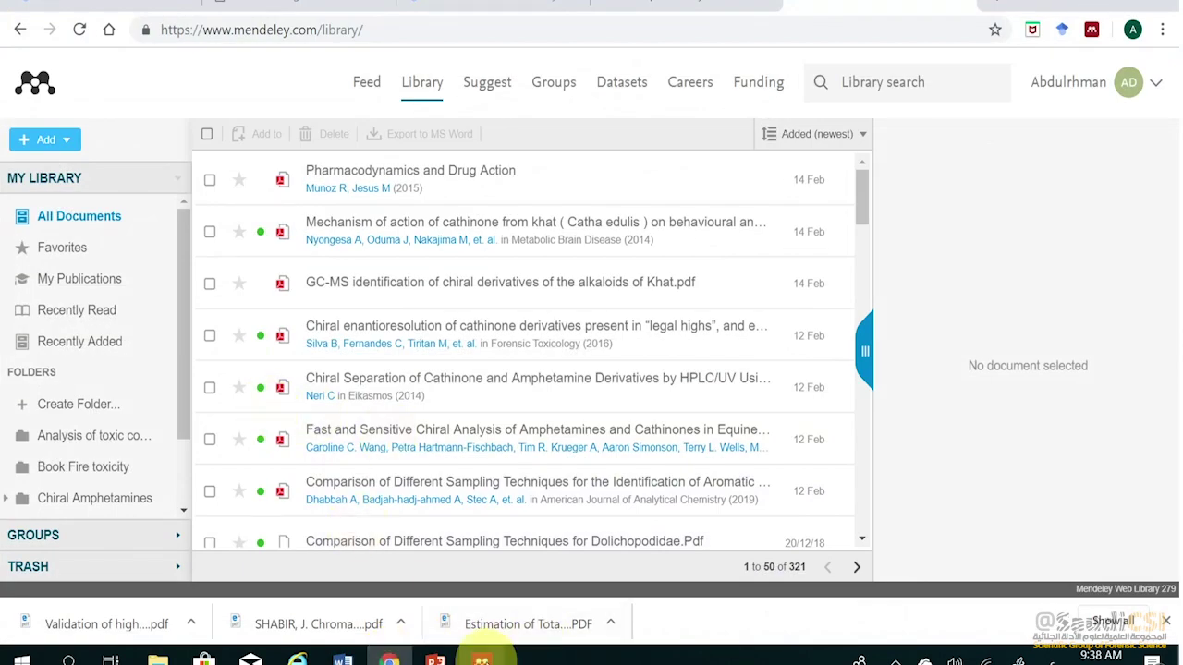
left_click(481, 660)
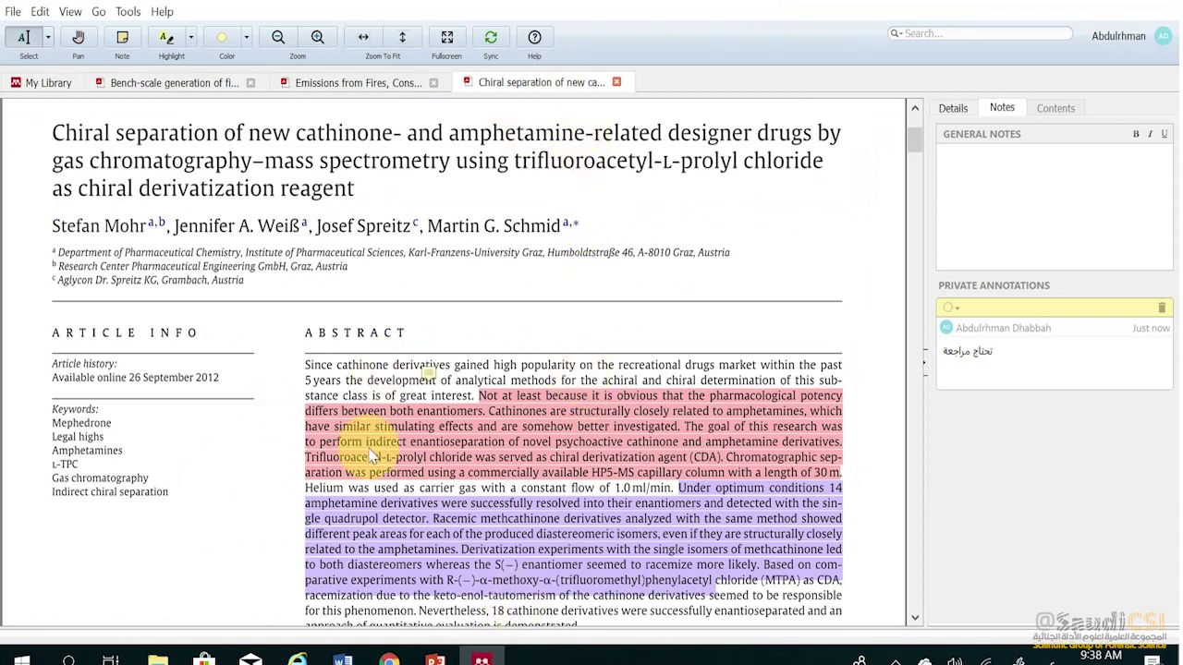
Switch to the Mendeley web library in Chrome and browse the recently added documents and the "Analysis of toxic co…" folder
left_click(389, 660)
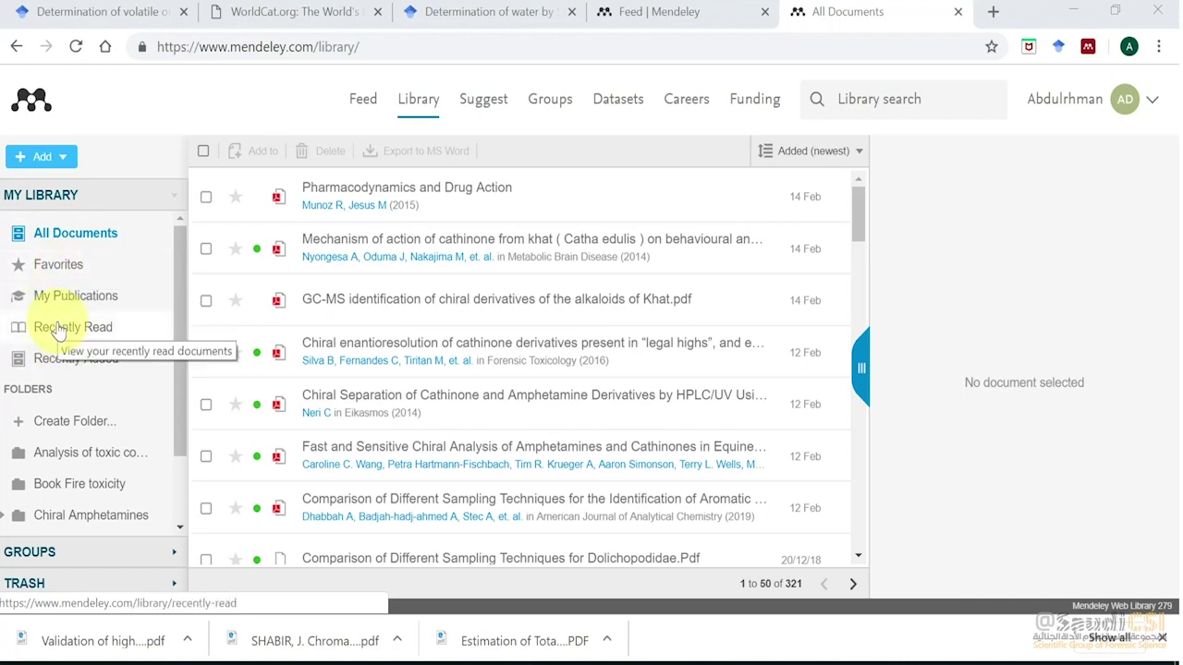
left_click(62, 361)
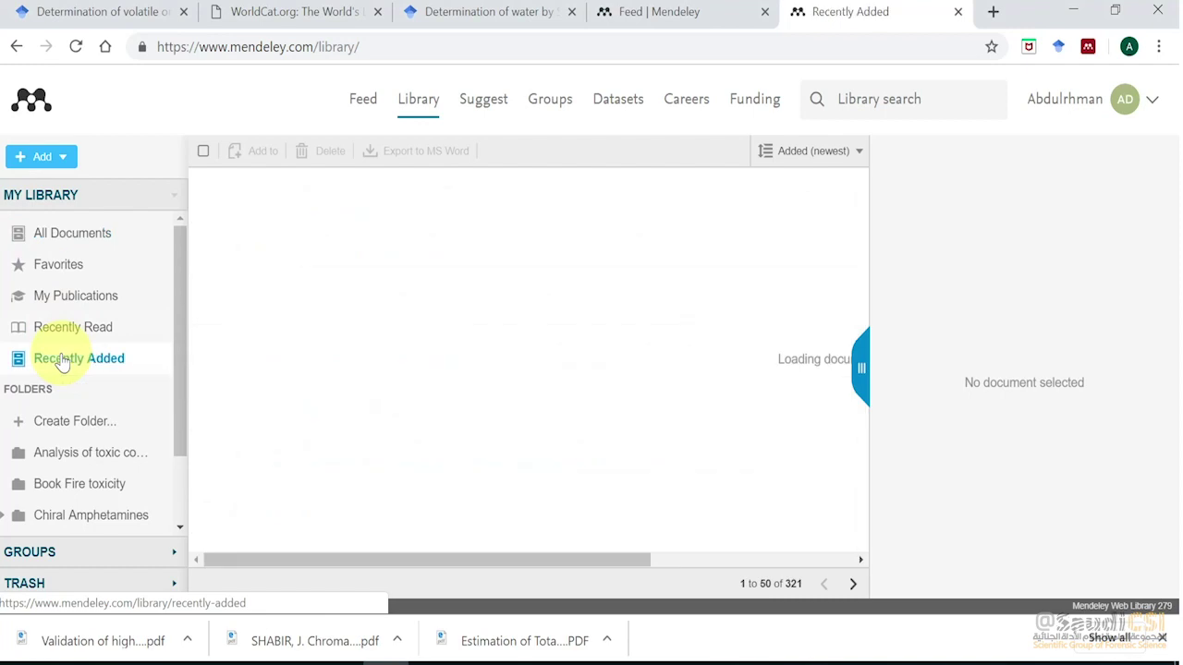
left_click_drag(179, 361, 159, 403)
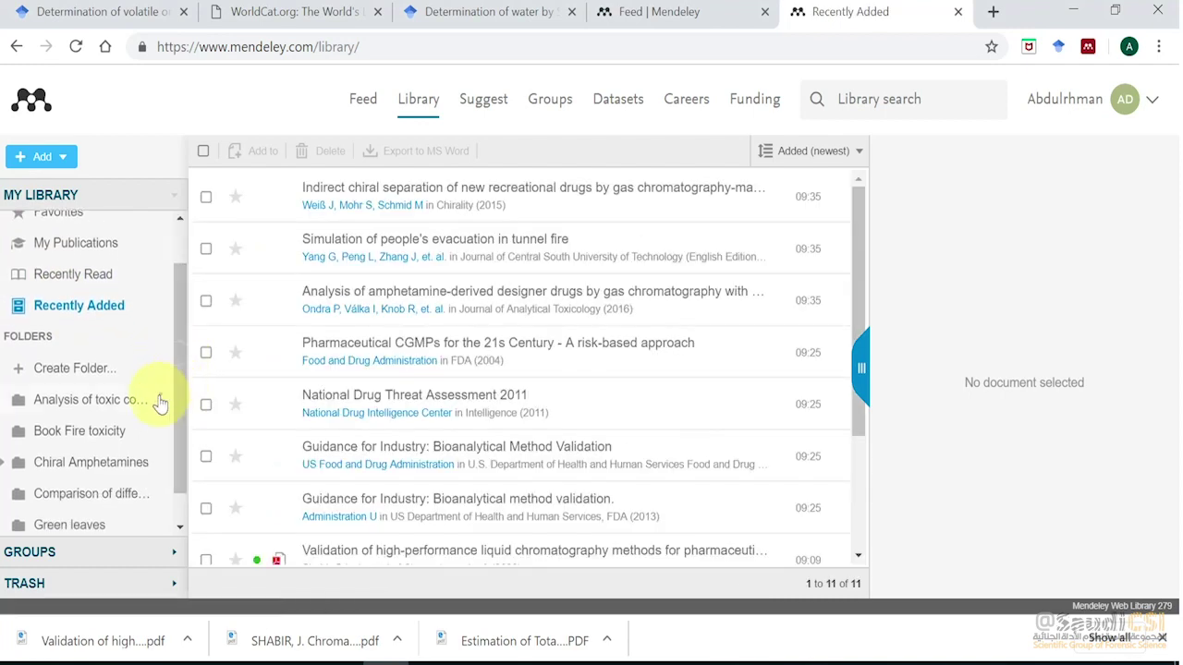
left_click(104, 401)
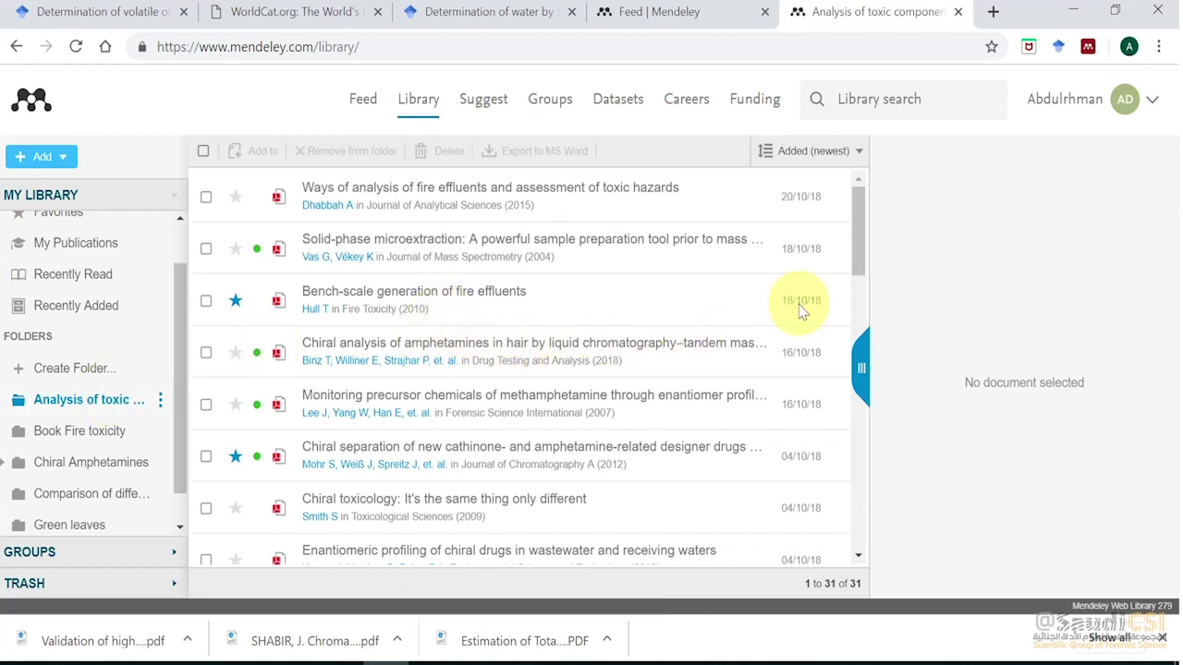
scroll(856, 258, "down", 1)
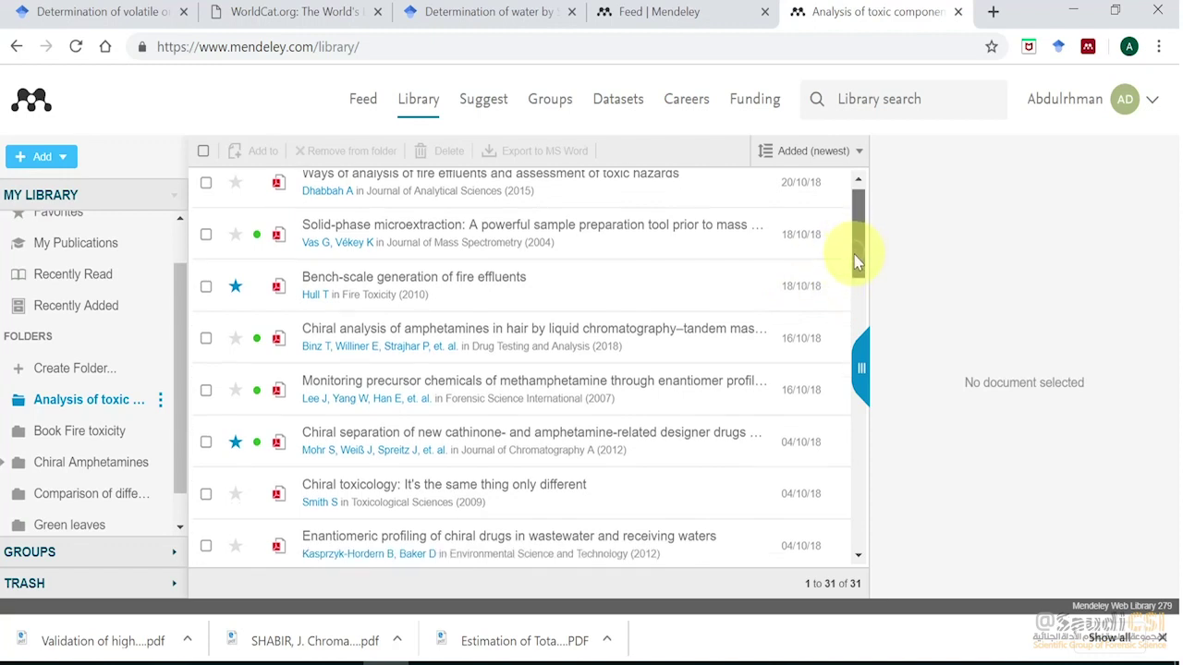
Open the article "Chiral separation of new cathinone- and amphetamine-related designer drugs" in the web viewer and view its abstract
left_click(467, 442)
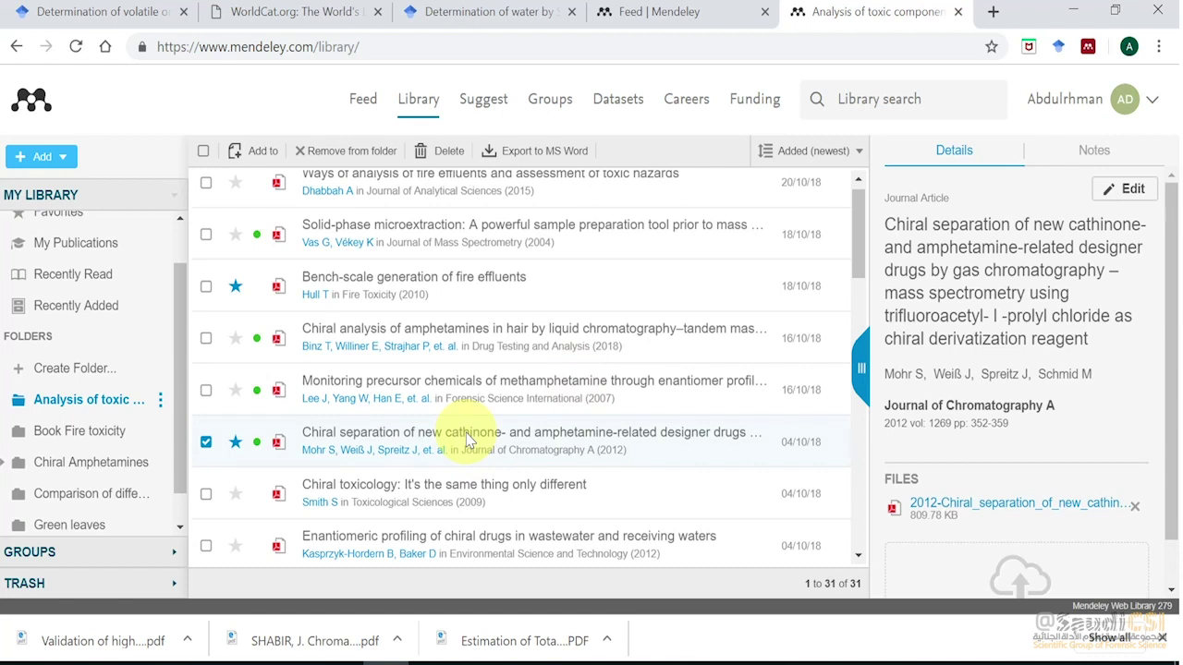
double_click(466, 442)
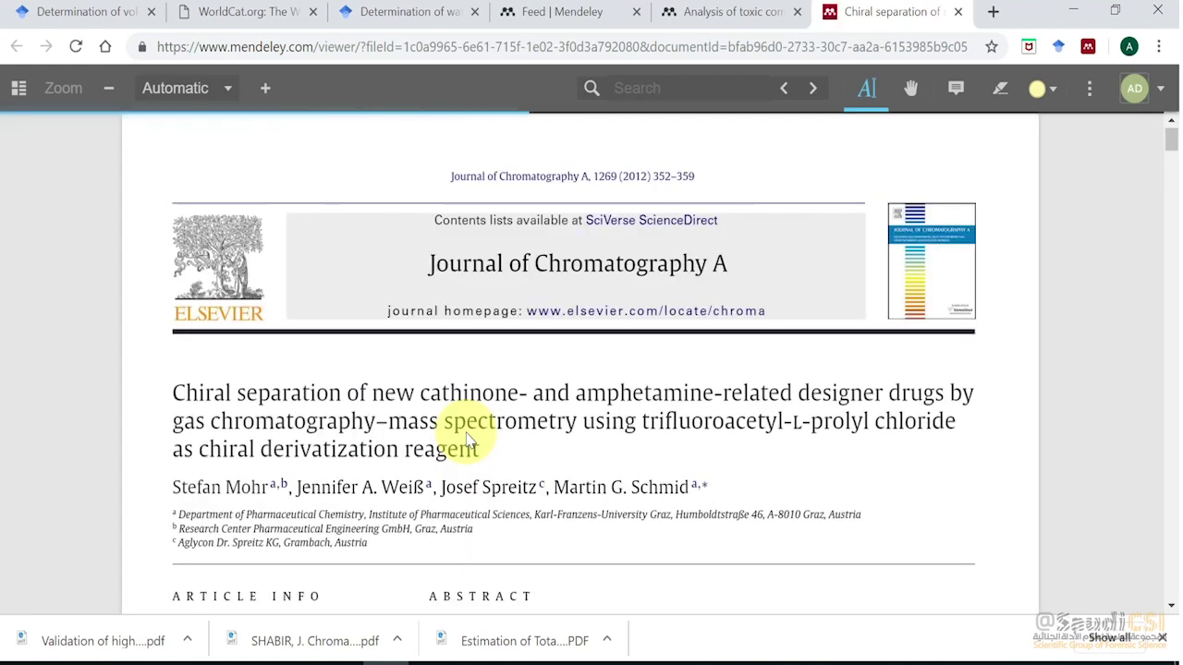
scroll(1174, 148, "down", 3)
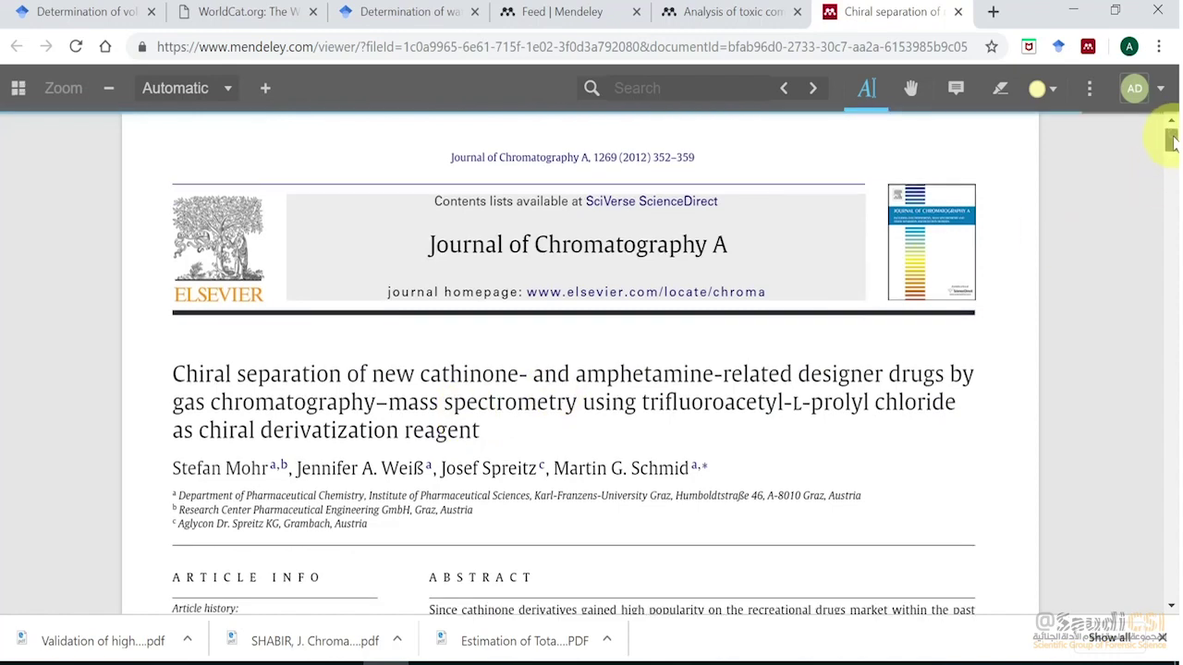
scroll(1176, 152, "down", 1)
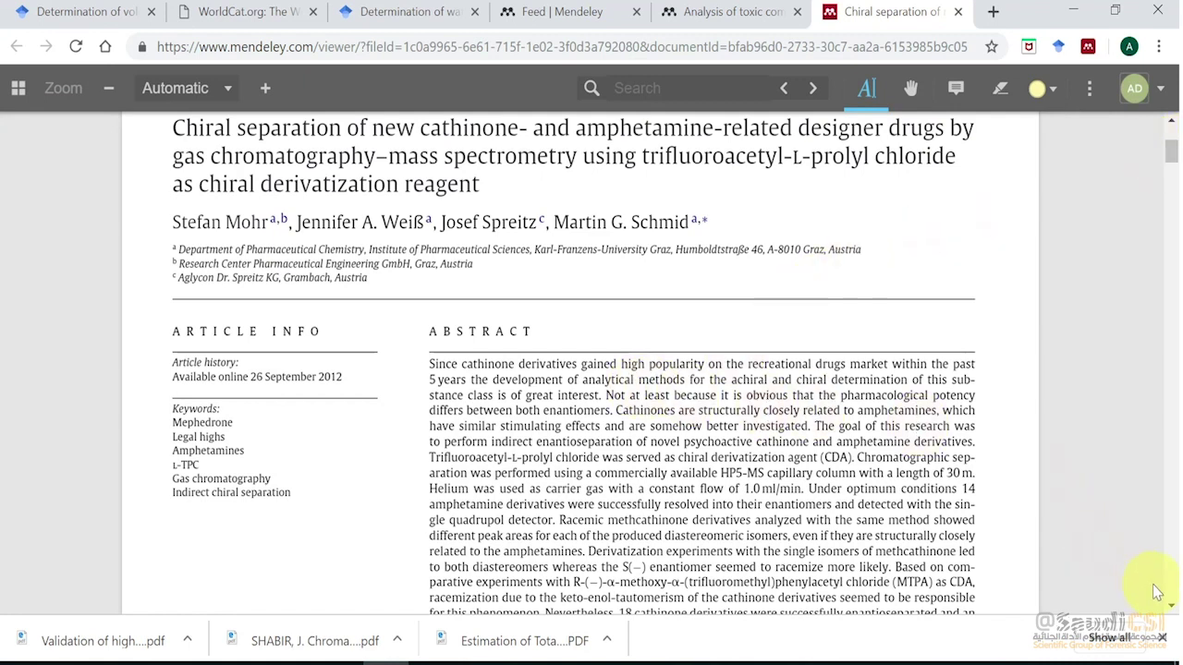
left_click(1172, 607)
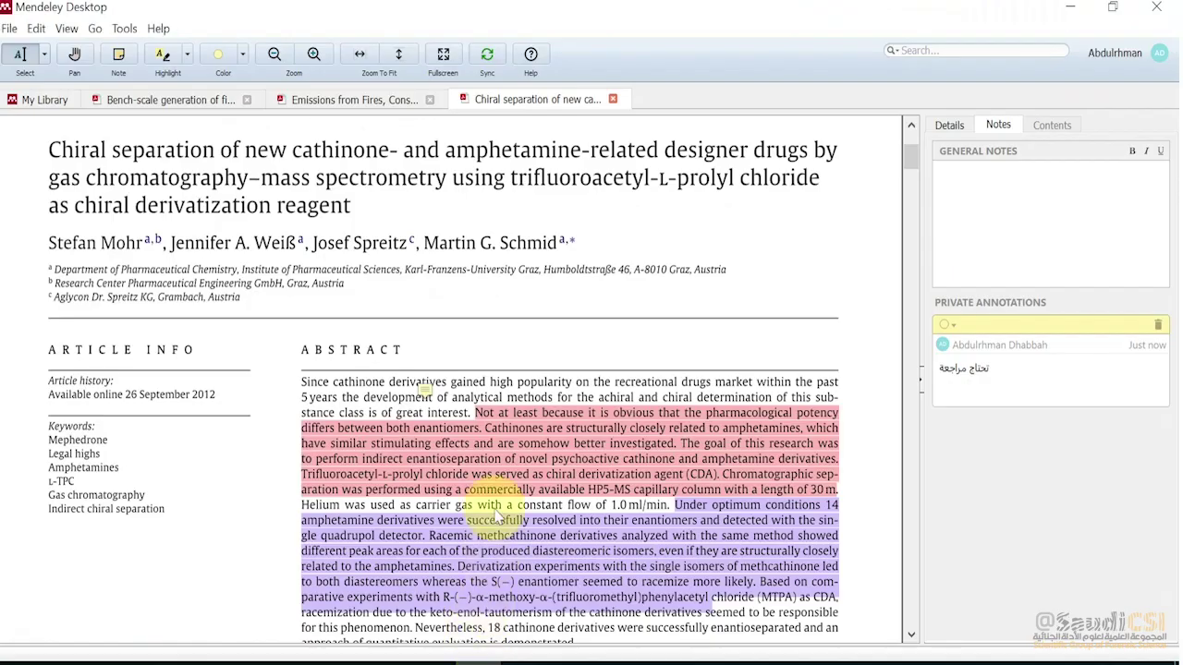
Sync the abstract's annotations from Mendeley Desktop and reload the article in Chrome's web viewer
mouse_move(487, 470)
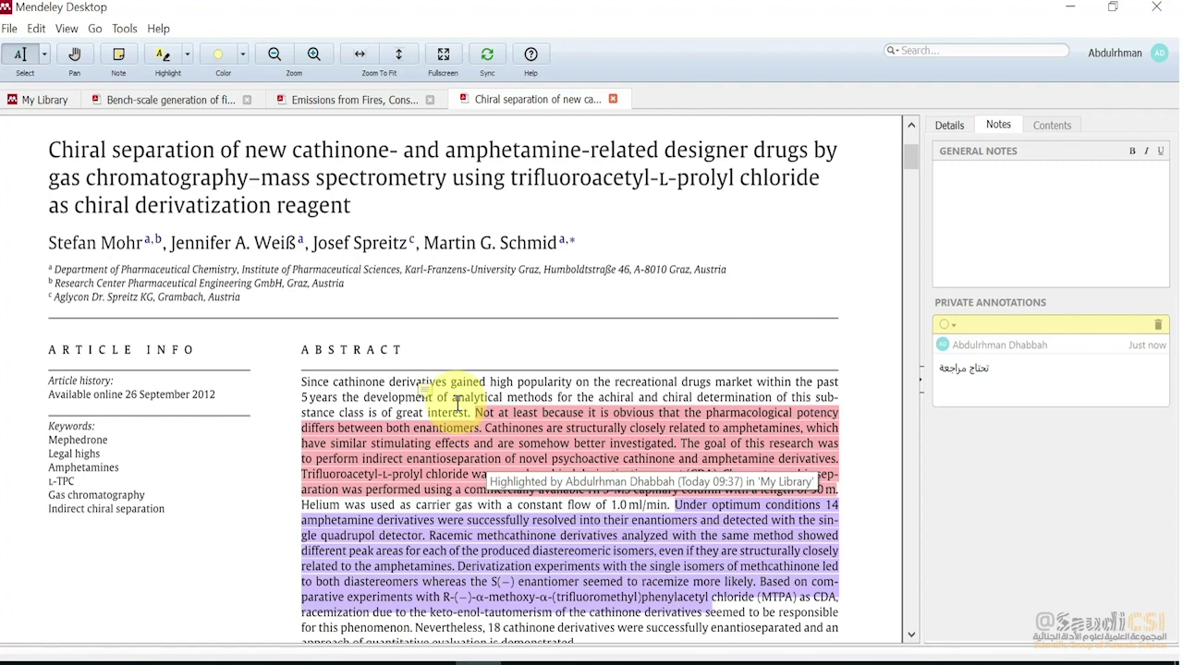
left_click(488, 57)
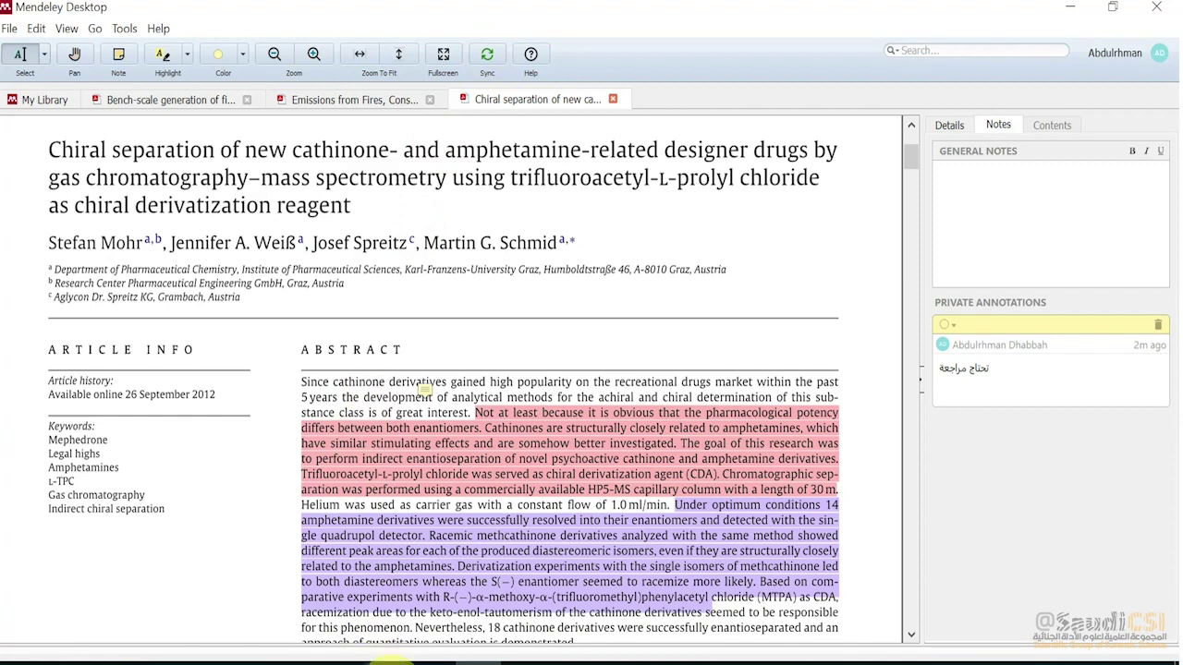
left_click(393, 658)
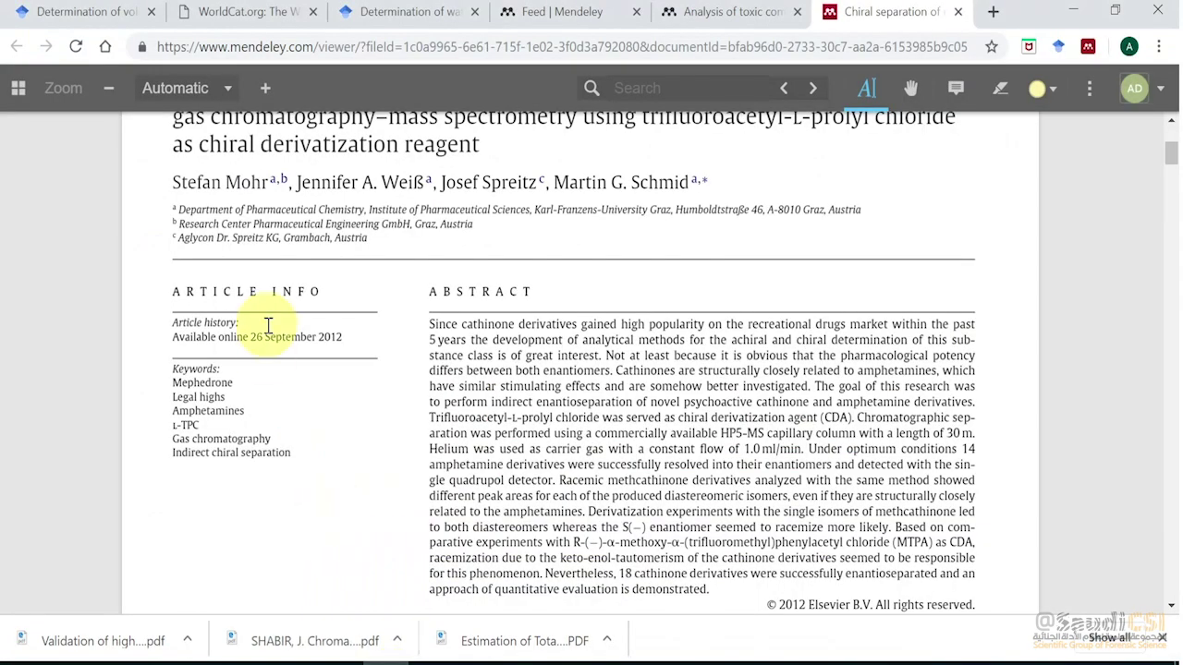
left_click(76, 46)
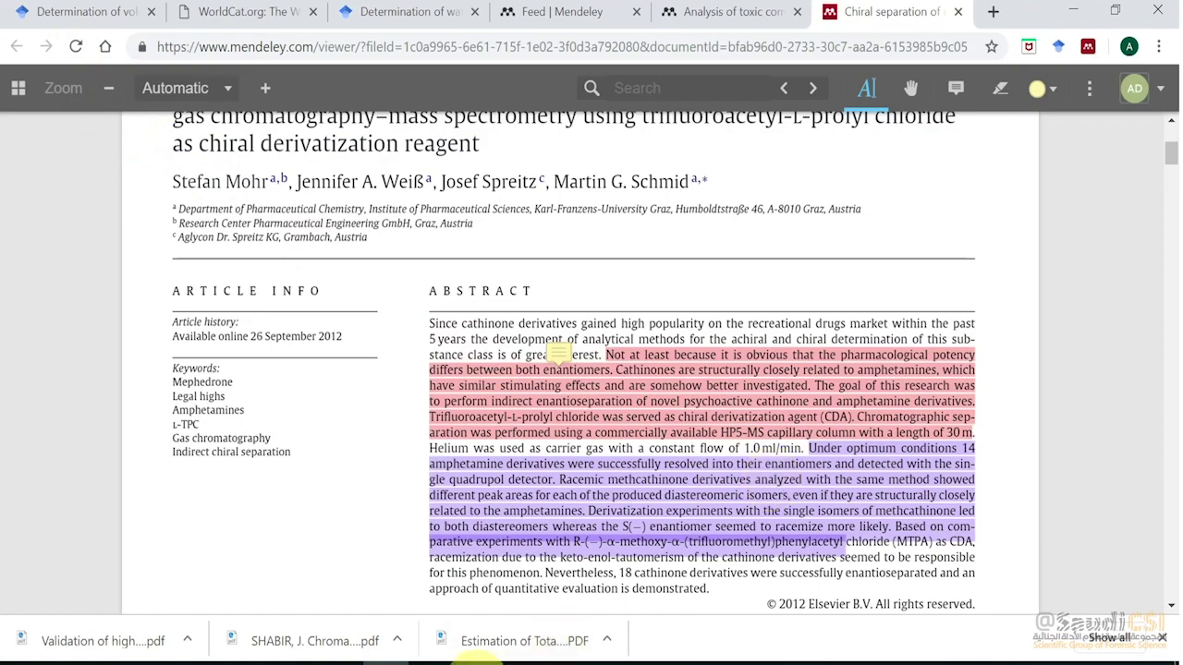
In Mendeley Desktop, highlight the Introduction text from "Originating from Israel" to "crystal meth" and change the highlight colour to red
left_click(478, 660)
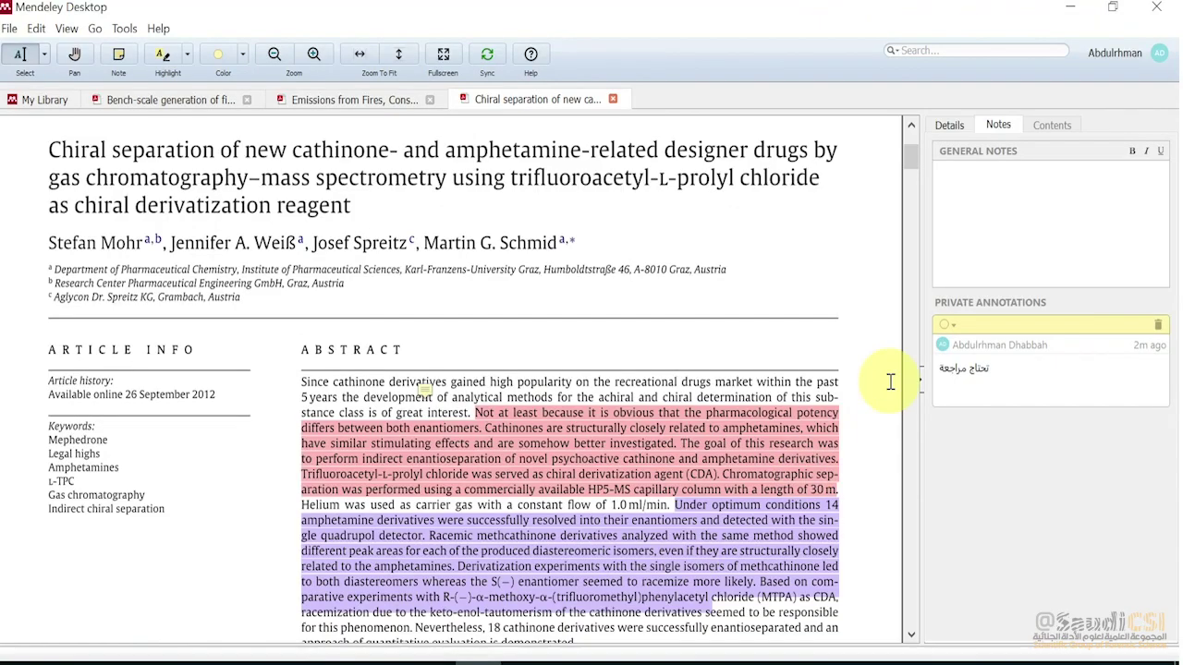
left_click_drag(911, 158, 912, 177)
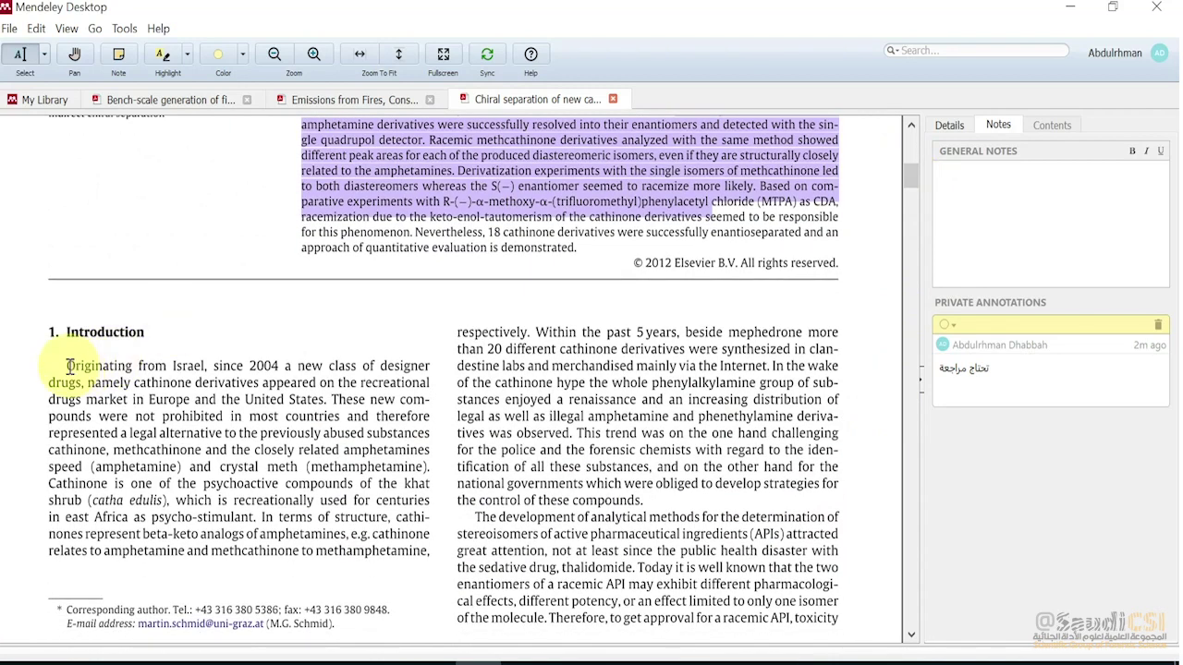
mouse_move(68, 366)
left_mouse_down()
mouse_move(282, 378)
mouse_move(319, 468)
left_mouse_up()
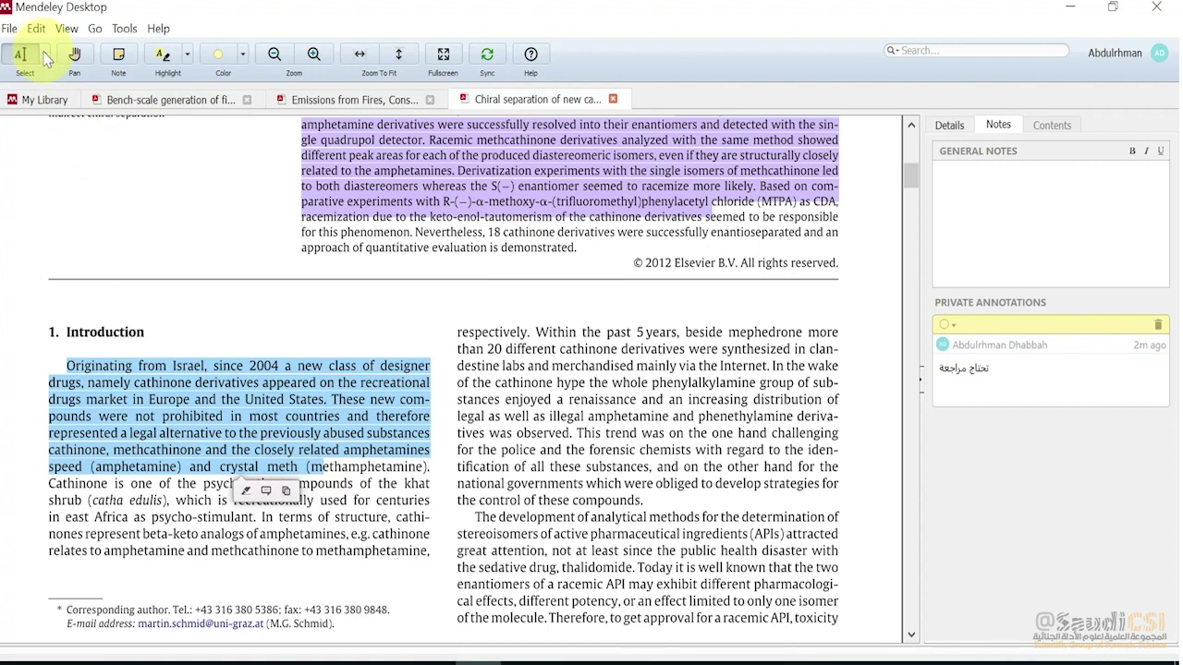
left_click(246, 490)
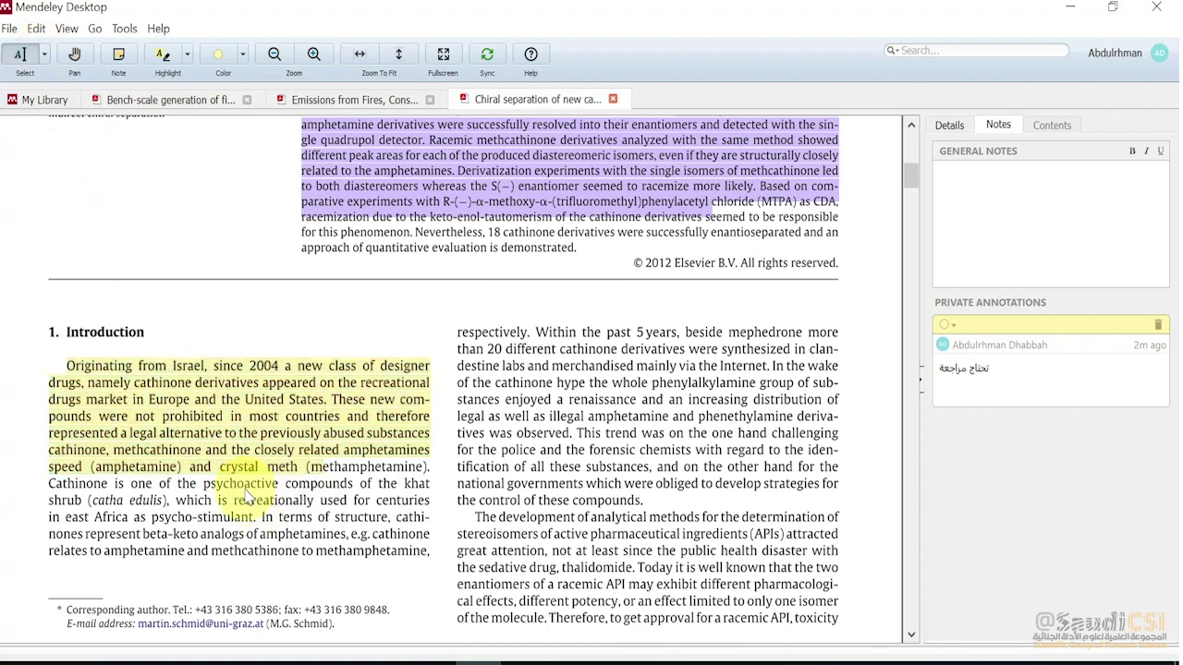
left_click(261, 458)
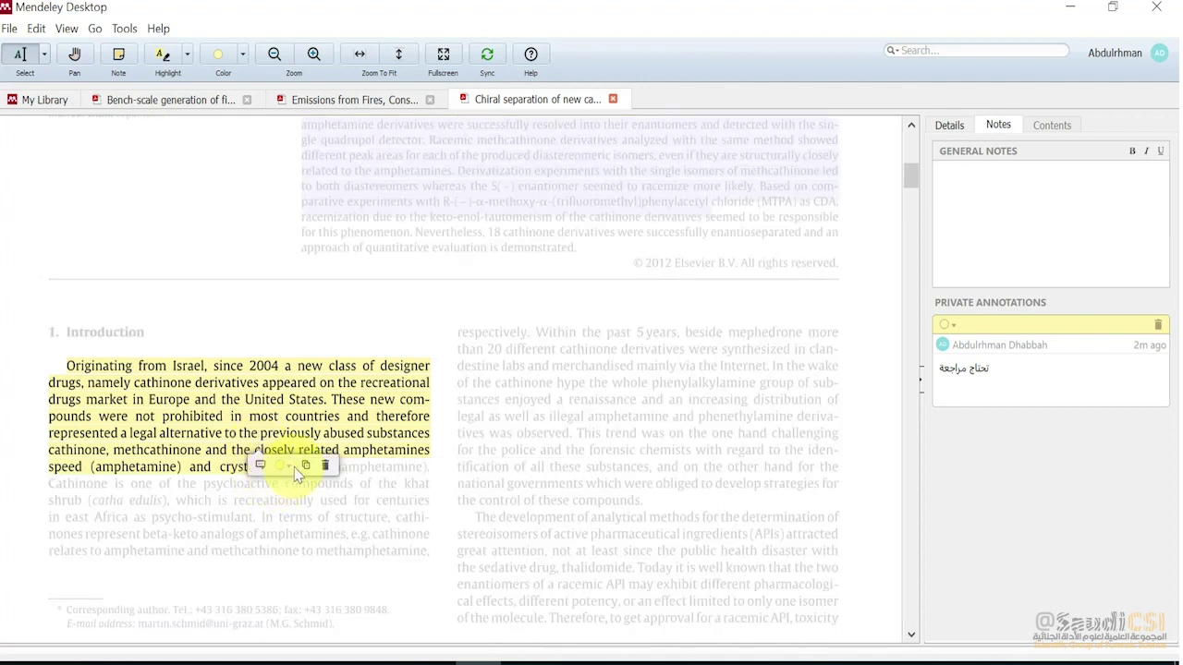
left_click(290, 470)
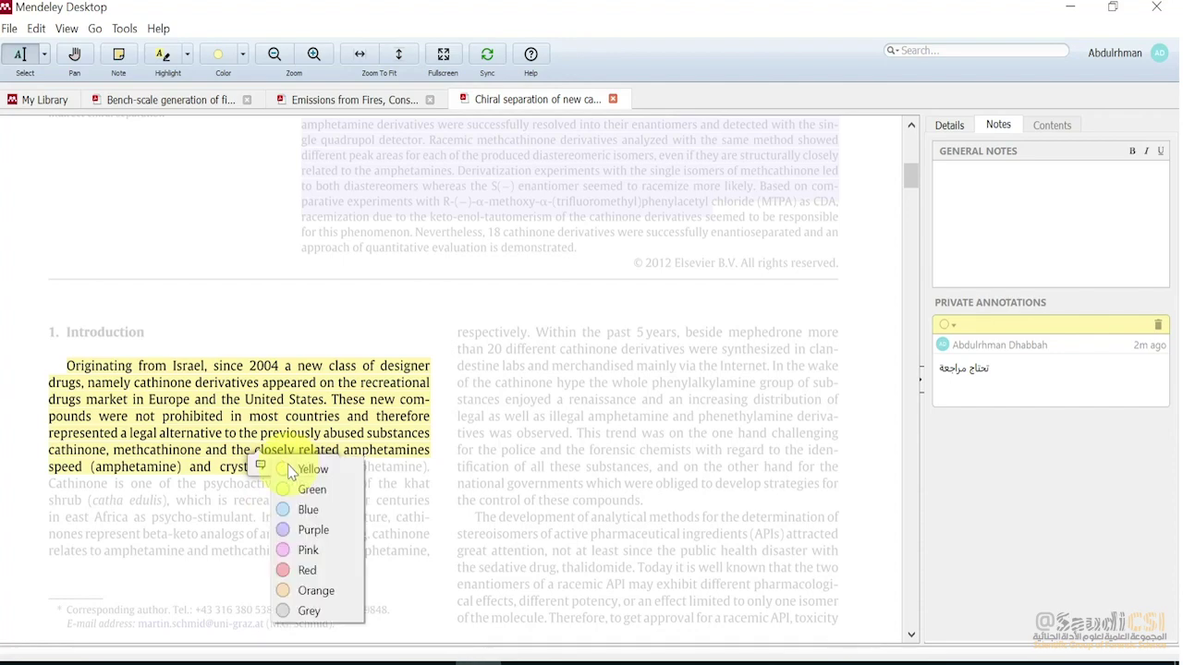
left_click(309, 571)
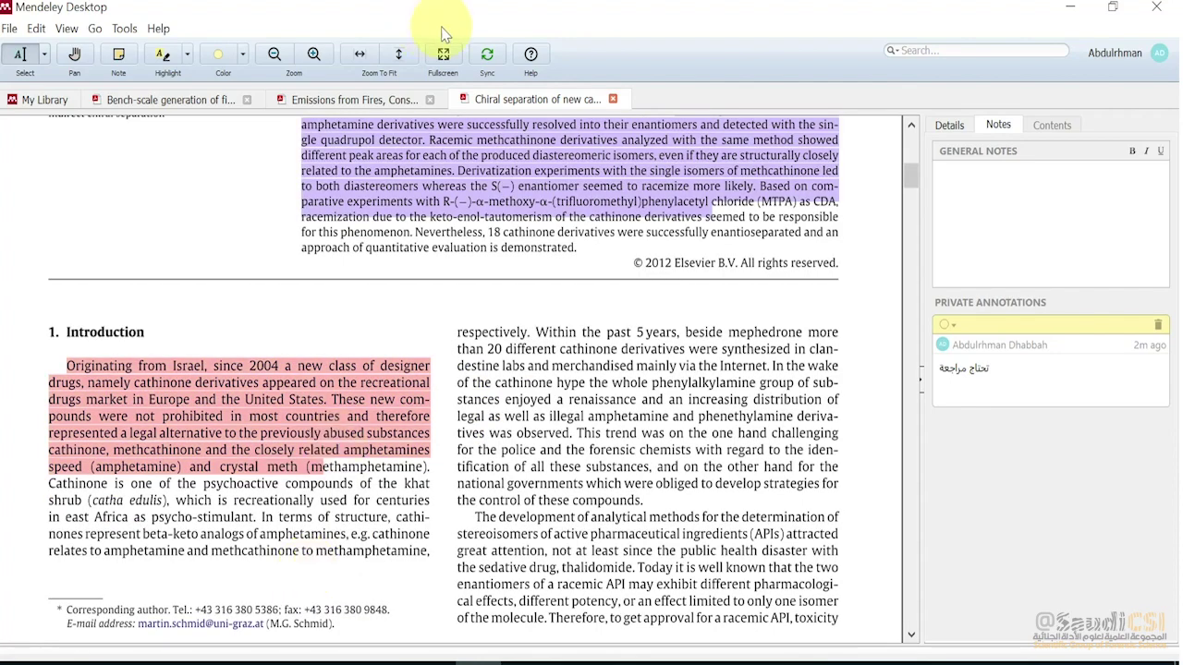
Sync the new Introduction highlight from Mendeley Desktop and reload the article's Introduction in Chrome's web viewer
left_click(489, 56)
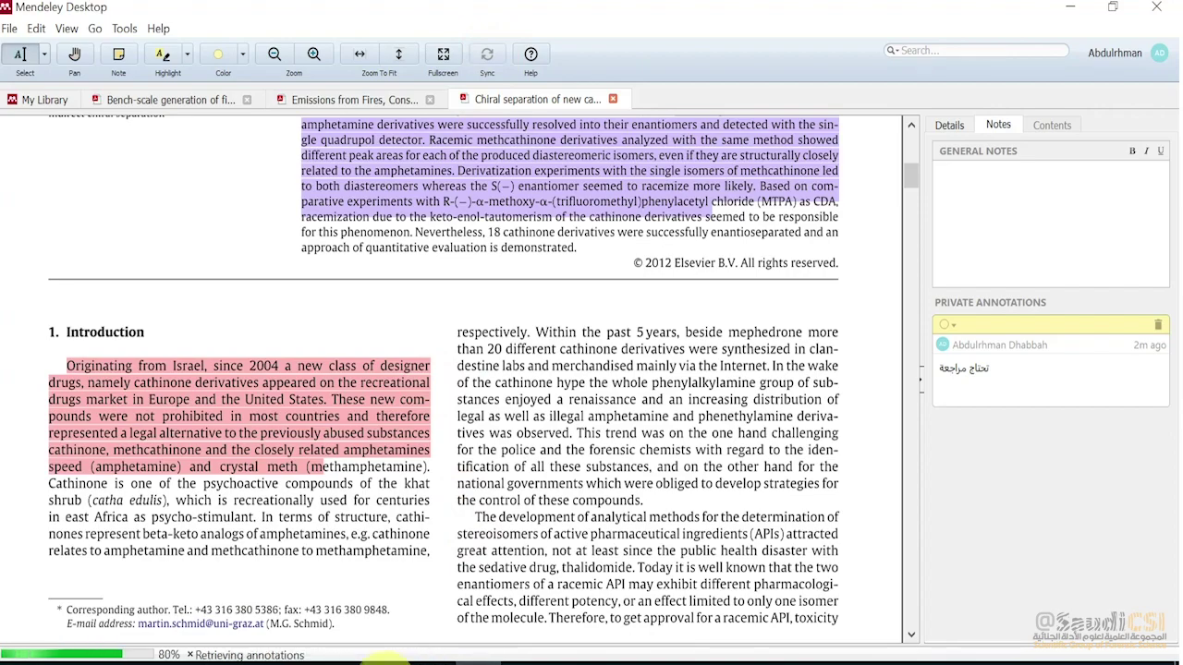
left_click(388, 658)
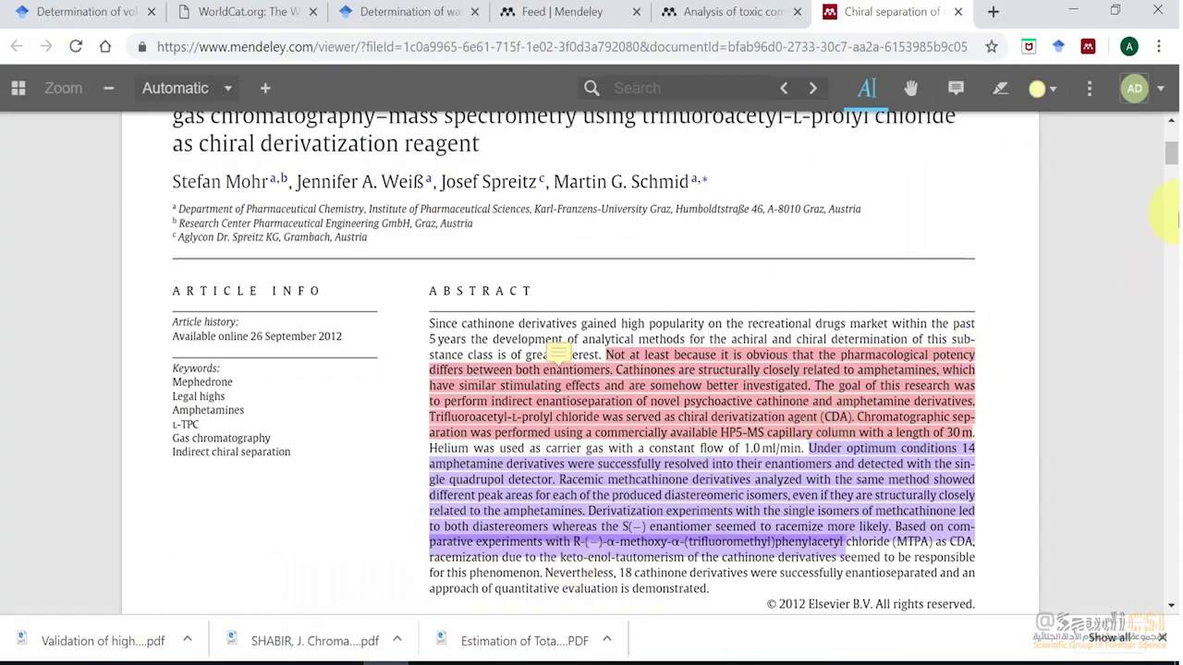
scroll(1170, 166, "down", 4)
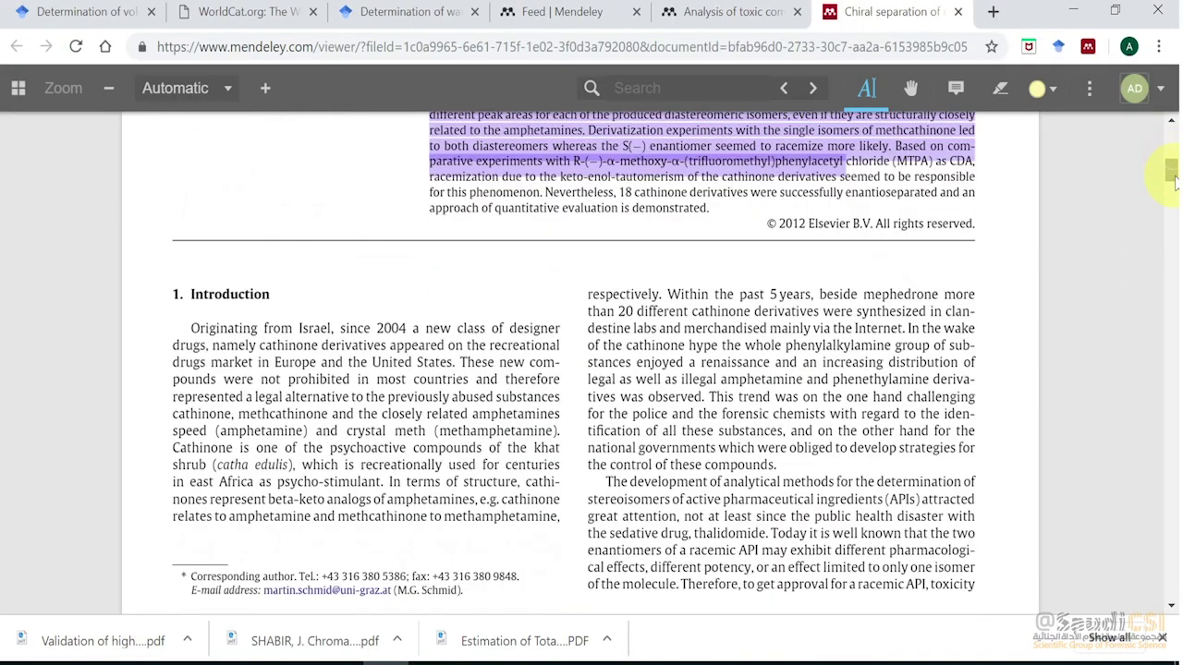
left_click(77, 48)
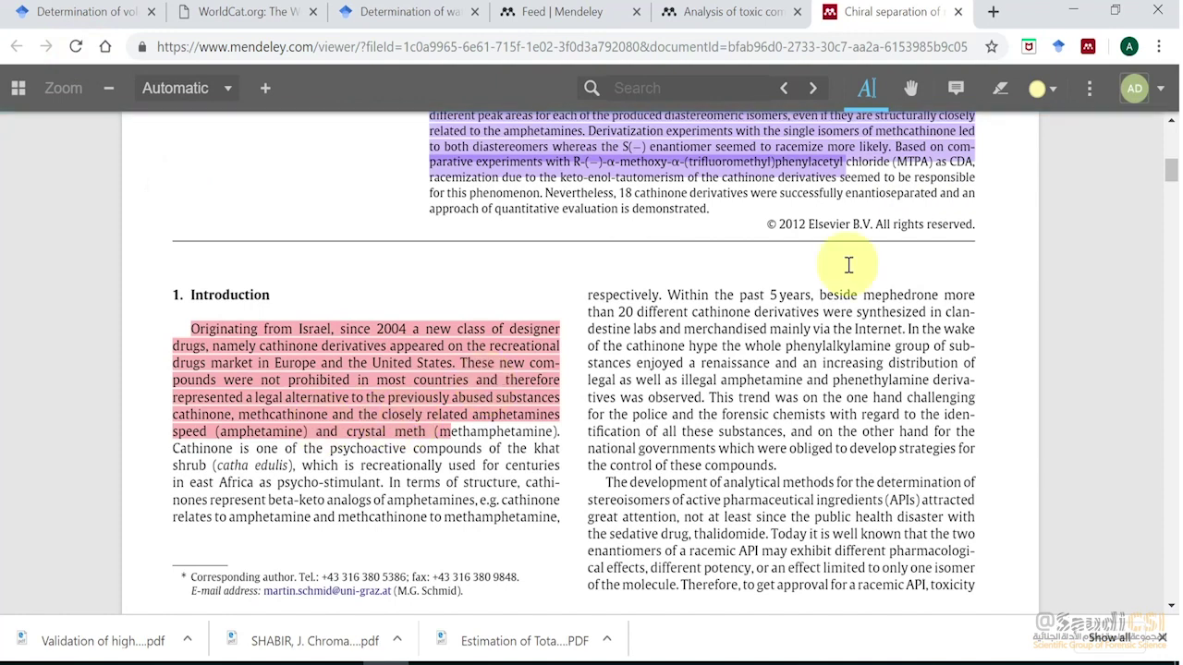
Add the sticky note "تحتاج شرح اضافي" near "cathinone hype" in the Introduction's second column in the web viewer
left_click(957, 92)
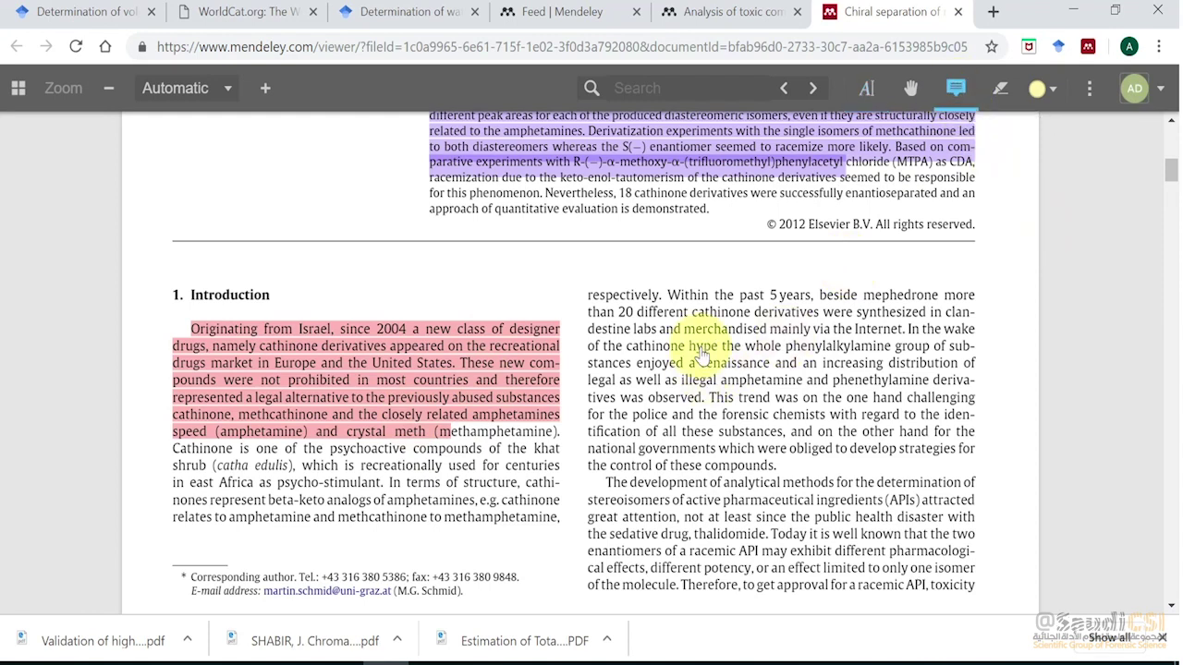
left_click(703, 357)
left_click(626, 390)
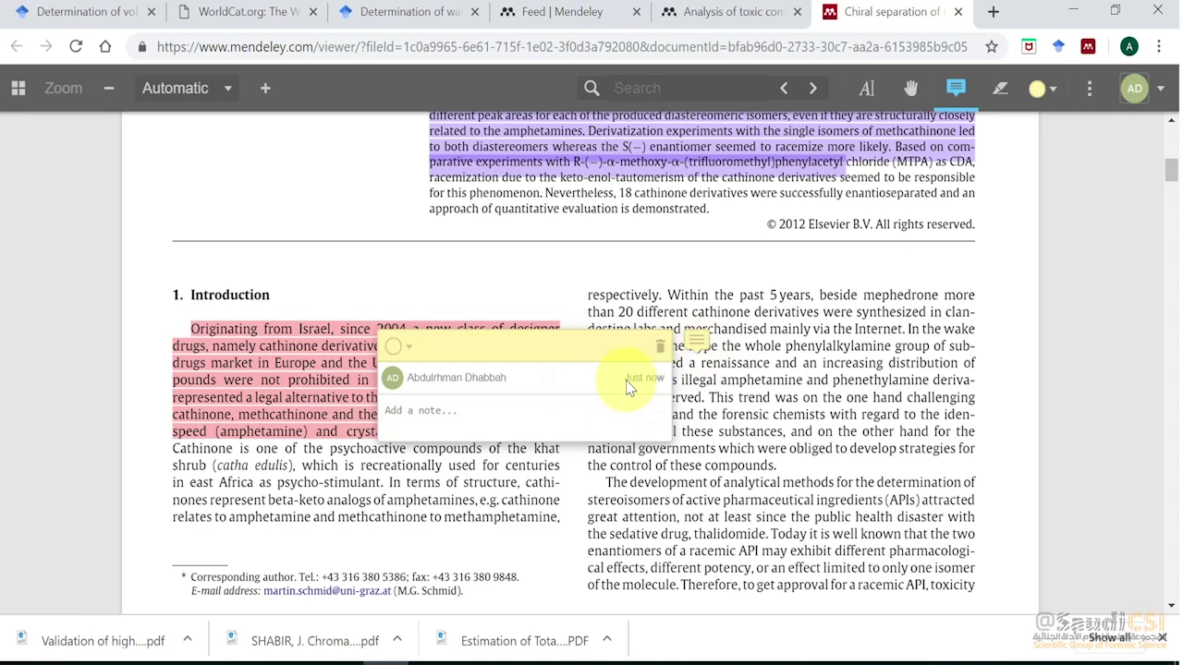
type("ب")
type("حتاج شرح اصناف")
left_click(806, 403)
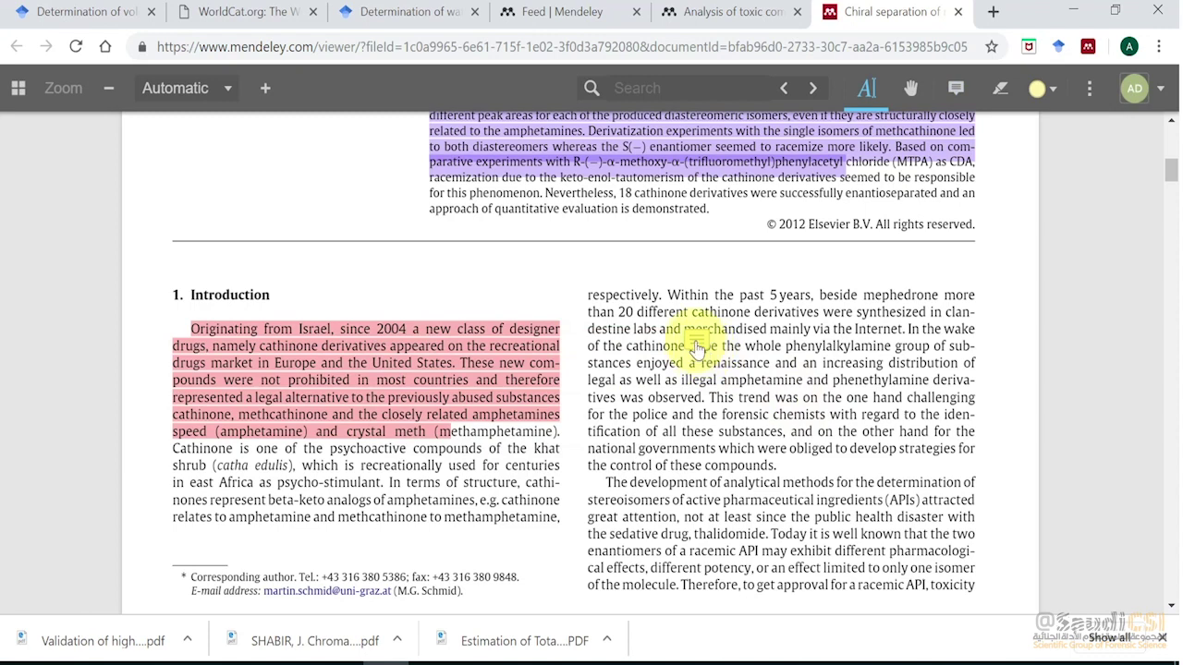
Reload the web viewer to check the saved note, then switch to Mendeley Desktop and sync the note into the article
left_click(75, 46)
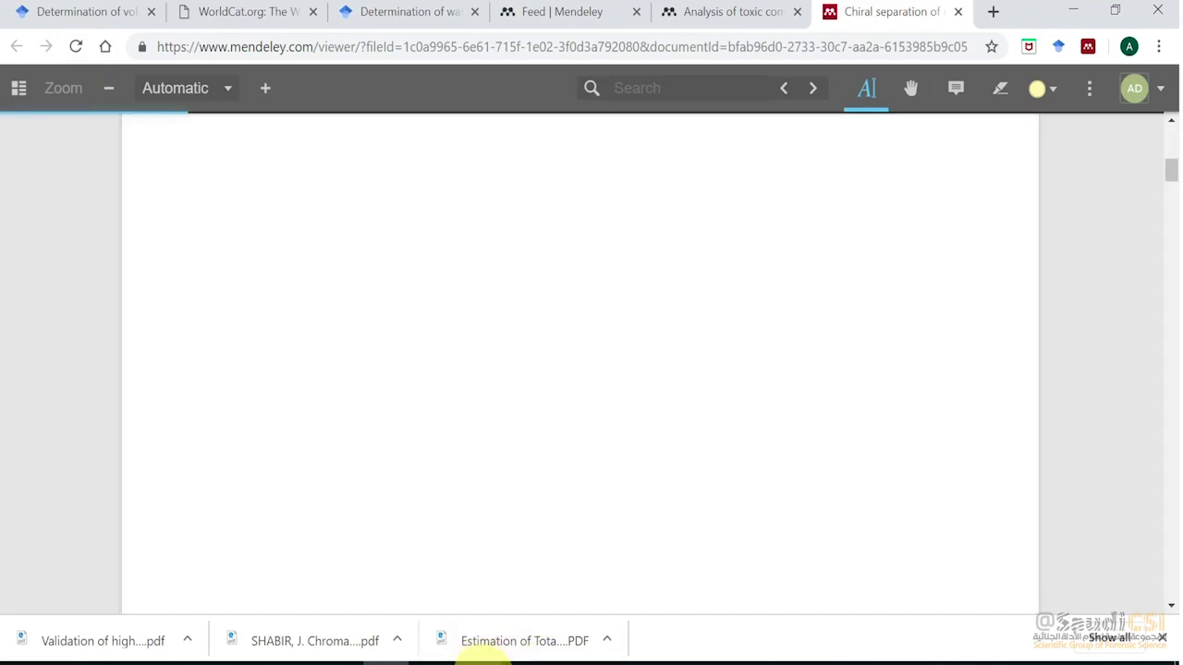
mouse_move(479, 658)
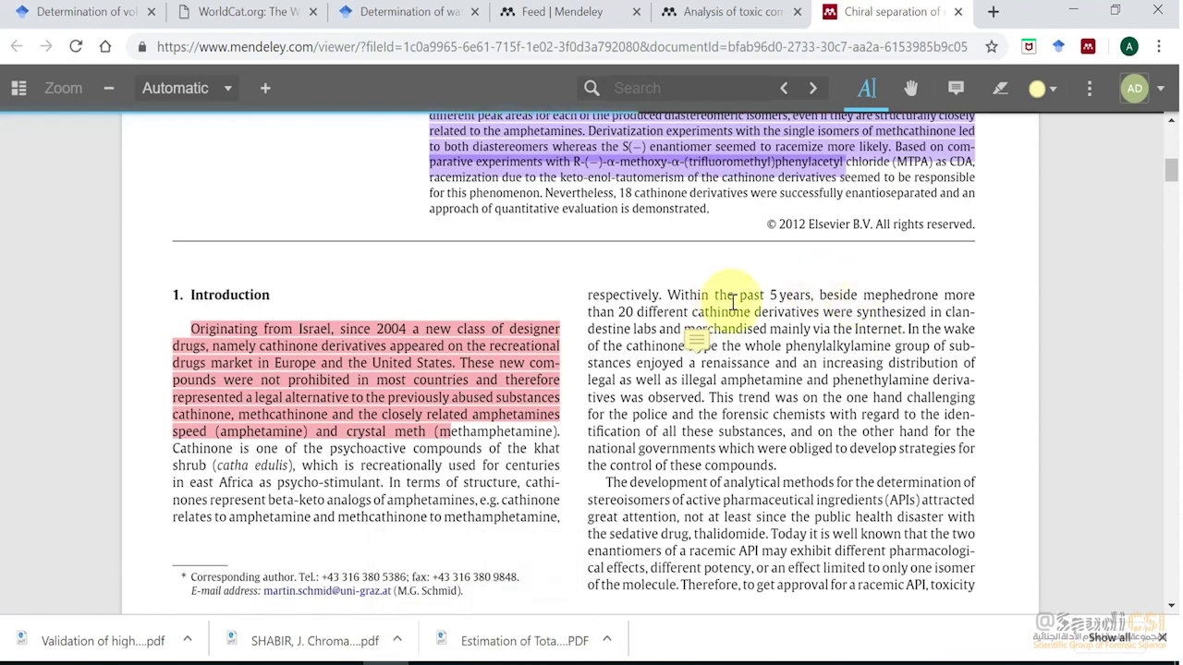
left_click(479, 658)
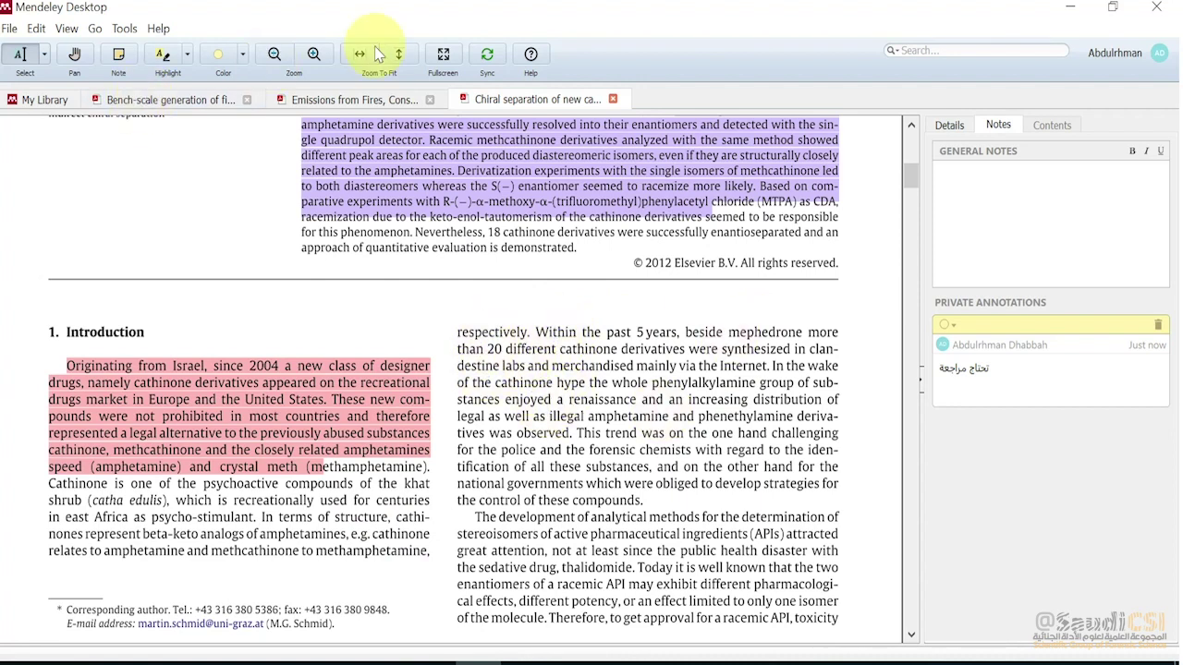
left_click(487, 55)
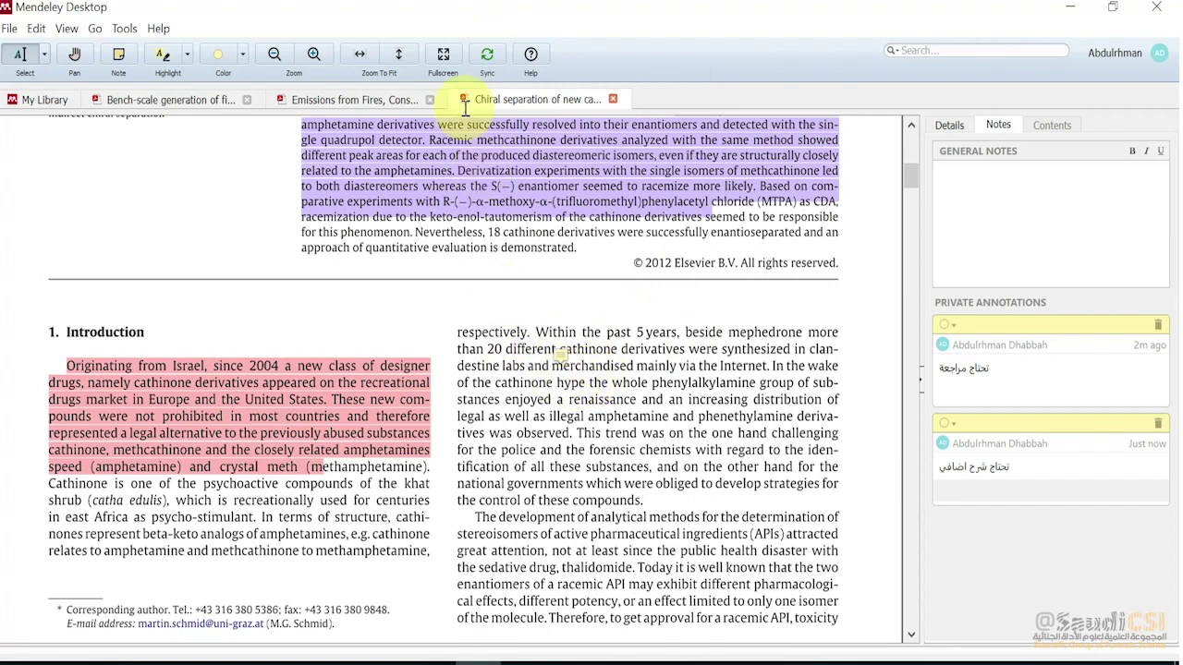
Show the article in fullscreen mode, hide the notes pane and return to the annotated abstract
left_click(444, 63)
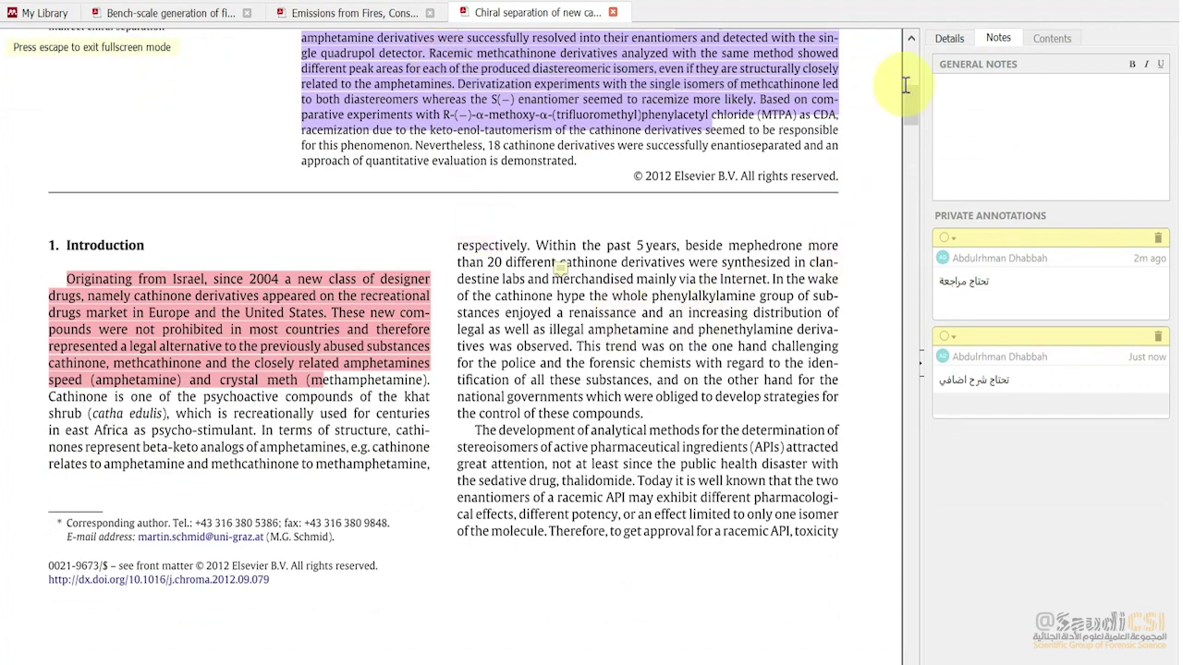
left_click(922, 365)
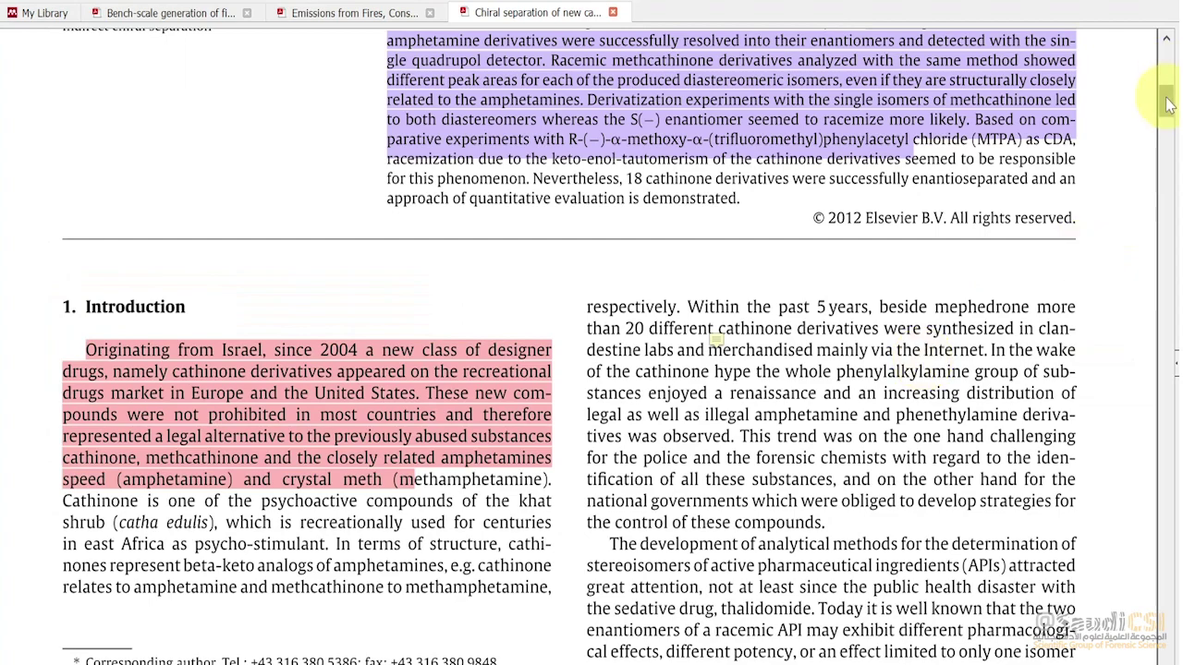
left_click_drag(1165, 98, 1169, 81)
scroll(1168, 81, "down", 2)
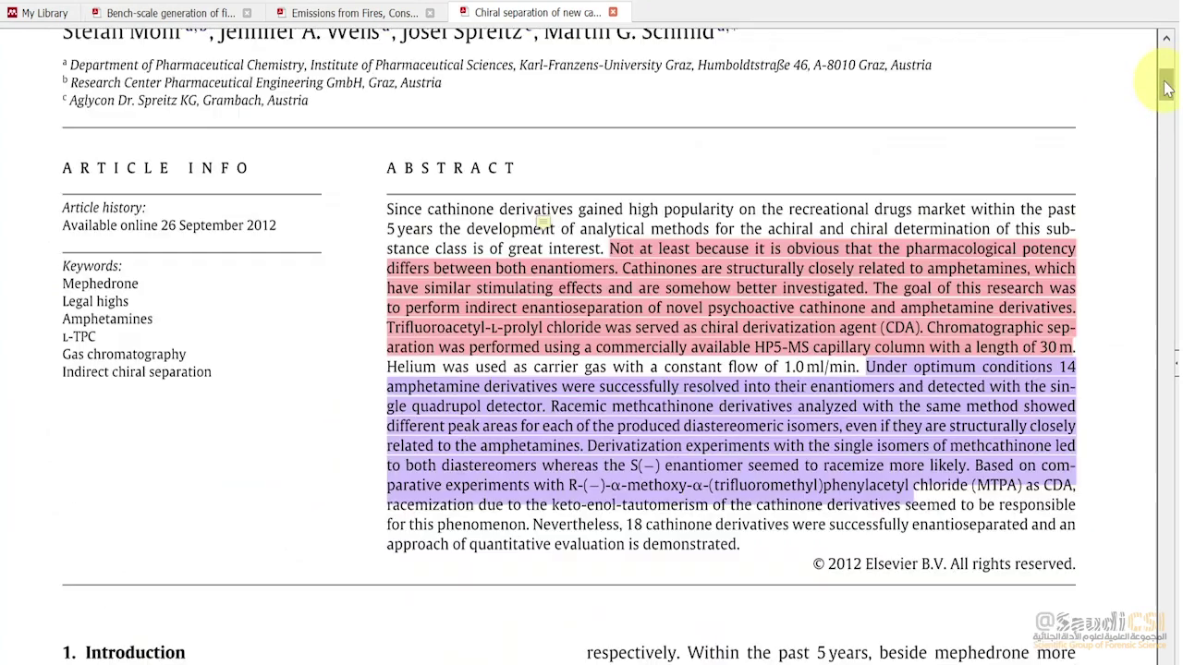
Exit fullscreen mode, pan the article page down at the abstract and select the abstract's red highlight
key("Escape")
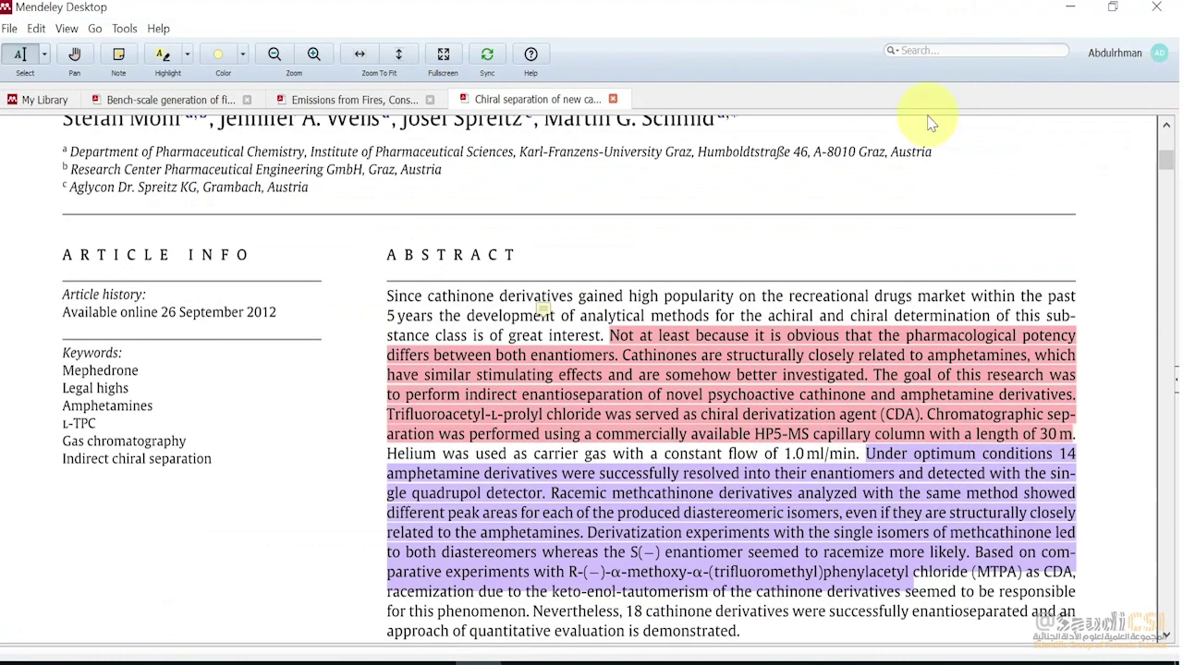
left_click(75, 58)
mouse_move(584, 324)
left_mouse_down()
mouse_move(626, 580)
mouse_move(623, 361)
left_mouse_up()
left_click(623, 361)
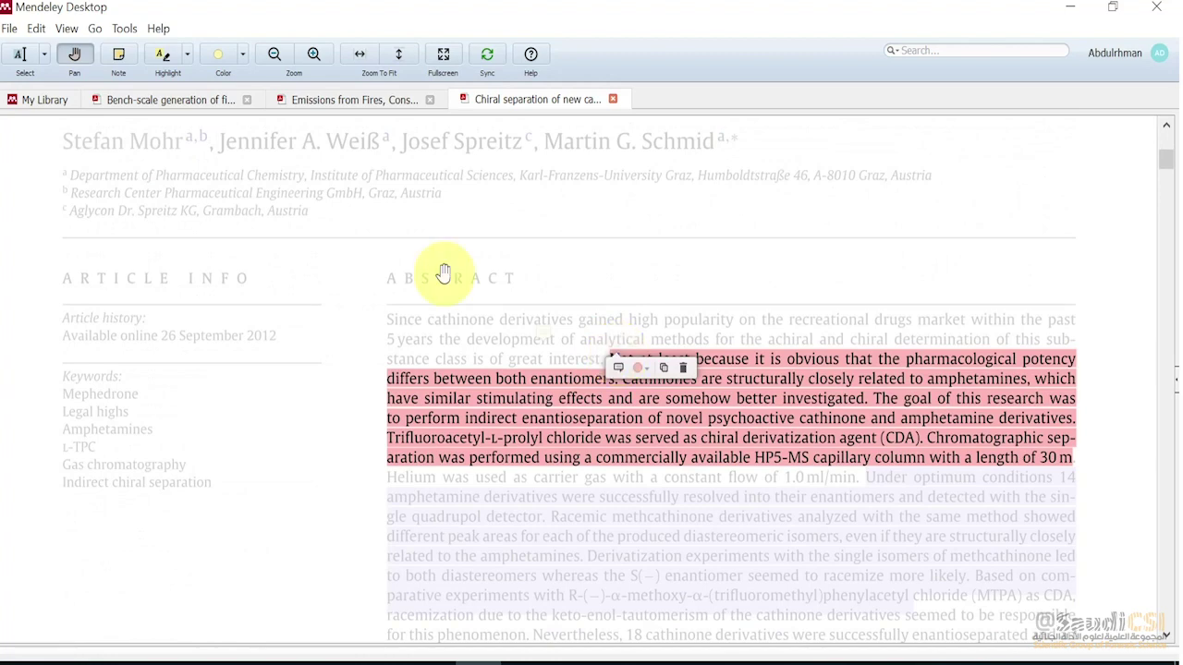
Review the highlight types and annotation colours, and try the zoom out, zoom in, fit-to-width and fit-to-height views, ending at page width
left_click(188, 57)
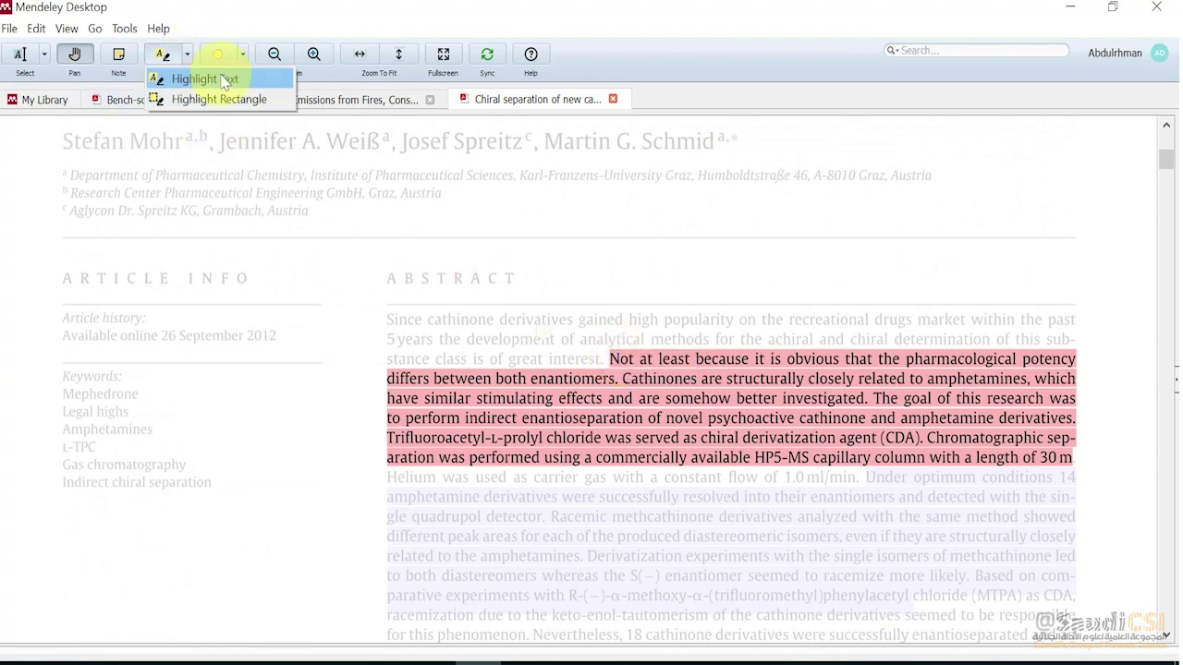
left_click(243, 56)
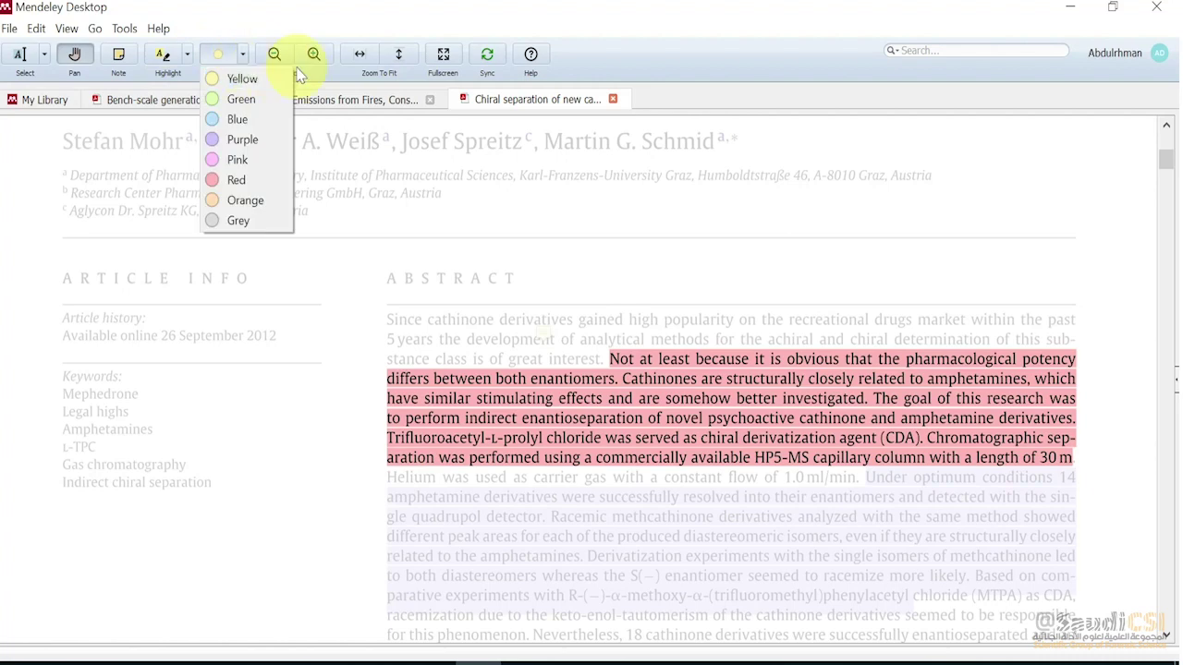
left_click(274, 55)
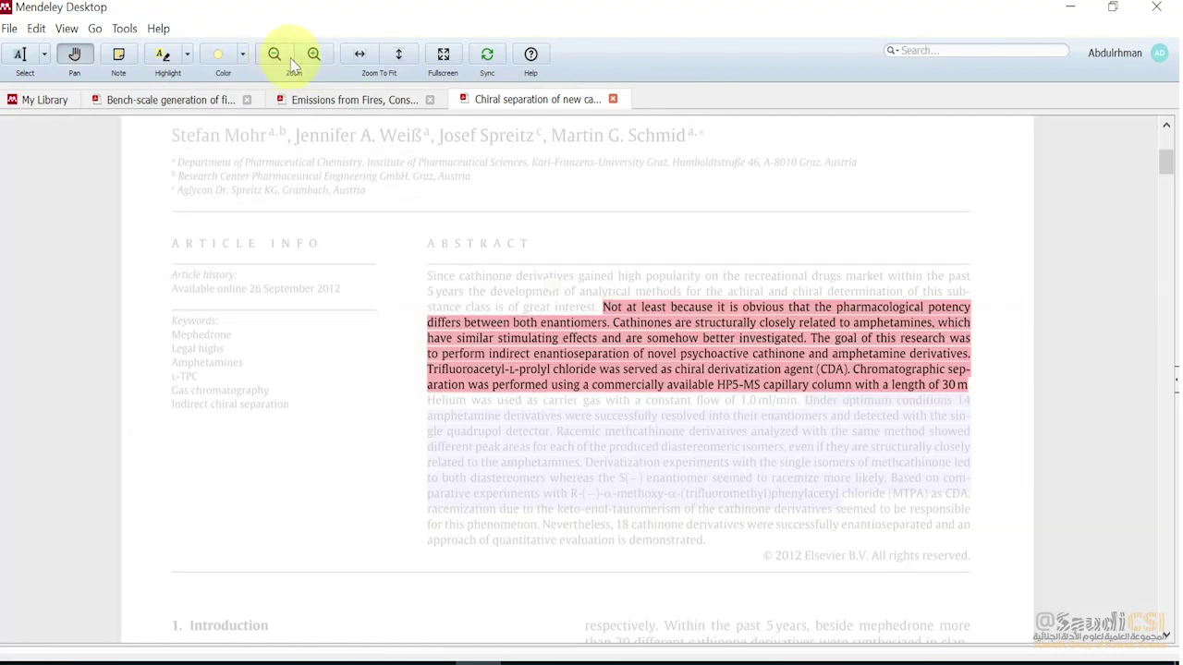
left_click(314, 59)
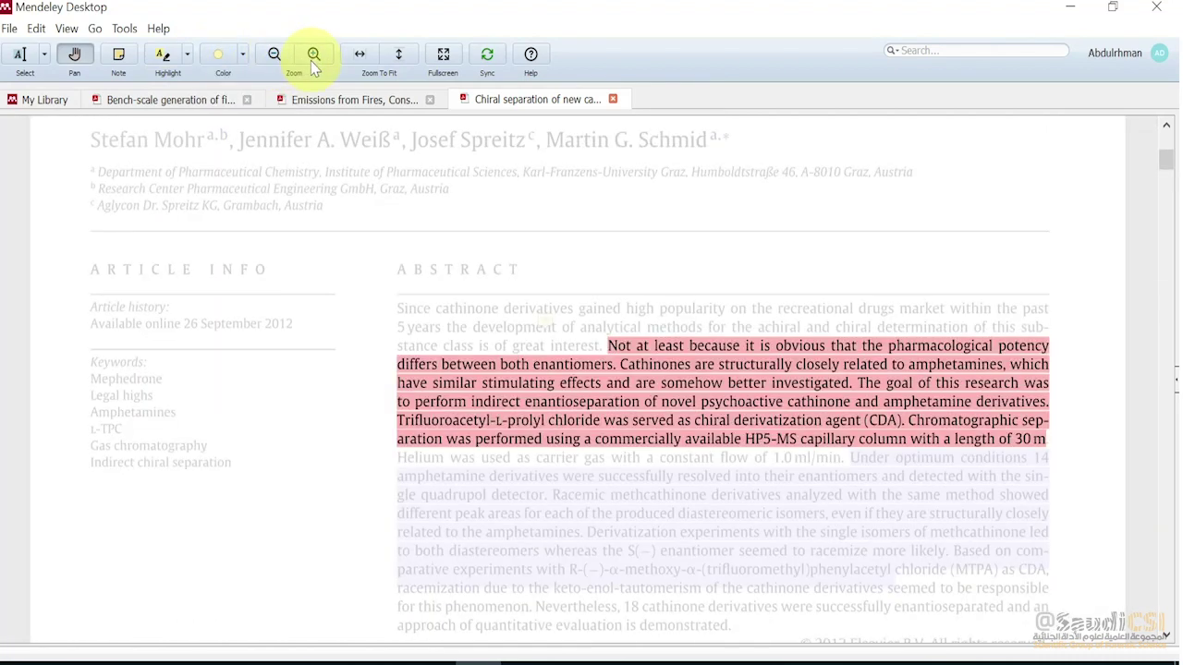
left_click(361, 57)
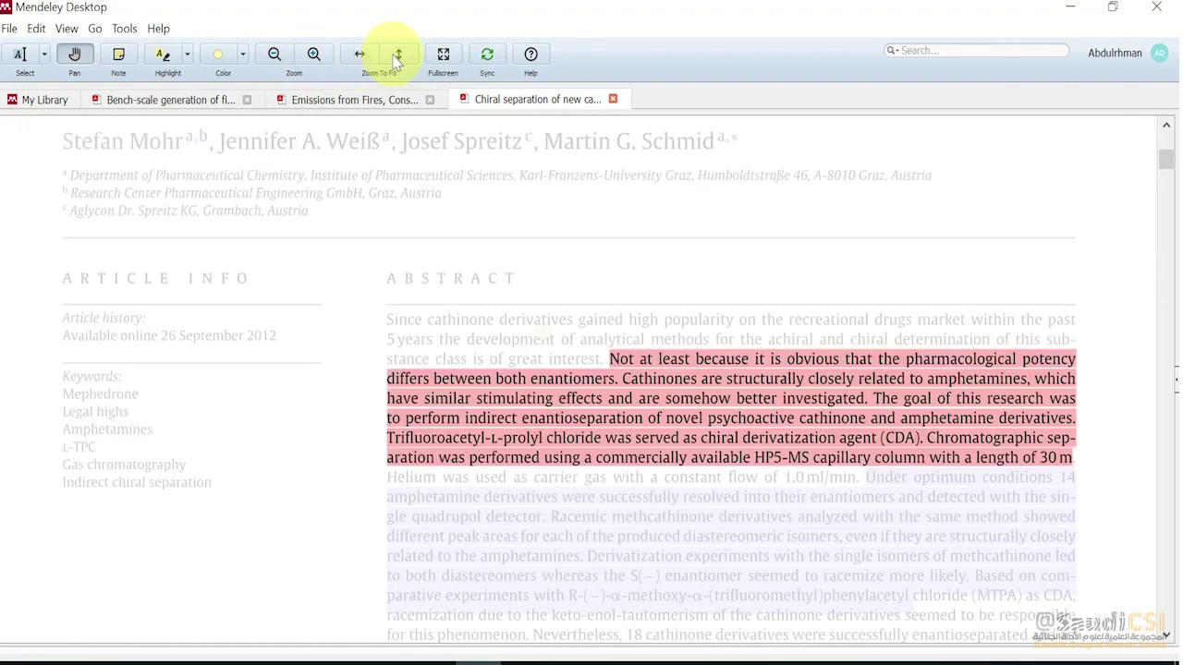
left_click(399, 58)
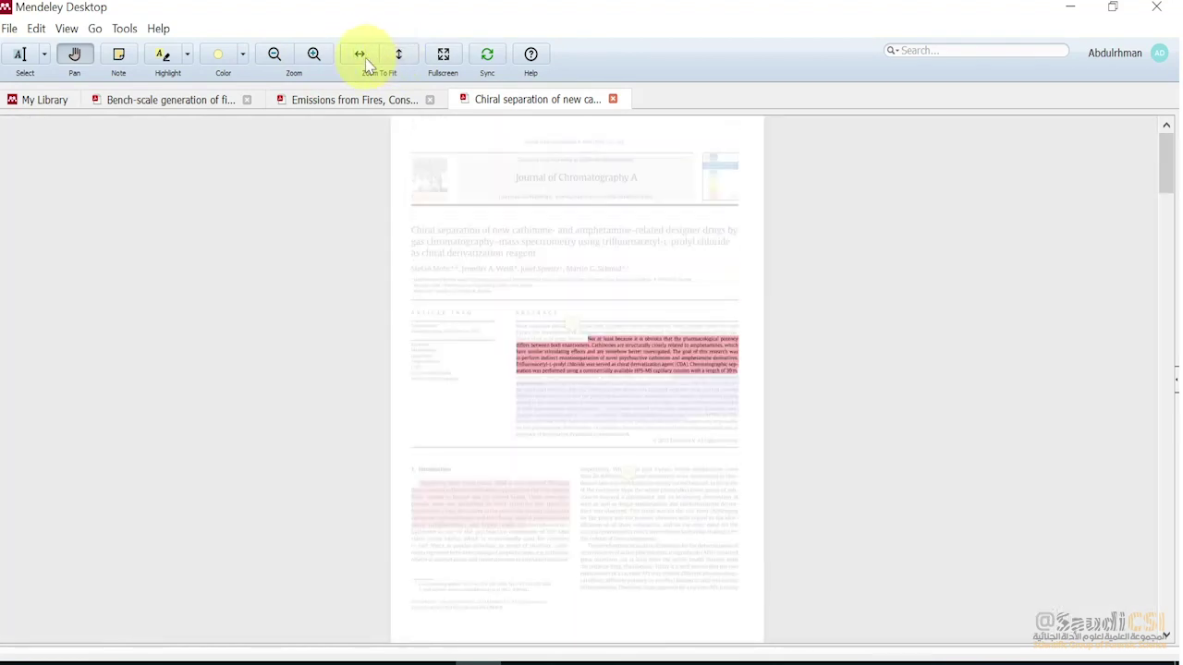
left_click(360, 58)
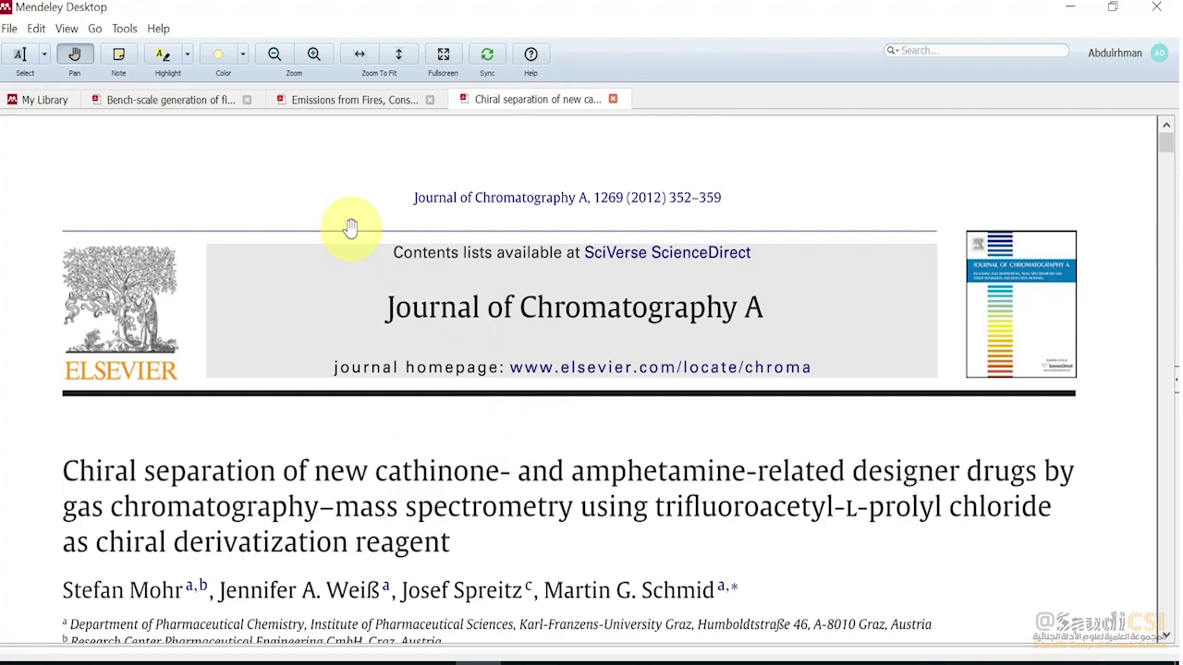
Return to My Library, show the document details pane and browse the Test and Analysis of toxic components folders
left_click(42, 101)
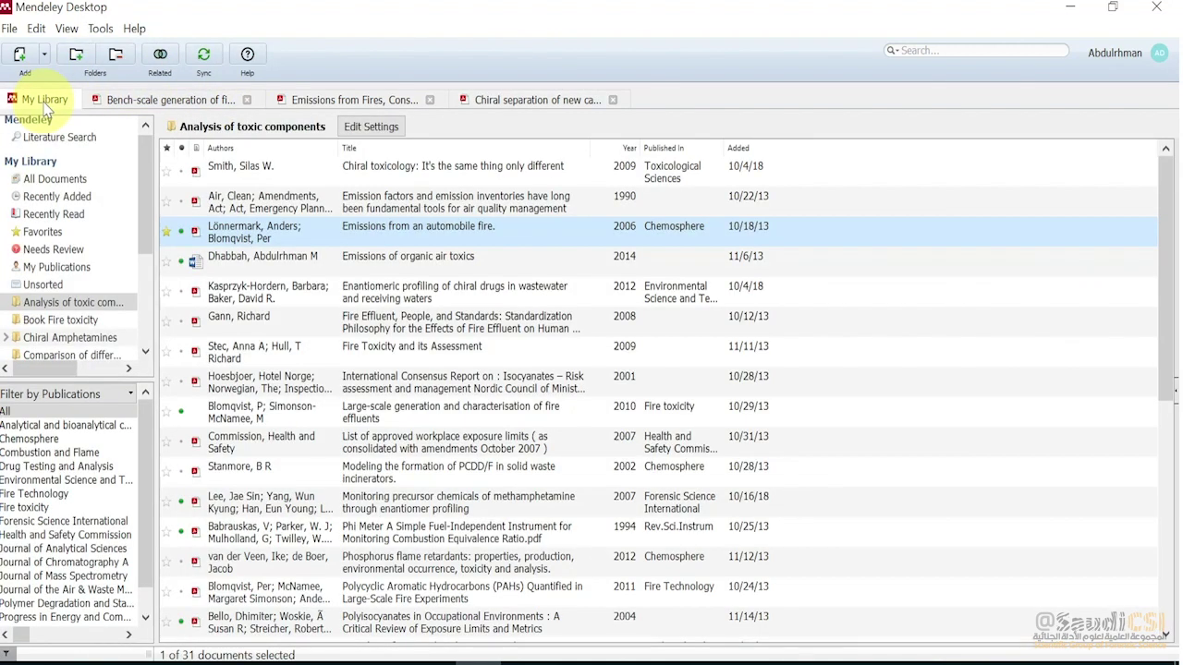
left_click_drag(147, 187, 150, 255)
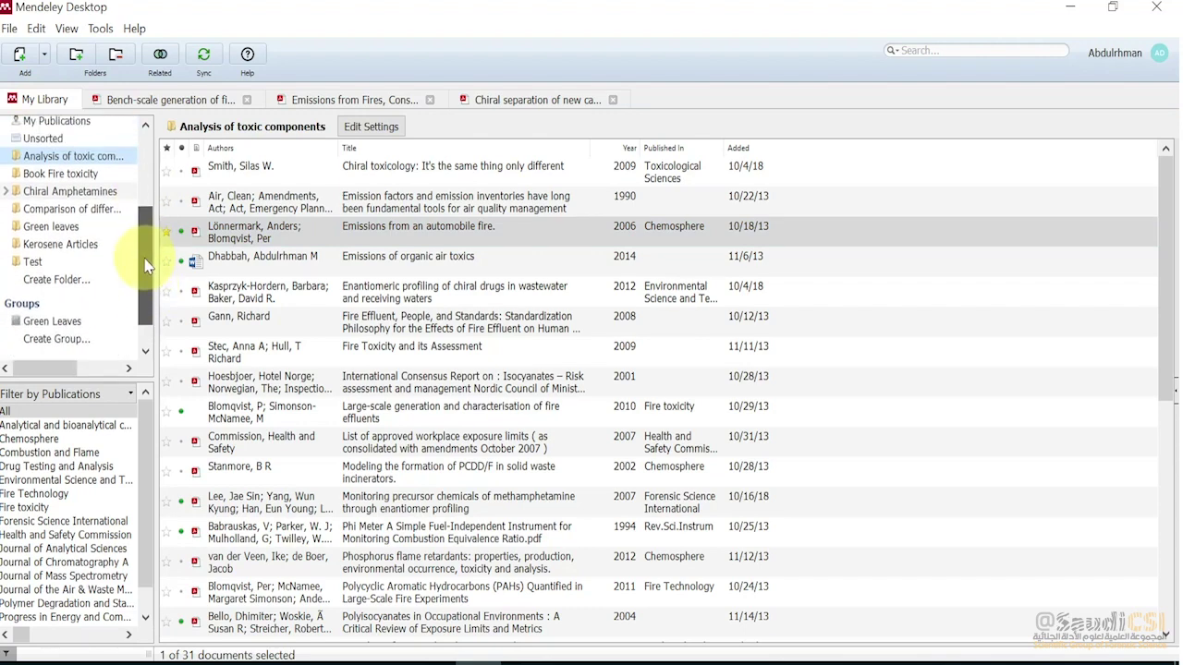
left_click(1174, 396)
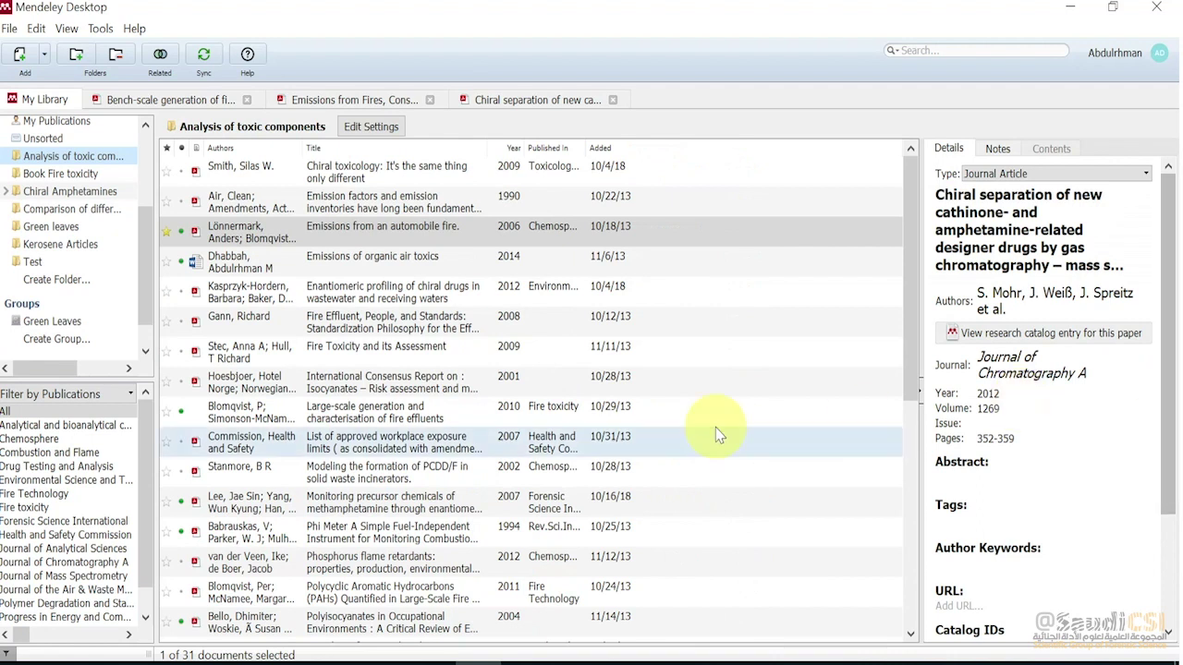
double_click(70, 164)
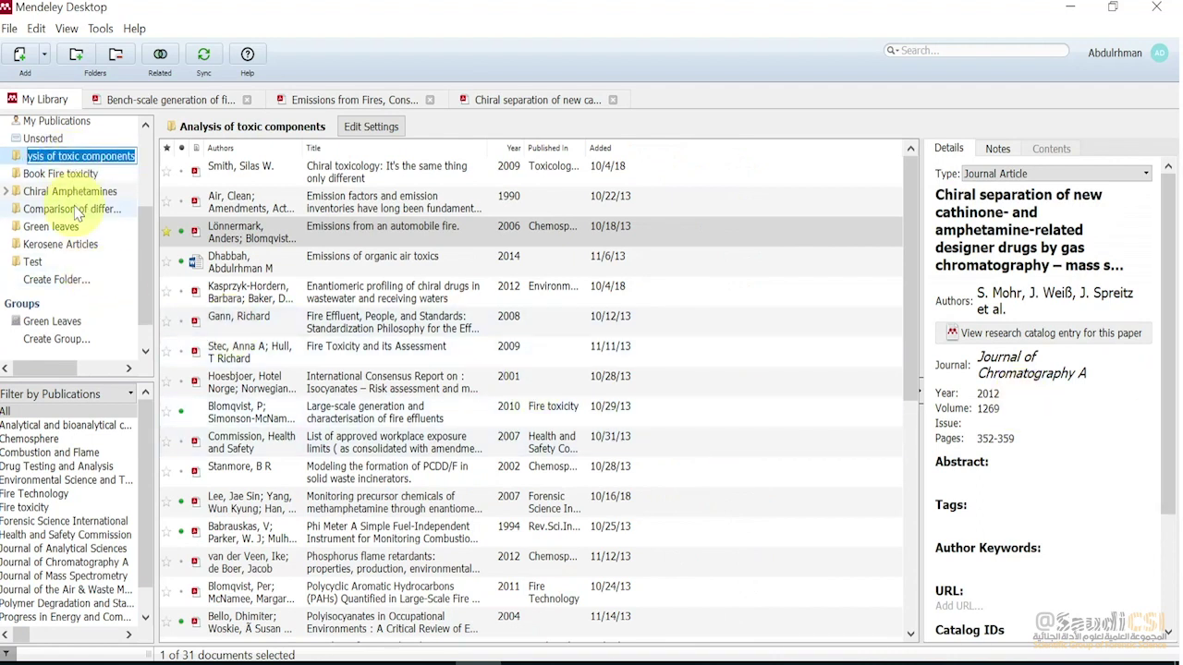
left_click(33, 262)
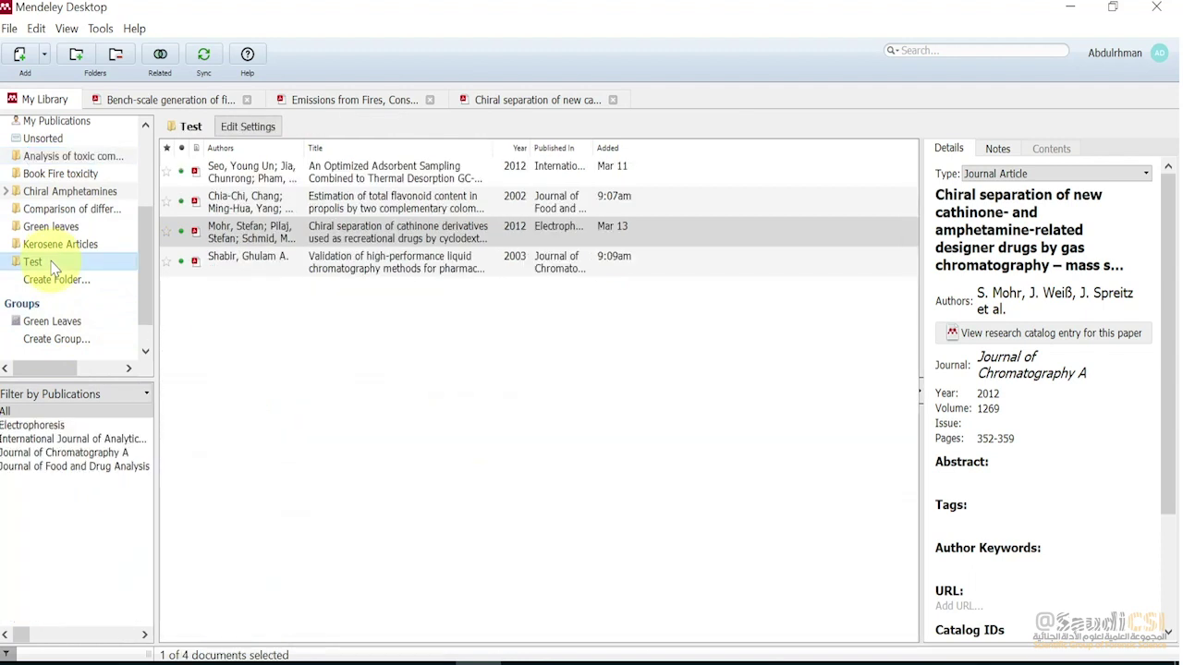
left_click_drag(144, 250, 138, 203)
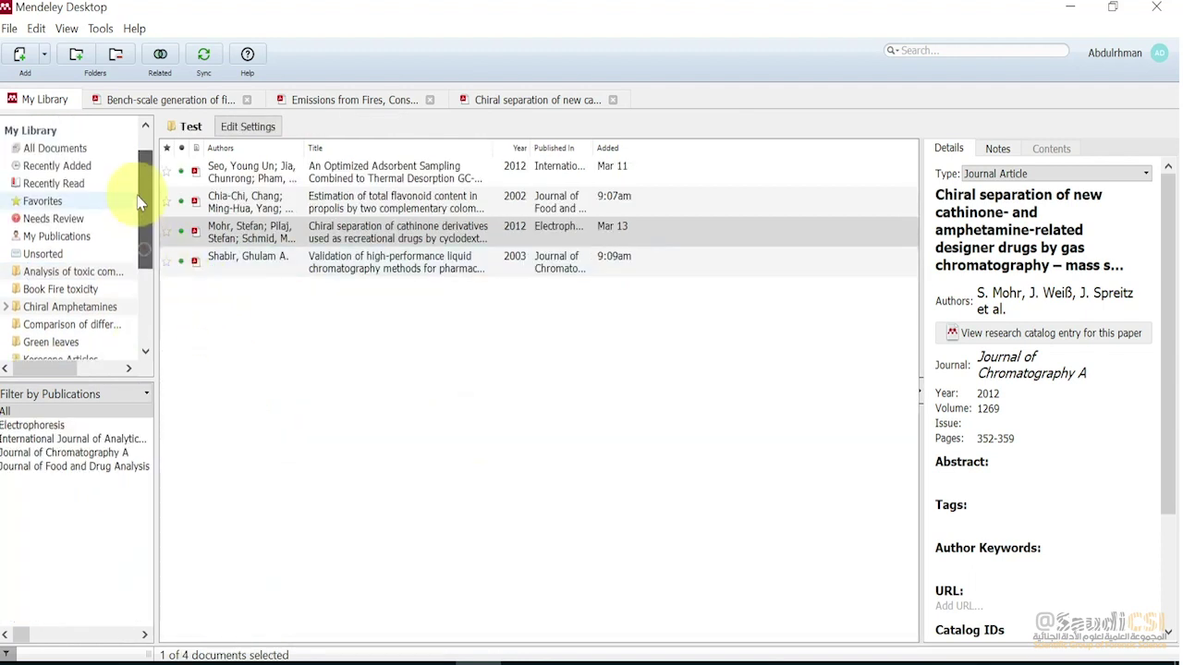
left_click(93, 276)
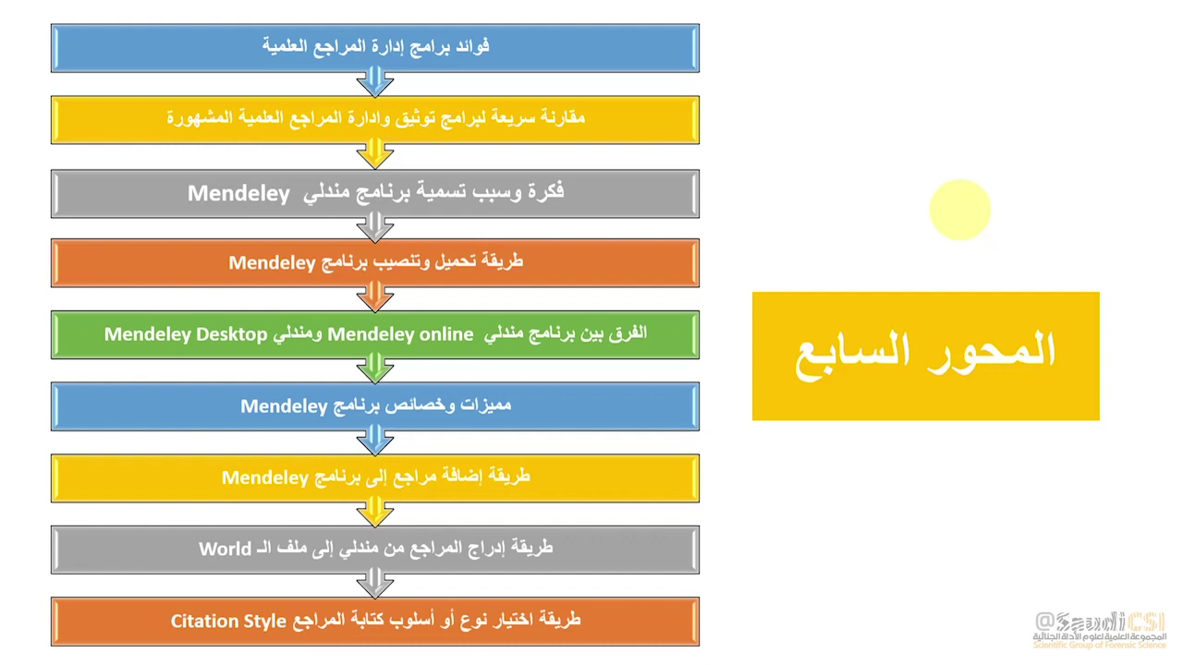
left_click(908, 476)
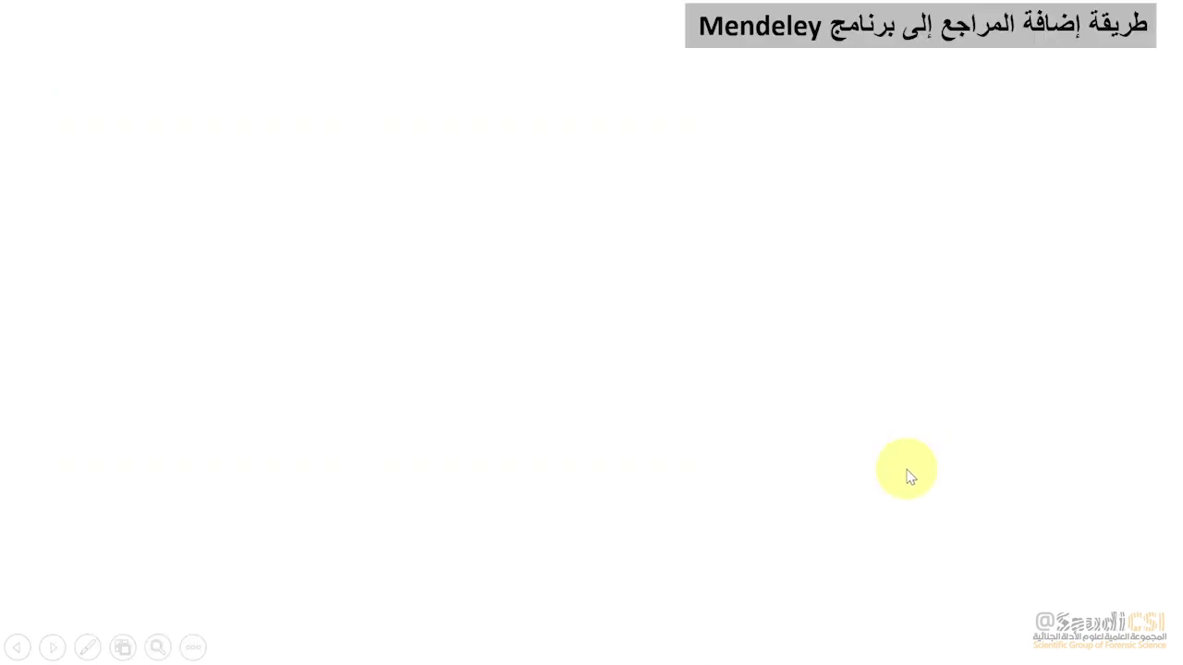
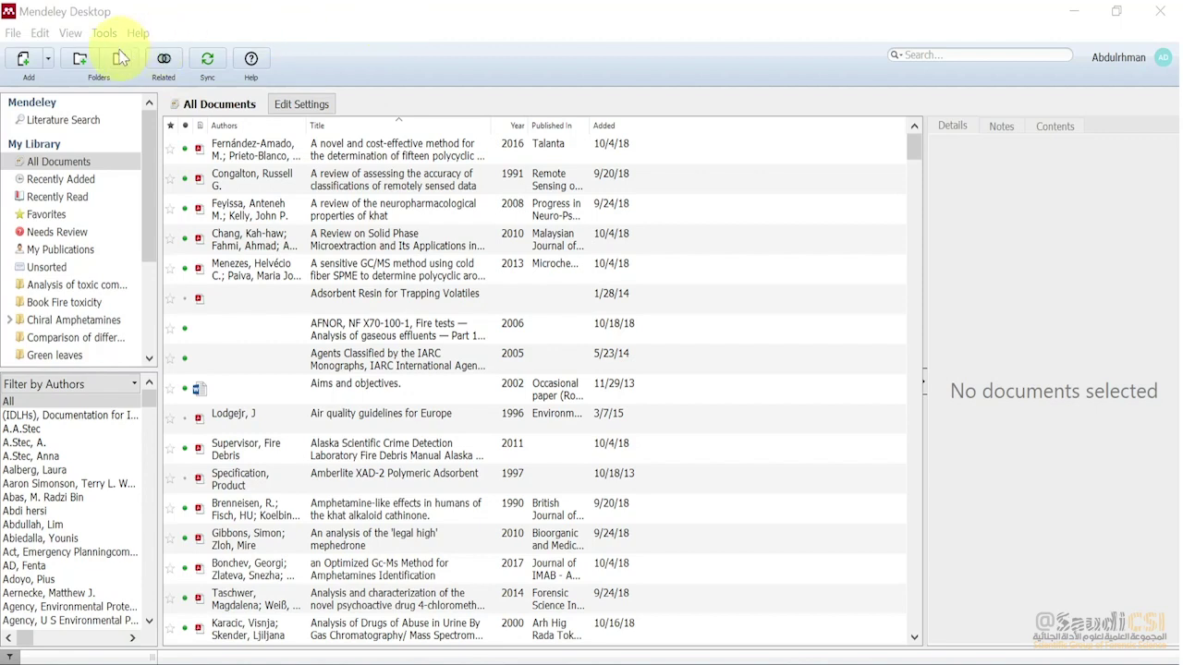
Add the PDF "An Optimized Adsorbent Sampling Combined to Thermal Desorption GC-MS" from the Desktop to the library's All Documents
left_click(48, 60)
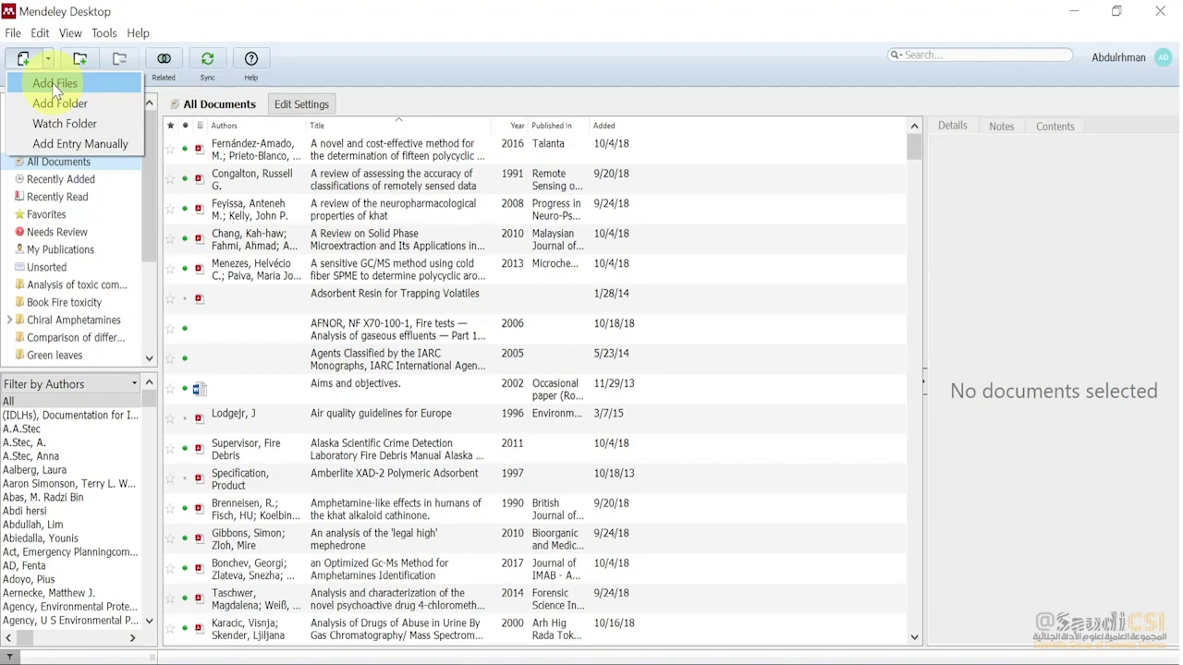
left_click(54, 85)
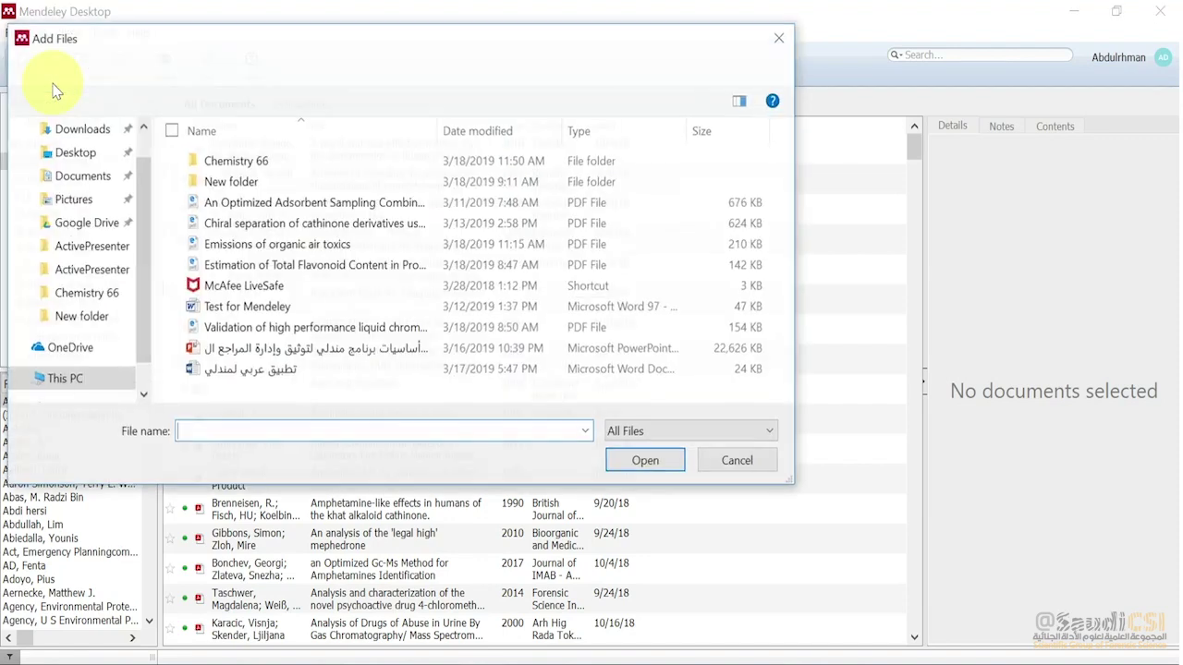
left_click(74, 157)
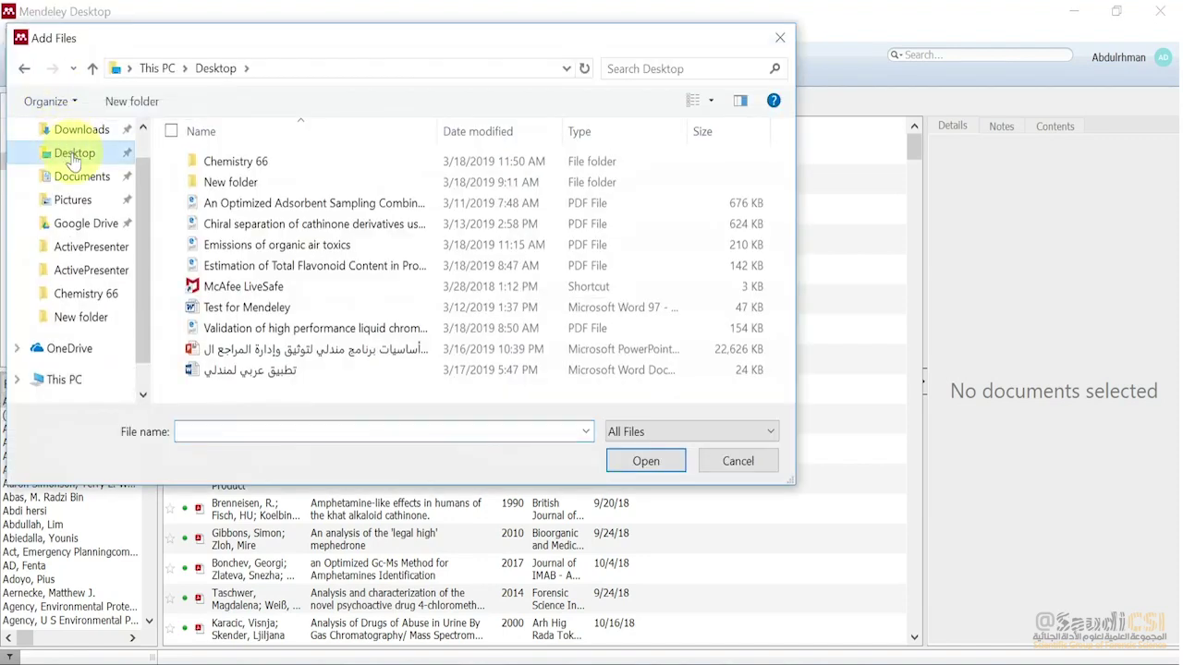
left_click(280, 207)
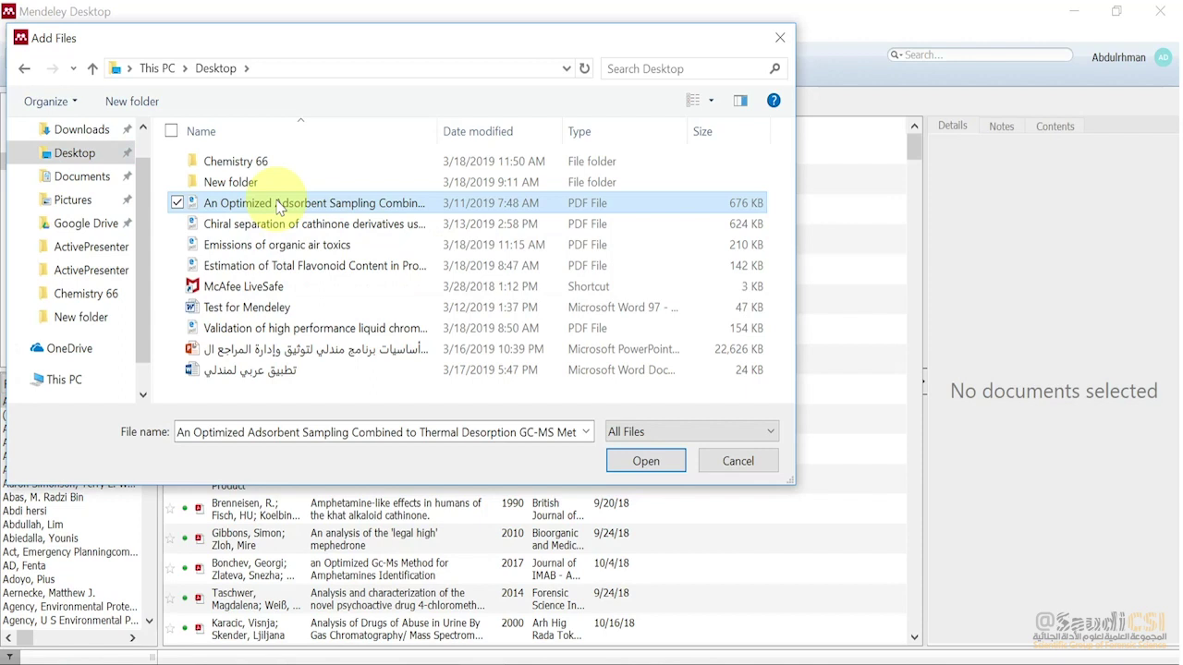
left_click(638, 462)
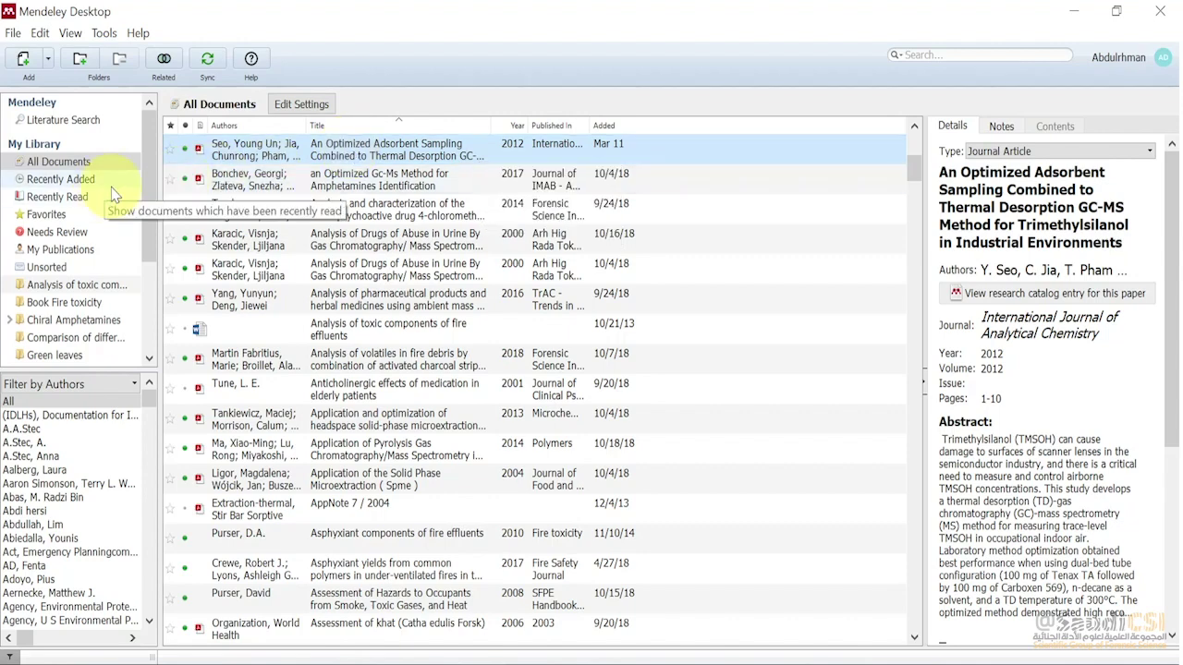
Add the Desktop PDF "Chiral separation of cathinone derivatives" to the Test folder and show the Recently Added documents
left_click_drag(154, 202, 154, 263)
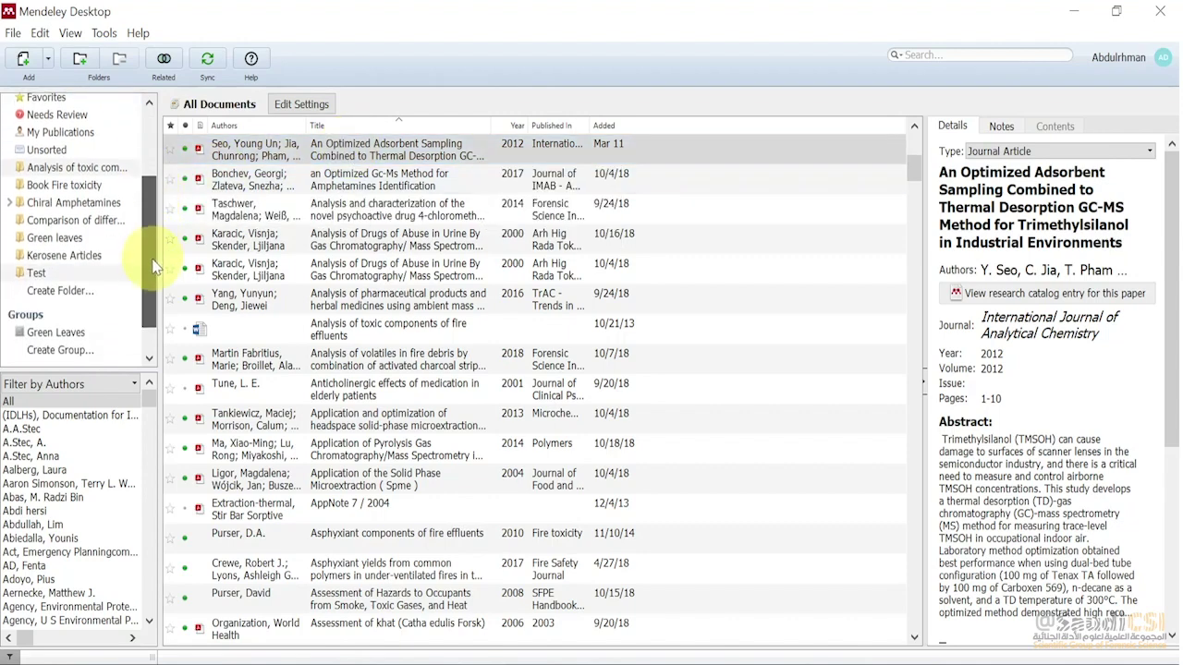
left_click(37, 276)
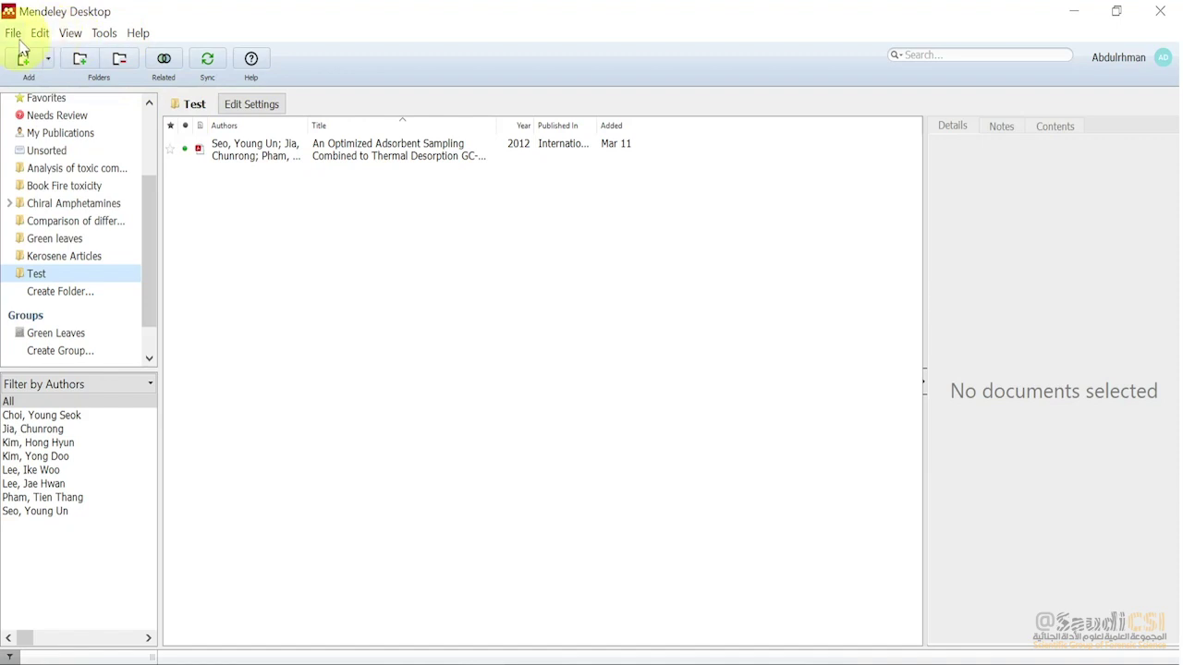
left_click(48, 58)
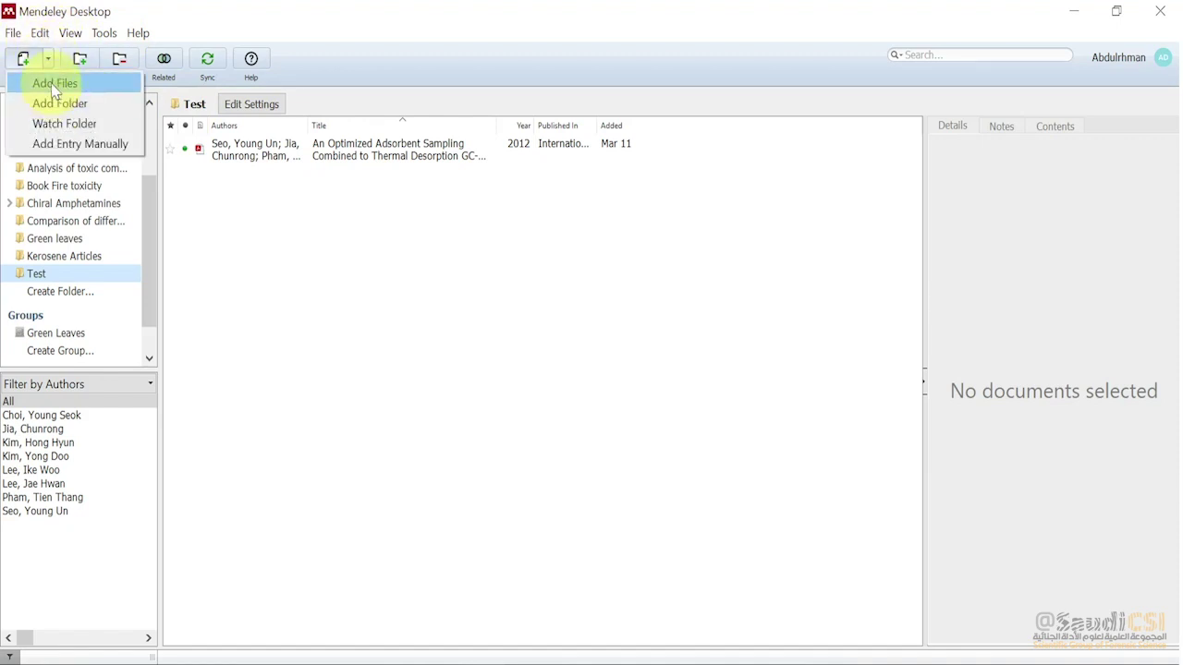
left_click(53, 88)
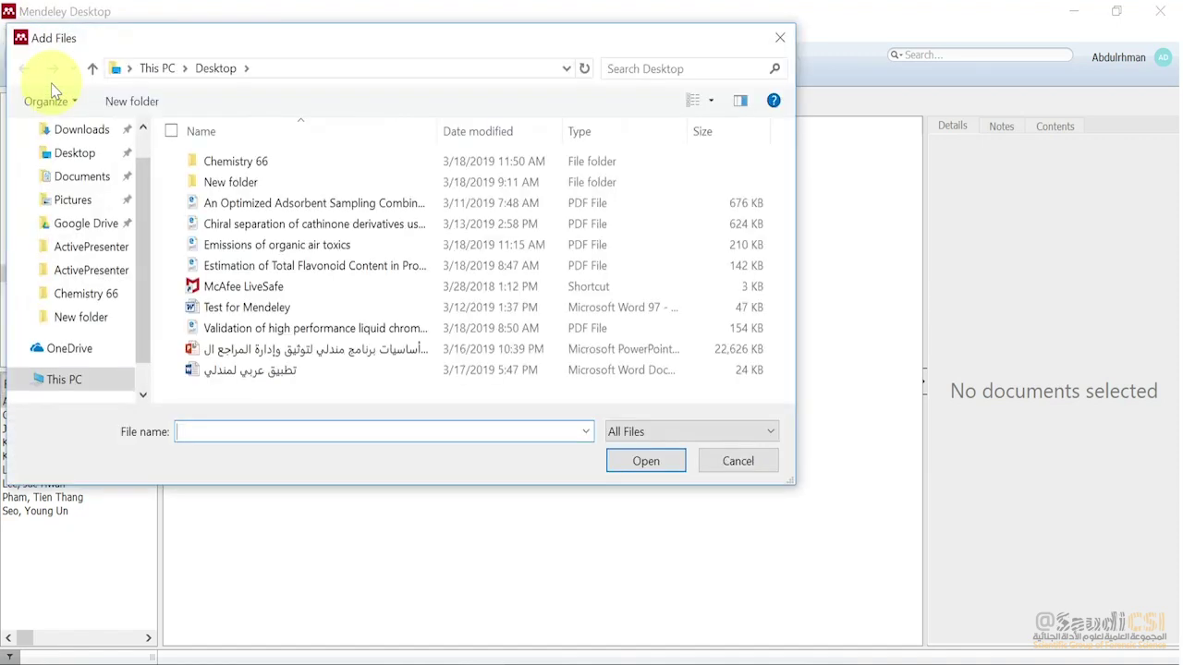
left_click(61, 153)
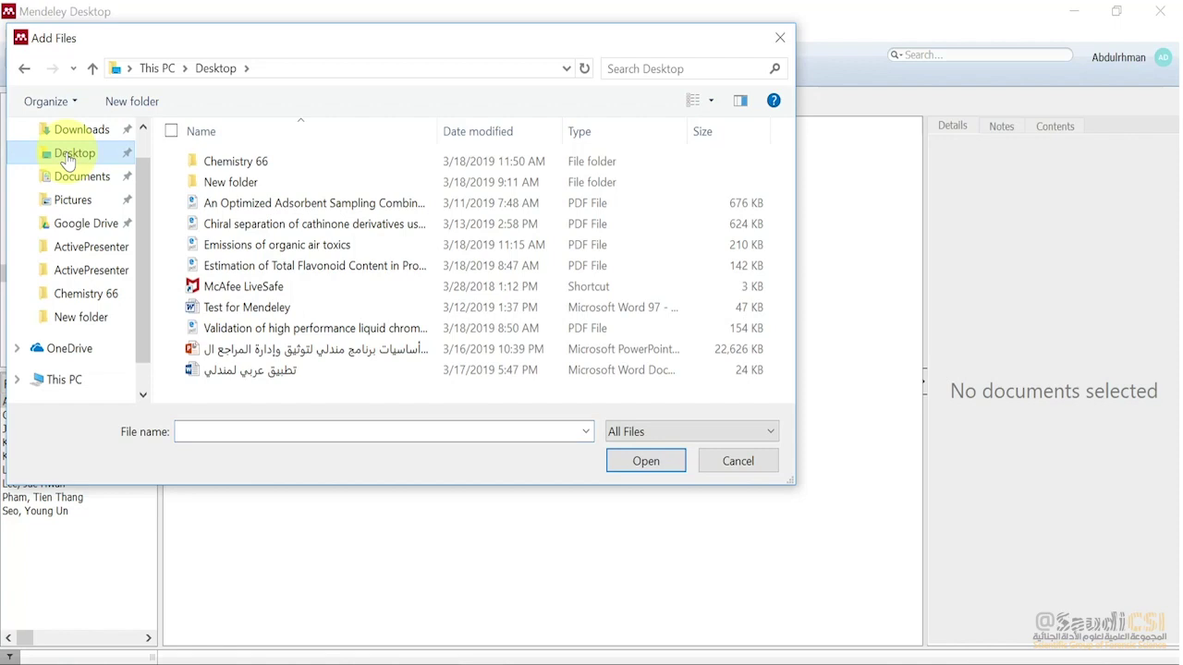
left_click(238, 230)
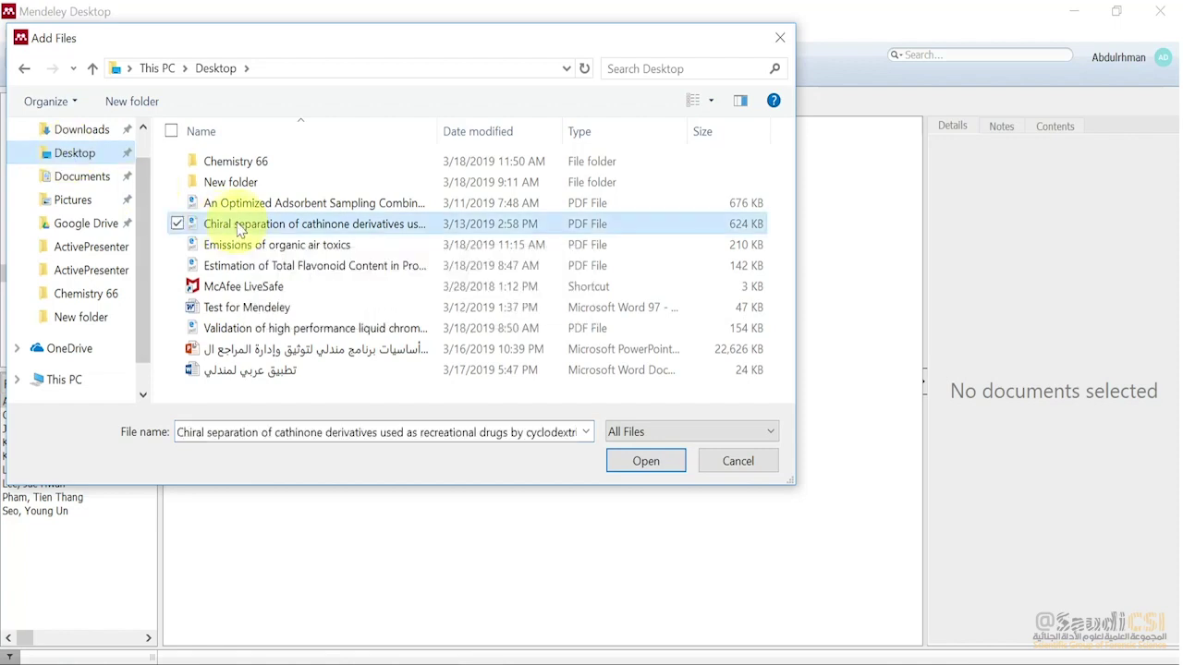
left_click(656, 461)
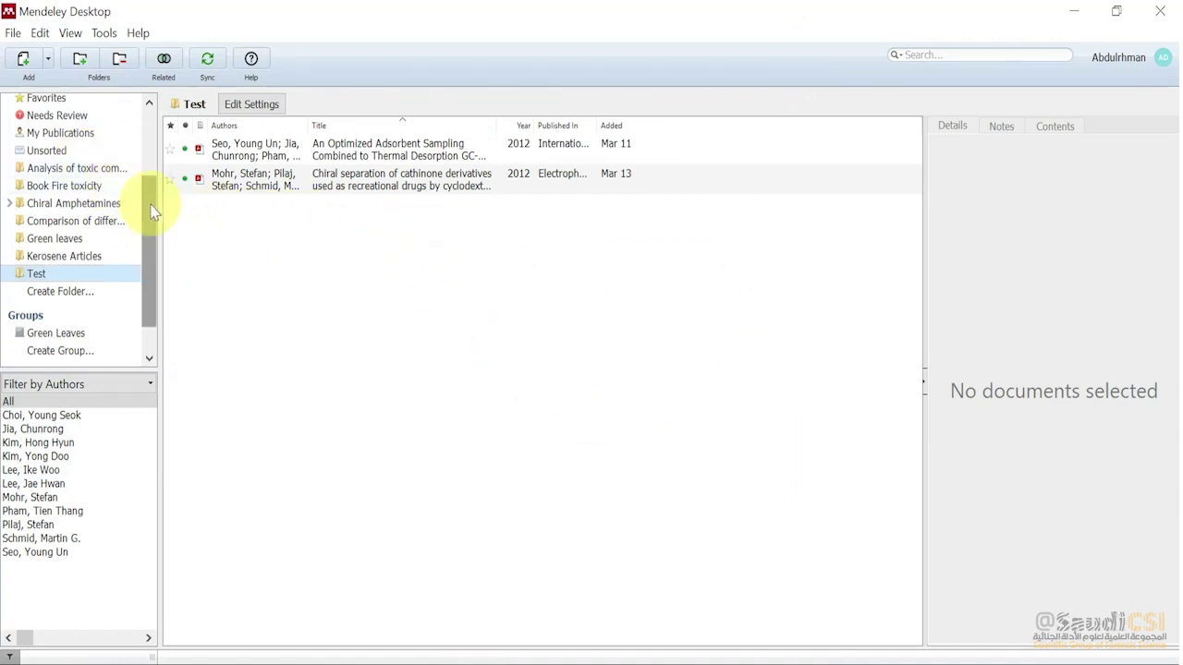
left_click_drag(152, 207, 158, 155)
left_click(92, 167)
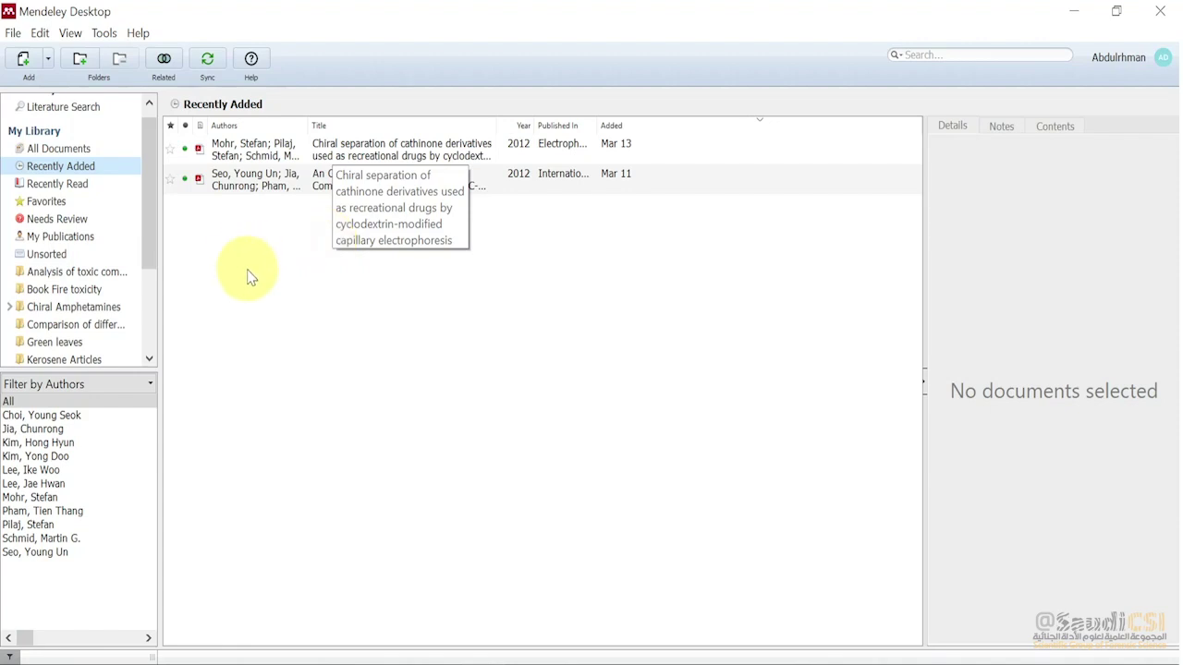
Add the Arabic PDF "طرق التعرف على مسرعات الاشتعال" from the Desktop's Chemistry 66 folder to the library
left_click(48, 59)
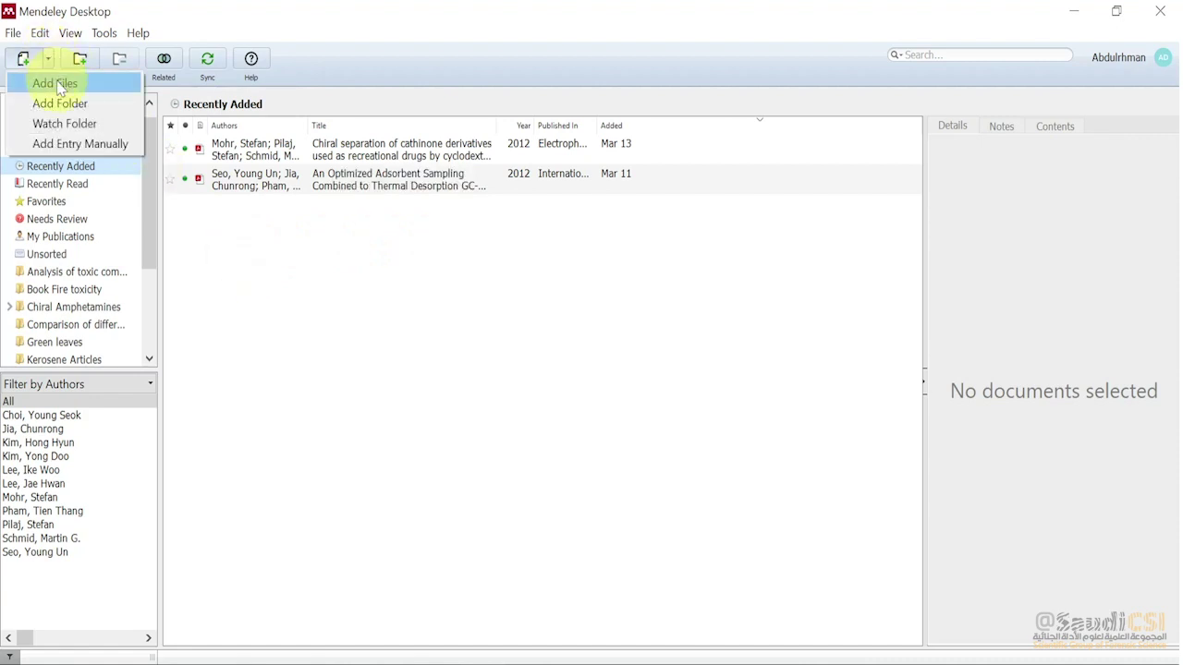
left_click(54, 83)
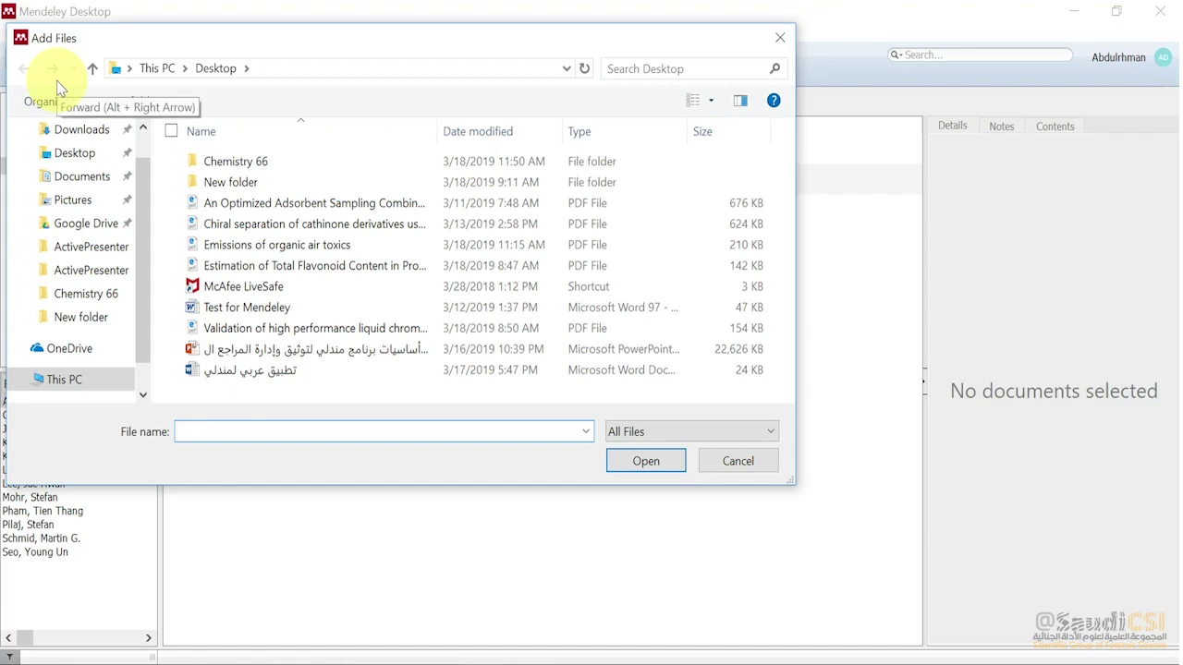
left_click(249, 166)
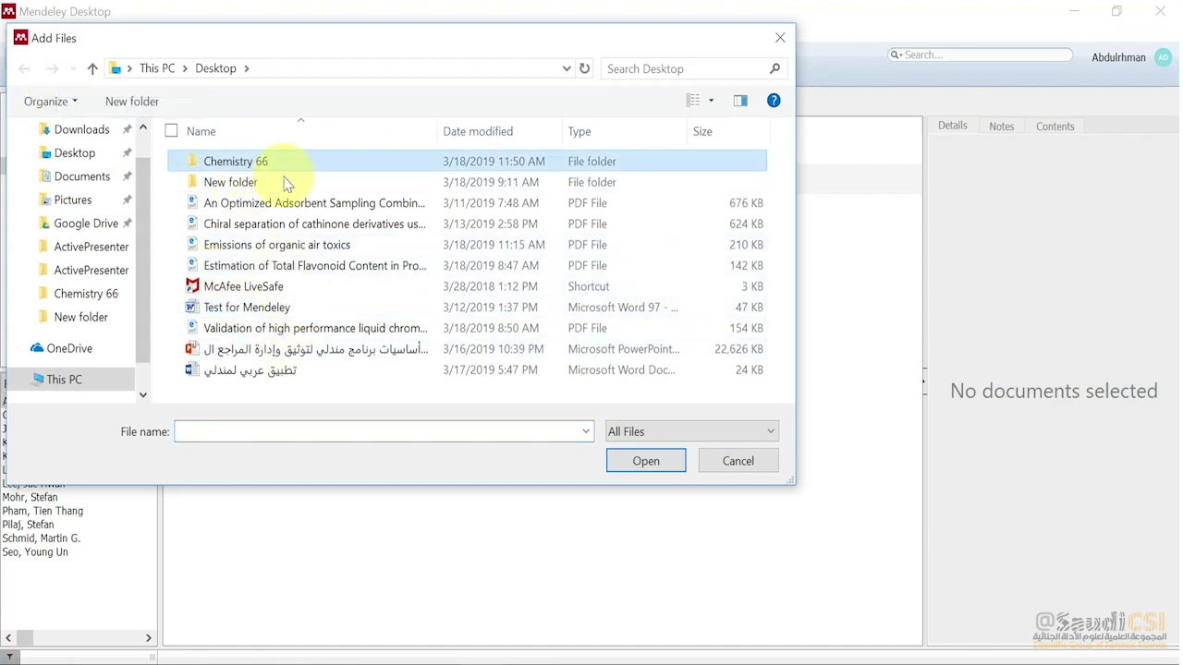
left_click(649, 465)
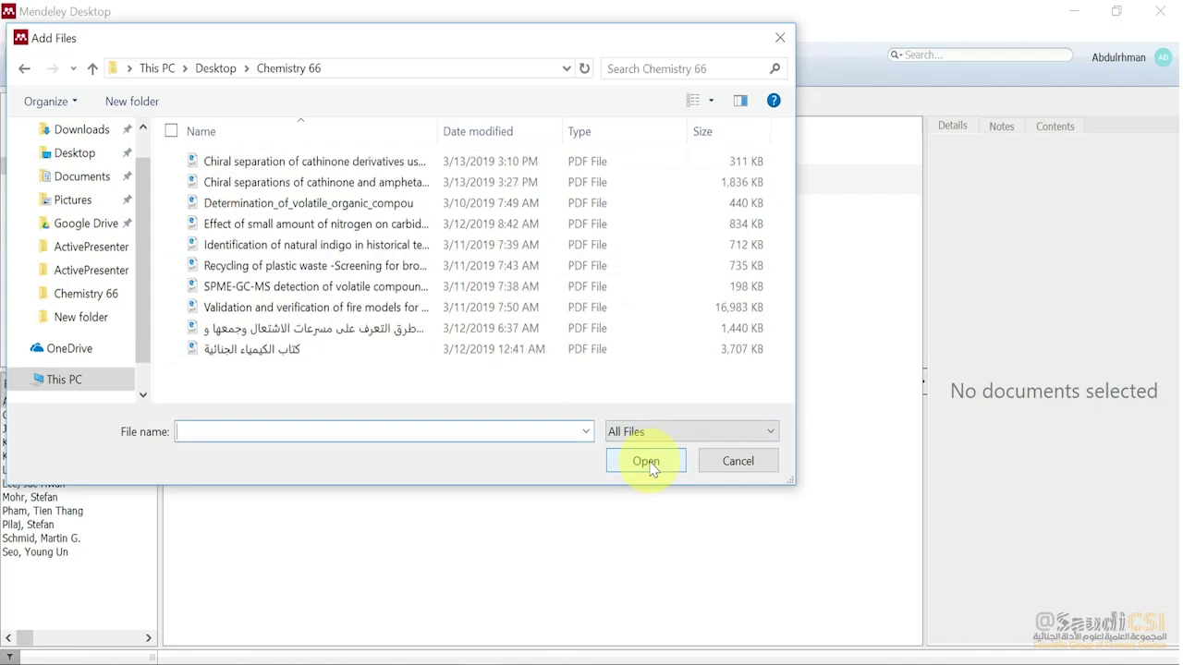
left_click(298, 340)
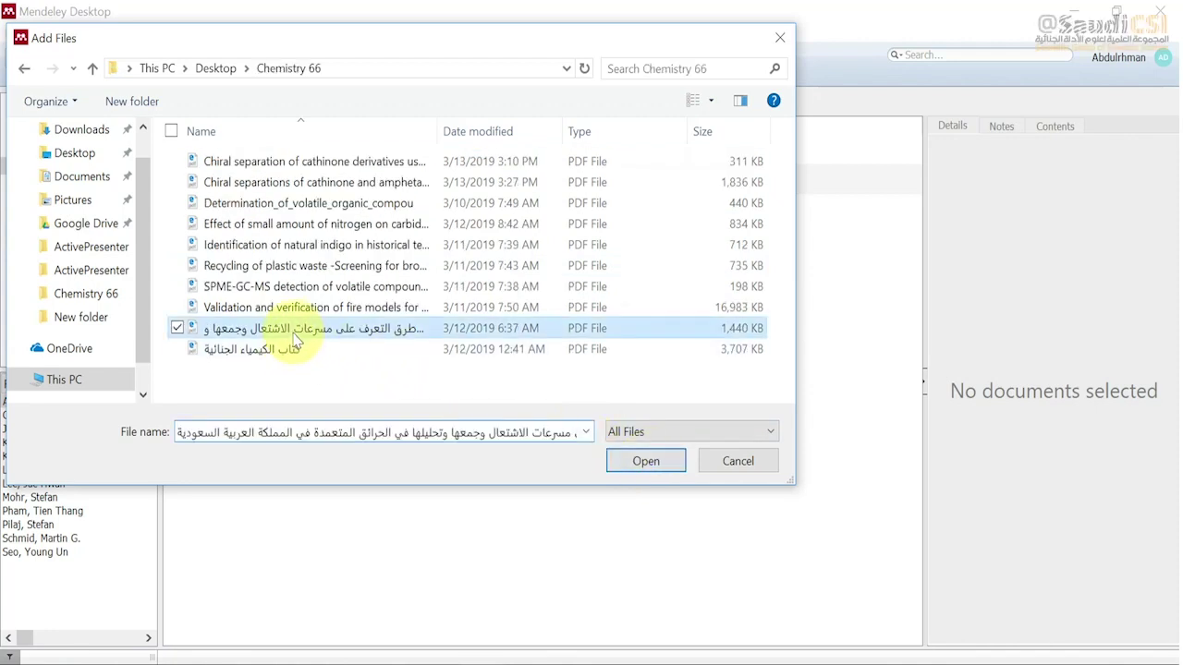
left_click(647, 462)
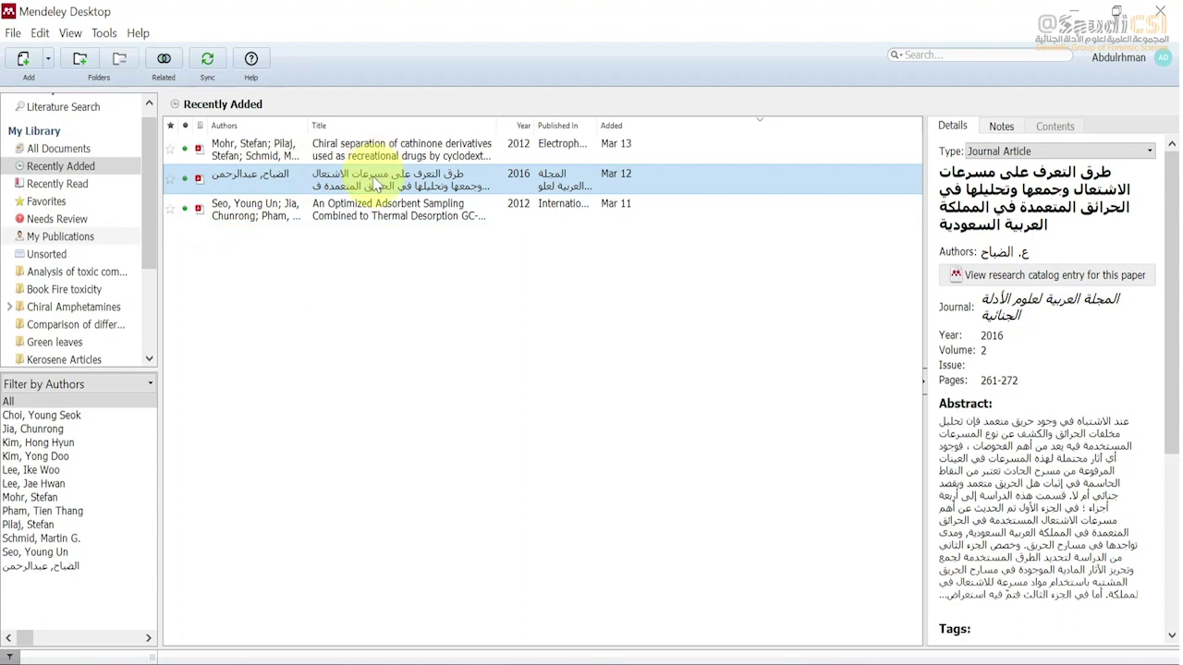
Check the Test and Kerosene Articles folders for the added Arabic article, and select it in the Test folder
left_click_drag(148, 238, 113, 304)
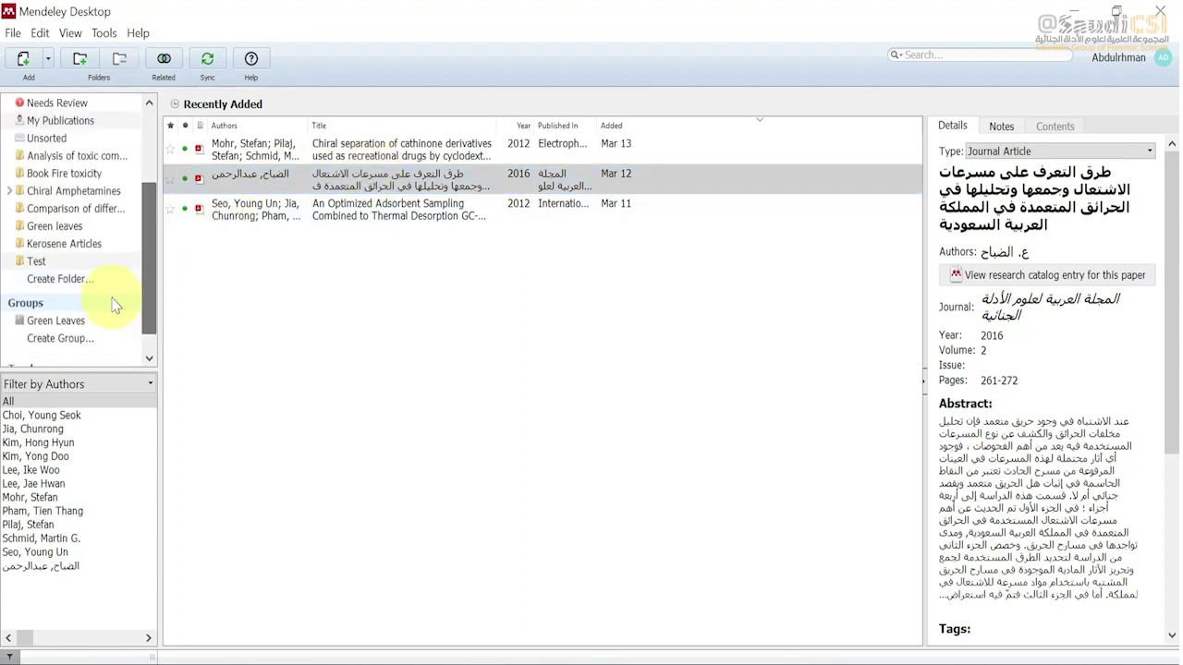
left_click(36, 262)
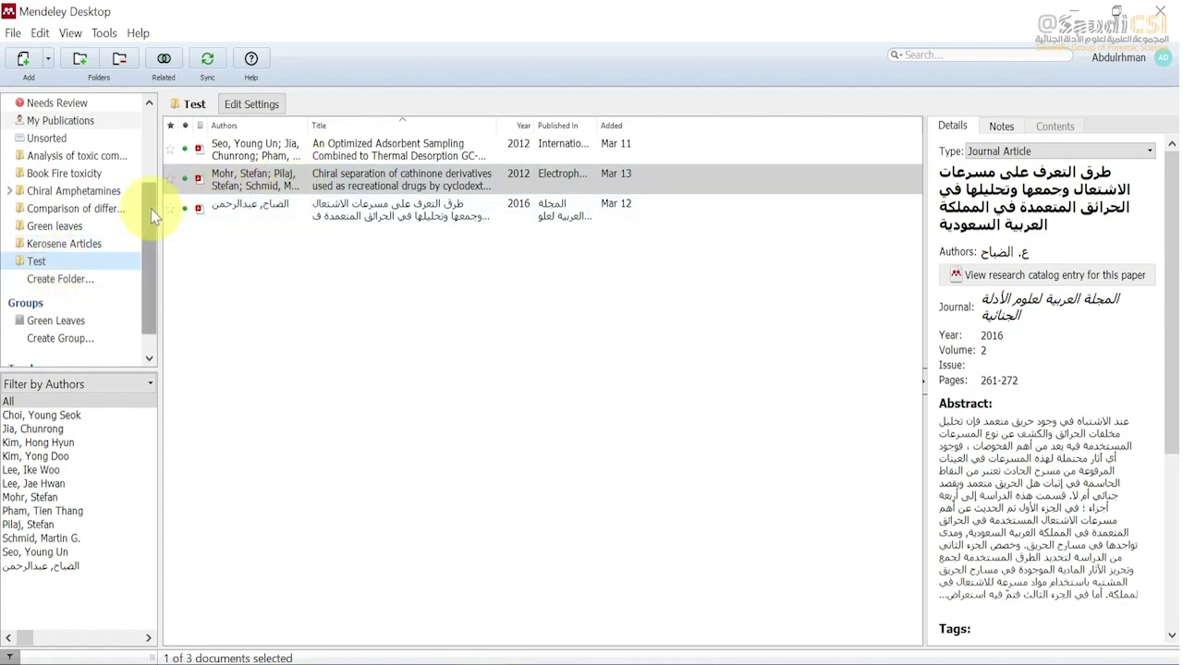
scroll(153, 214, "up", 1)
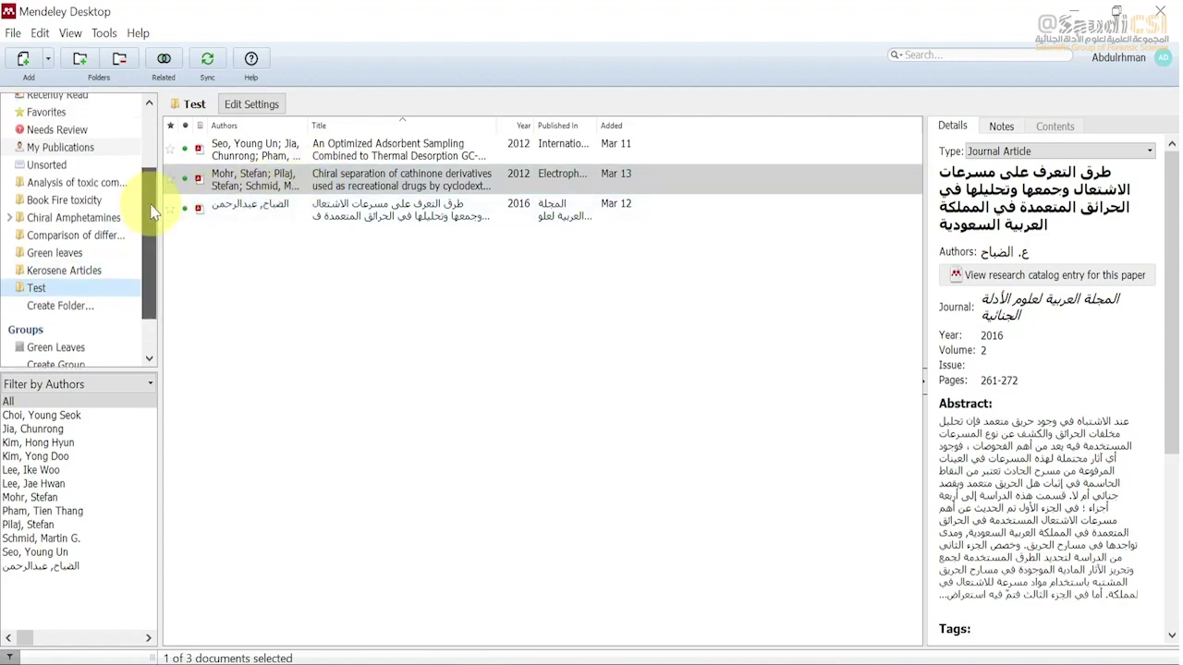
left_click_drag(151, 212, 155, 182)
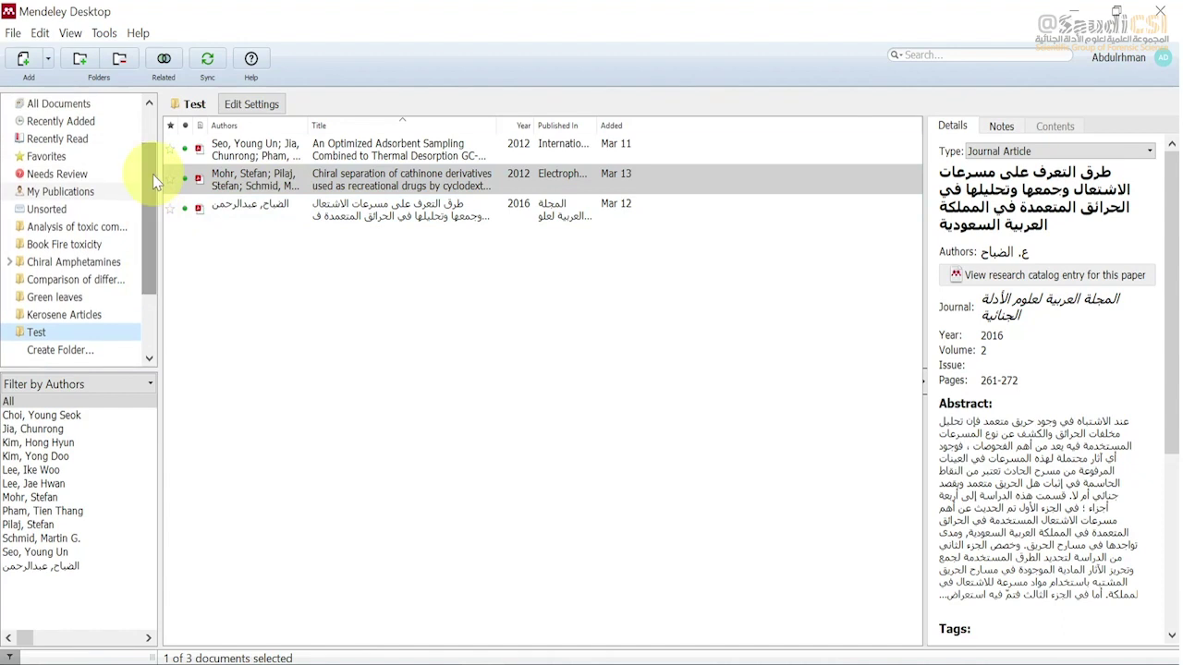
left_click_drag(153, 211, 153, 222)
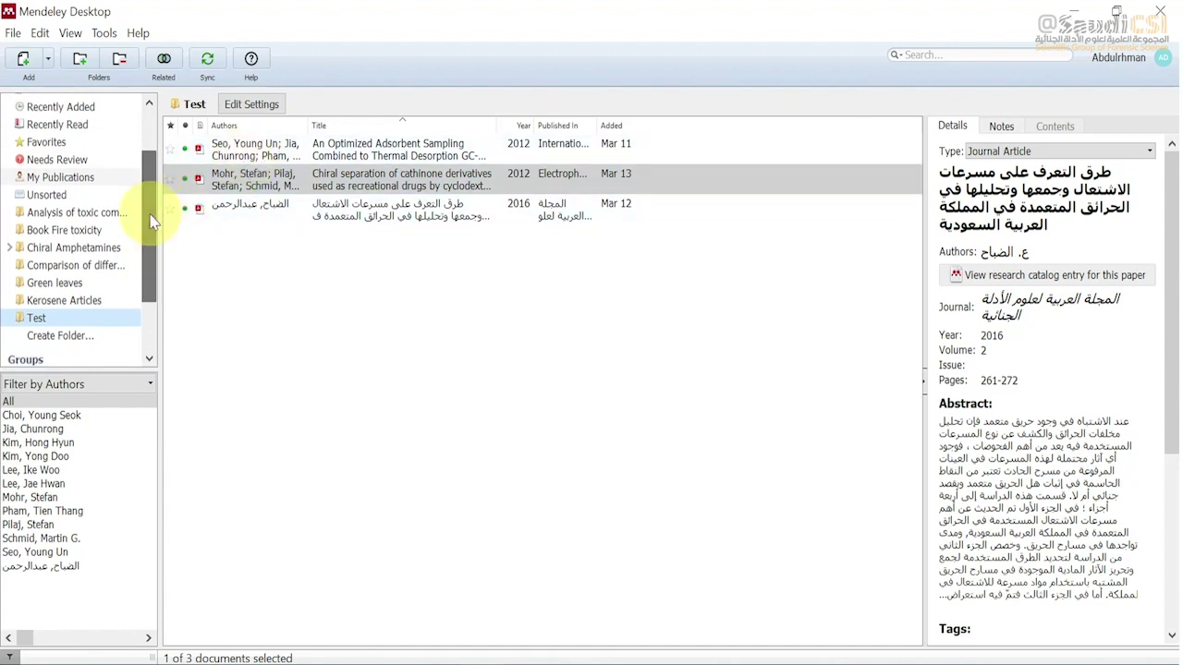
left_click(291, 205)
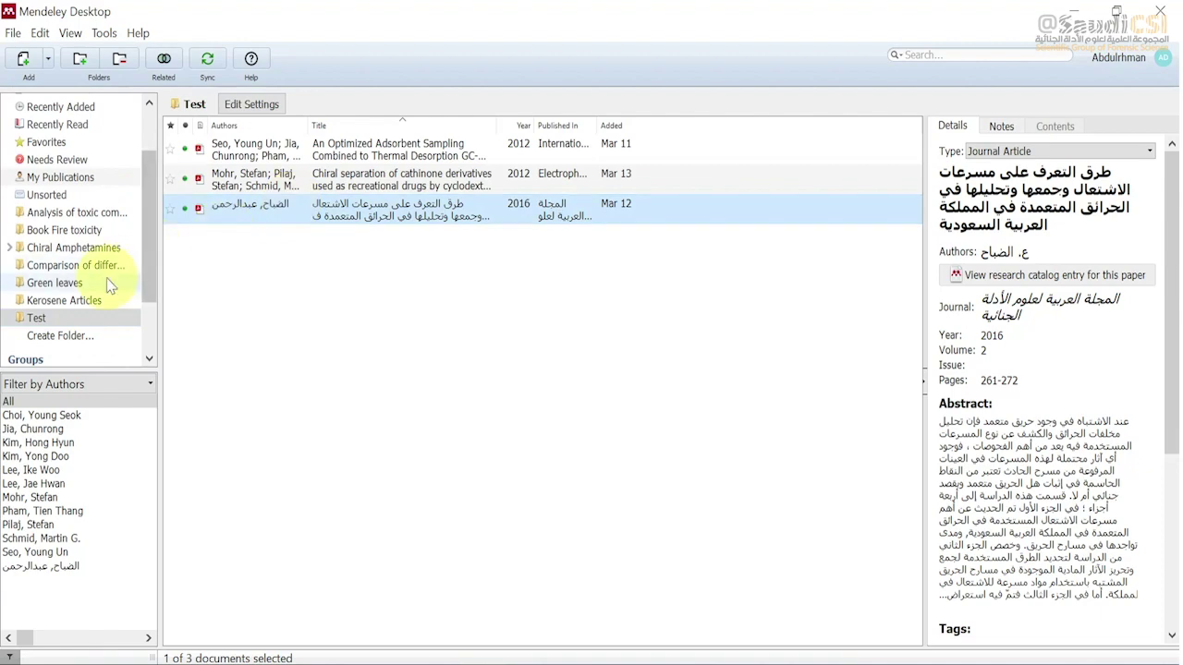
left_click(87, 303)
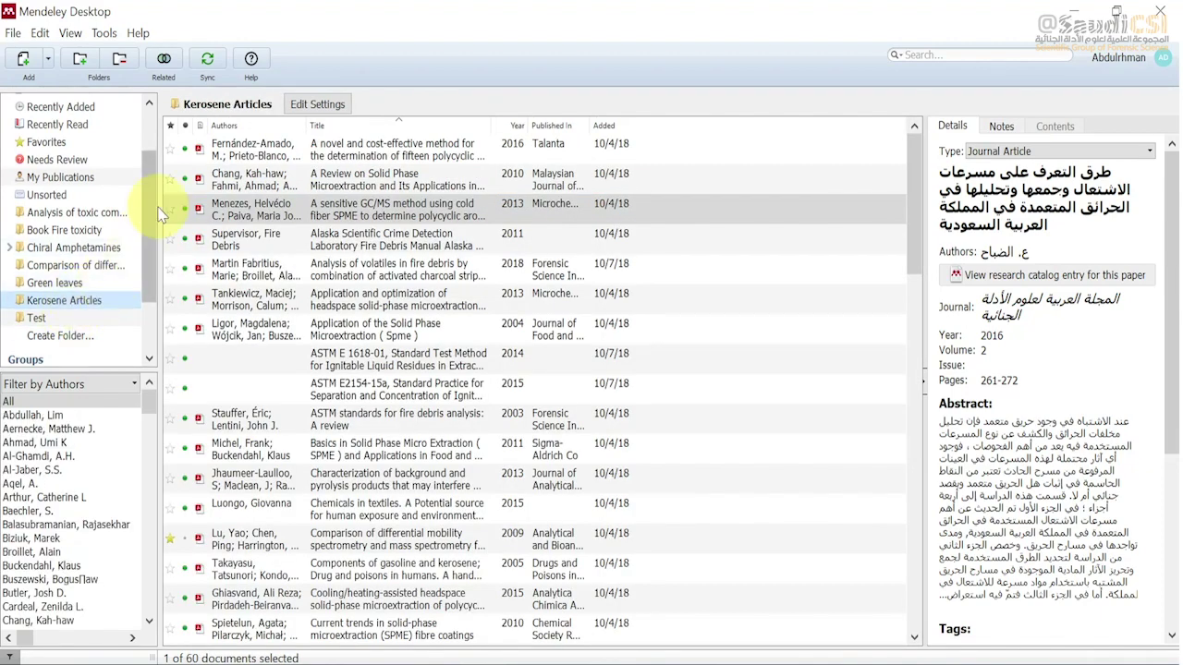
left_click(46, 320)
left_click(344, 209)
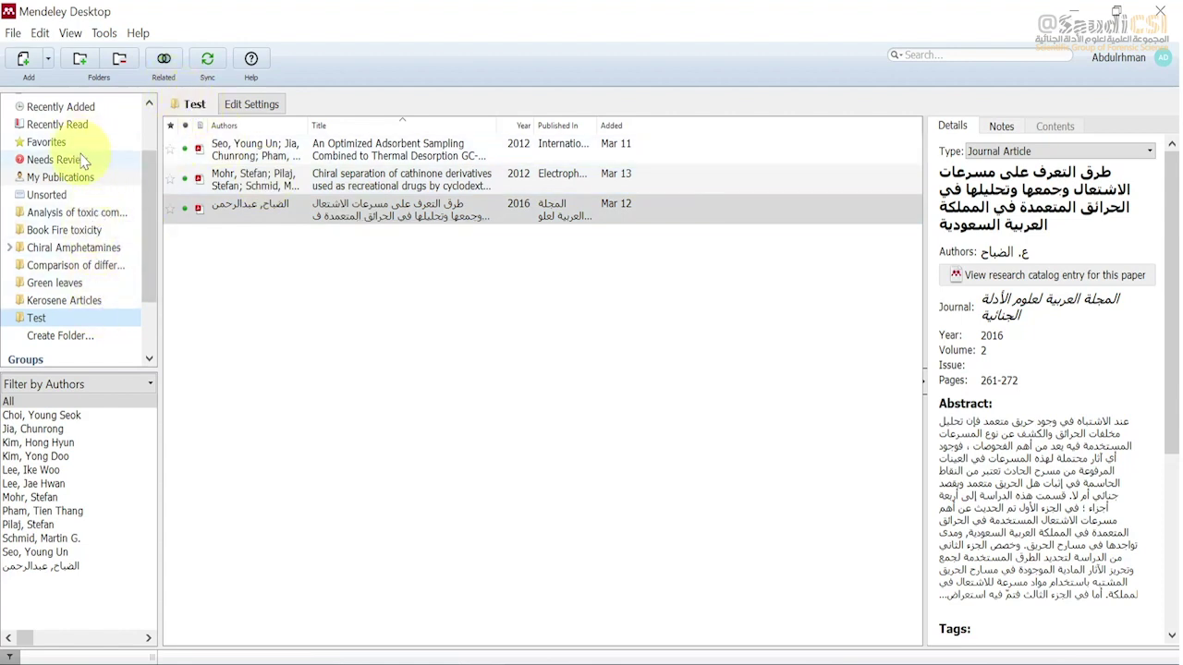
Copy the Arabic article from Recently Added into the Kerosene Articles folder and locate it at the end of that folder's list
left_click(80, 106)
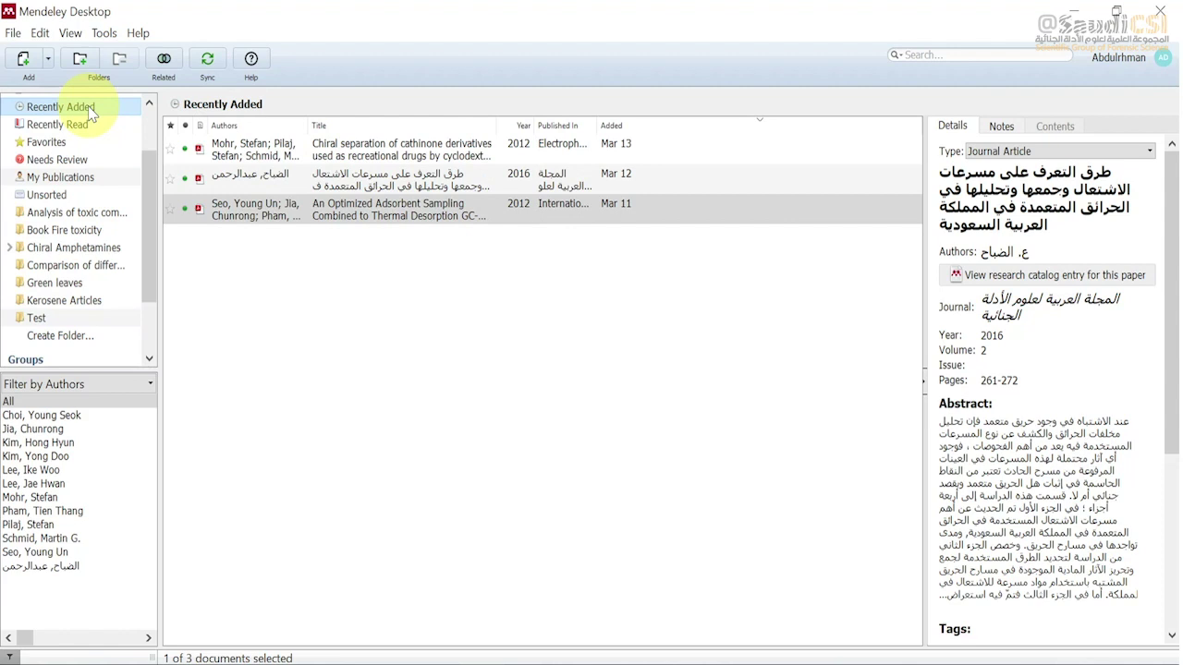
left_click(302, 178)
left_click_drag(303, 177, 81, 305)
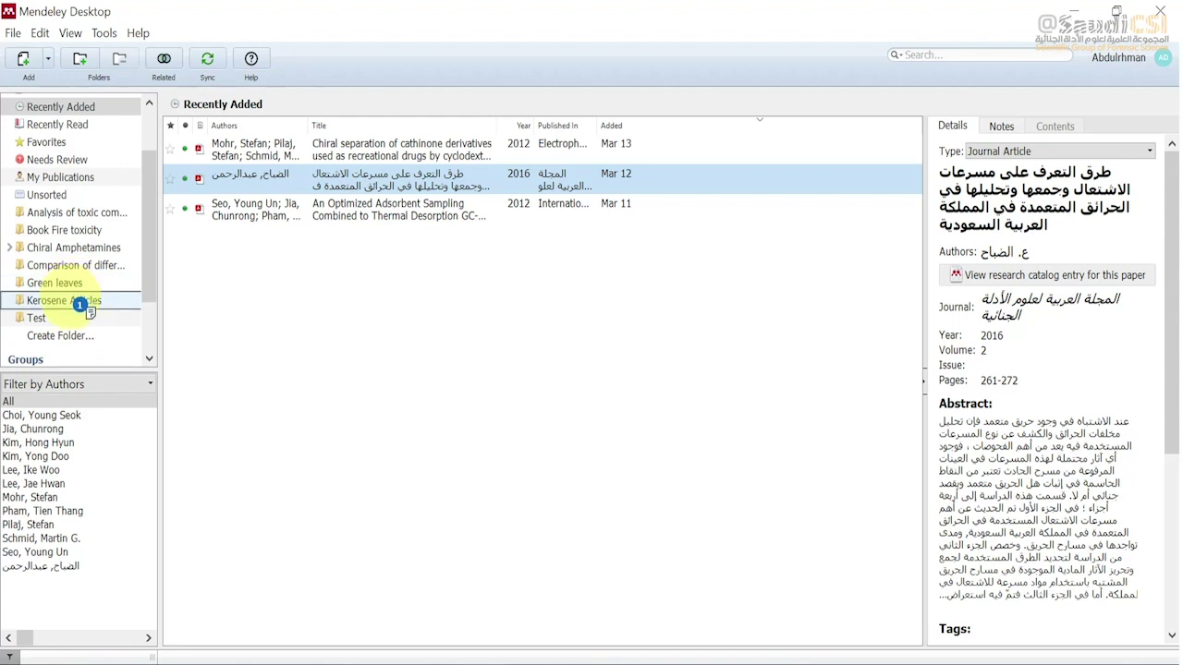
left_click_drag(81, 305, 81, 305)
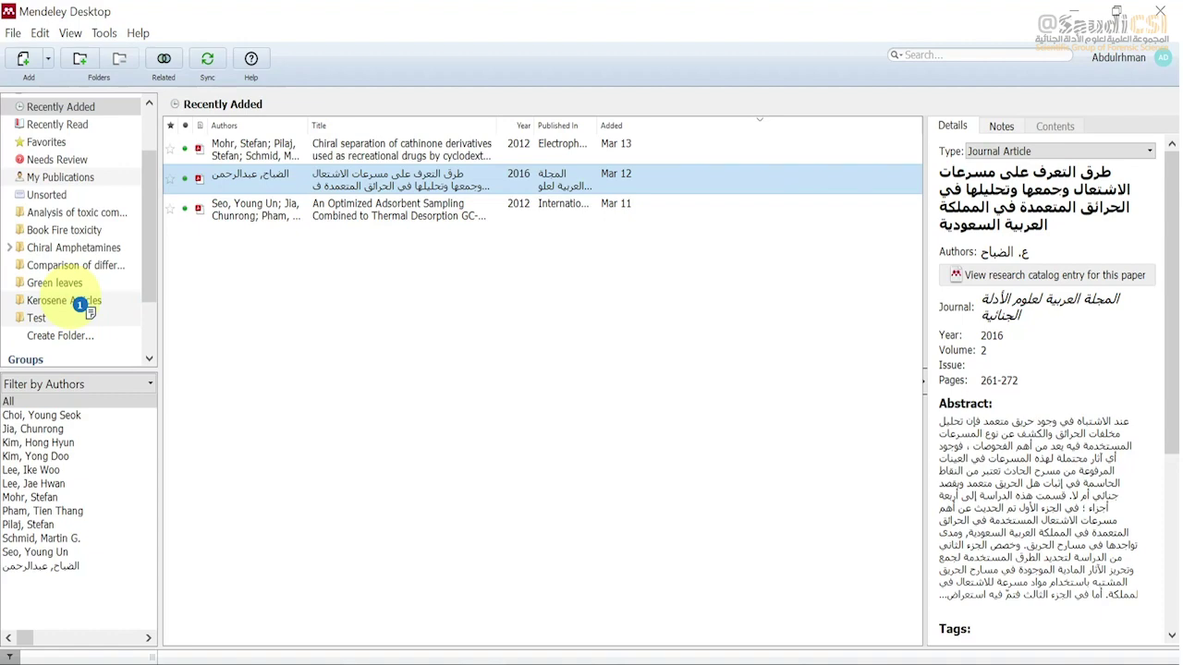
left_click_drag(81, 305, 80, 305)
left_click(74, 305)
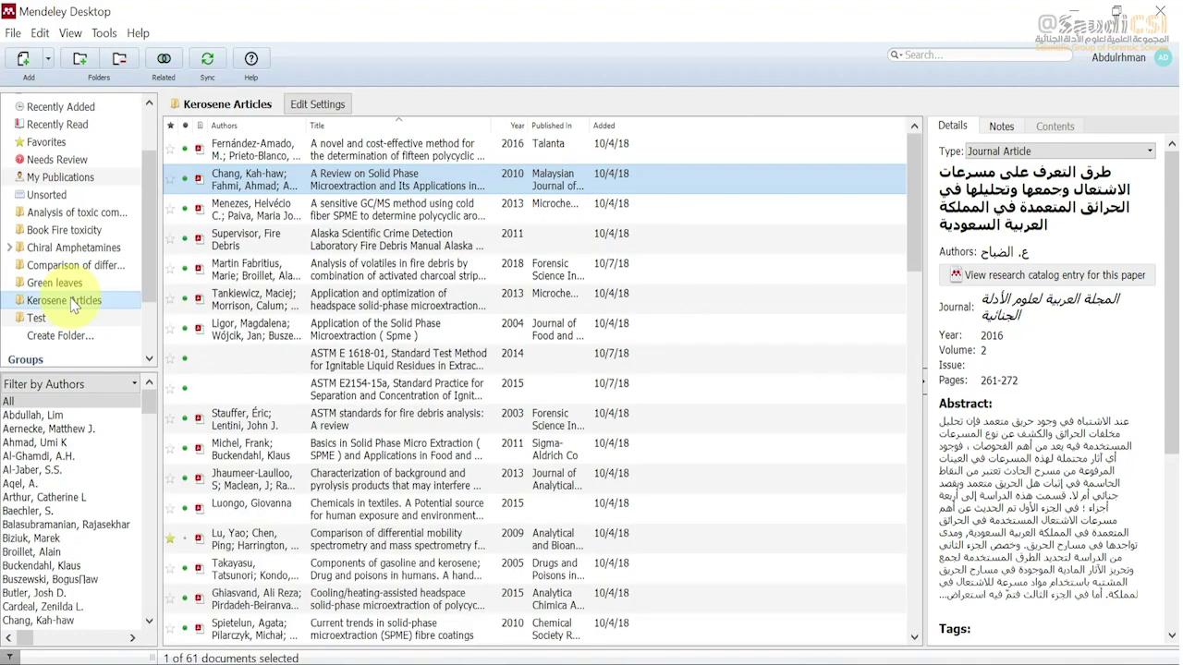
left_click_drag(913, 210, 928, 599)
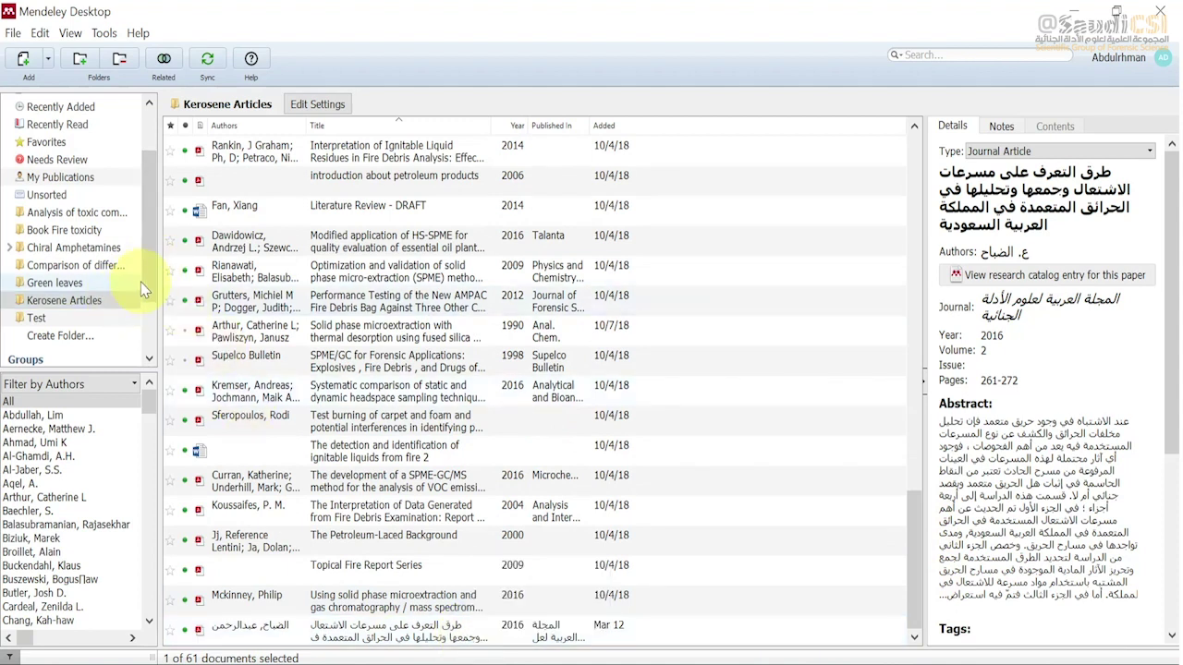
left_click_drag(151, 277, 150, 272)
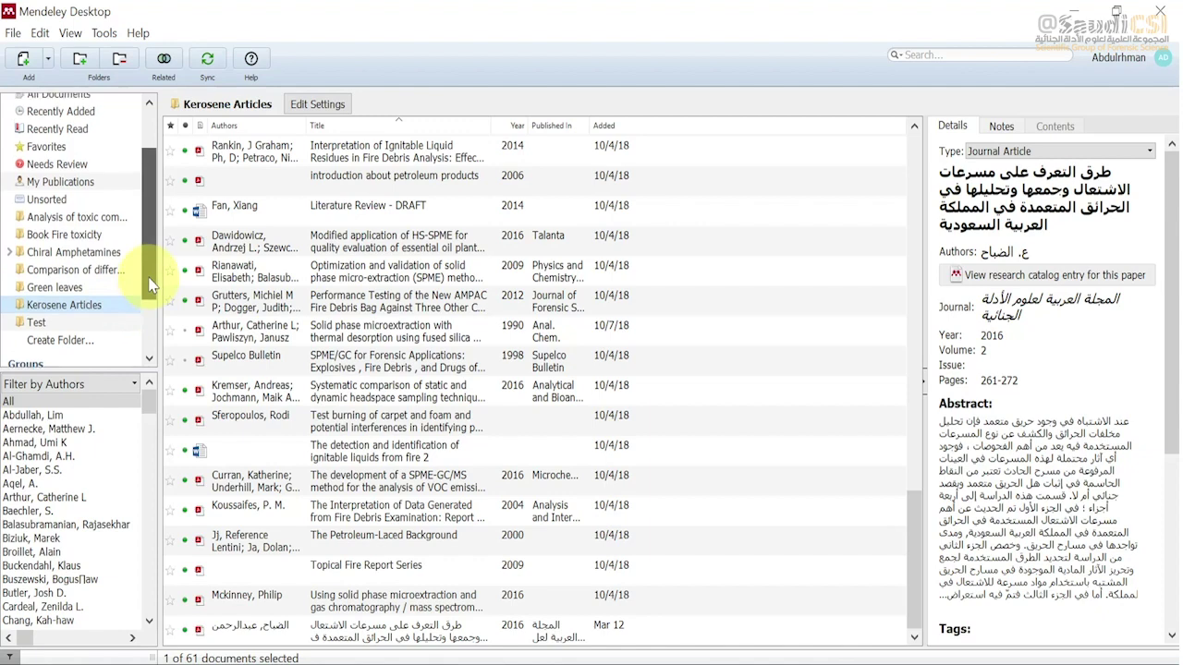
left_click(89, 326)
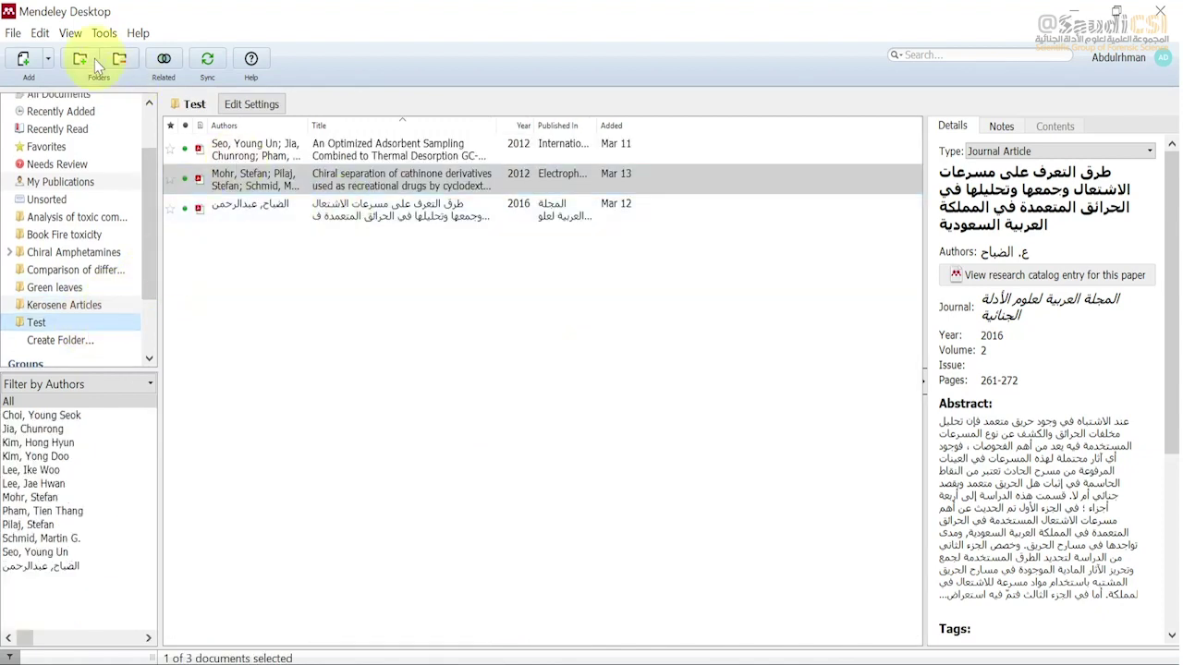
left_click(46, 58)
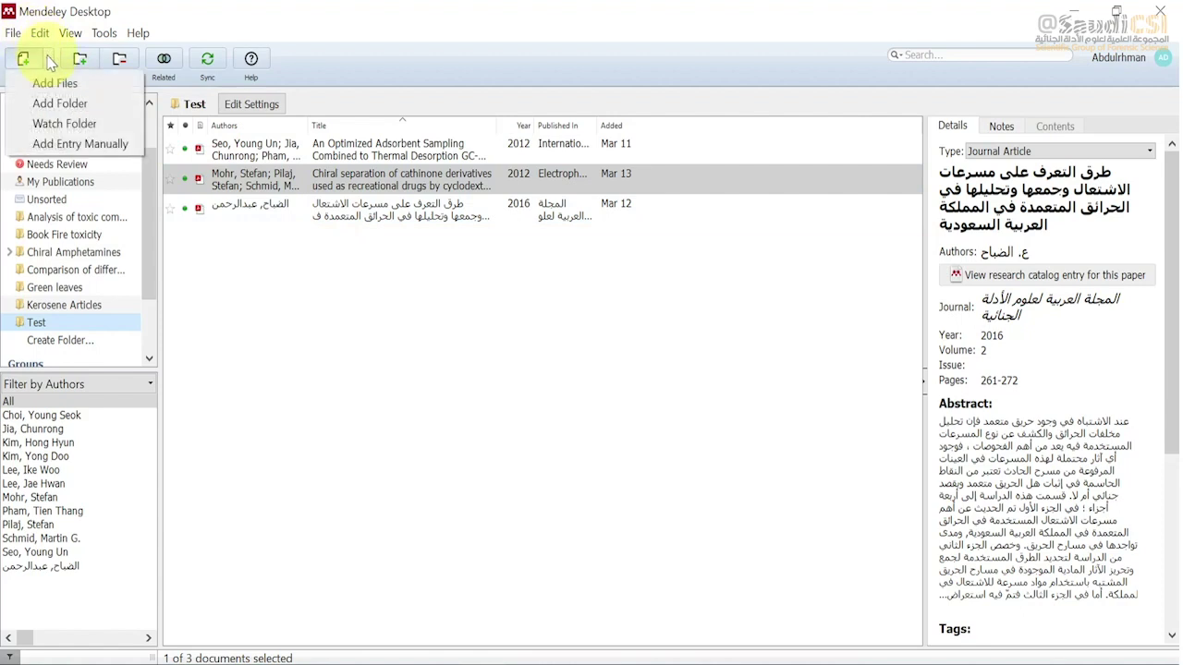
left_click(58, 146)
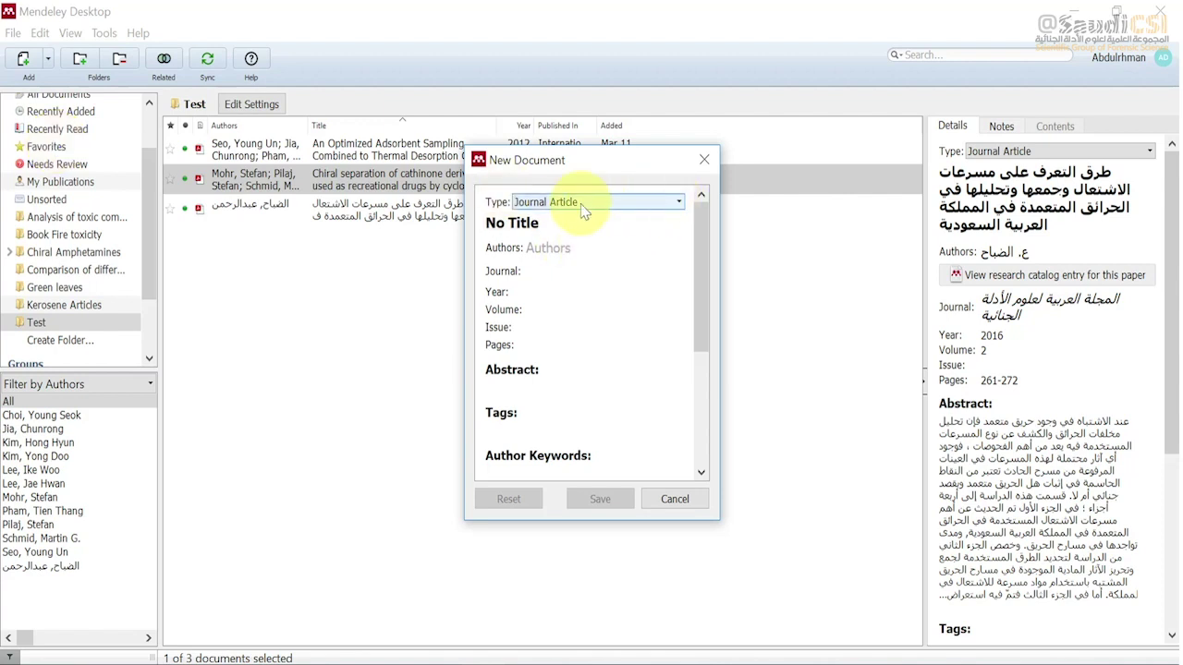
left_click(704, 162)
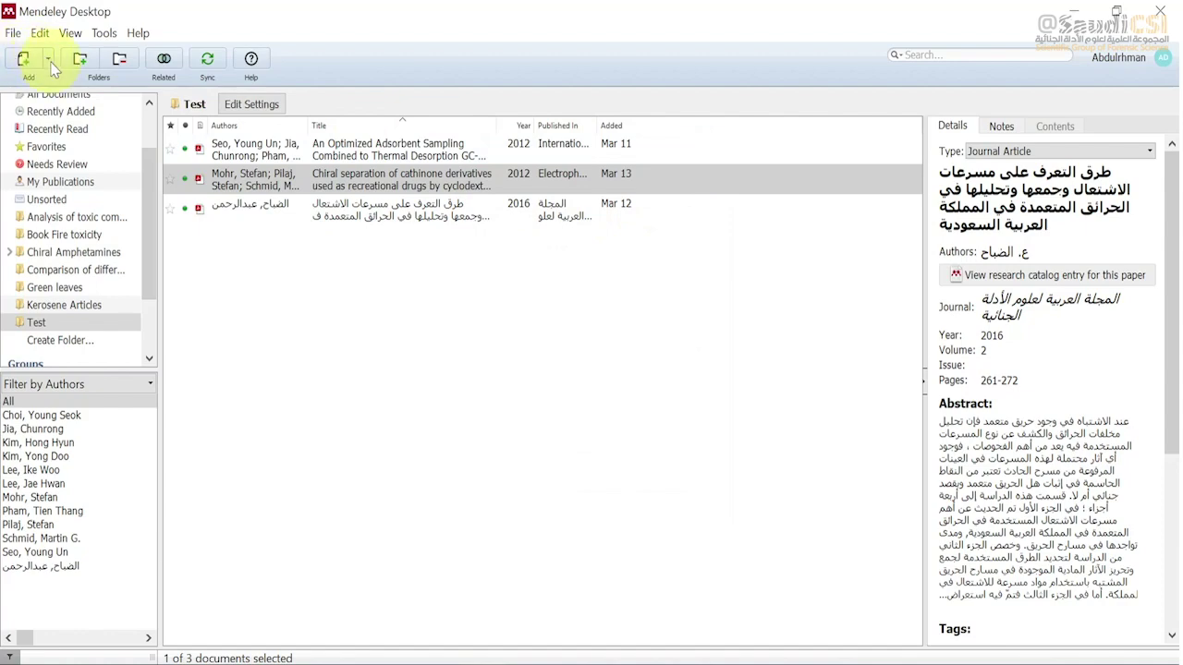
left_click_drag(150, 159, 146, 129)
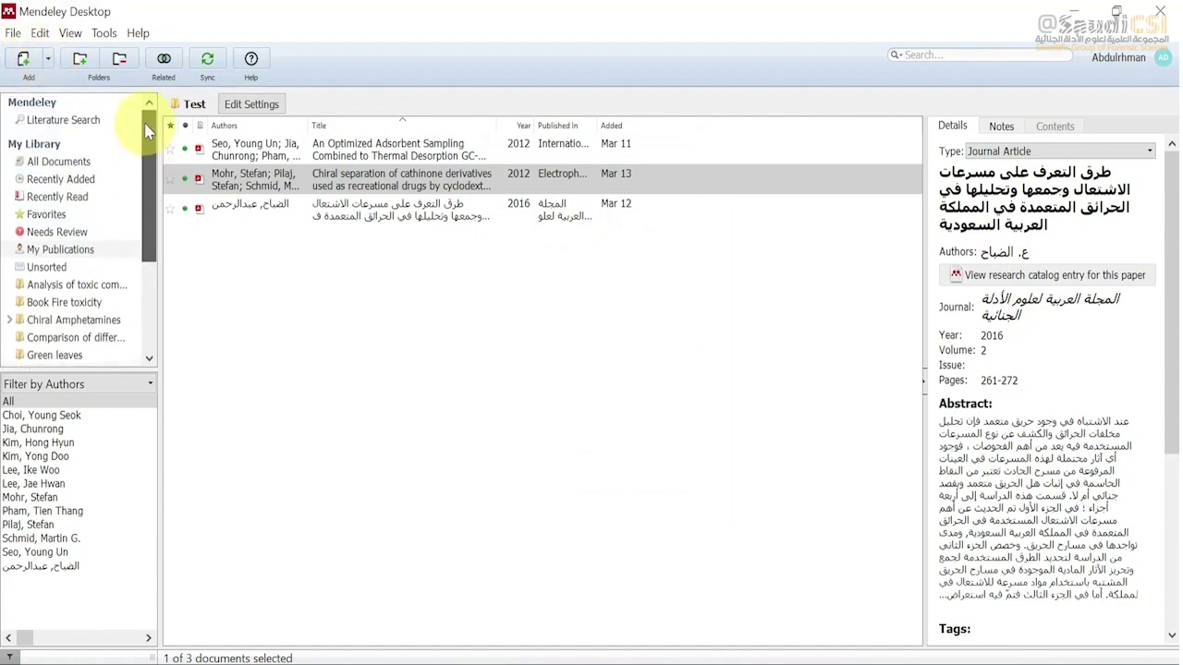
left_click(51, 162)
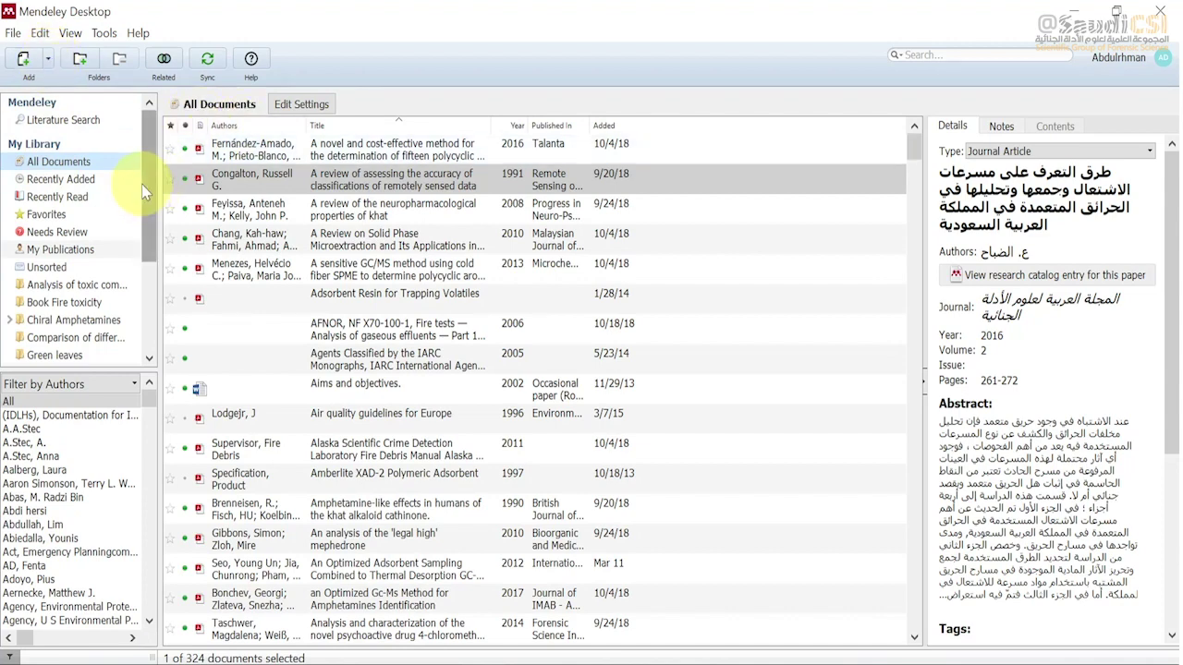
left_click_drag(149, 194, 149, 254)
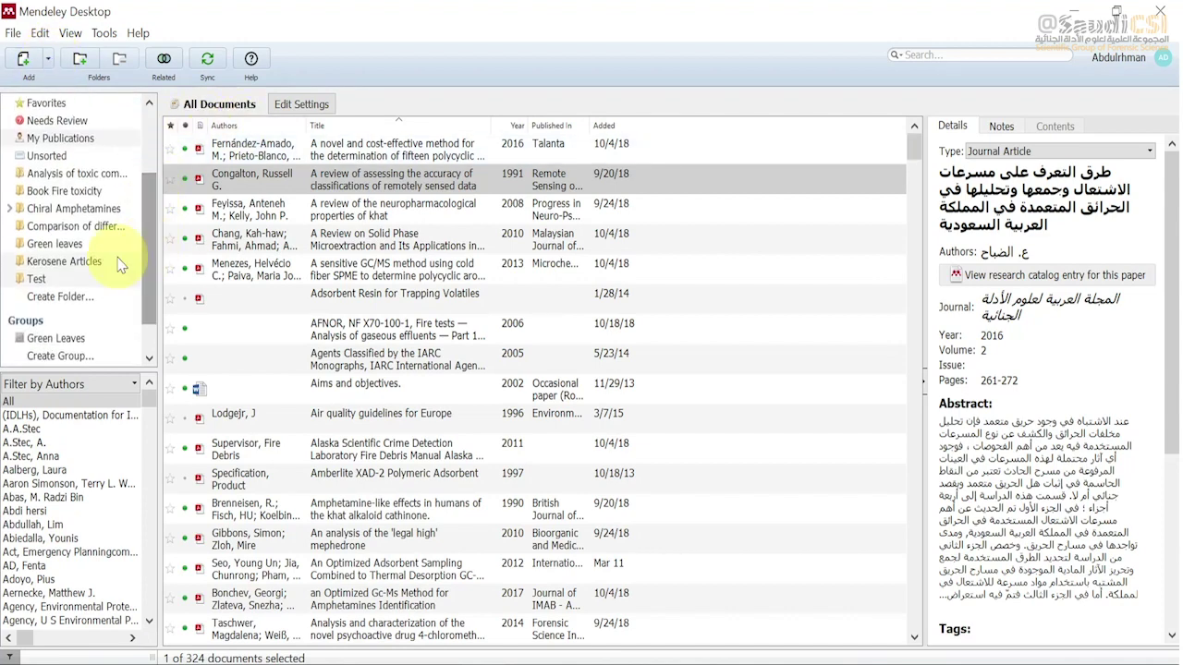
Start a manual Journal Article entry in the Test folder and title it "drugs"
left_click(72, 282)
left_click(47, 58)
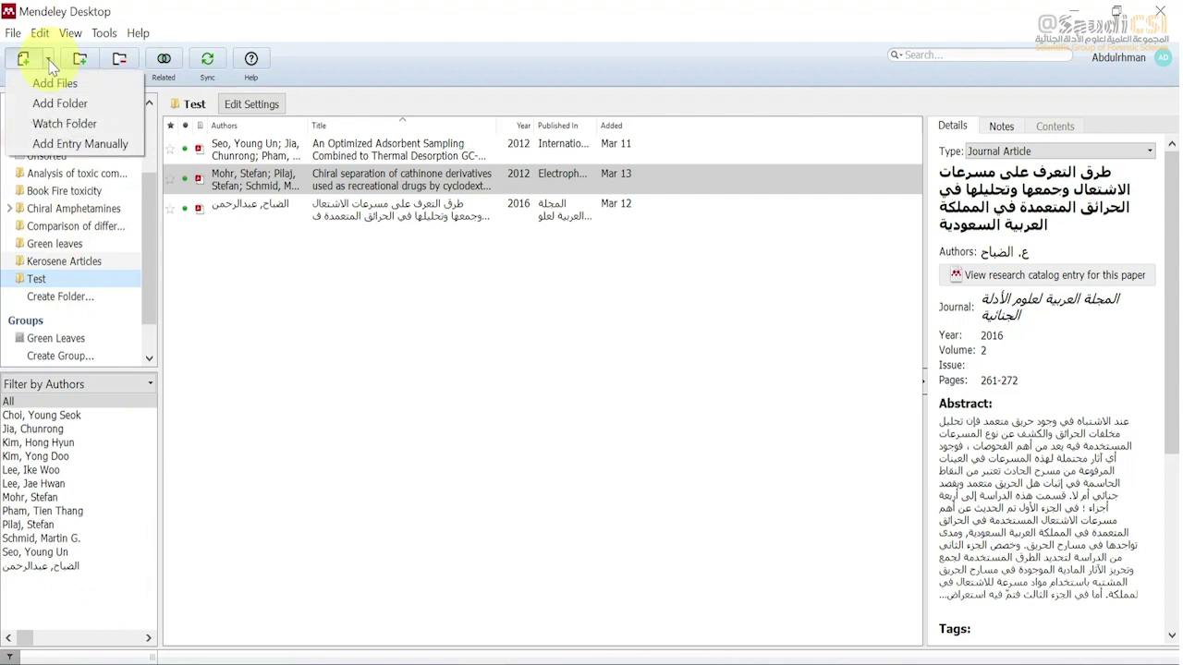
left_click(61, 146)
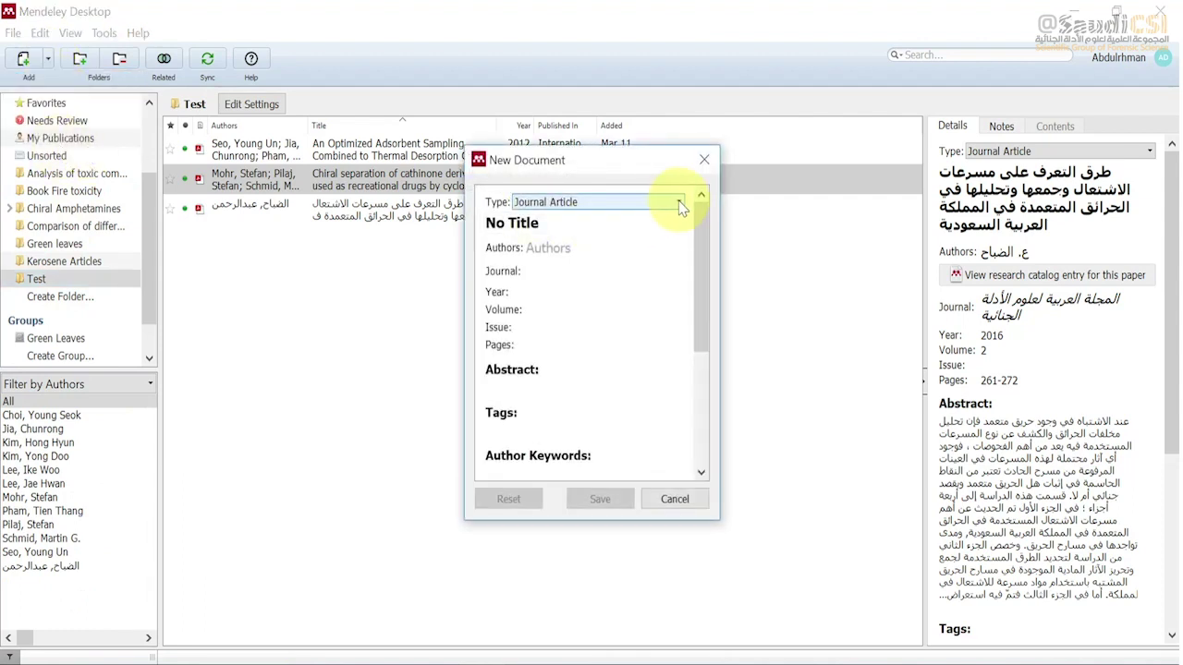
left_click(551, 225)
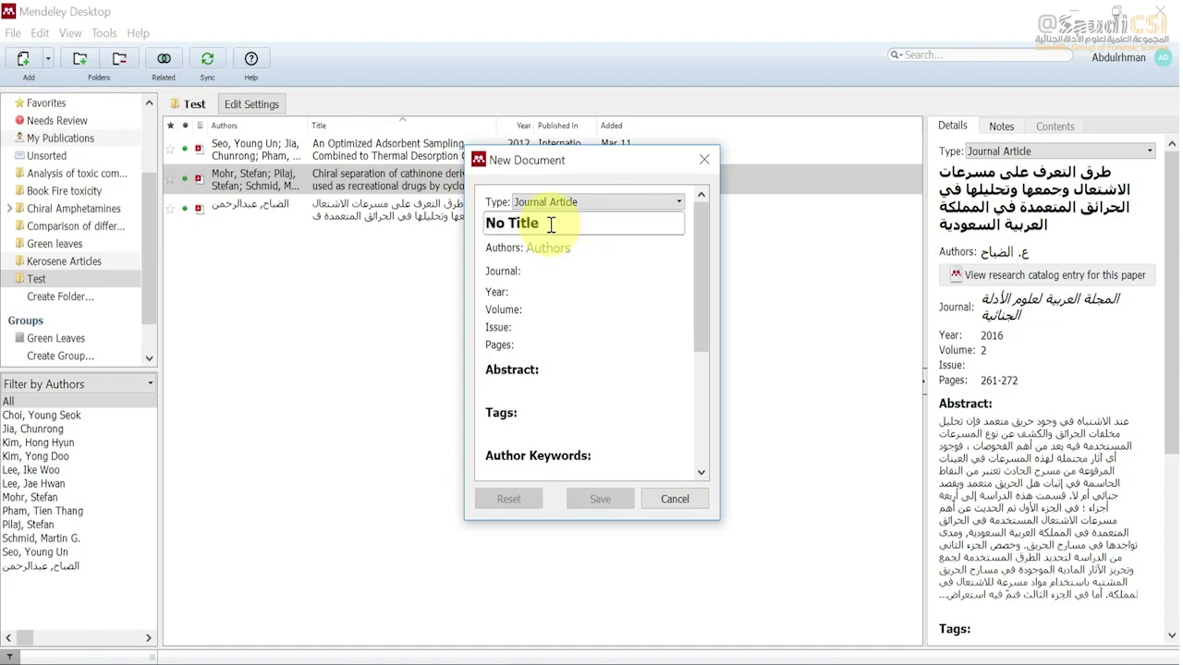
key("BackSpace")
key("BackSpace")
key("BackSpace")
key("BackSpace")
key("BackSpace")
key("BackSpace")
key("BackSpace")
key("BackSpace")
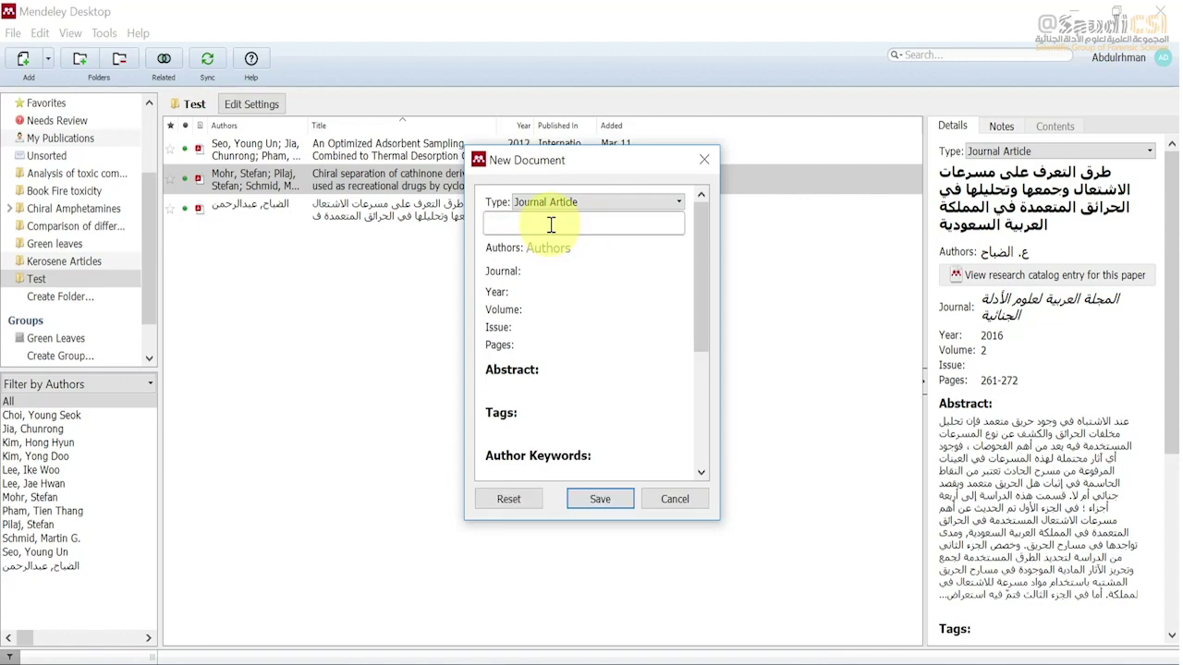
type("drugs")
Fill in the new entry's authors by looking up "t" and choosing the sixth suggestion
left_click(548, 249)
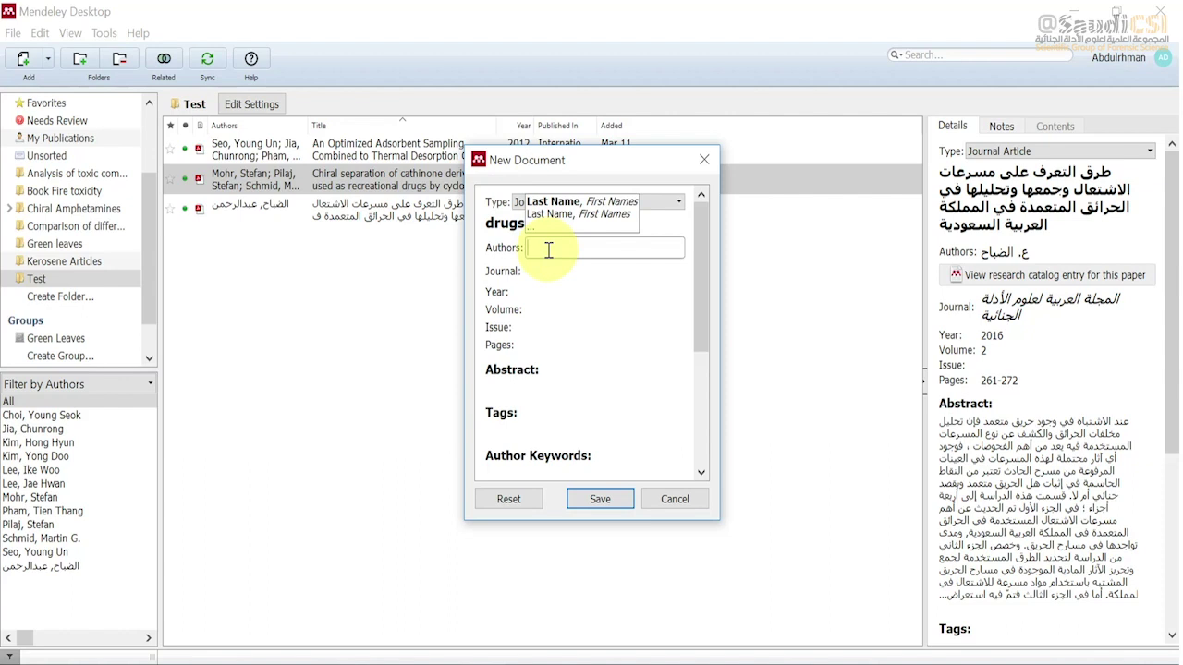
type("t")
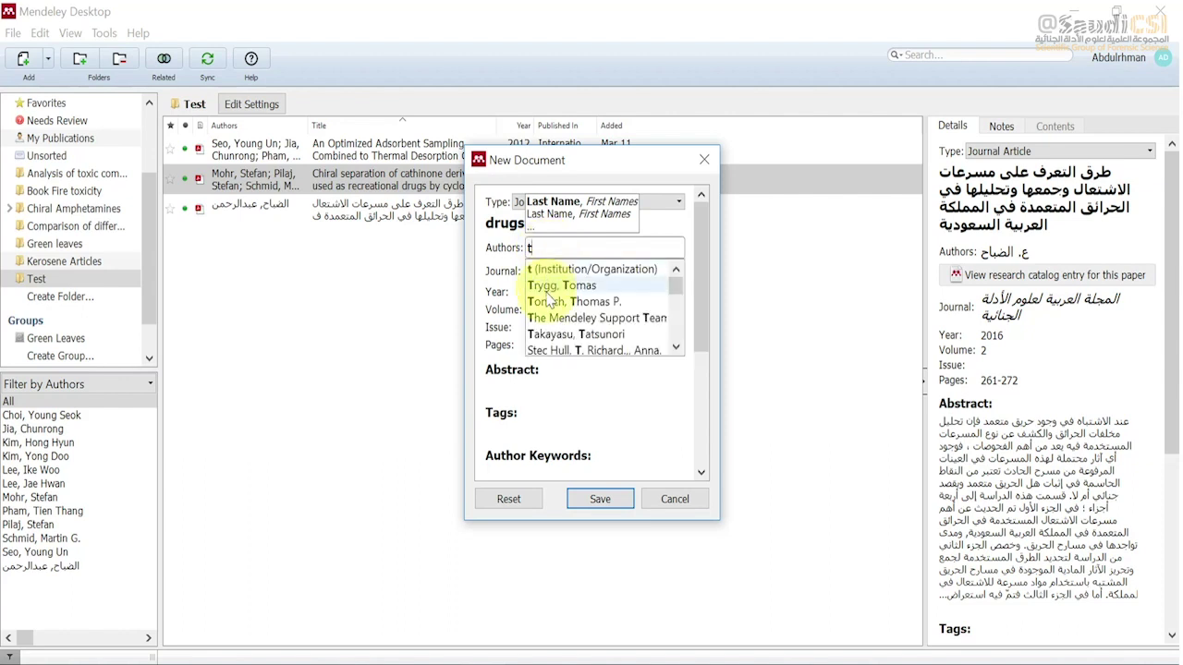
left_click(556, 351)
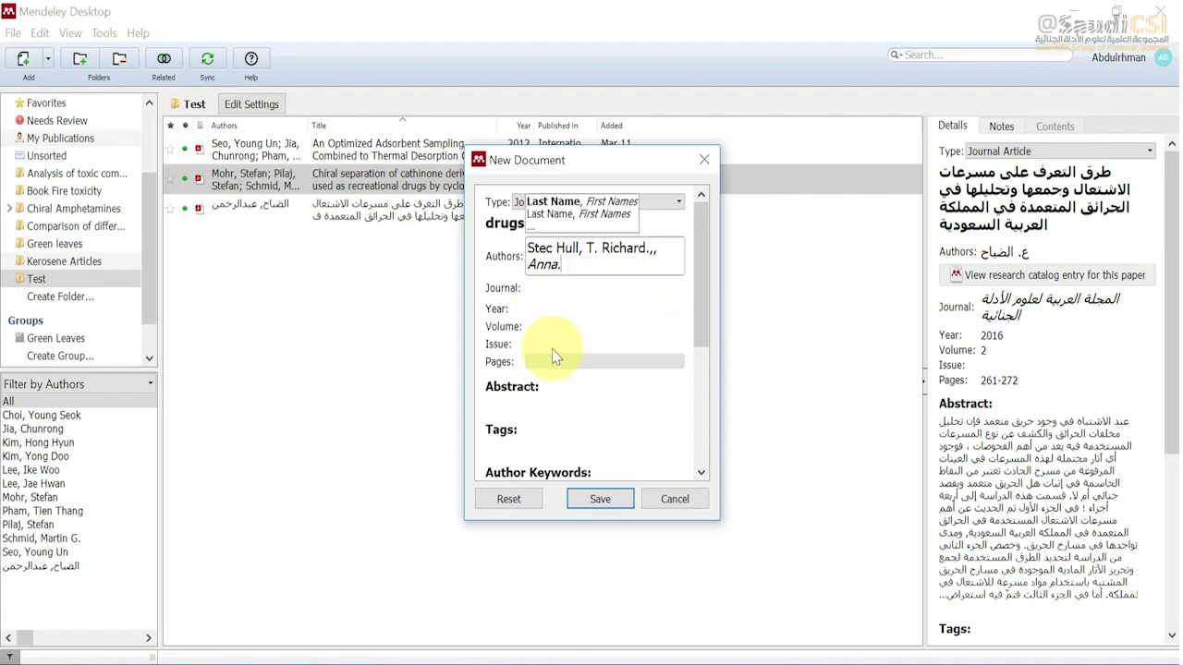
left_click(553, 353)
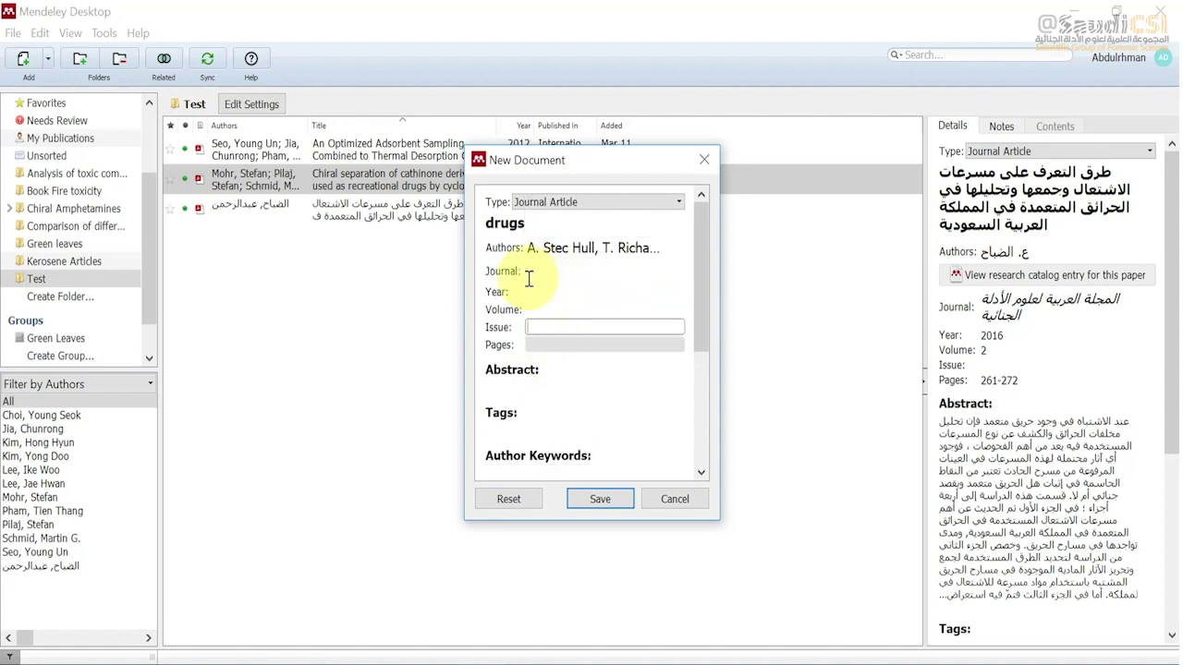
Set the drugs entry's issue to 3 and its pages to 1-15, leaving the abstract empty
left_click(546, 345)
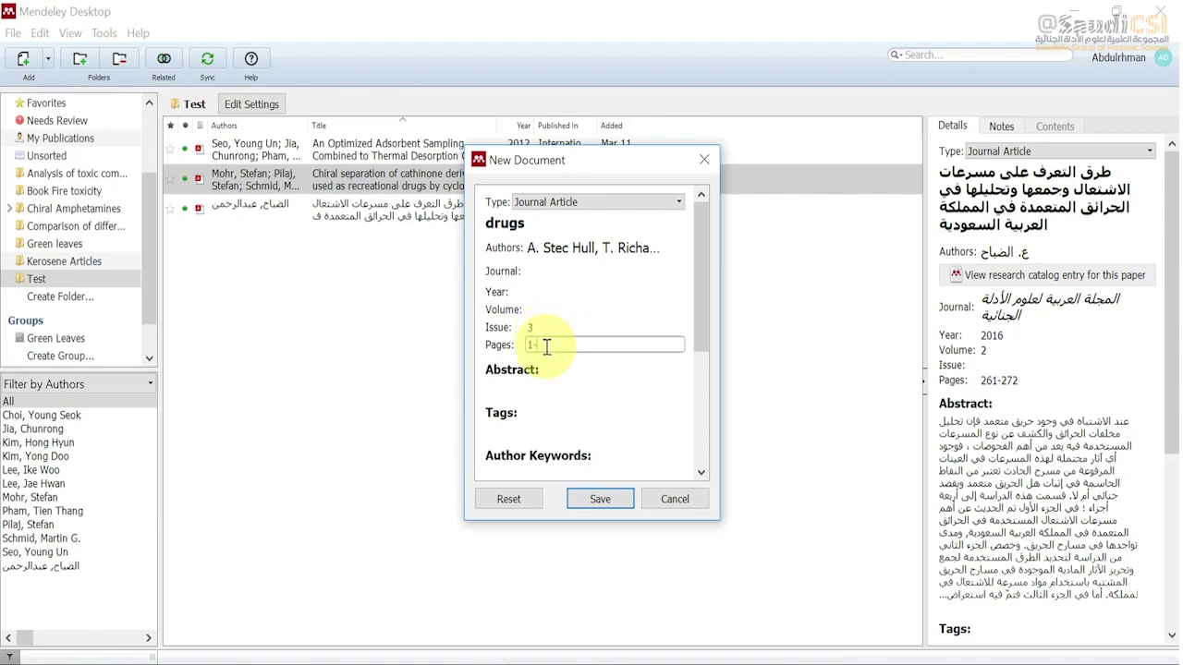
type("1-15")
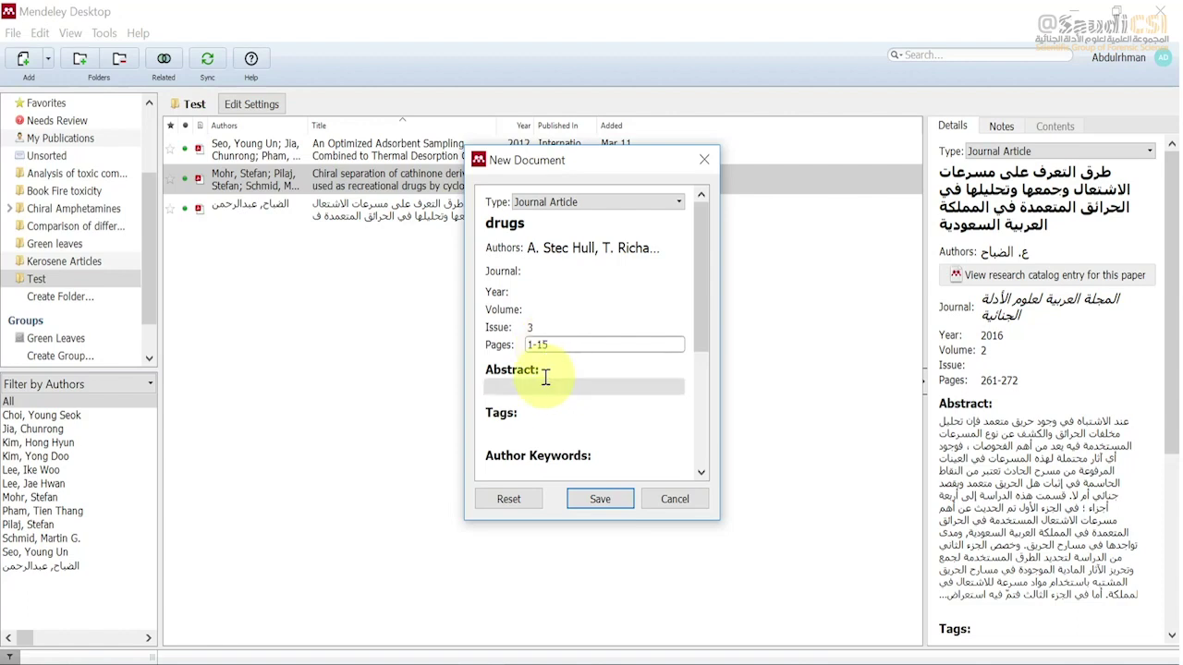
left_click(545, 389)
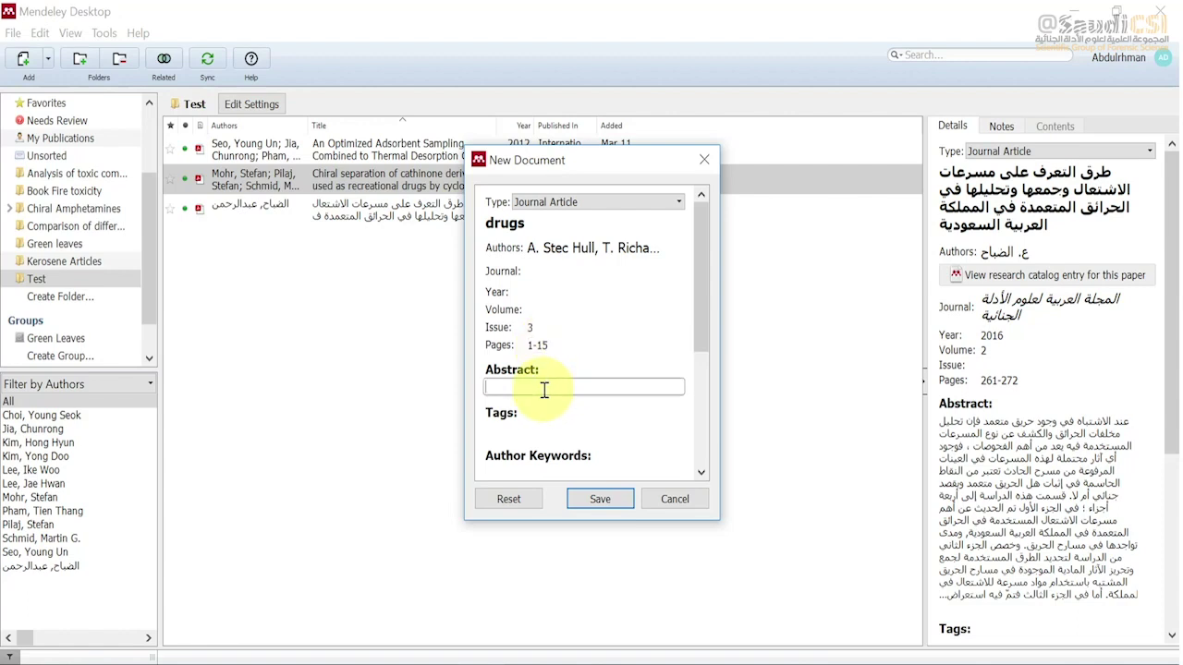
left_click(700, 310)
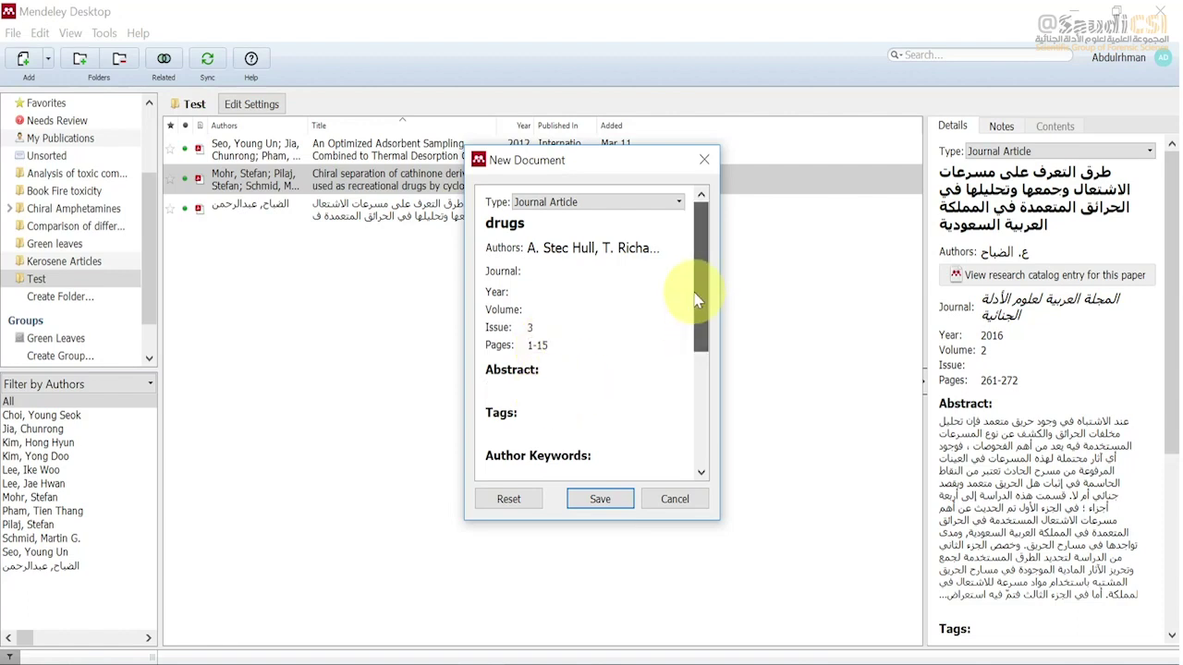
Switch the drugs entry's document type to Book and on to Hearing, and look through the remaining types
left_click(675, 201)
left_click(570, 220)
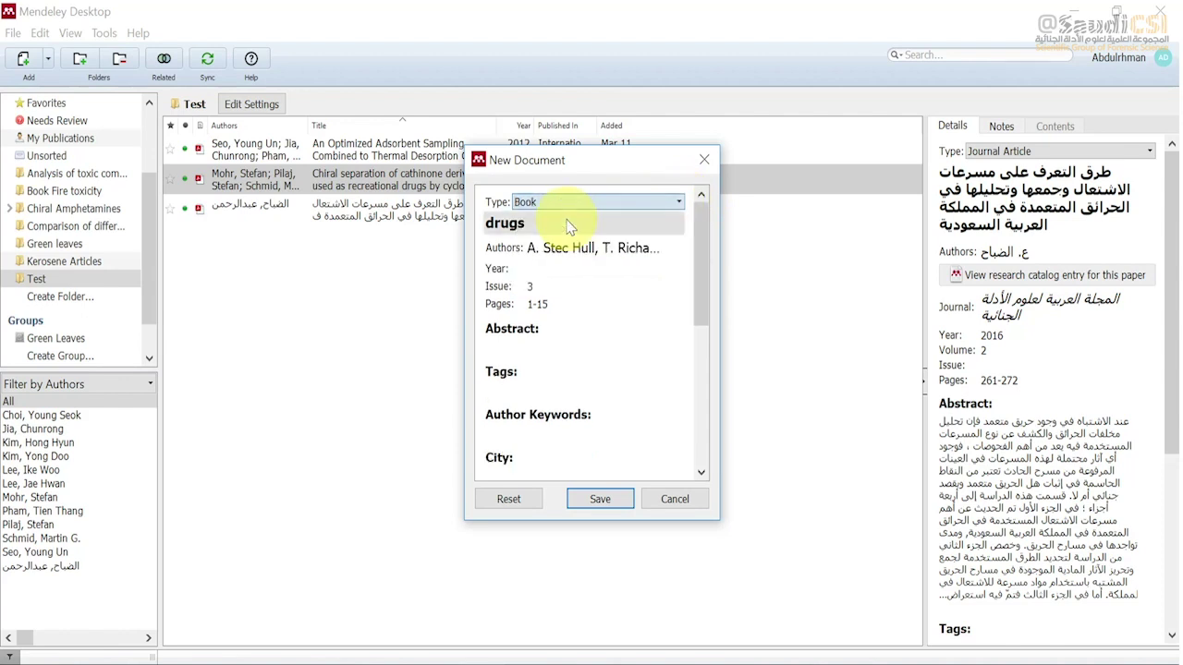
left_click(679, 201)
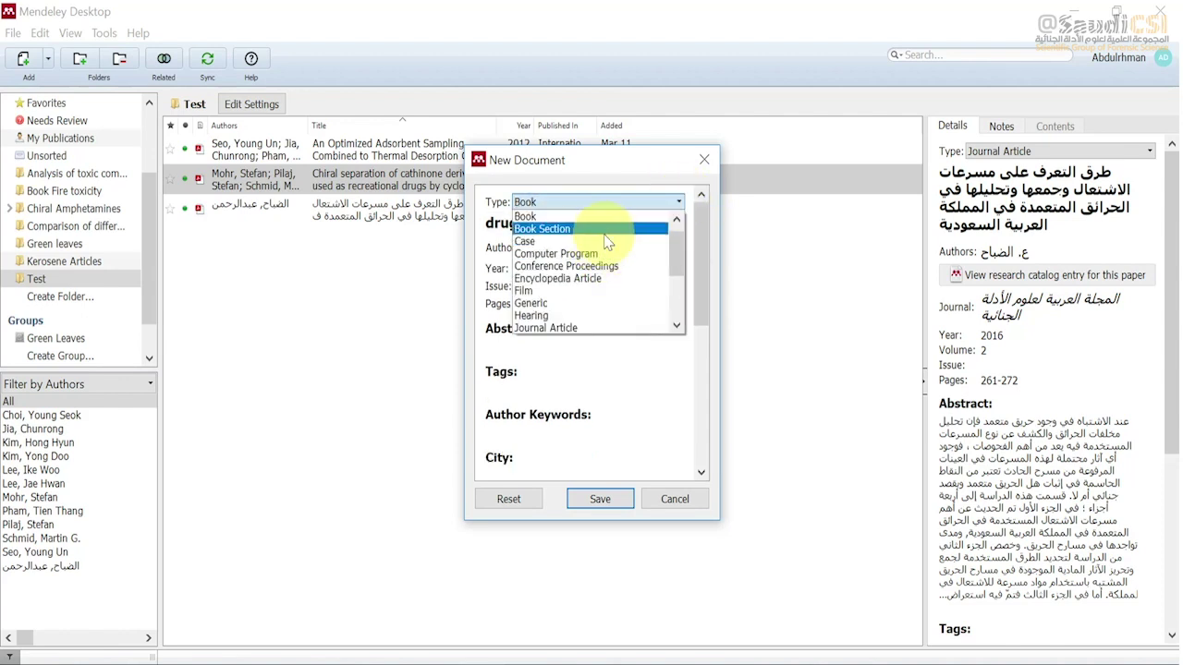
left_click(553, 315)
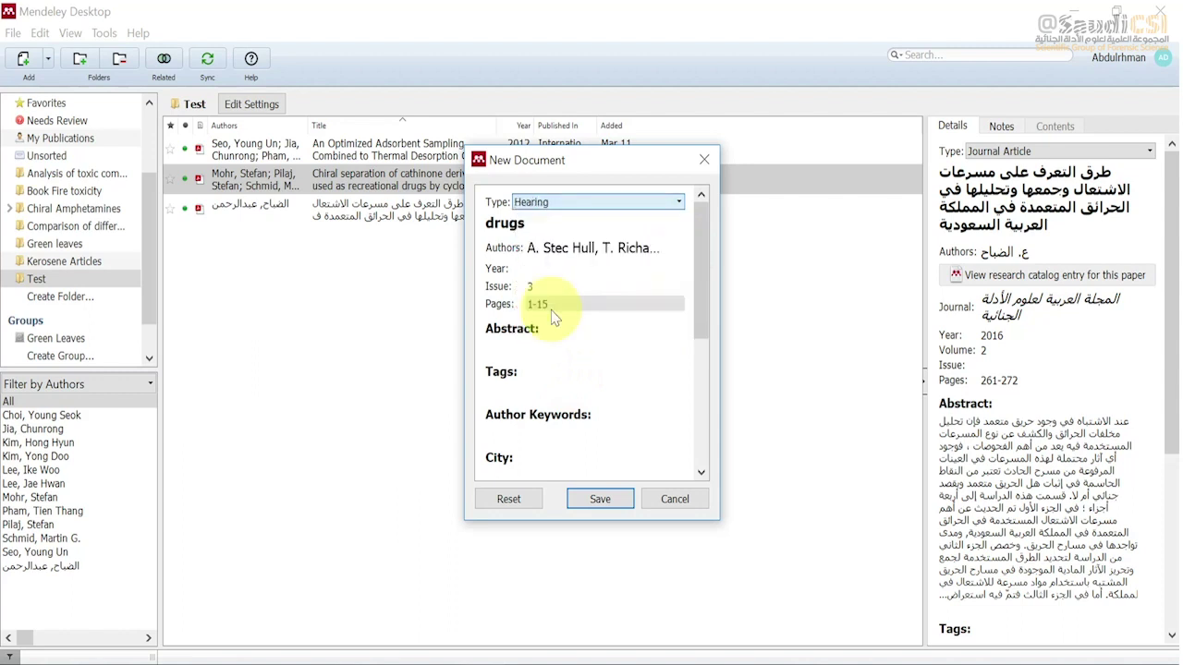
left_click(679, 205)
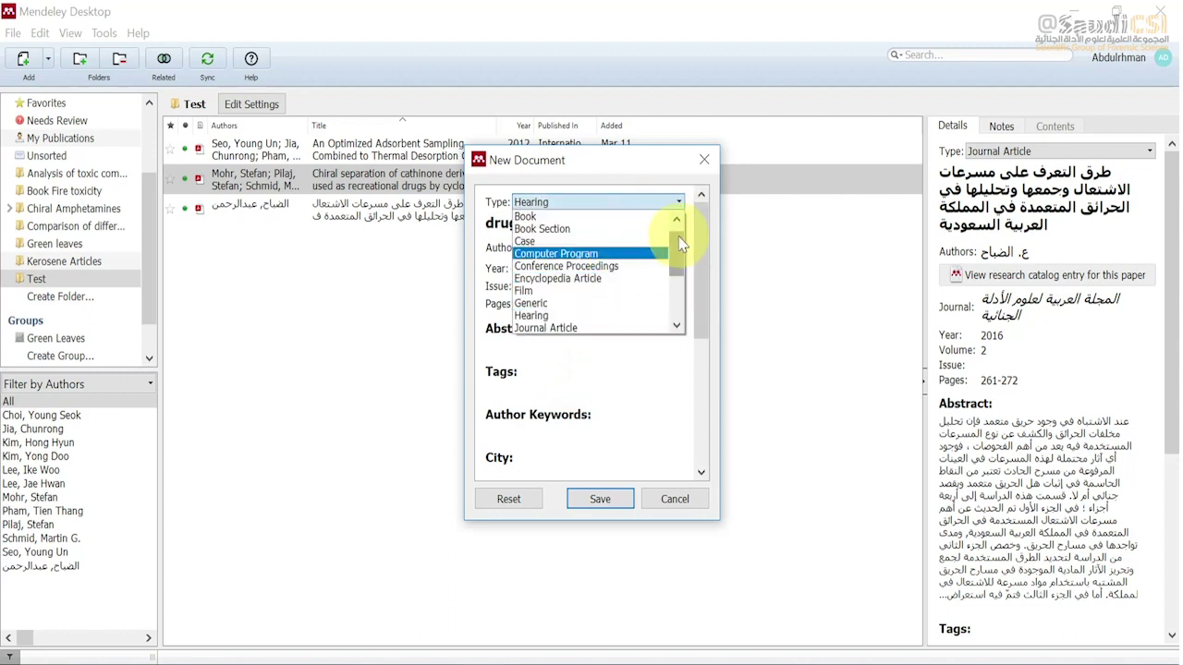
left_click_drag(669, 244, 674, 268)
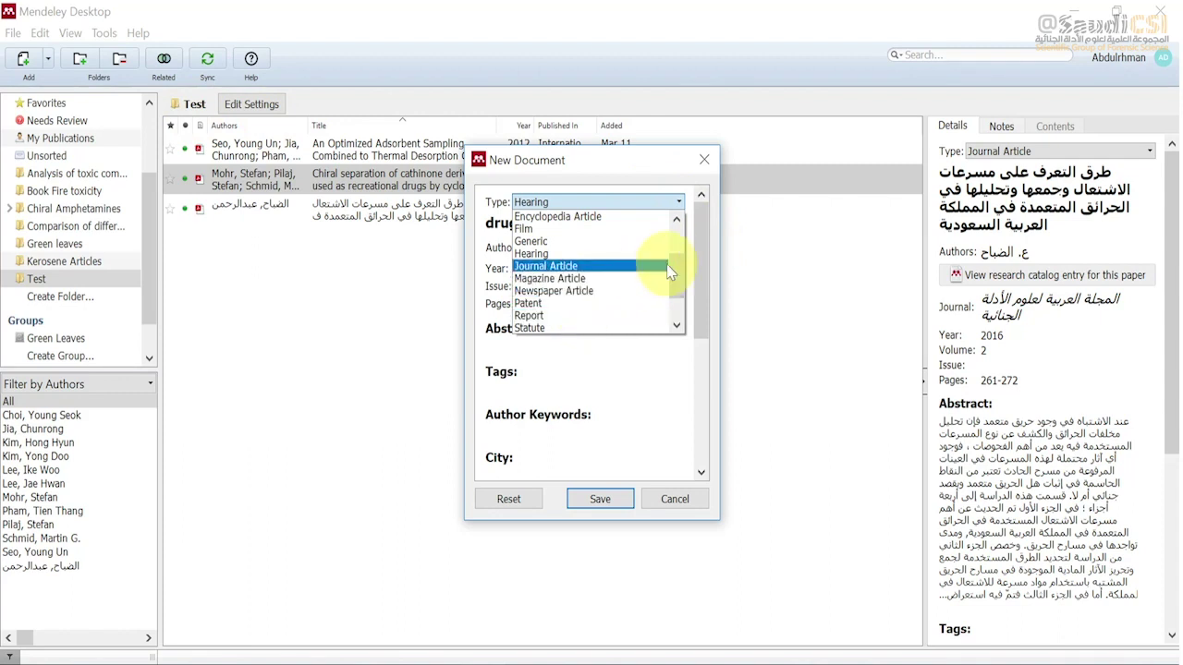
left_click_drag(673, 262, 674, 284)
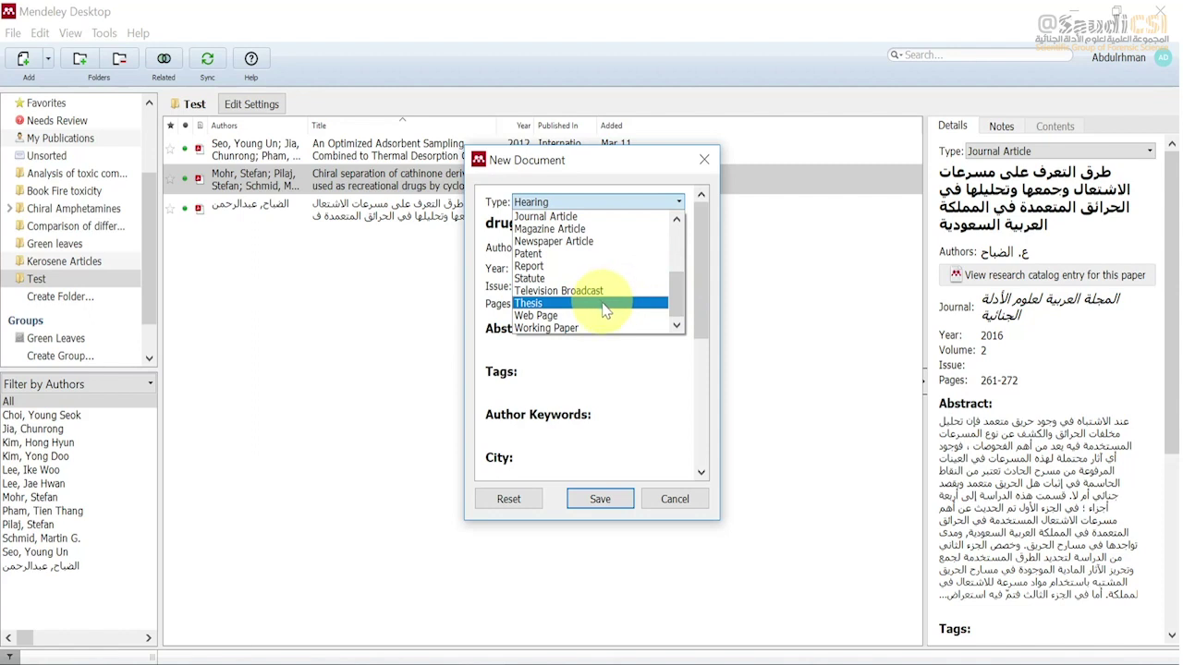
left_click(566, 386)
Go through the Publisher, URL, City and Author Keywords fields without filling them, and save the drugs entry
left_click_drag(708, 312, 694, 388)
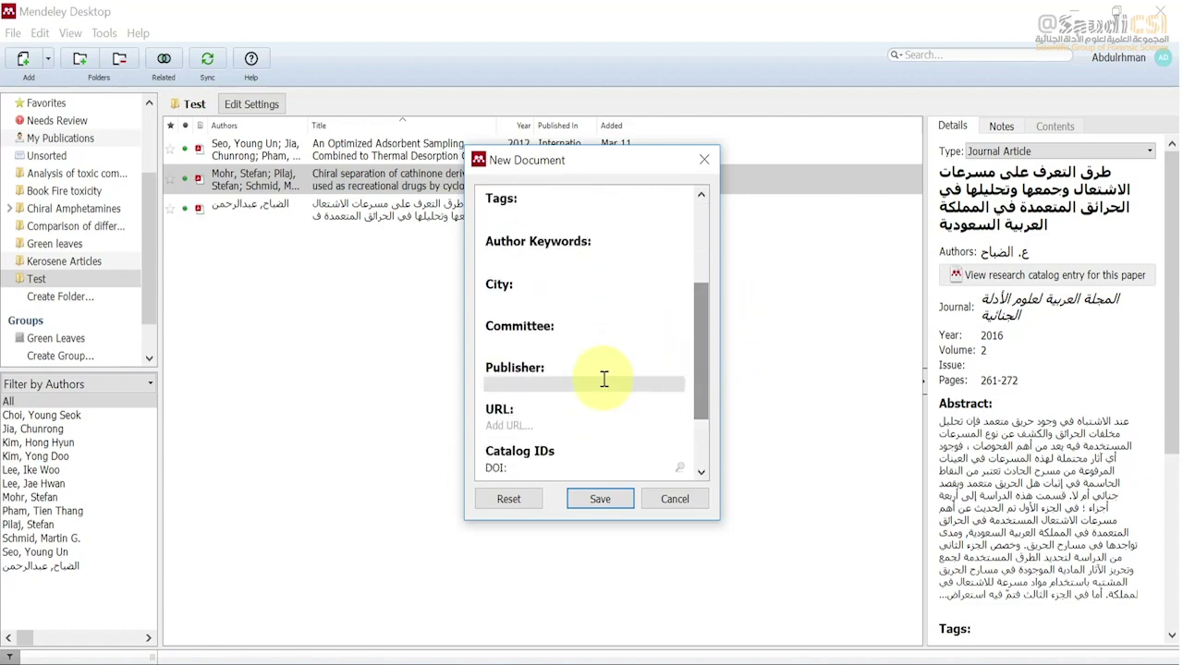
left_click(592, 379)
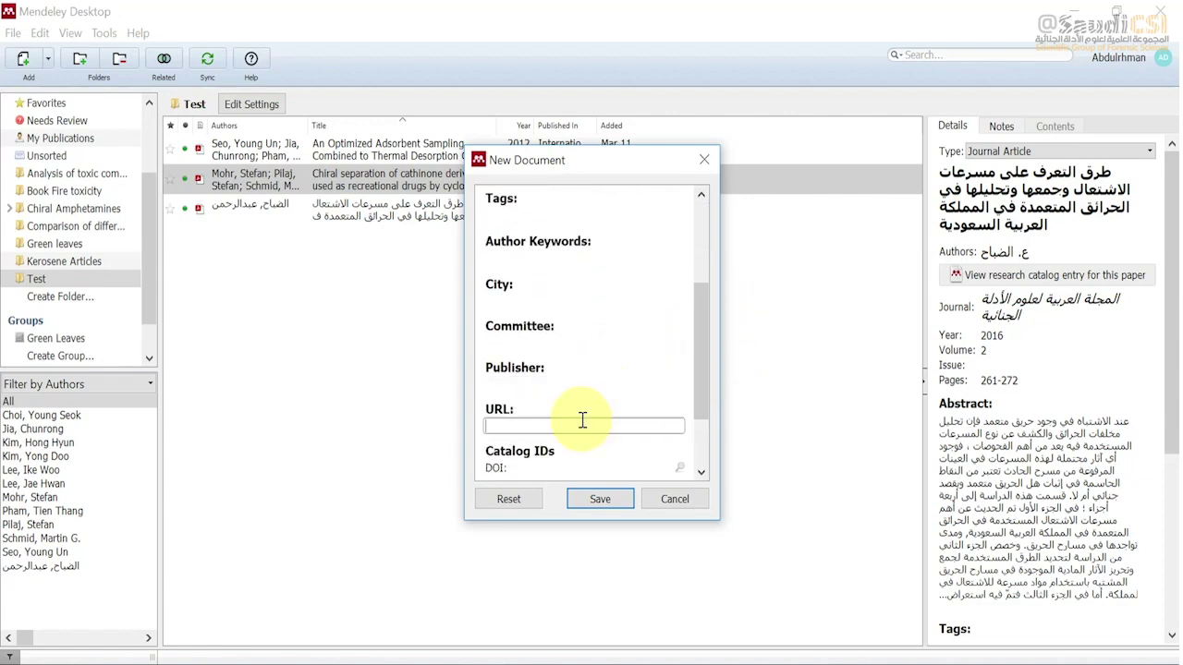
left_click_drag(694, 335, 698, 323)
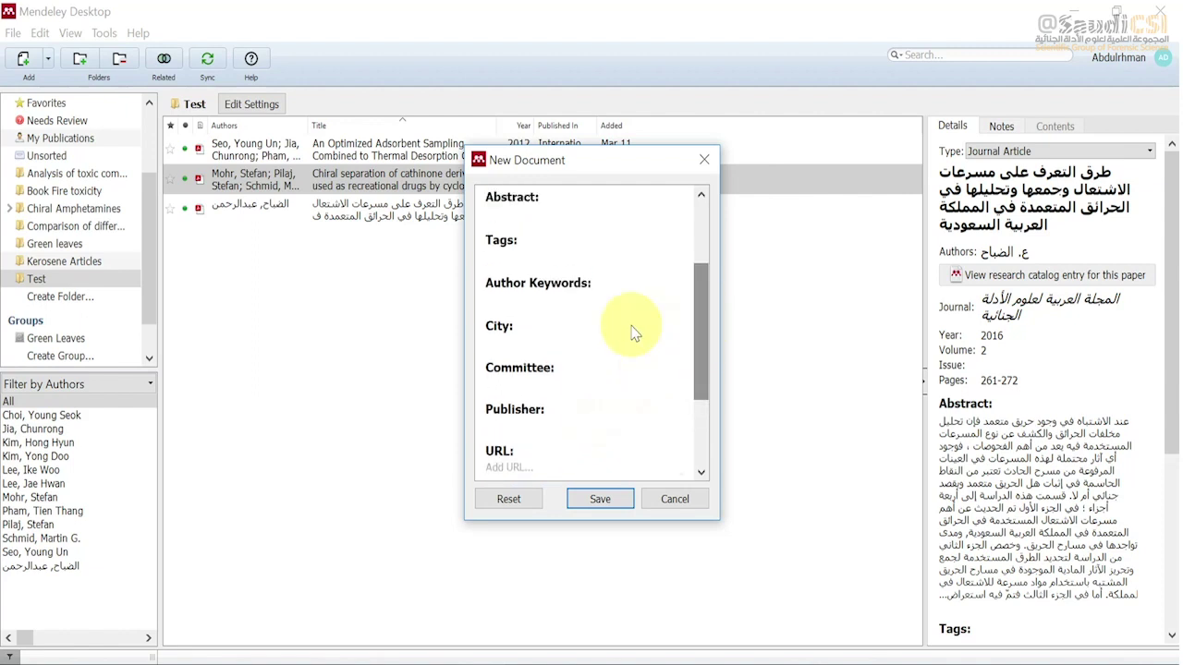
left_click(527, 342)
left_click(534, 300)
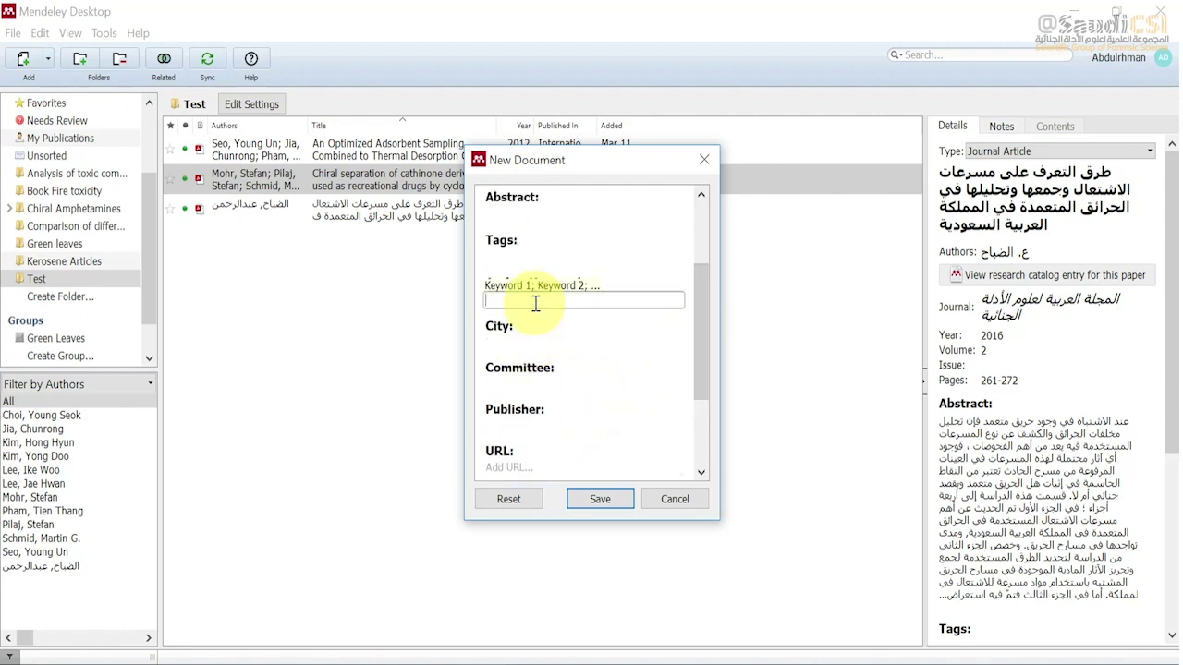
left_click(600, 499)
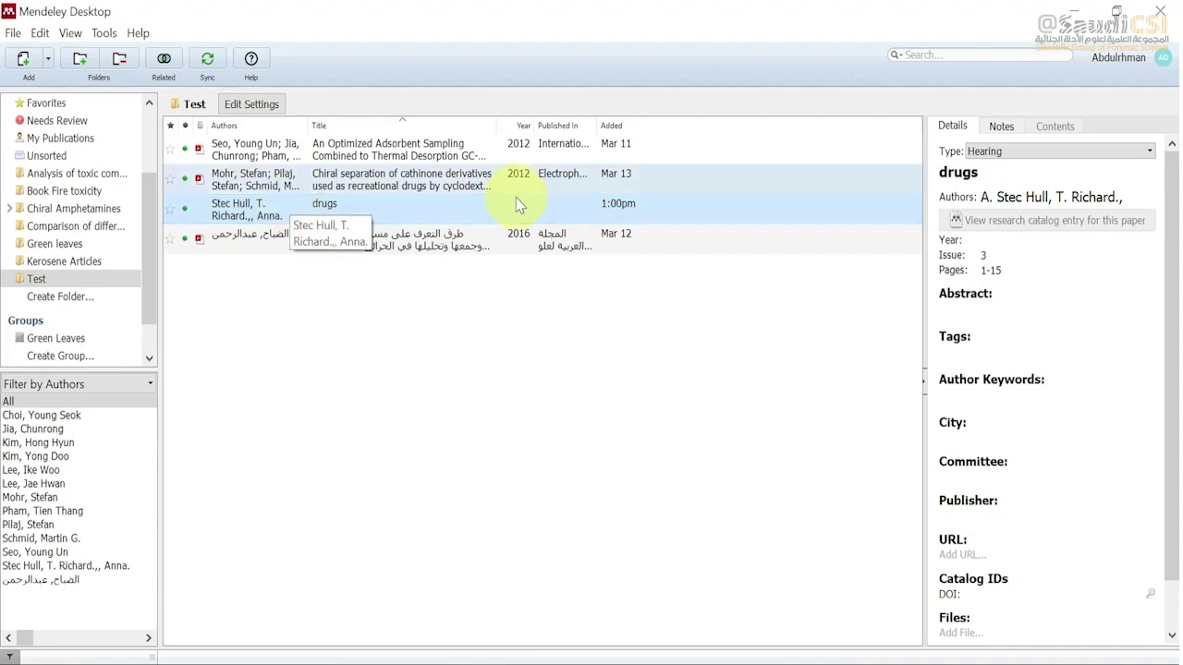
Set the saved drugs entry's year to 2019 in its details and reselect the entry in the Test folder
left_click(985, 240)
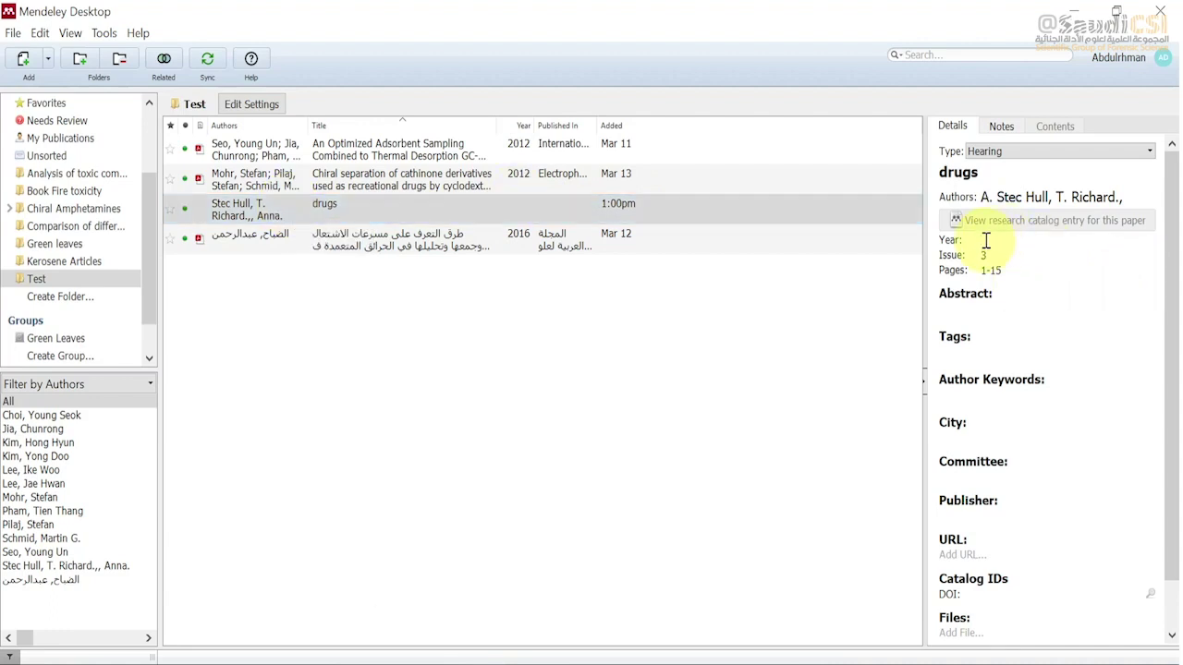
type("2019")
left_click(818, 290)
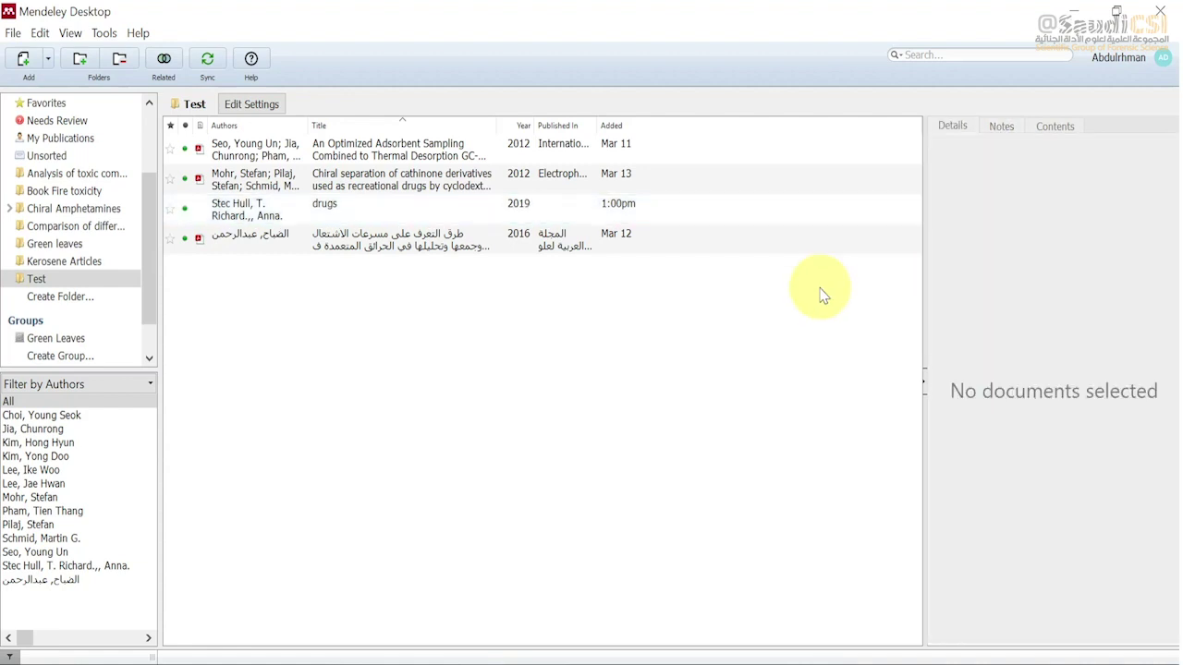
left_click(532, 216)
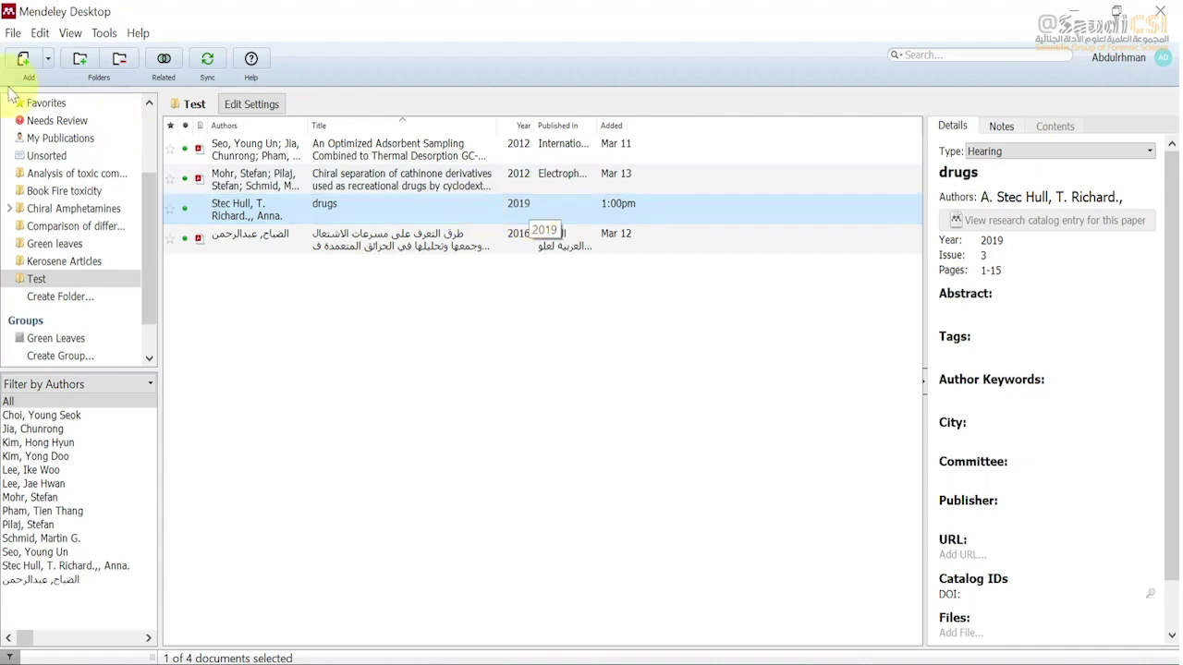
Start another manual entry in the Test folder with type Book and title "الكيمياء التحليلية"
left_click(51, 60)
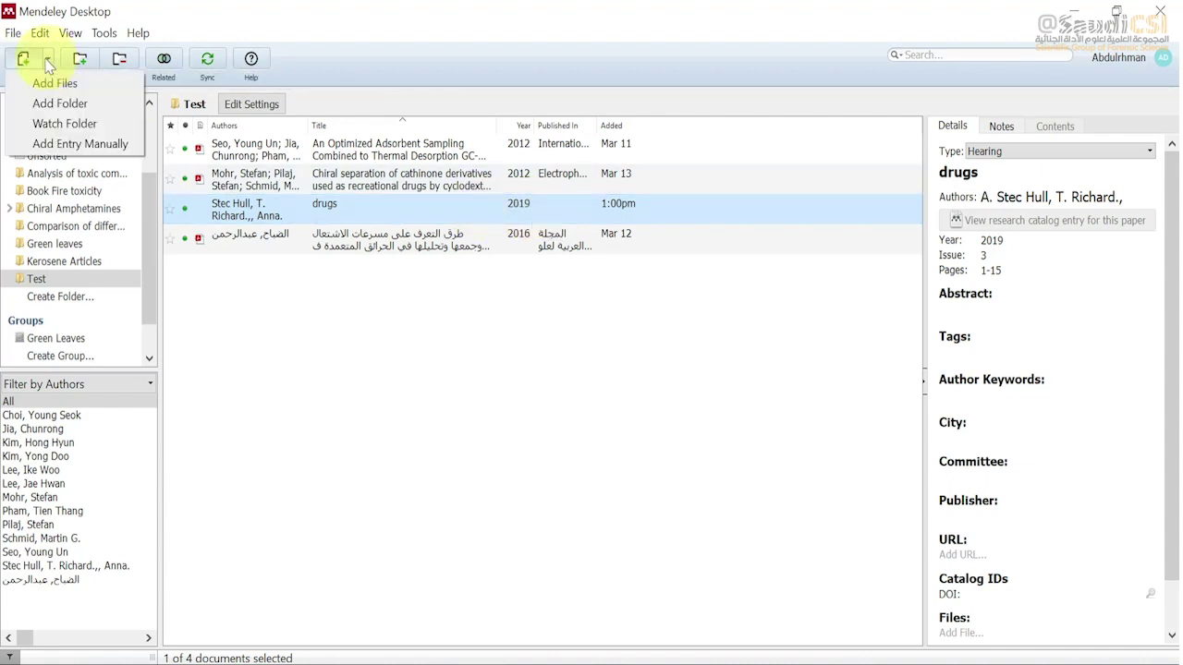
left_click(75, 145)
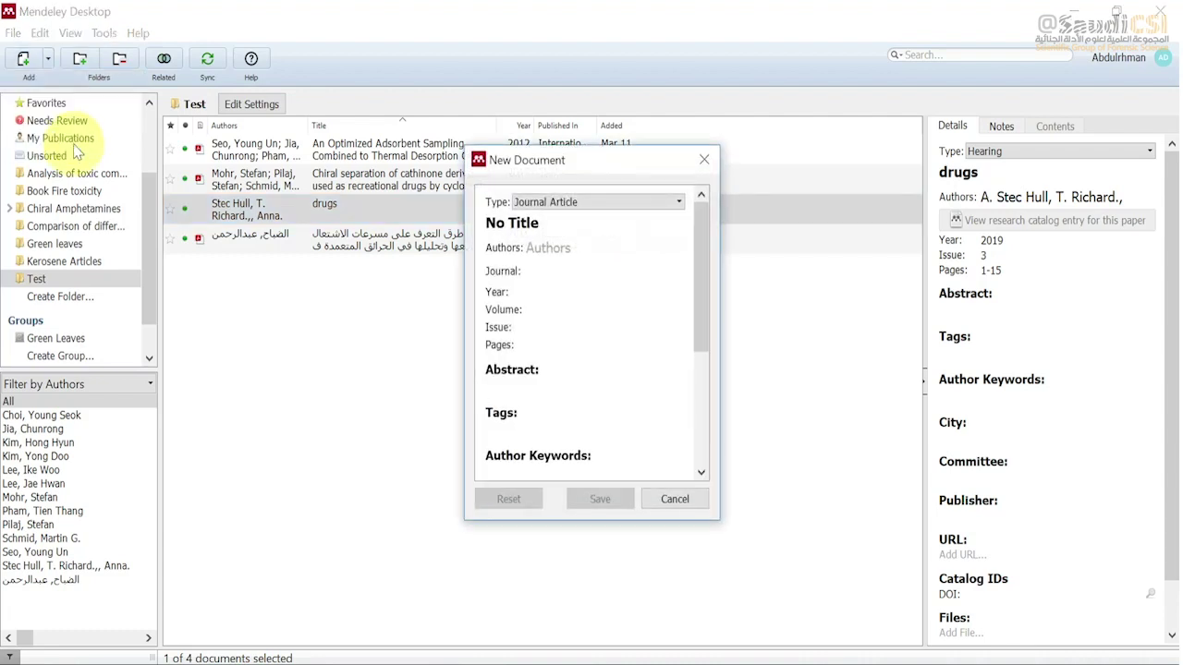
left_click(679, 205)
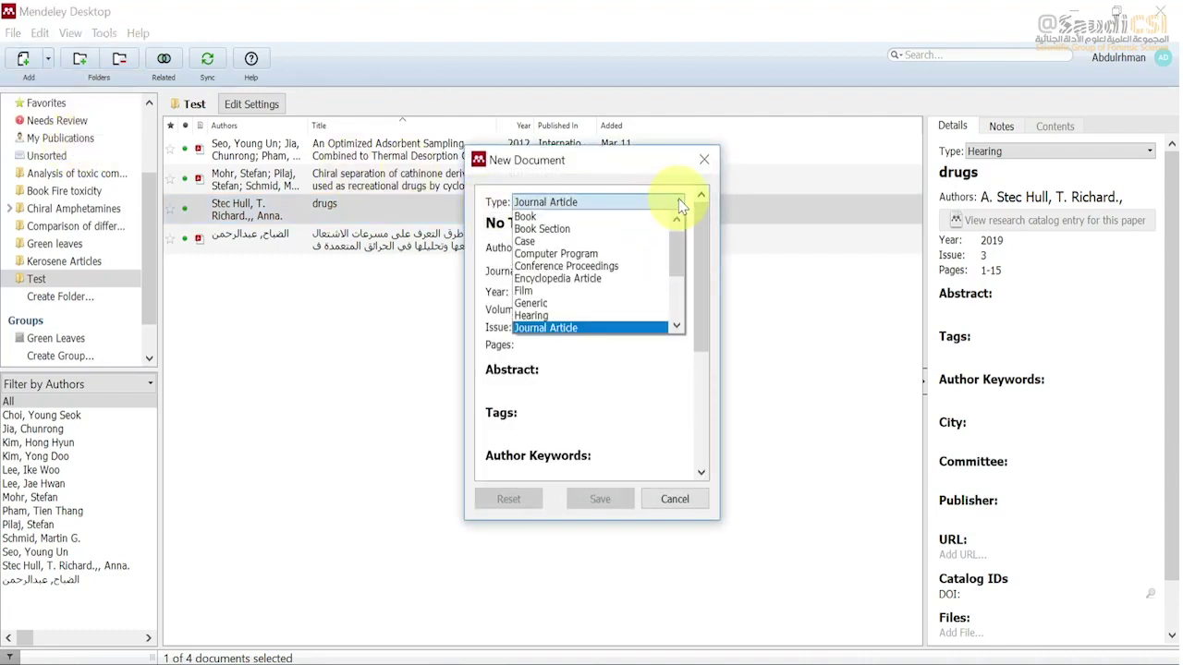
left_click(536, 227)
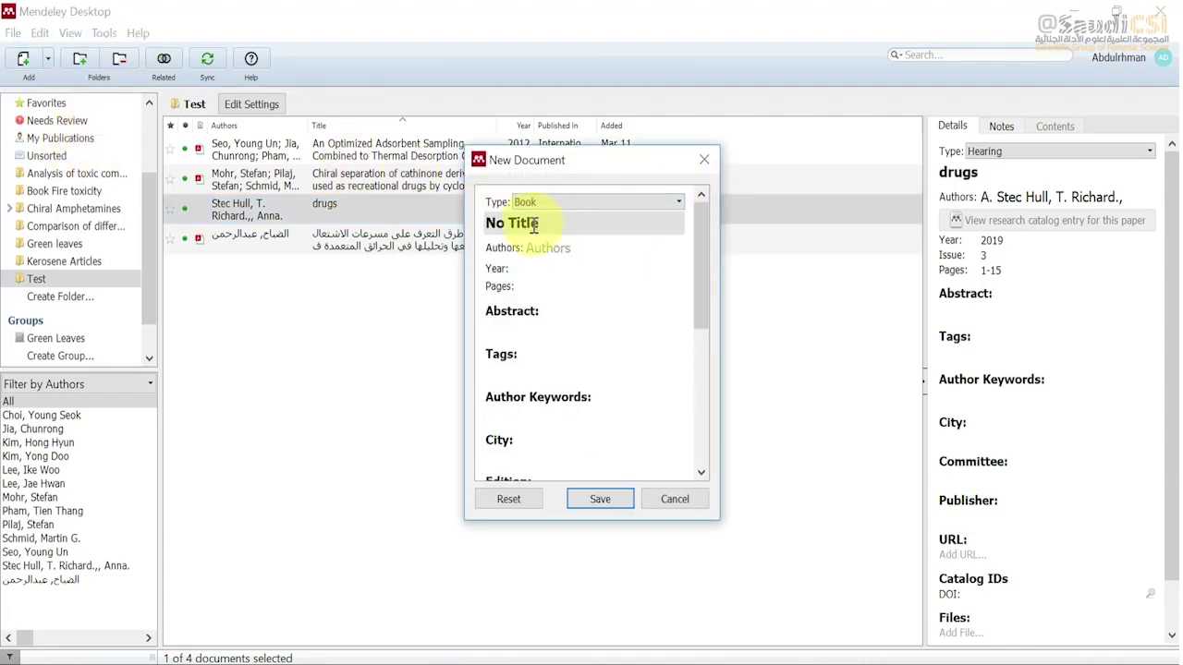
left_click(536, 227)
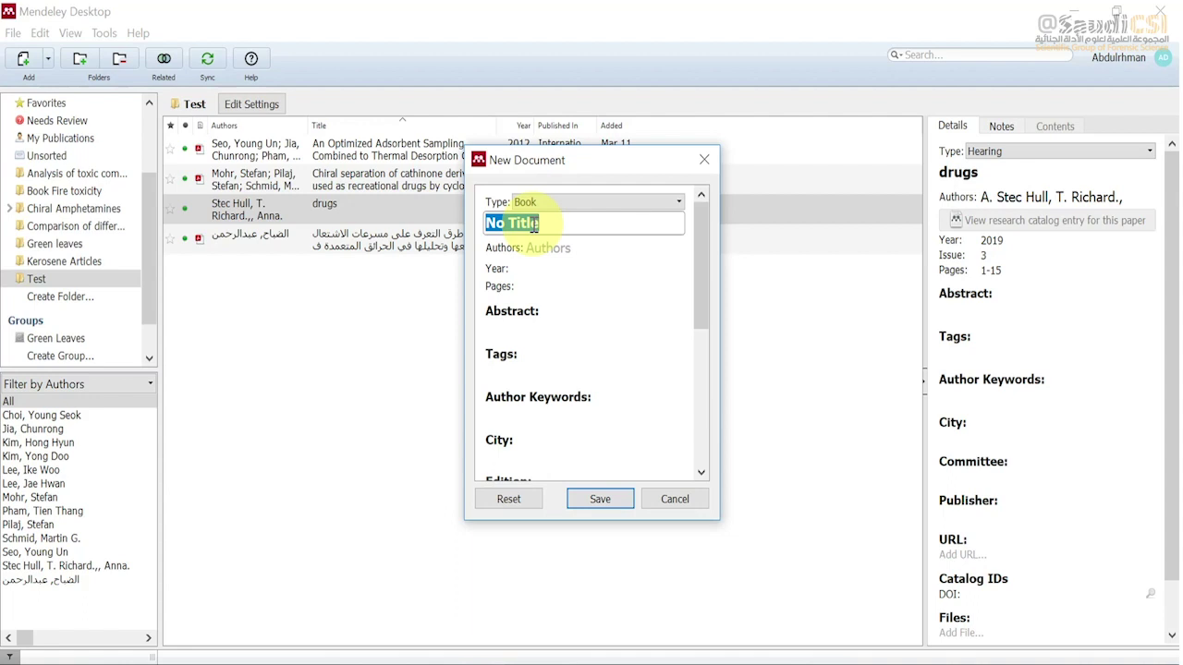
type("ال")
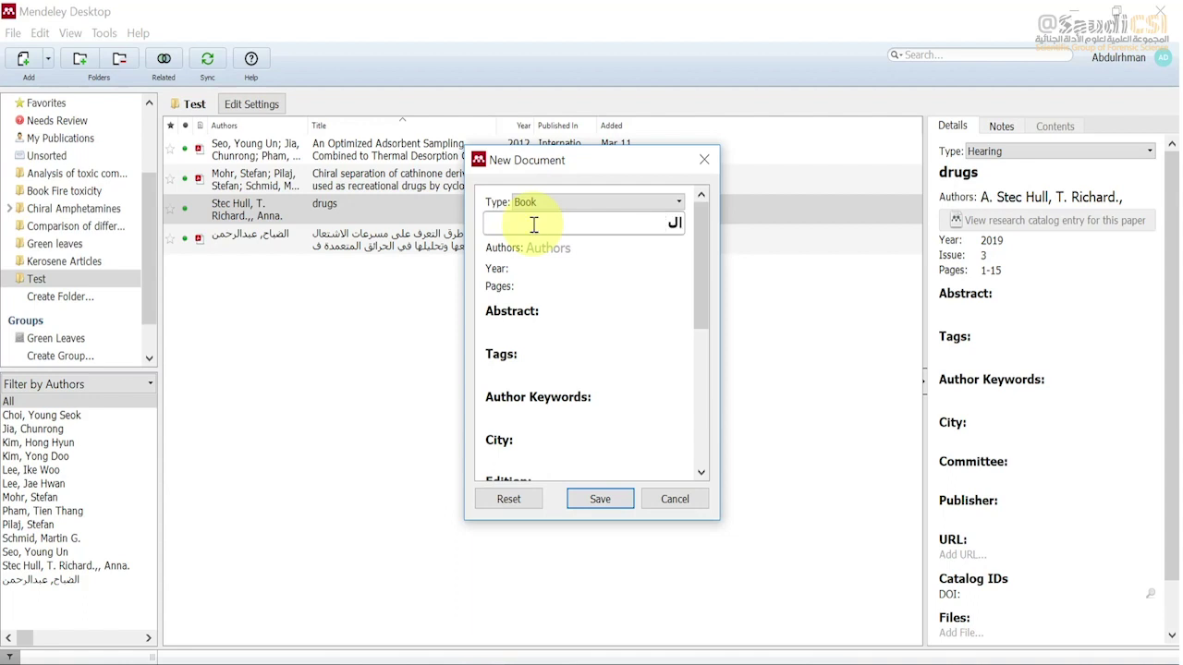
type("كيمياء التحليل")
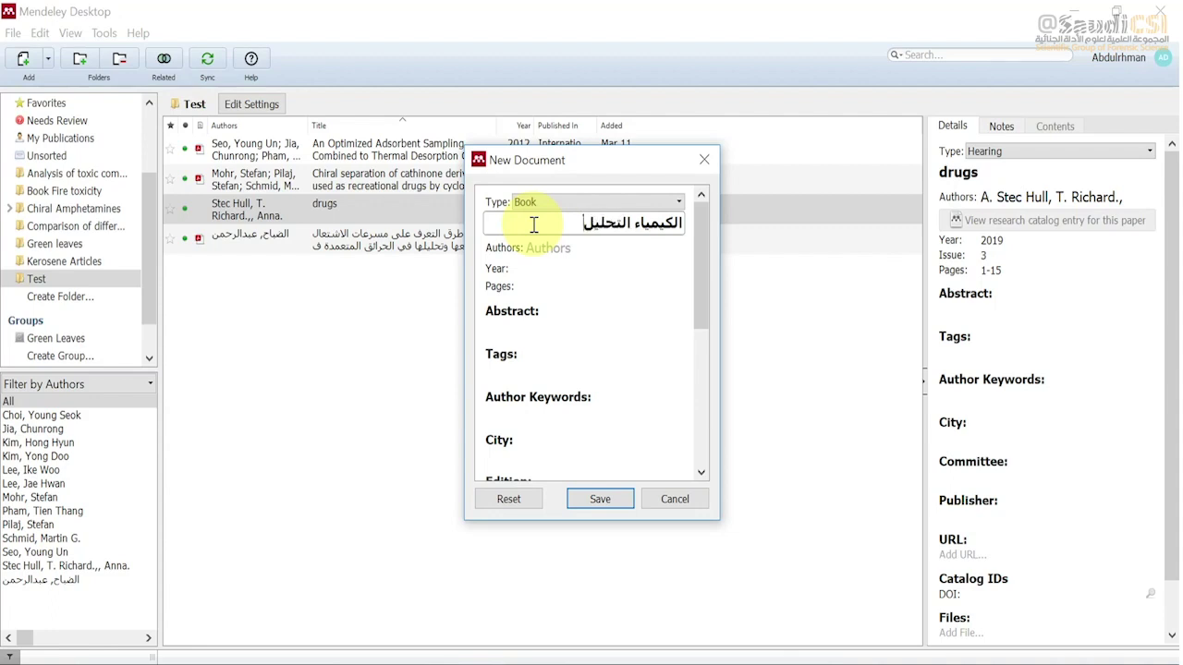
type("ية")
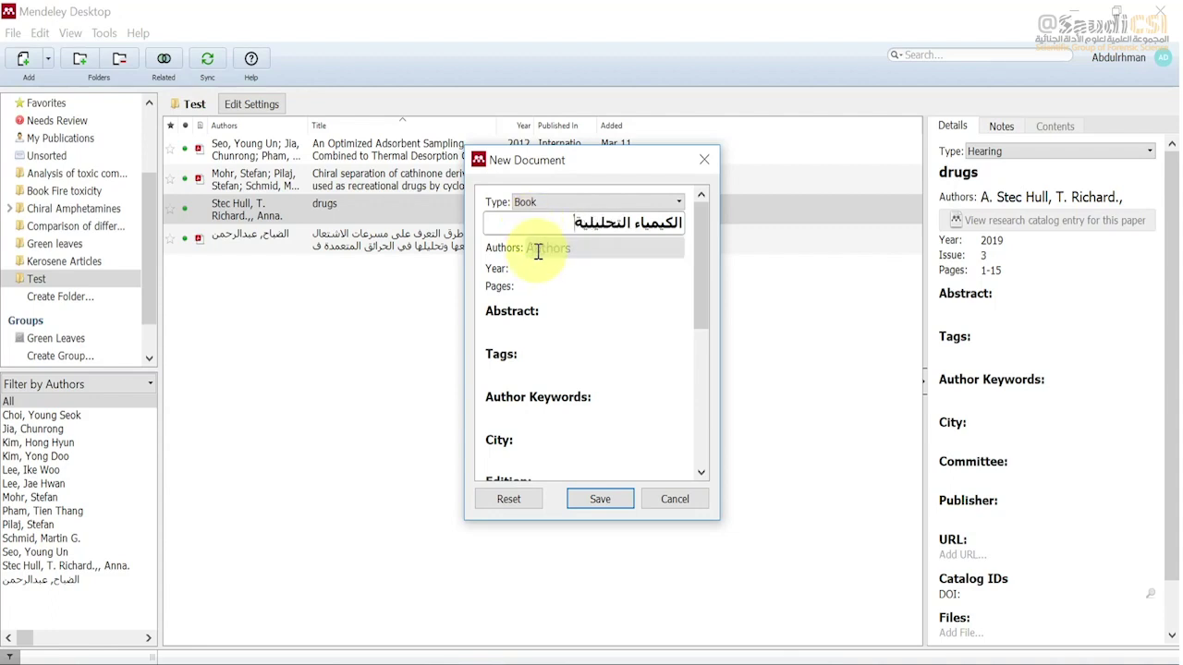
Enter the book author's name, and set the year to 2019 and the pages to 1-200
left_click(540, 248)
type("صالح")
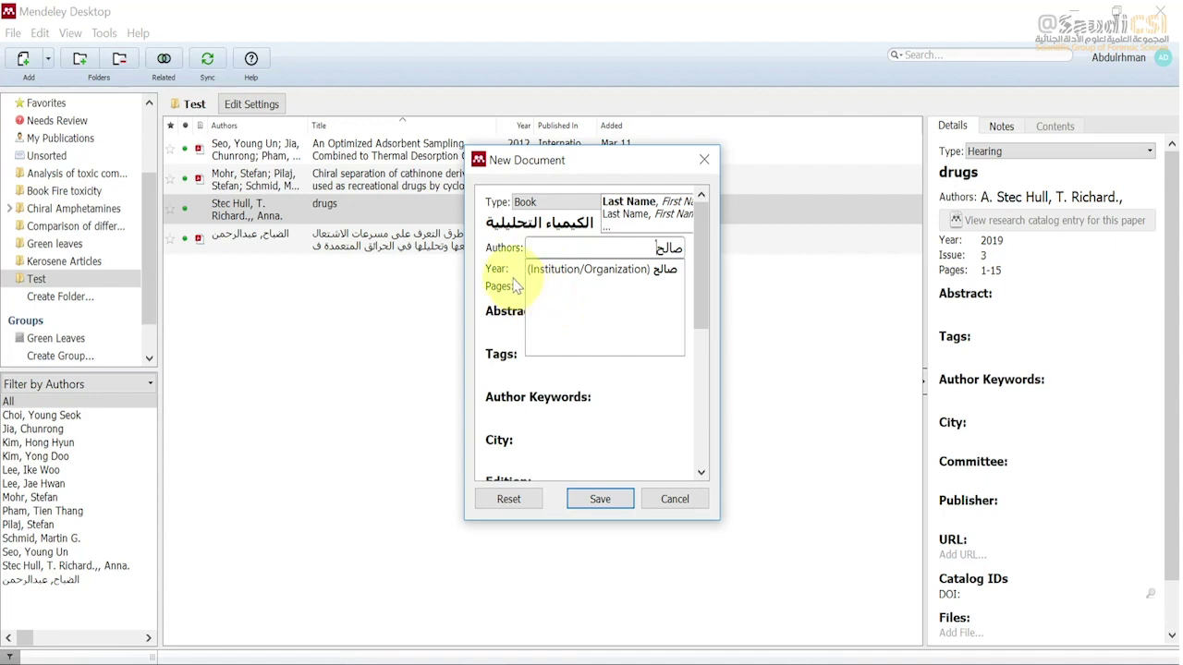
left_click(527, 268)
left_click(538, 269)
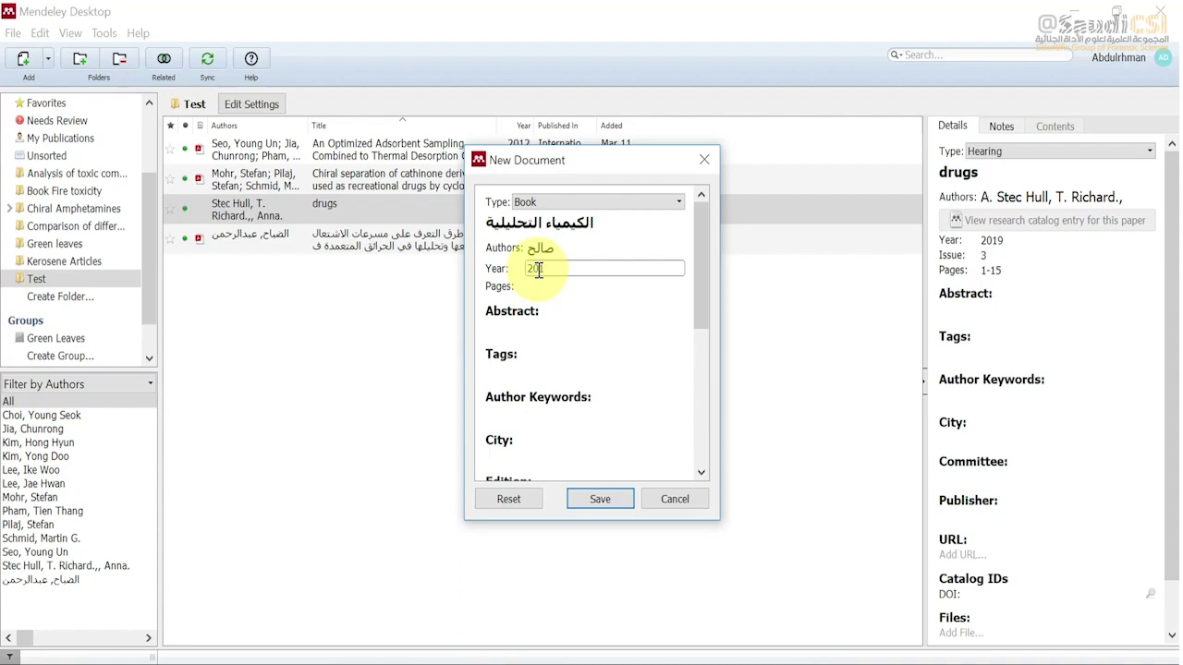
left_click(538, 287)
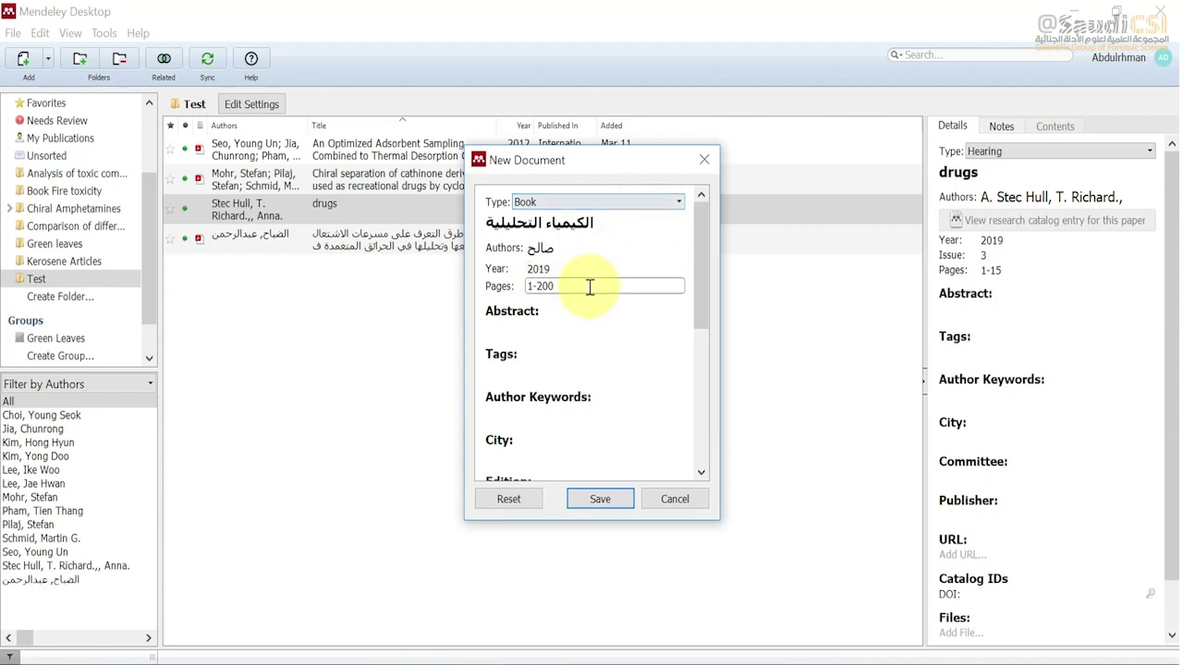
Set the book's city to "الرياض" and go through its Publisher, Editors and Edition fields
left_click(550, 404)
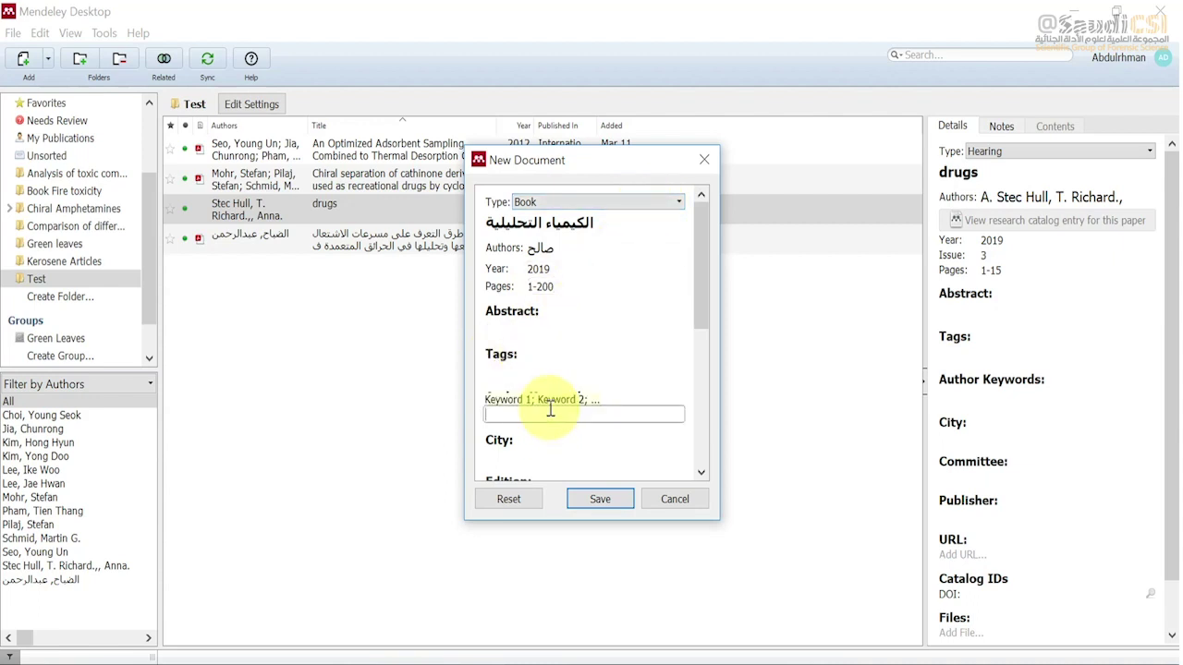
left_click(535, 447)
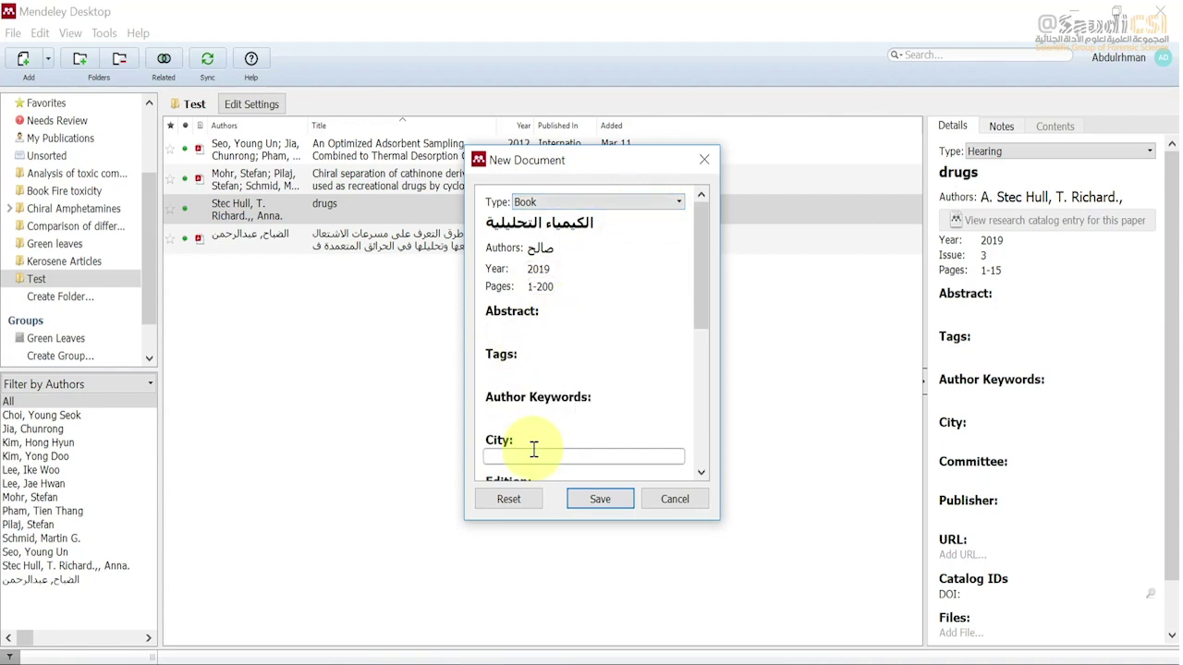
type("الرياض")
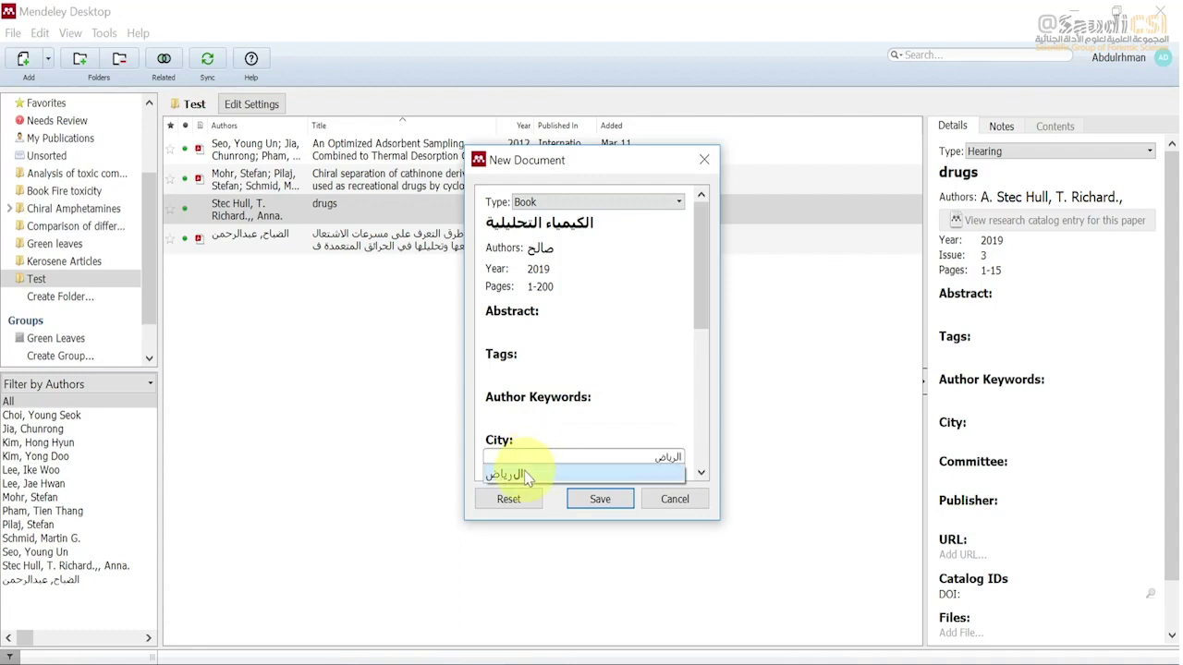
left_click(522, 473)
left_click_drag(703, 314, 707, 421)
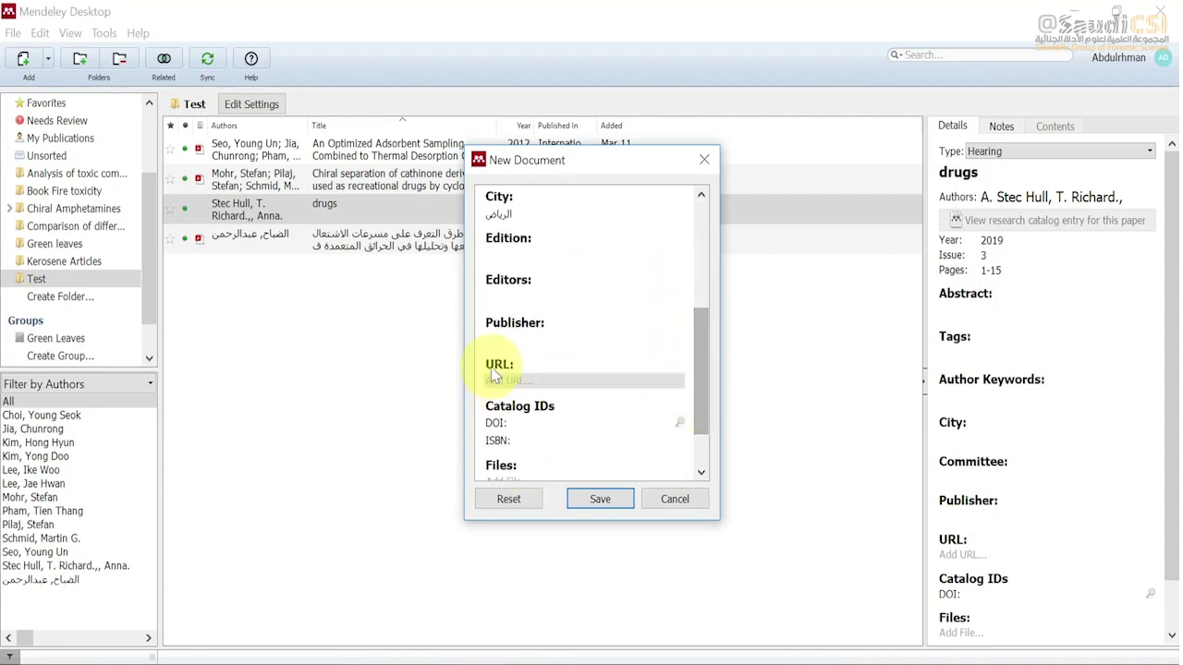
left_click(500, 339)
left_click(507, 296)
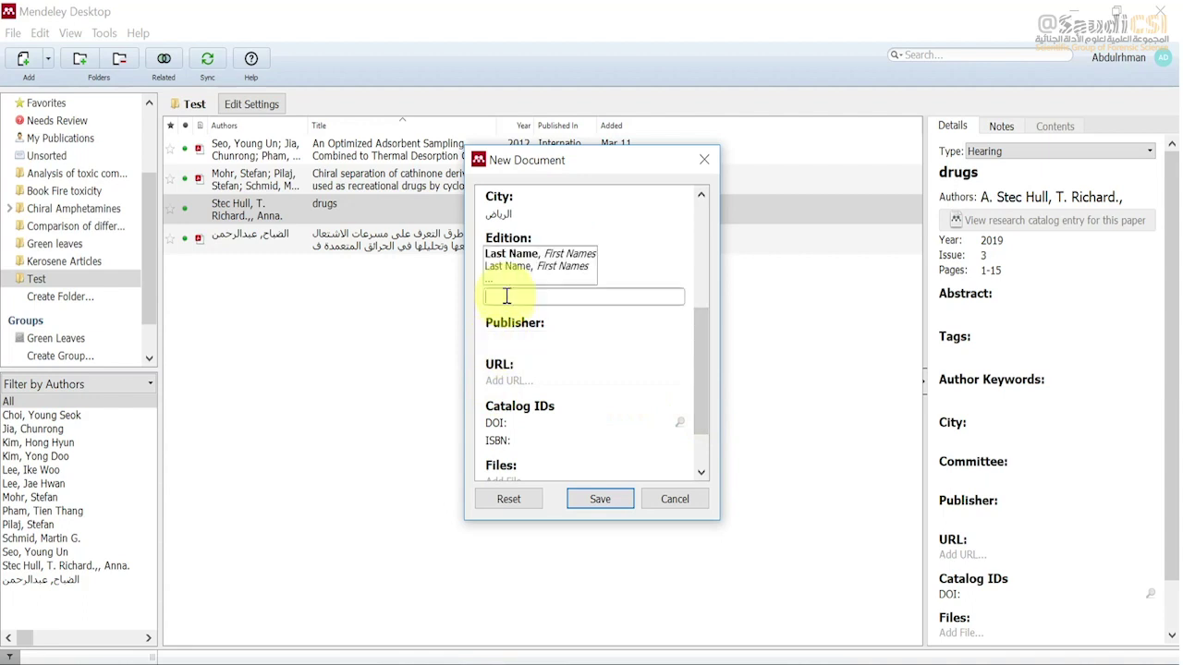
left_click(623, 283)
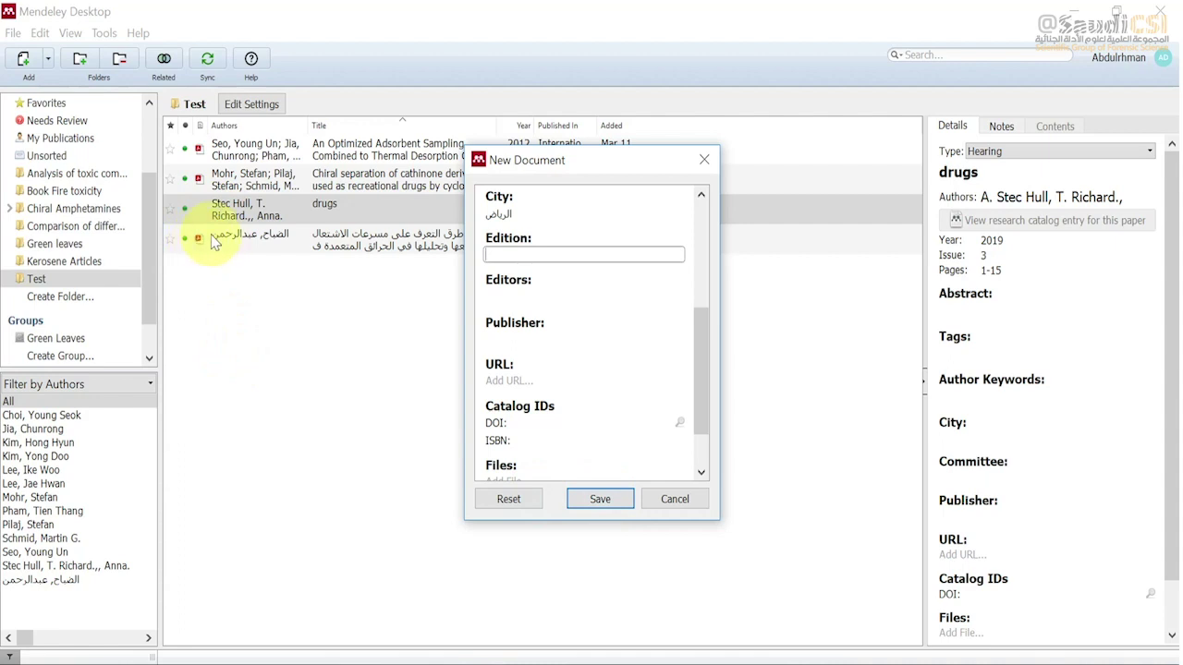
Save the new book entry and view the details of the drugs entry, the last Arabic article and the Optimized Adsorbent Sampling article
left_click(601, 499)
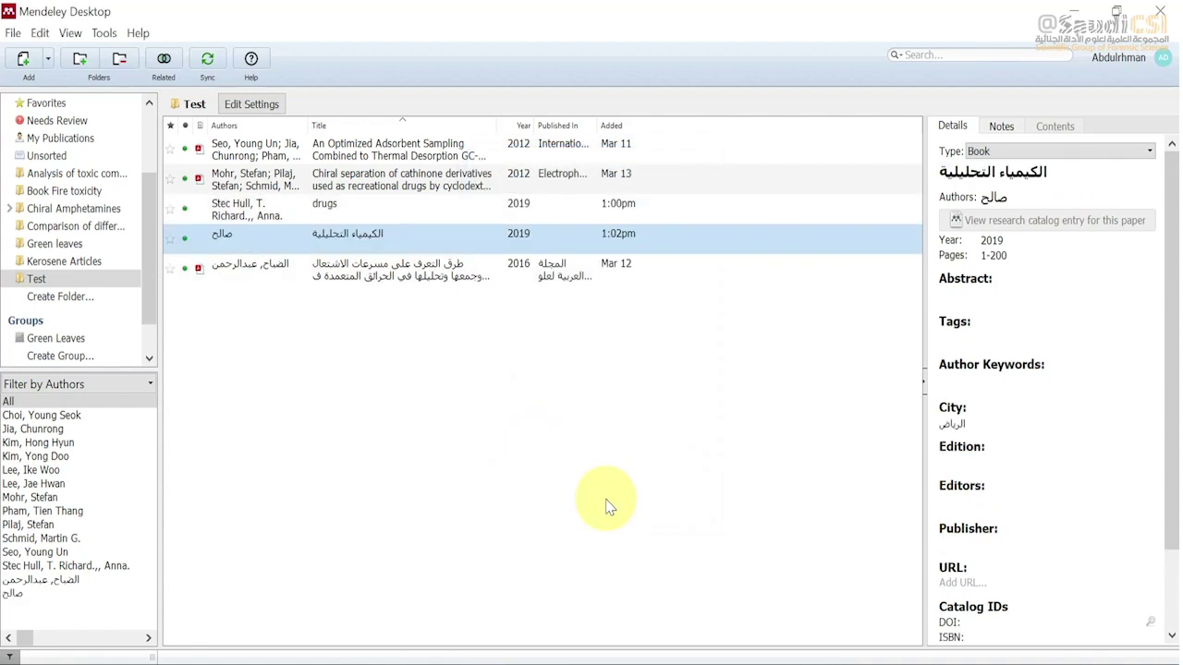
left_click(379, 216)
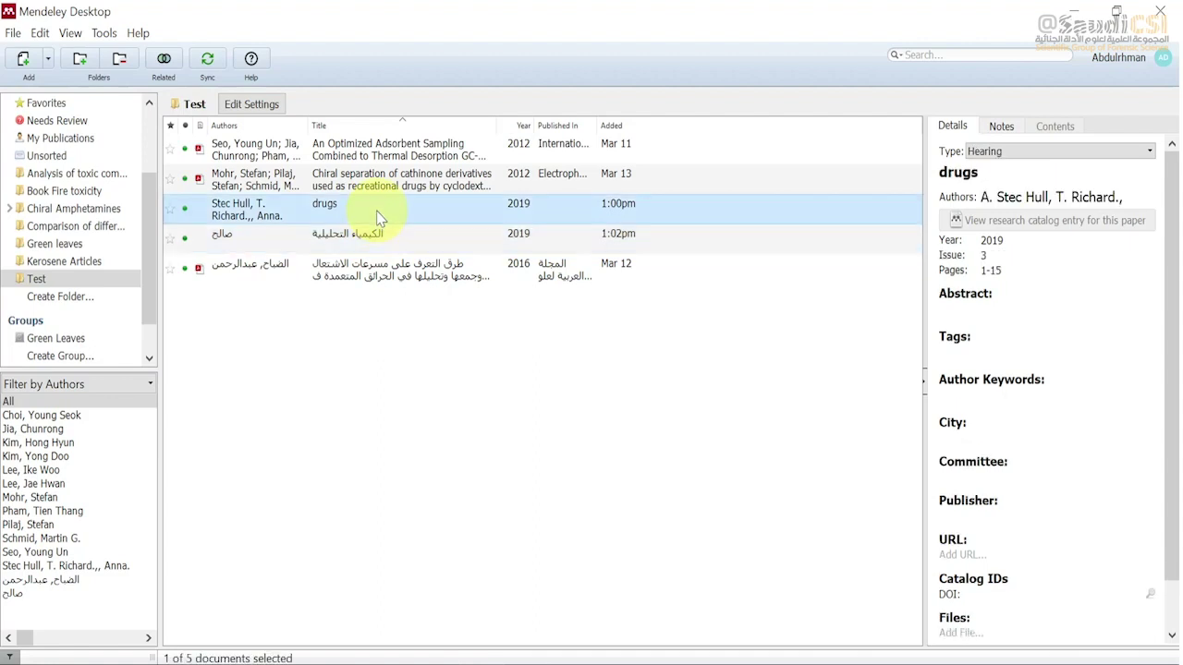
left_click(368, 278)
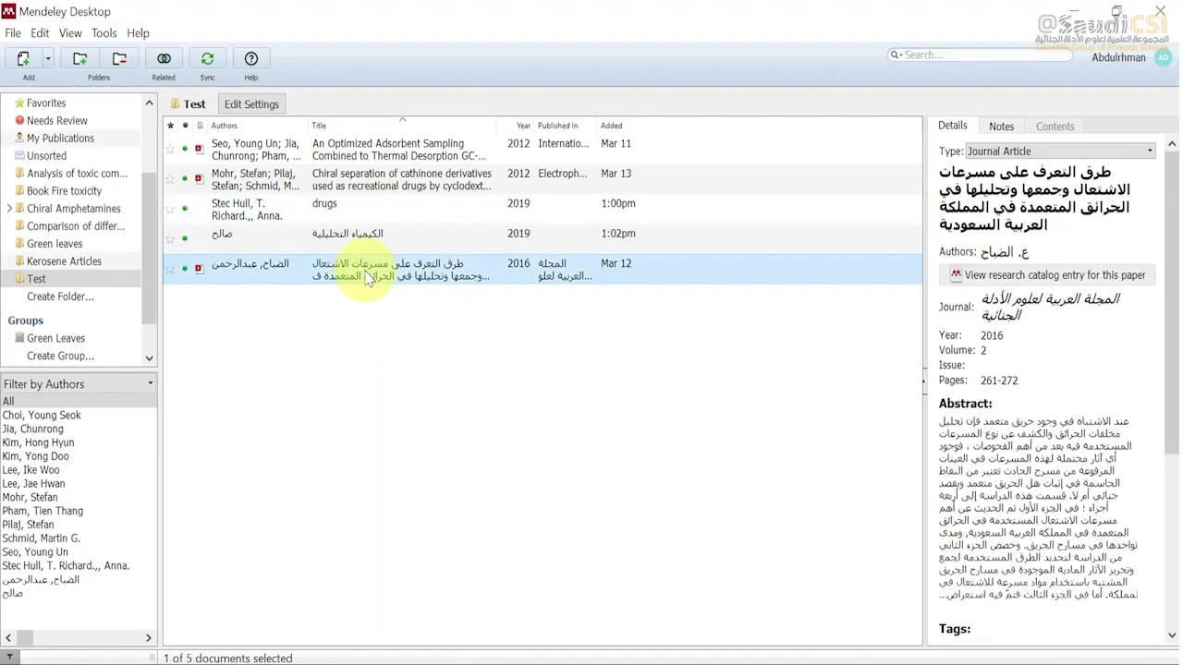
left_click(384, 155)
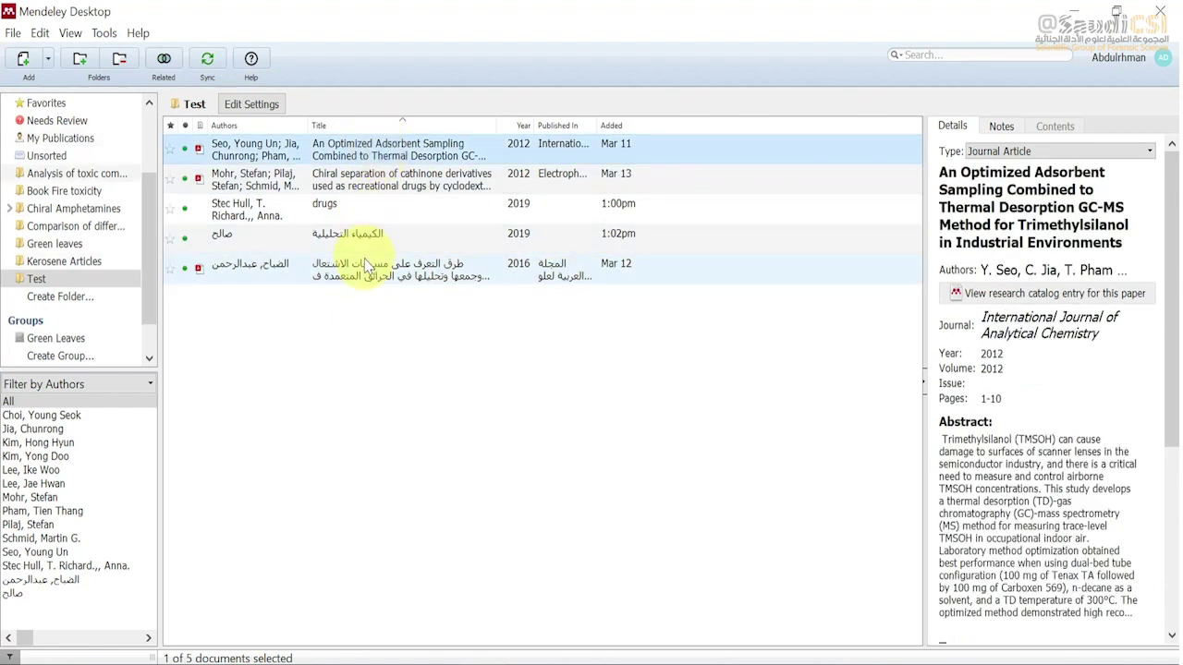
Look at the desktop for the folder to watch, and return to Mendeley Desktop
left_click(50, 60)
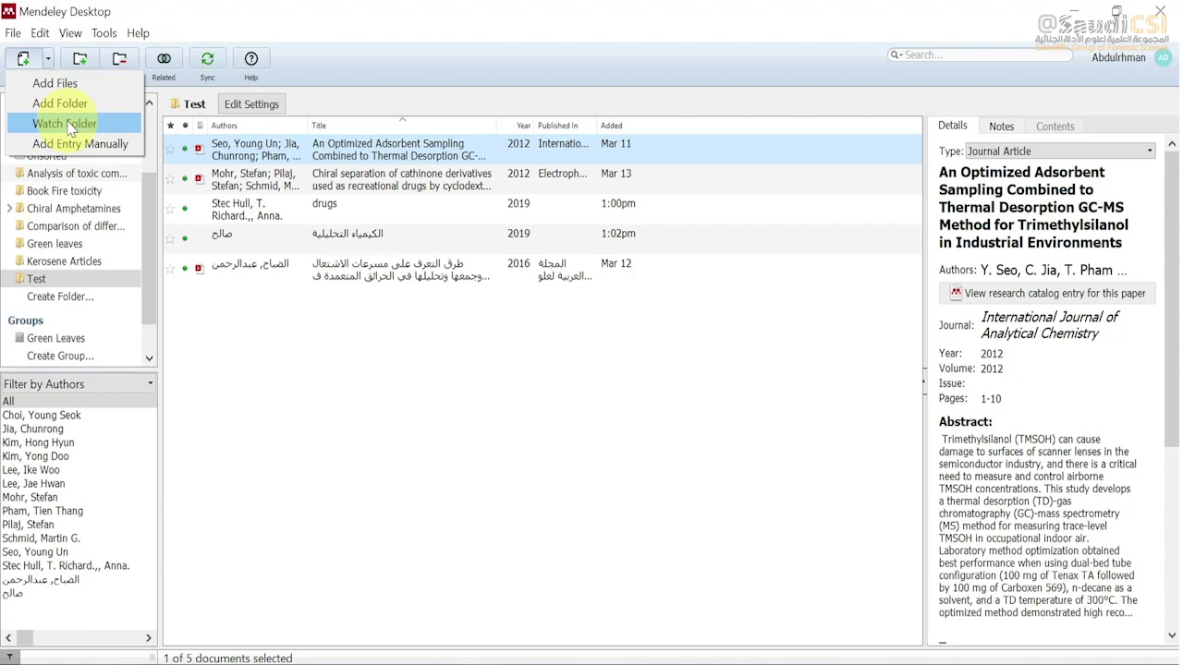
left_click(1076, 13)
left_click(1077, 15)
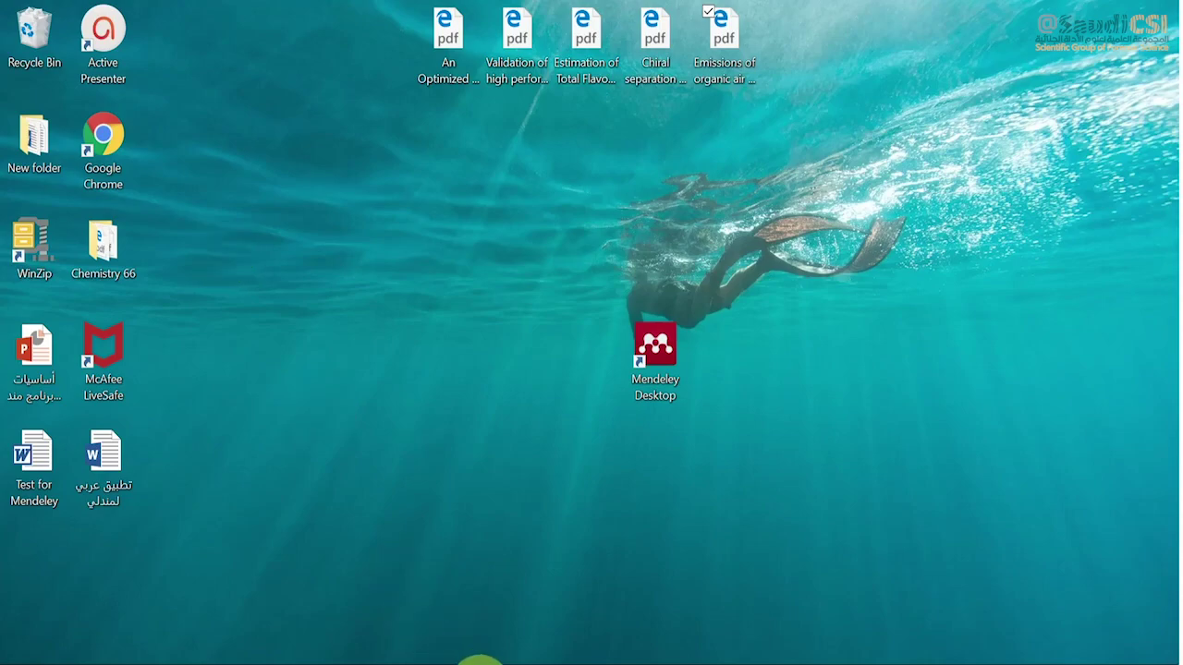
left_click(477, 660)
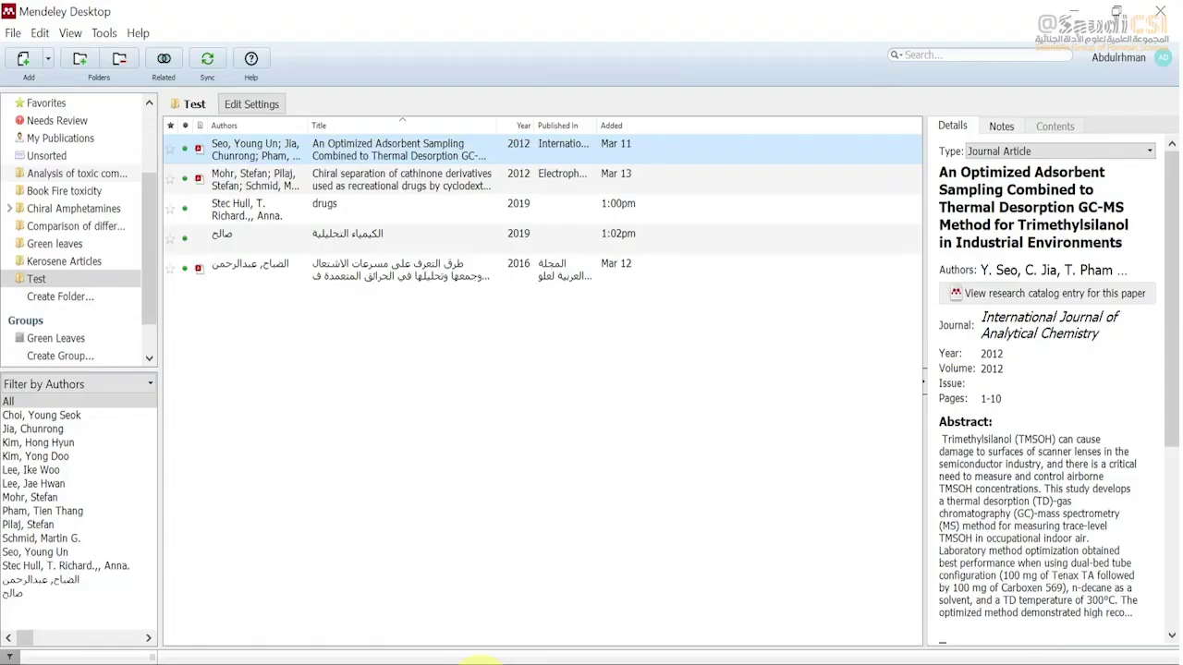
Add the Chemistry 66 folder under Desktop to the watched folders and confirm the options
left_click(51, 61)
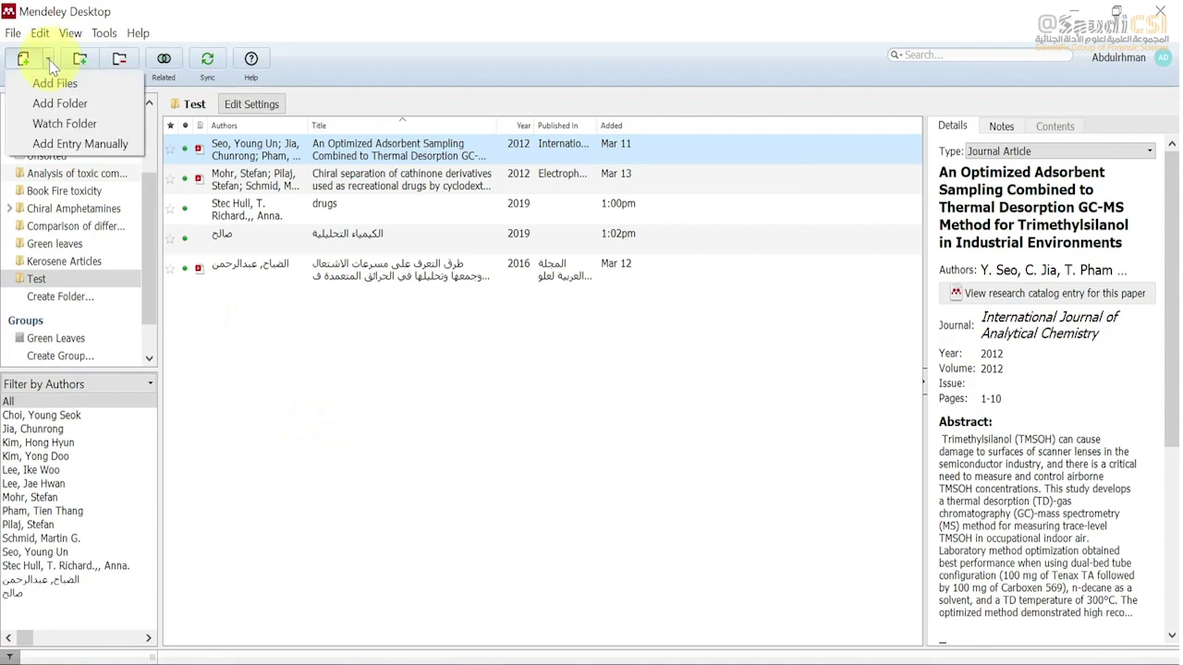
left_click(69, 124)
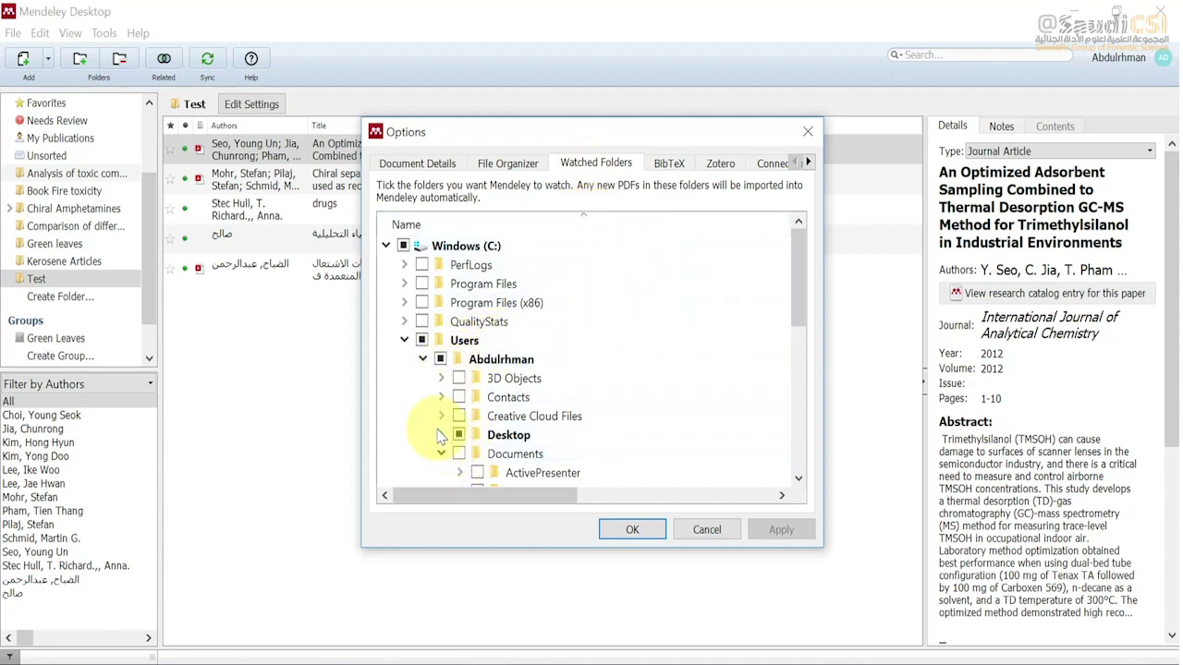
left_click(441, 435)
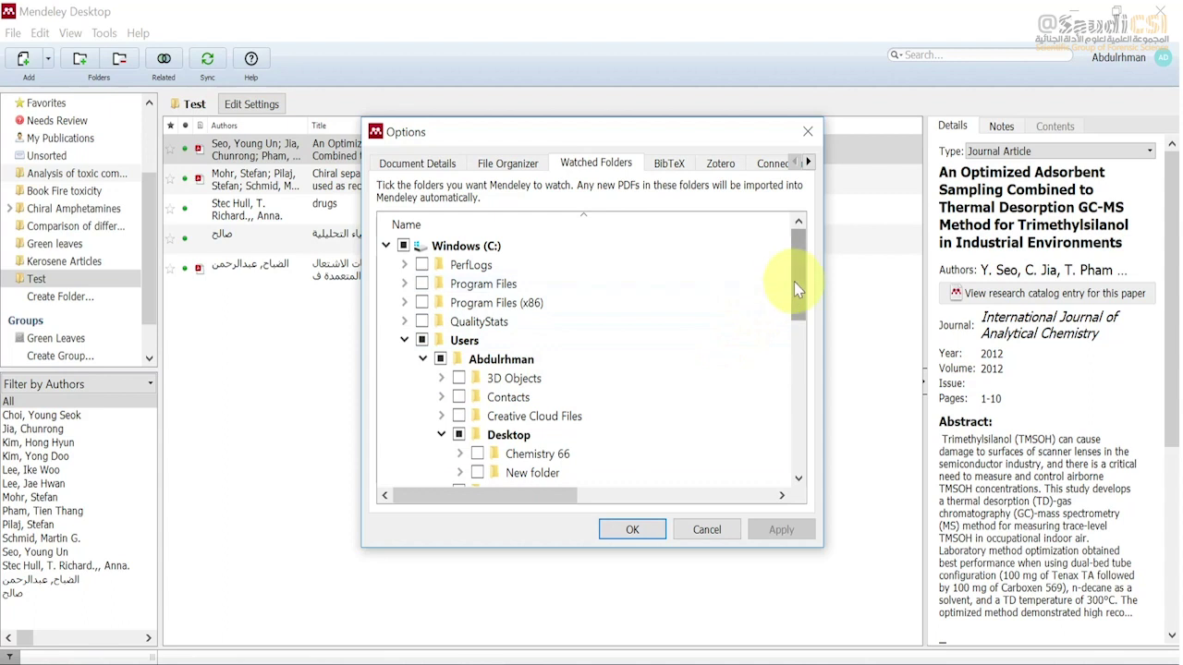
left_click_drag(794, 281, 797, 328)
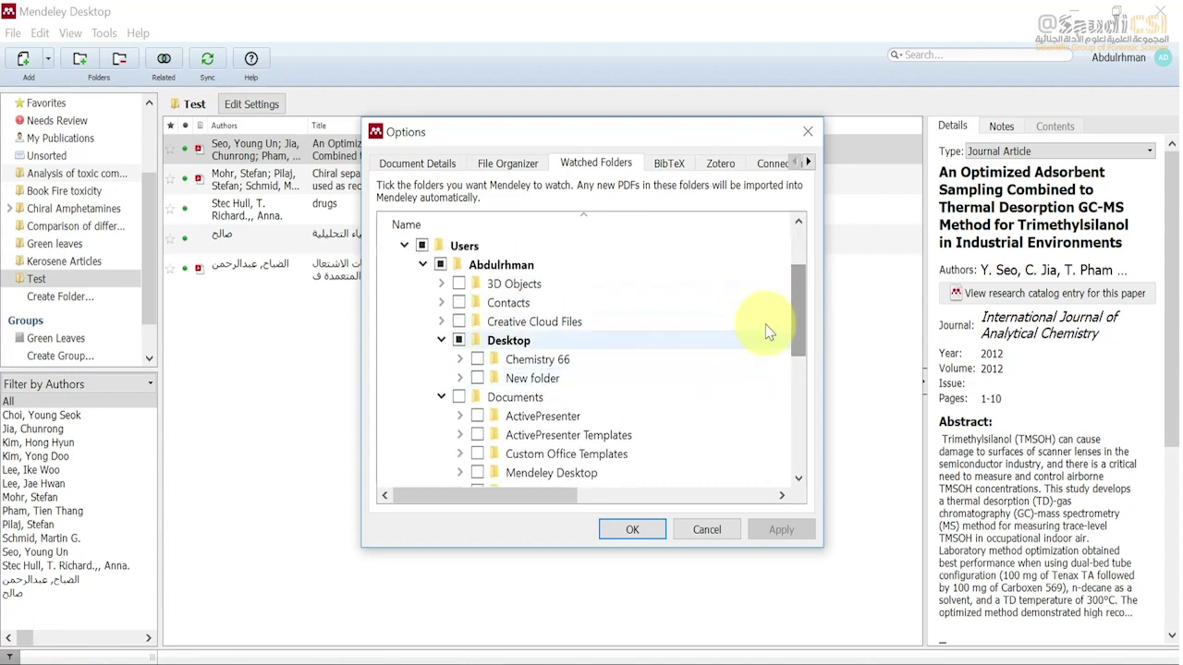
left_click(477, 360)
left_click(632, 530)
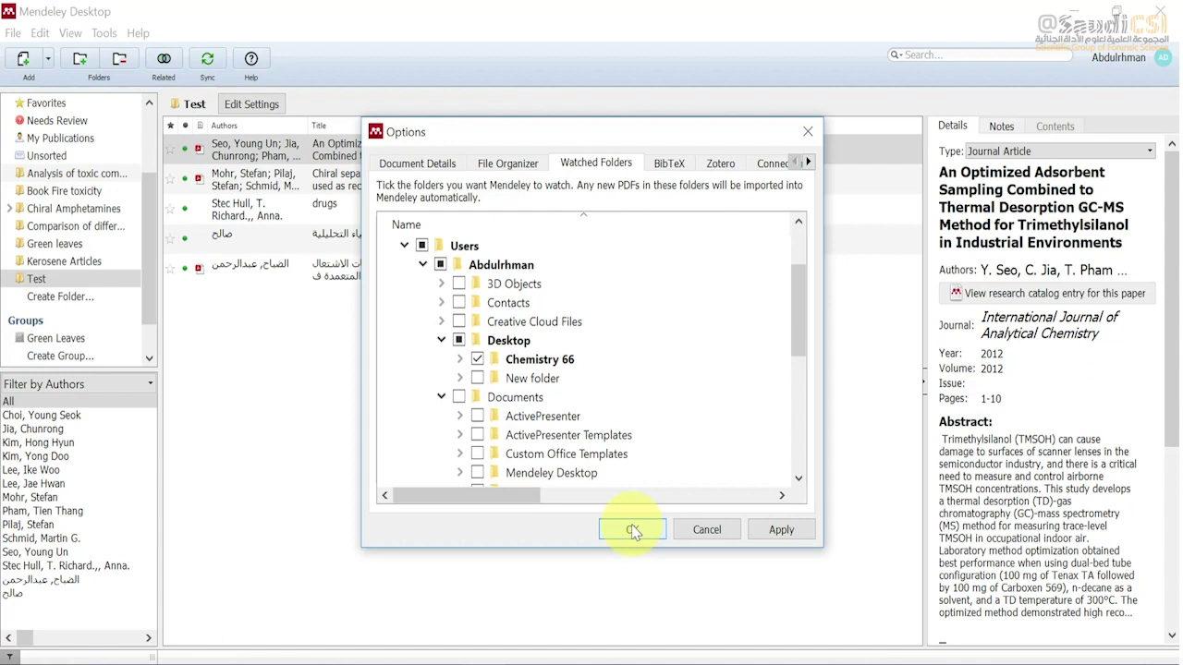
left_click(633, 532)
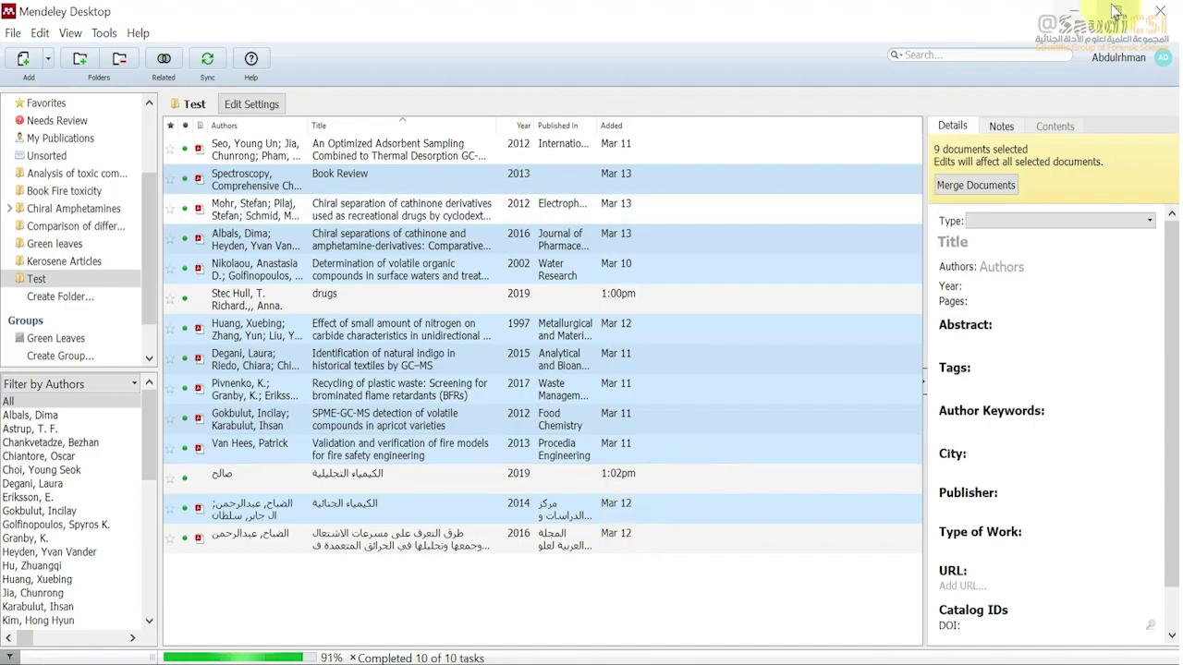
Examine the PDF files in the desktop's Chemistry 66 folder, then return to Mendeley Desktop and deselect the imported documents
left_click(1075, 15)
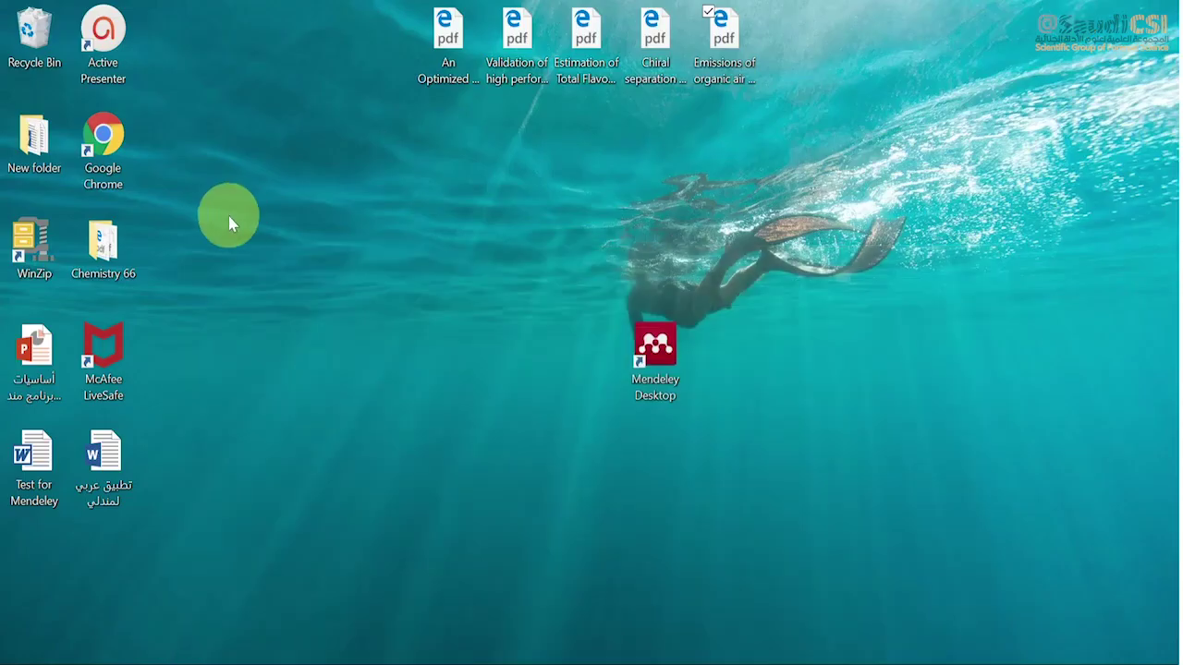
double_click(105, 242)
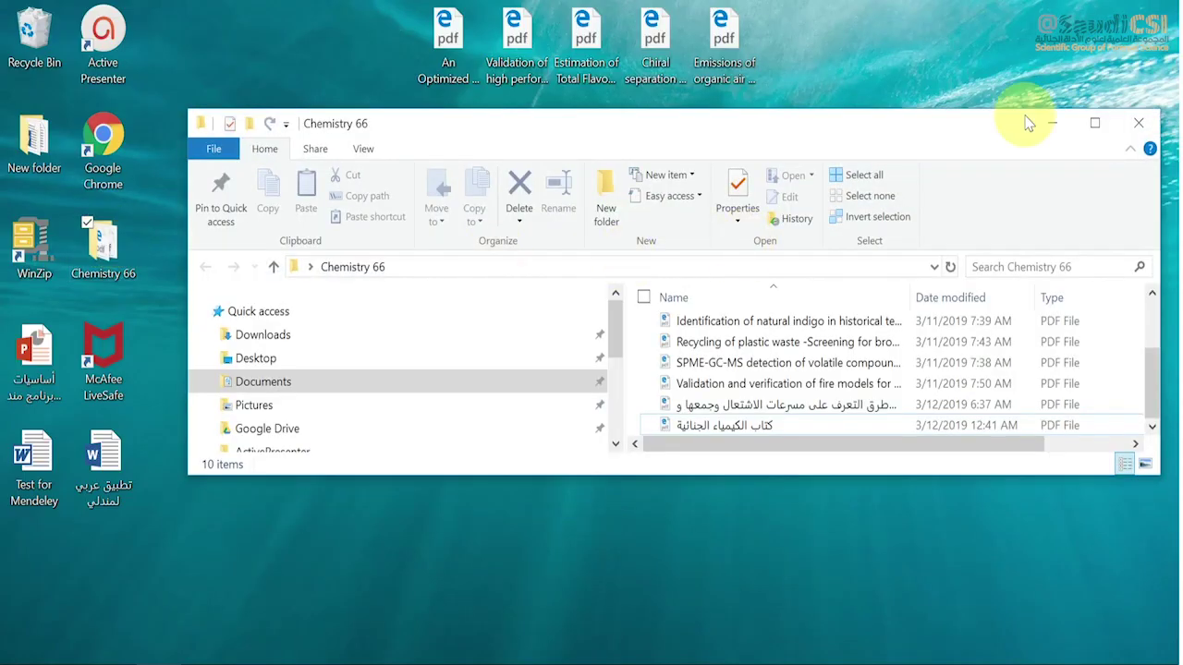
left_click(1095, 125)
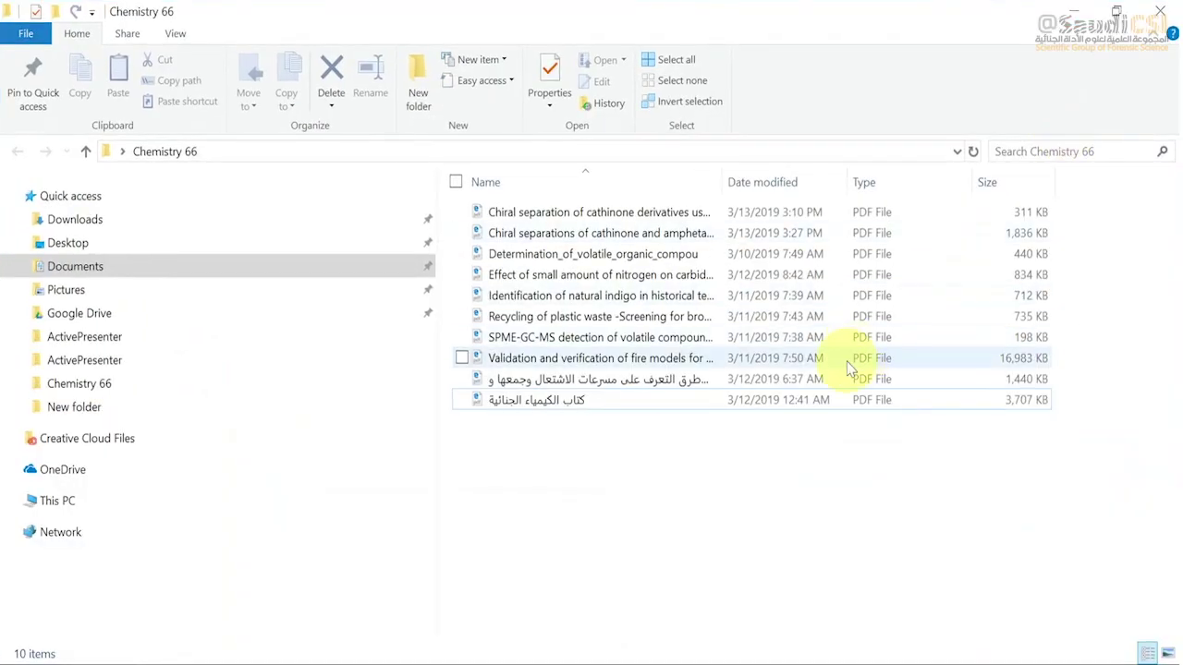
left_click(1072, 11)
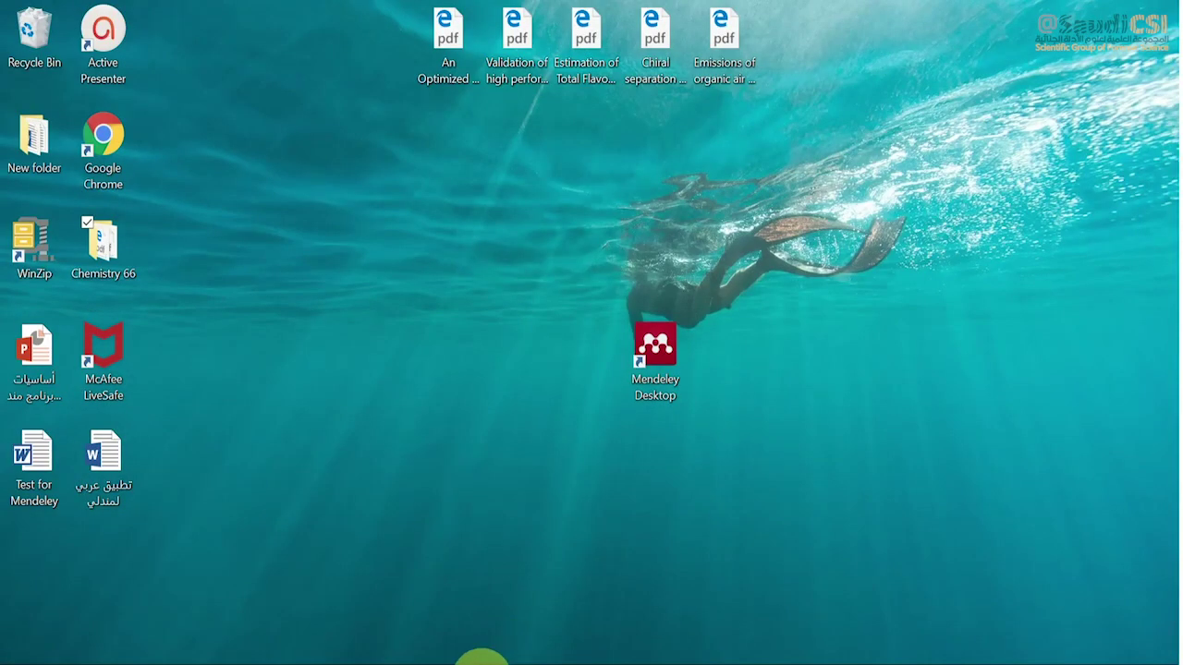
left_click(467, 664)
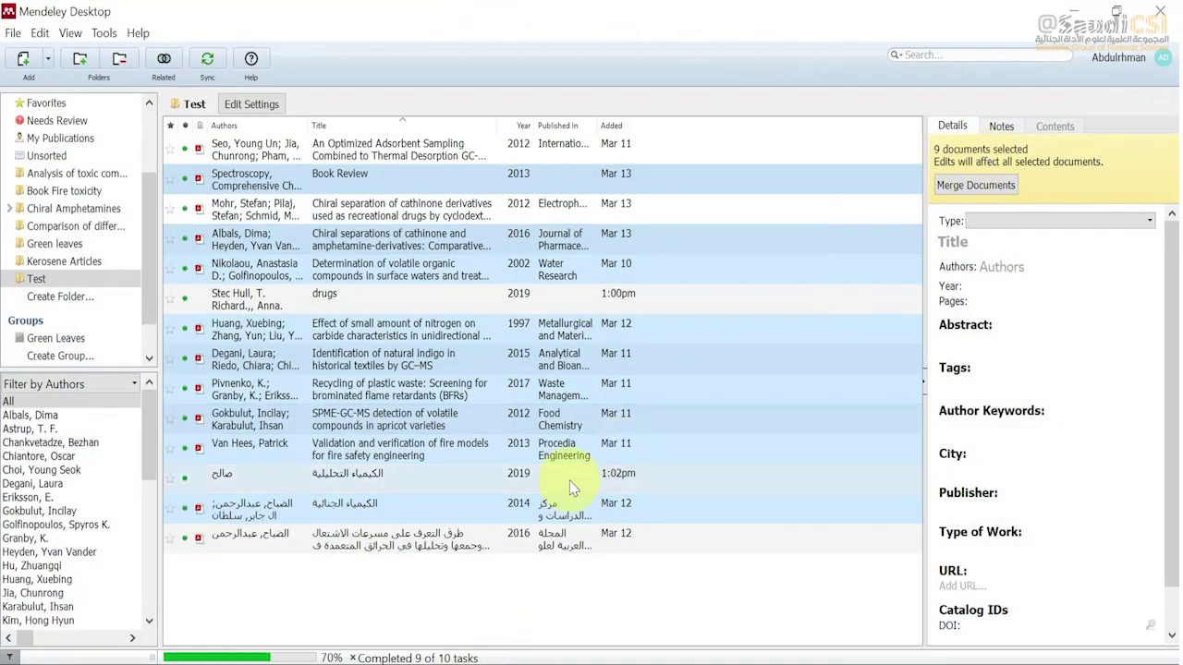
left_click(448, 608)
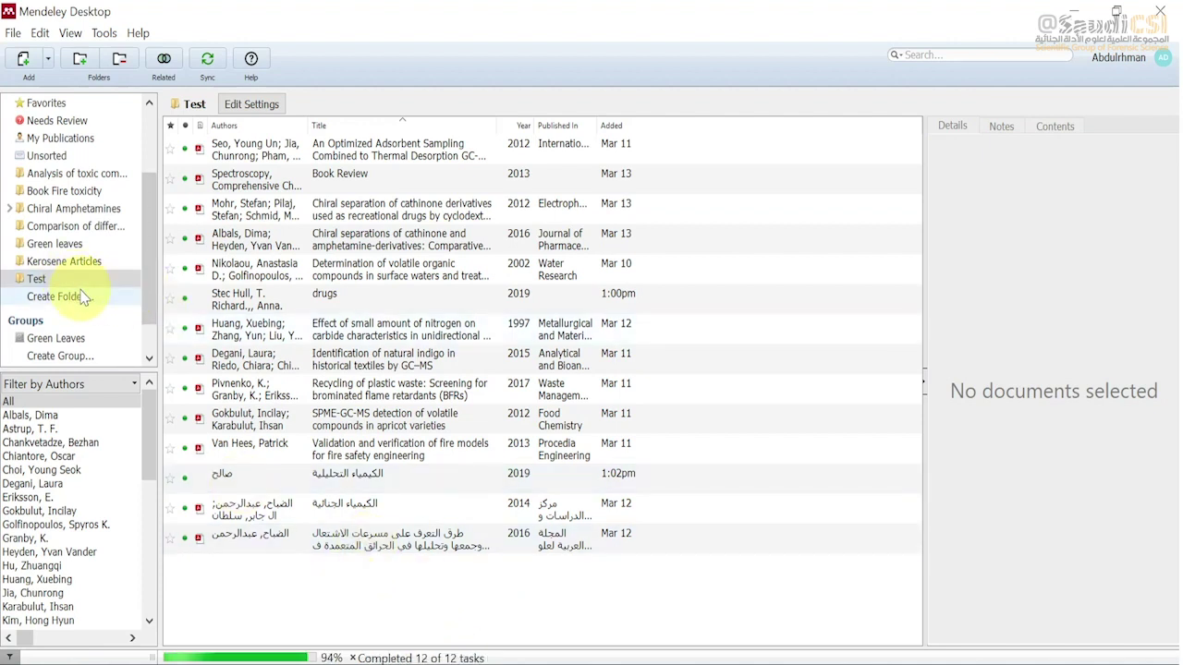
Review the watched folders settings for the Desktop subfolders and close the options
left_click(50, 60)
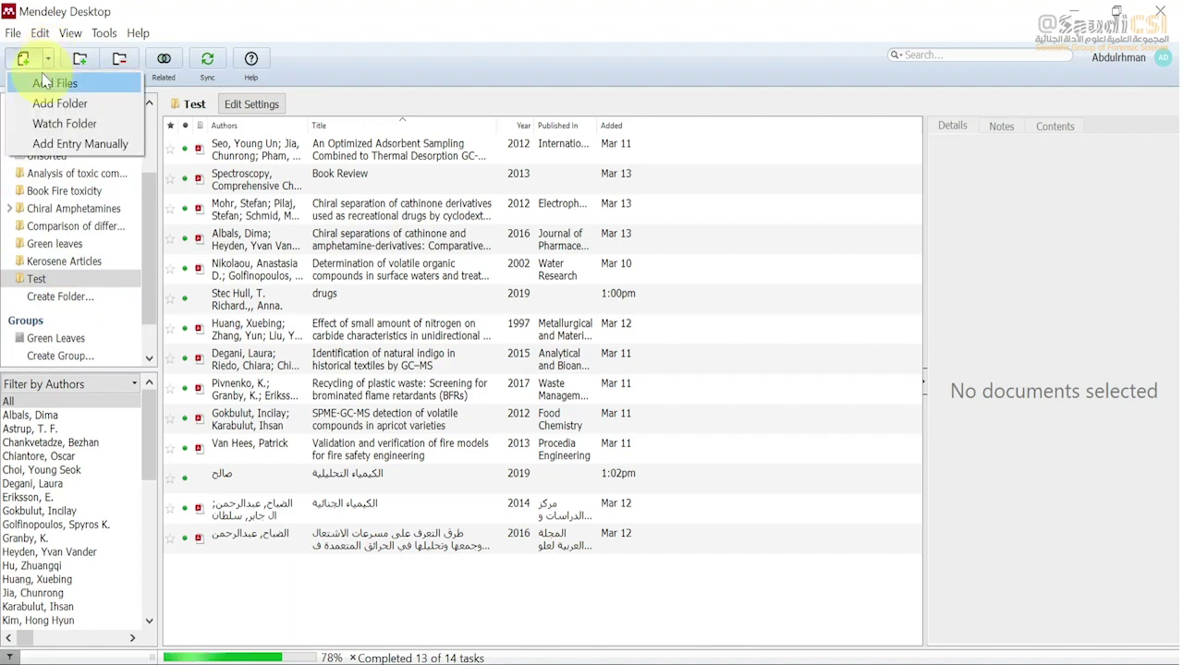
left_click(46, 123)
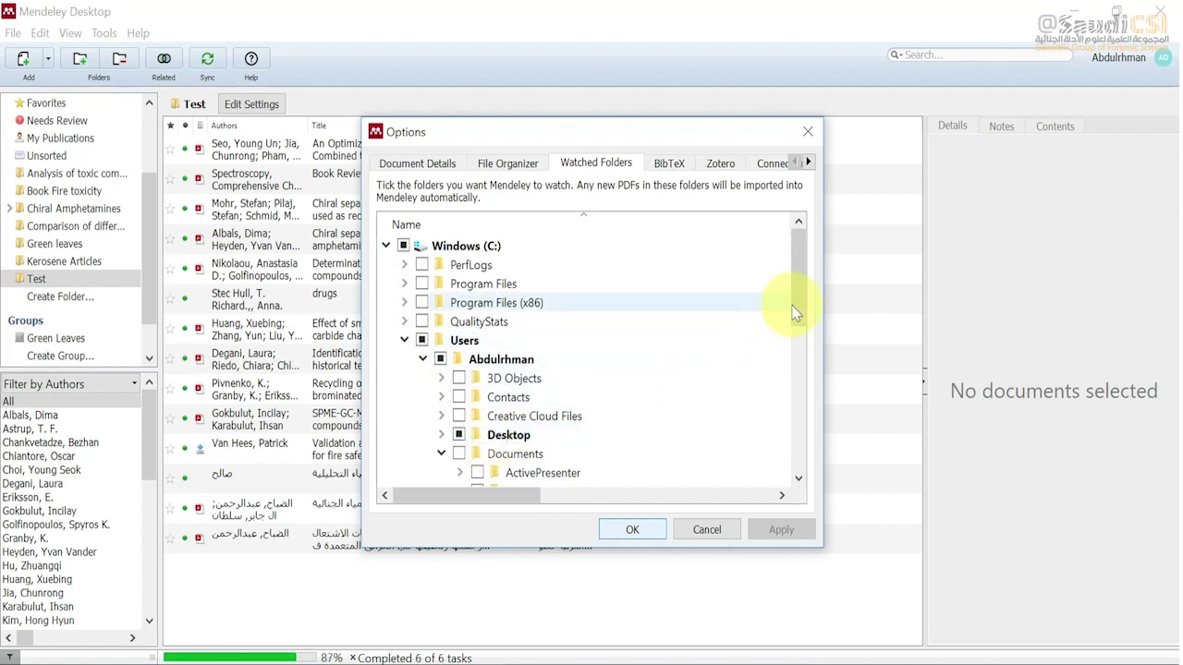
left_click_drag(800, 312, 811, 375)
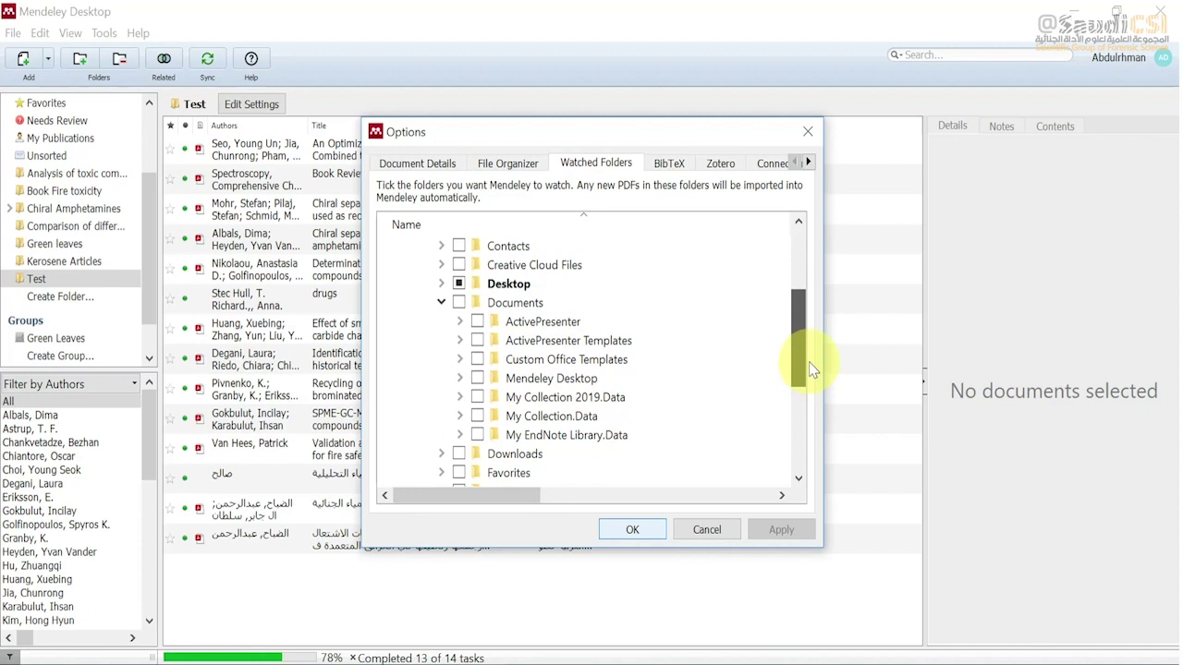
left_click(440, 284)
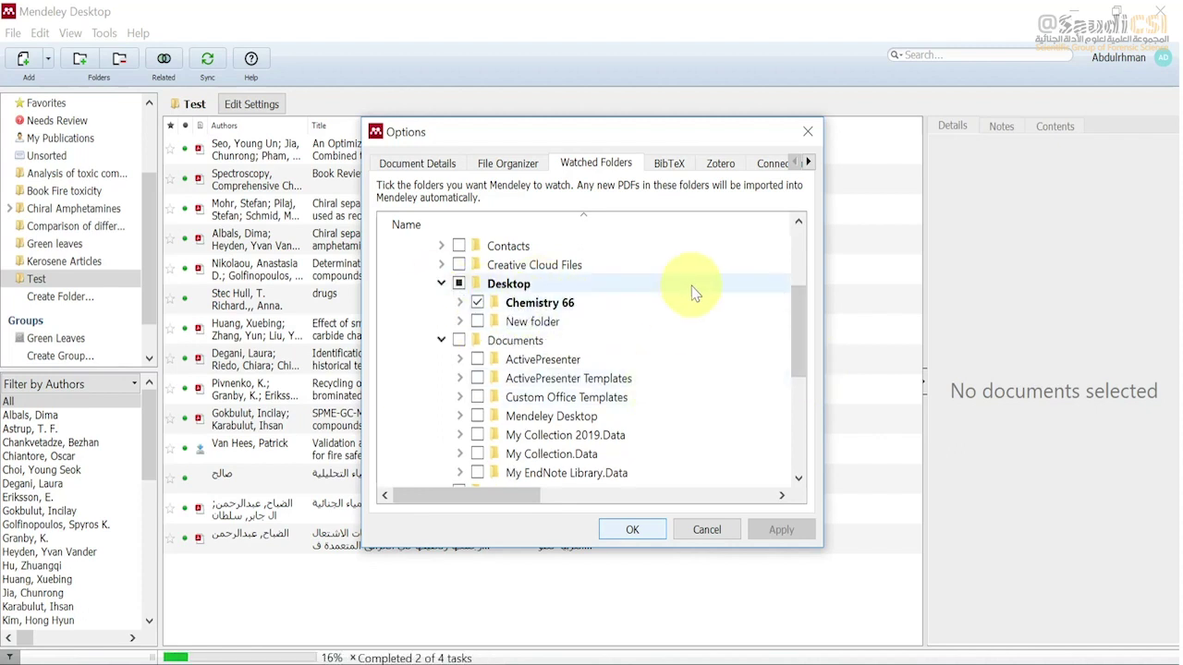
left_click(631, 531)
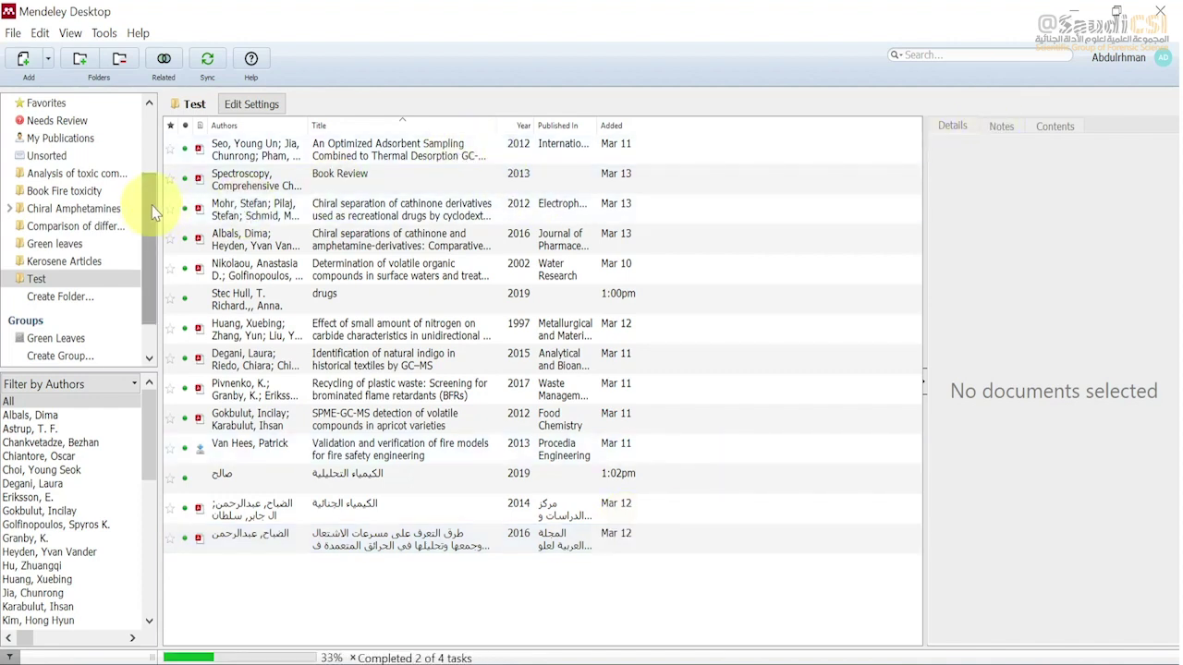
Show the Recently Added documents of the library and shrink the Mendeley Desktop window so the desktop files are accessible
left_click(149, 103)
left_click(149, 103)
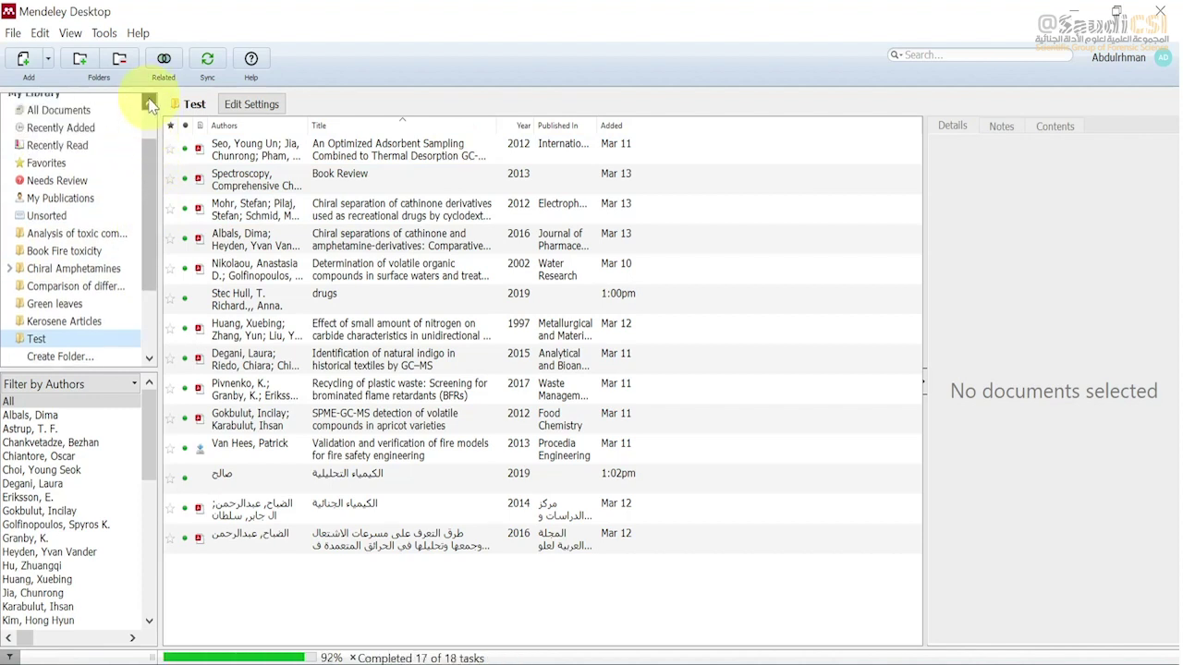
left_click(83, 144)
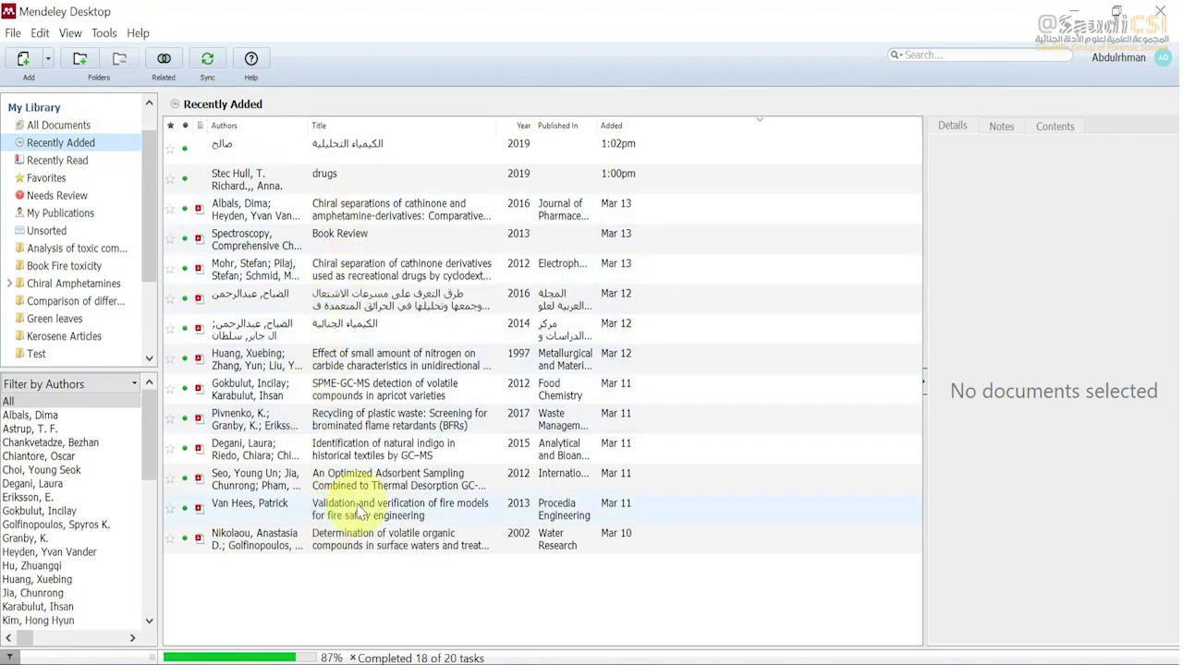
left_click(1116, 11)
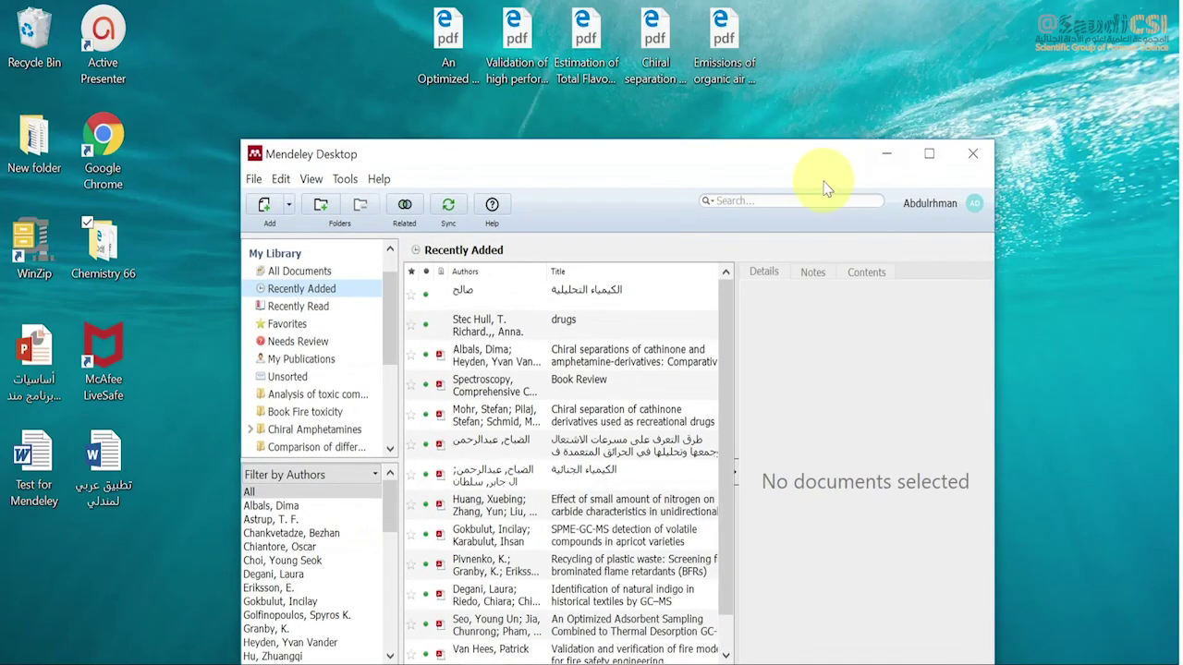
Move the "Validation of high performance liquid chromatography" and "An Optimized" PDFs from the desktop into the Chemistry 66 folder
left_click(104, 247)
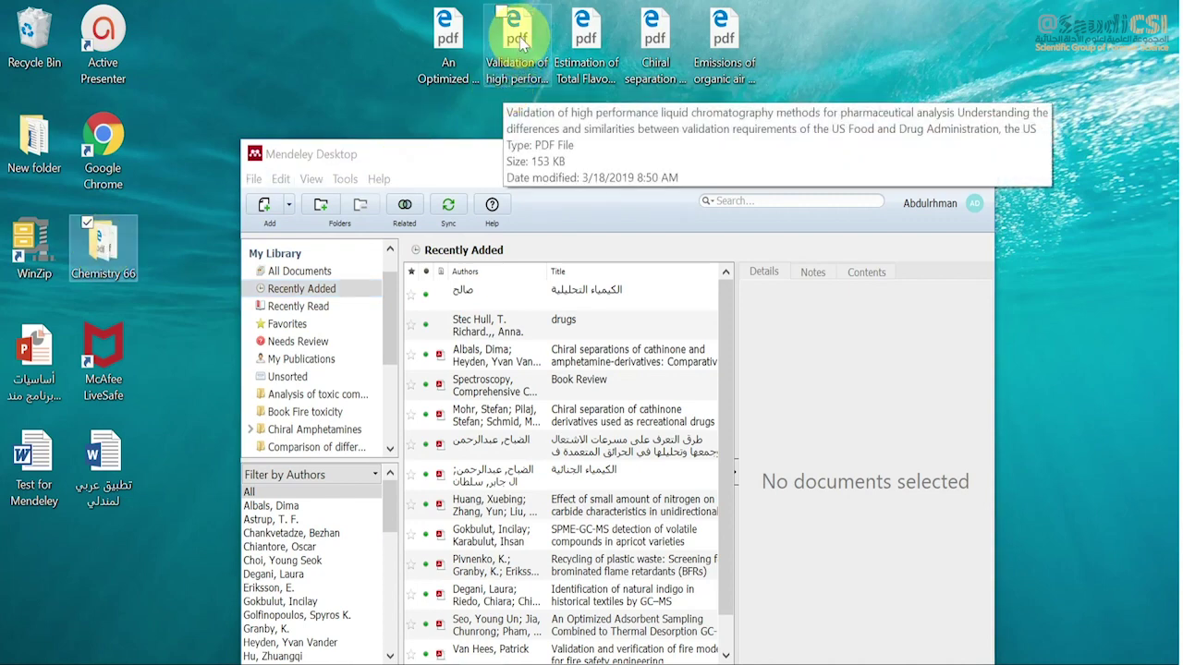
left_click_drag(522, 44, 97, 264)
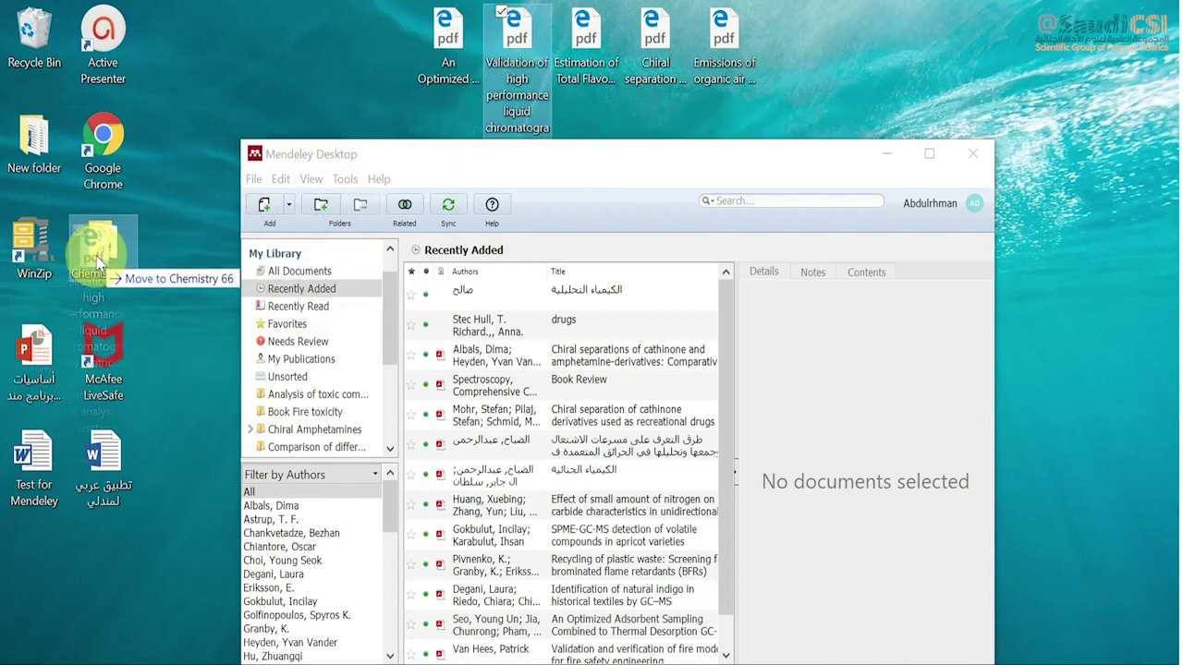
left_click_drag(100, 263, 99, 262)
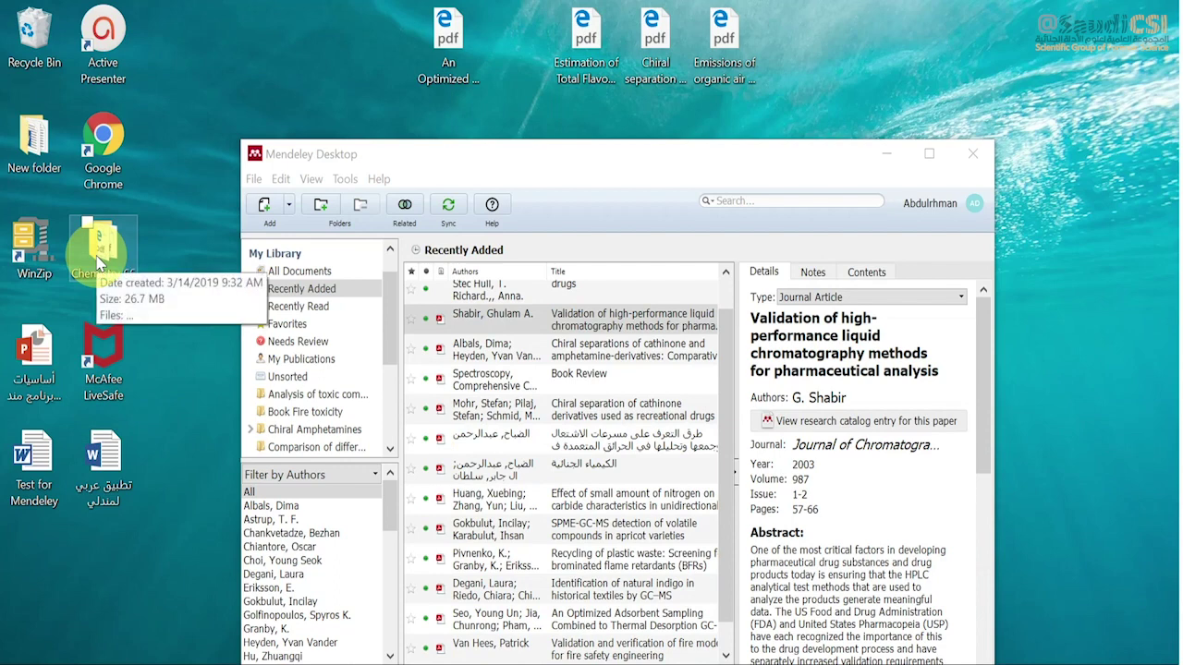
left_click(453, 37)
left_click_drag(453, 37, 109, 259)
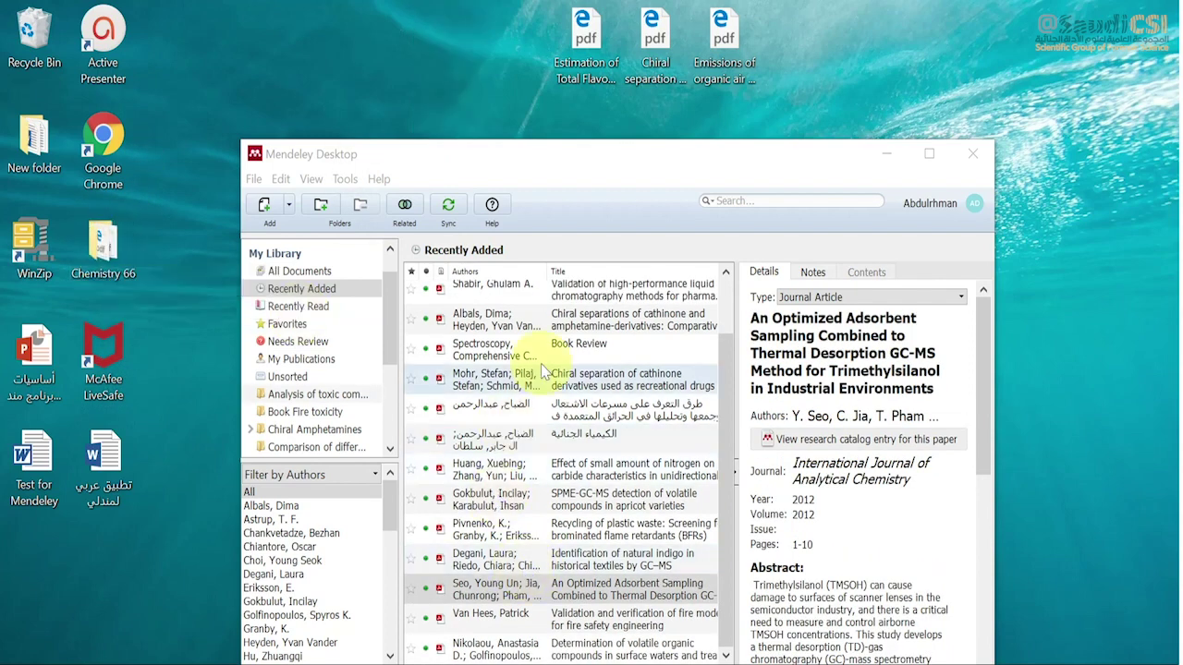
Move the "Estimation of Total Flavo..." and "Chiral separation" PDFs from the desktop into the Chemistry 66 folder
left_click_drag(584, 35, 111, 226)
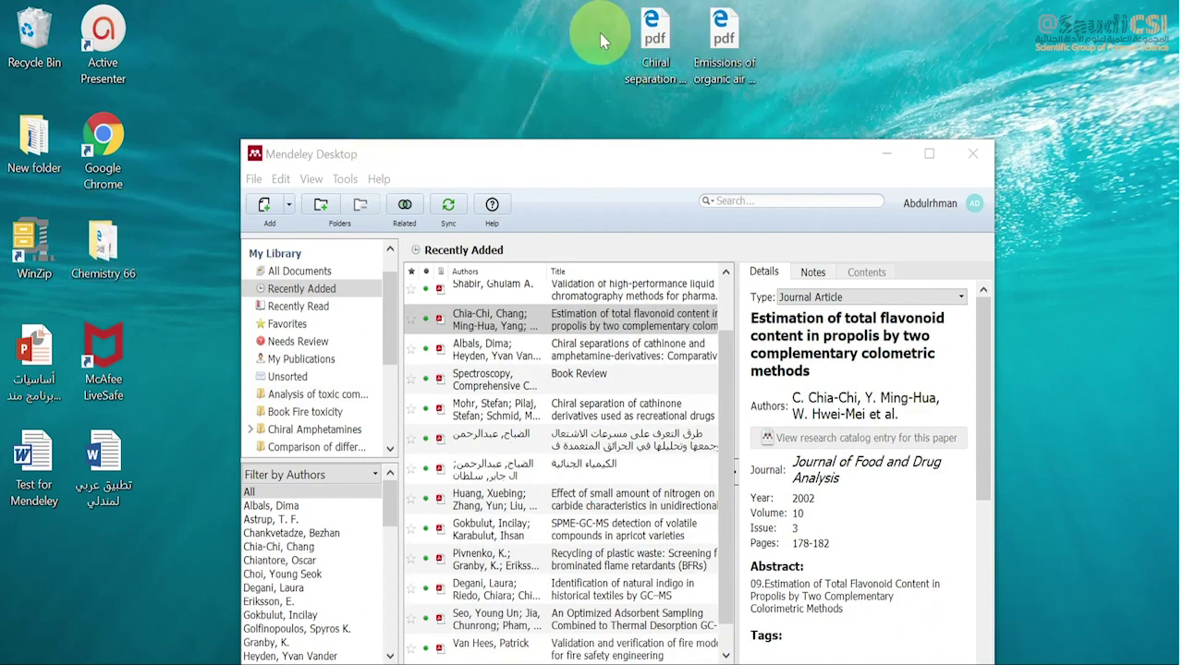
left_click(652, 41)
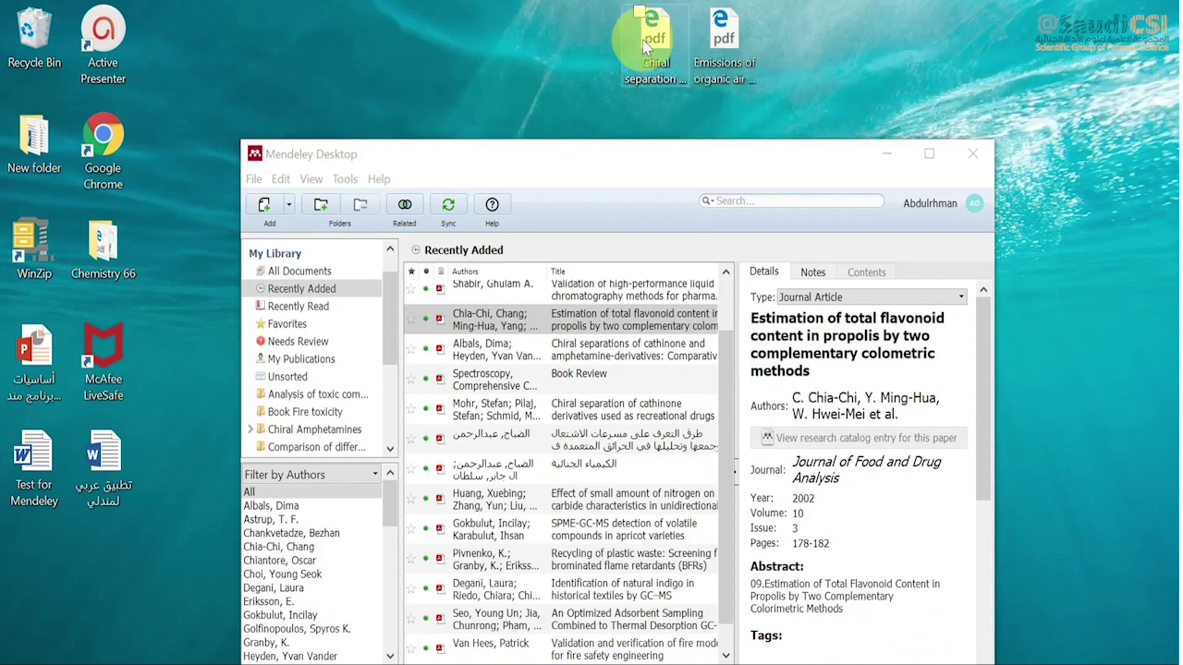
left_click_drag(645, 48, 101, 245)
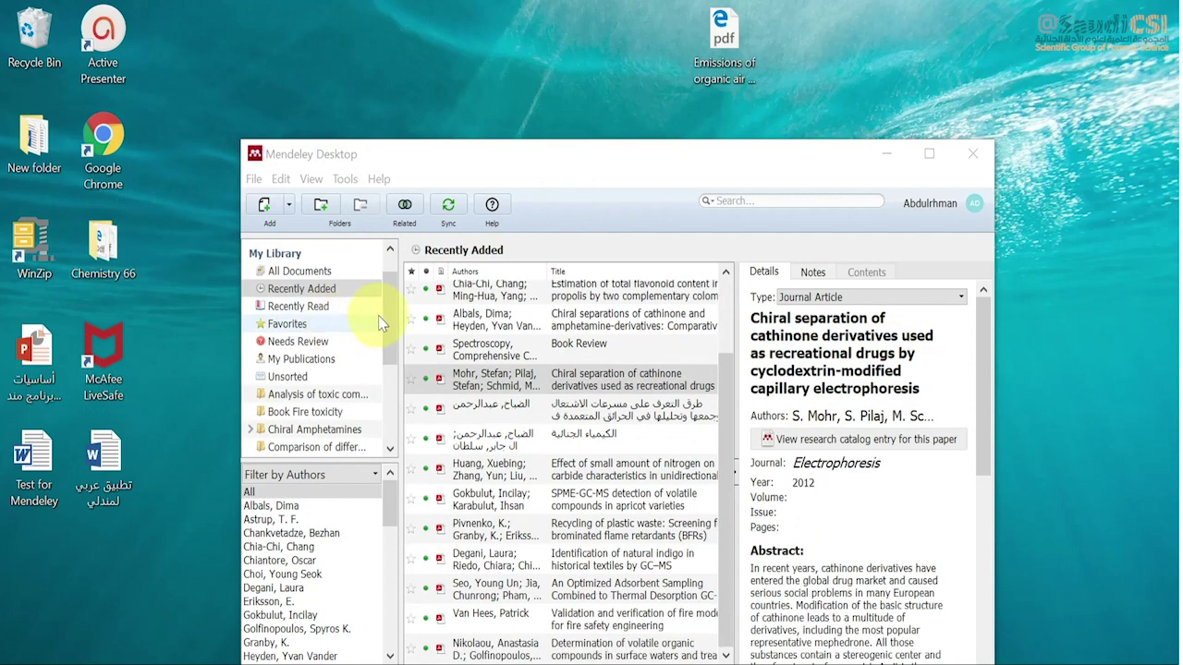
left_click_drag(386, 314, 393, 370)
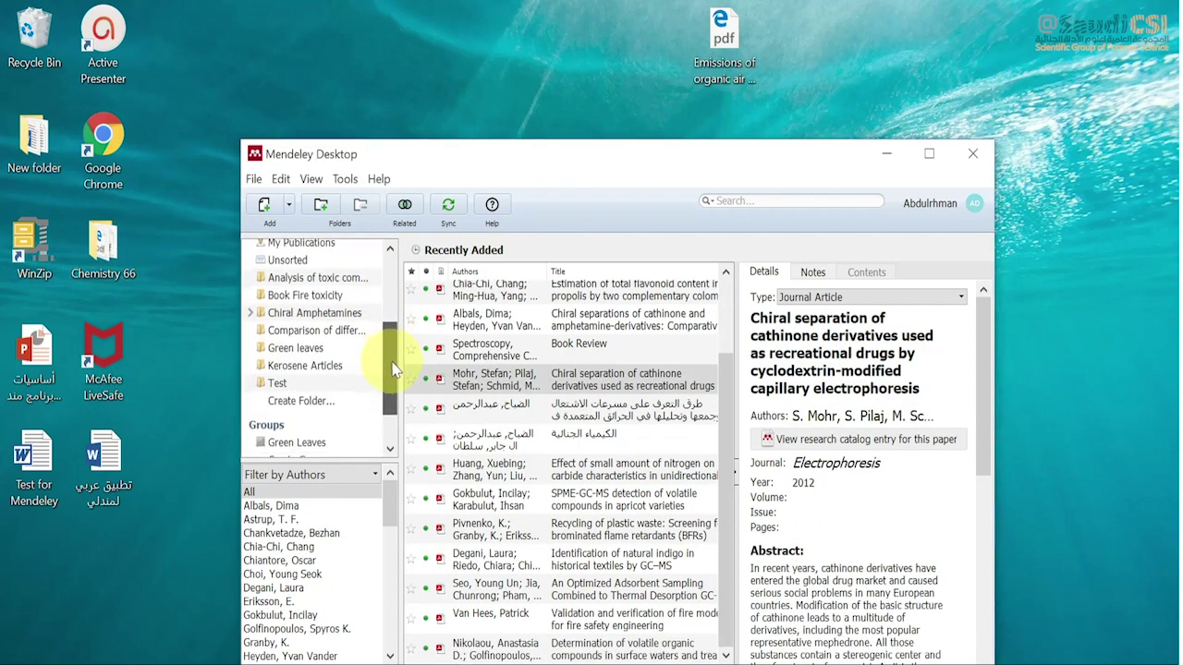
Show the documents of the Test folder and select the Chemistry 66 folder on the desktop
left_click(344, 386)
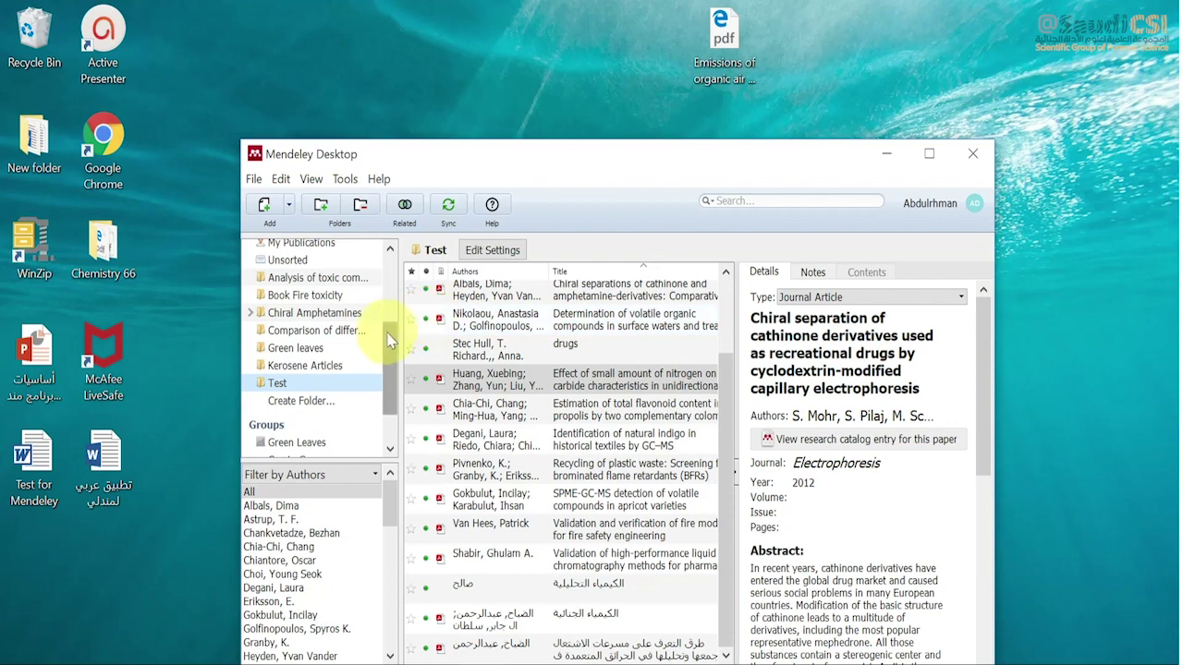
left_click_drag(388, 339, 391, 252)
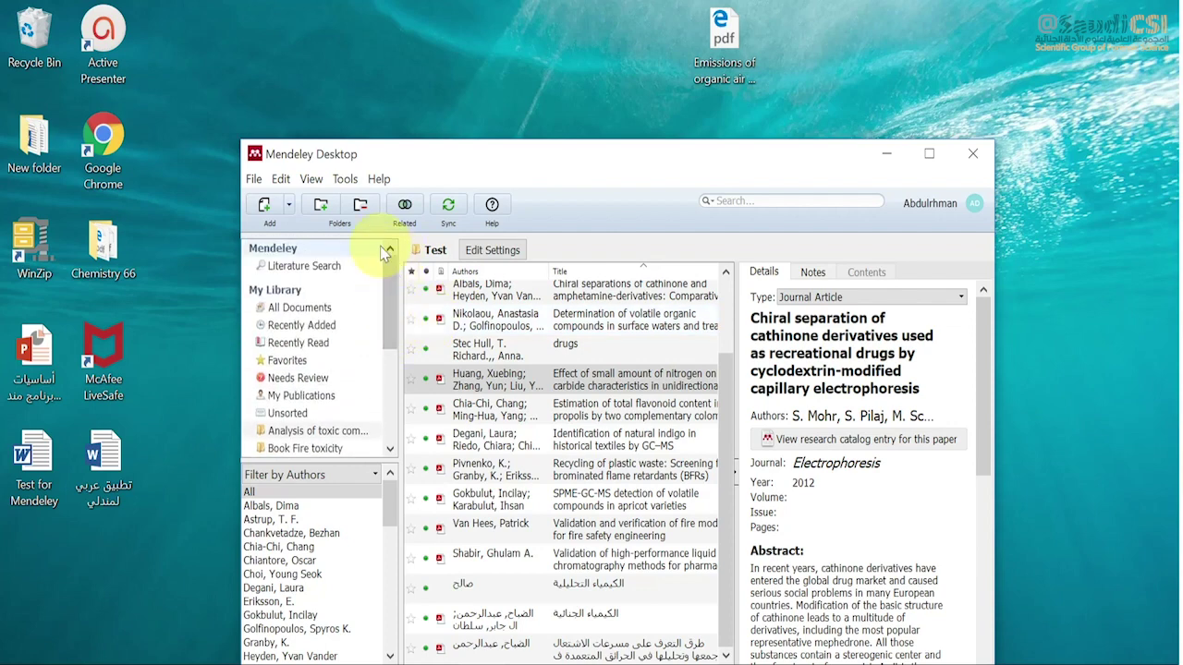
left_click(290, 206)
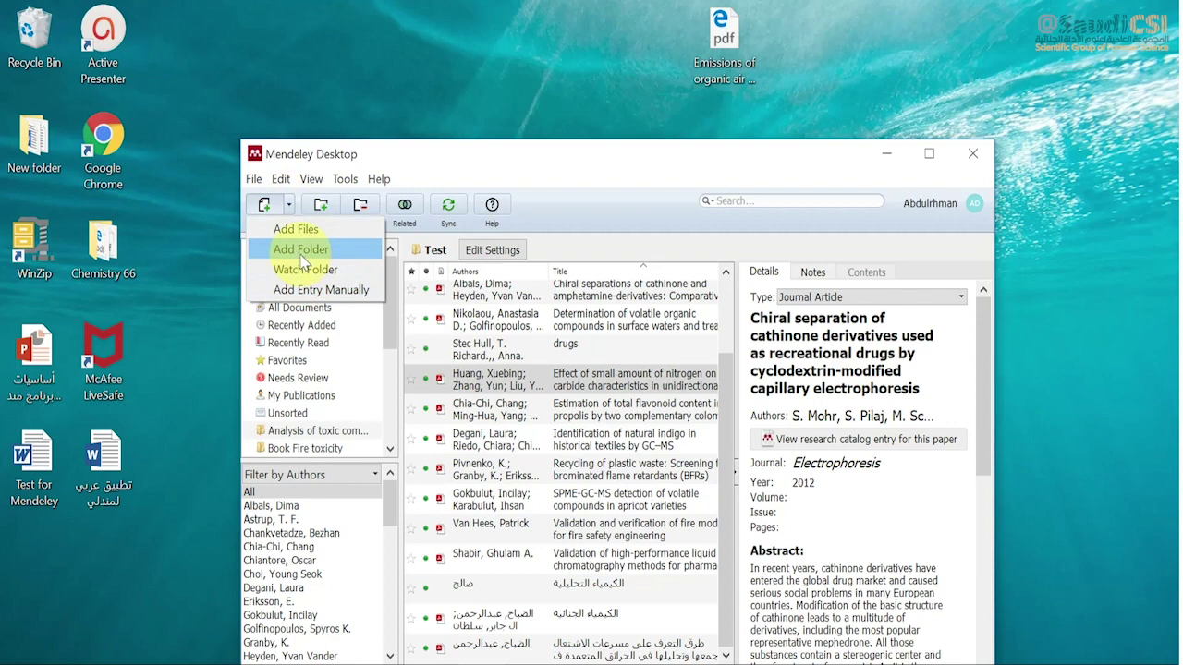
left_click(89, 247)
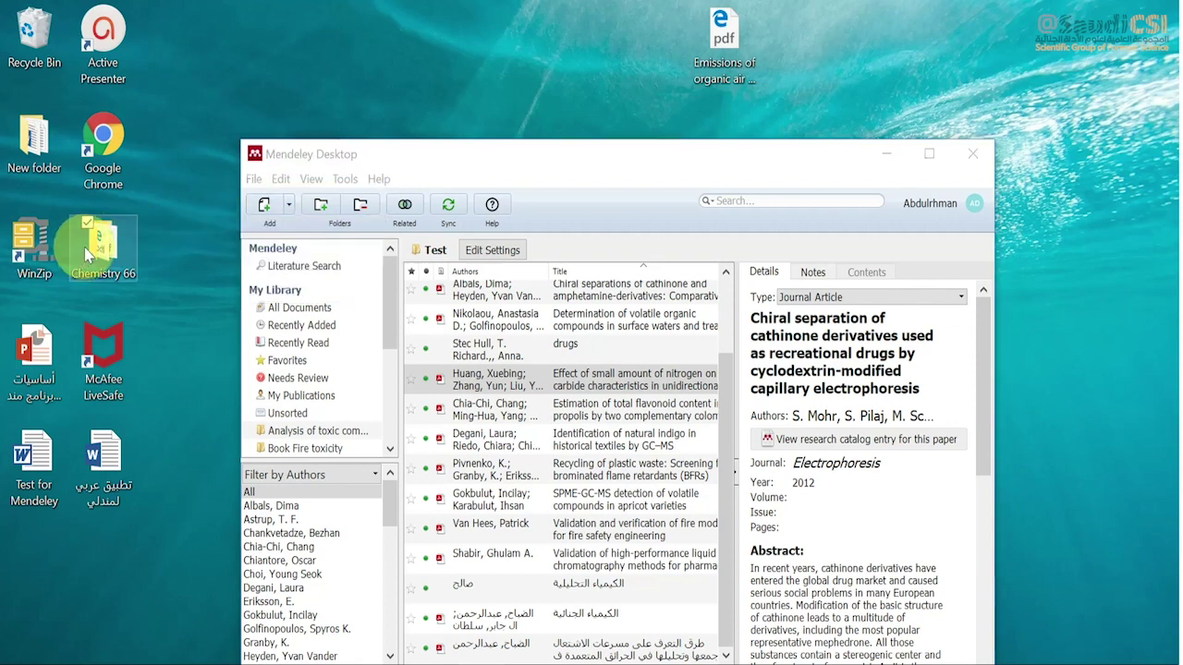
left_click_drag(89, 247, 106, 263)
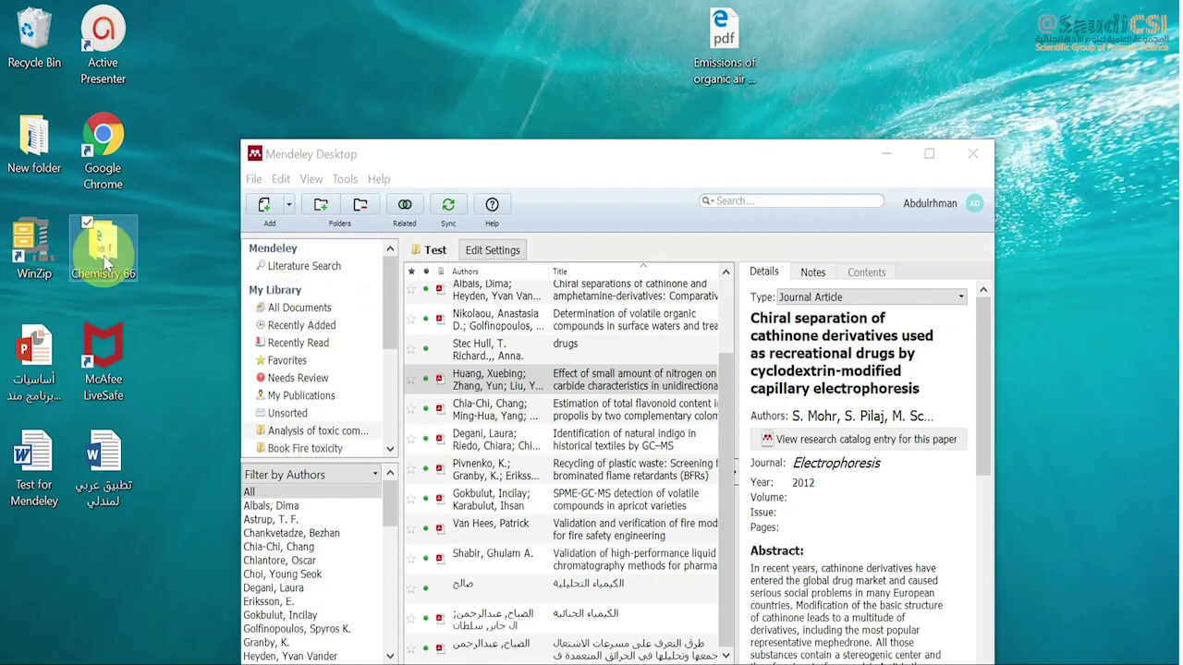
Locate Chemistry 66 under Desktop in the folder import dialog and close the dialog without importing
left_click(289, 205)
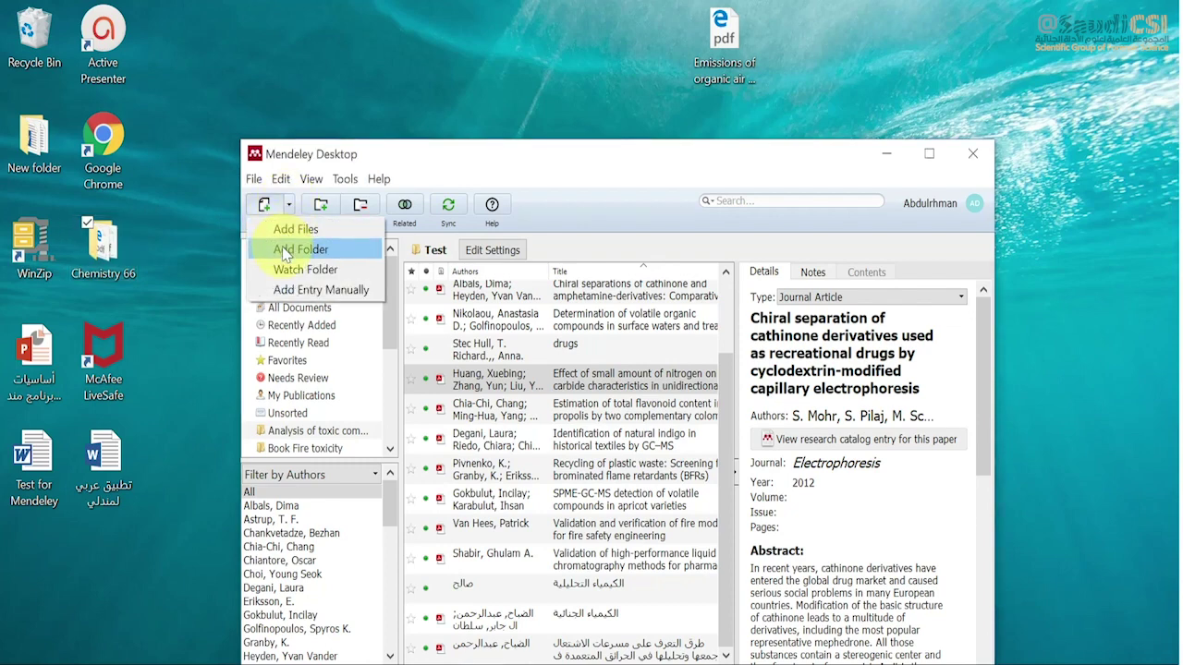
left_click(298, 249)
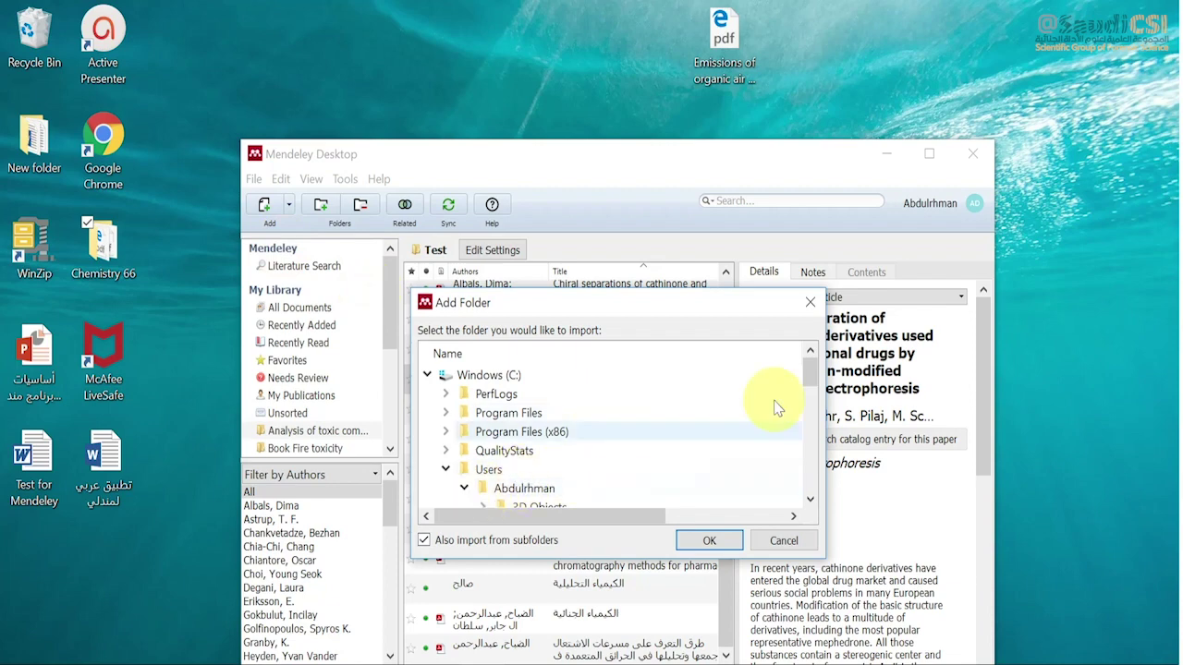
left_click_drag(811, 373, 813, 402)
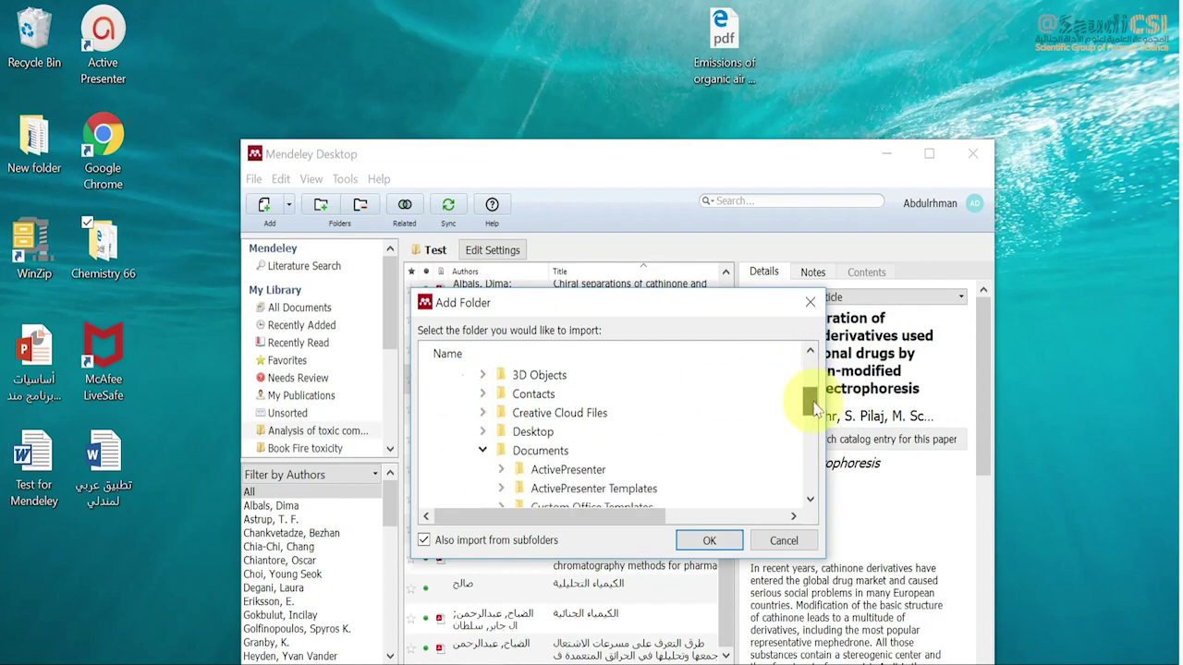
left_click(482, 431)
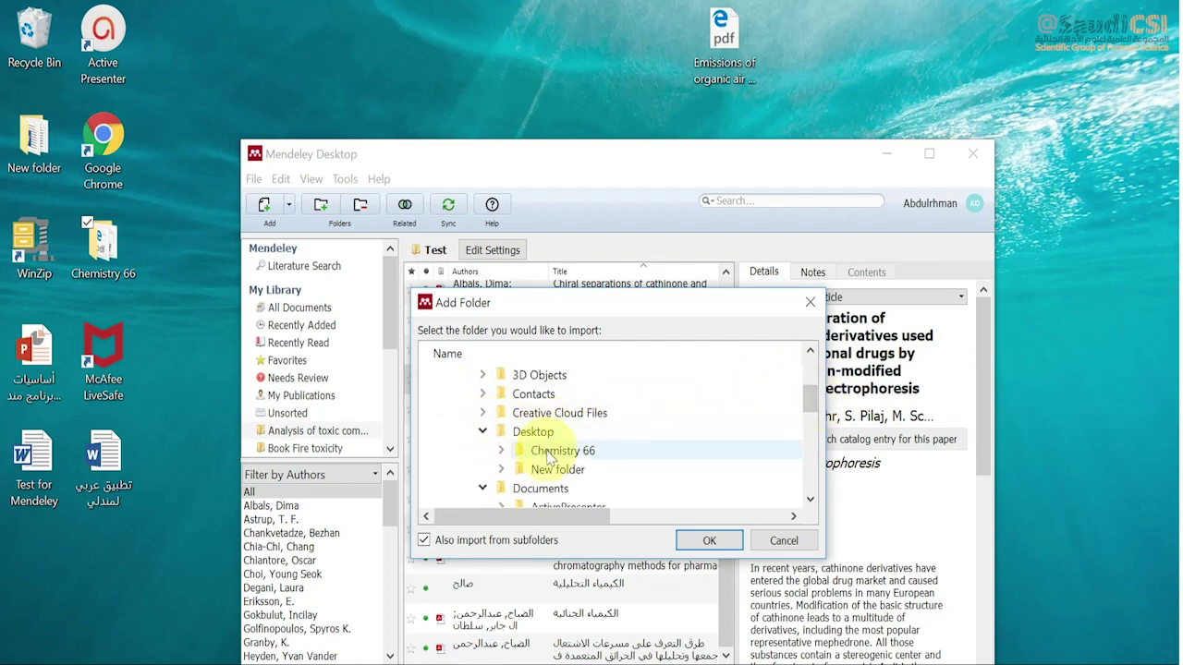
left_click(808, 297)
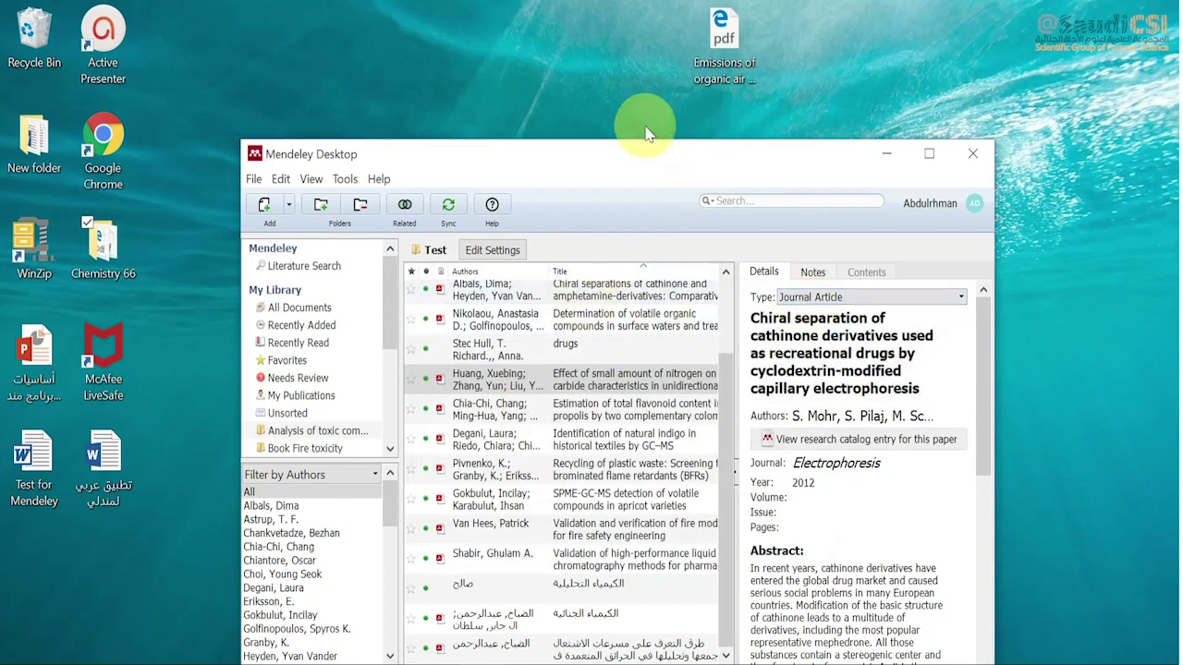
Move the "Emissions of organic air ..." PDF from the desktop into the Chemistry 66 folder and maximize the Mendeley Desktop window
left_click_drag(733, 35, 117, 242)
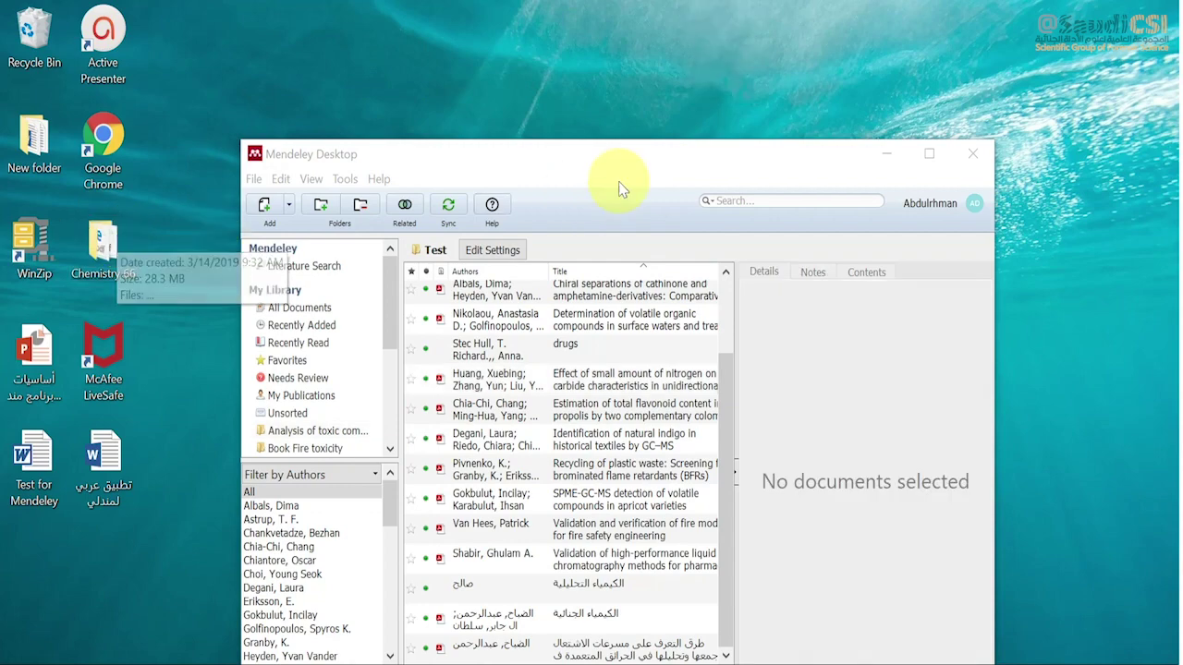
left_click(929, 153)
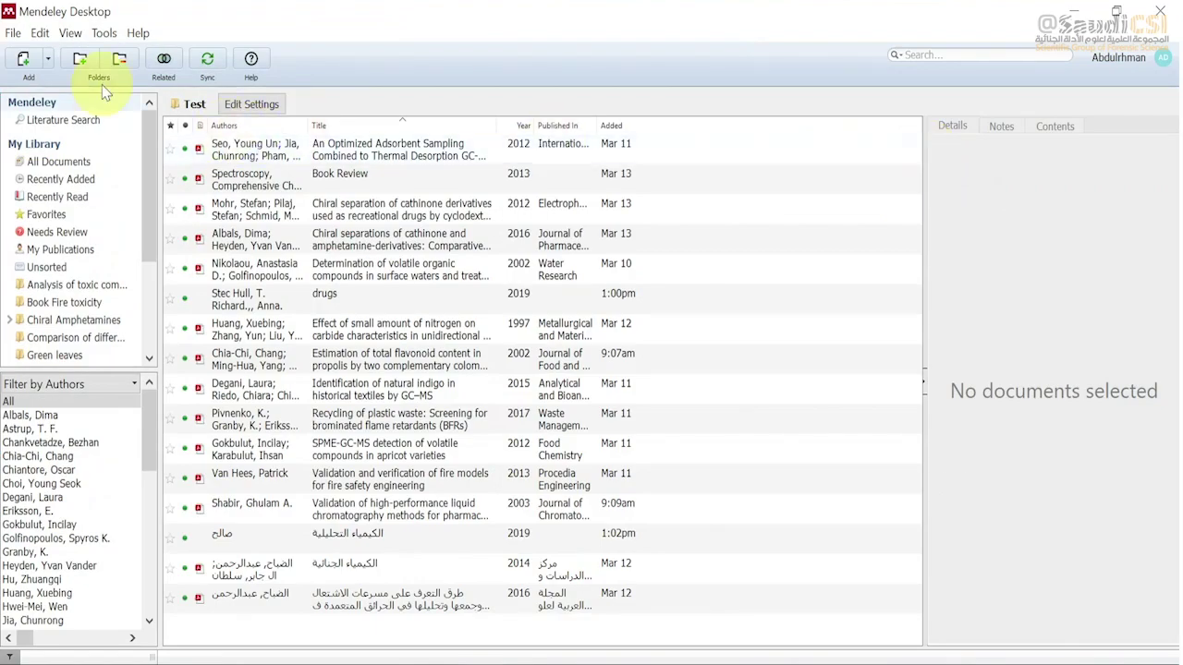
left_click(49, 61)
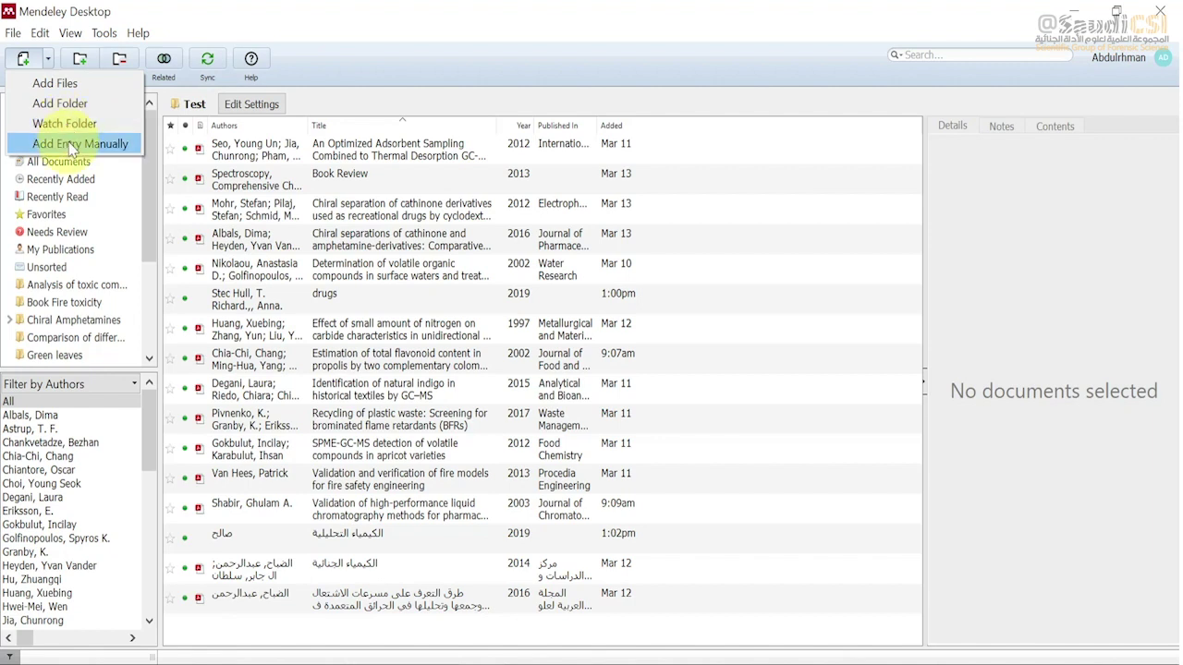
left_click(377, 19)
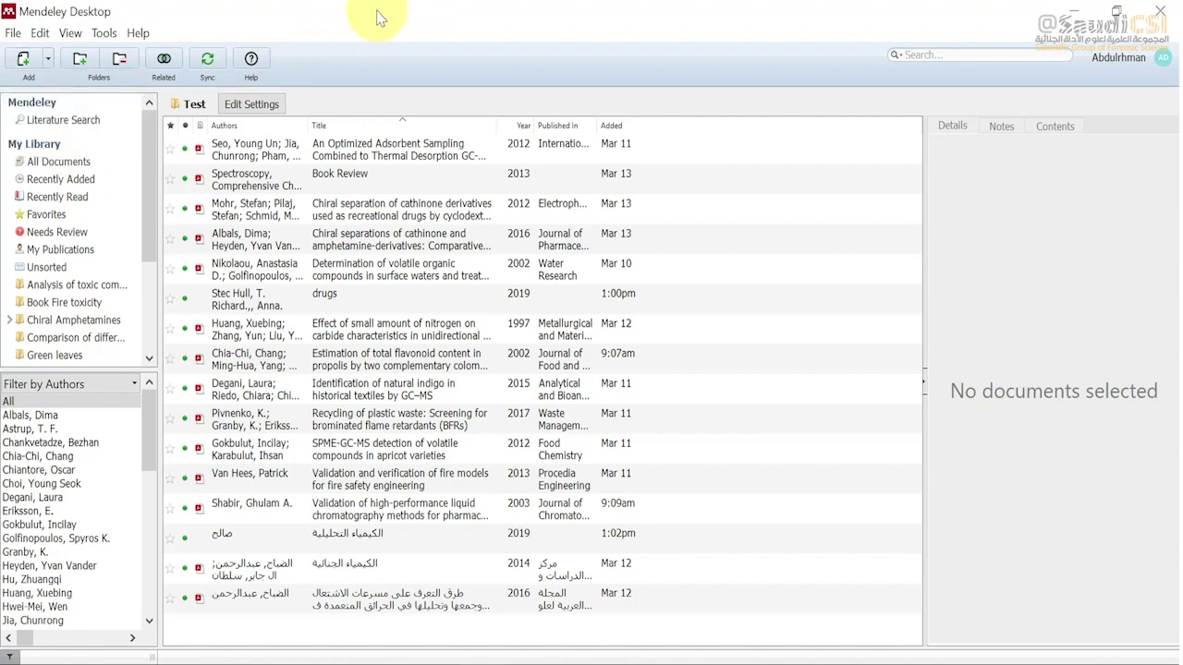
Review the details of the three Arabic entries in the Test folder, including the title and year of "الكيمياء التحليلية"
left_click(315, 567)
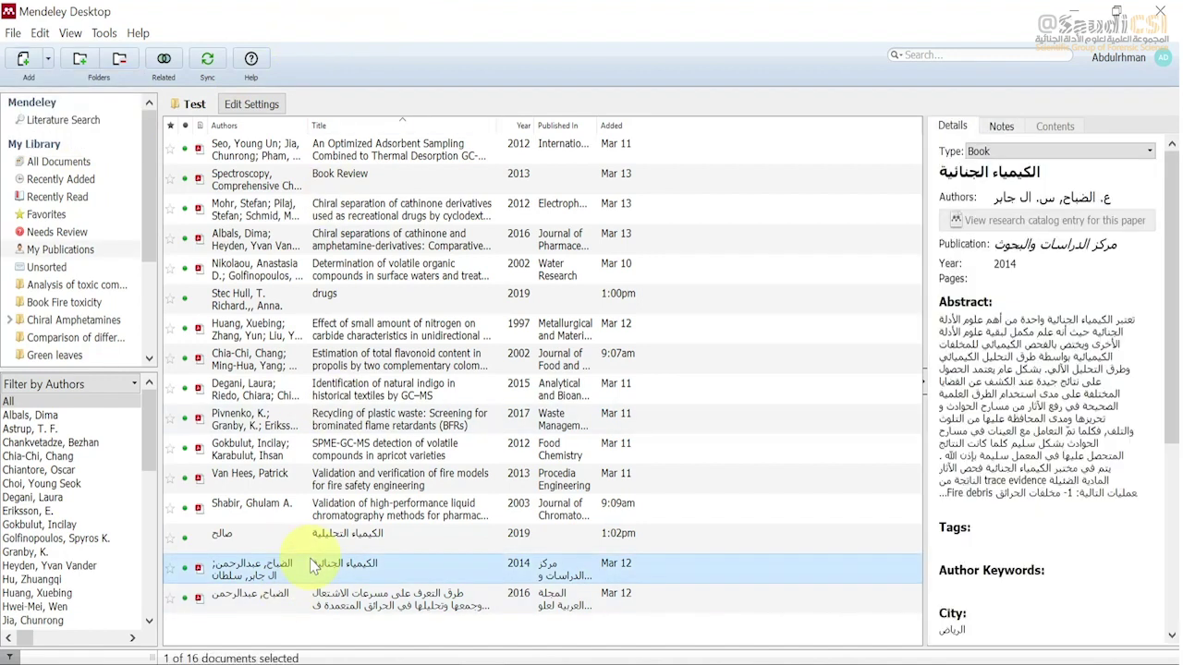
left_click(356, 603)
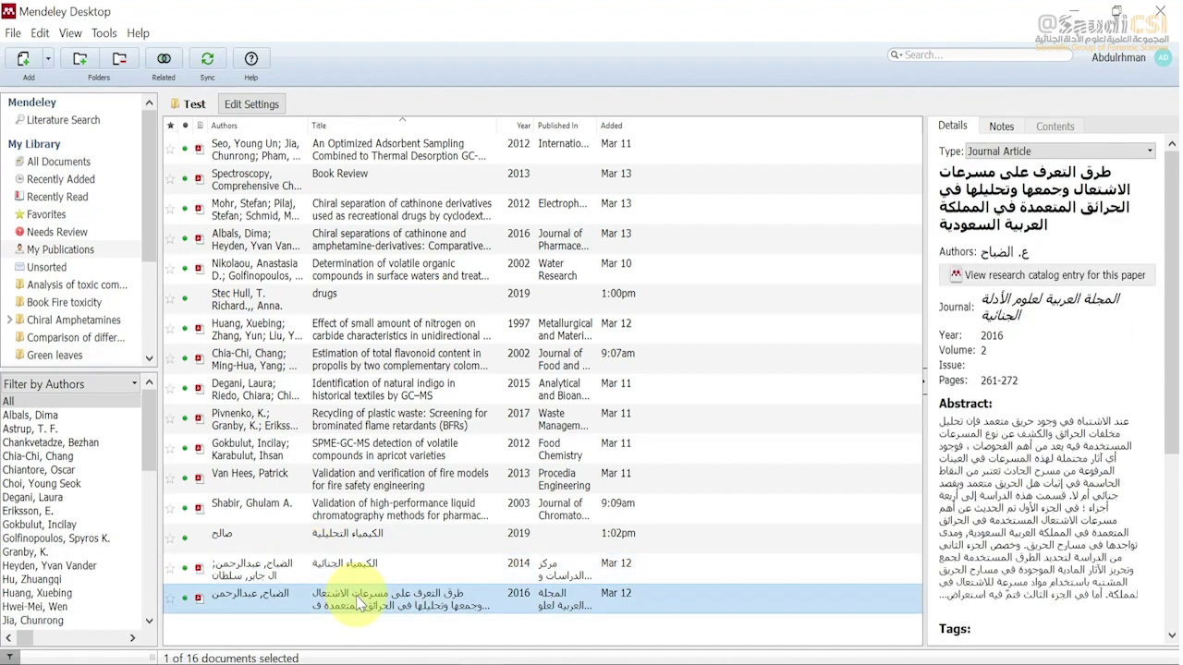
left_click(360, 537)
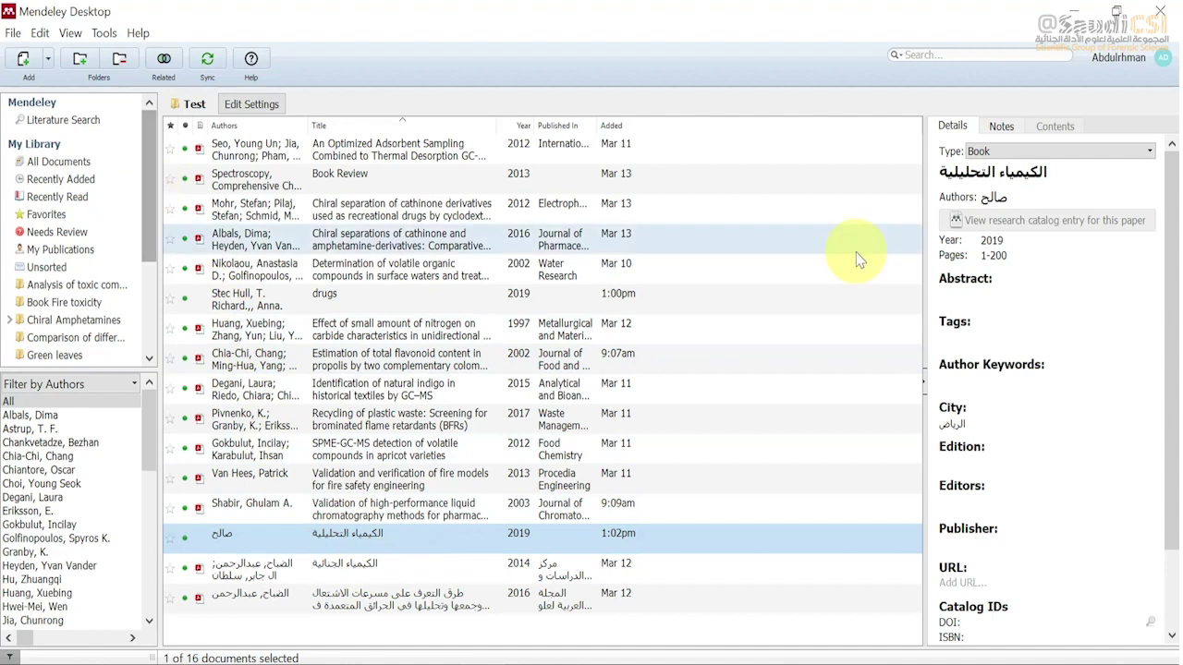
left_click(998, 178)
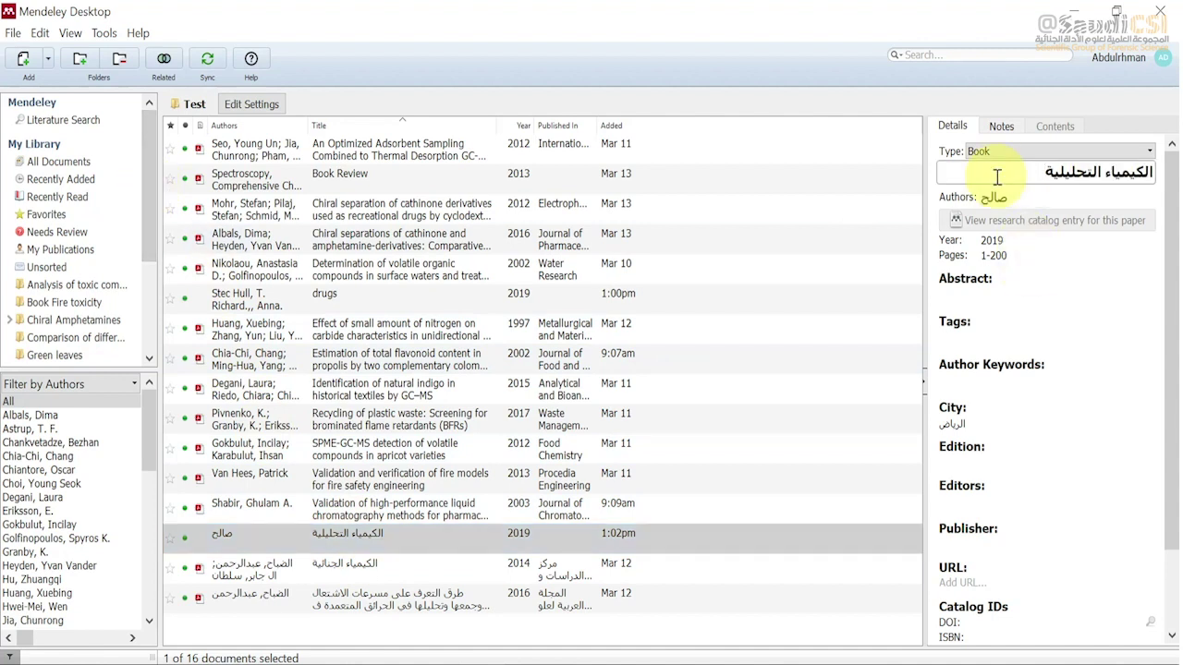
left_click(1013, 243)
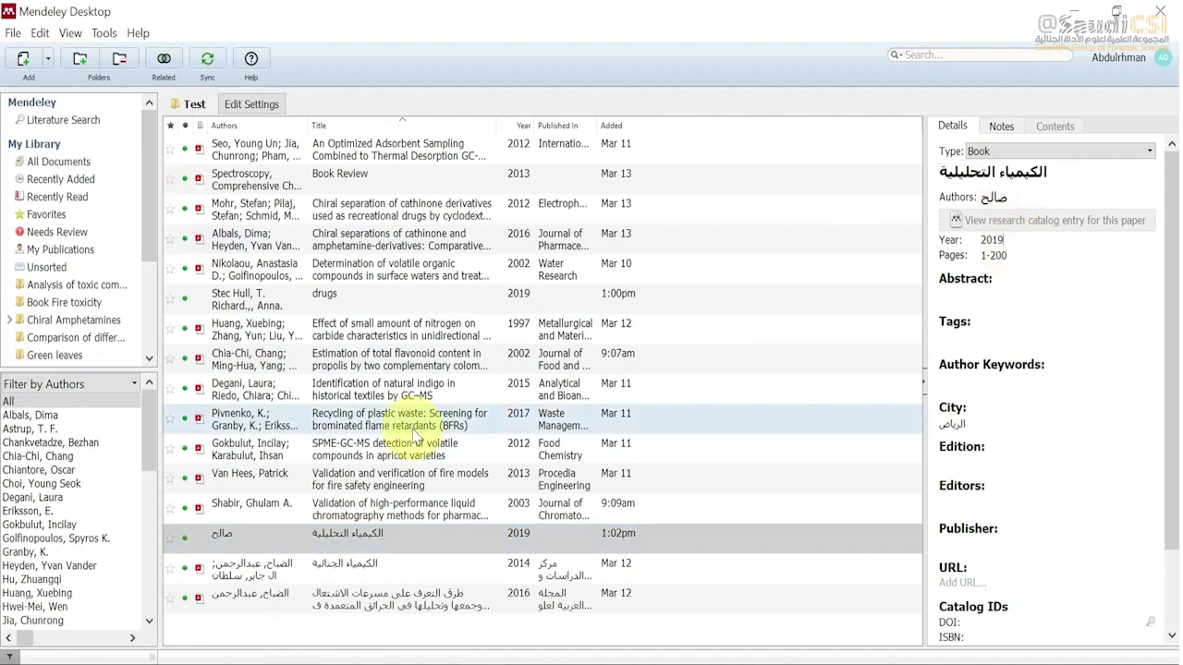
left_click(365, 543)
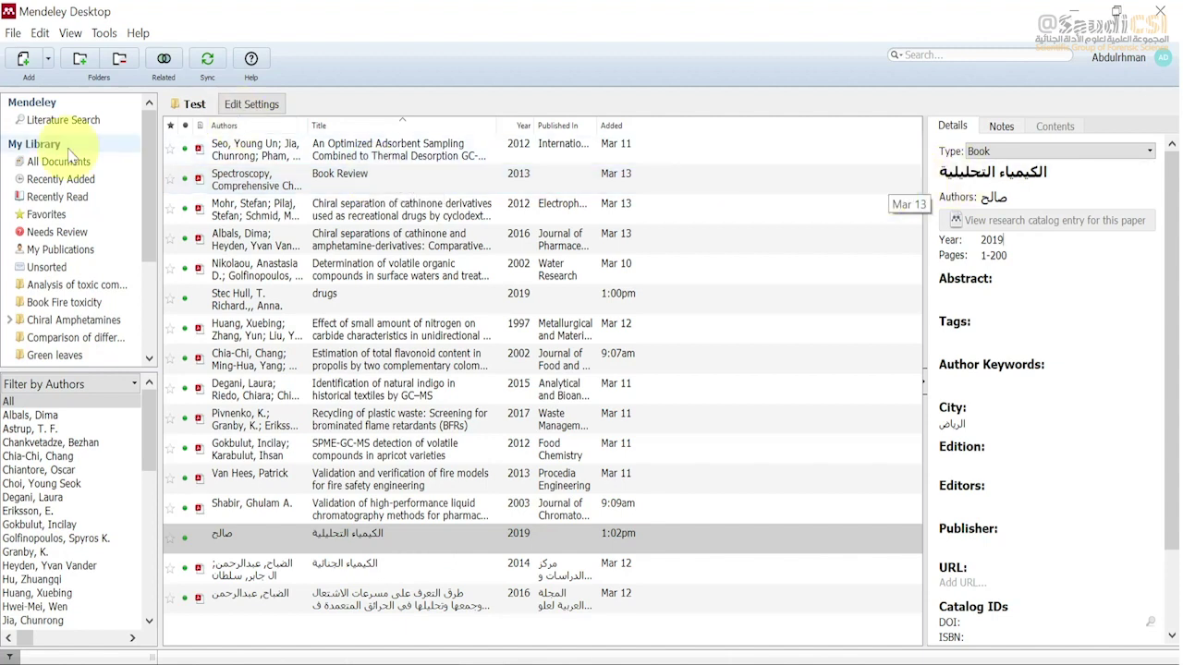
Open the "Analysis of toxic components" folder and show the details of the article on chiral analysis of amphetamines in hair
left_click(65, 286)
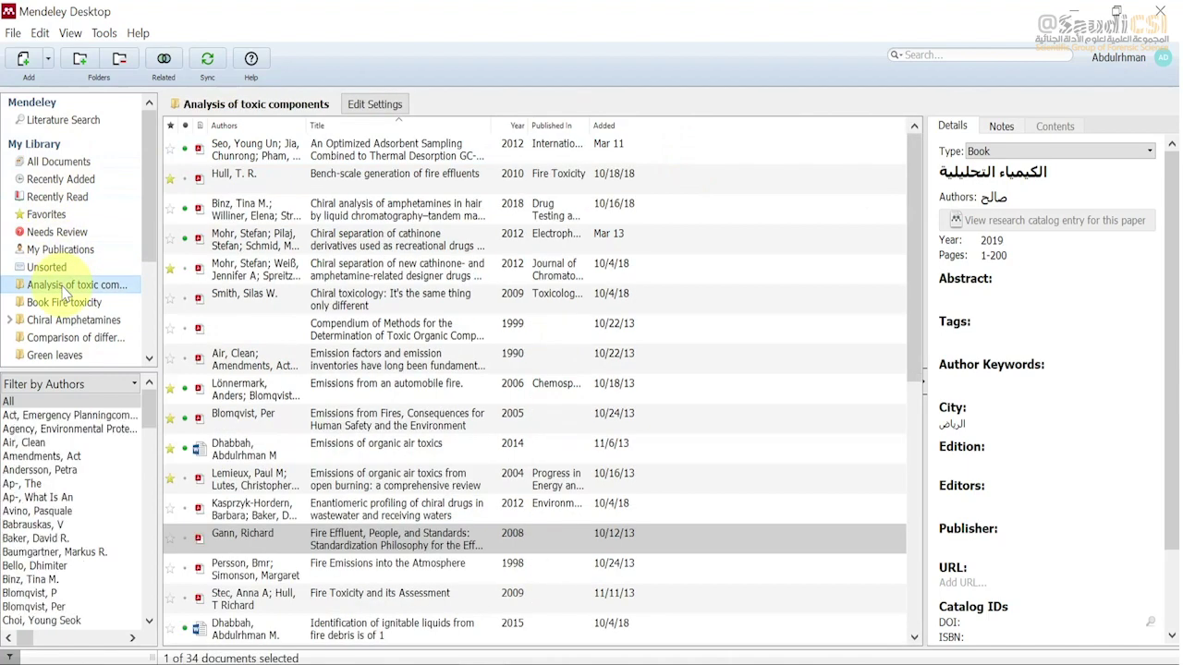
left_click(377, 214)
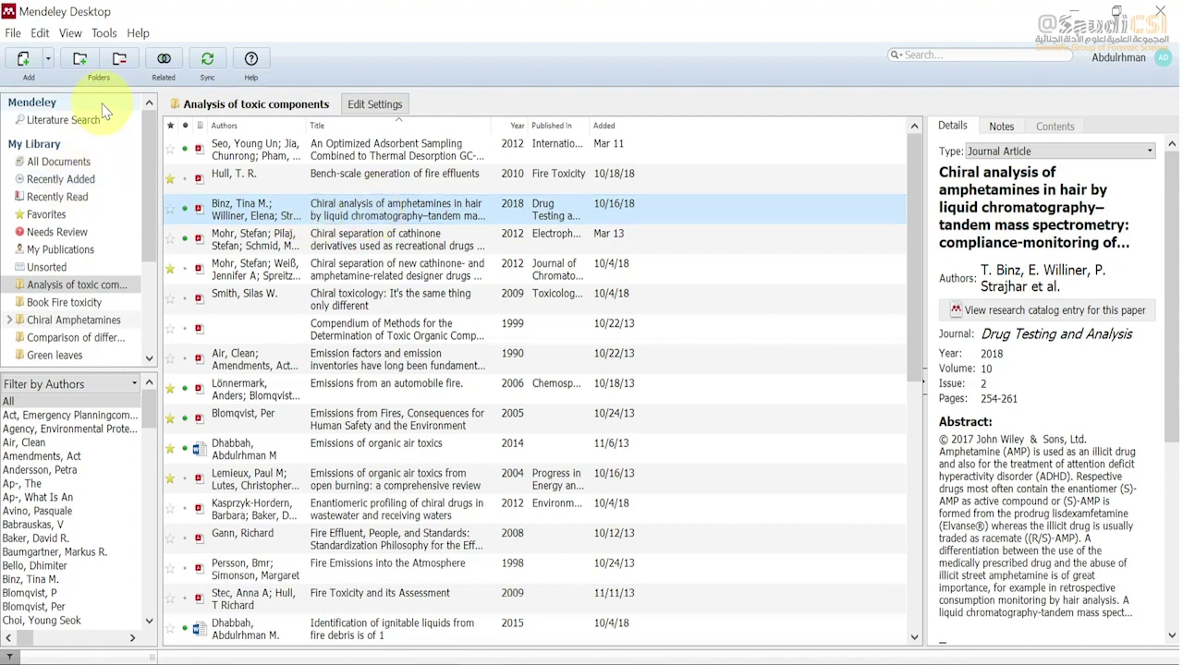
Open the Web Importer installation page from Mendeley Desktop and follow the Chrome browser extension link to its store page
left_click(103, 34)
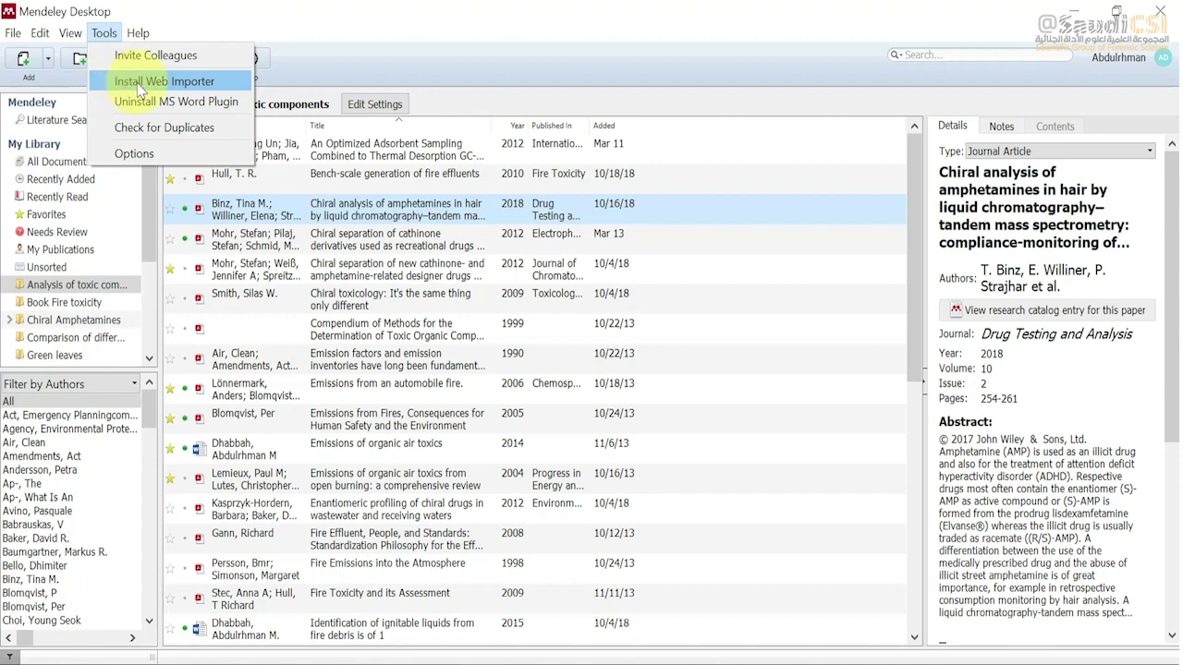
left_click(140, 85)
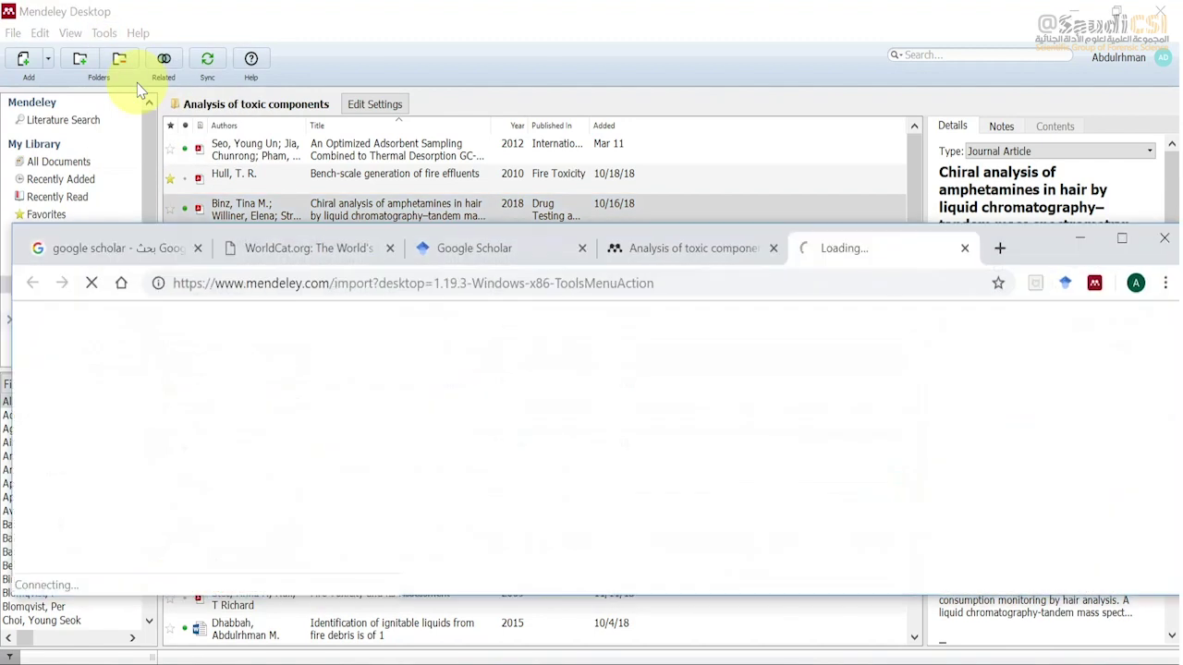
left_click(1122, 239)
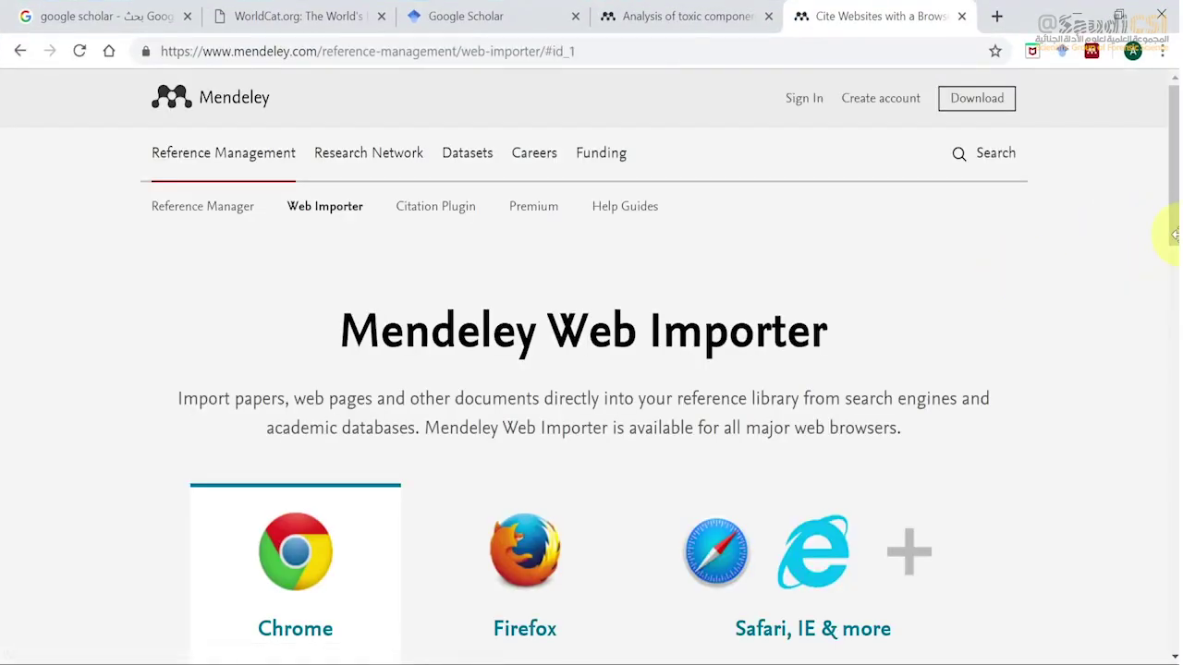
left_click_drag(1172, 224, 1170, 289)
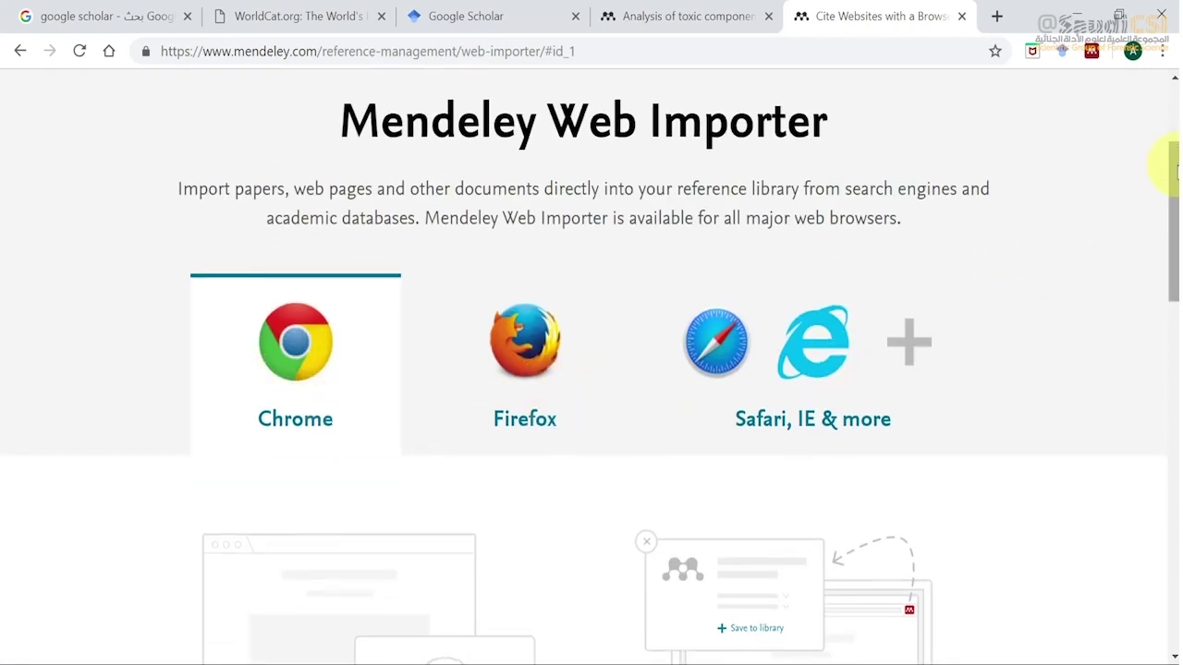
left_click_drag(1172, 216, 1172, 277)
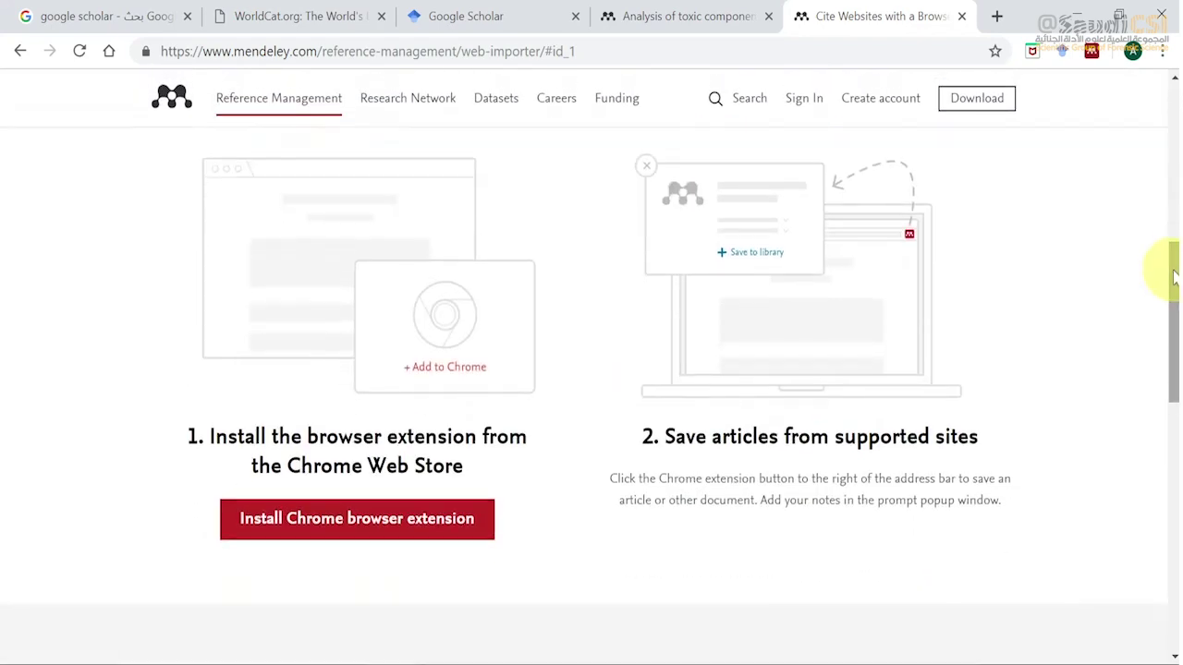
left_click(368, 529)
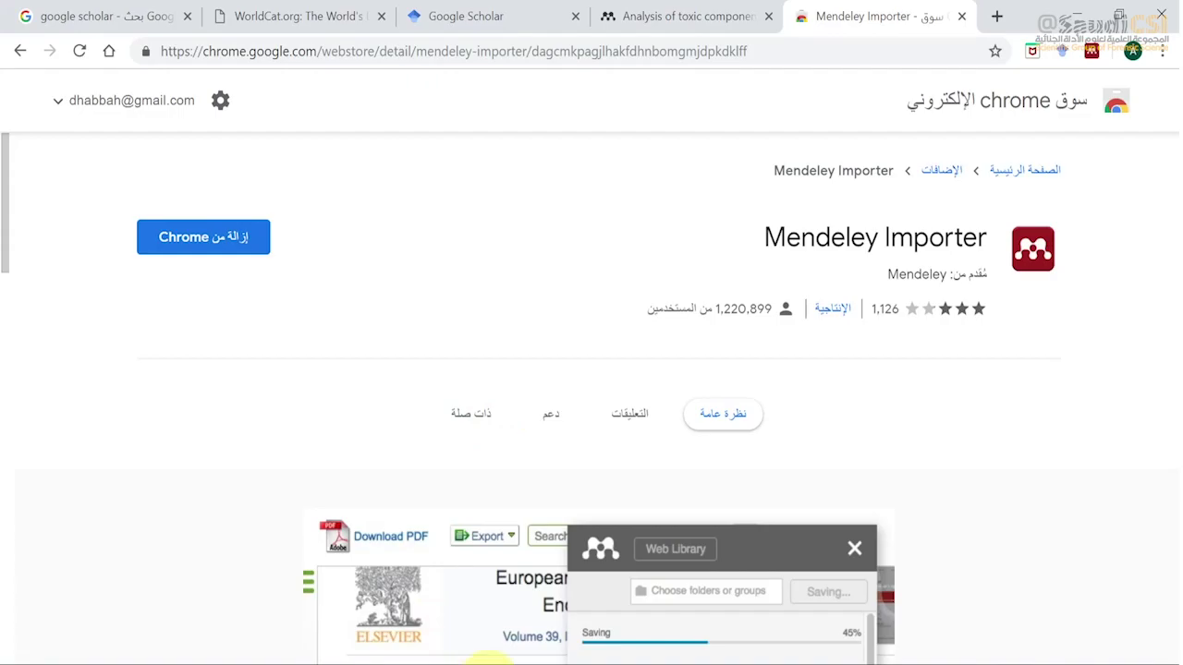
Return to Mendeley Desktop and repeat the route through the Web Importer installation page to the Chrome extension's store page
key("alt+Tab")
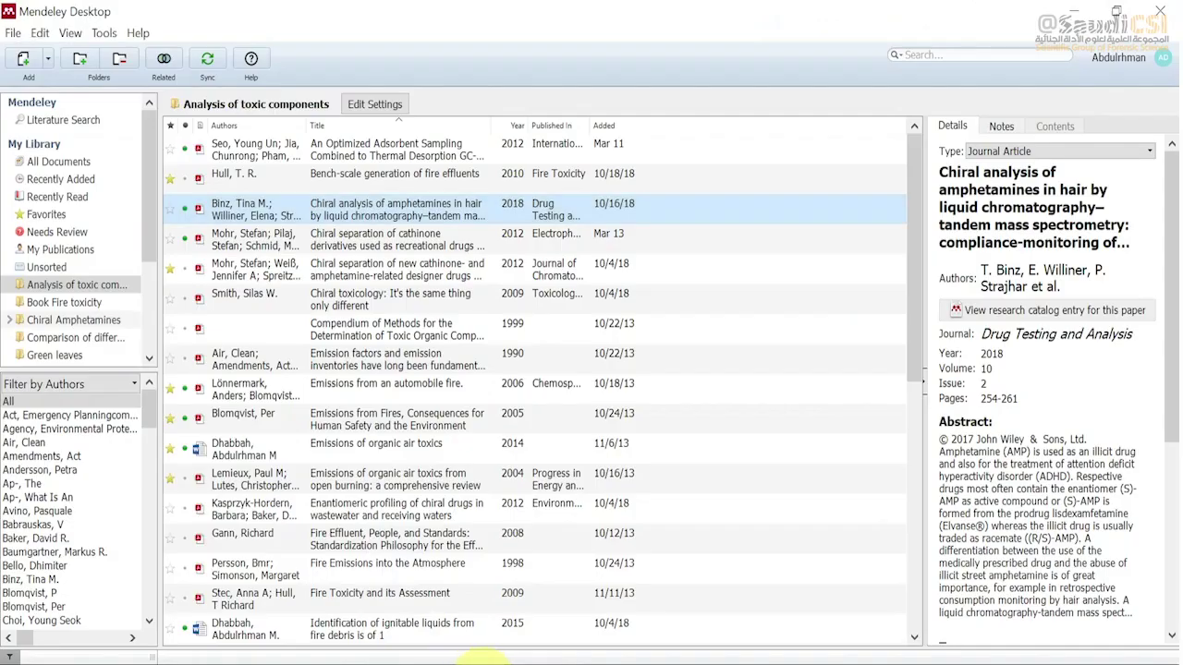
left_click(107, 34)
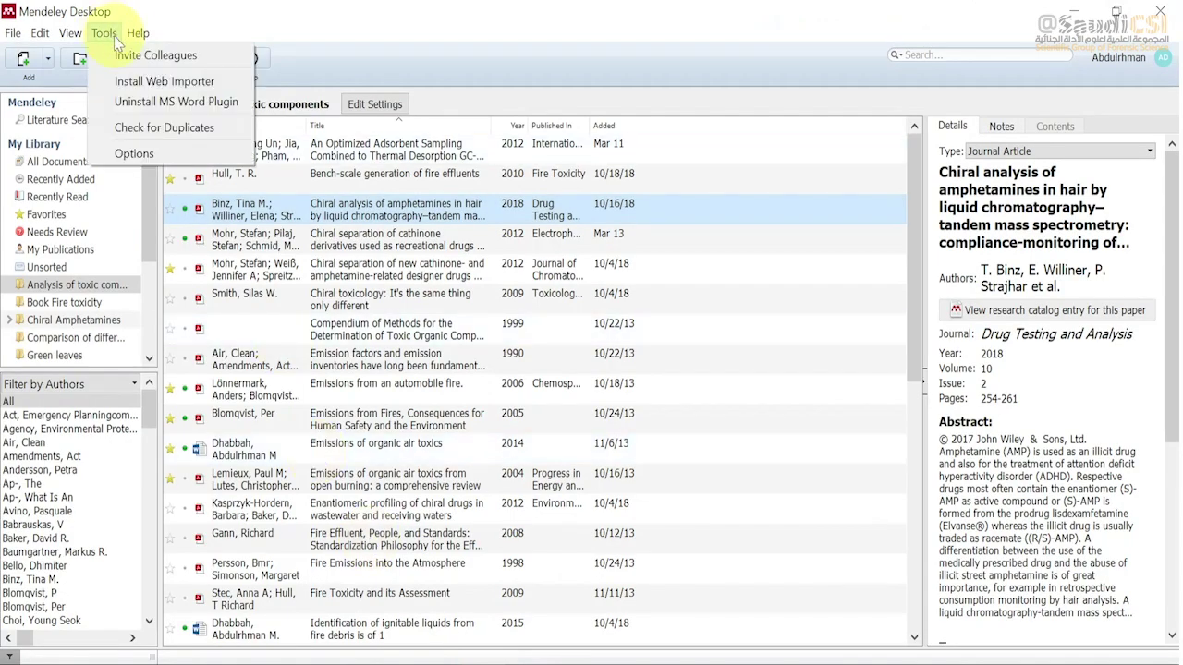
left_click(137, 85)
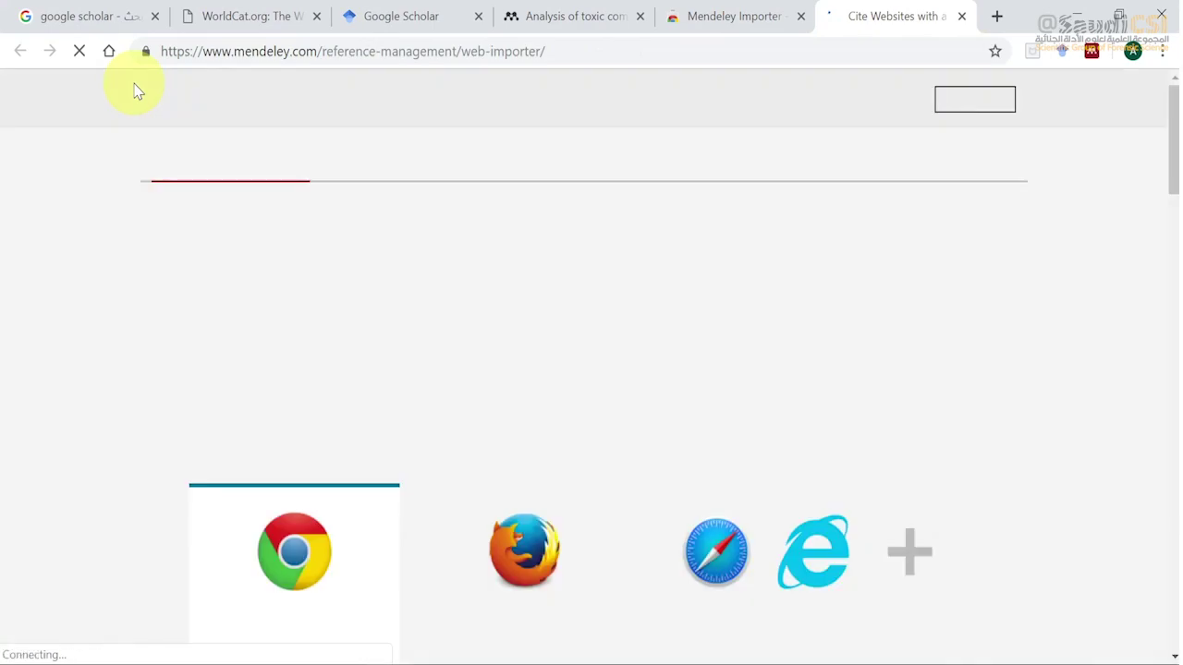
left_click_drag(1165, 111, 1167, 257)
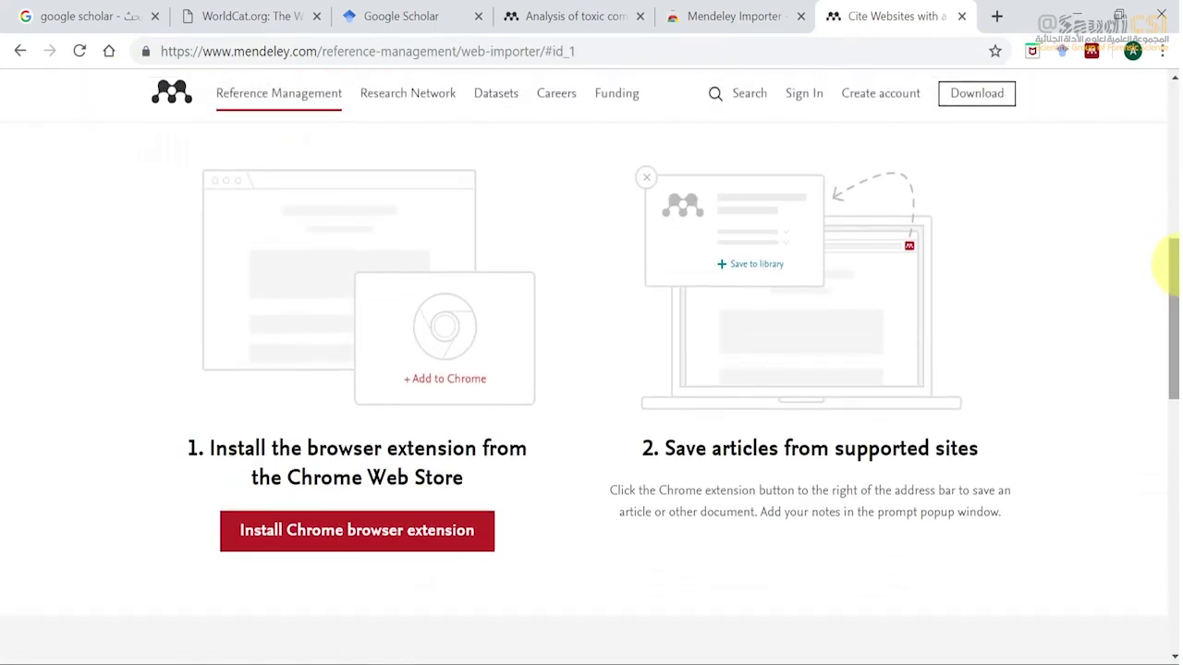
left_click(427, 542)
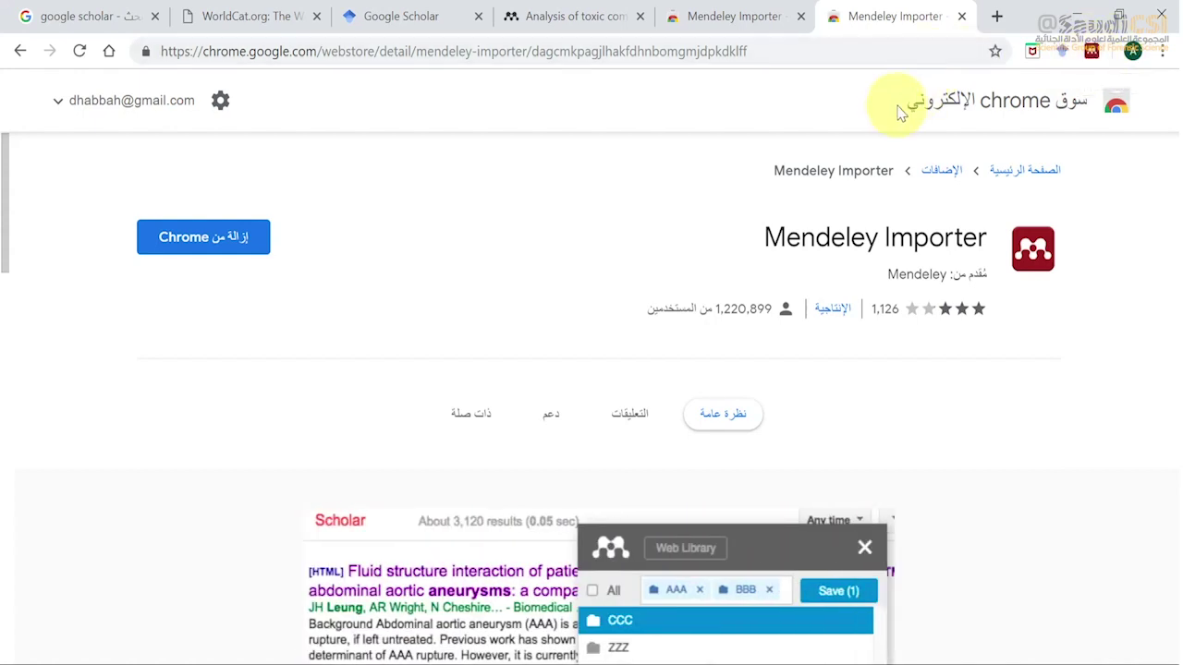
Open Google Scholar from the existing "google scholar" search results and place the cursor in its article search field
left_click(73, 19)
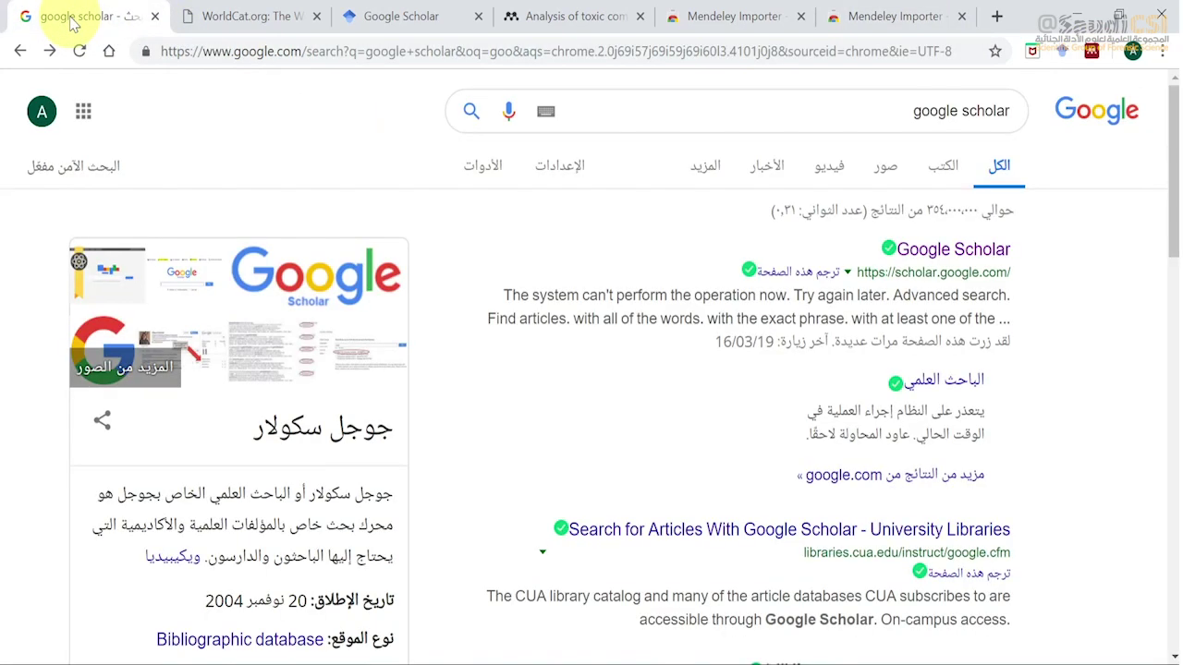
left_click(934, 257)
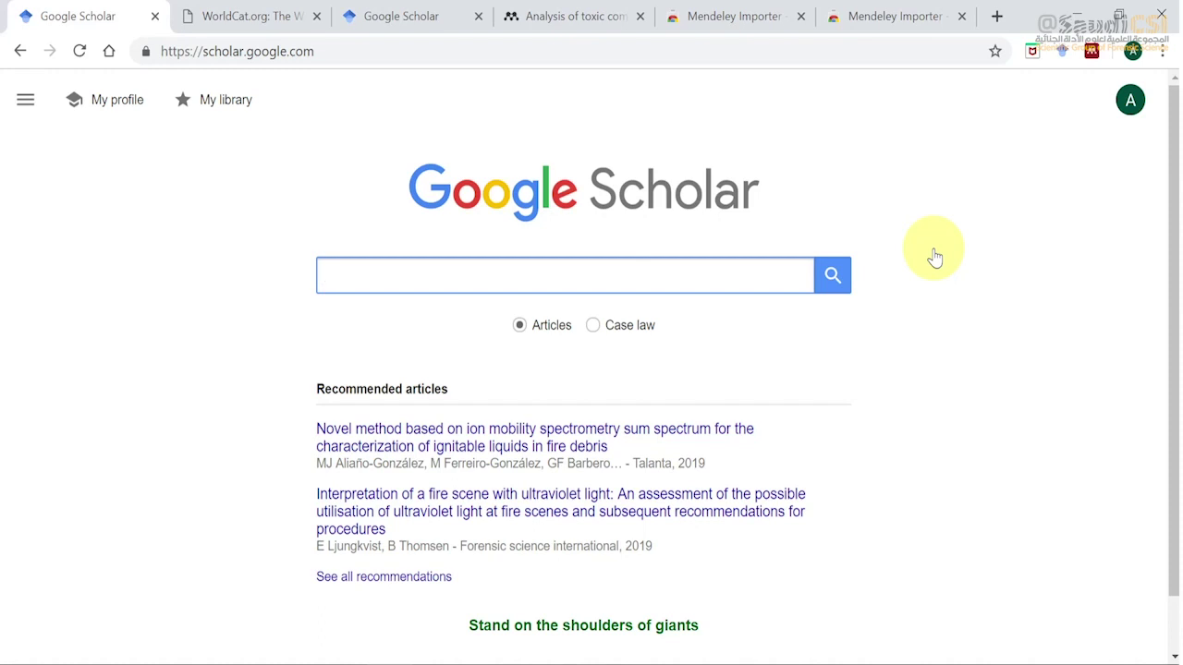
left_click(449, 270)
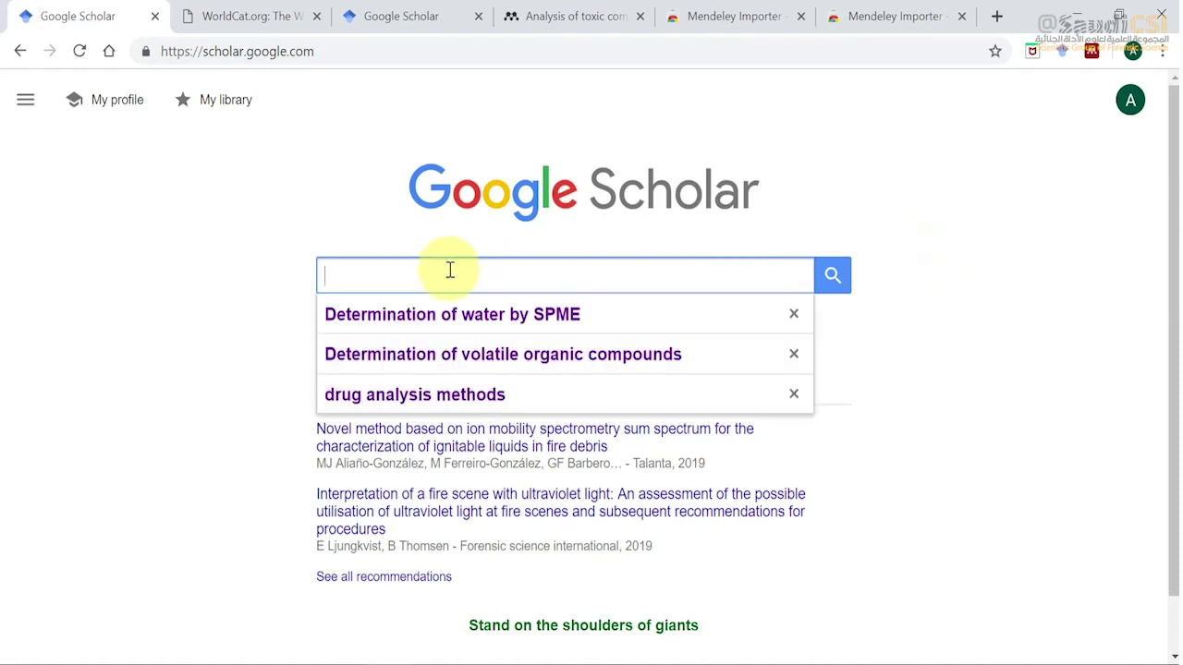
Search Google Scholar for "Determination of volatile organic compounds" and browse the second page of results
left_click(436, 357)
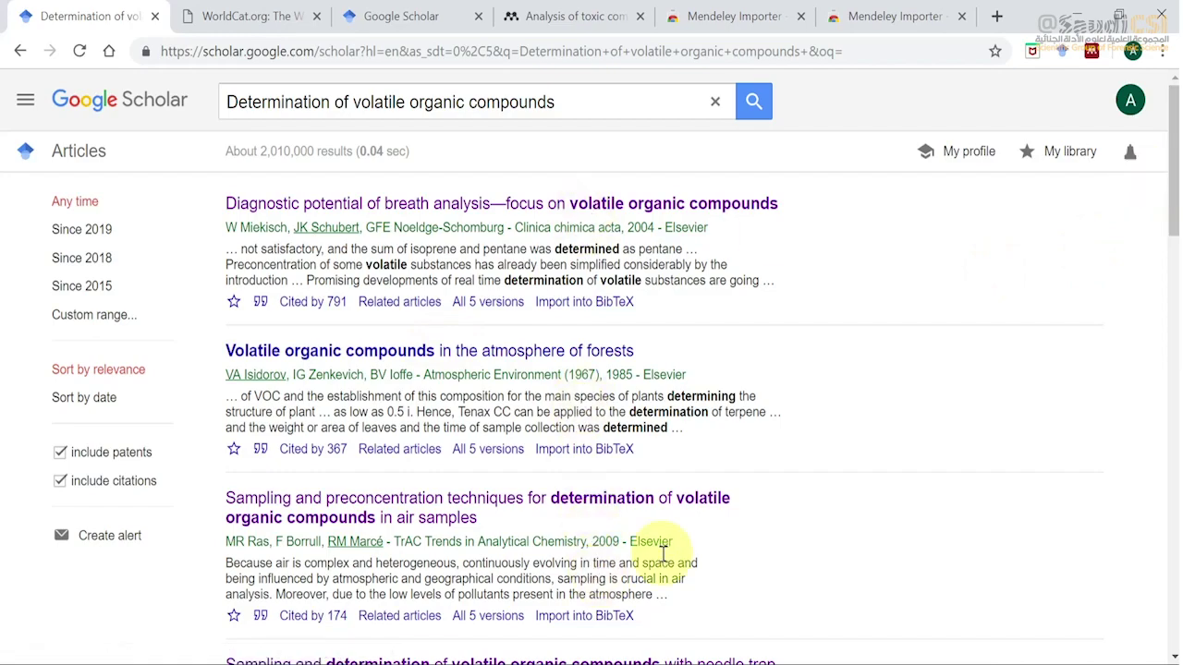
left_click_drag(1172, 146, 1155, 547)
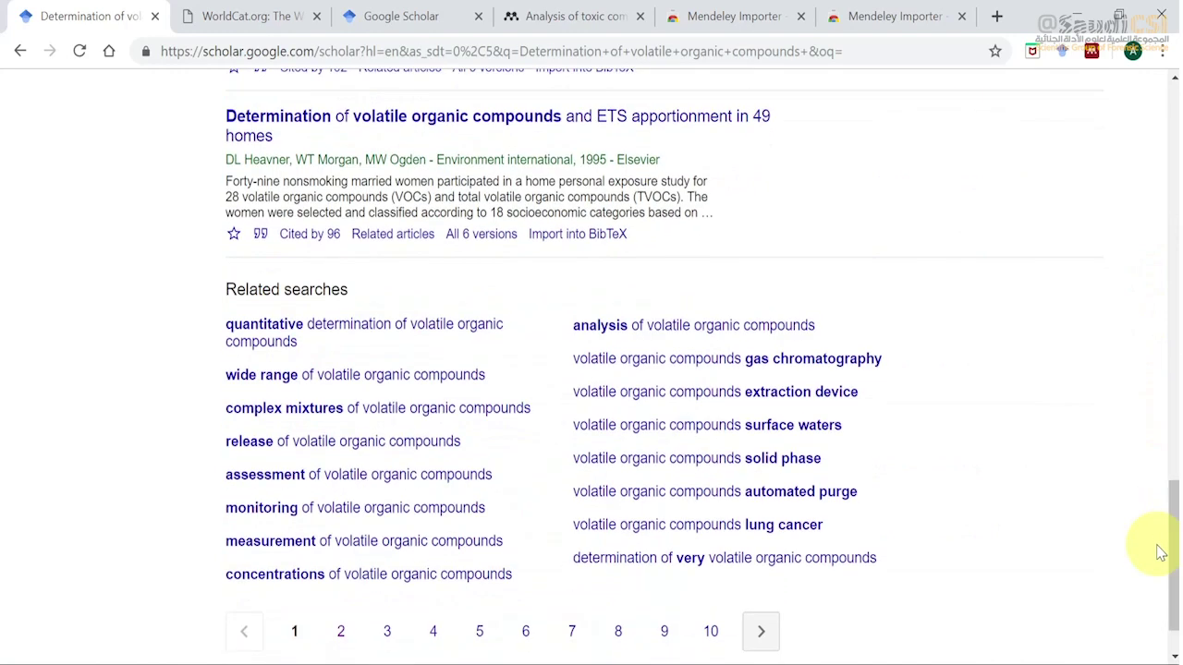
left_click(342, 636)
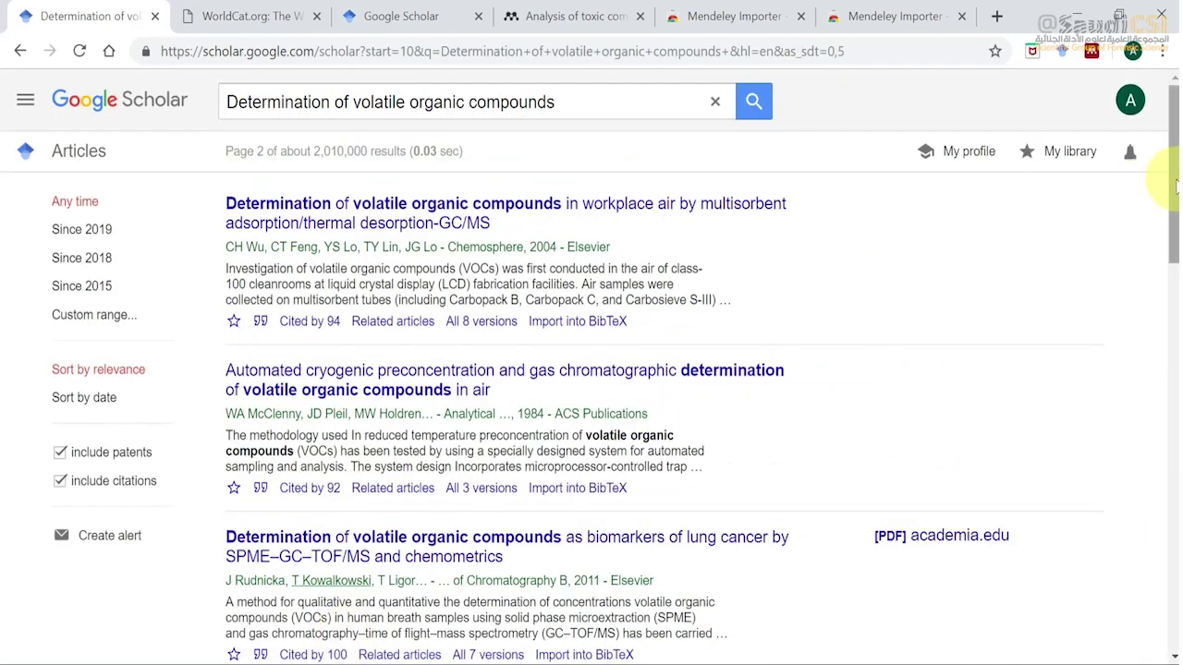
left_click_drag(1175, 185, 1175, 219)
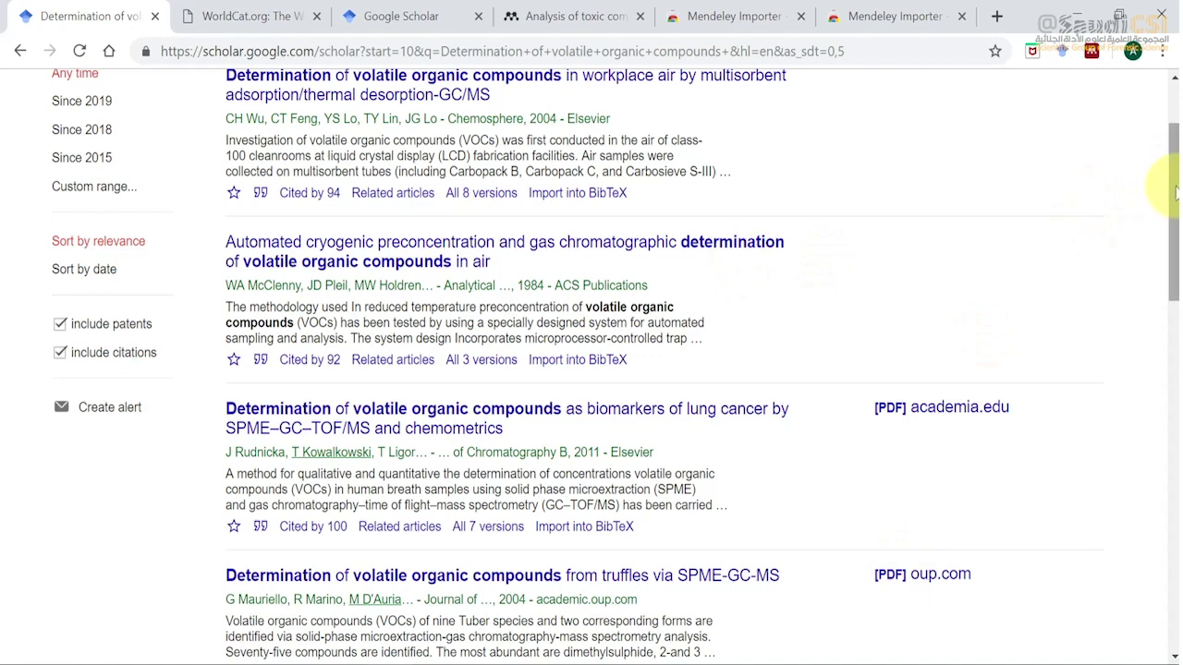
left_click_drag(1175, 194, 1175, 157)
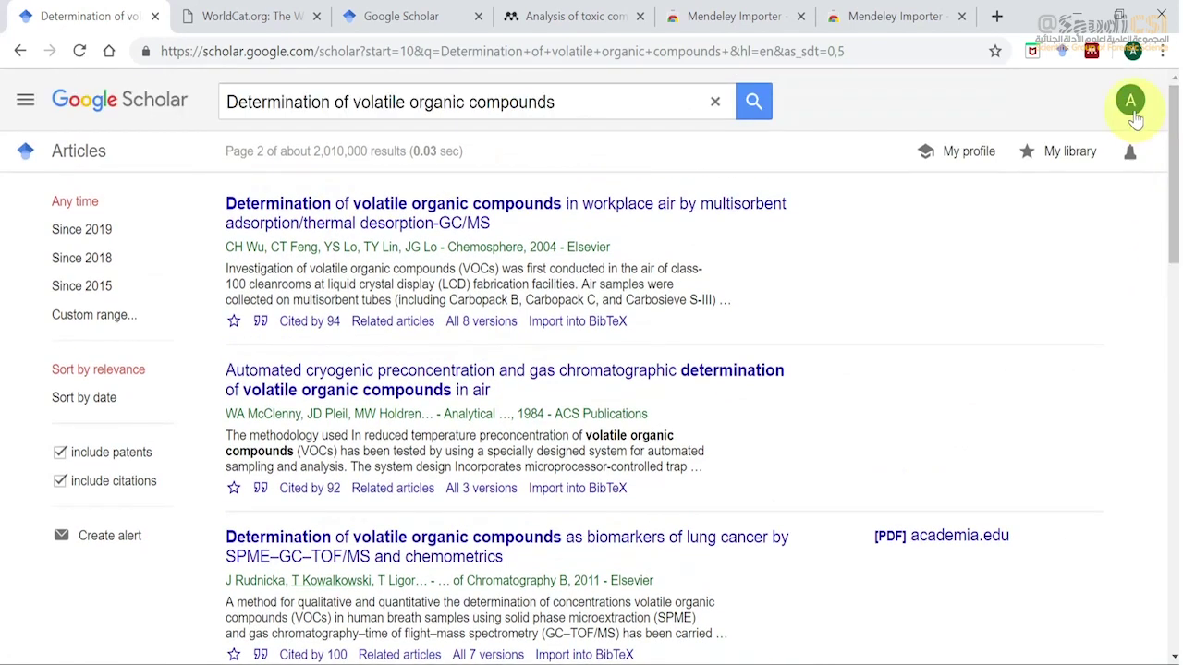
Import the cryogenic preconcentration, parts-per-trillion, human blood and workplace air papers into Mendeley, with PDFs if available
left_click(1092, 52)
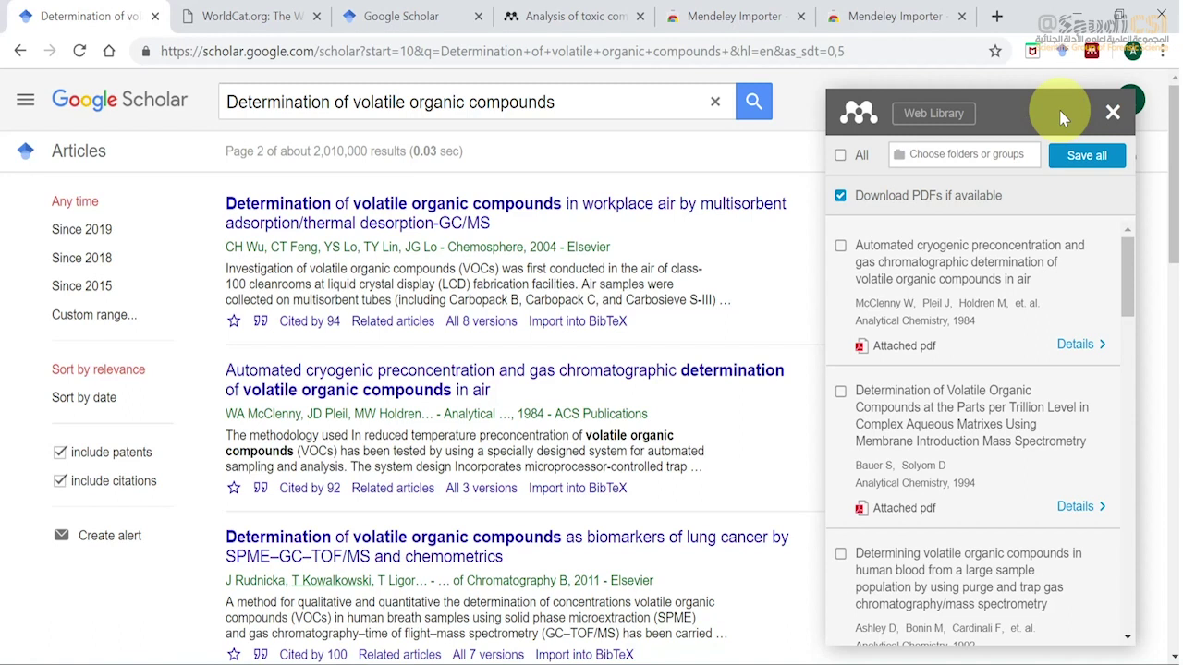
left_click(840, 247)
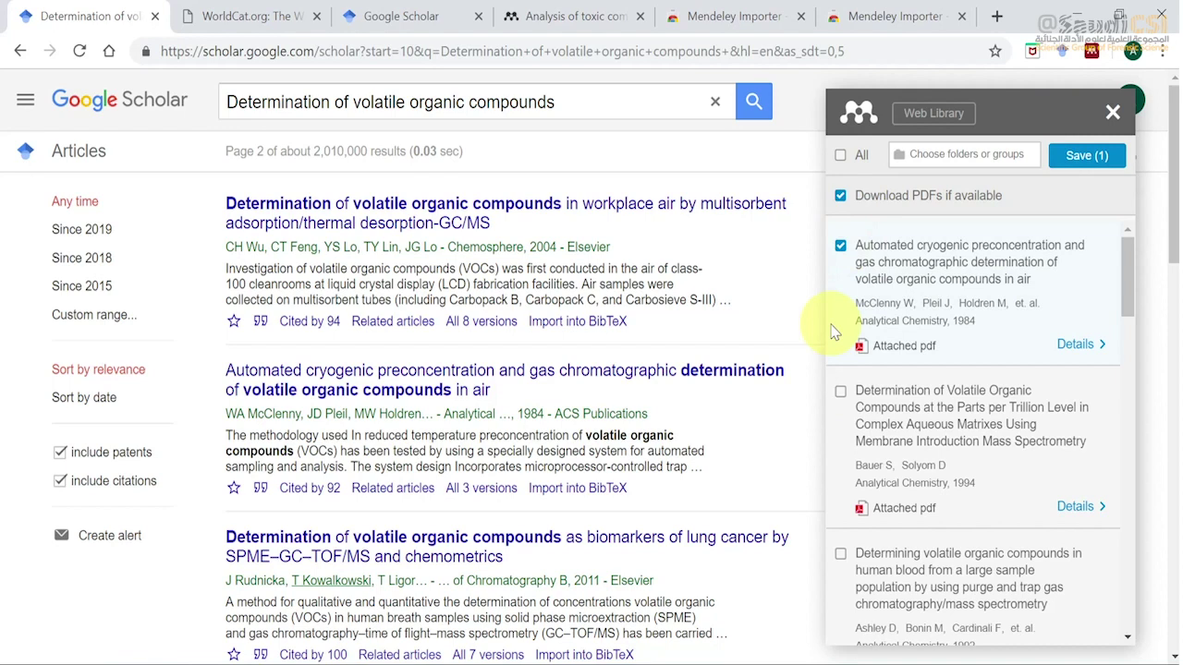
left_click(842, 393)
left_click_drag(1131, 274, 1125, 347)
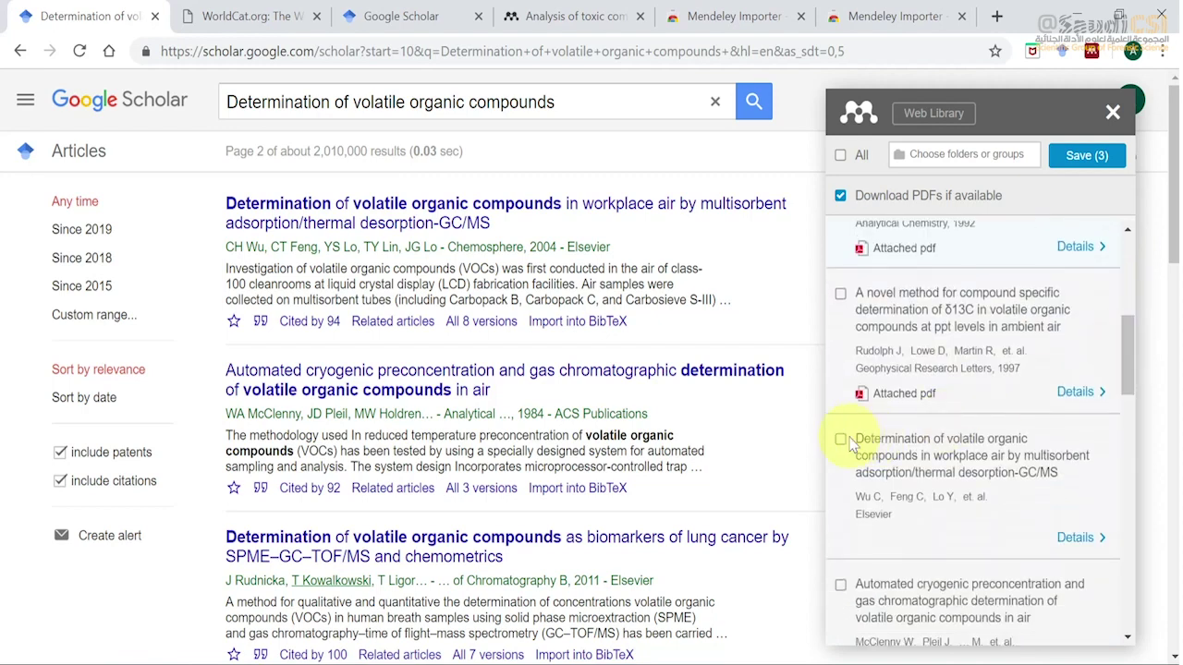
left_click(1089, 157)
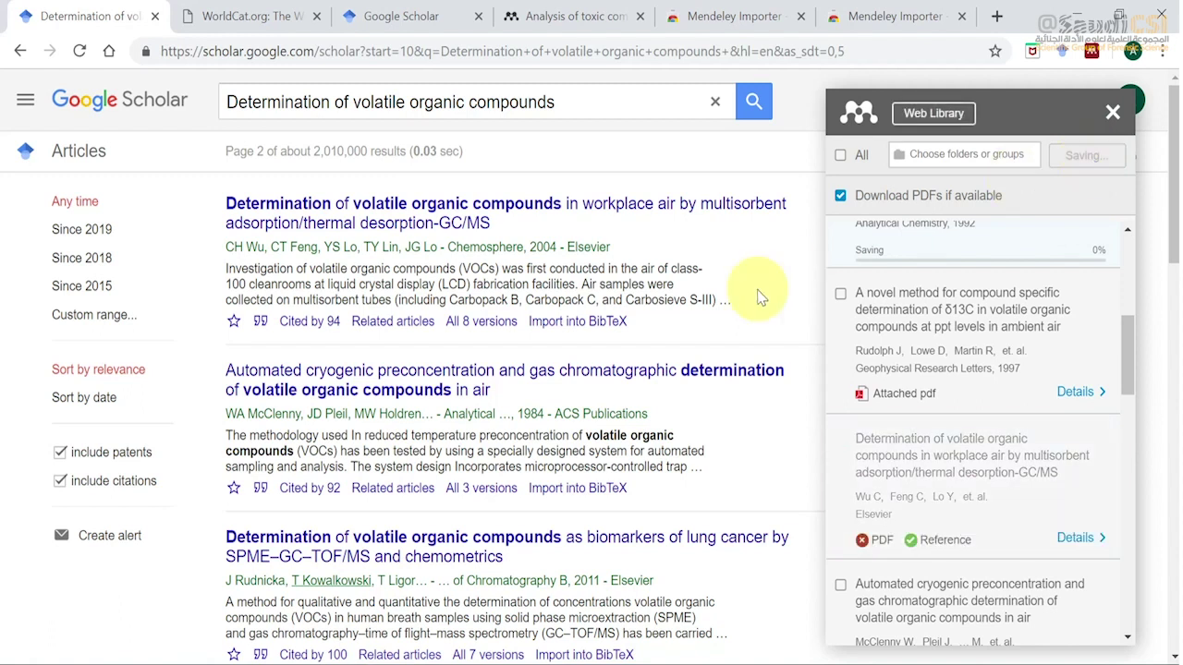
Switch to Mendeley Desktop, show the recently added documents and sync the library to bring in the imported papers
left_click(476, 659)
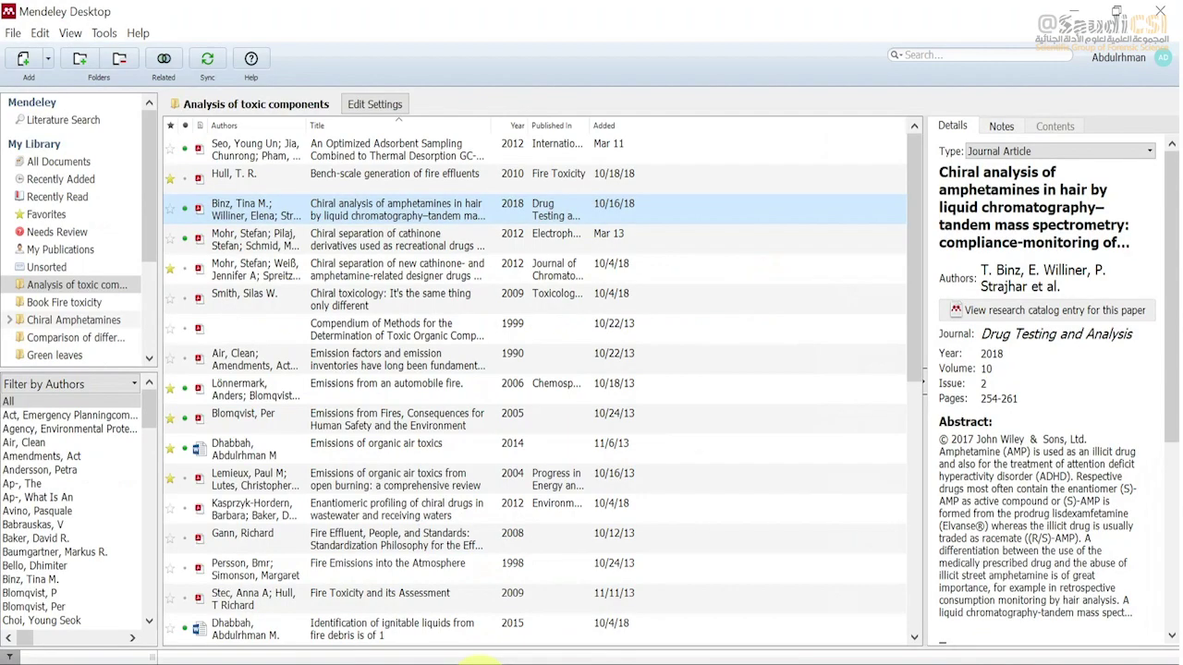
left_click(149, 206)
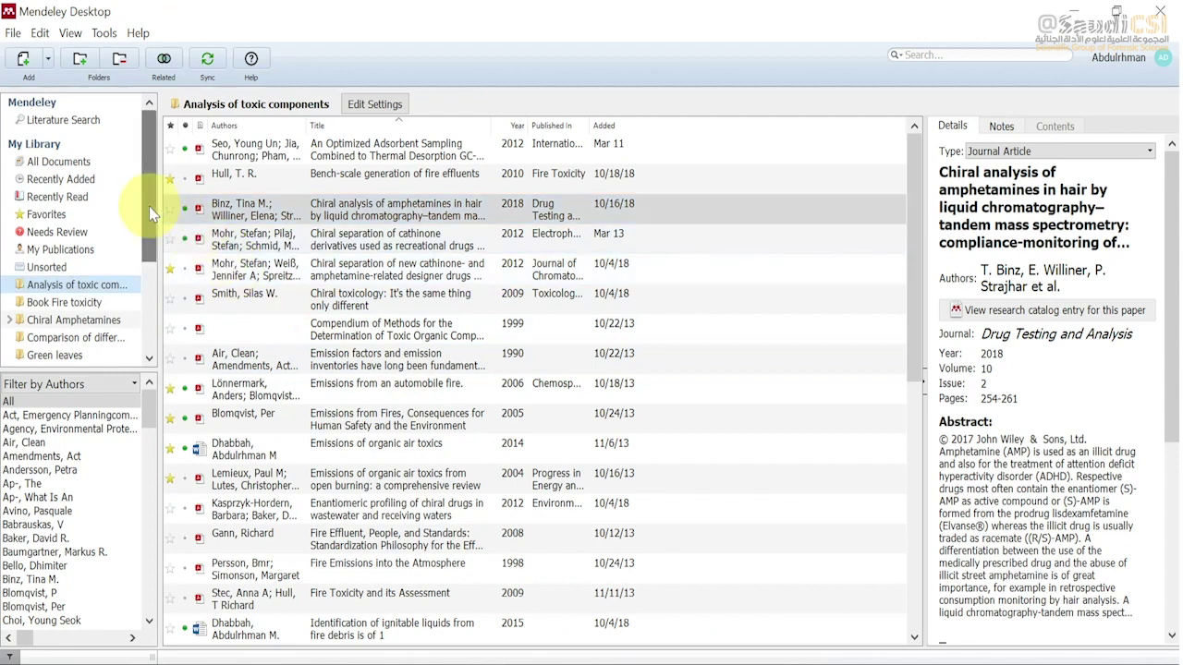
left_click(65, 180)
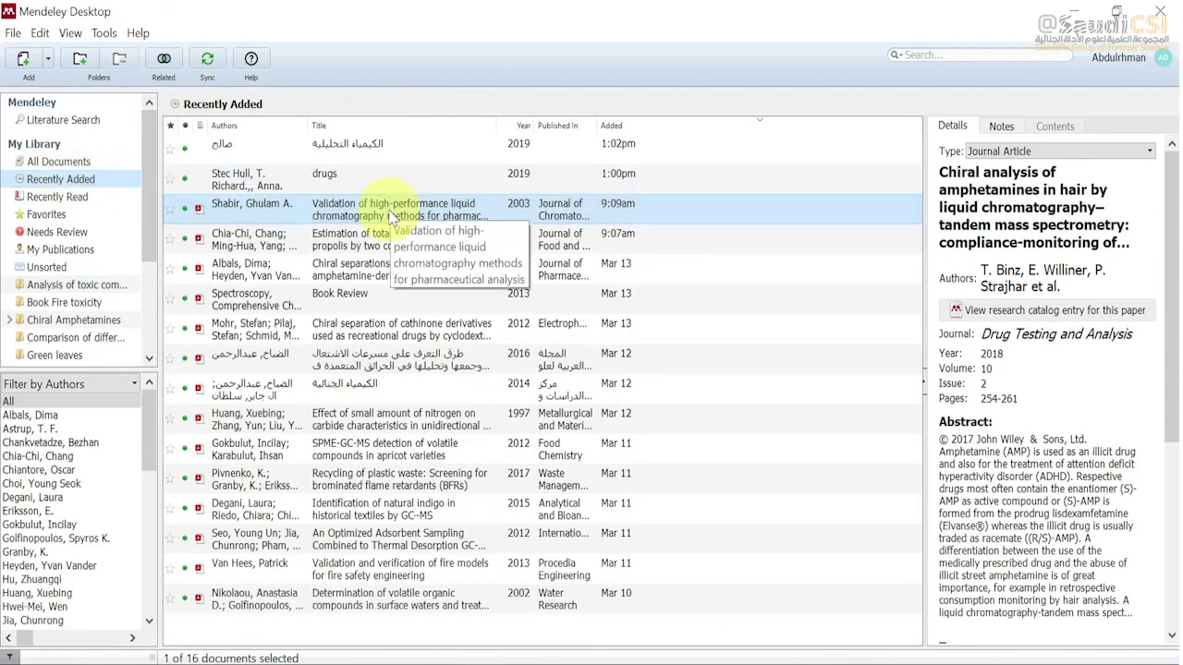
left_click(915, 205)
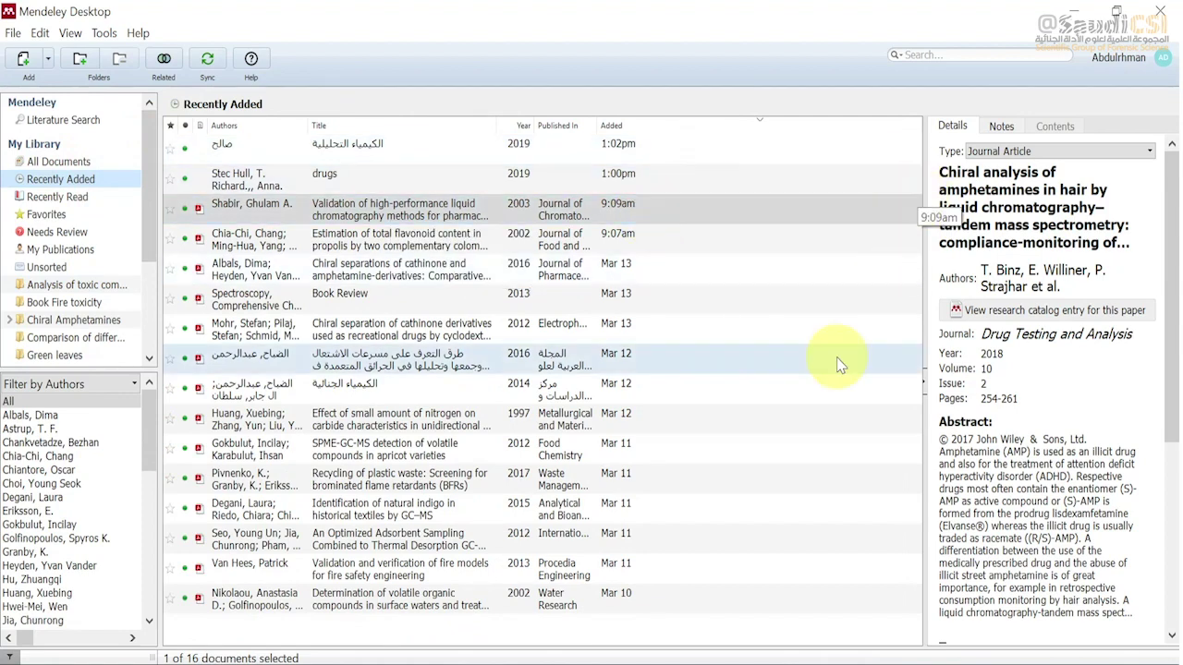
left_click(208, 61)
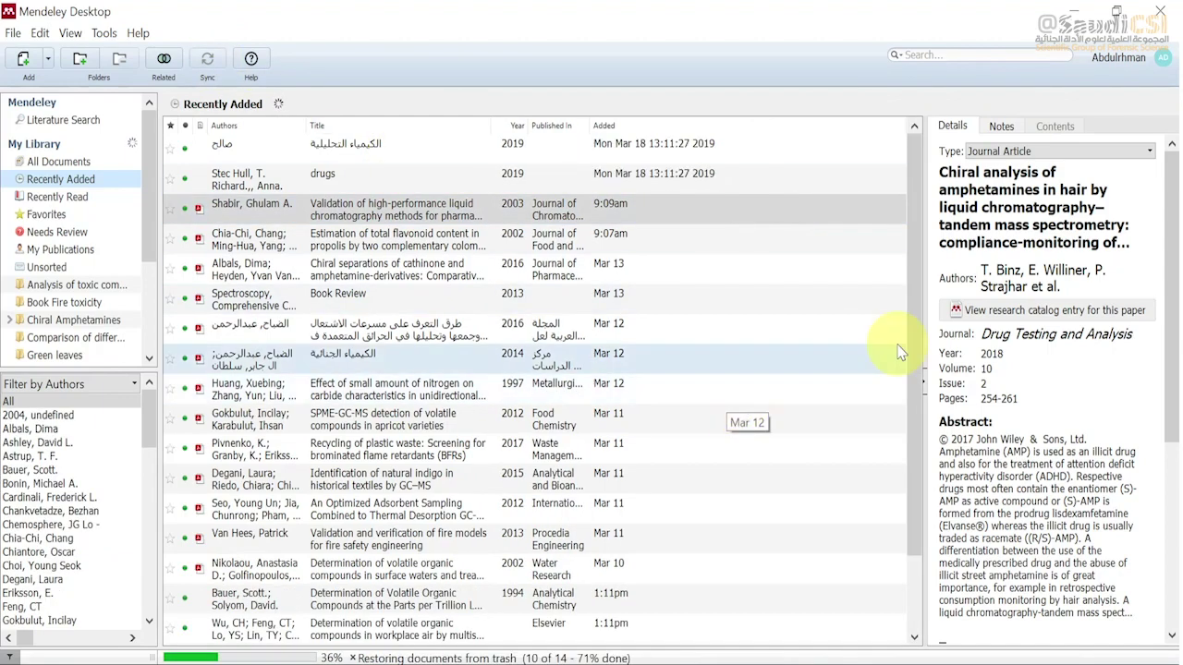
left_click_drag(912, 340, 912, 428)
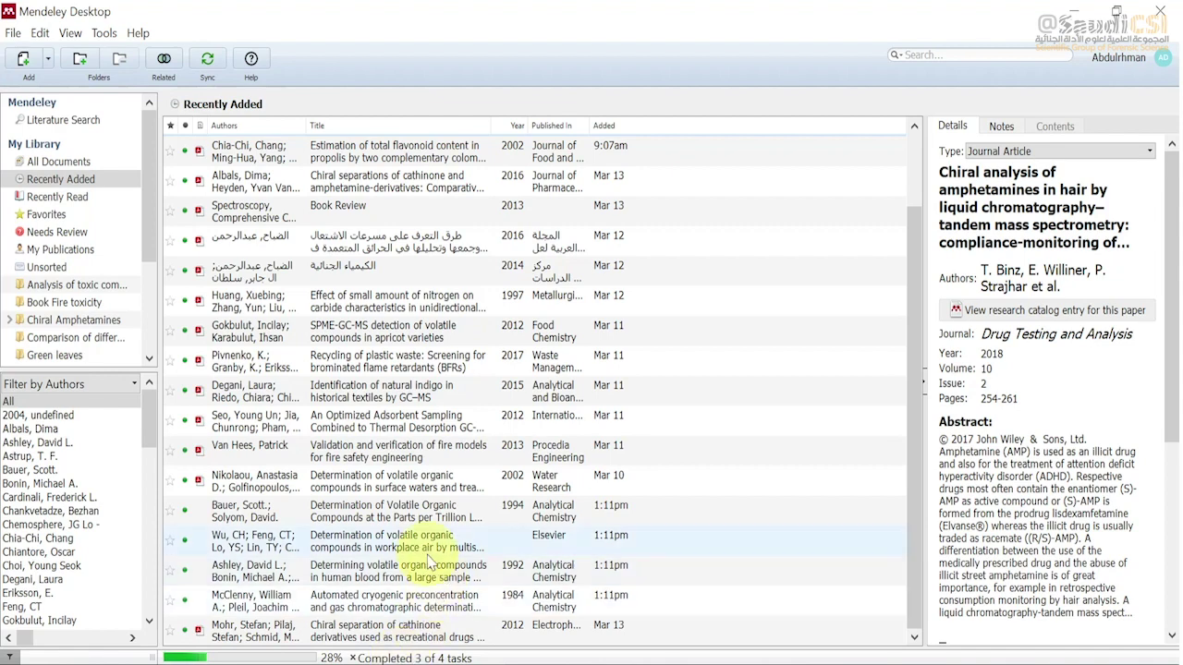
Review the details of the 1994 Analytical Chemistry paper on volatile organic compounds at the parts per trillion level
left_click(363, 511)
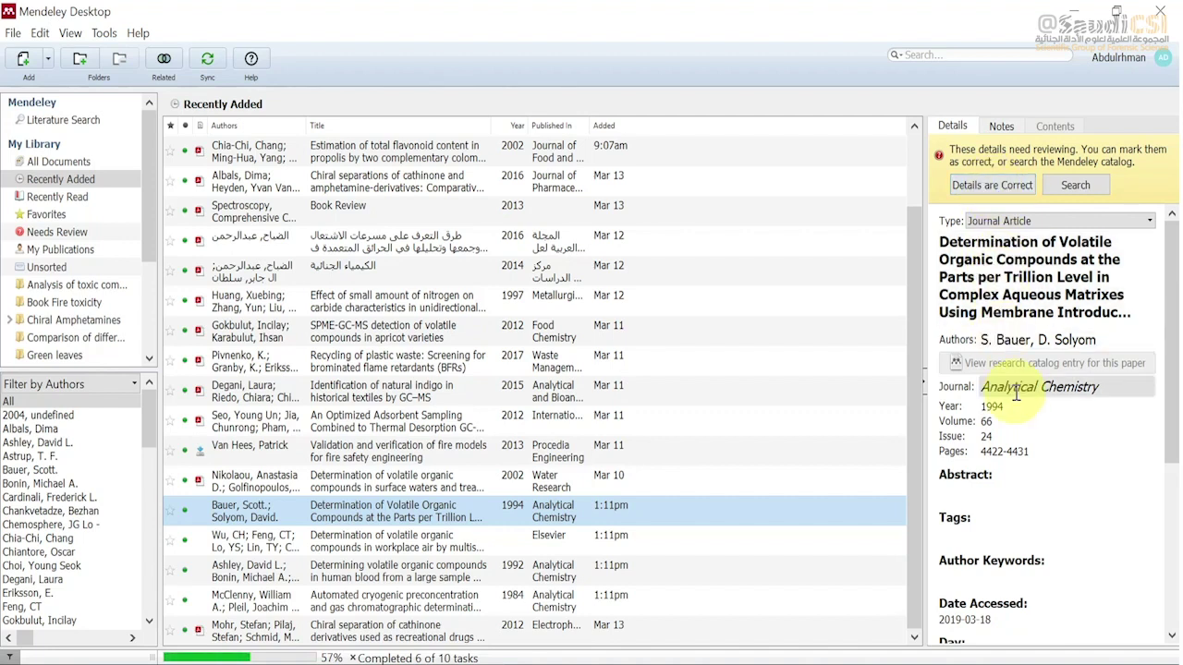
left_click(1080, 265)
left_click_drag(1172, 264, 1165, 239)
left_click(408, 510)
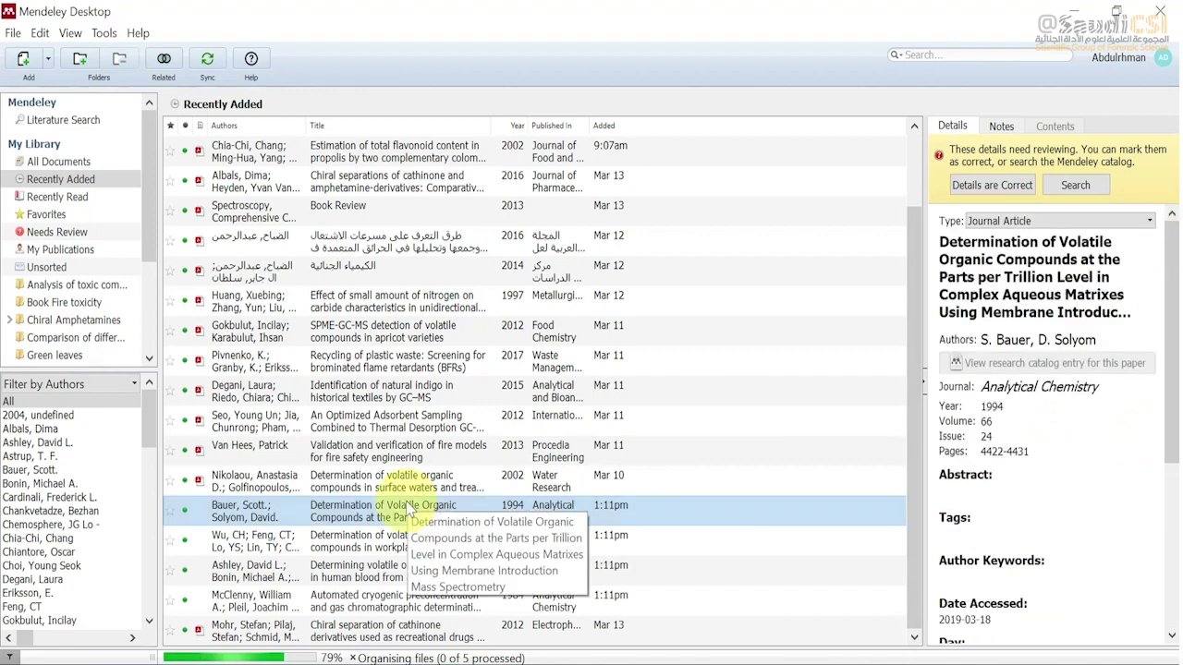
Mark the details of the workplace air paper and the human blood paper as correct
left_click(338, 547)
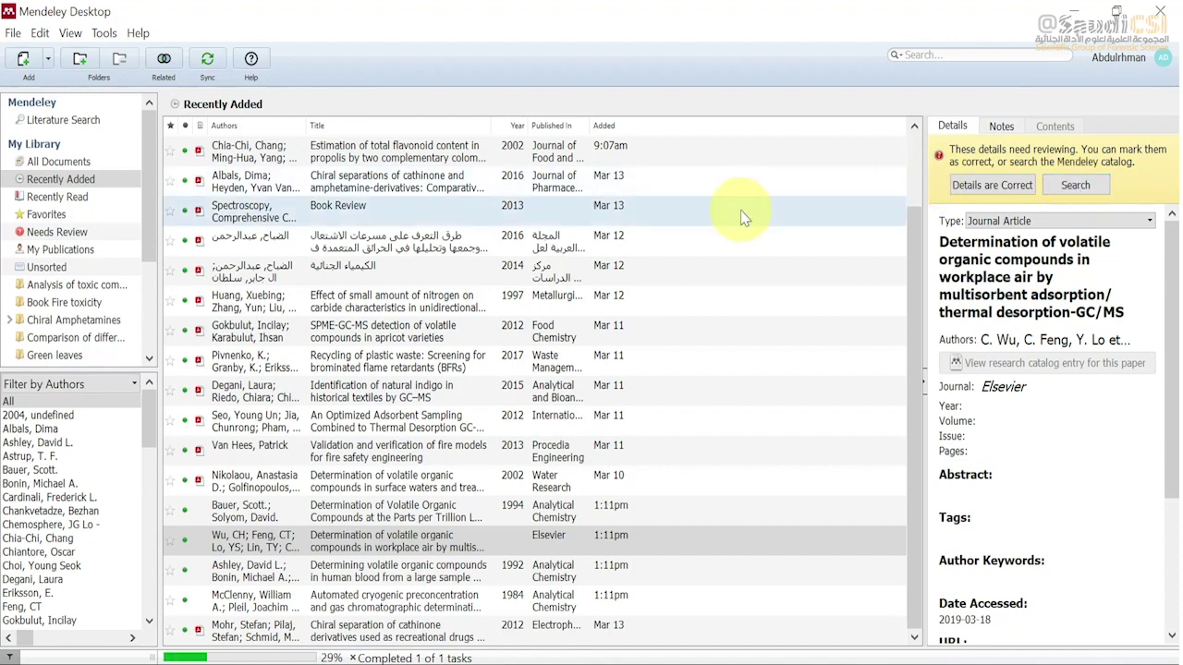
left_click(997, 185)
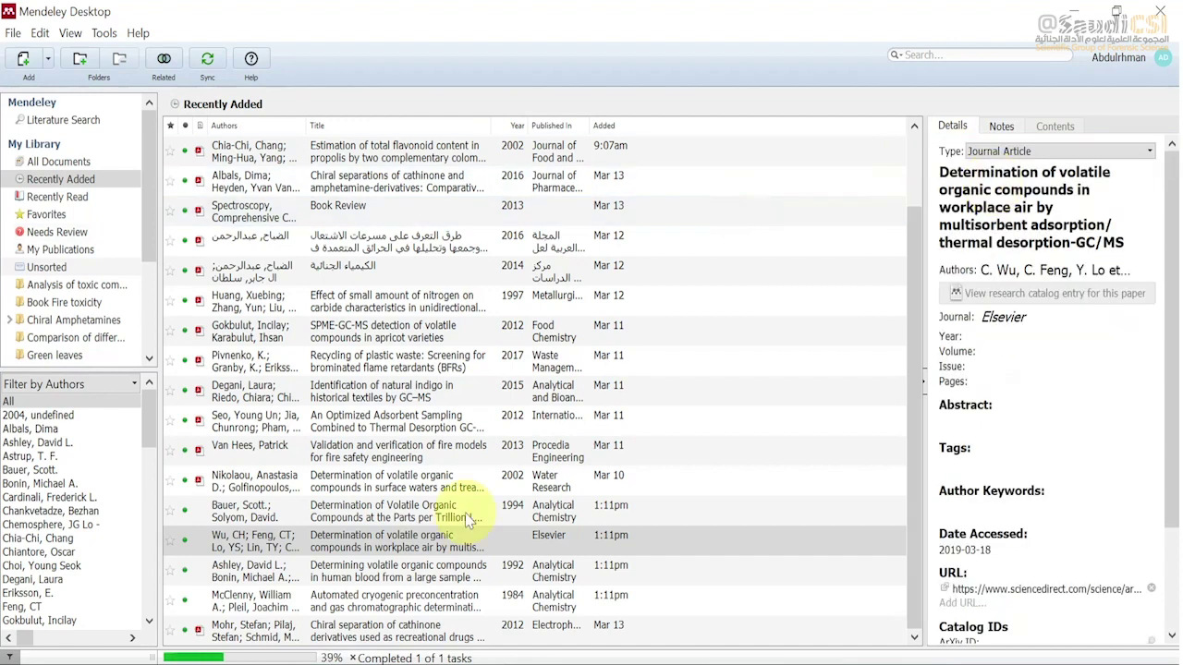
left_click(399, 571)
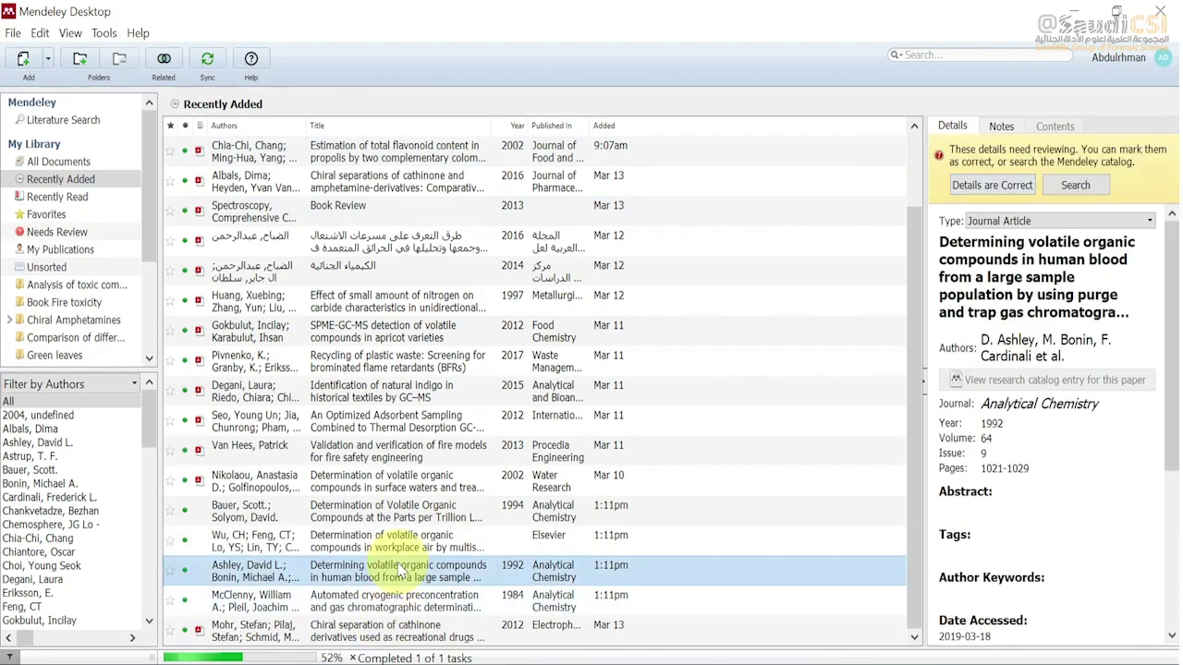
left_click(975, 189)
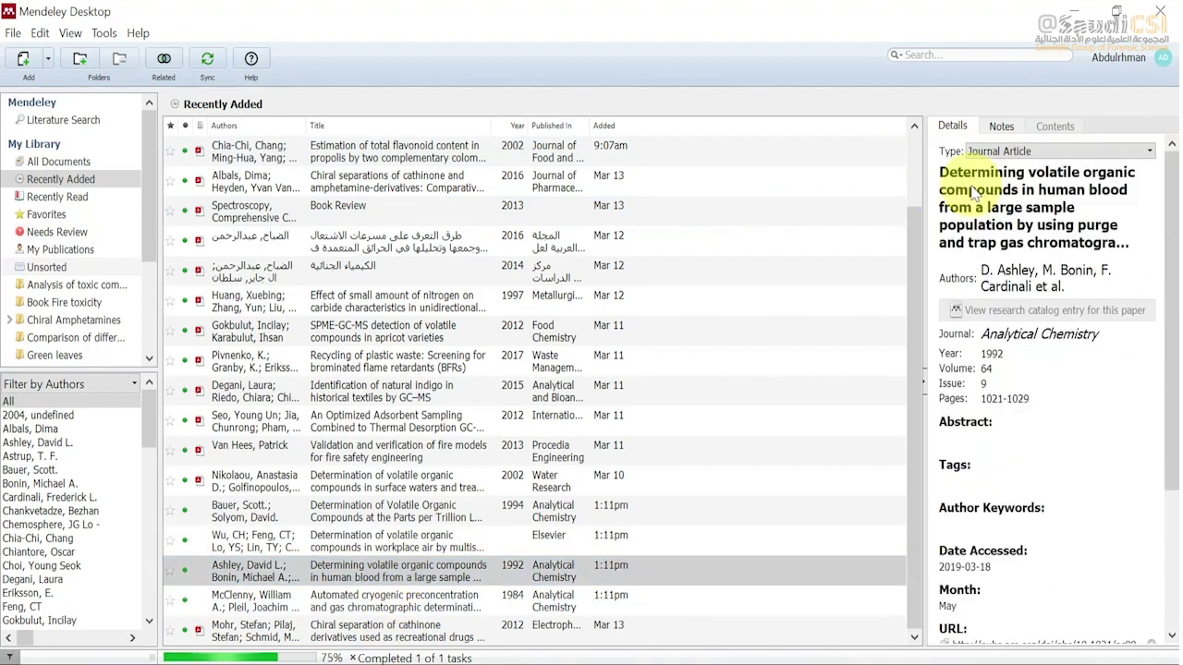
Mark the details of the 1984 paper "Automated cryogenic preconcentration and gas chromatographic determination of volatile organic compounds in air" as correct
left_click(422, 606)
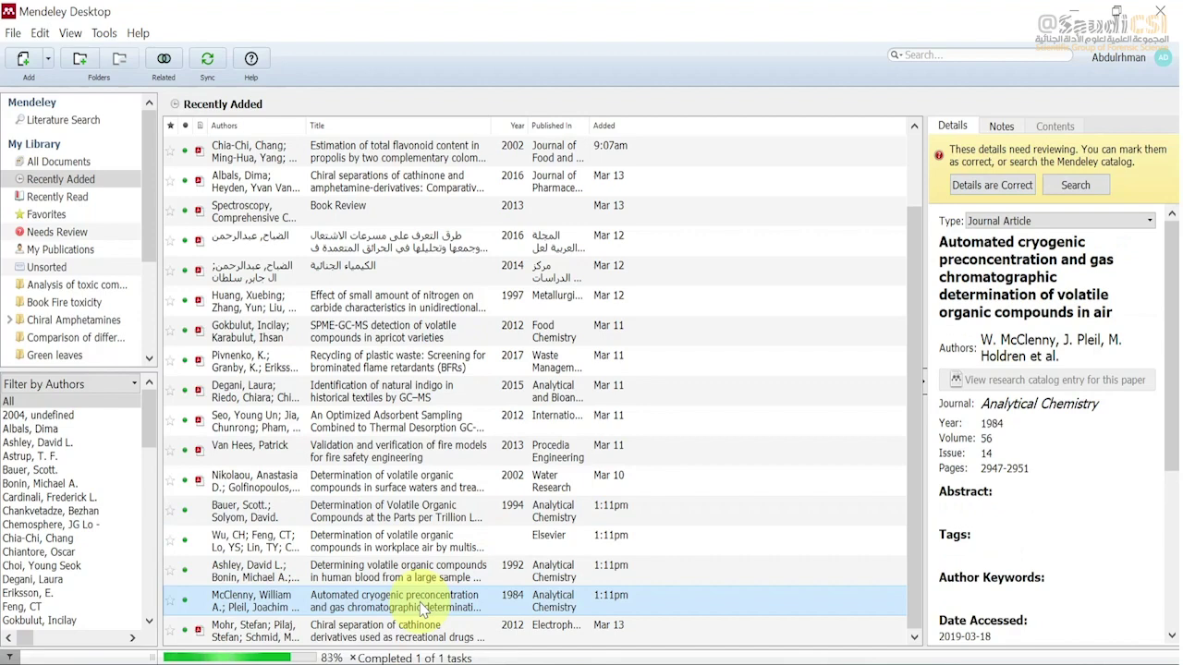
left_click(416, 636)
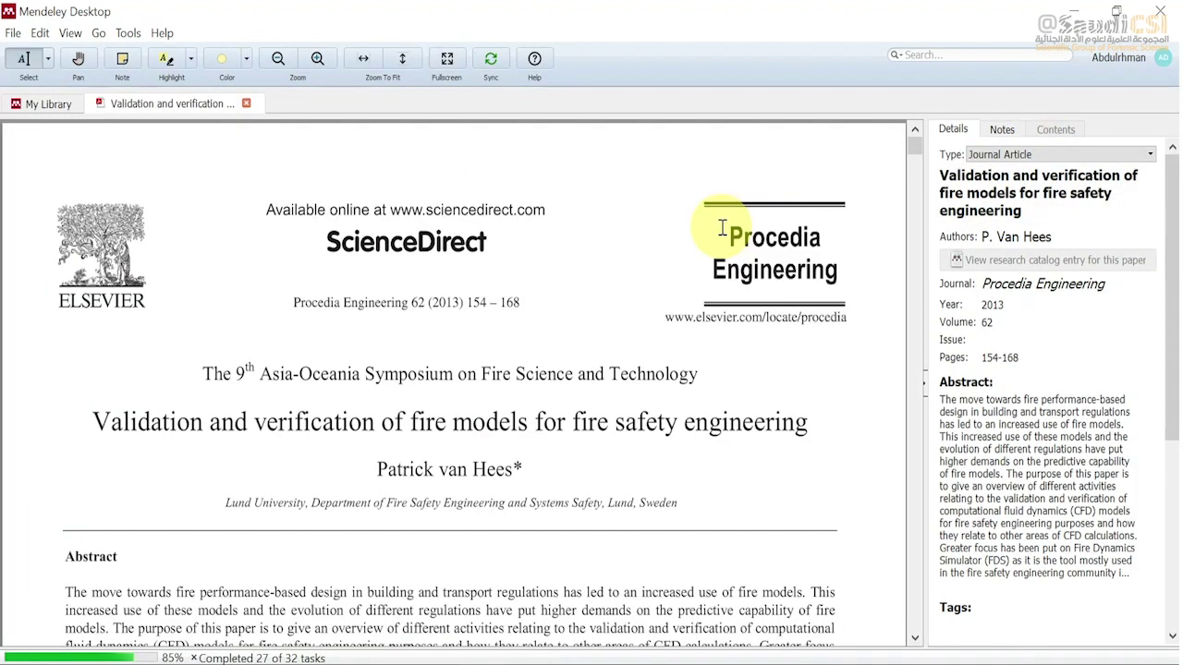
left_click(47, 104)
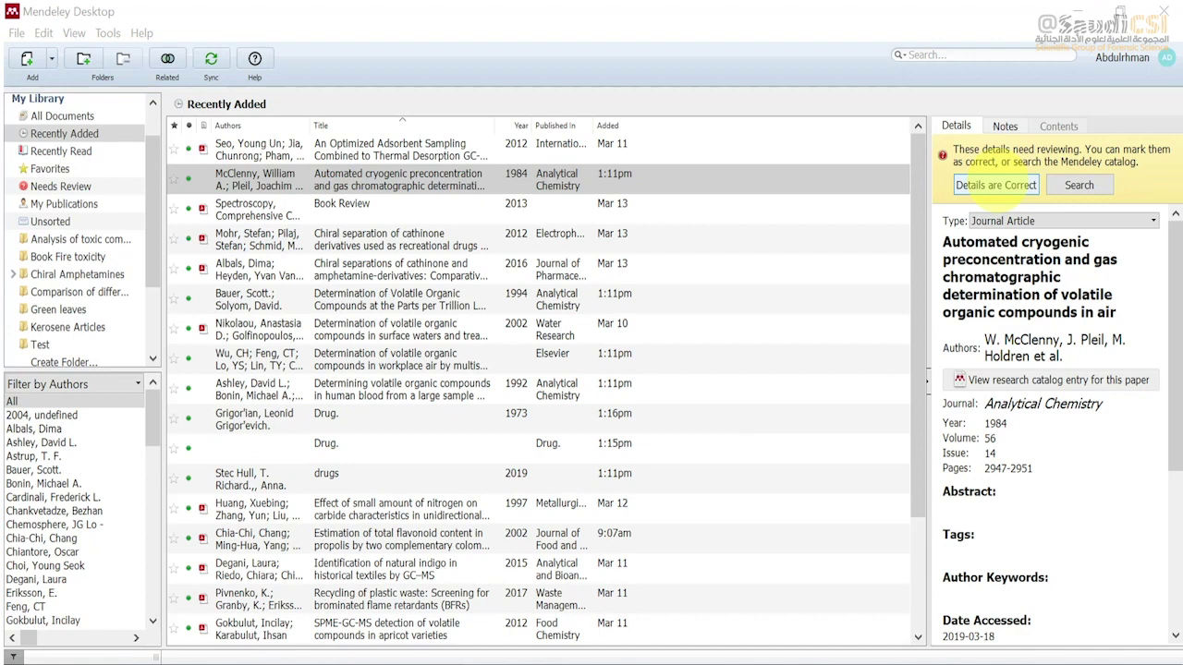
left_click(996, 185)
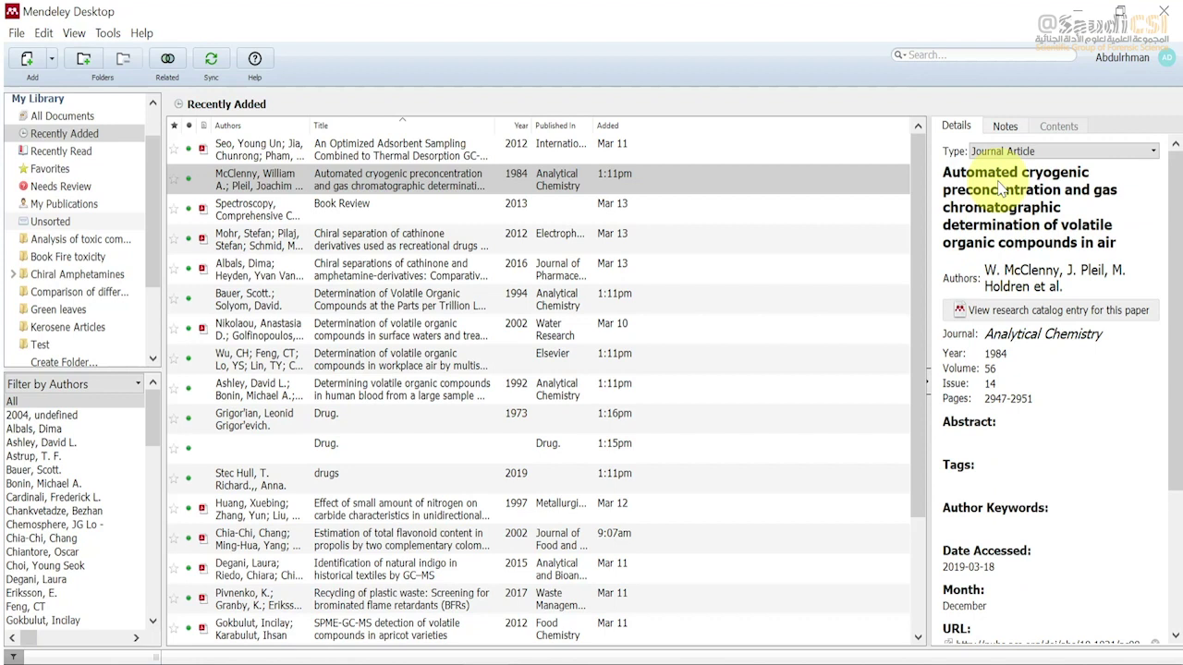
Switch to WorldCat in the browser and search everything for "fire safety"
left_click(1079, 13)
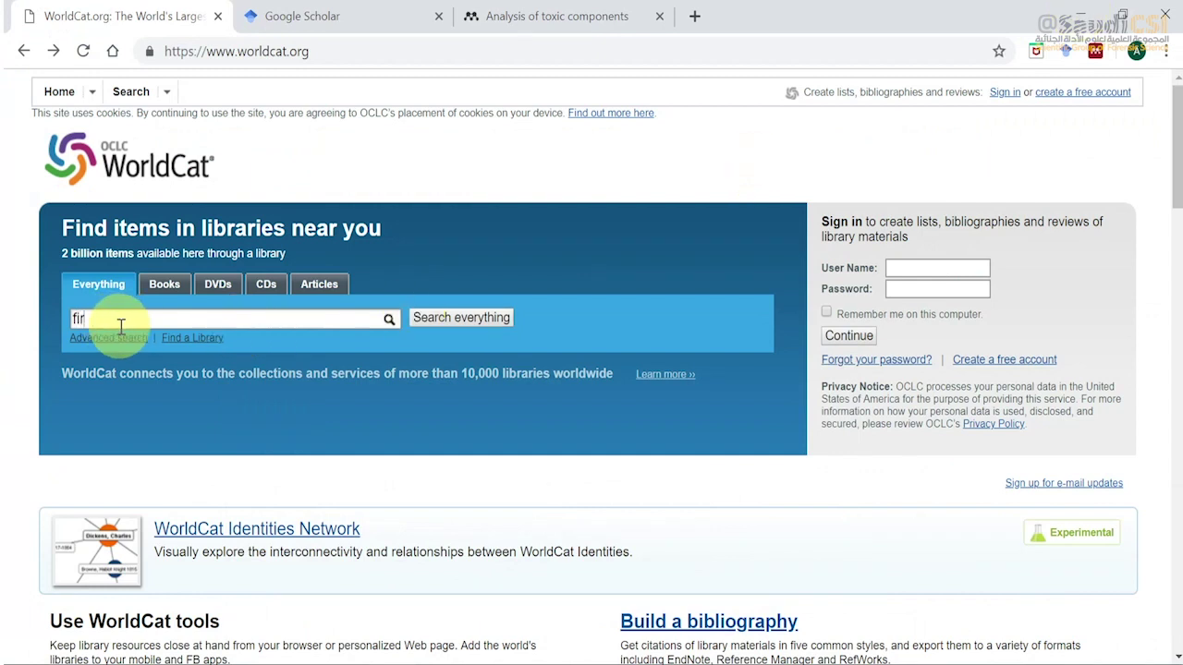
type("sa")
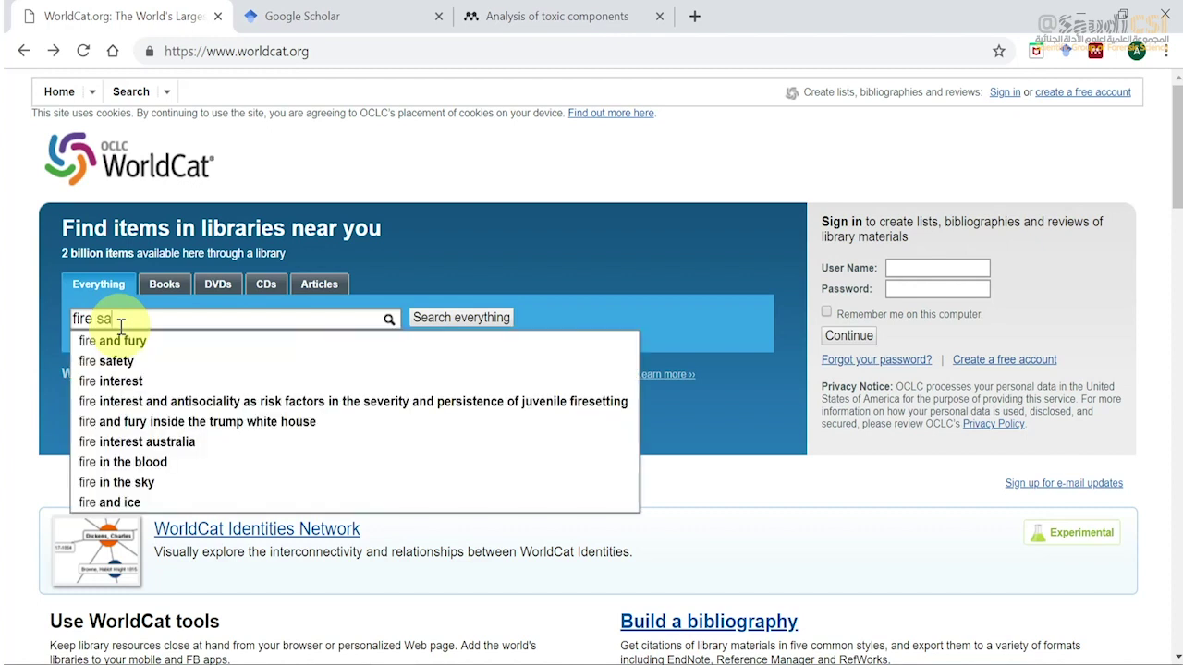
left_click(118, 342)
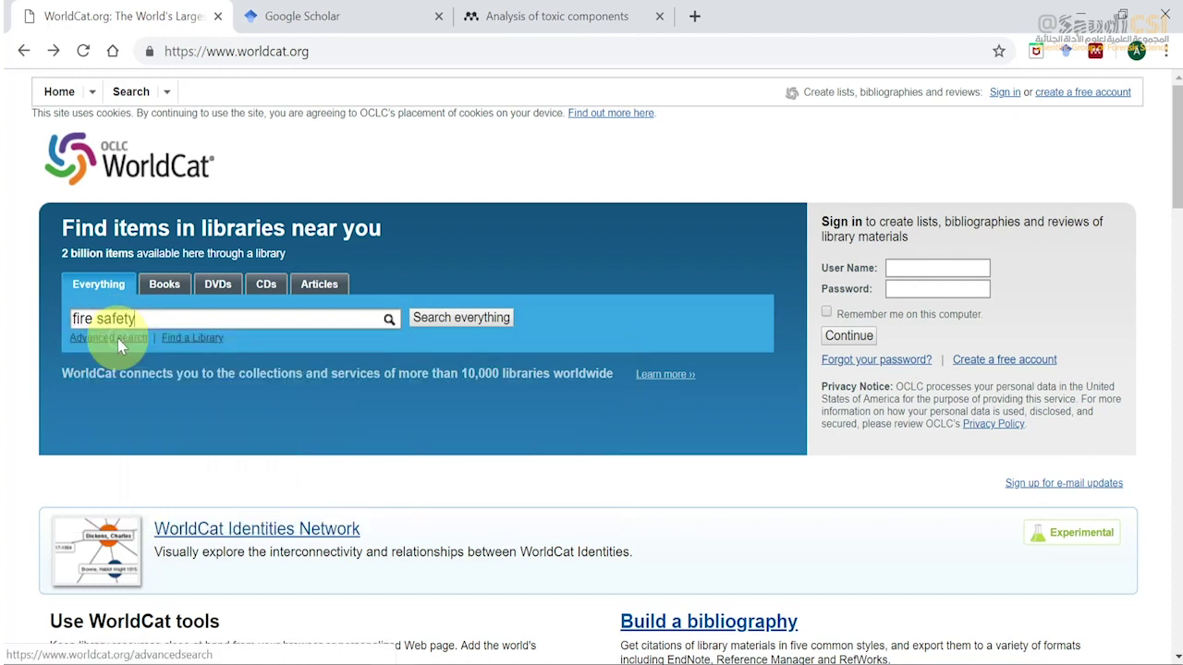
left_click(443, 320)
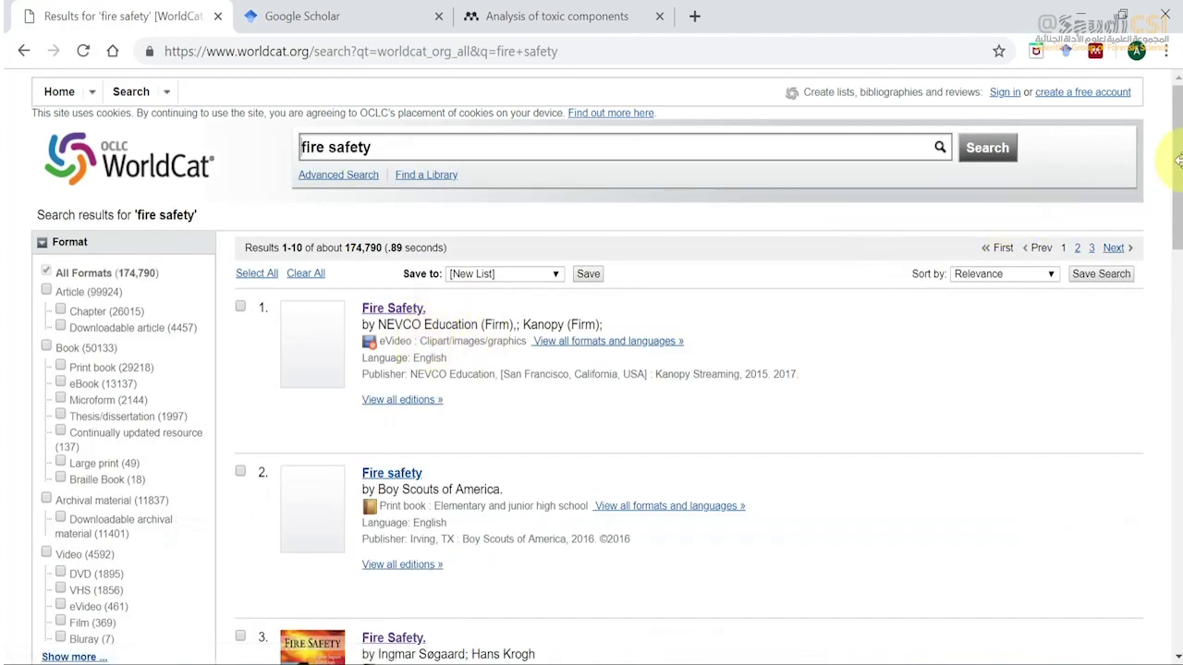
Open the record "Strategies for shaping fire safety engineering research" and export its citation to EndNote / Reference Manager
left_click_drag(1178, 168, 1158, 455)
scroll(1156, 454, "down", 1)
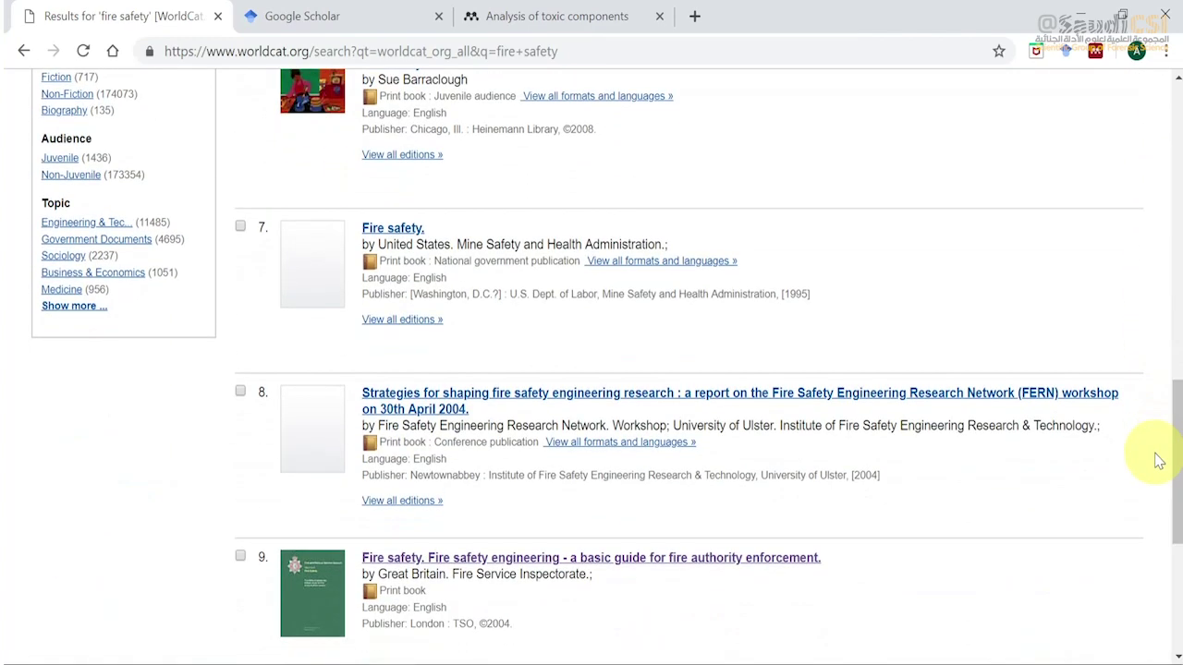
left_click(676, 401)
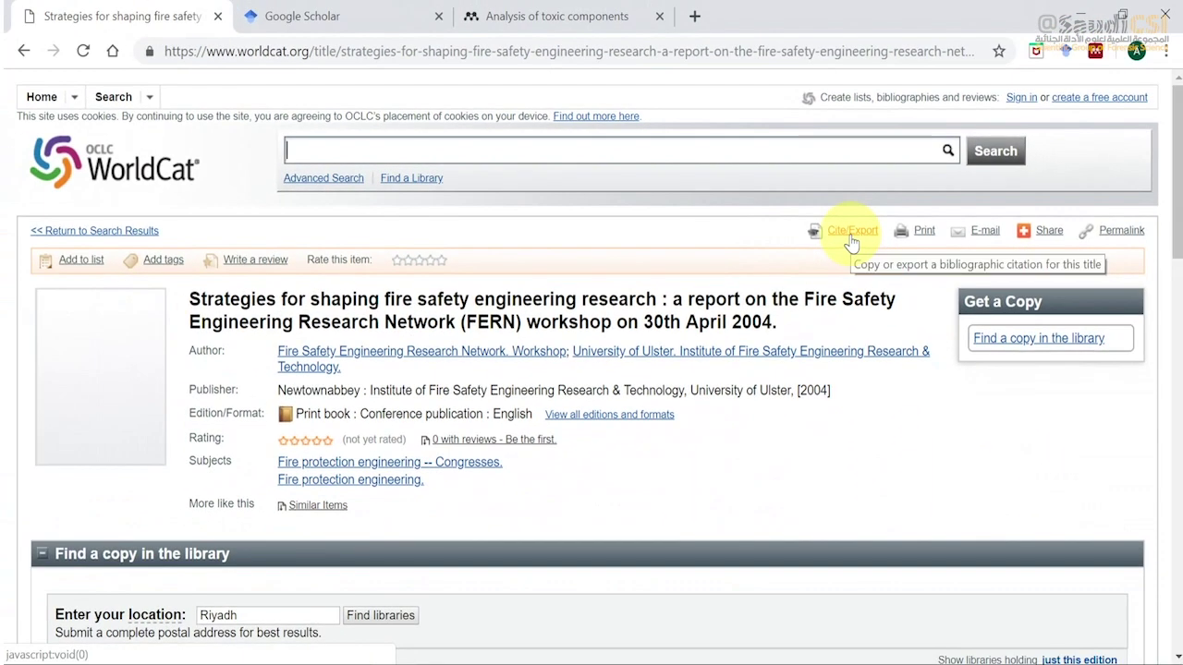
left_click(852, 238)
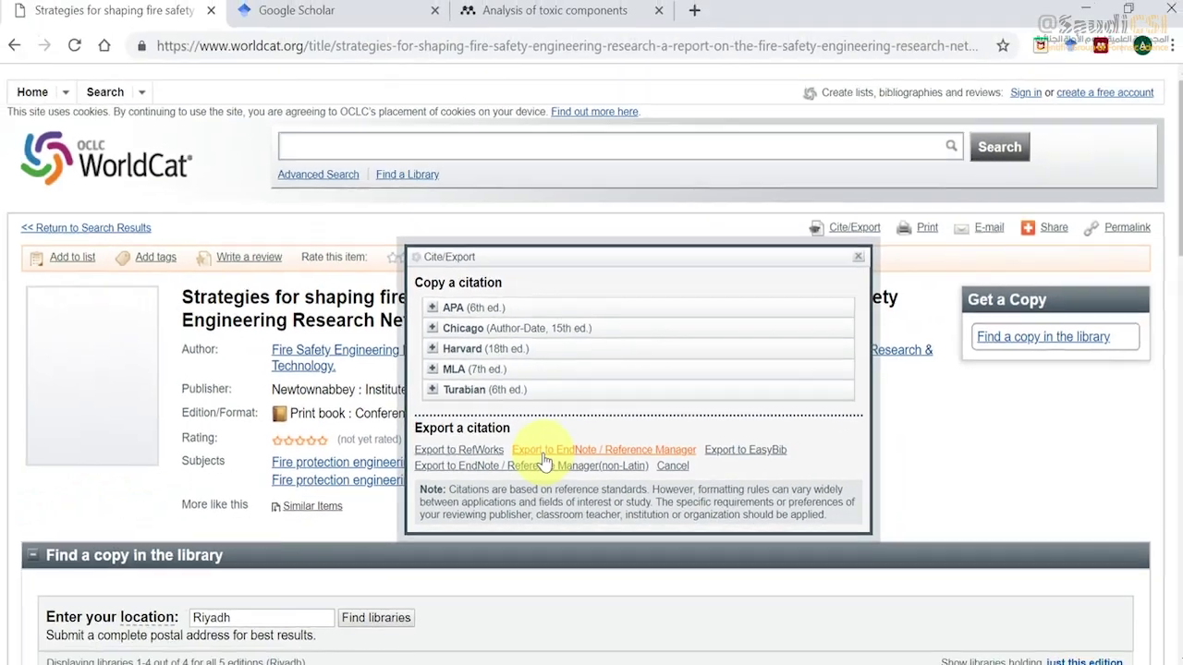
left_click(544, 453)
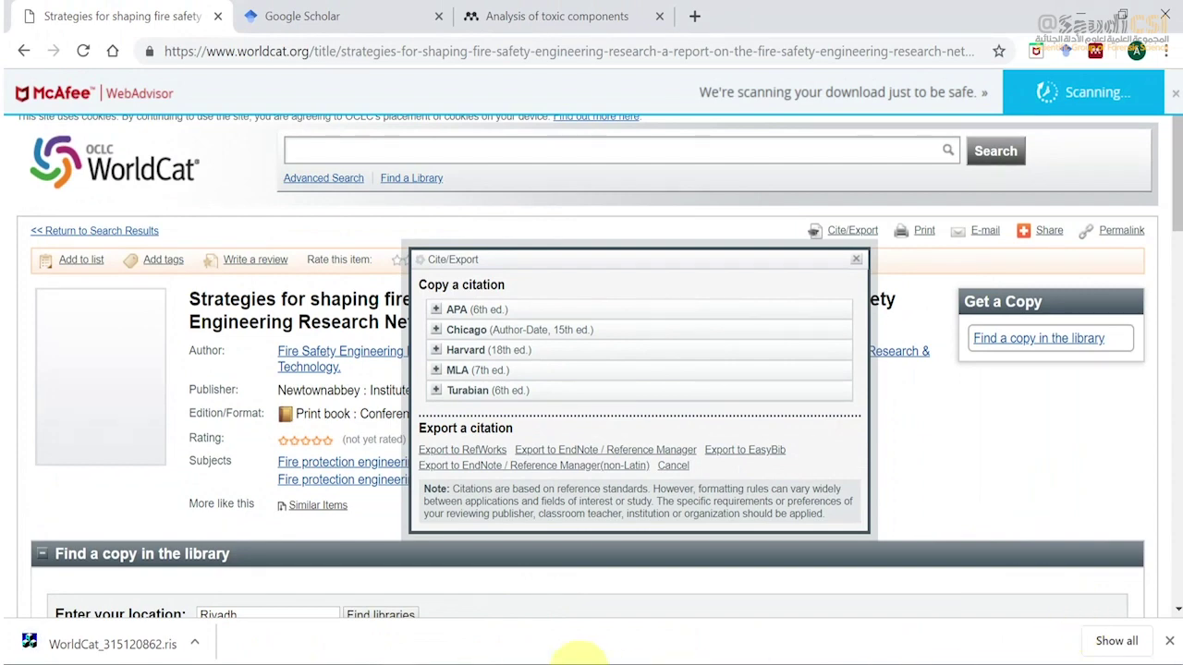
Switch to Mendeley Desktop and add the file WorldCat_315120862 from the Downloads folder to the library
left_click(171, 654)
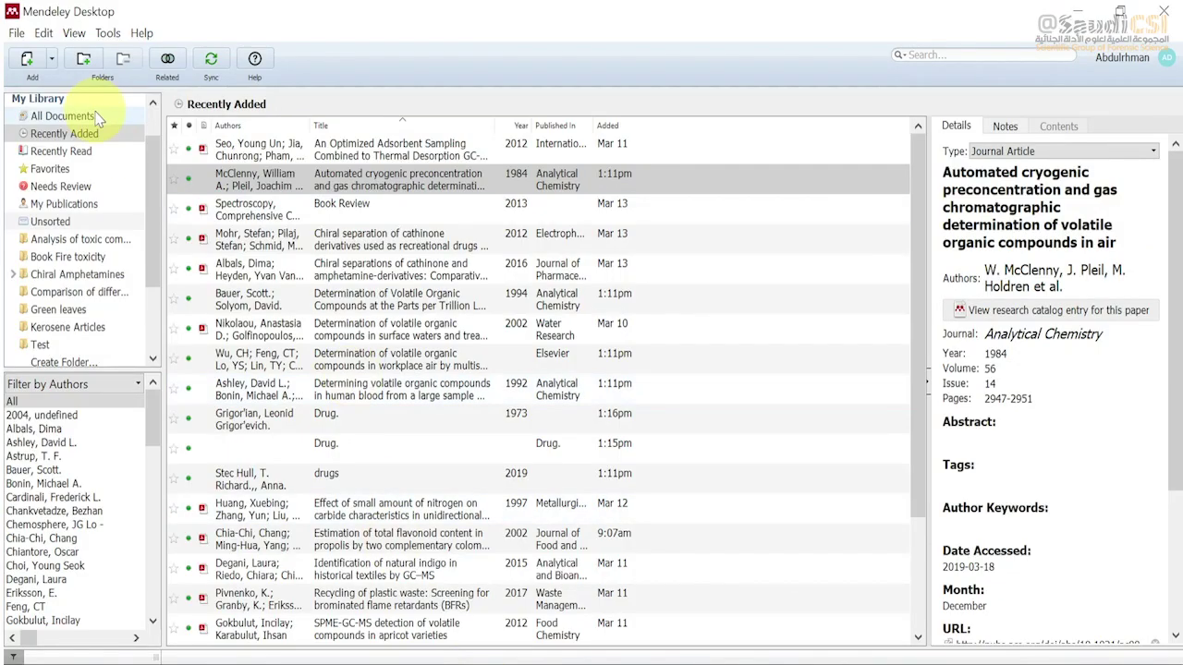
left_click(53, 61)
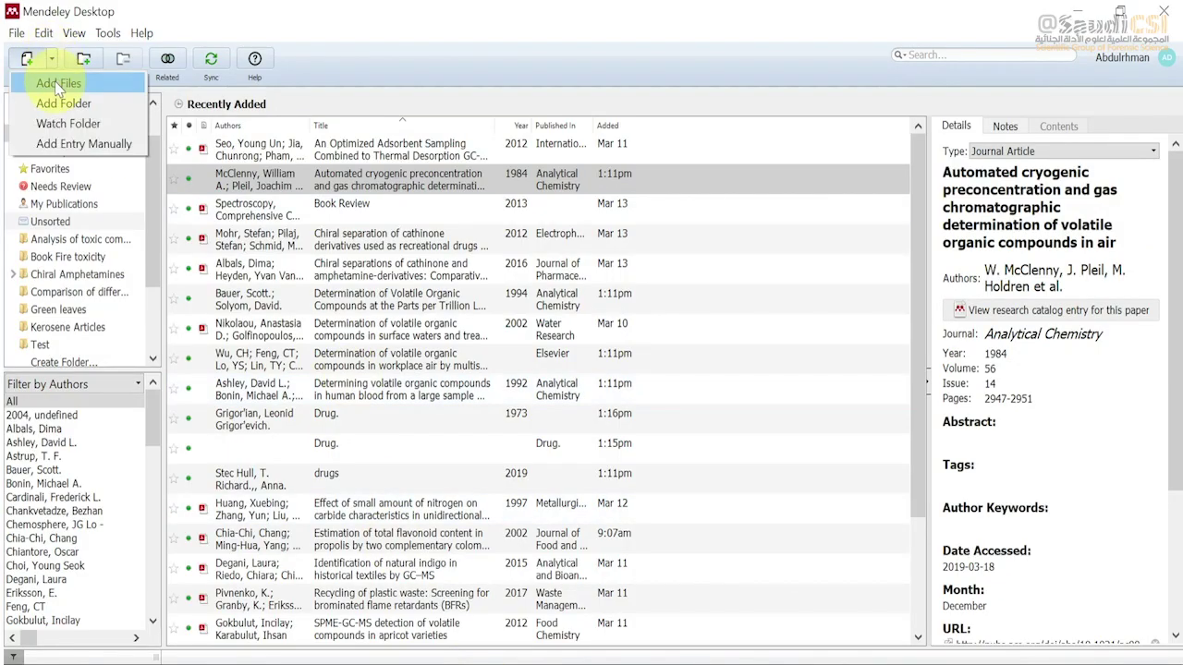
left_click(58, 85)
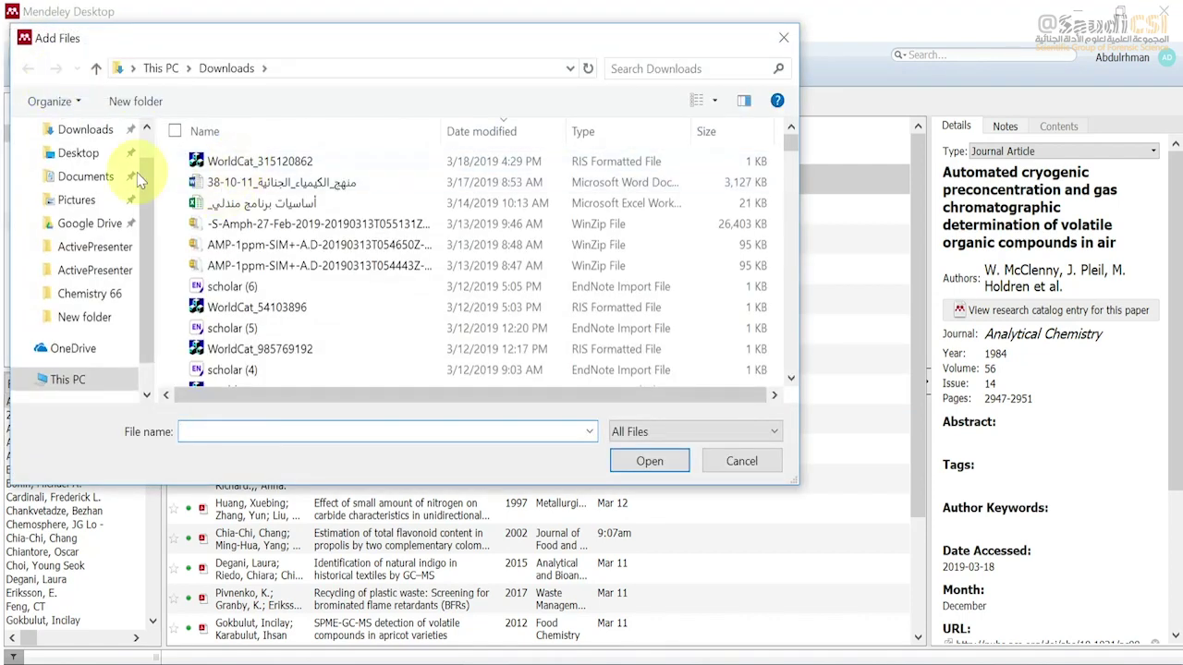
left_click(85, 130)
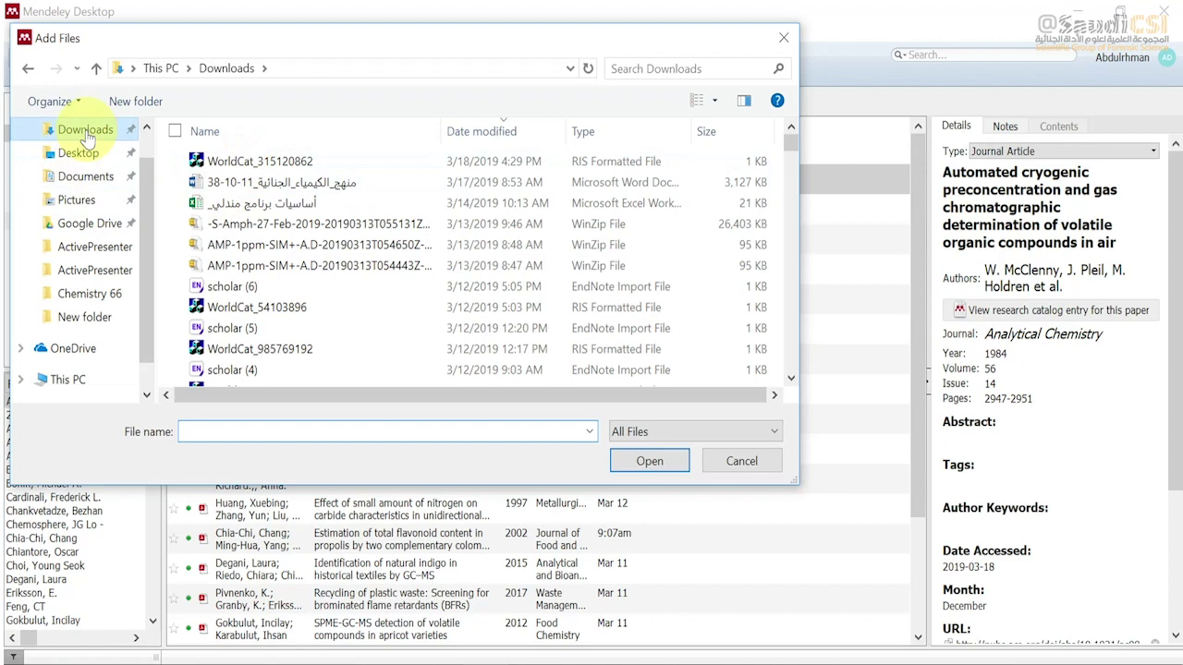
left_click(261, 161)
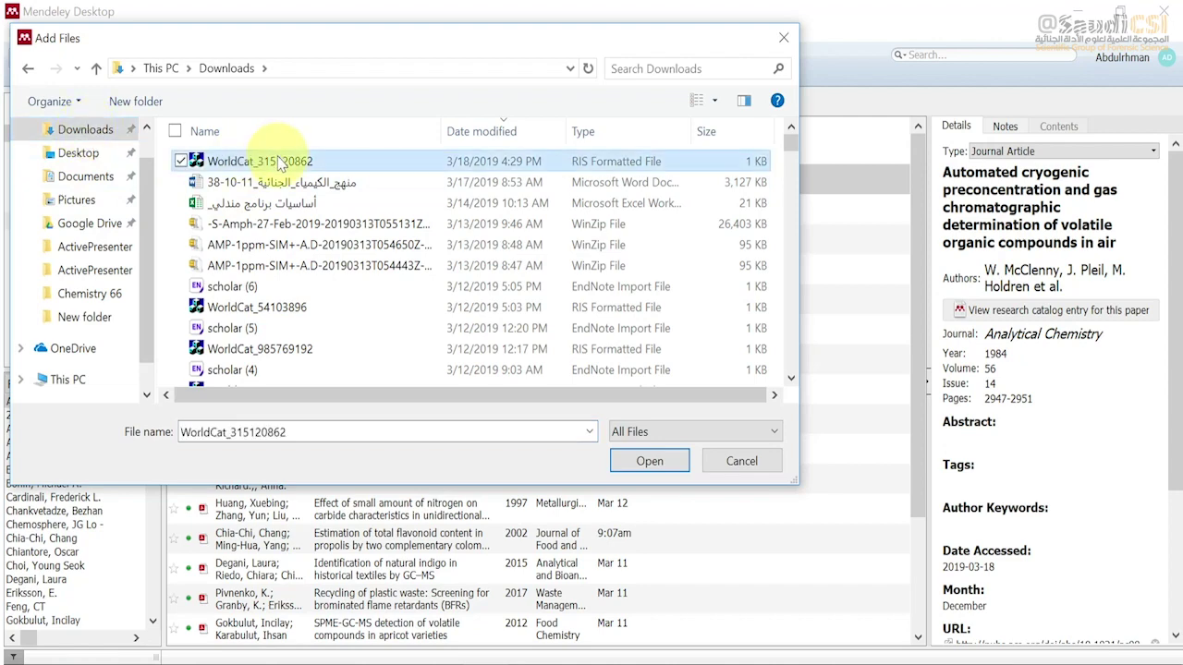
left_click(644, 465)
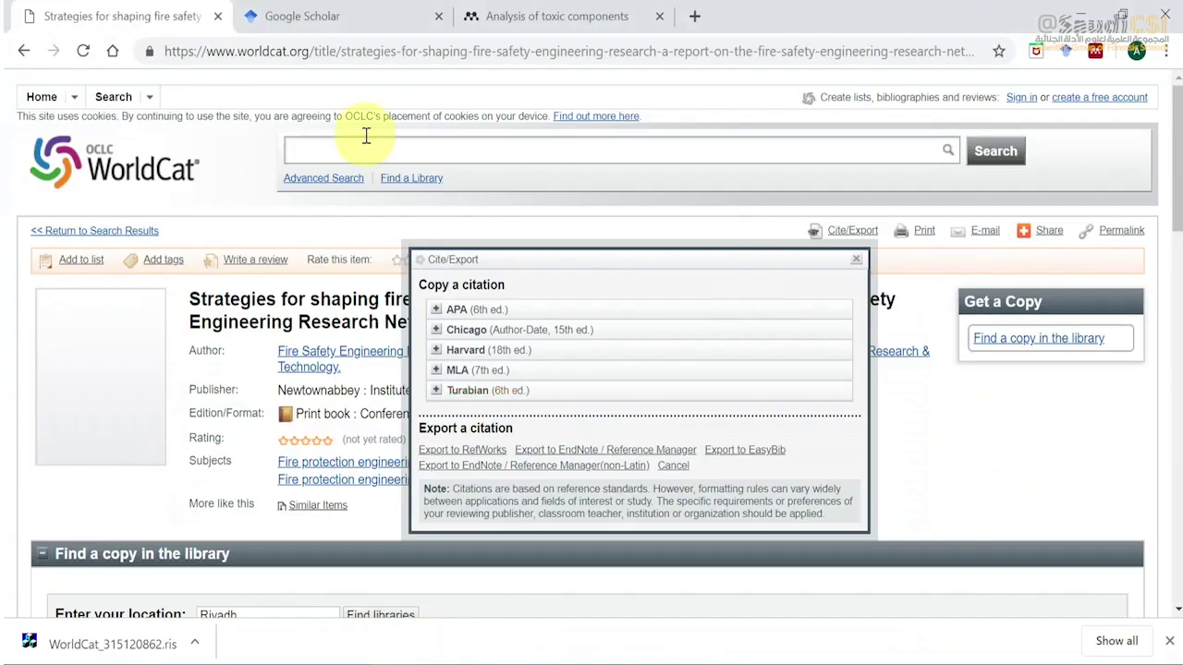
Back in WorldCat, open the record "Fire safety engineering - a basic guide for fire authority enforcement" and export its citation to EndNote / Reference Manager
left_click(24, 53)
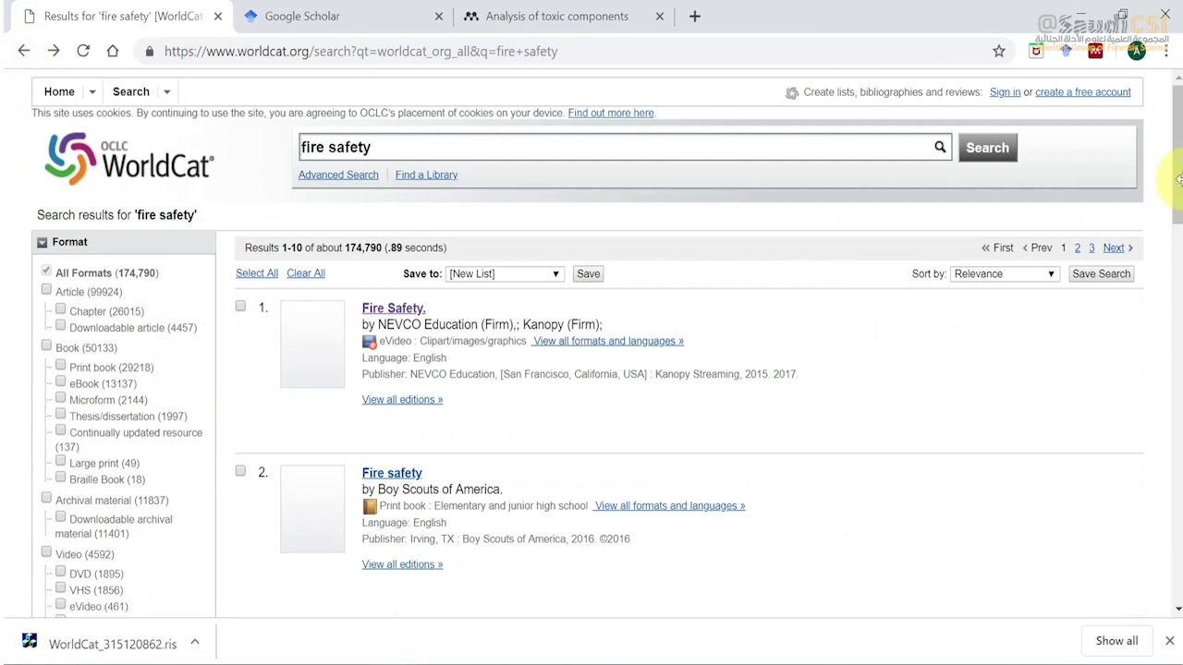
left_click_drag(1172, 172, 1170, 467)
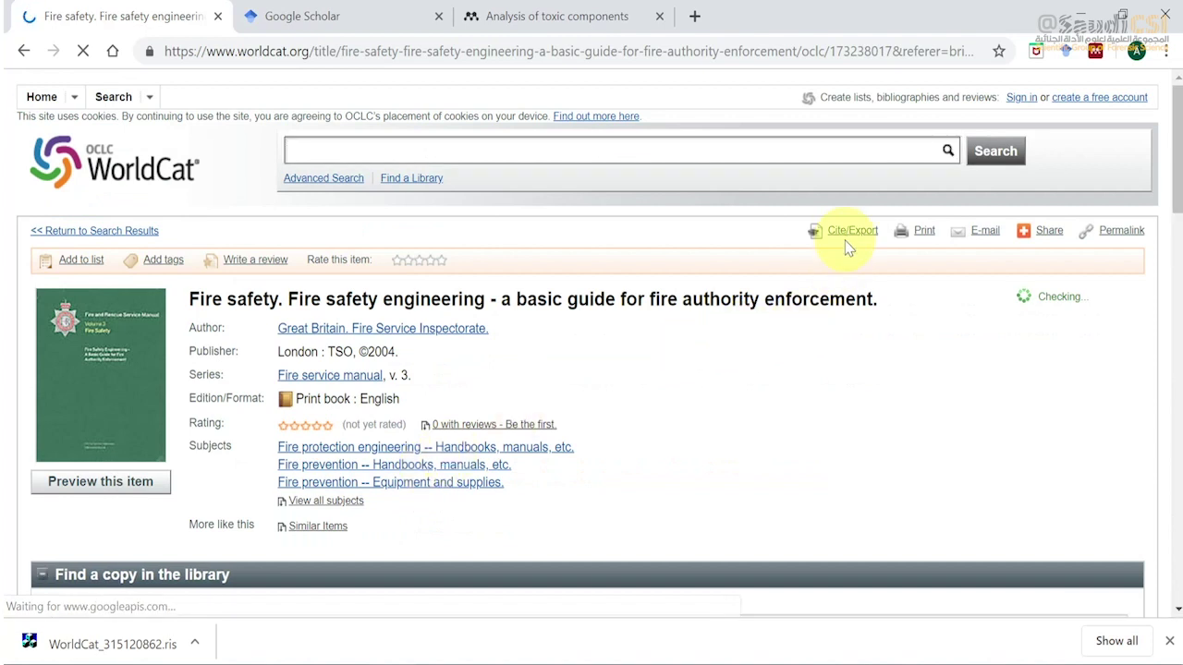
left_click(849, 239)
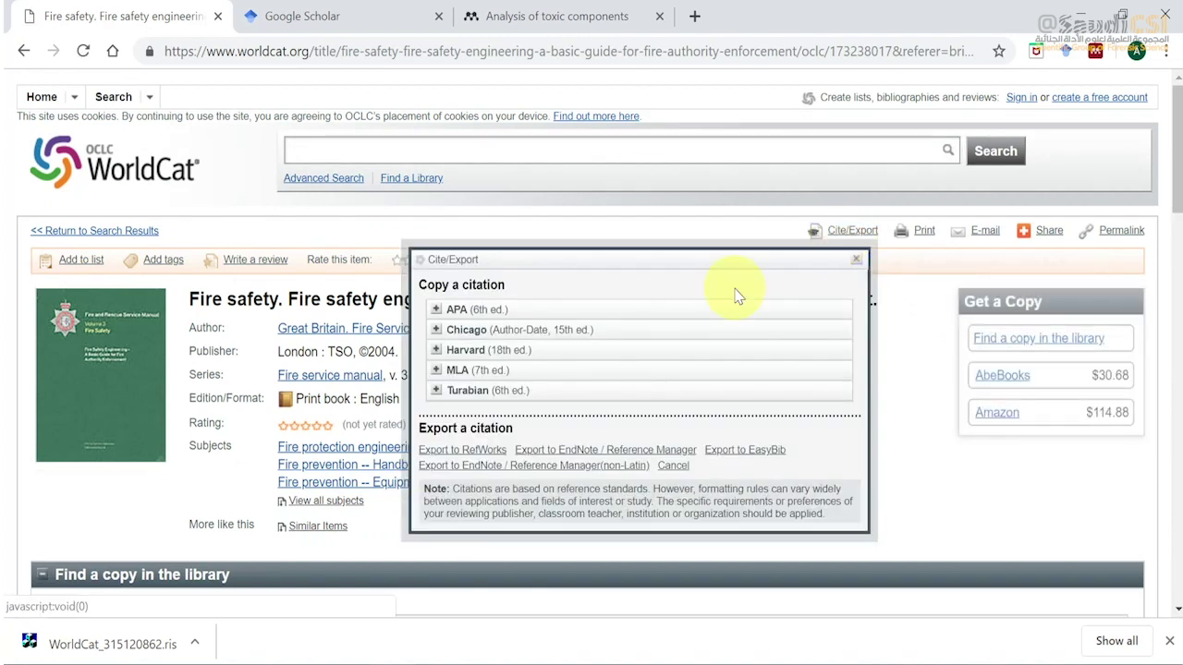
left_click(582, 451)
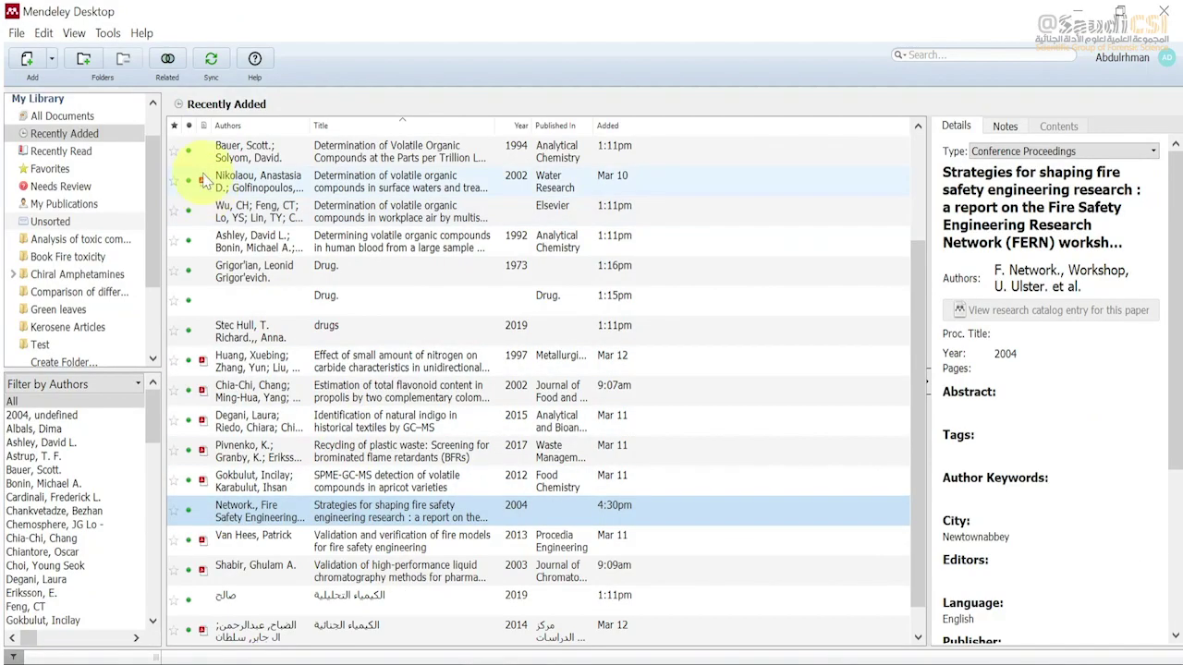
Add the file WorldCat_173238017 from Downloads to the Mendeley library and view the details of both imported fire safety records
left_click(52, 58)
left_click(61, 85)
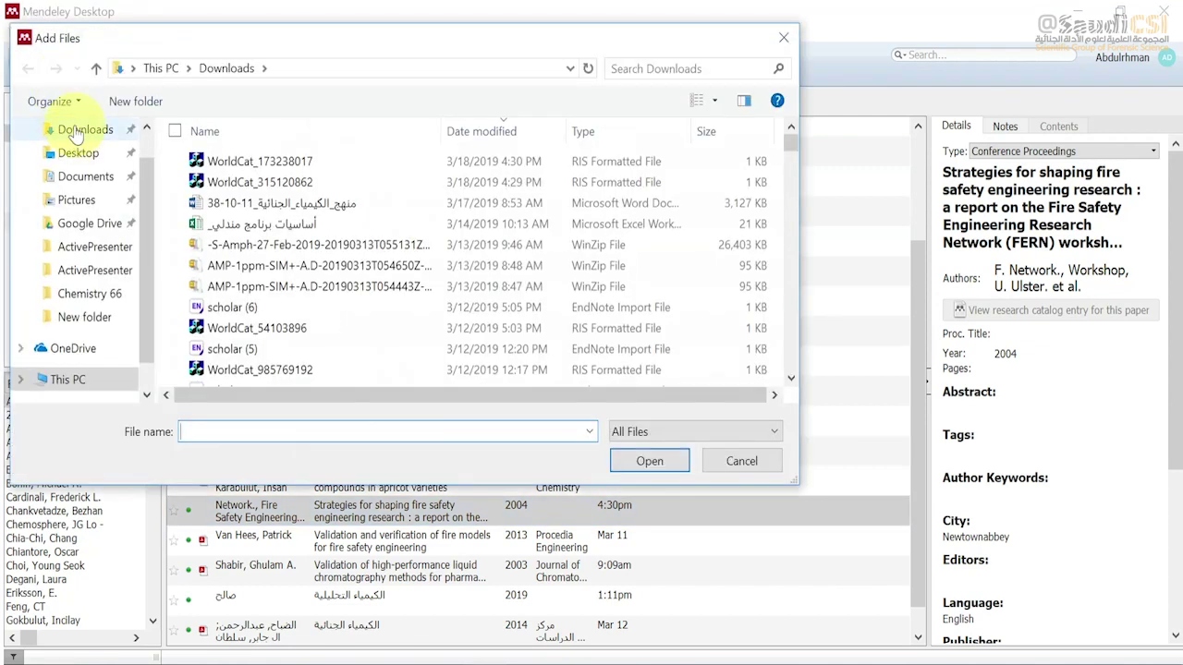
left_click(303, 162)
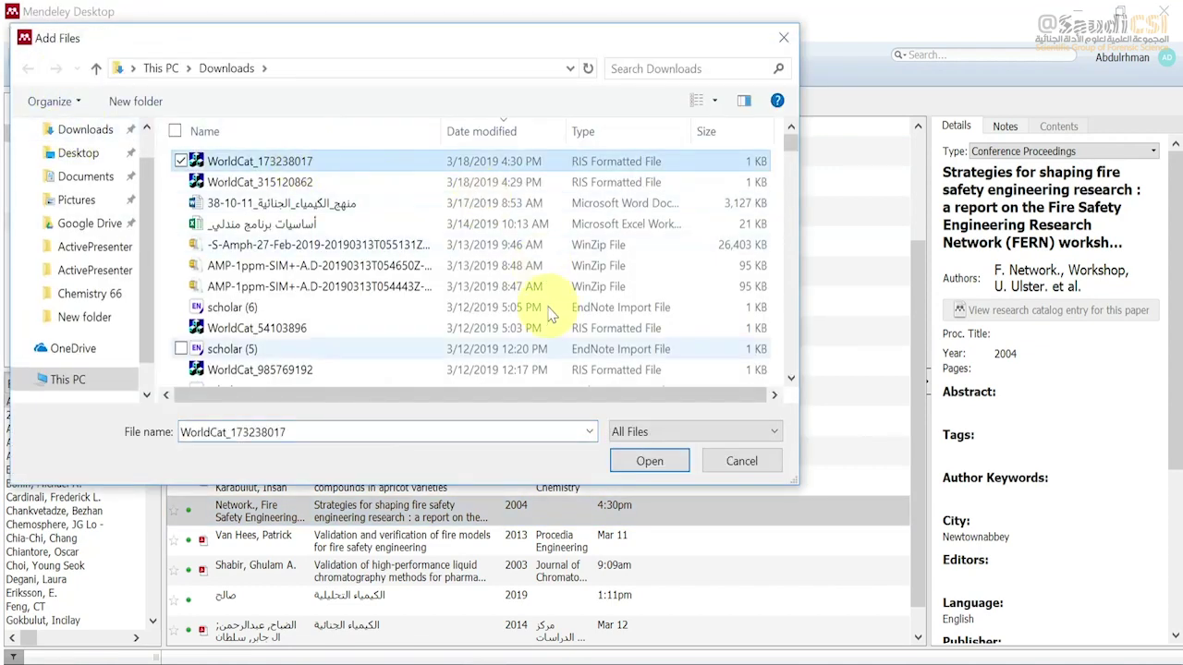
left_click(645, 464)
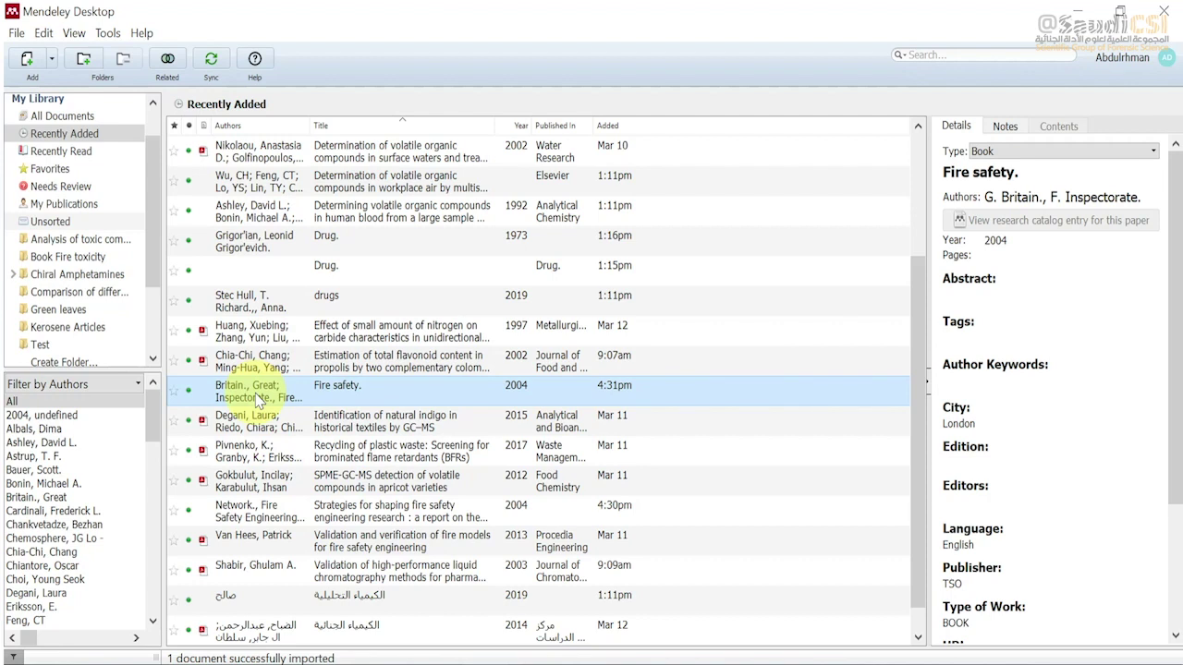
left_click(487, 517)
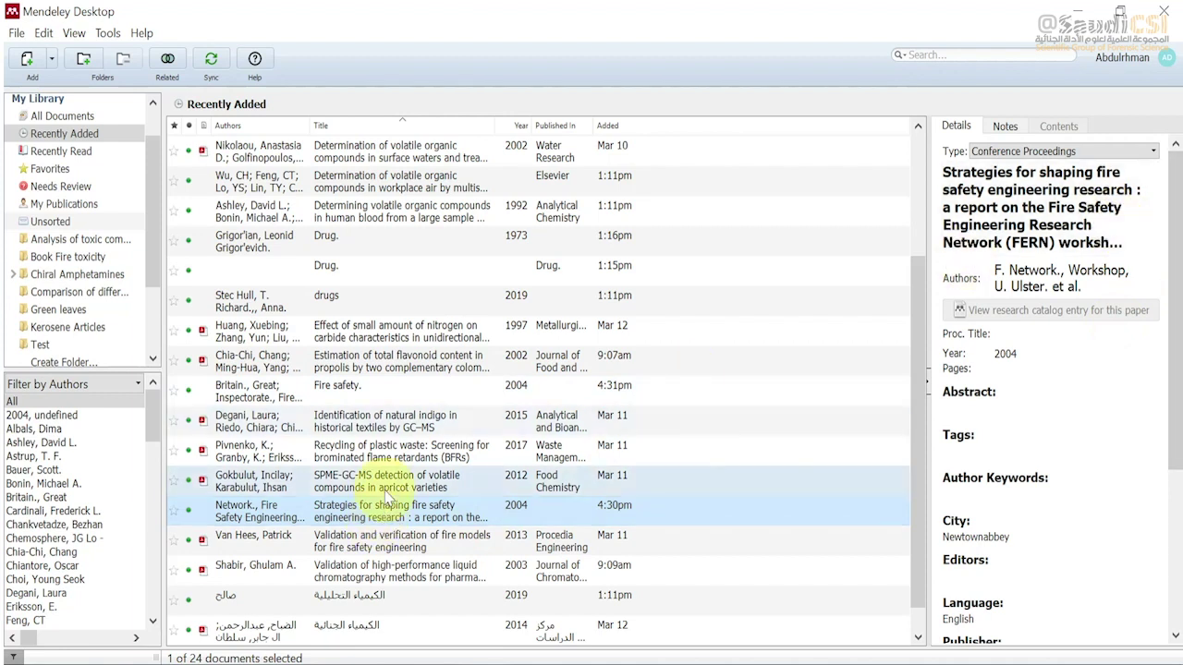
left_click(427, 387)
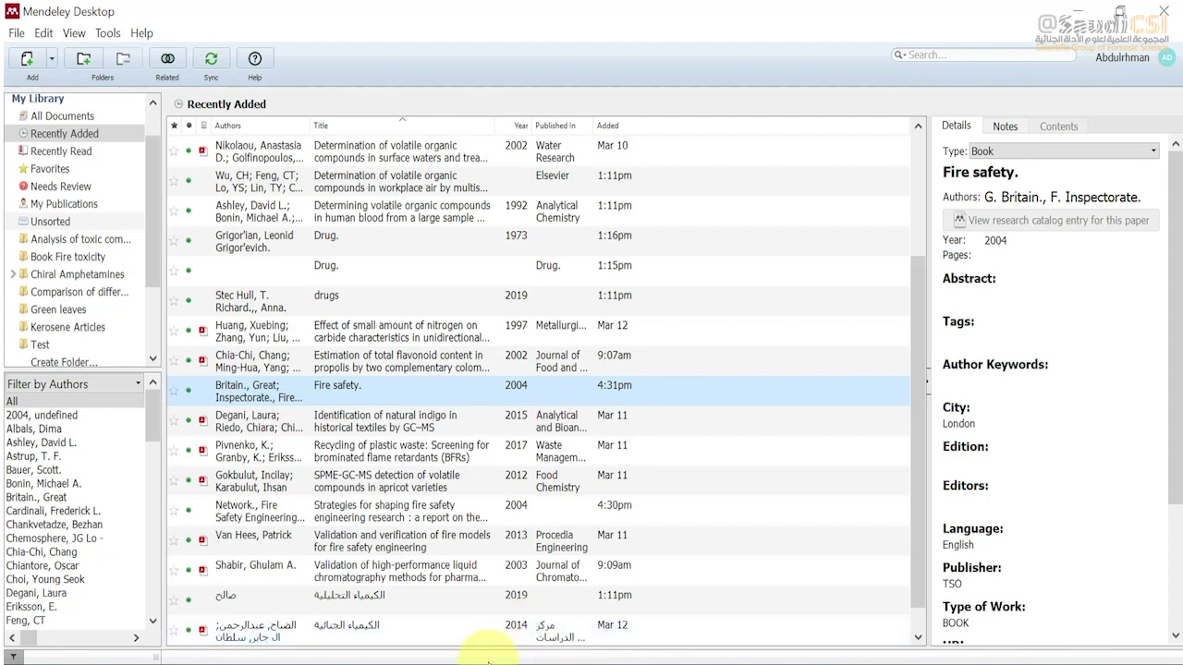
Switch to Google Scholar in the browser, search for "Determination of water by SPME" and go to the third page of results
mouse_move(499, 658)
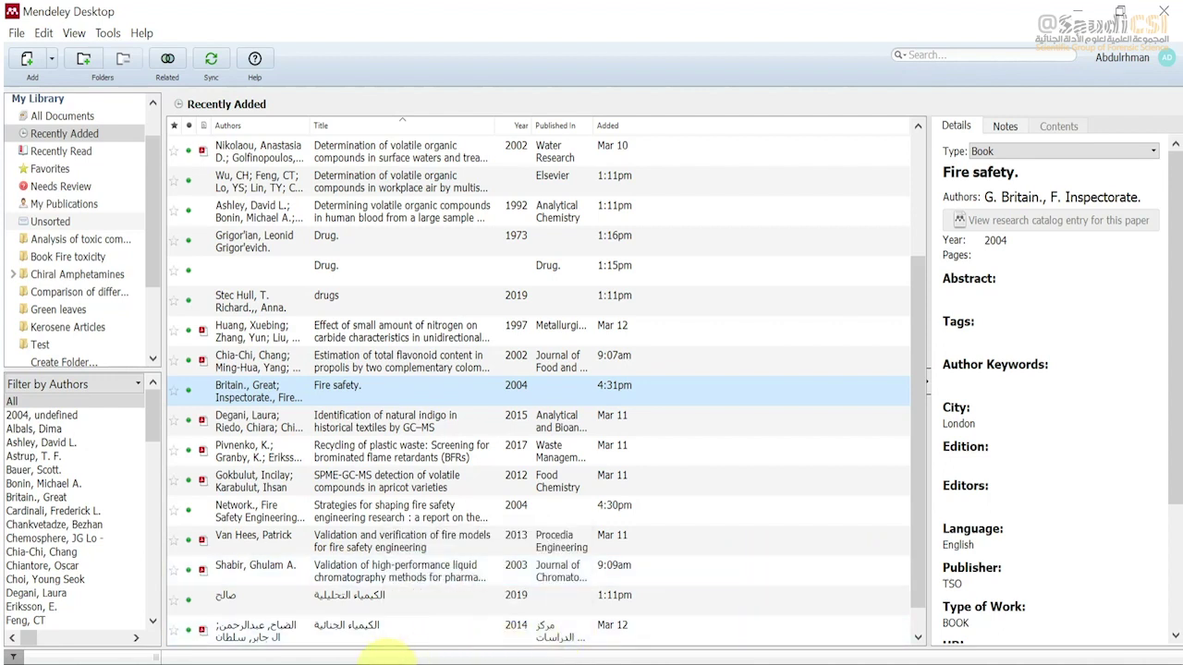
left_click(393, 656)
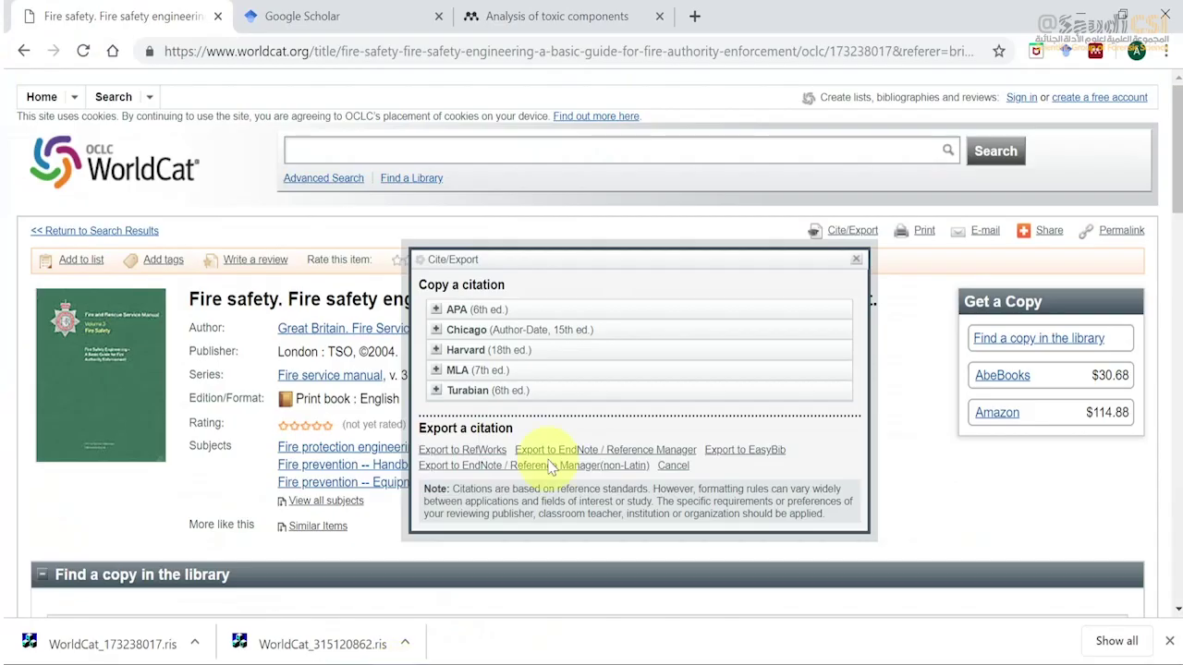
left_click(349, 25)
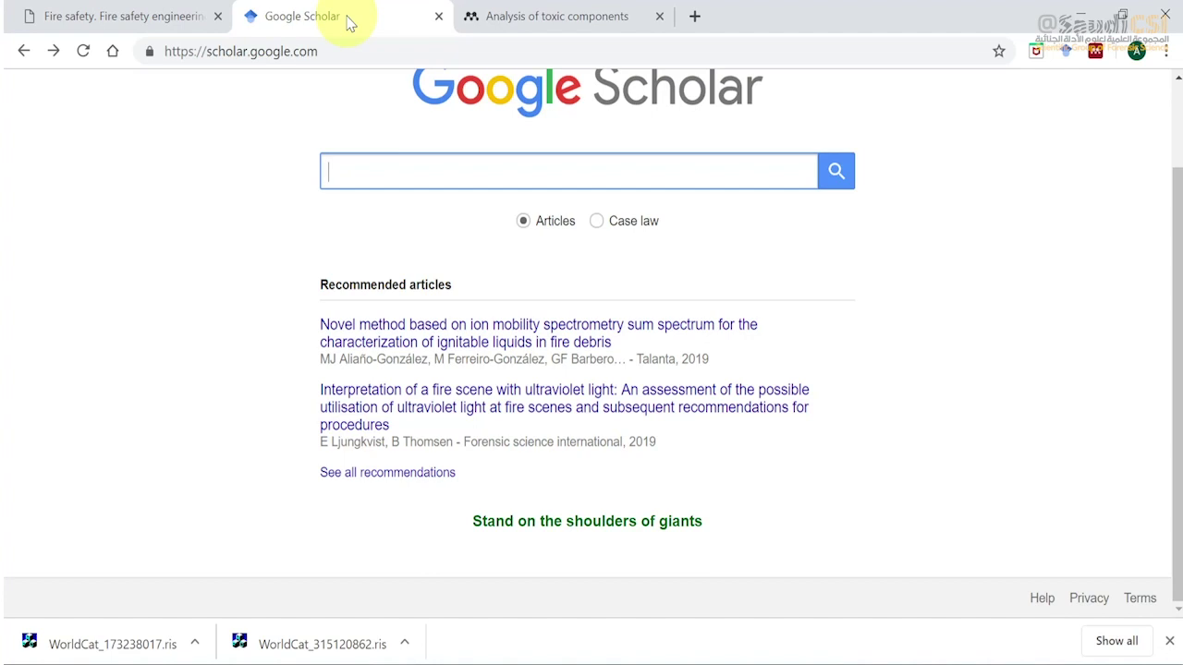
left_click(368, 176)
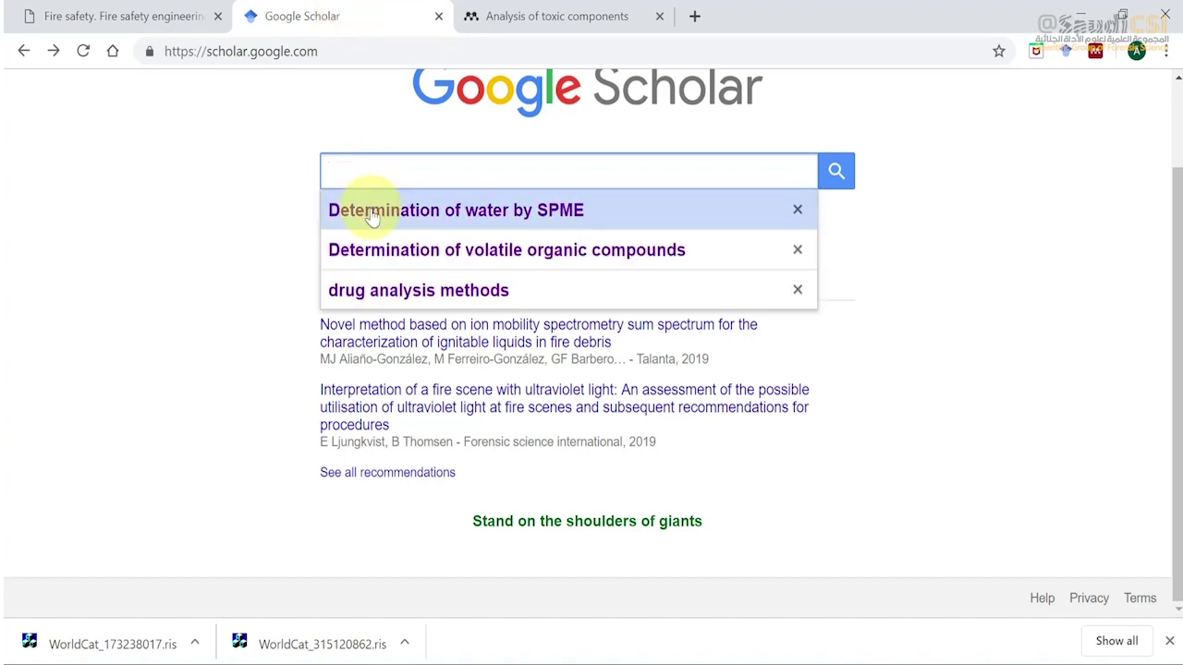
left_click(370, 212)
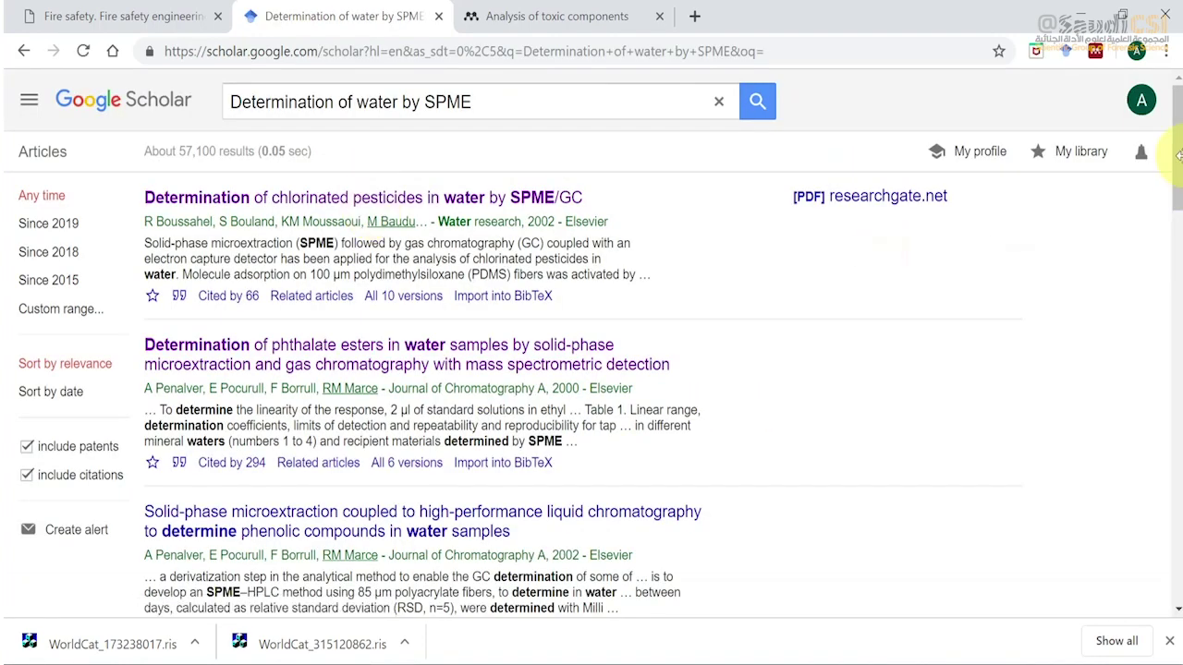
left_click_drag(1178, 159, 1174, 601)
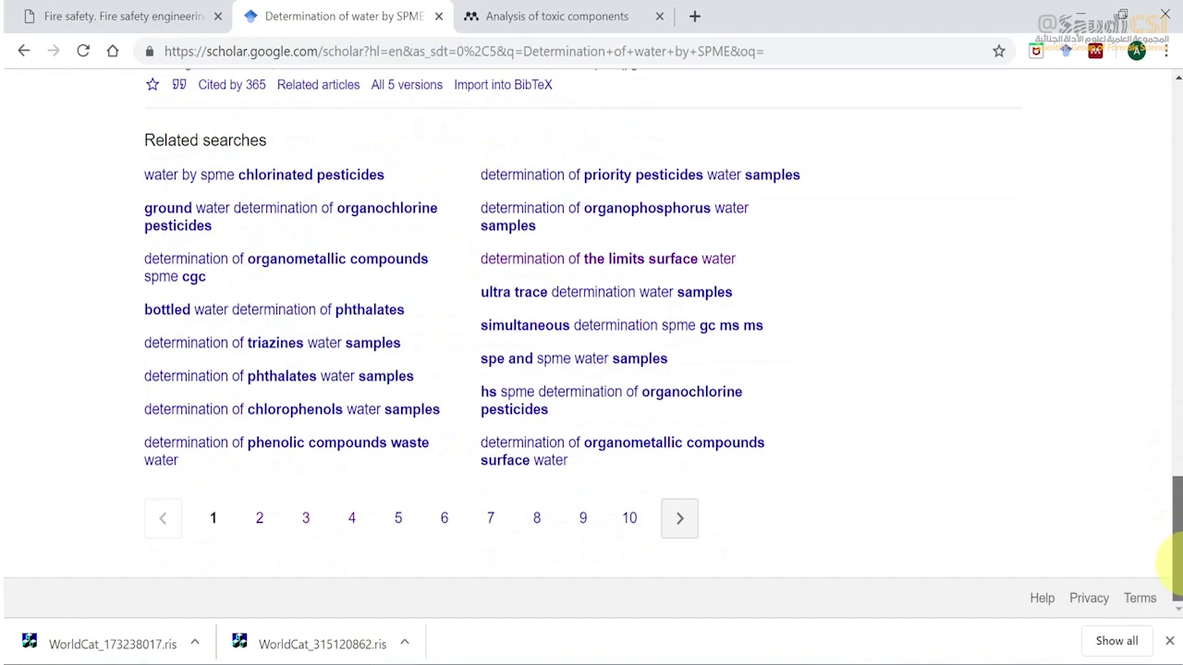
left_click(306, 523)
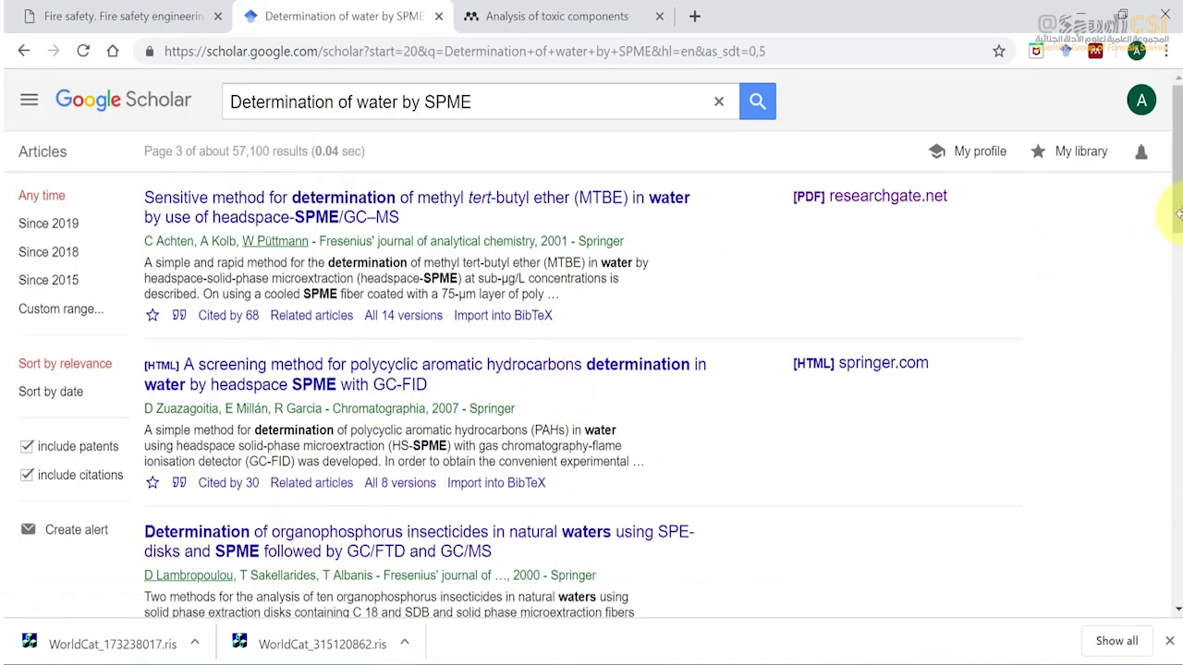
Open the researchgate.net PDF of the MTBE in water paper and save it to the Desktop as 110-AchtenFresenJ.An.Chem.2001
left_click_drag(1179, 209, 1179, 218)
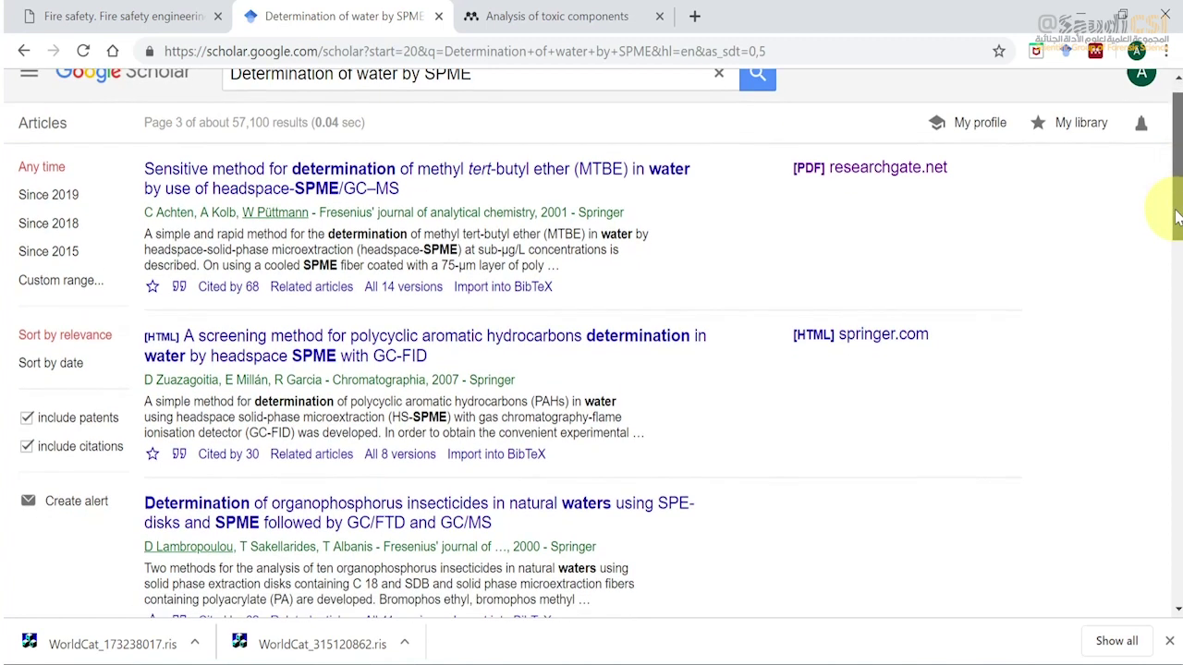
left_click(848, 178)
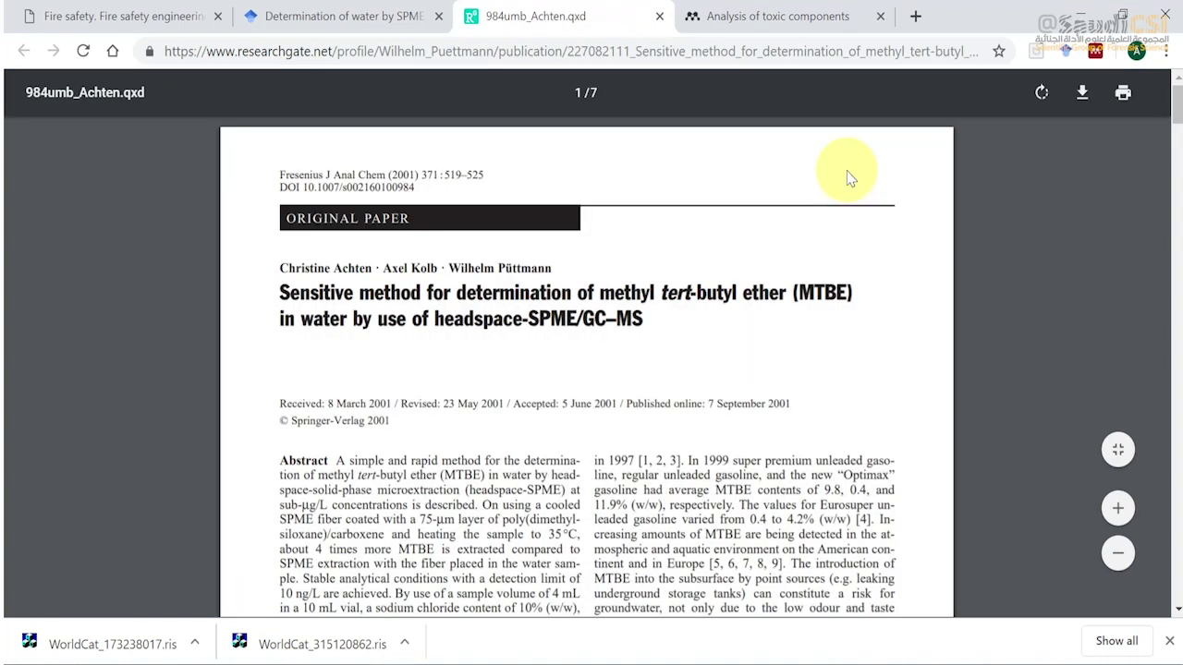
right_click(570, 305)
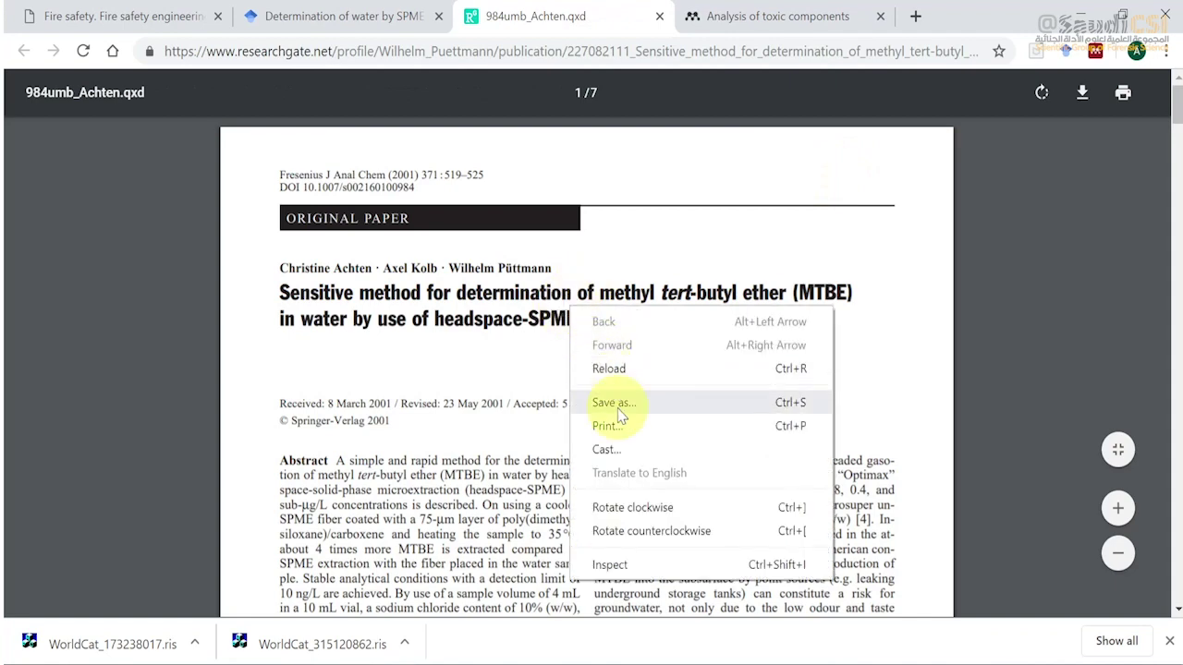
left_click(621, 403)
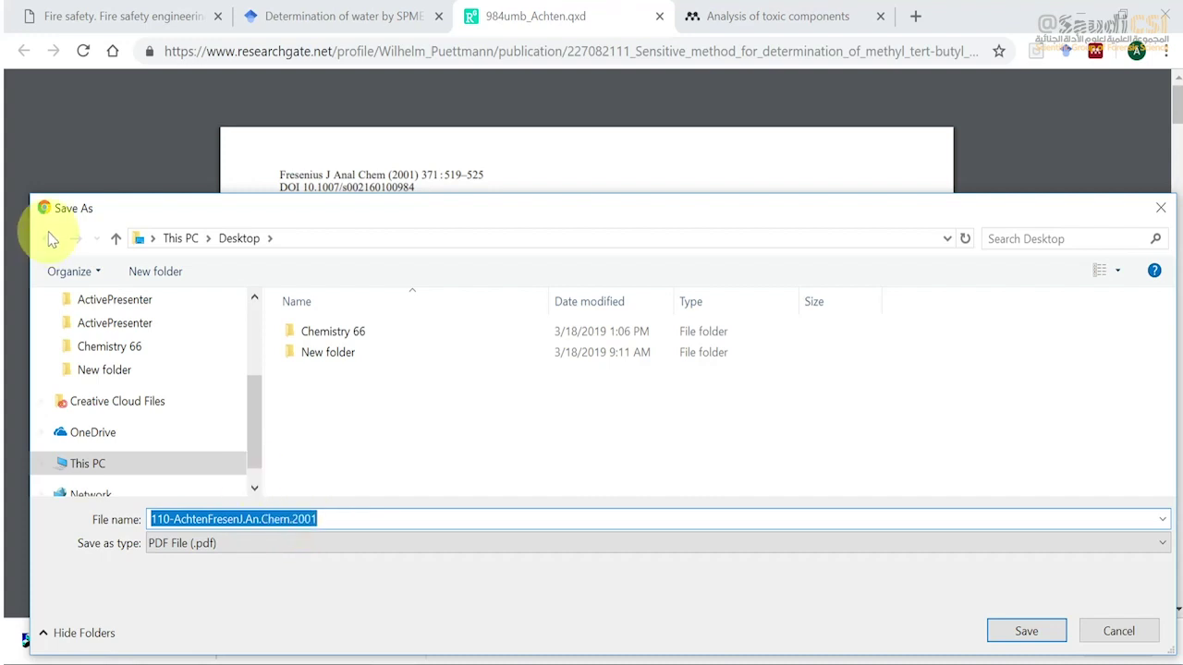
left_click(255, 297)
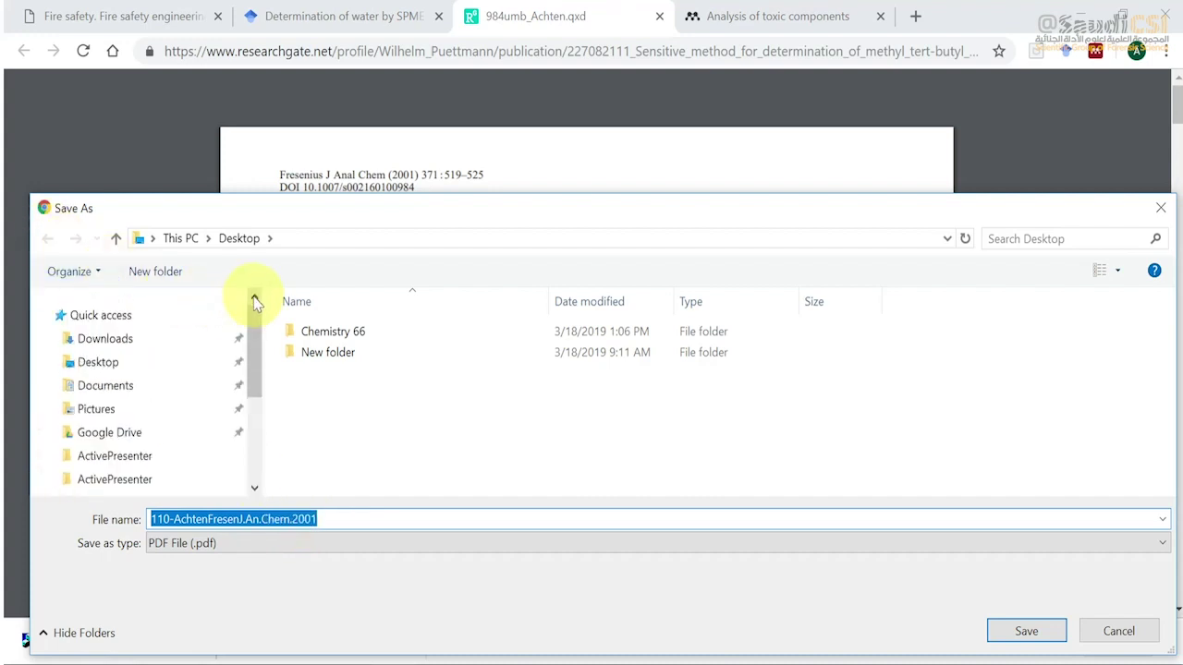
left_click(115, 365)
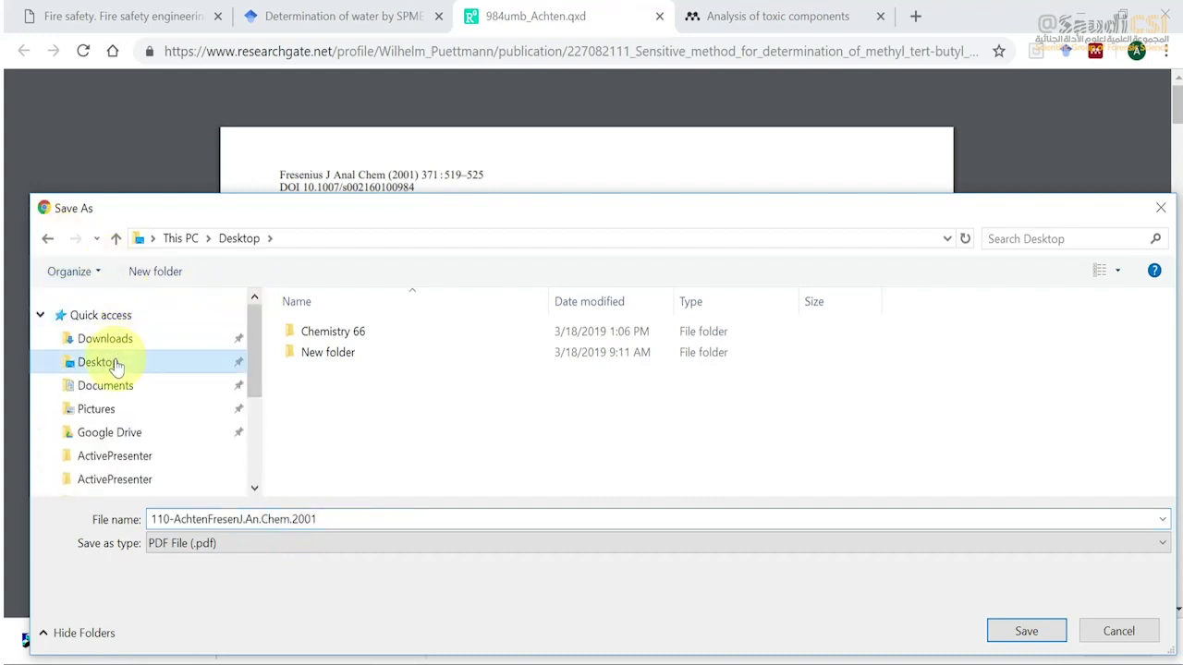
left_click(1031, 633)
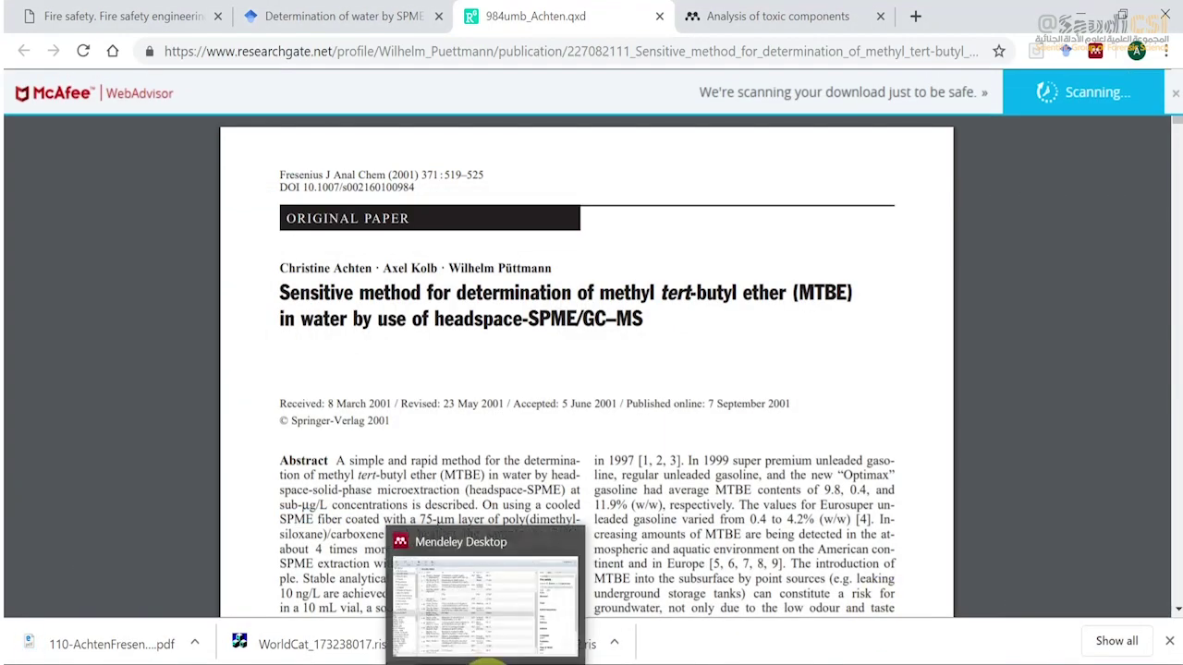
Switch to Mendeley Desktop, add the PDF 110-AchtenFresenJ.An.Chem.2001 from the Desktop and mark its details as correct
left_click(485, 662)
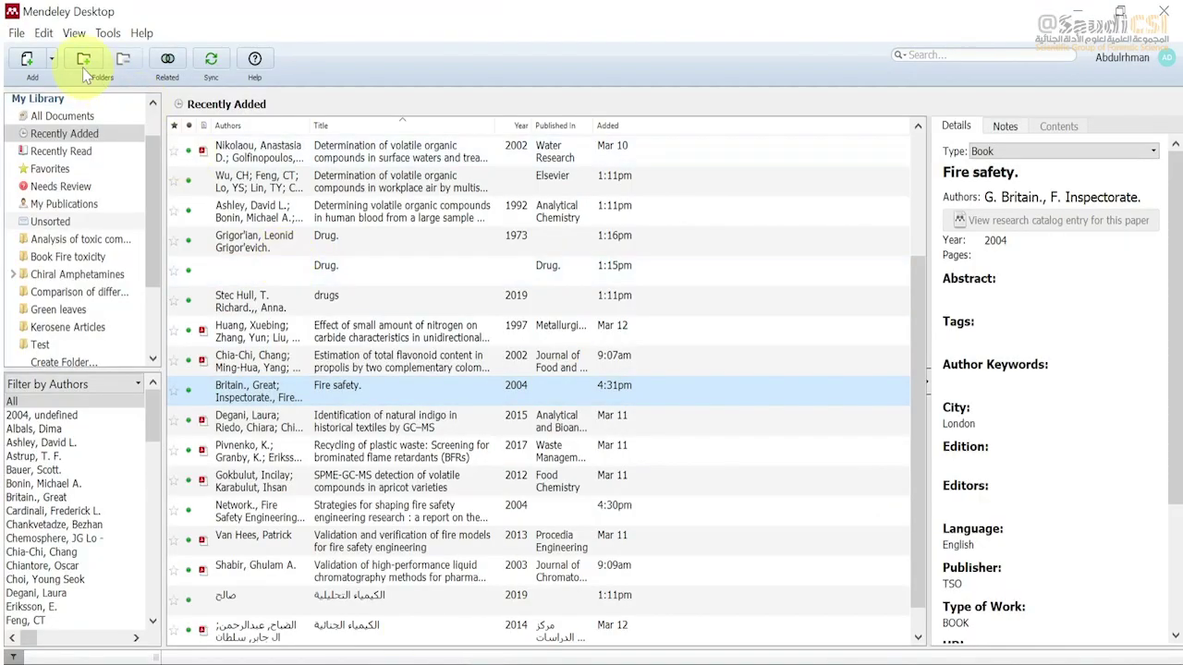
left_click(53, 59)
left_click(58, 84)
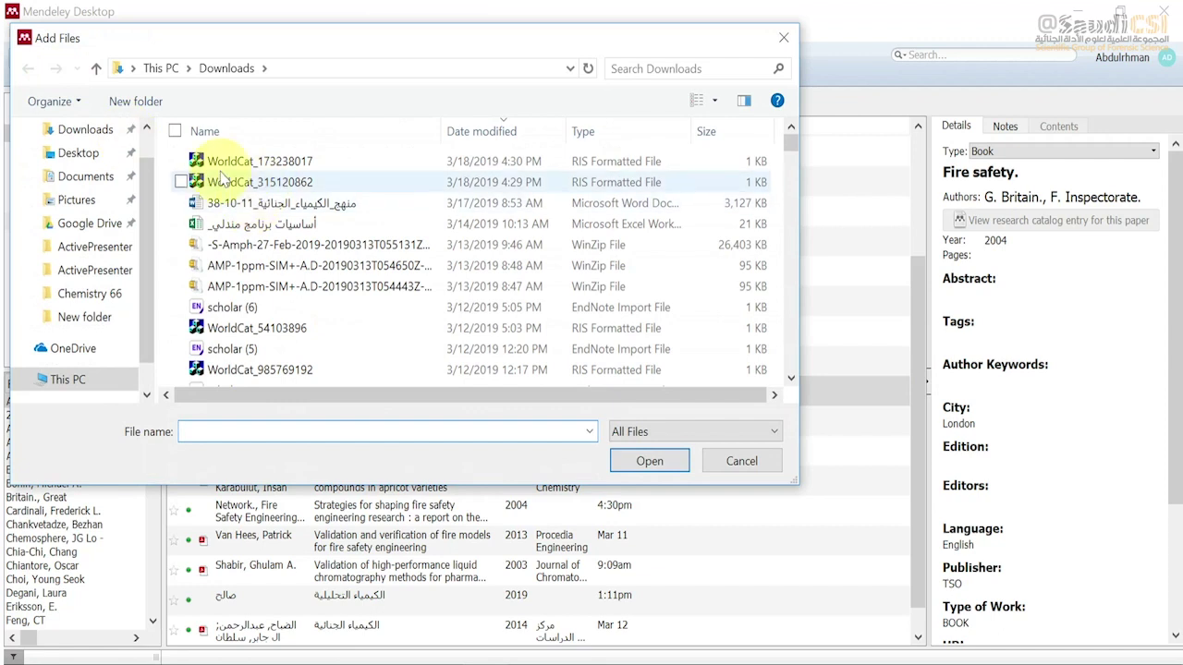
left_click(88, 157)
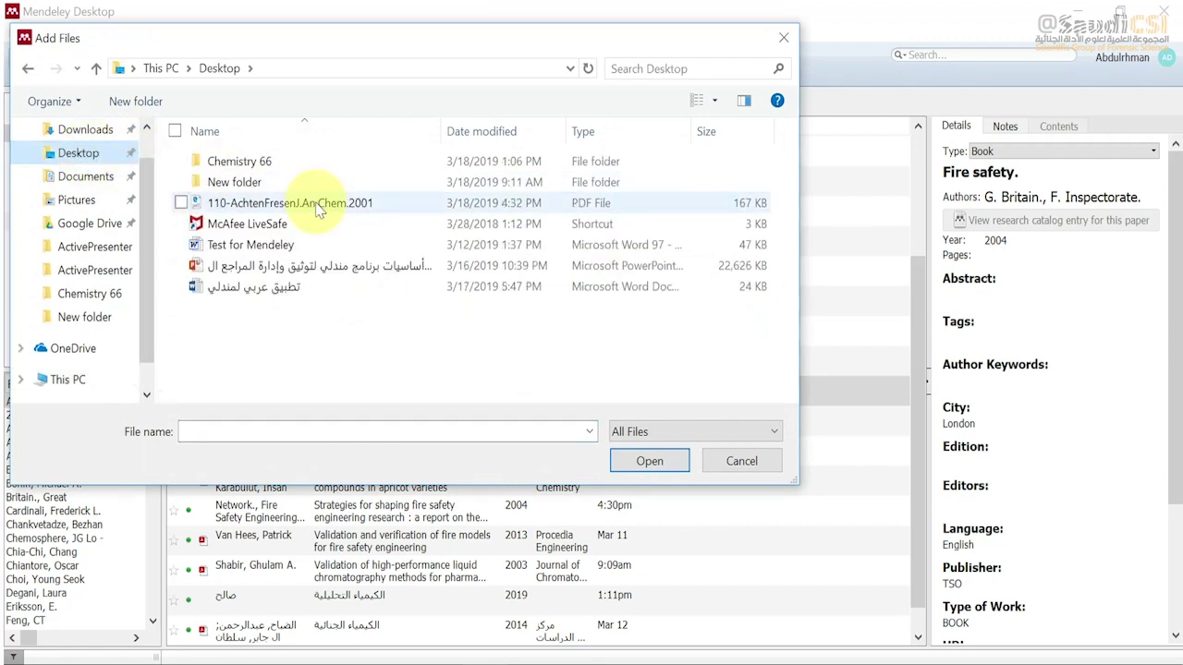
left_click(273, 204)
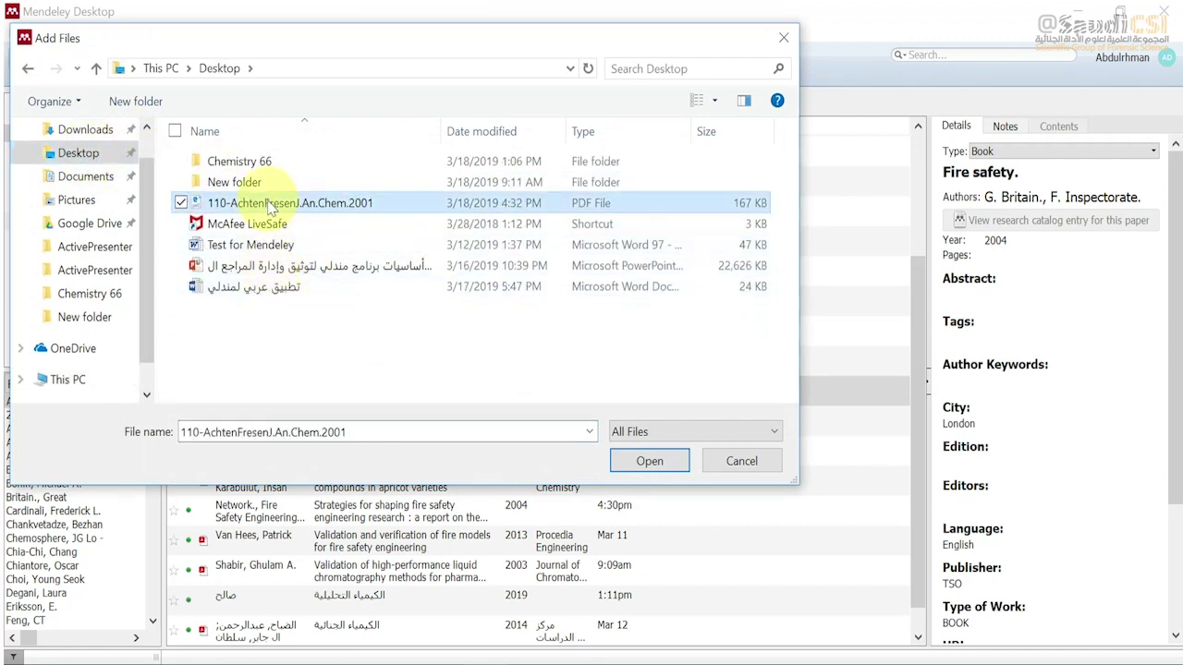
left_click(650, 461)
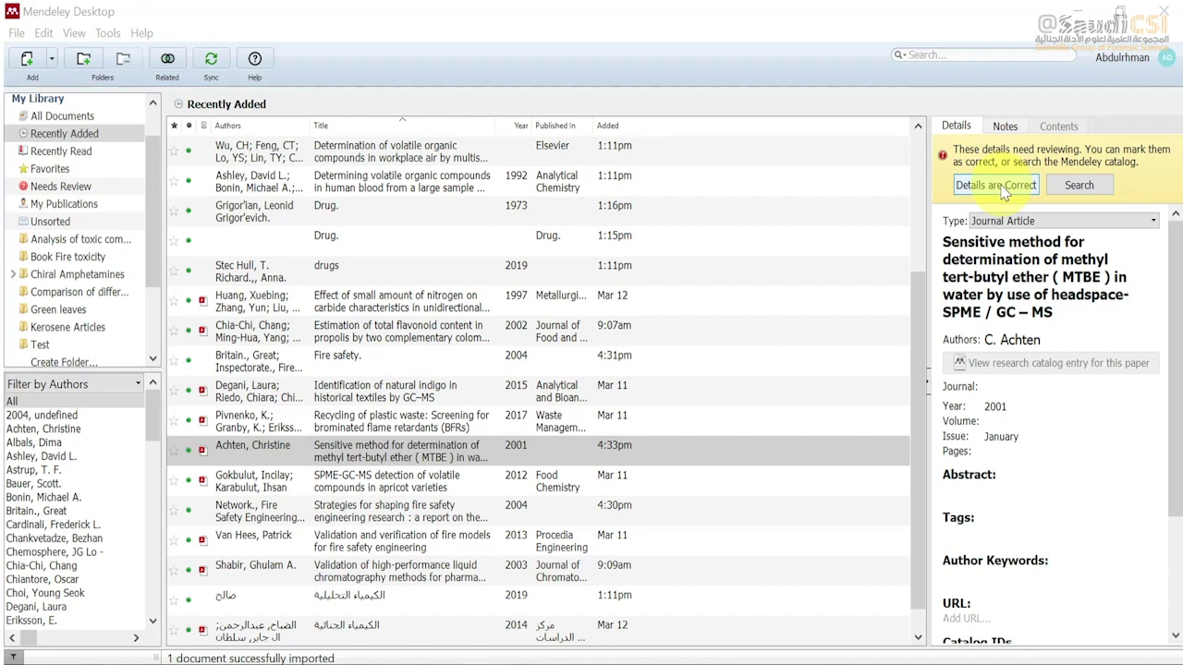
left_click(1005, 186)
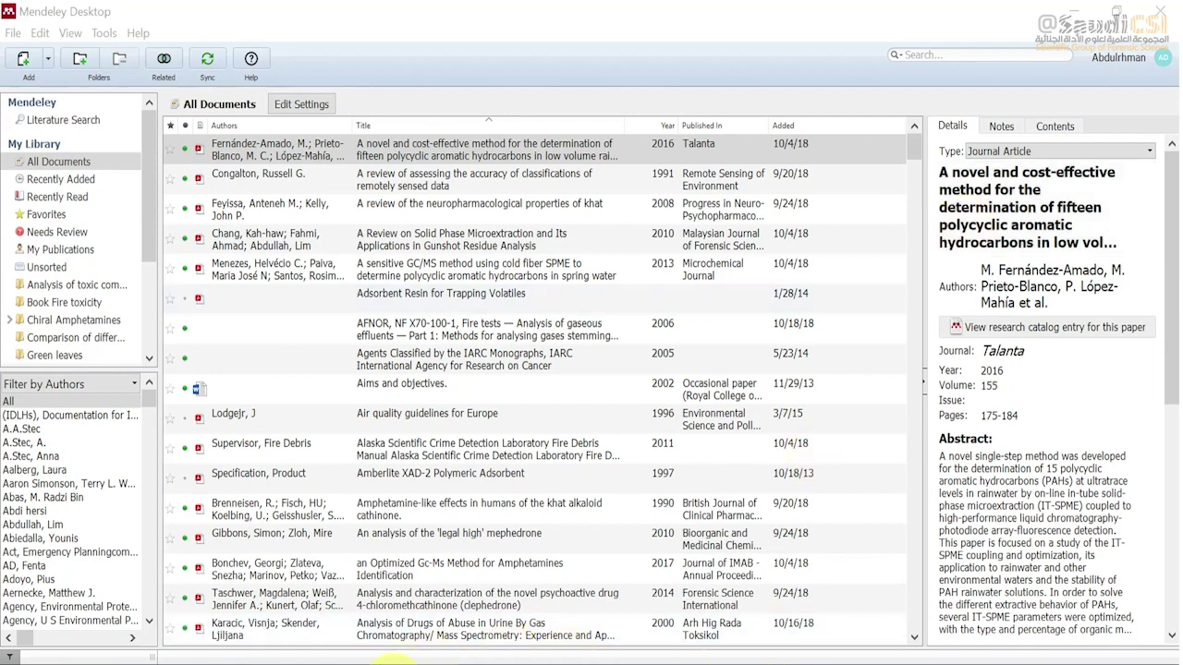
Switch to Google Scholar in the browser and export the citation of the organochlorine pesticides HS-SPME paper in RefMan format
left_click(392, 659)
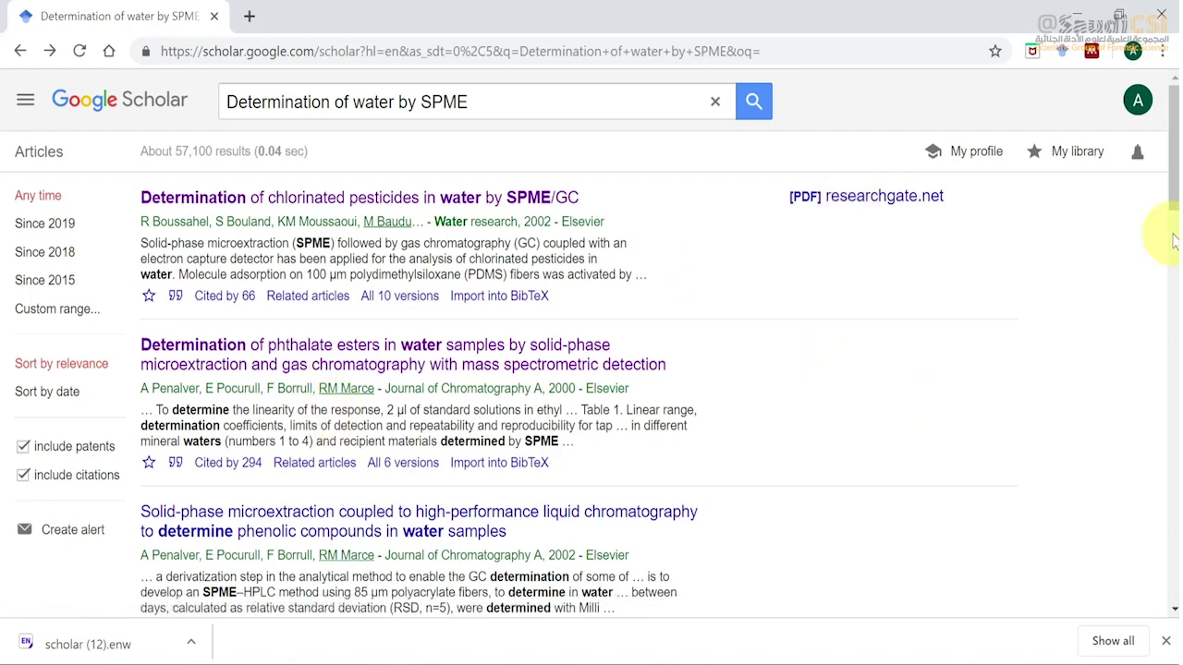
scroll(1172, 242, "down", 3)
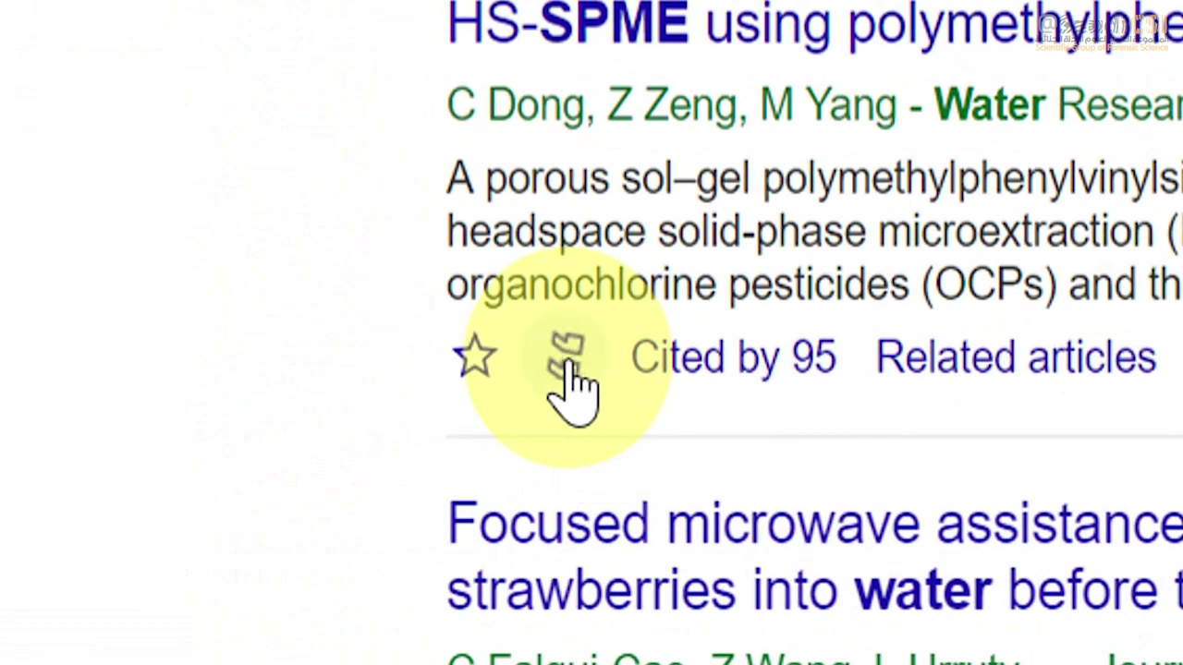
left_click(564, 366)
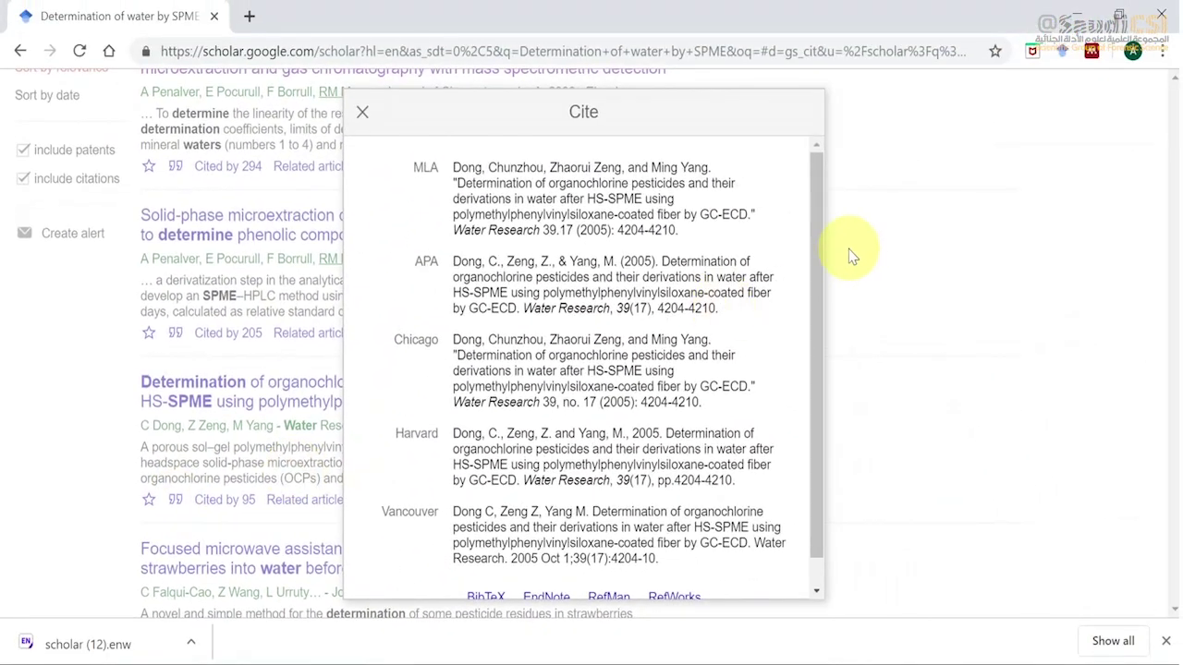
left_click_drag(818, 254, 817, 317)
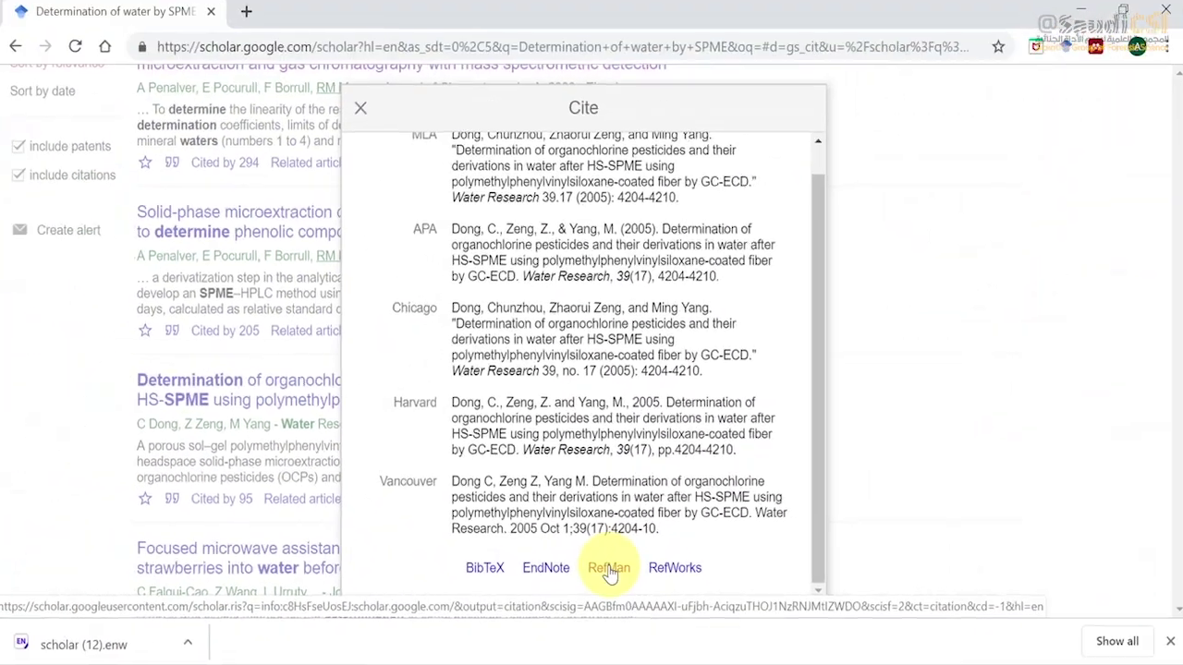
left_click(655, 504)
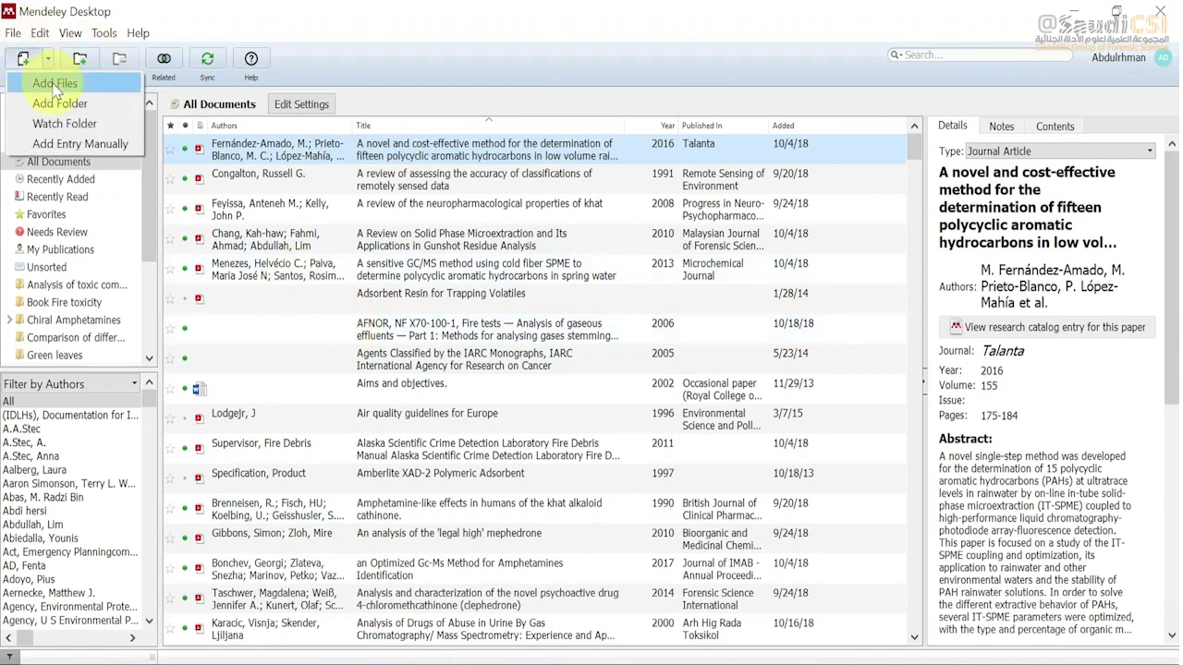
Switch to Mendeley Desktop and add the RIS file scholar (10) from Downloads to the library
left_click(51, 83)
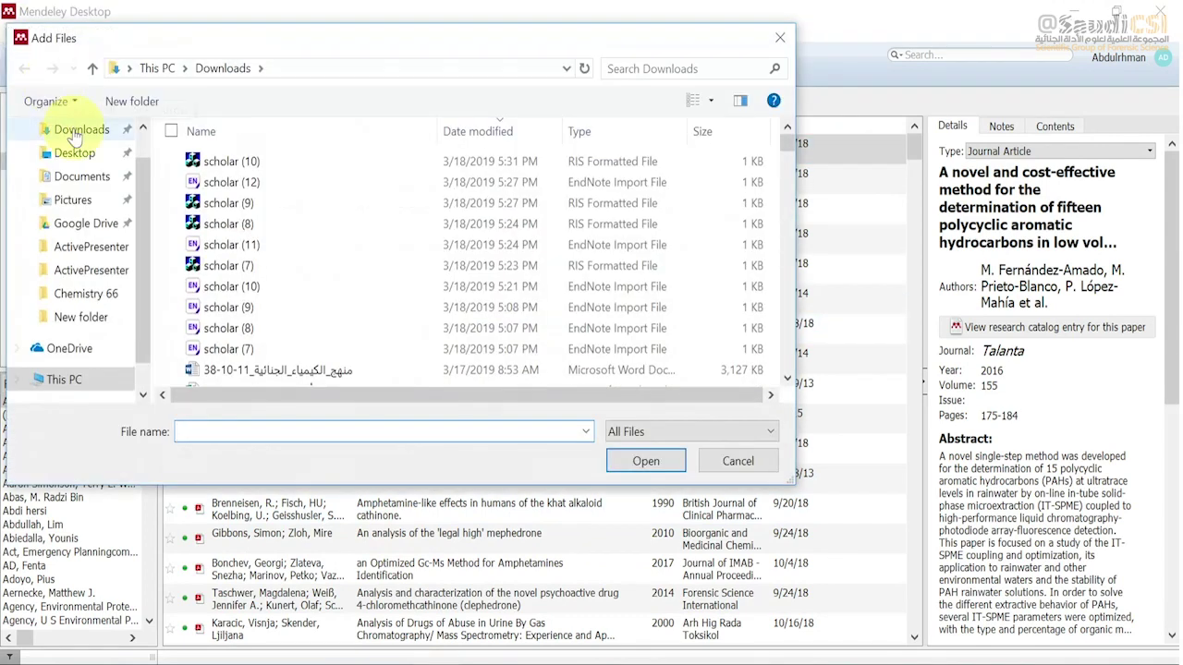
left_click(465, 160)
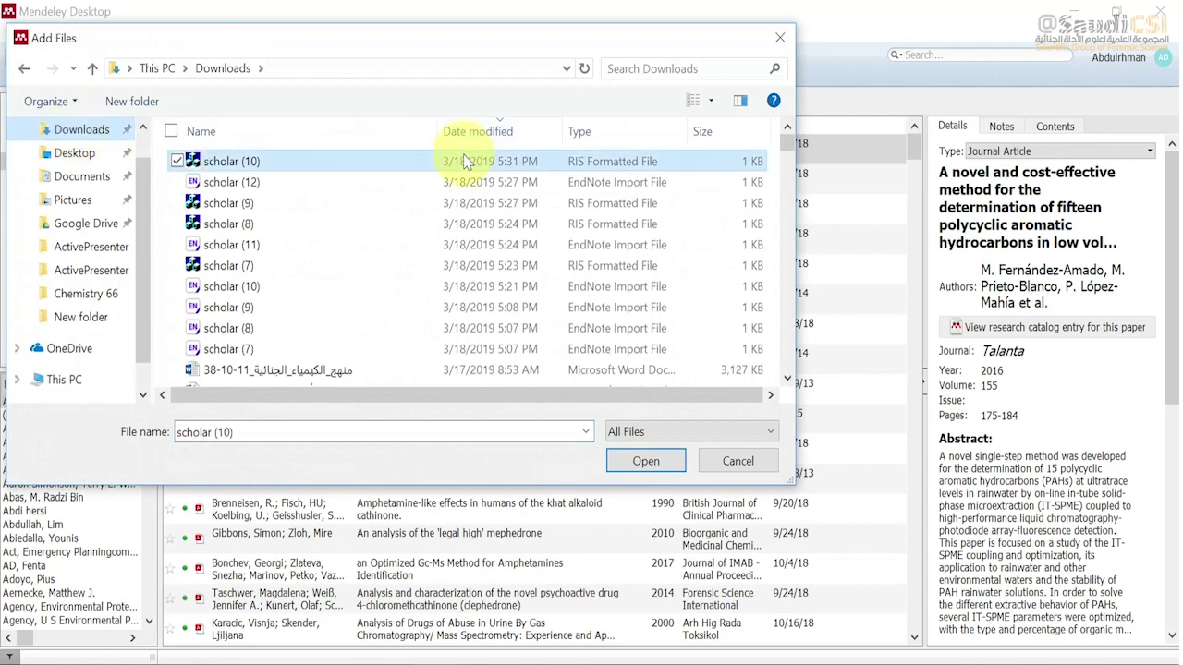
left_click(646, 462)
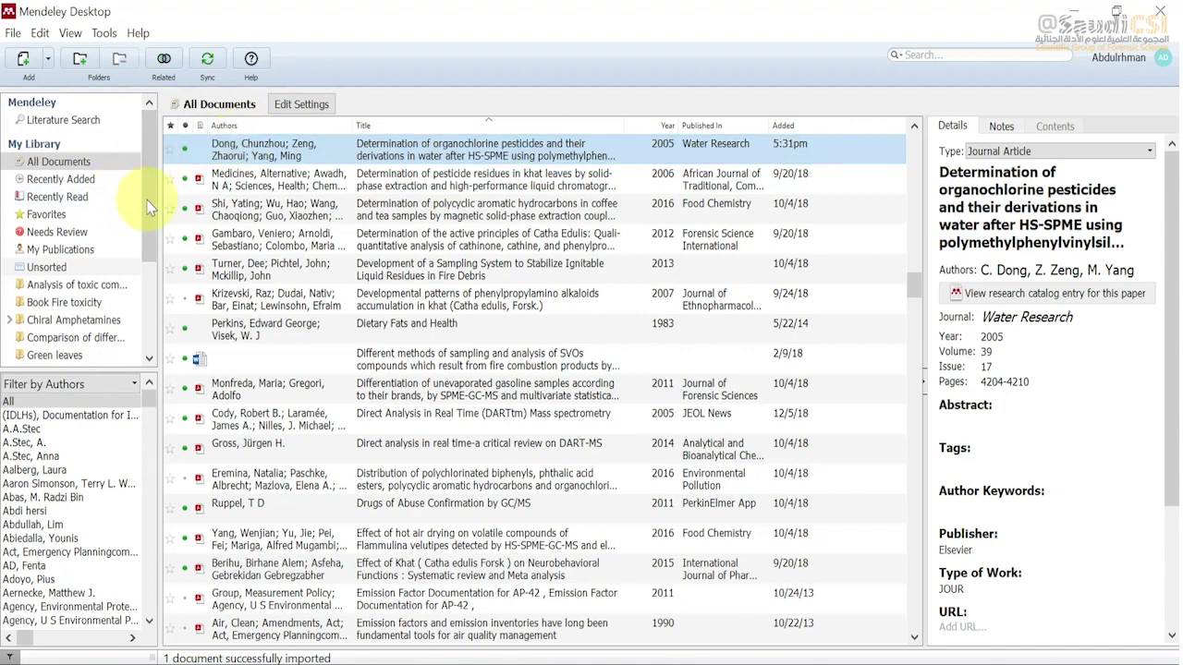
File the imported organochlorine pesticides record in the Test folder and open that folder
left_click_drag(153, 184, 148, 249)
left_click(274, 155)
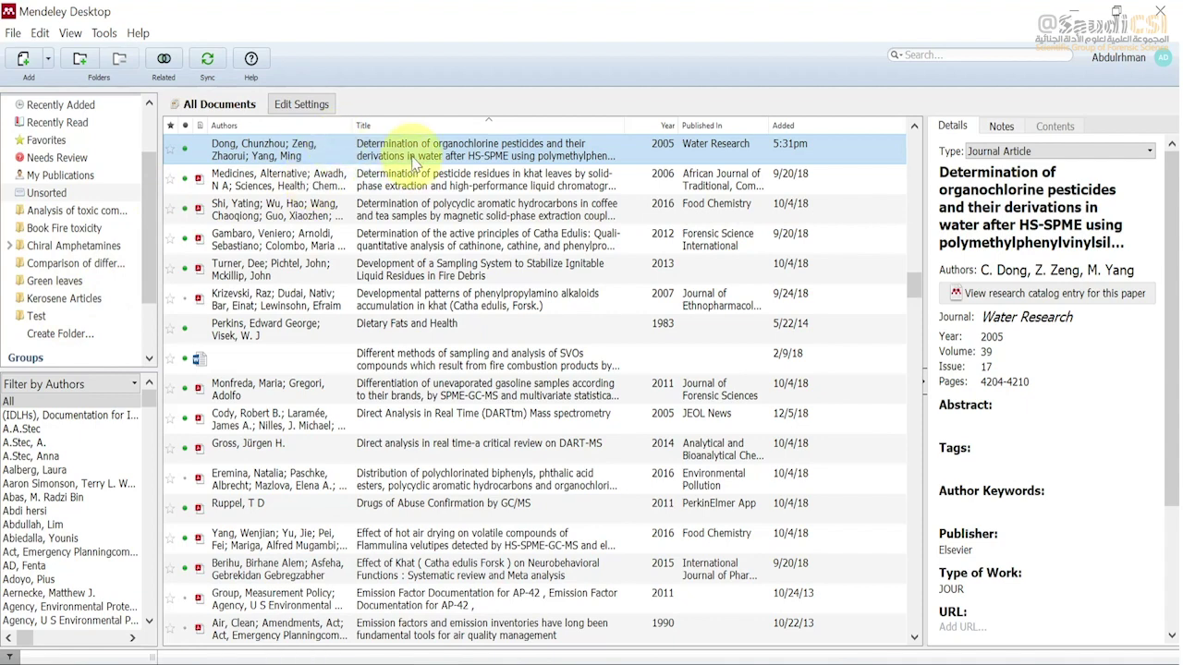
left_click_drag(413, 157, 74, 318)
left_click(71, 316)
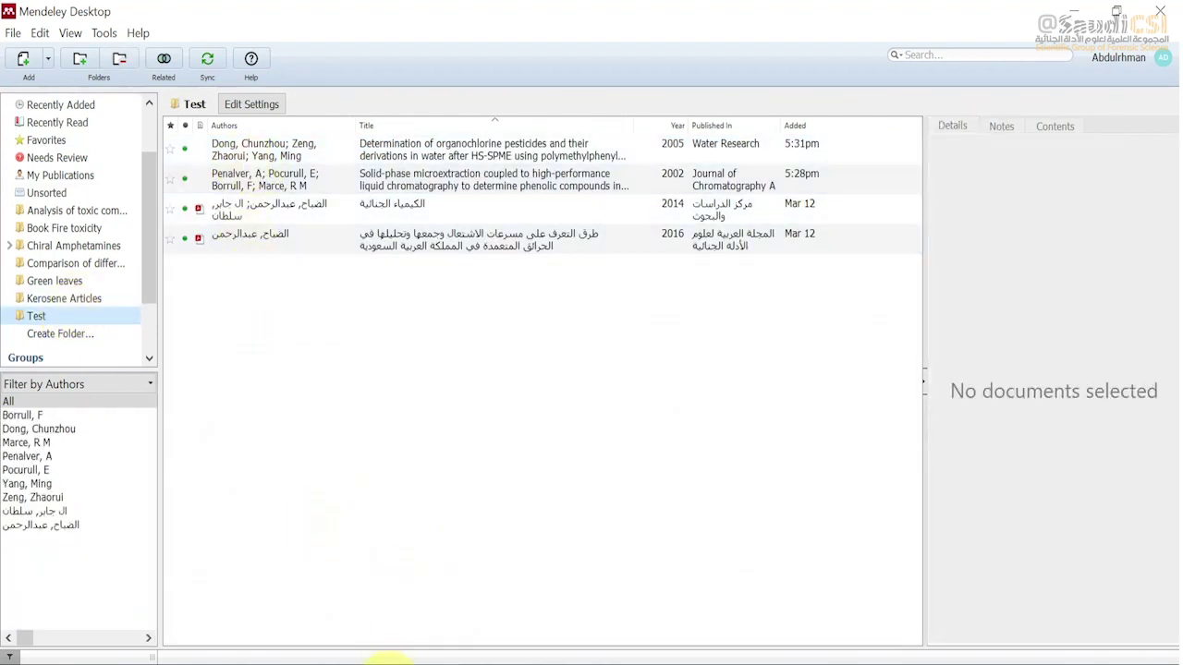
Switch back to Google Scholar and export the citation of the organometallic compounds SPME-CGC-ICPMS paper in RefMan format
key("alt+Tab")
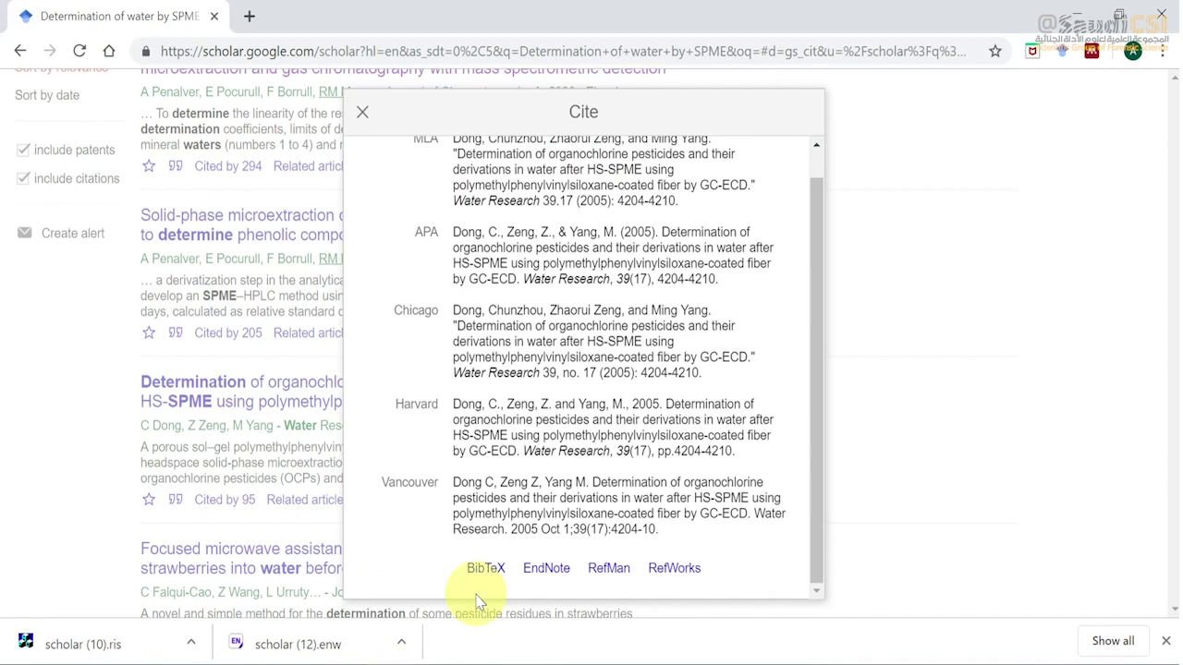
left_click(363, 113)
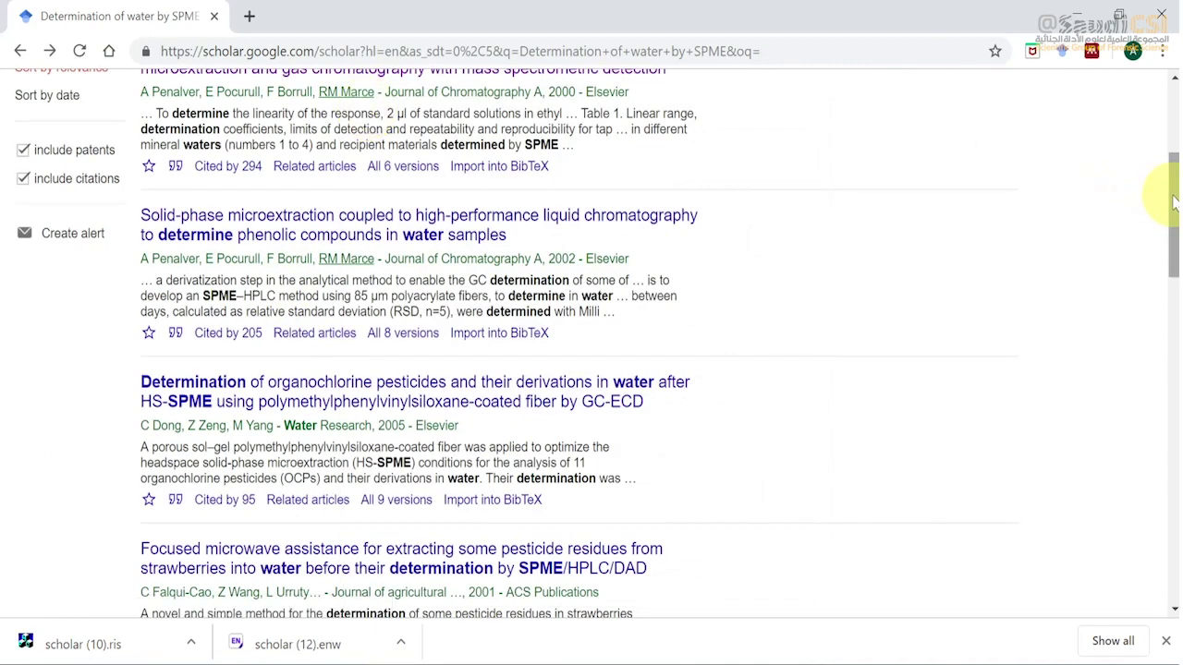
left_click_drag(1175, 194, 1163, 290)
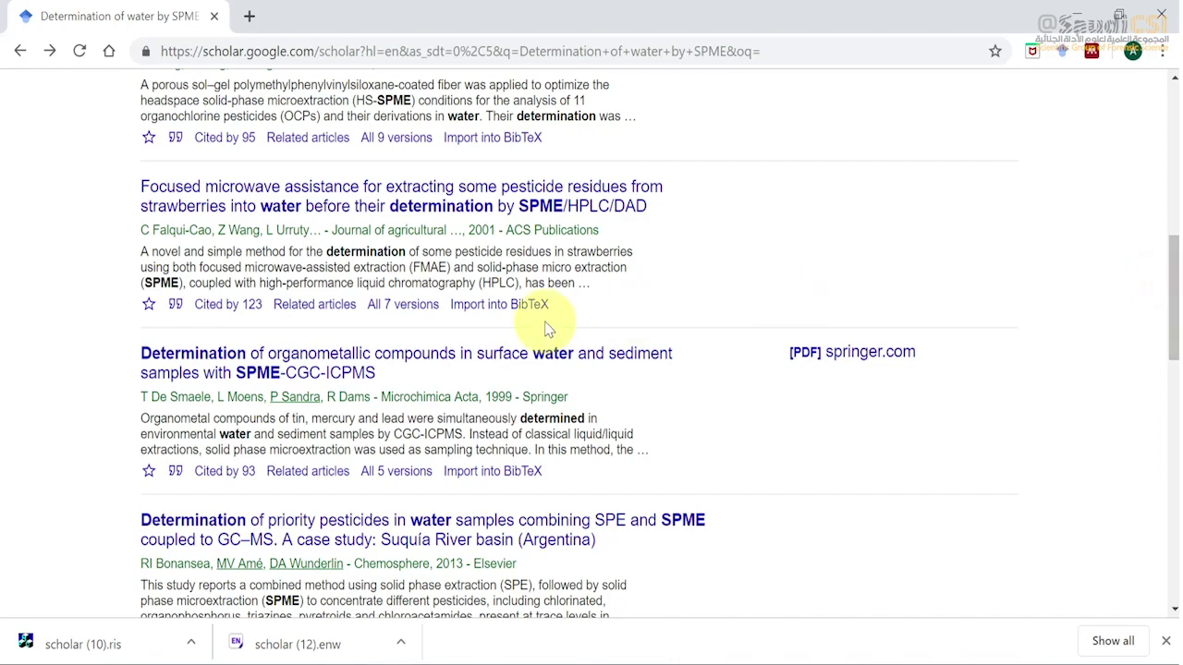
left_click(176, 474)
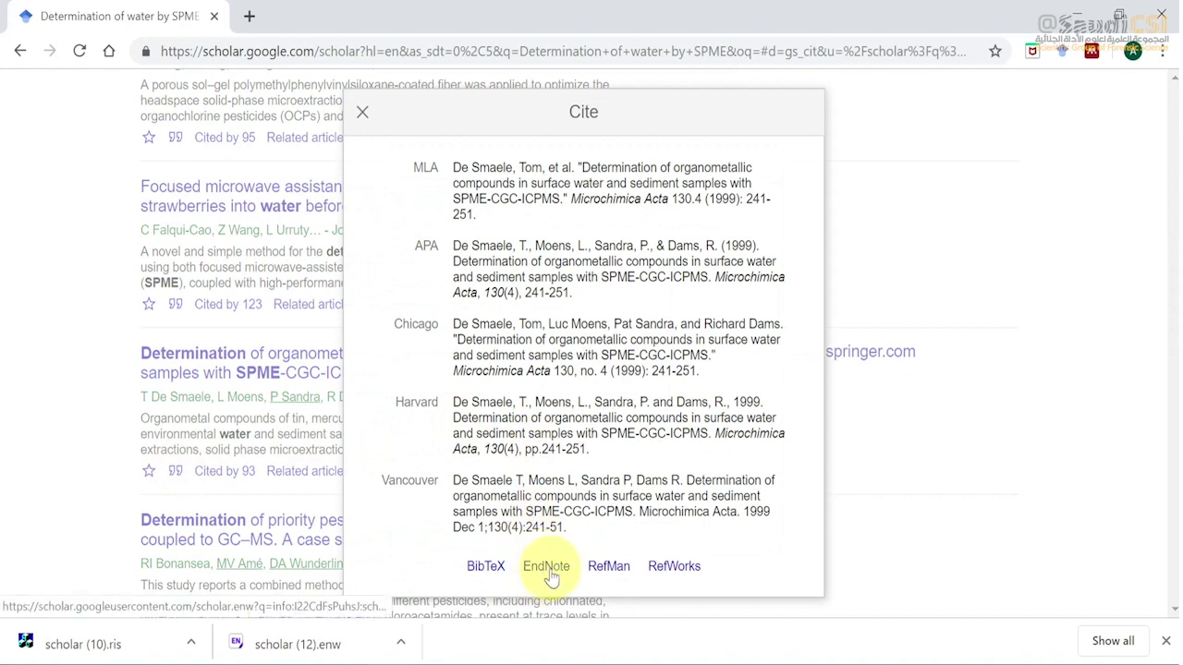
left_click(609, 567)
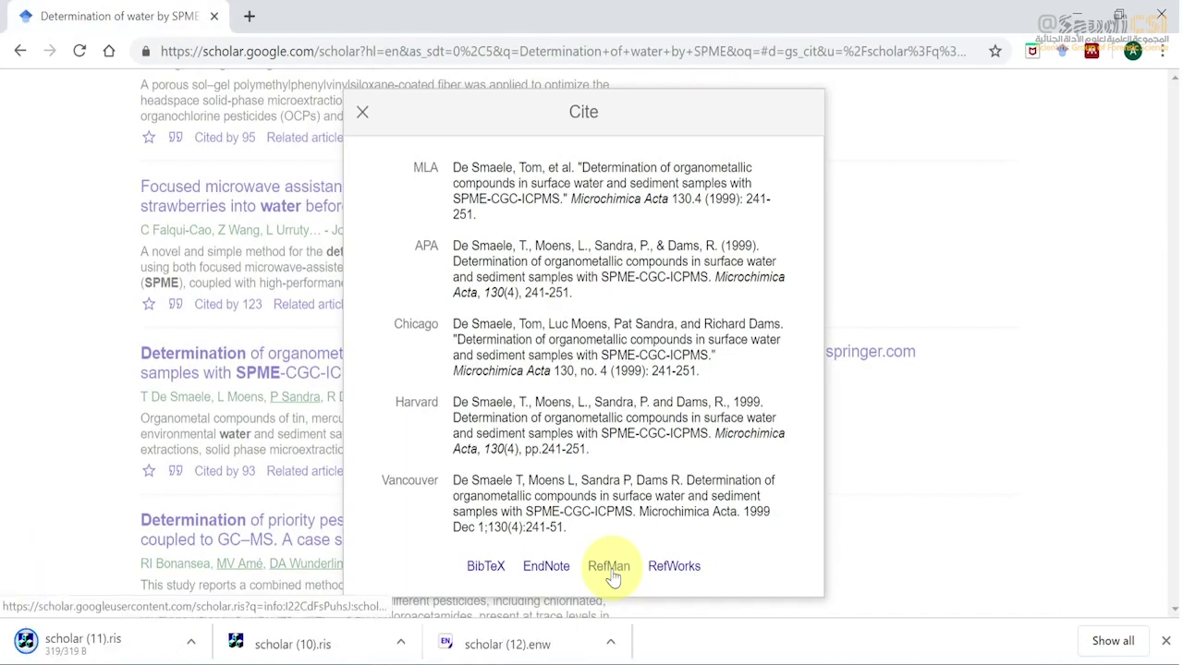
Switch to Mendeley Desktop and add the RIS file scholar (11) from Downloads to the Test folder
left_click(440, 644)
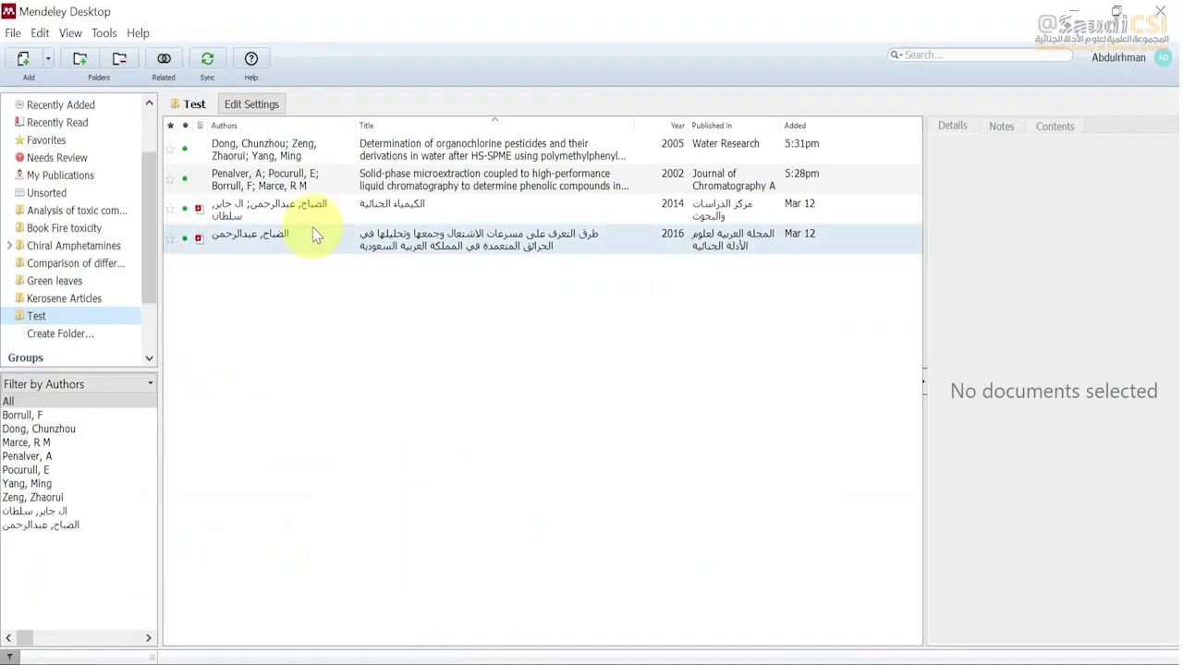
left_click(46, 59)
left_click(58, 85)
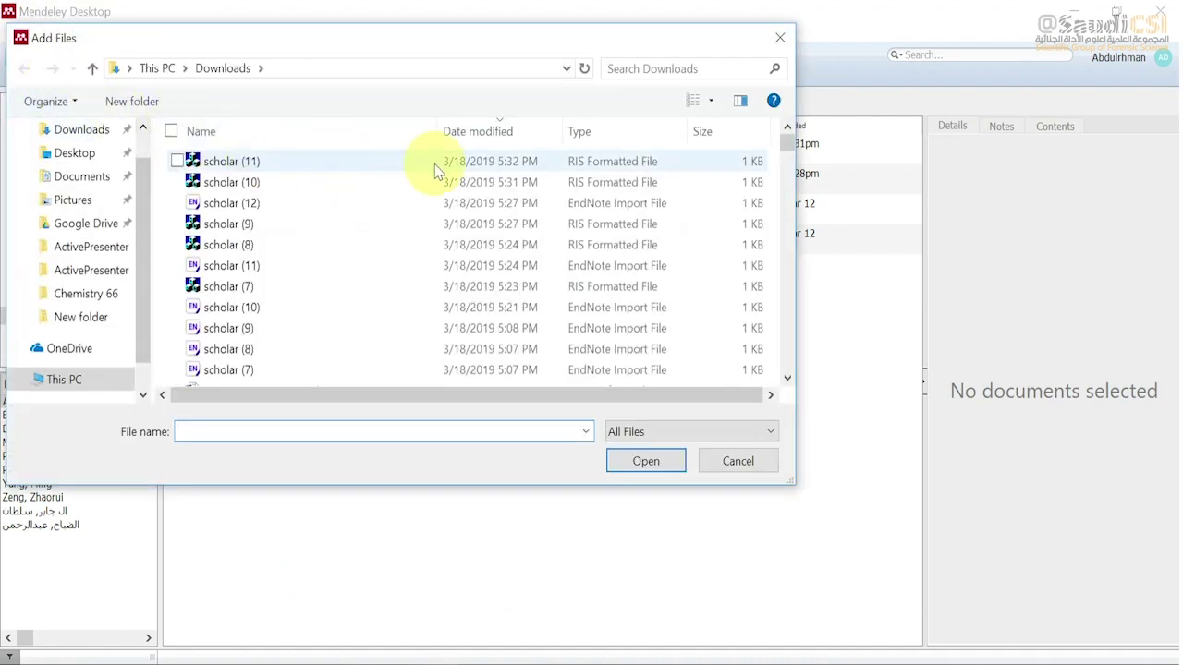
left_click(451, 167)
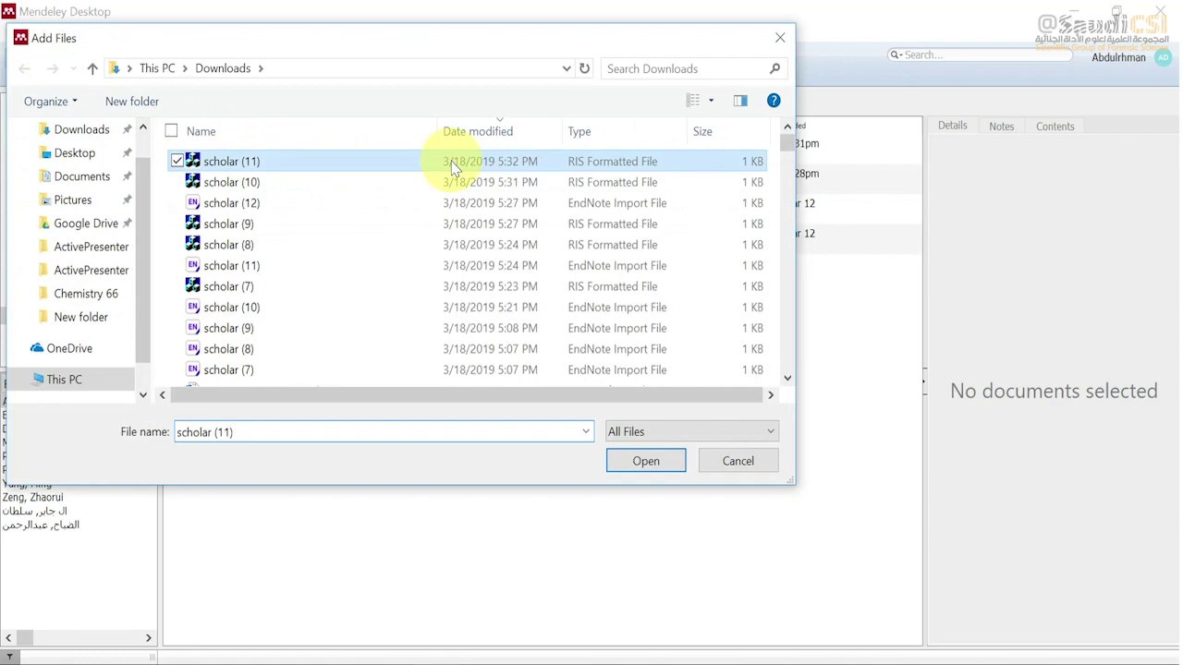
left_click(646, 463)
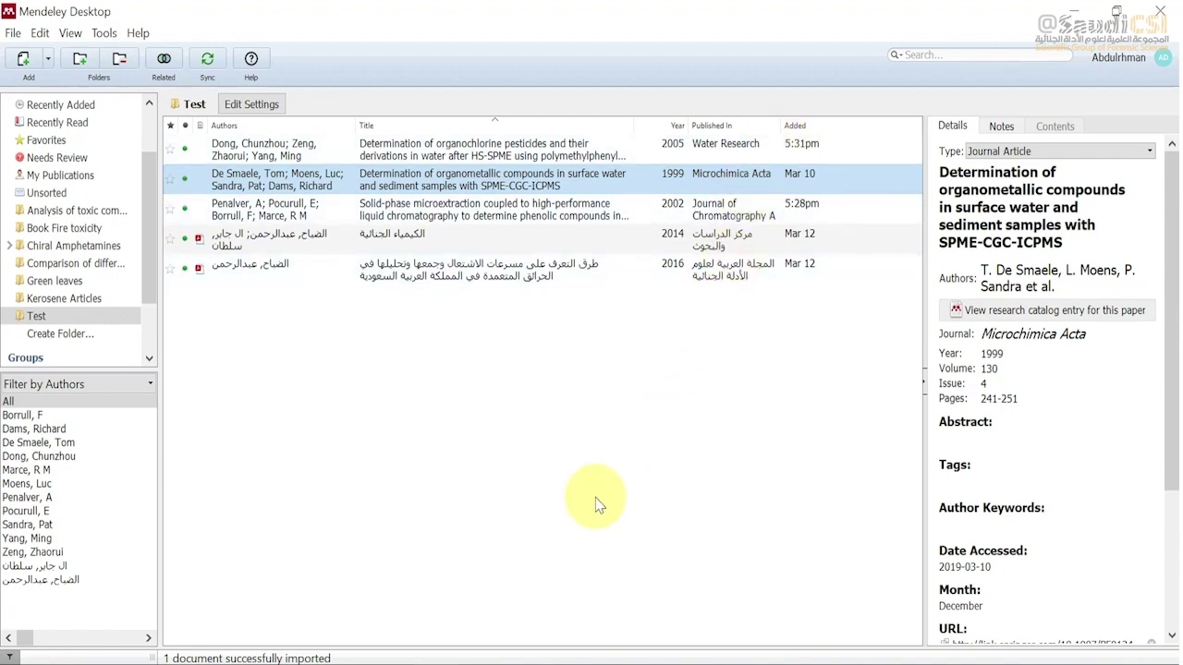
Return to Google Scholar and export the citation of the organophosphorus and organonitrogen pesticides paper in RefMan format
left_click(387, 660)
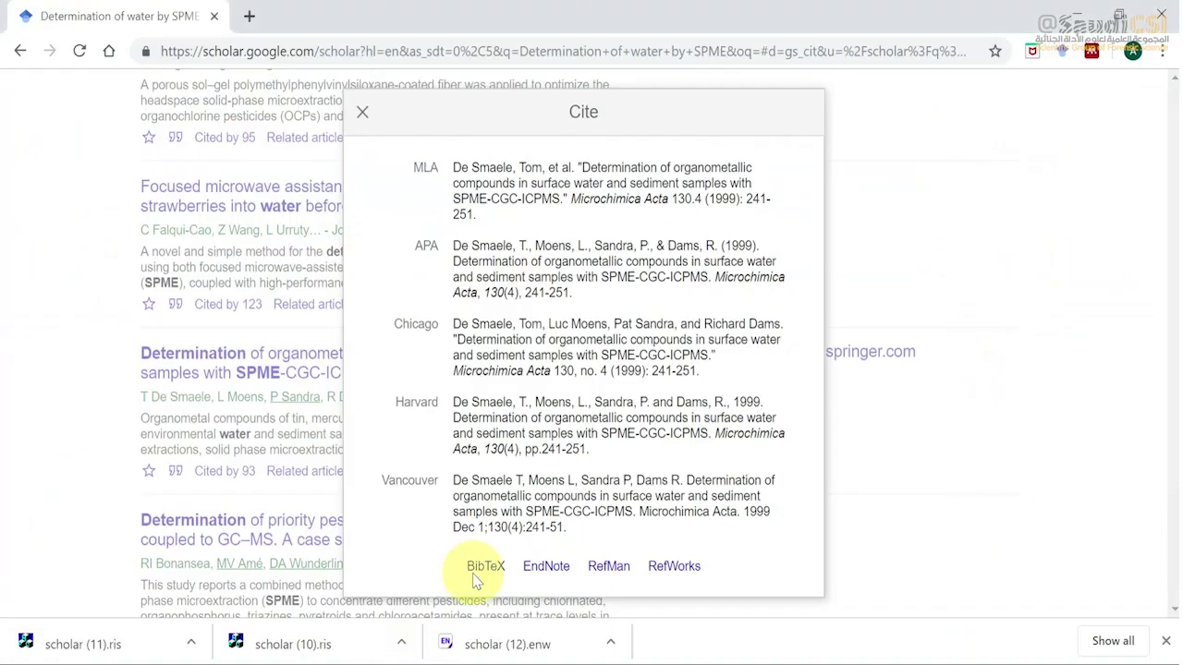
left_click(363, 111)
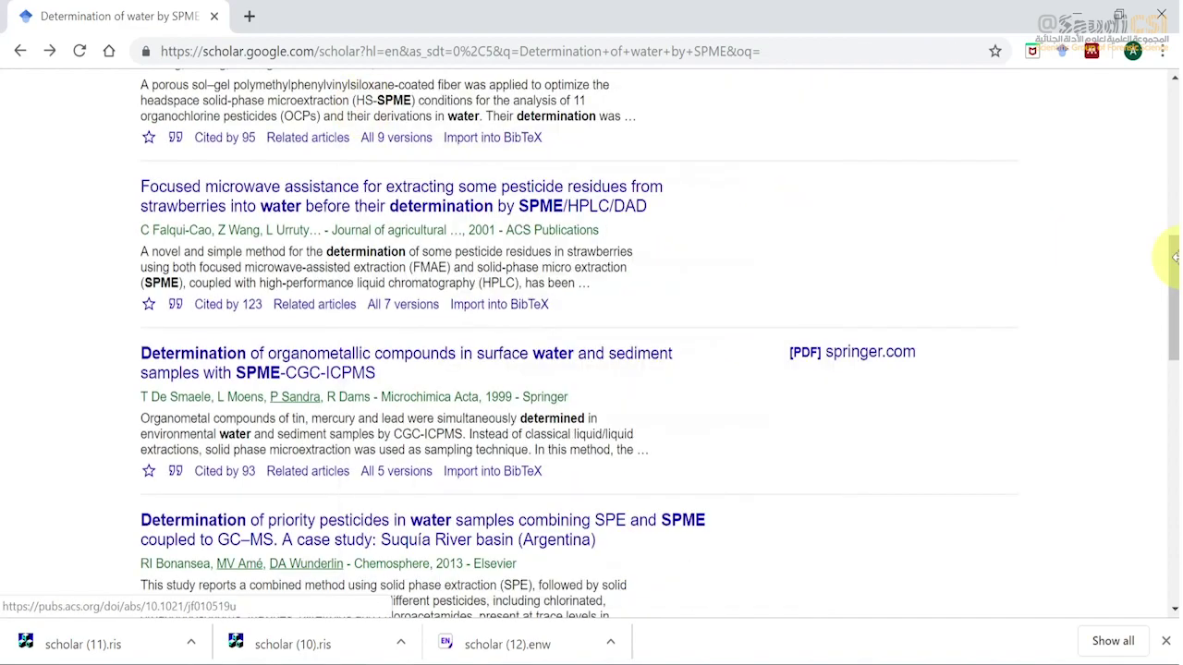
left_click_drag(1174, 294, 1174, 387)
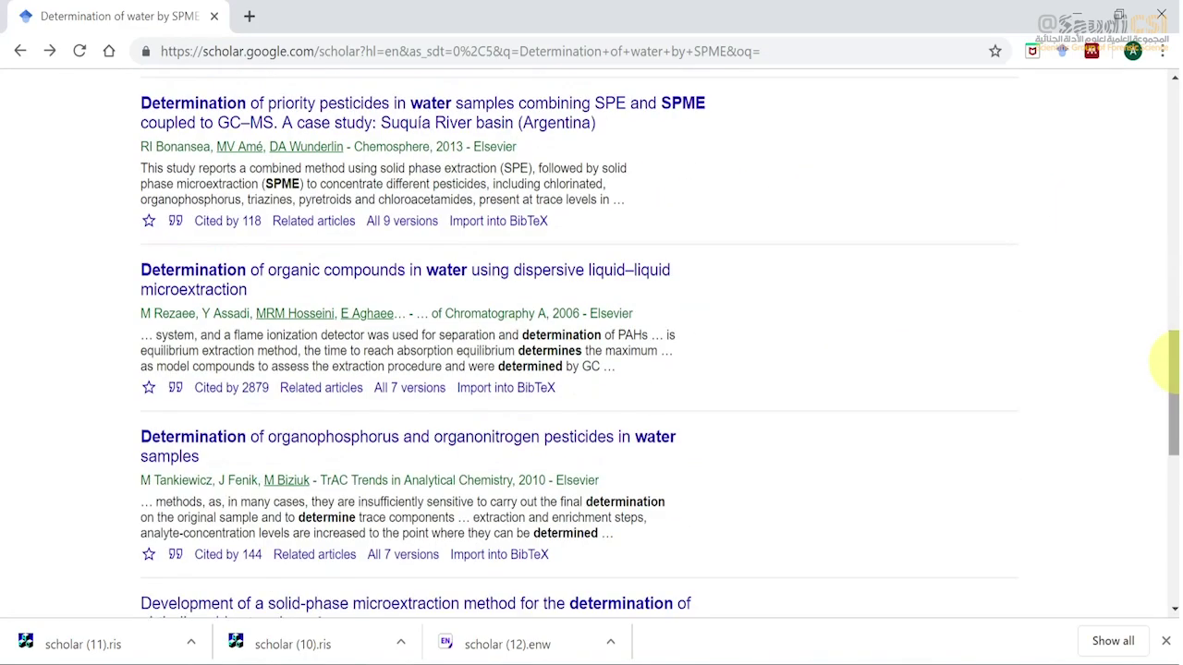
left_click(176, 556)
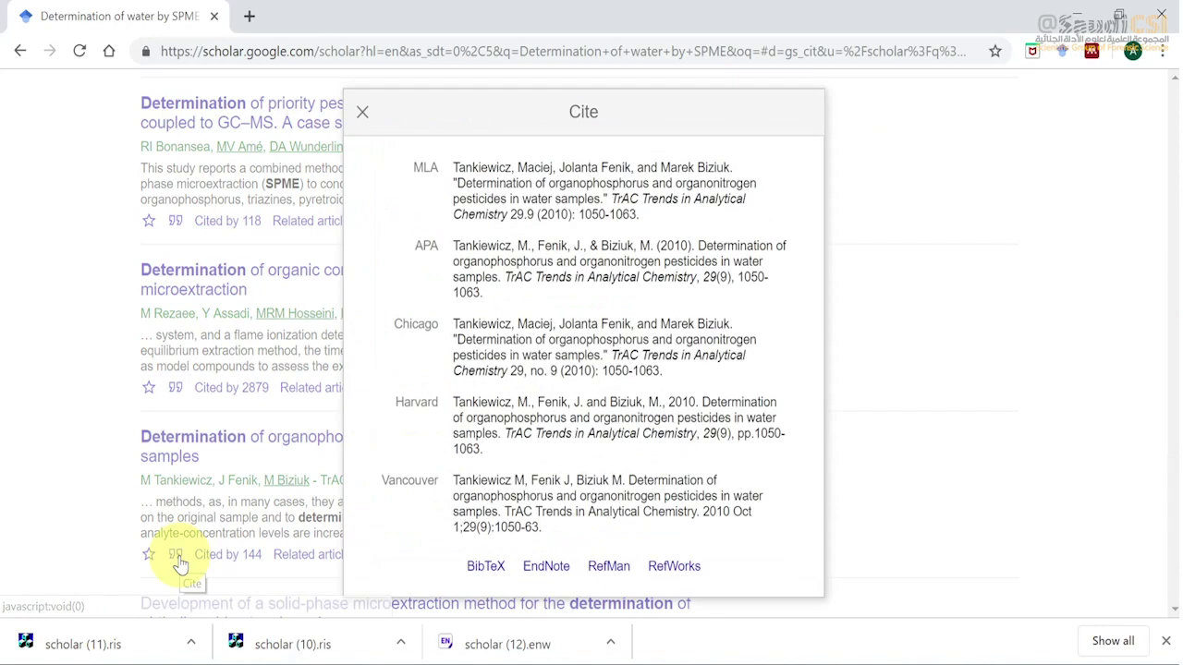
left_click(601, 567)
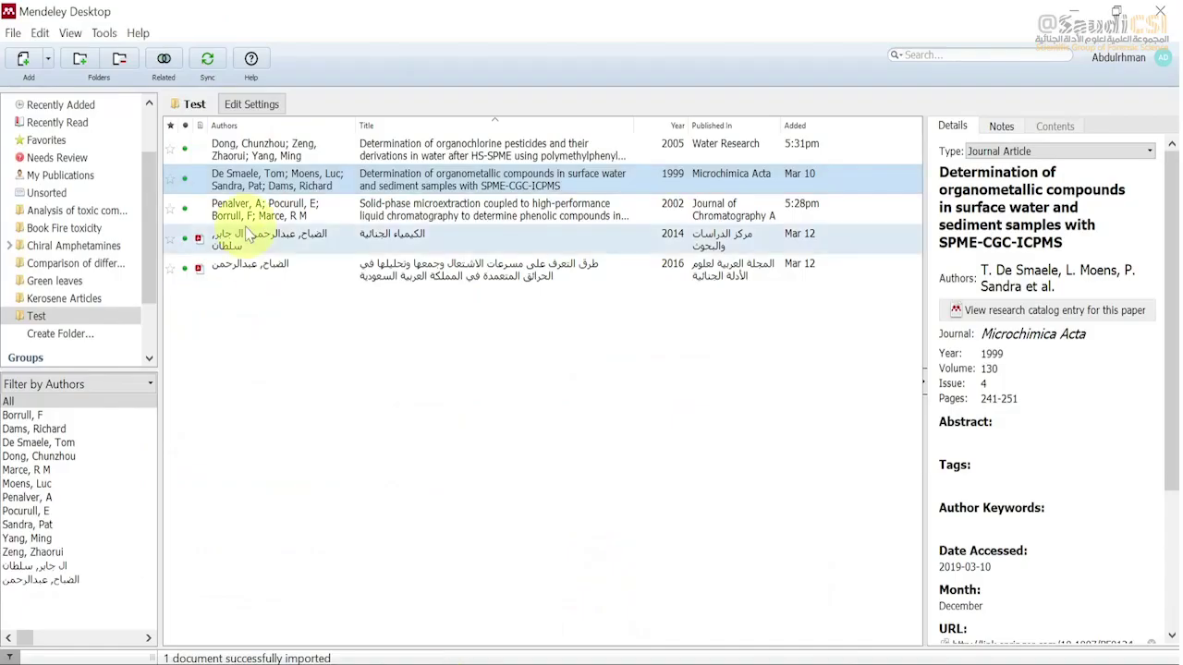
Switch to Mendeley Desktop and add the RIS file scholar (12) from Downloads to the Test folder
left_click(48, 58)
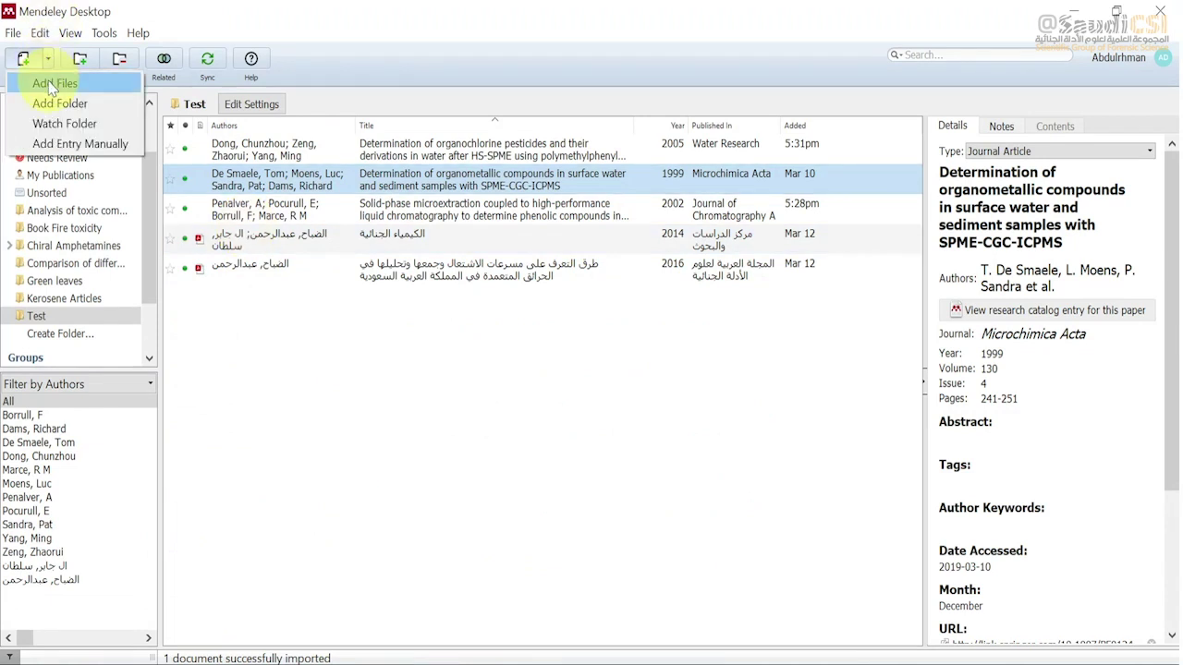
left_click(51, 84)
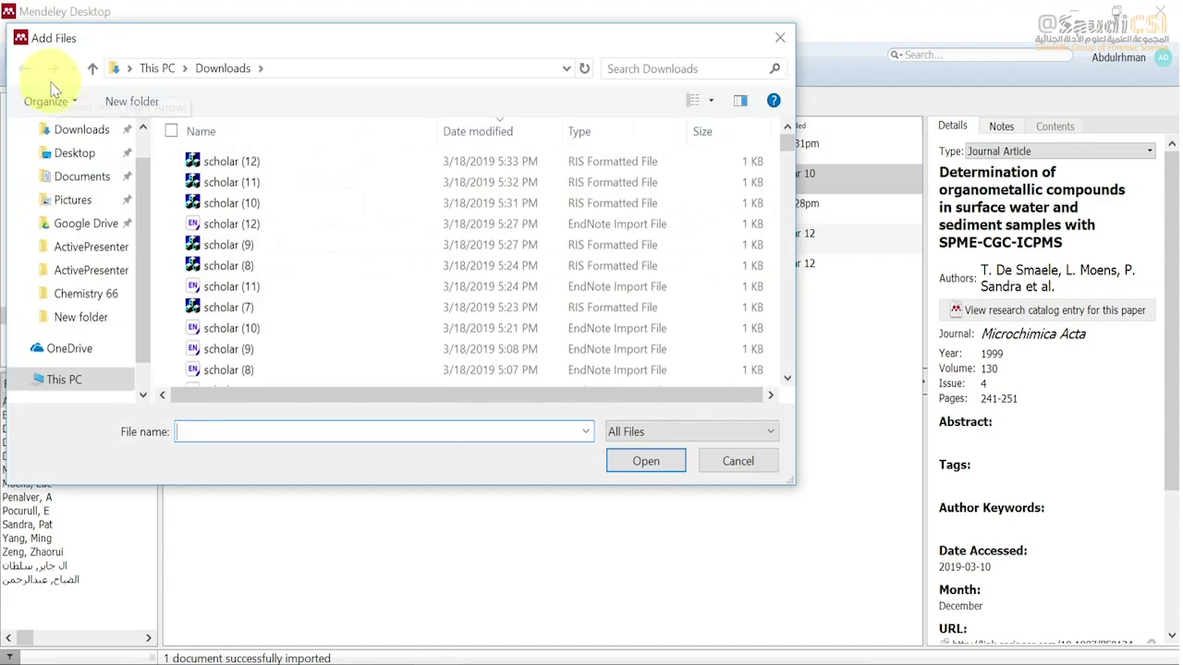
left_click(225, 164)
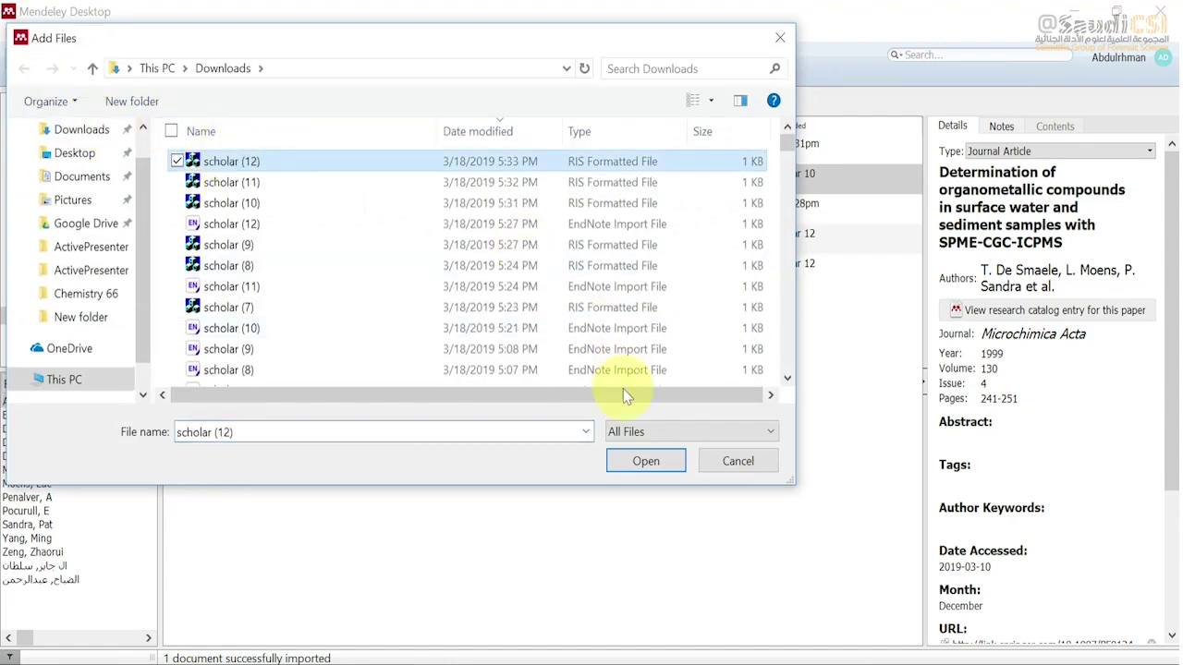
left_click(645, 461)
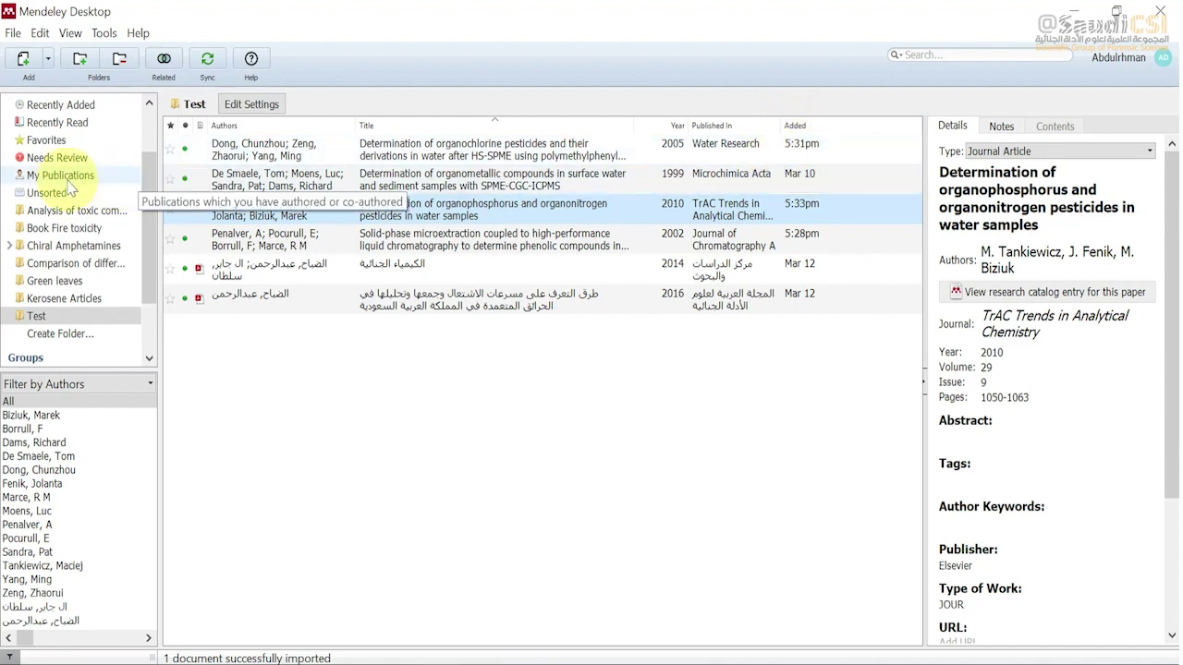
Show the recently added documents and synchronize the Mendeley library
scroll(153, 203, "up", 2)
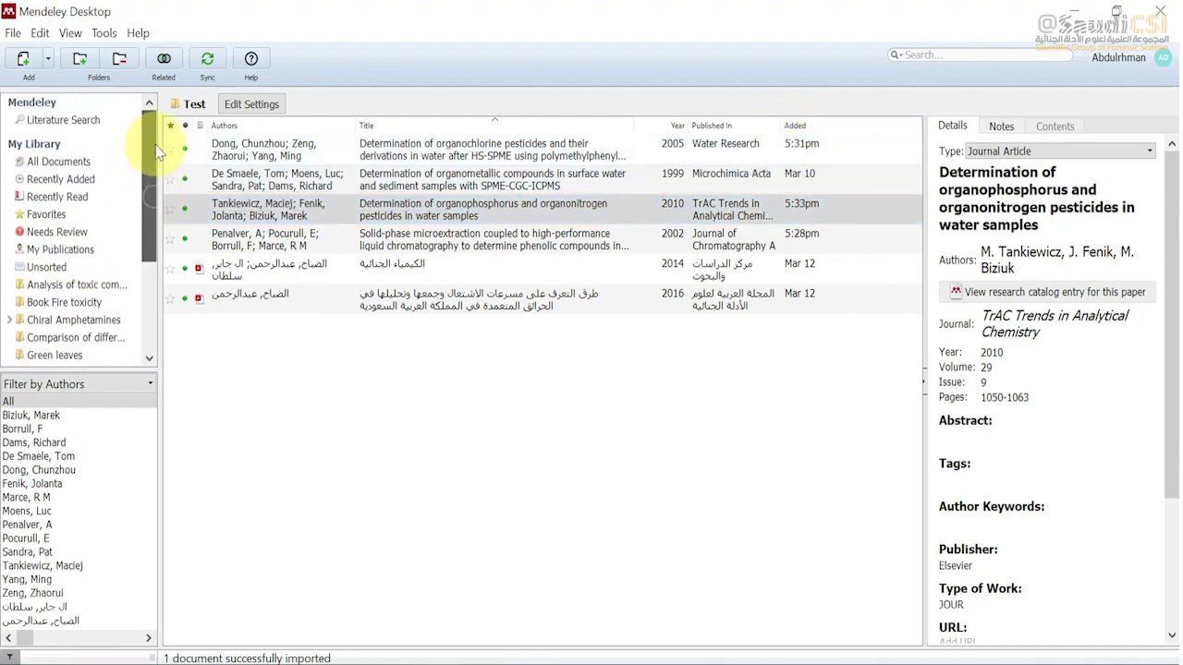
left_click(89, 181)
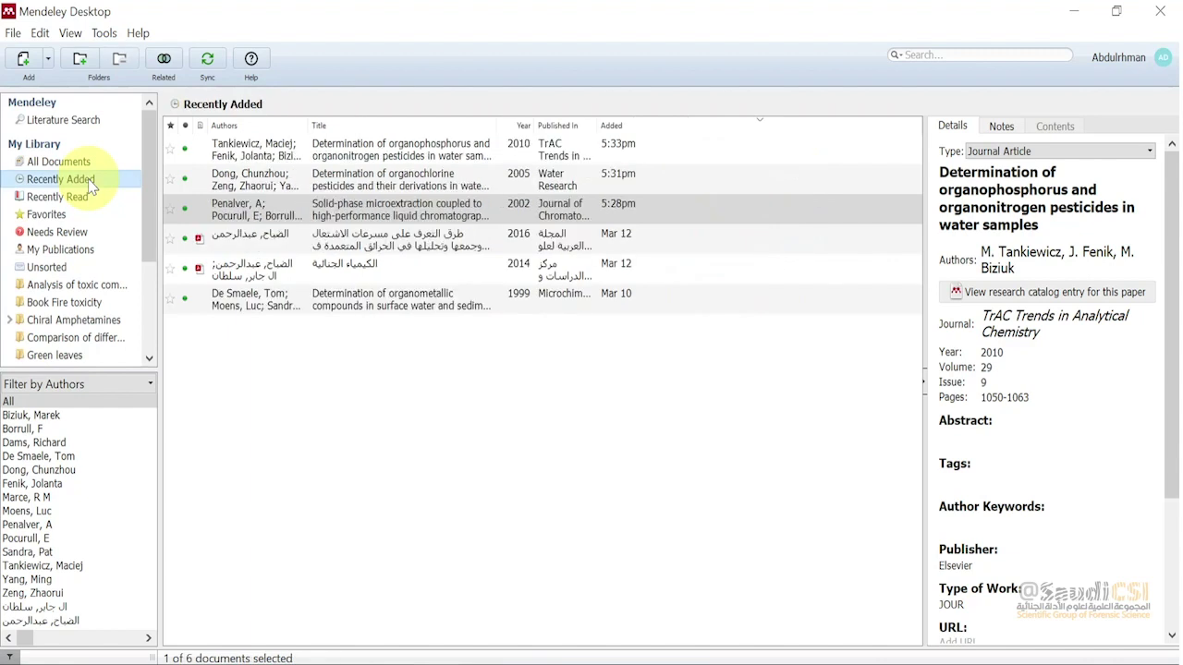
left_click(208, 63)
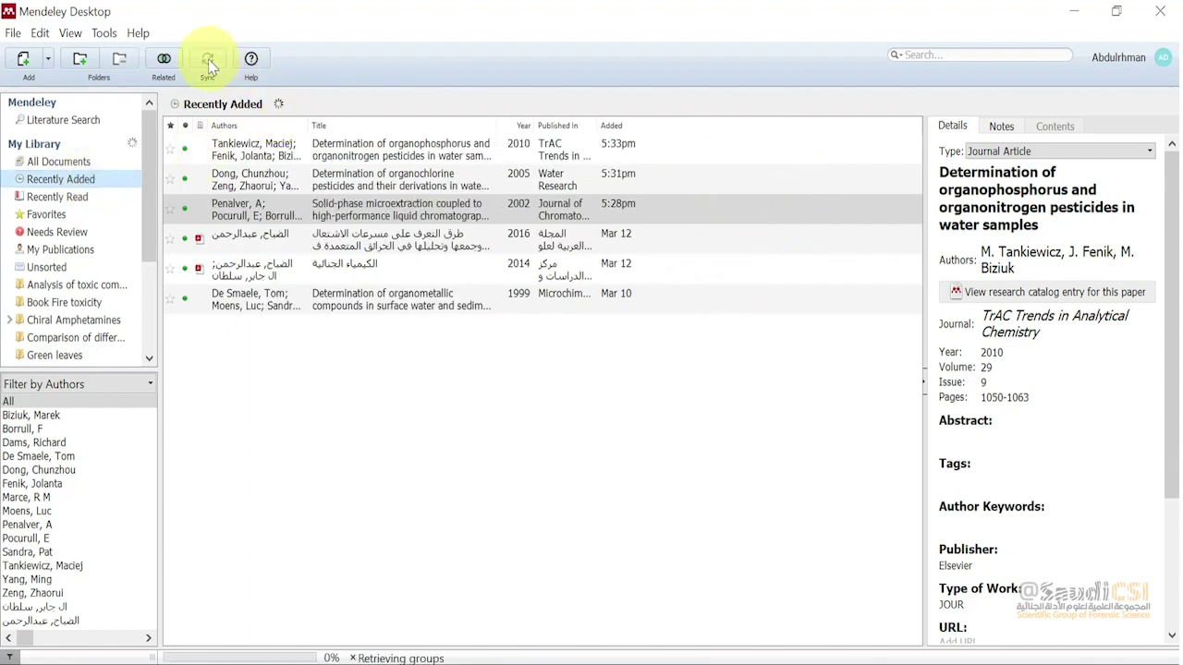
left_click(255, 210)
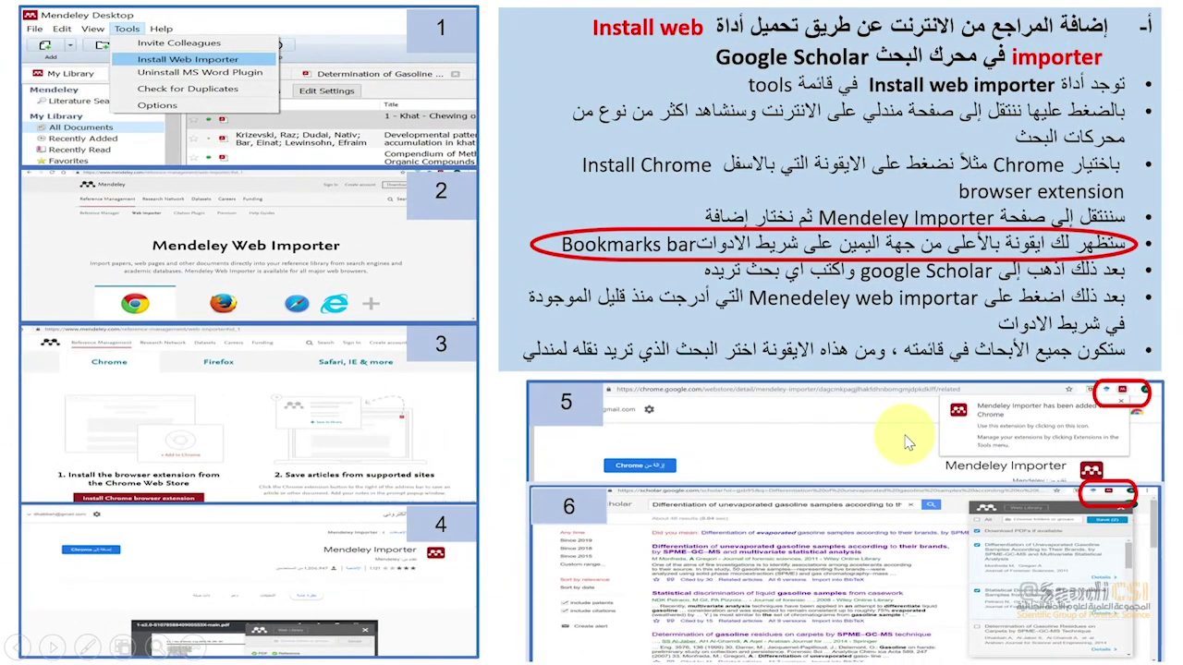
left_click(922, 653)
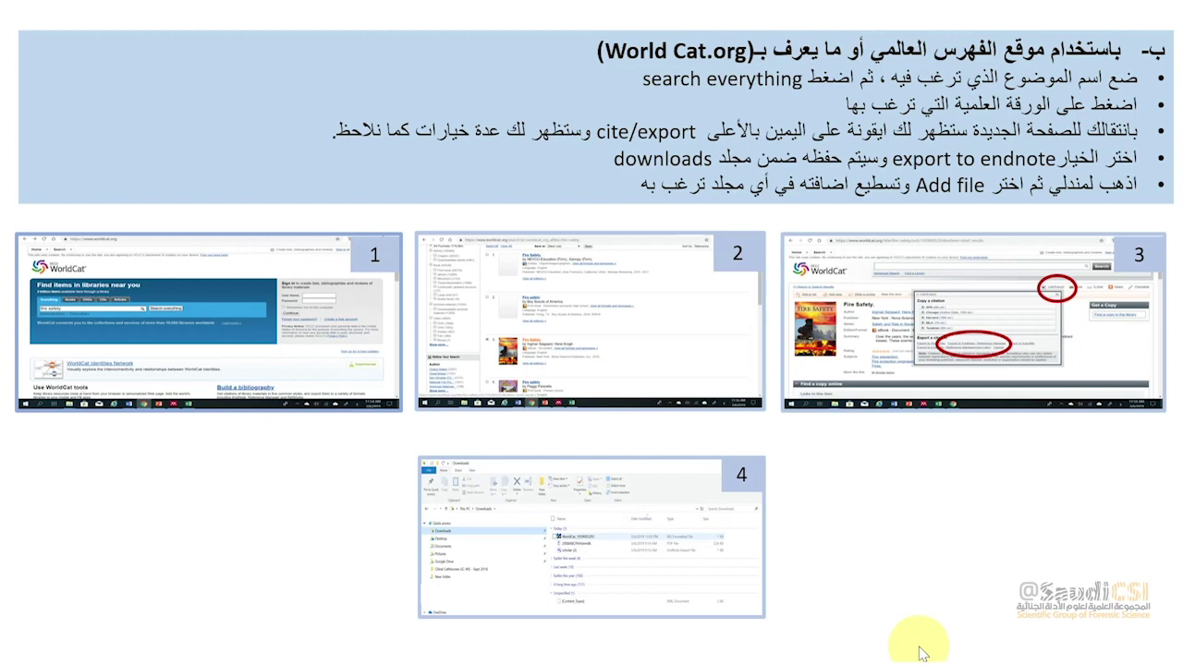
key("Right")
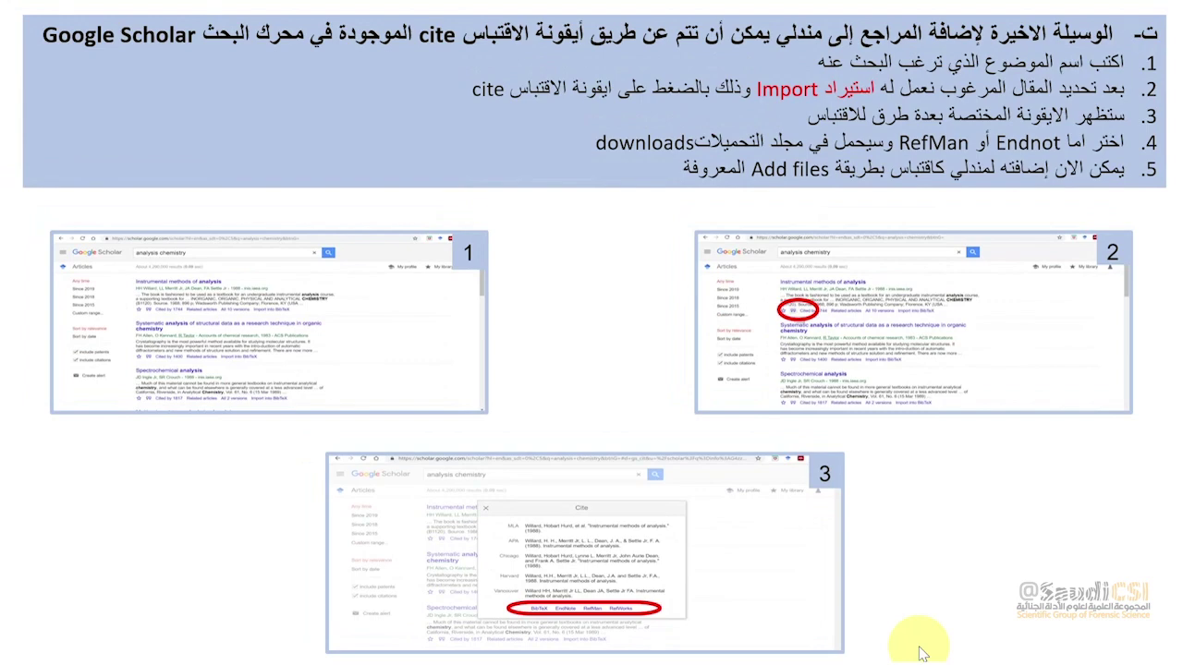
key("Right")
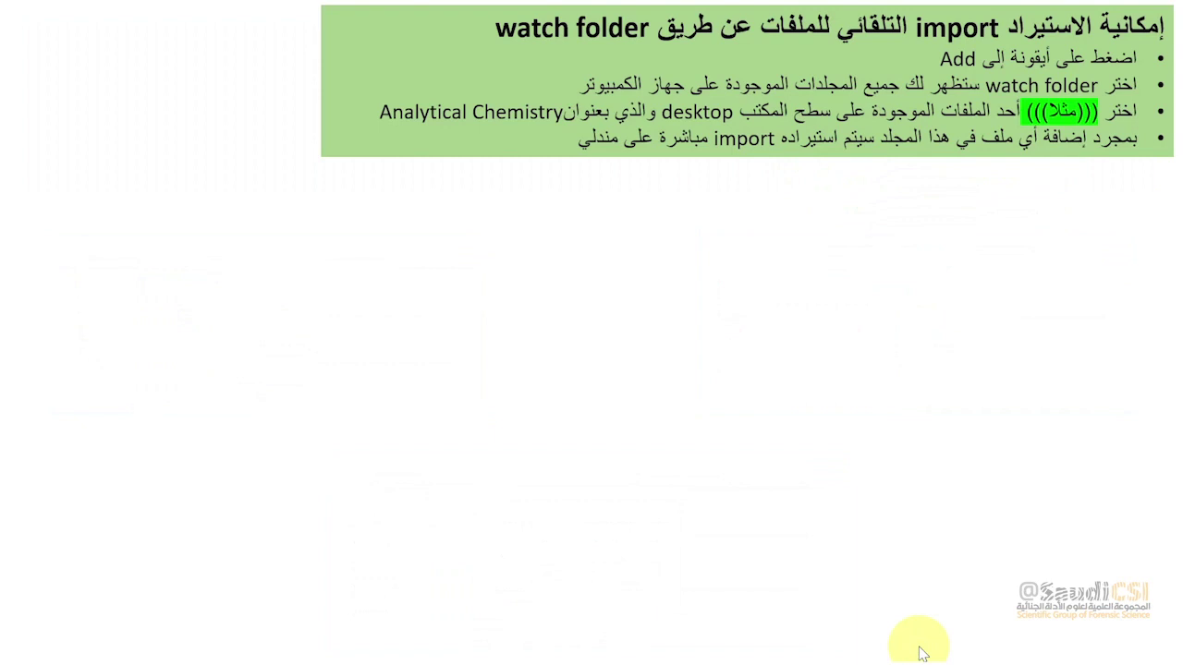
key("Right")
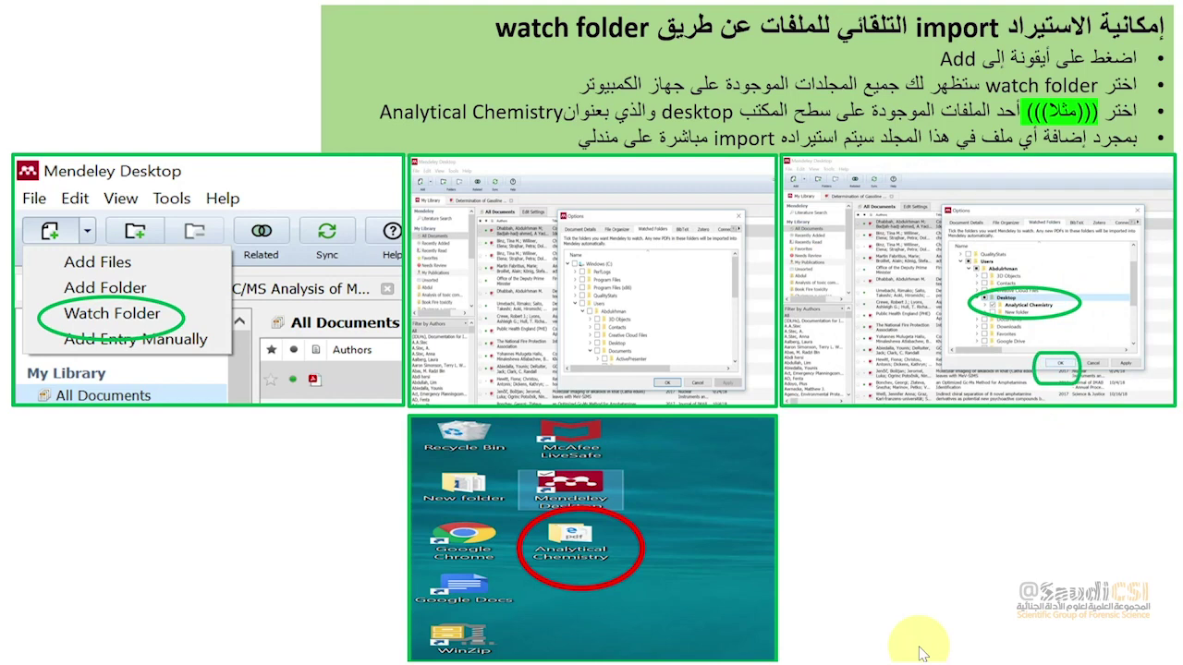
key("Right")
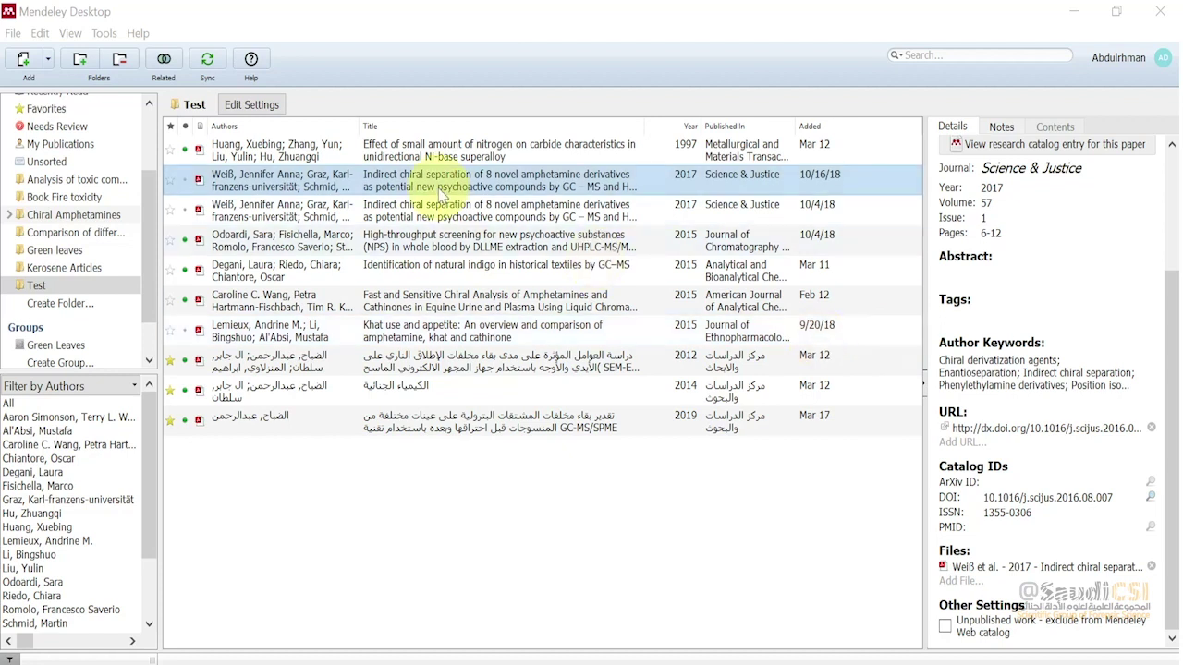
Check the MS Word plugin option in Mendeley Desktop, and switch to Word to examine the Mendeley citation styles and export options
left_click(104, 34)
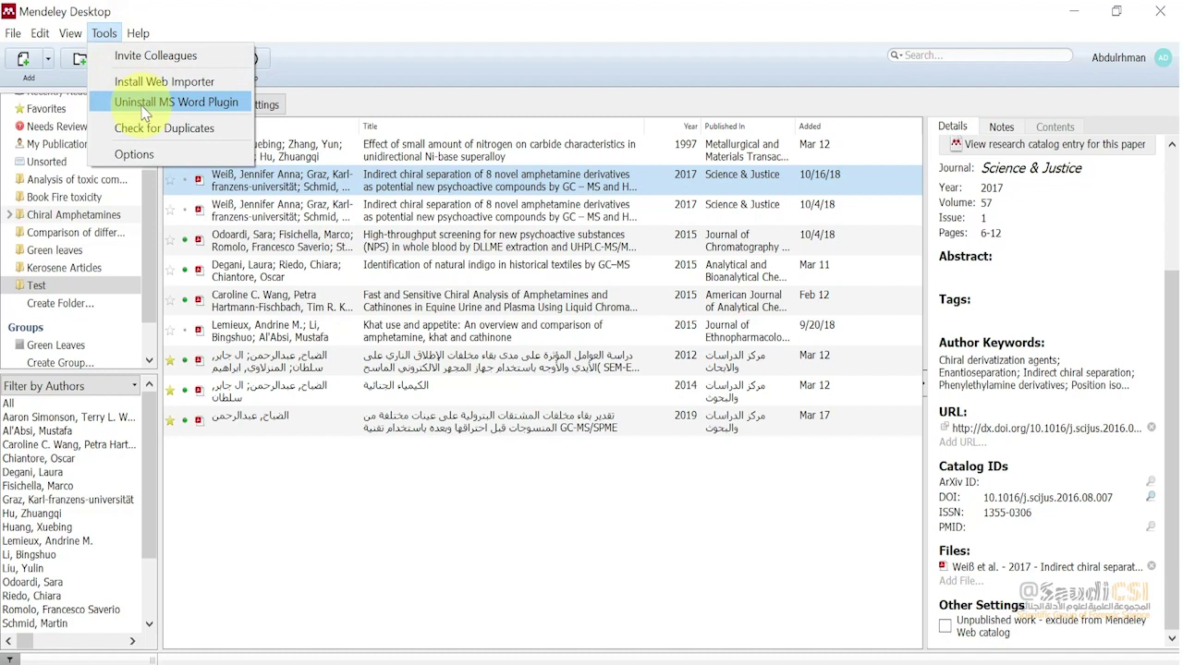
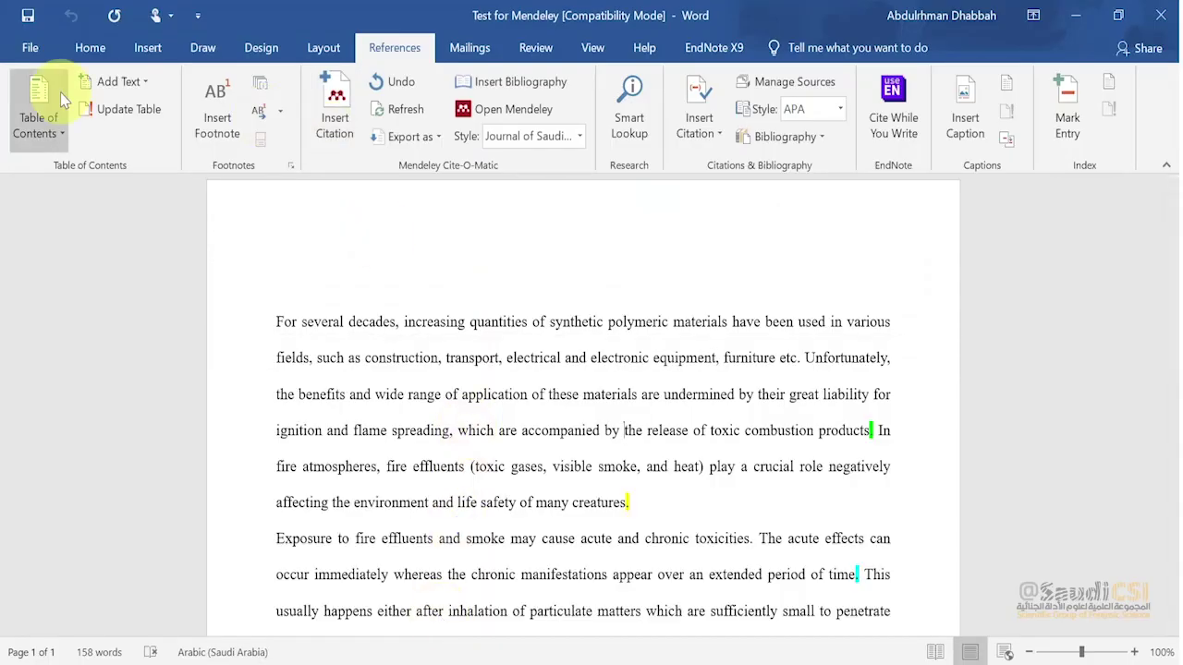
left_click(30, 50)
left_click(34, 39)
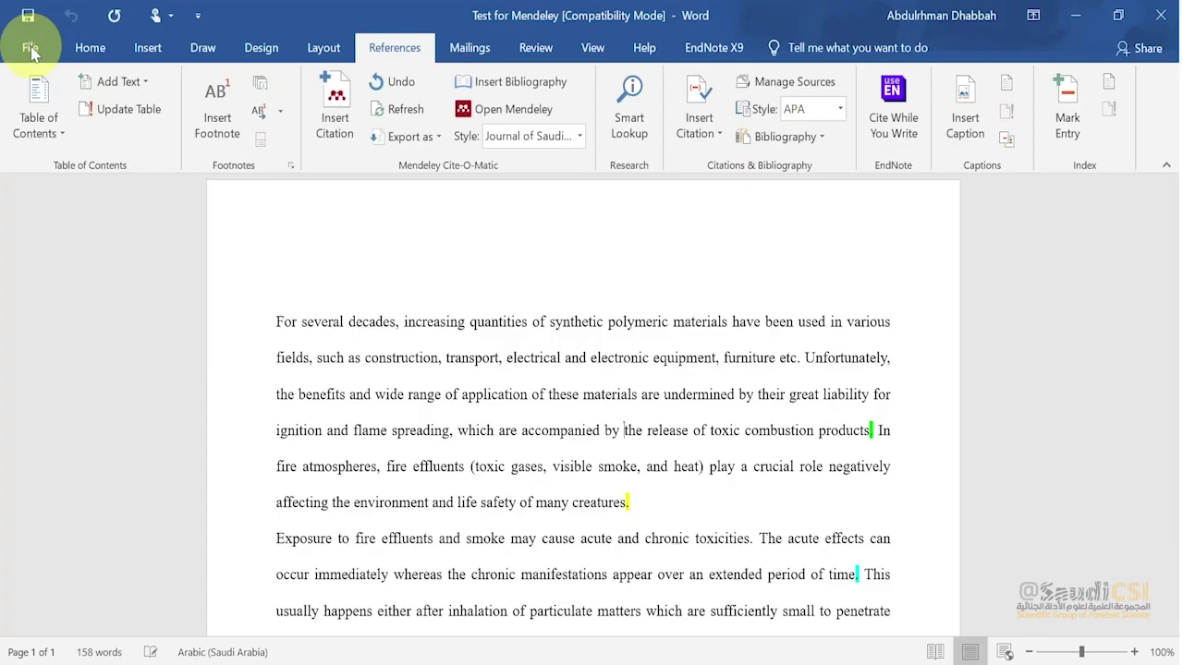
left_click(92, 48)
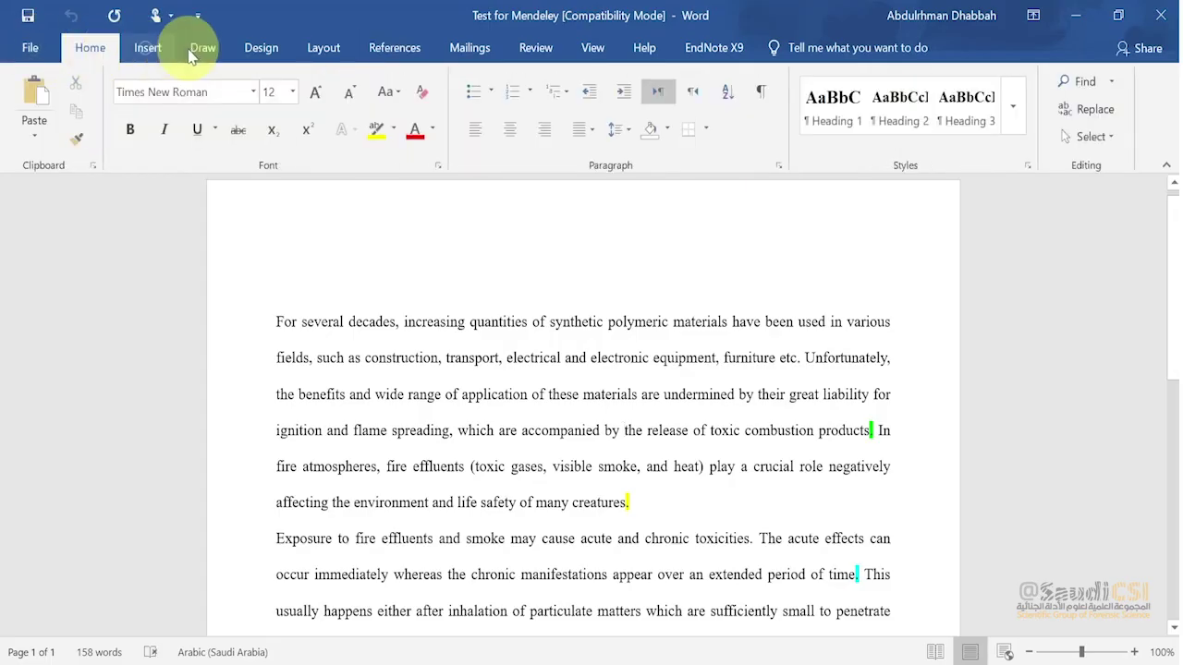
scroll(205, 54, "down", 1)
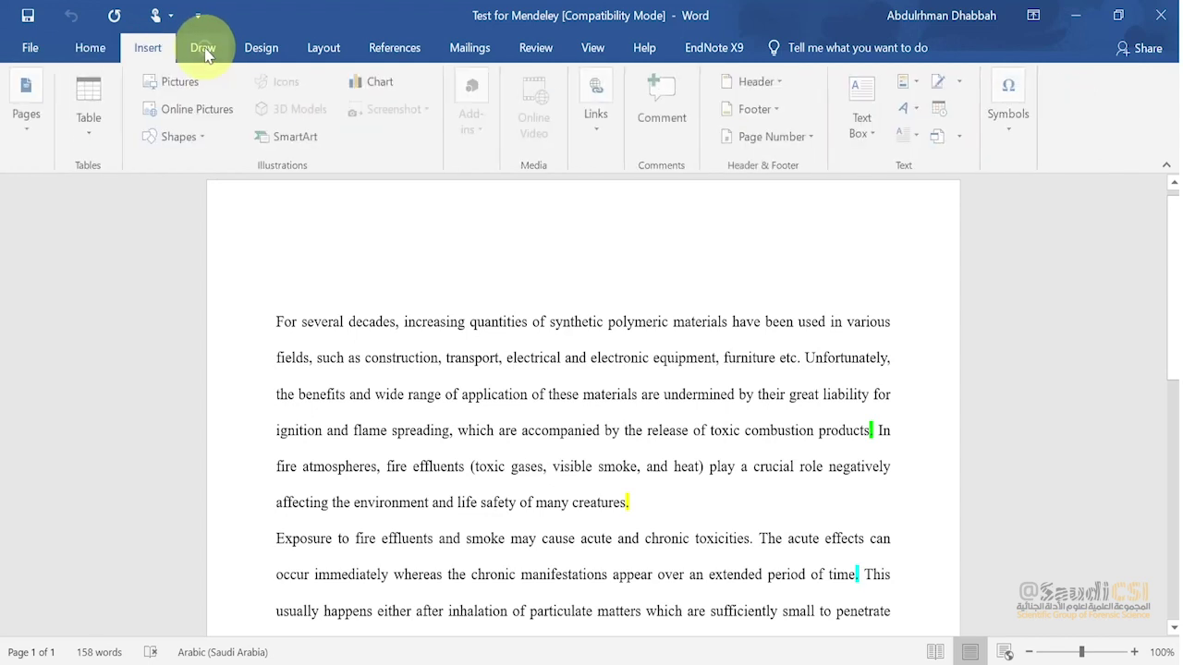
scroll(206, 53, "down", 1)
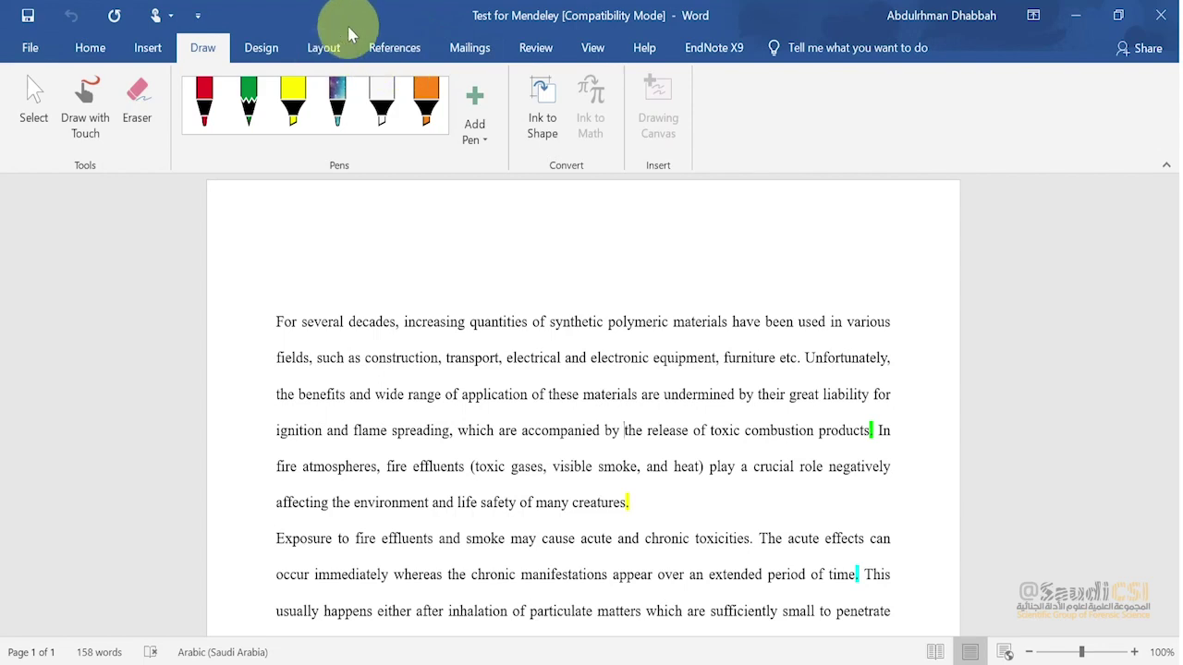
left_click(392, 54)
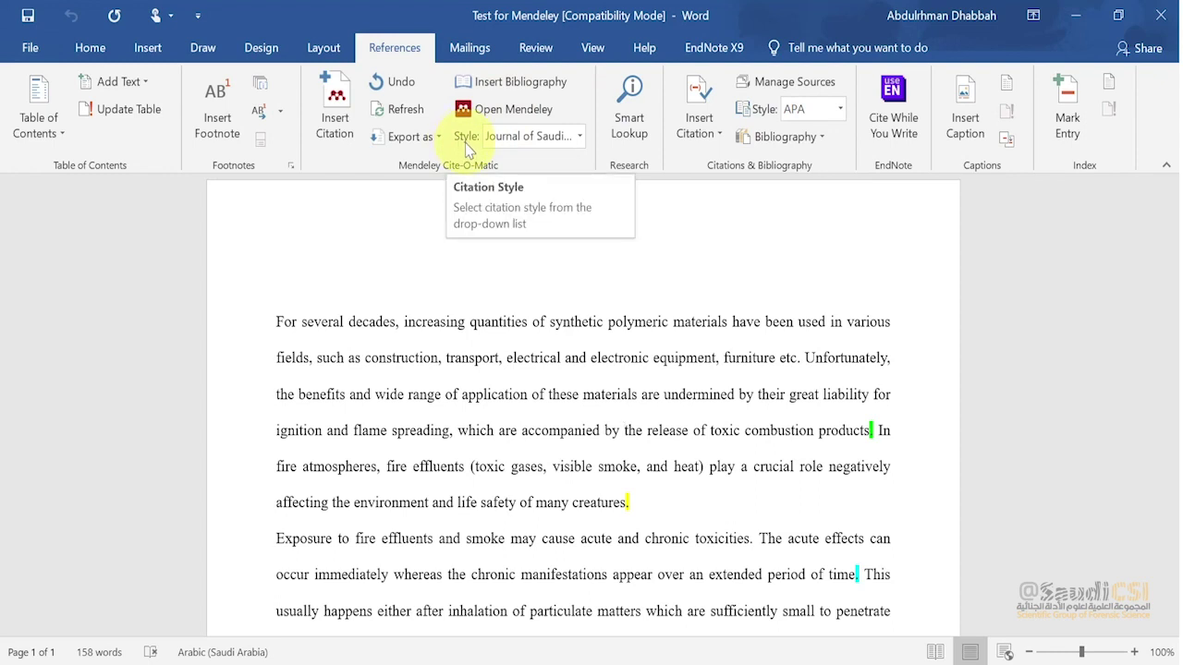
left_click(581, 137)
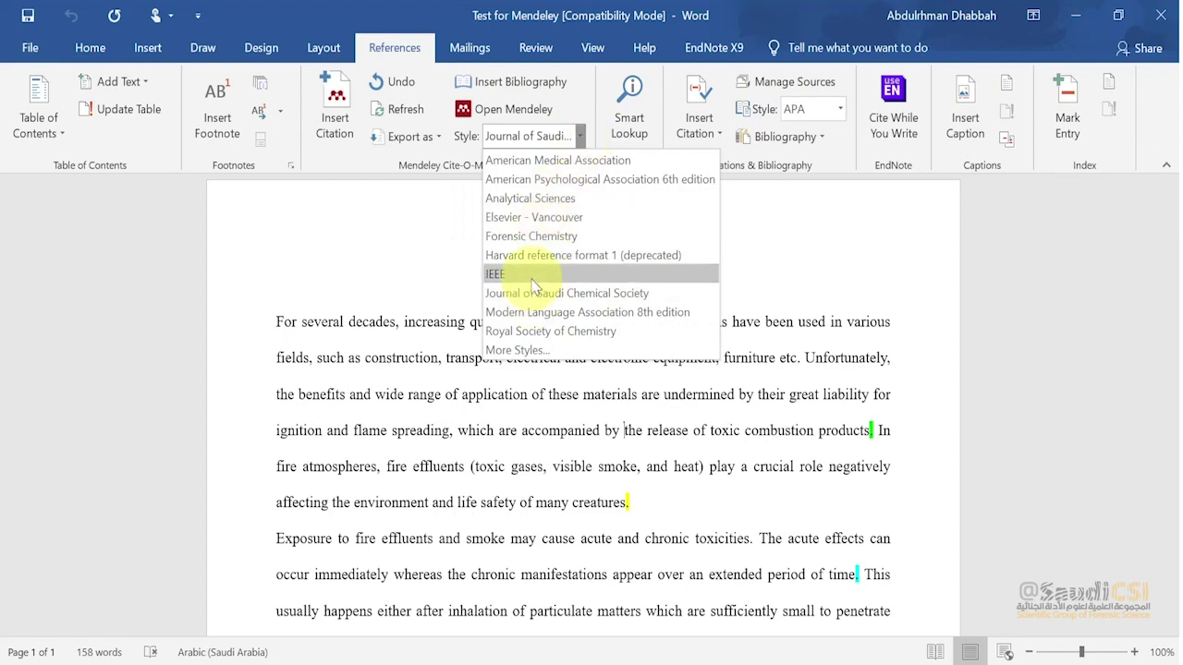
left_click(437, 153)
left_click(438, 154)
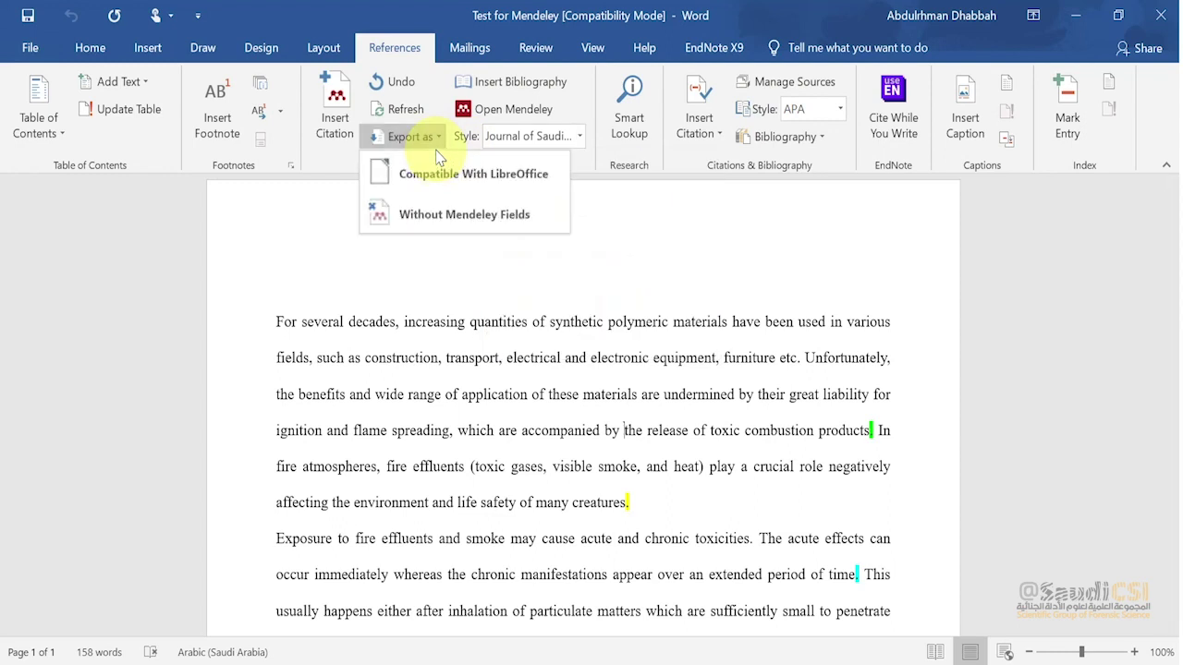
left_click(636, 206)
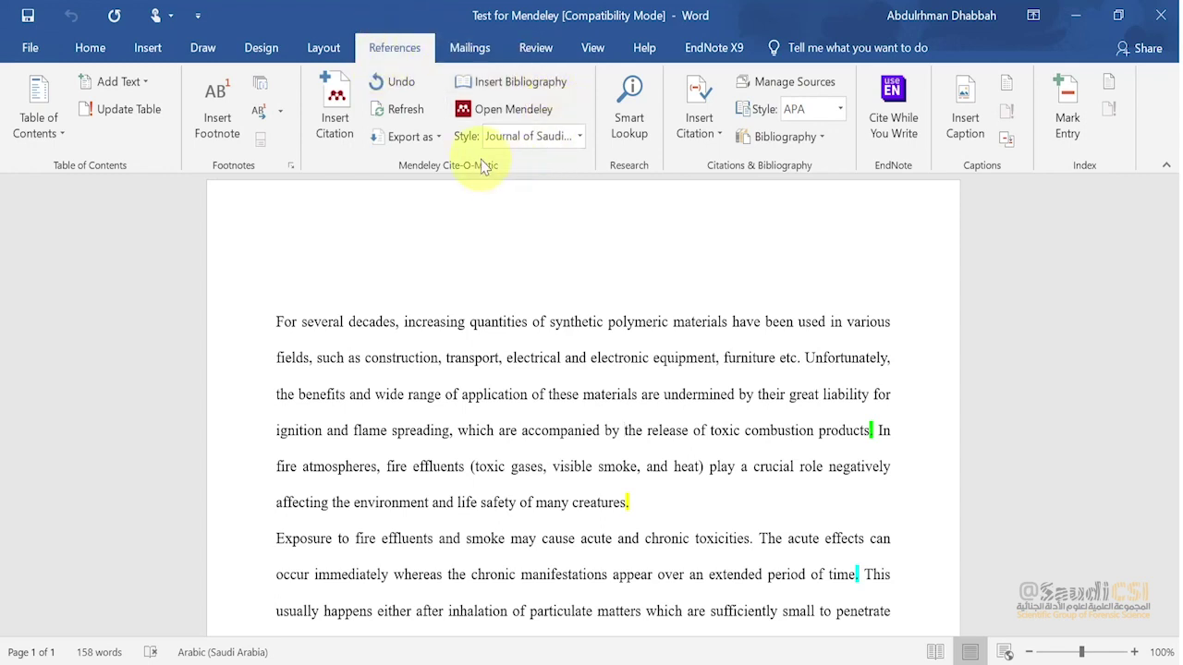
left_click(525, 348)
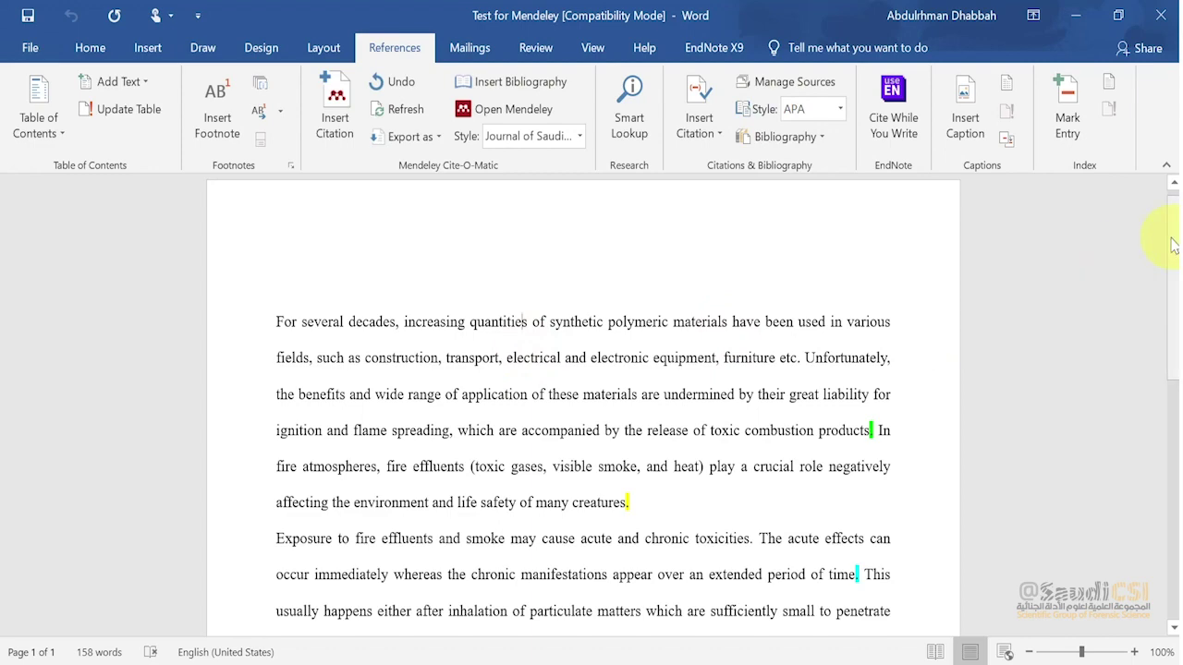
Start inserting a Mendeley citation before the green-highlighted period after "toxic combustion products"
left_click_drag(1172, 244, 1165, 268)
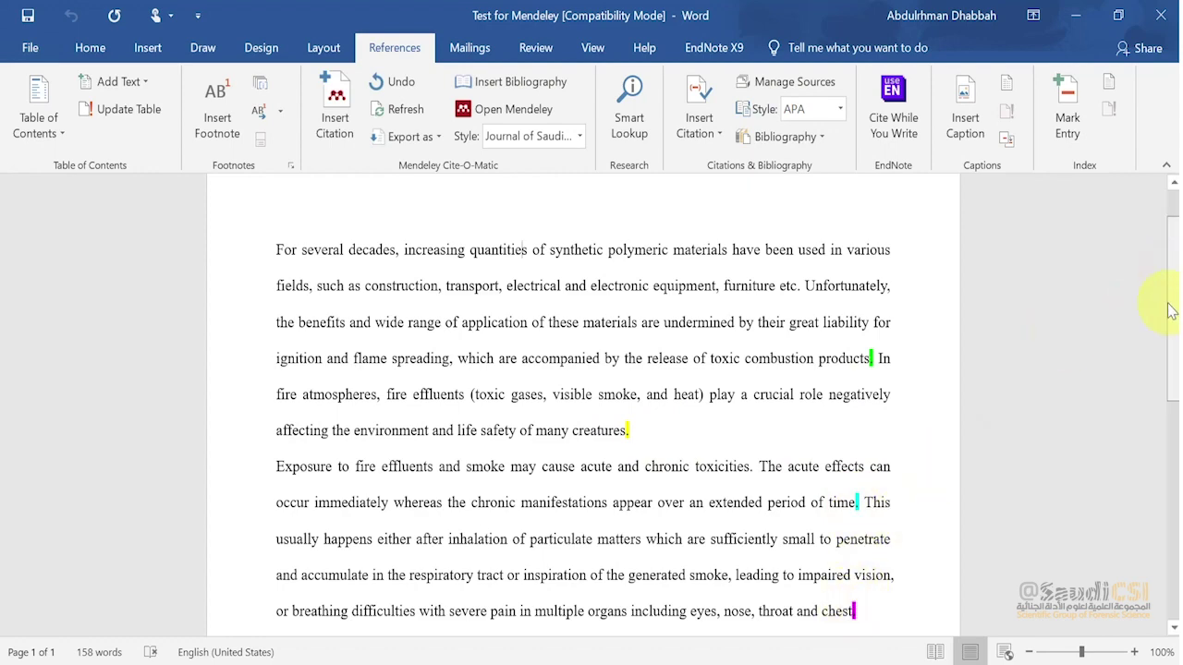
left_click_drag(1172, 310, 1165, 238)
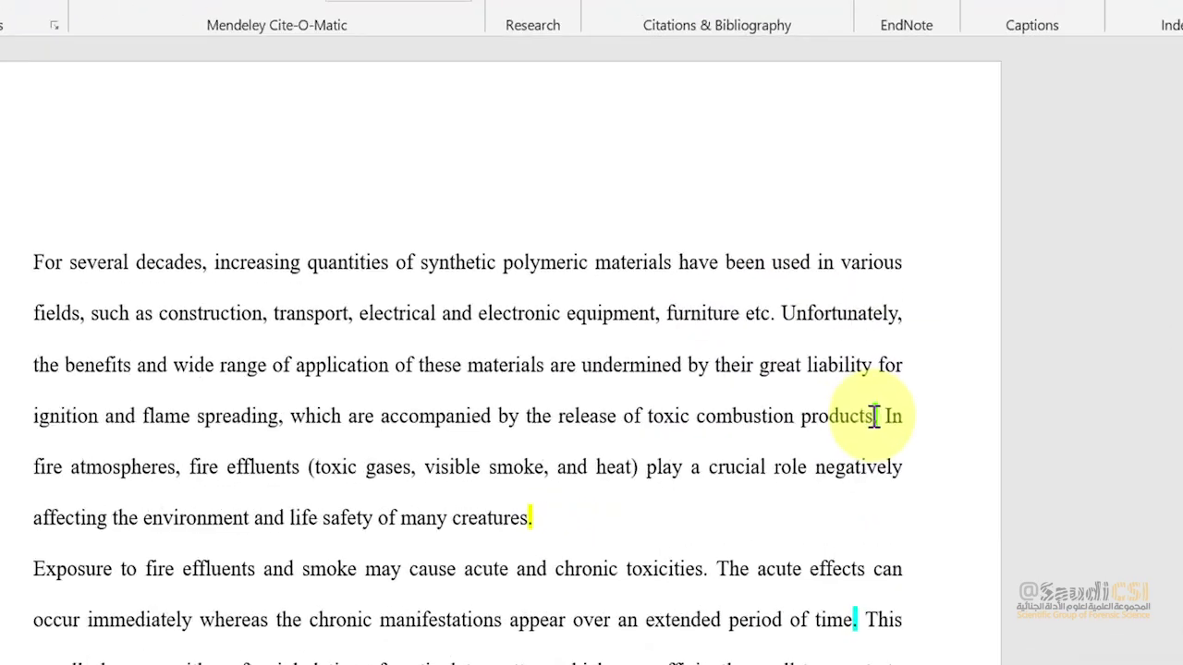
left_click_drag(875, 416, 870, 416)
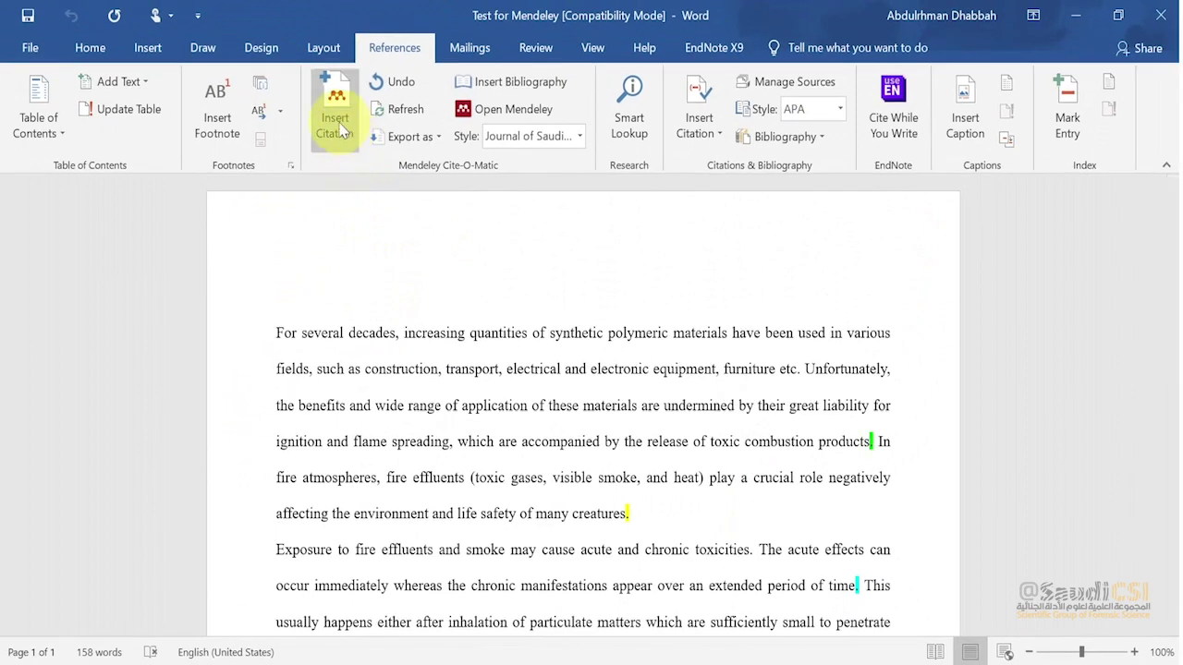
left_click(340, 128)
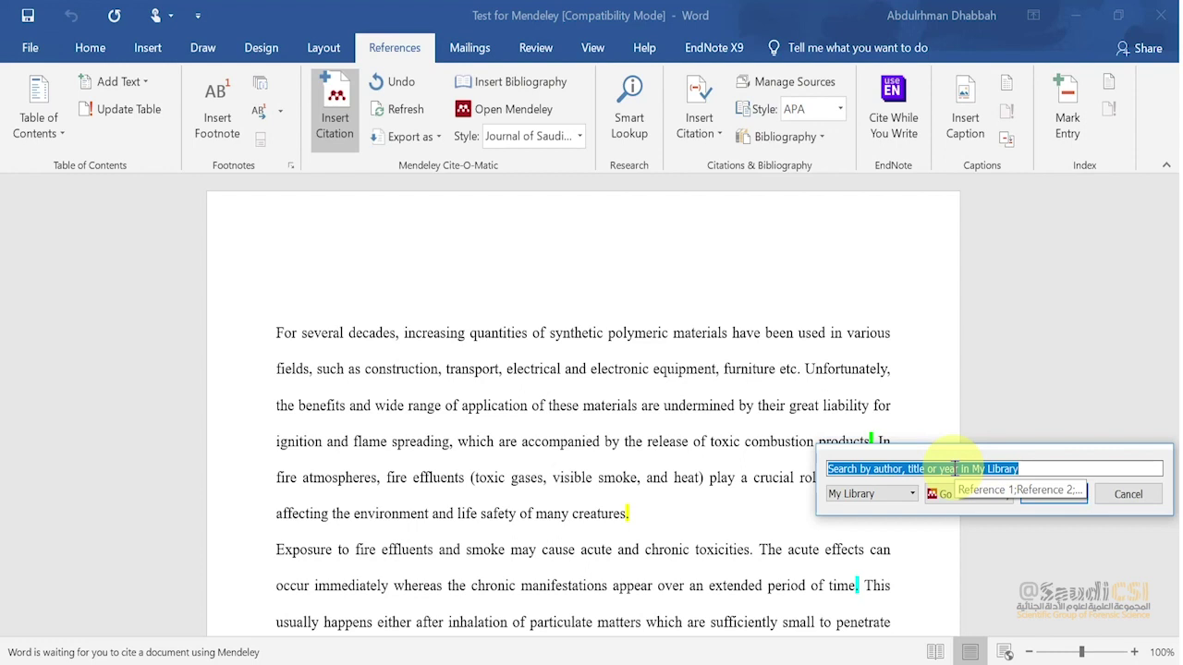
Search My Library by the fire toxicity editor's surname, look through the matching references and clear the search
type("ste")
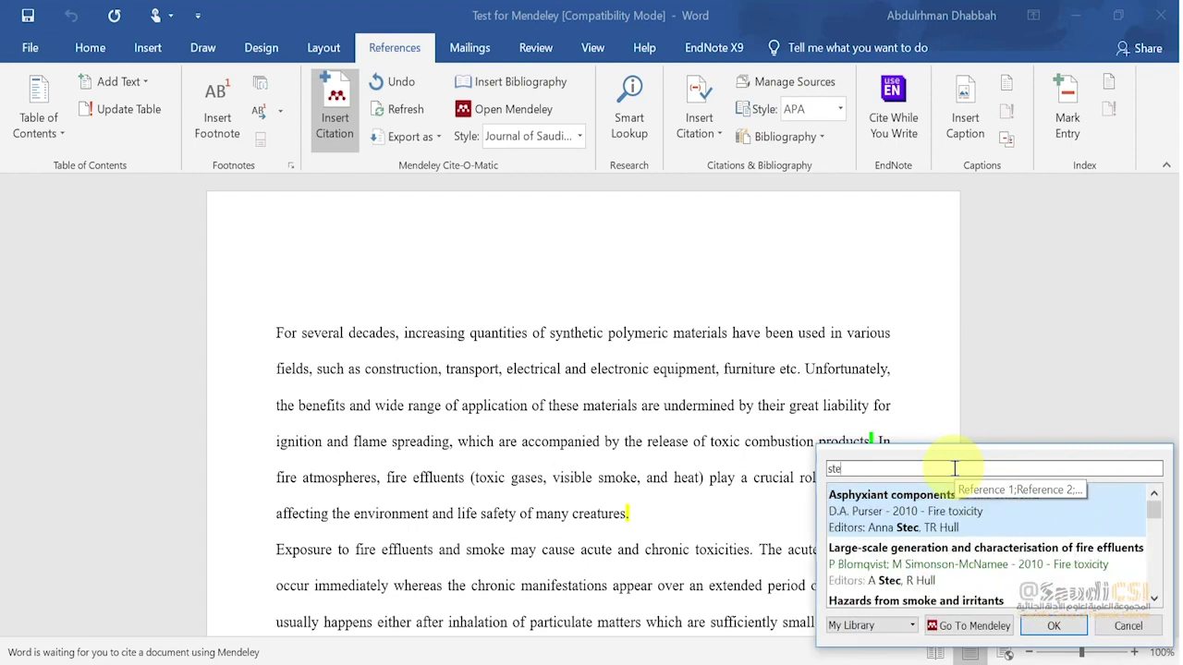
type("c")
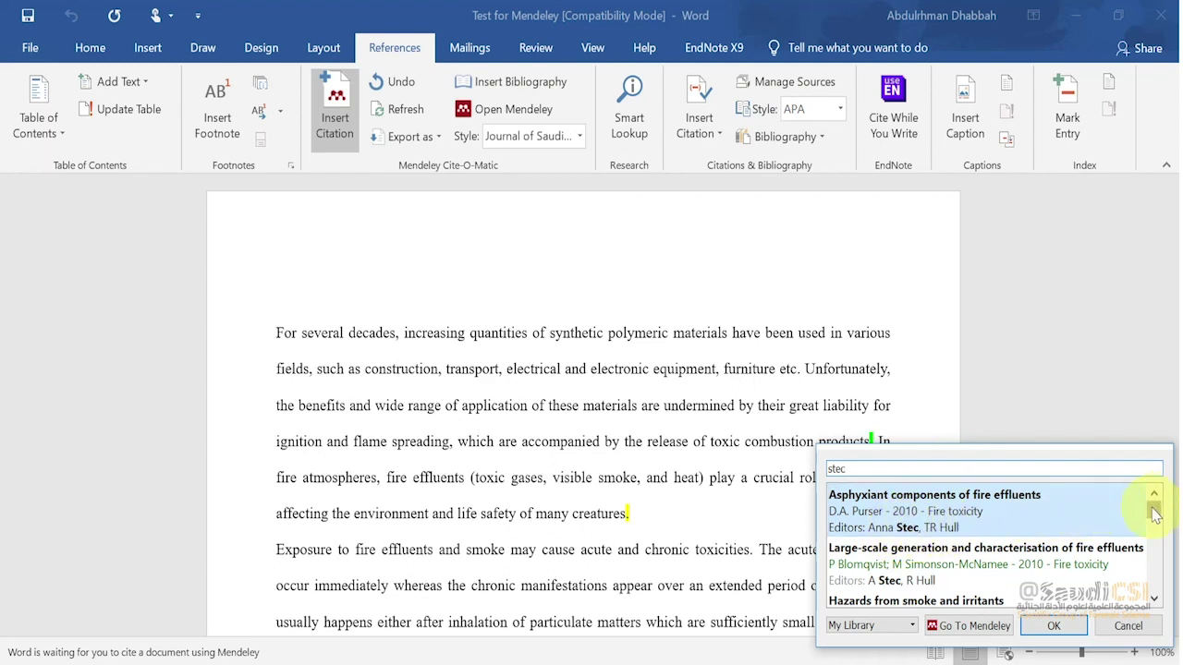
mouse_move(1154, 514)
left_mouse_down()
mouse_move(1157, 529)
mouse_move(1155, 496)
left_mouse_up()
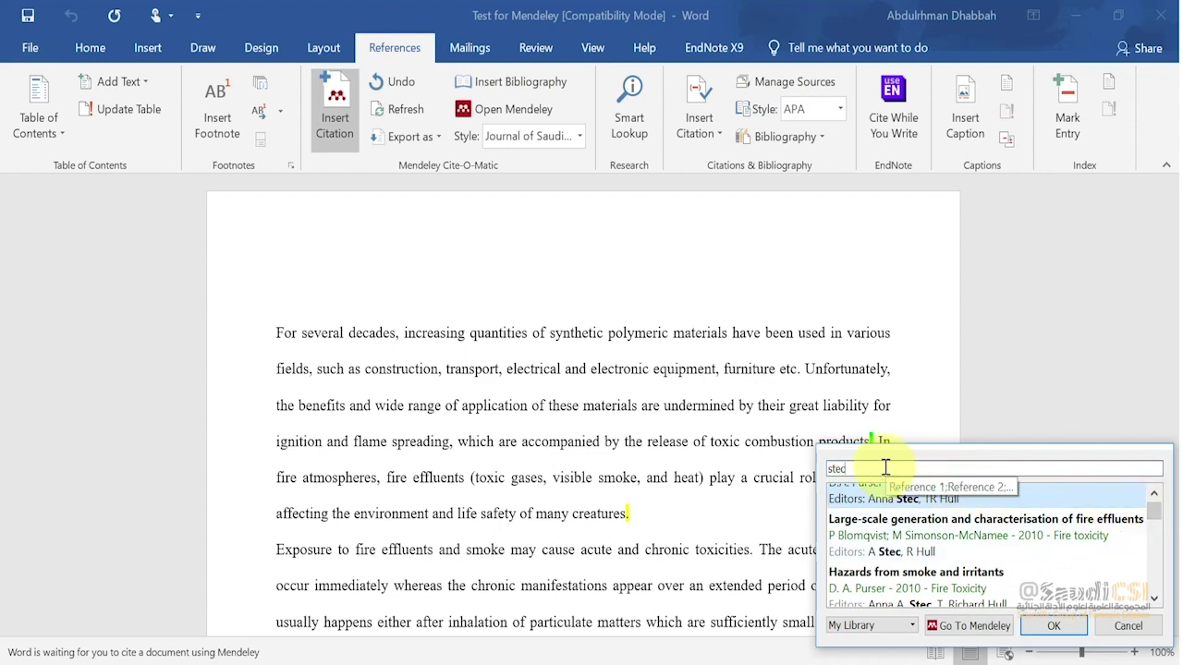
key("BackSpace")
key("BackSpace")
key("BackSpace")
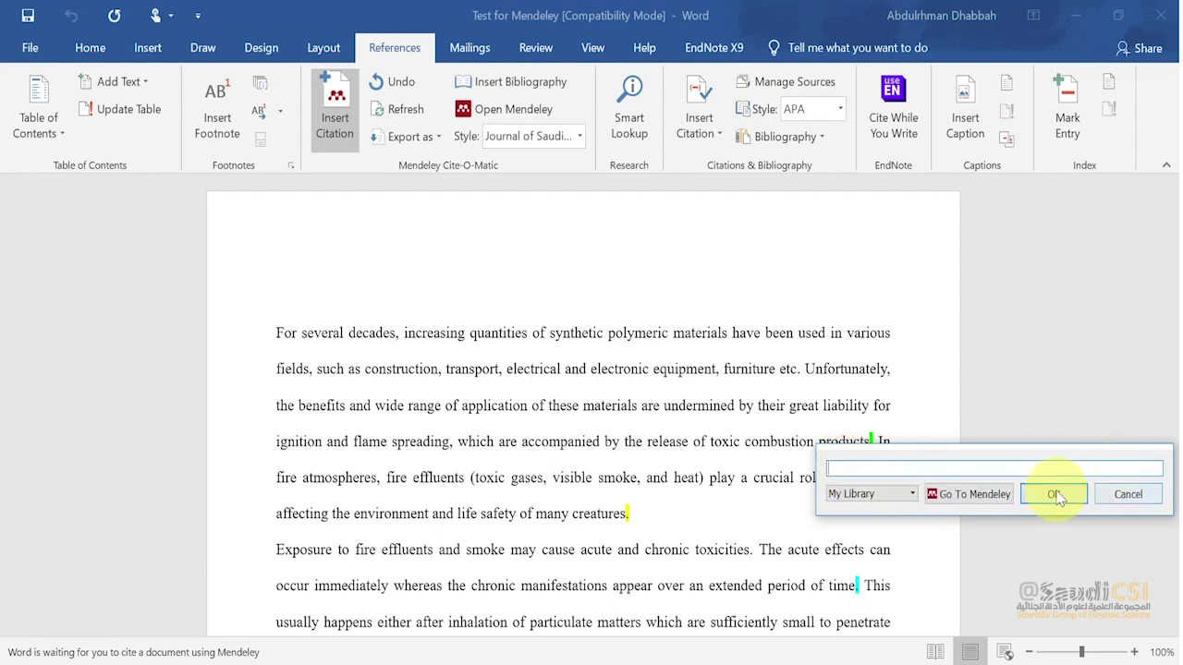
Go to Mendeley from the citation dialog and cite the 2015 paper "High-throughput screening for new psychoactive substances (NPS)" from the Test folder
left_click(949, 497)
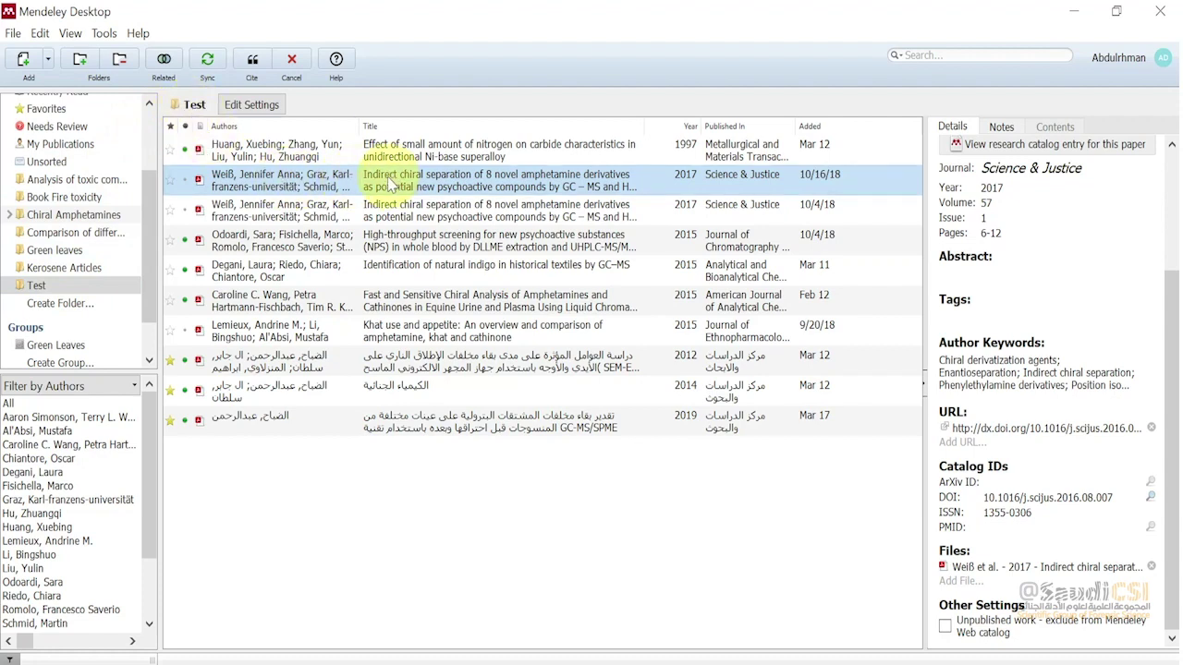
left_click(401, 218)
left_click(406, 250)
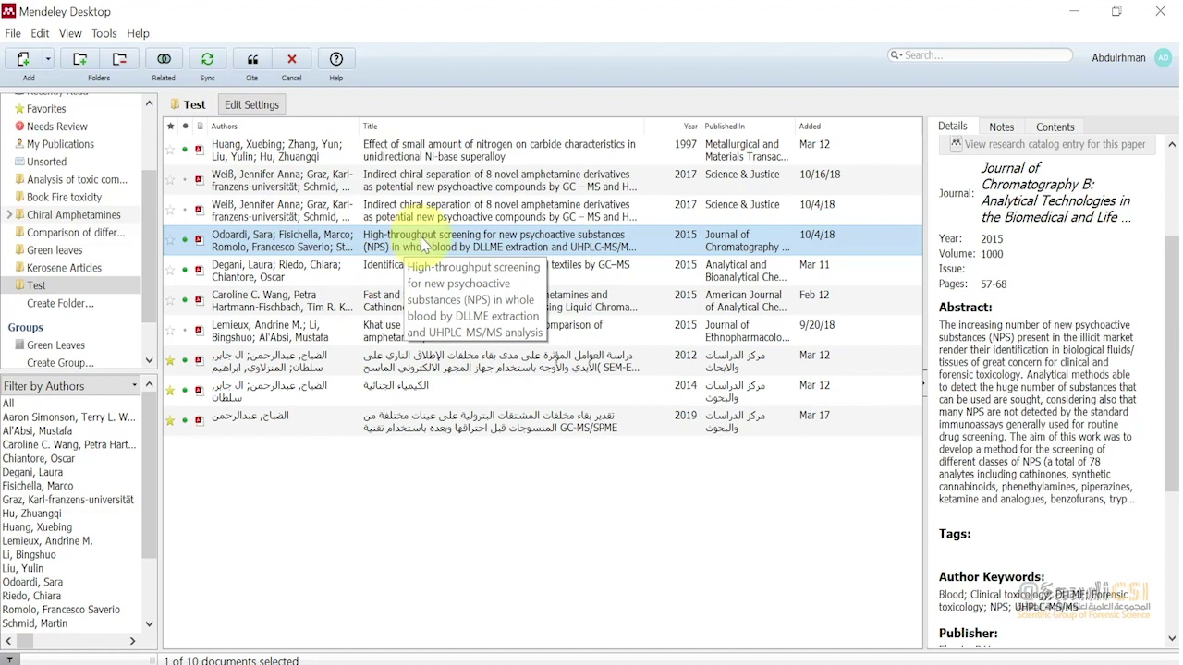
left_click(252, 63)
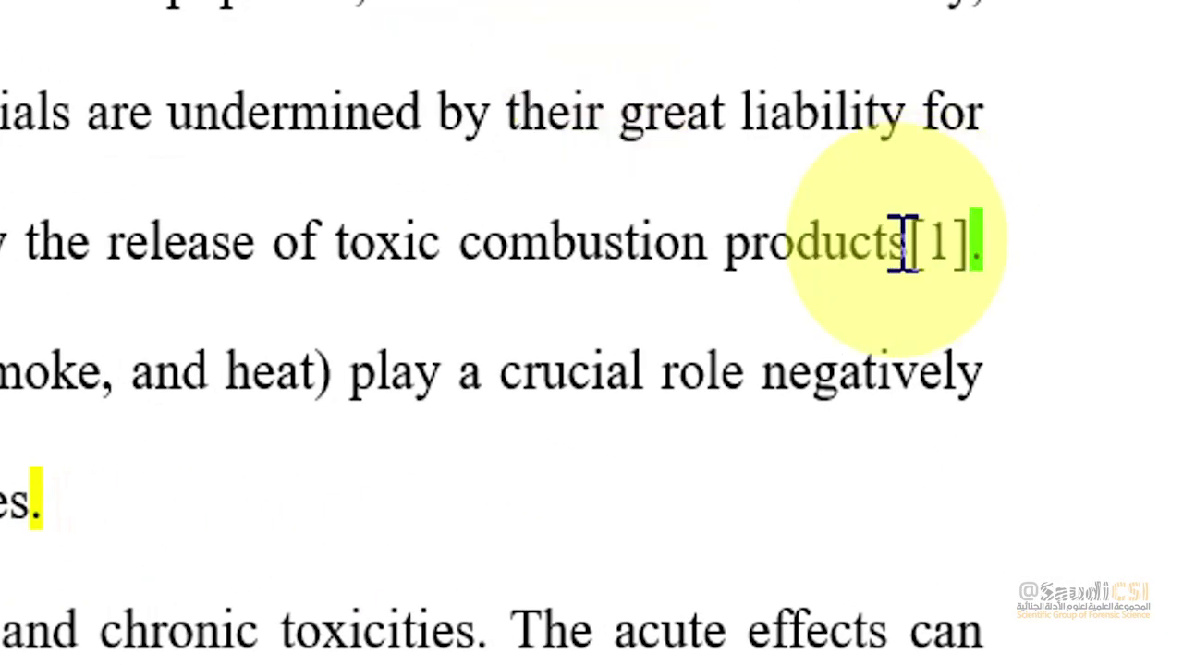
left_click_drag(930, 240, 998, 225)
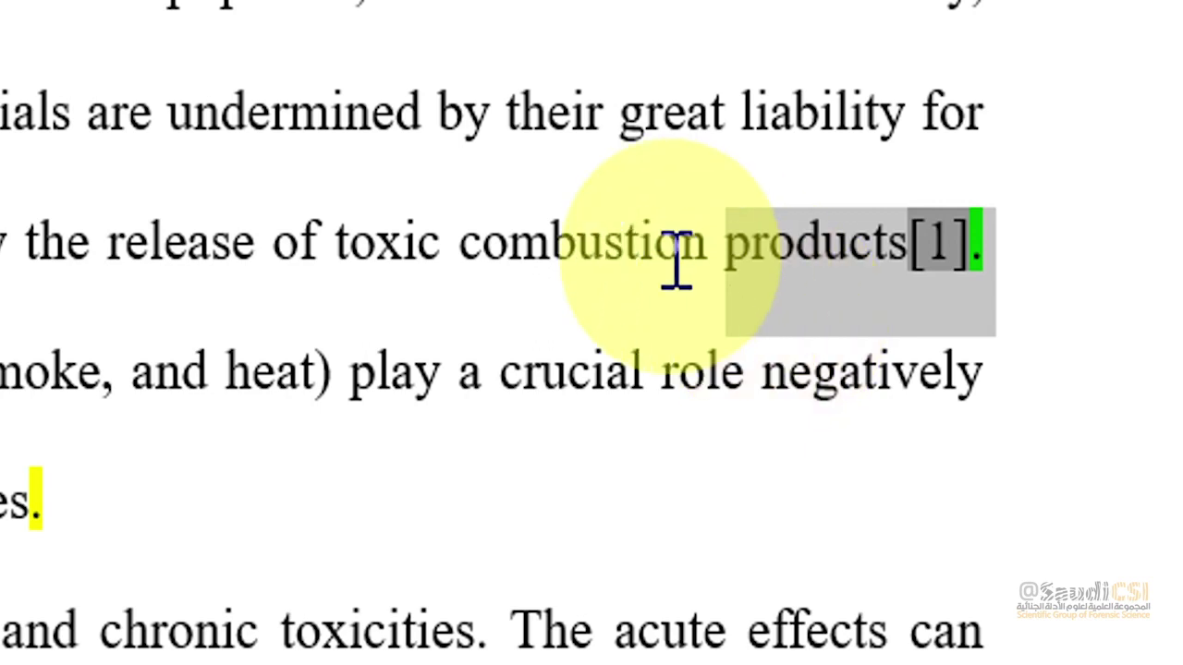
left_click(765, 251)
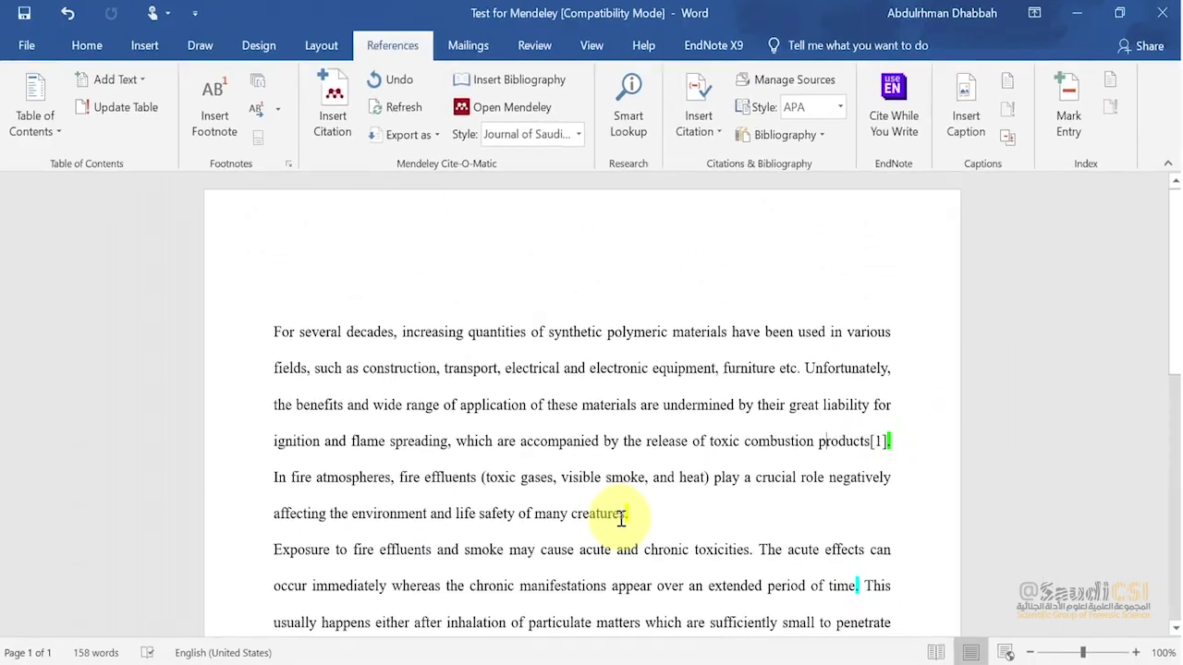
Insert a citation of "Large-scale generation and characterisation of fire effluents" before the yellow-highlighted period after "many creatures", searching My Library by editor surname
left_click(627, 517)
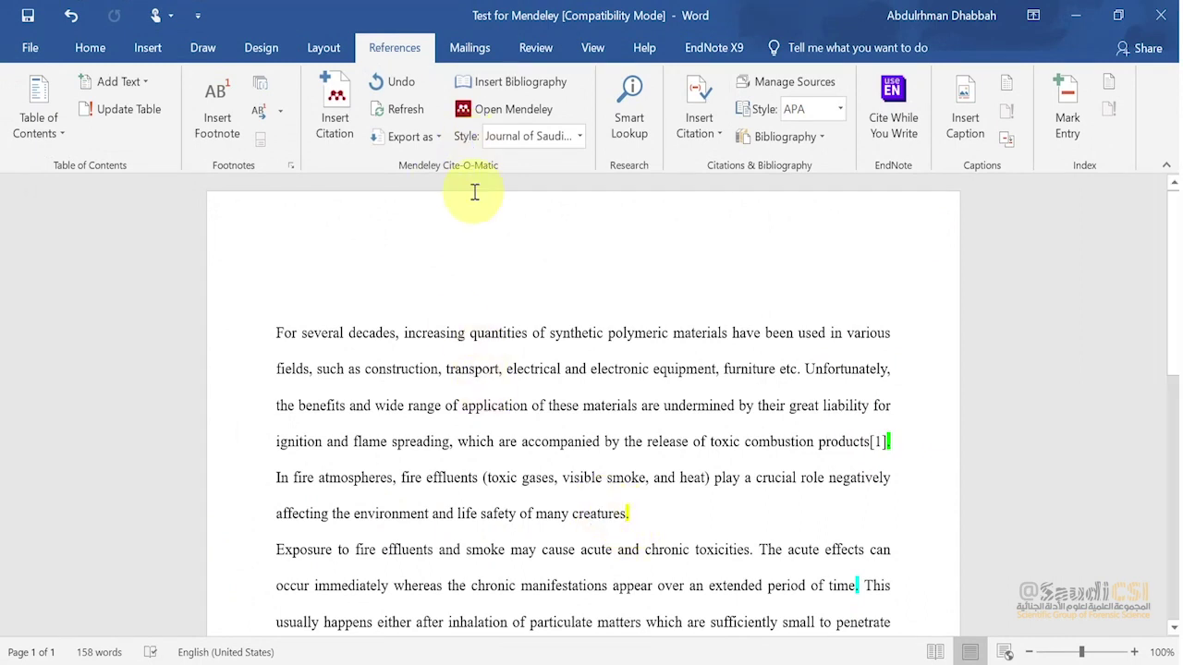
left_click(337, 110)
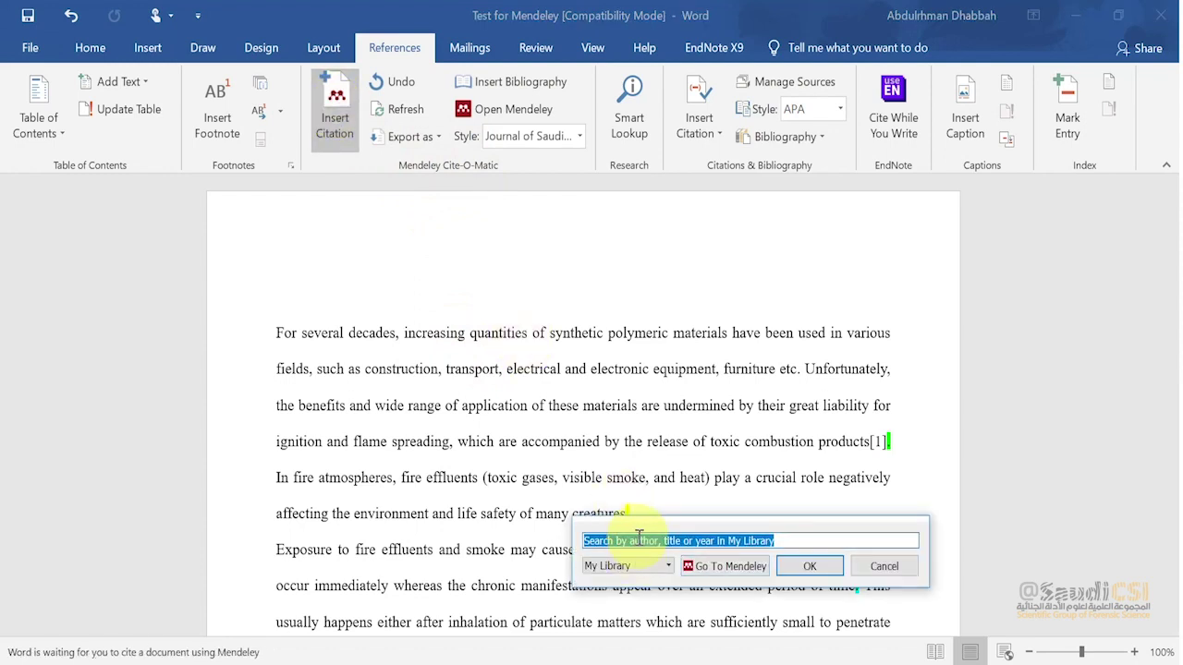
type("s")
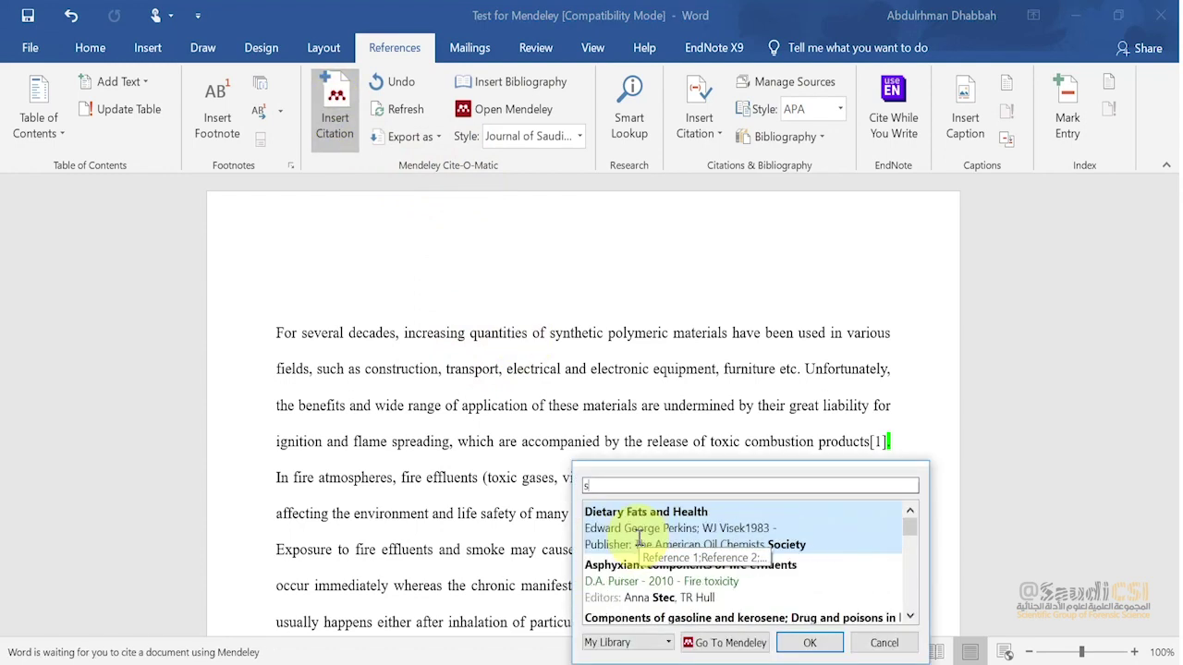
type("tec")
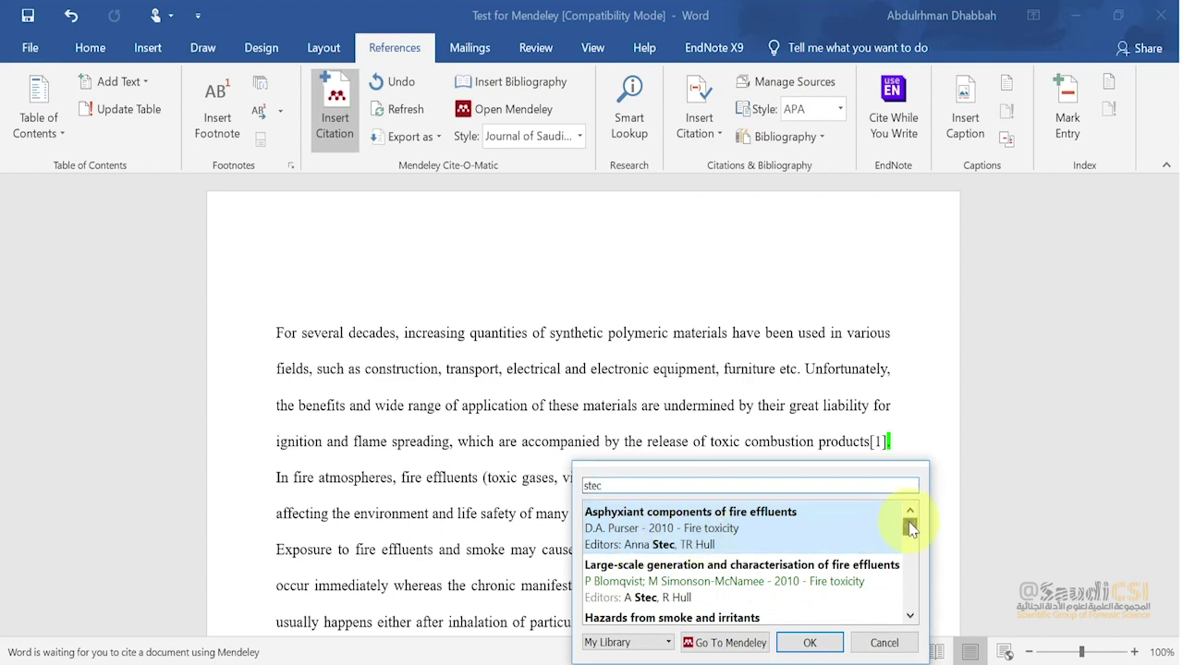
scroll(911, 527, "down", 1)
scroll(911, 527, "up", 1)
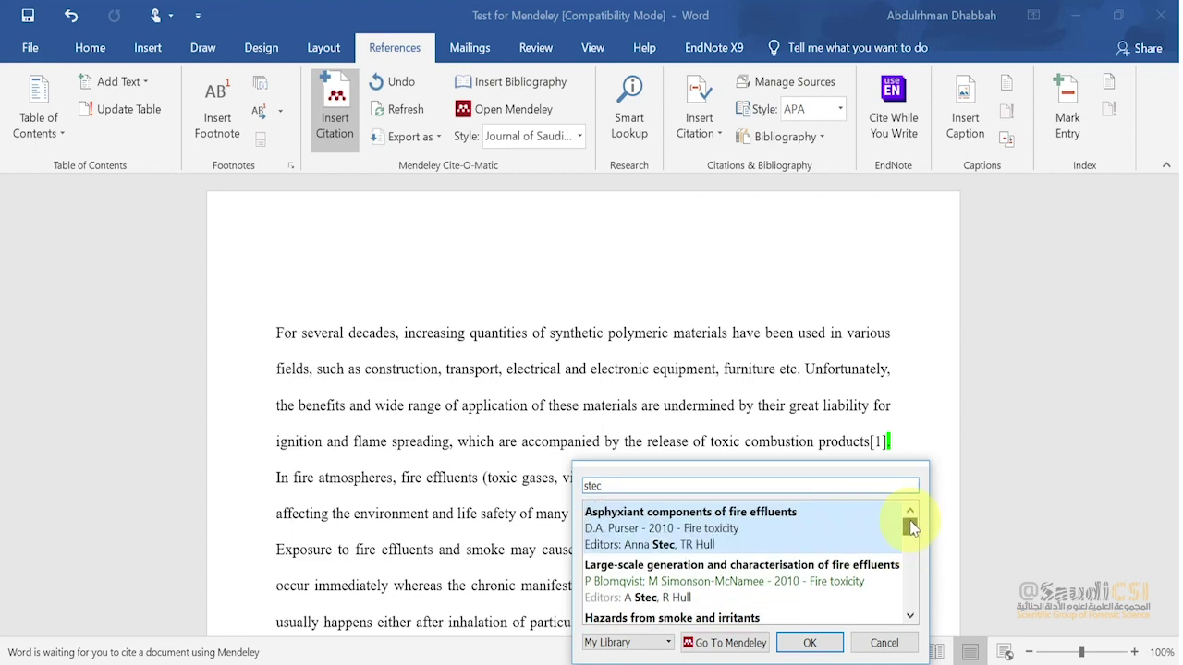
left_click(763, 568)
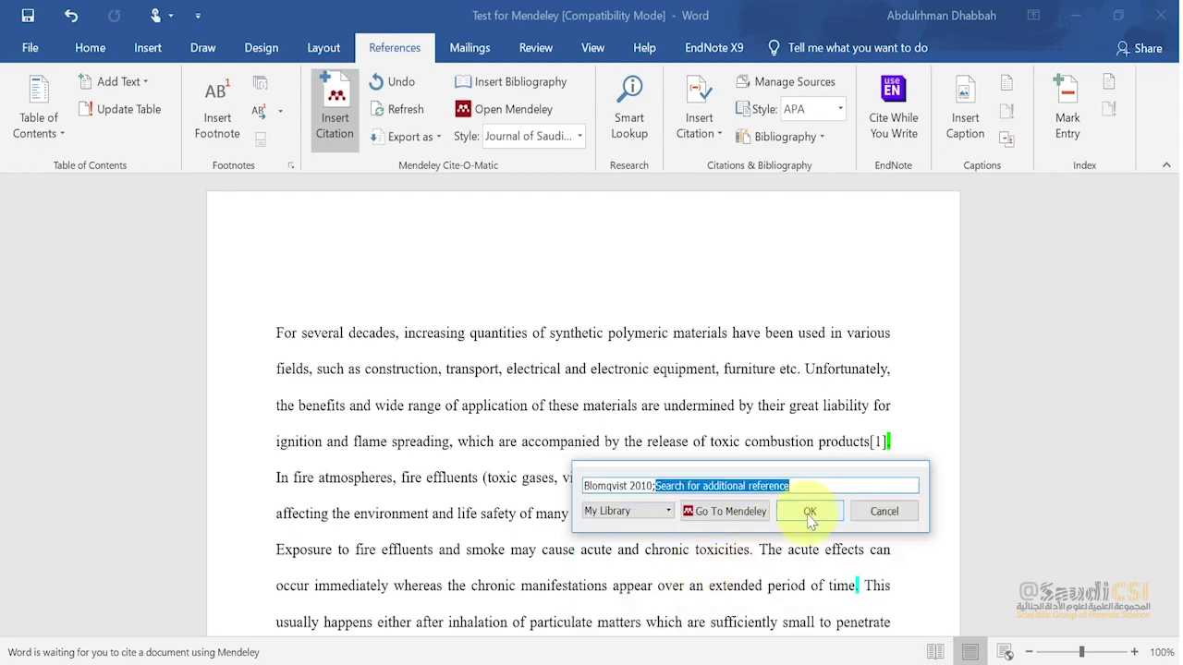
left_click(810, 519)
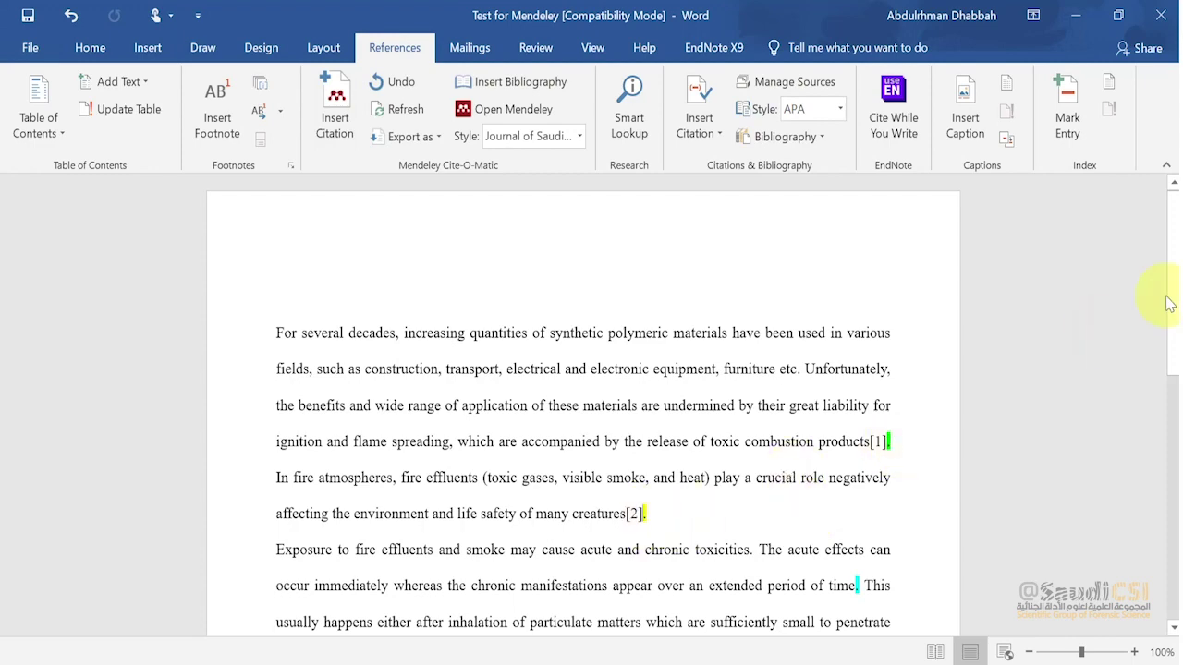
Cite "Effect of small amount of nitrogen on carbide characteristics in unidirectional Ni-base superalloy" from Mendeley before the turquoise-highlighted period after "extended period of time"
scroll(1169, 315, "down", 1)
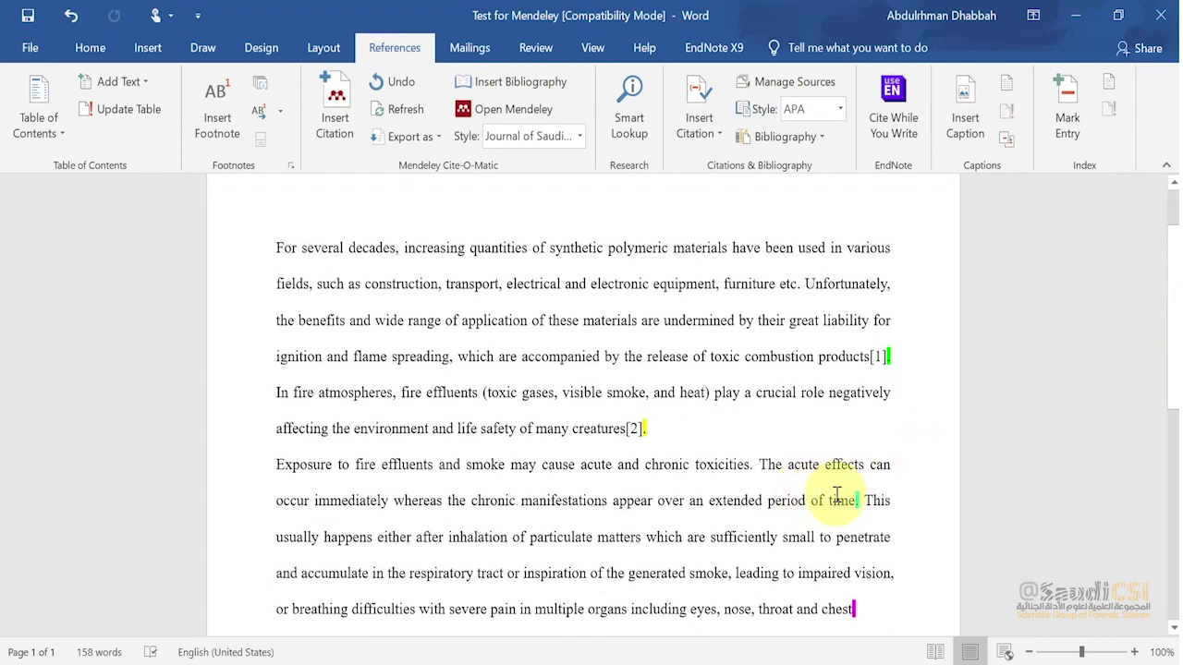
left_click(857, 501)
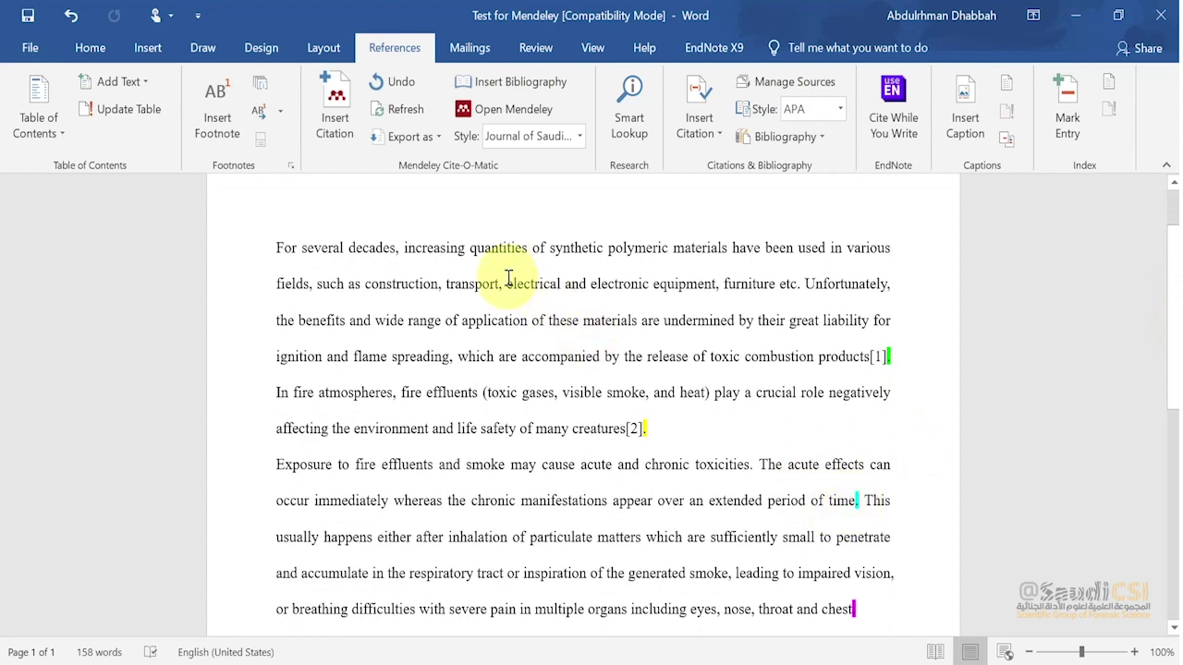
left_click(332, 119)
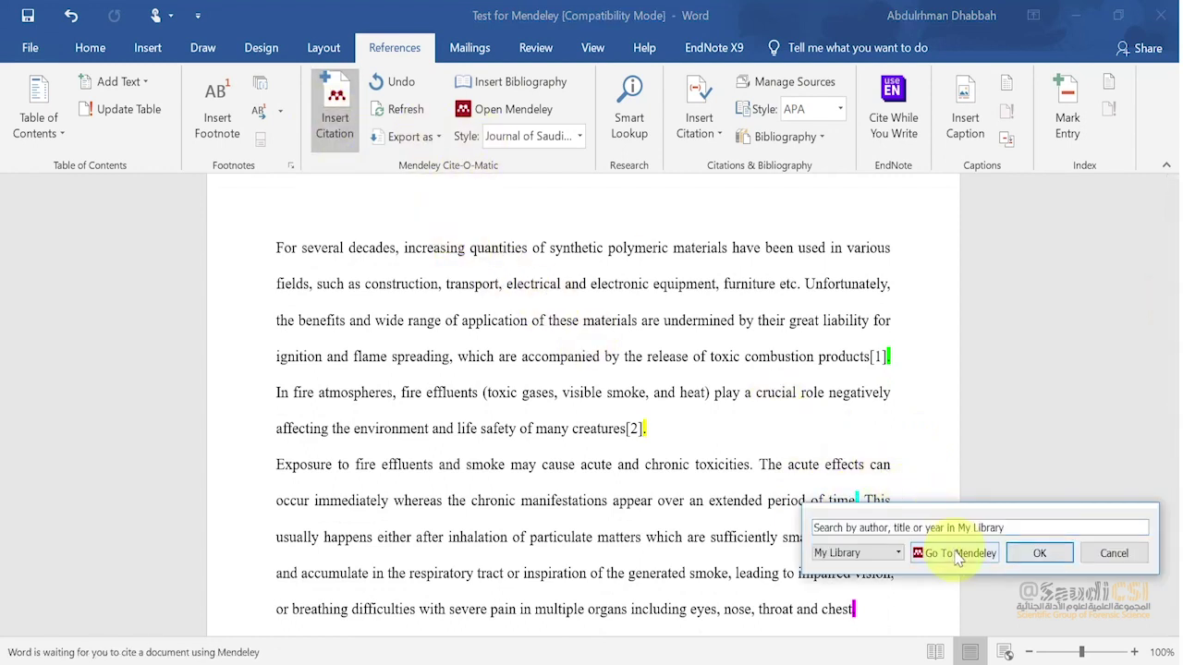
left_click(955, 552)
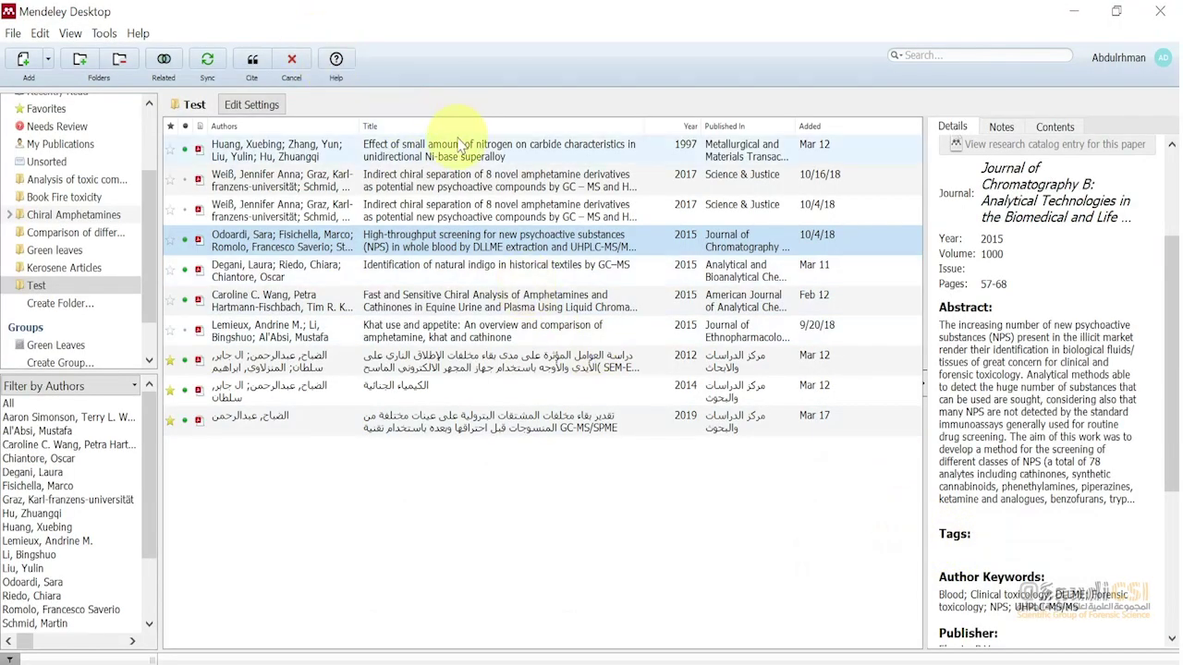
left_click(458, 147)
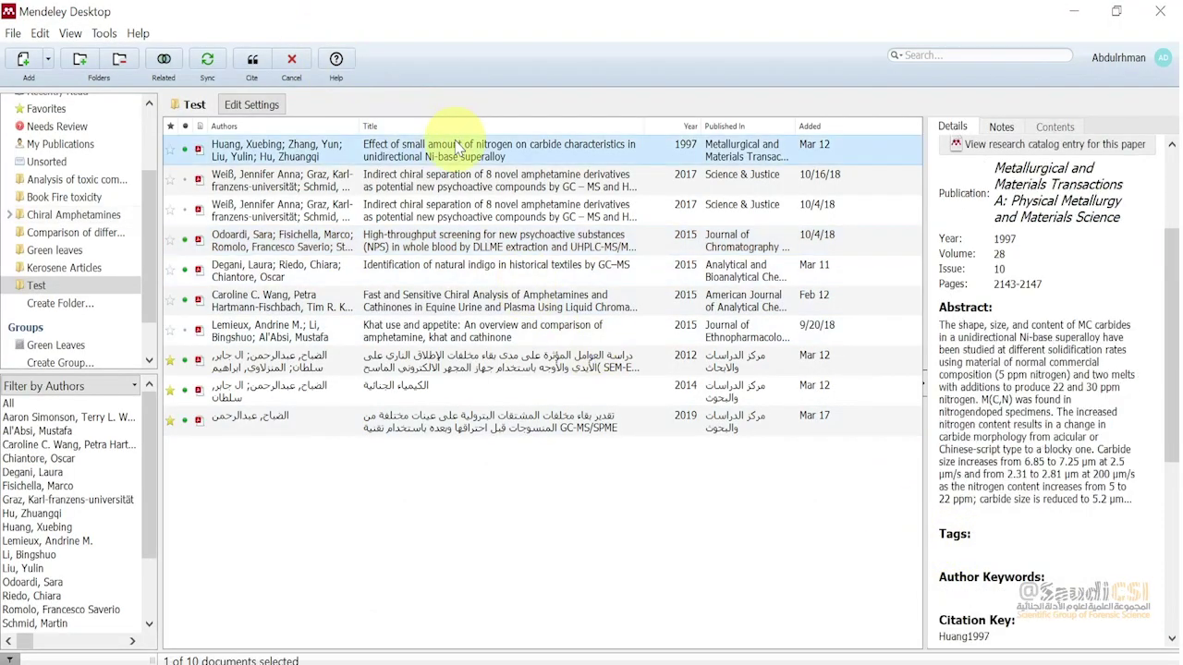
left_click(253, 65)
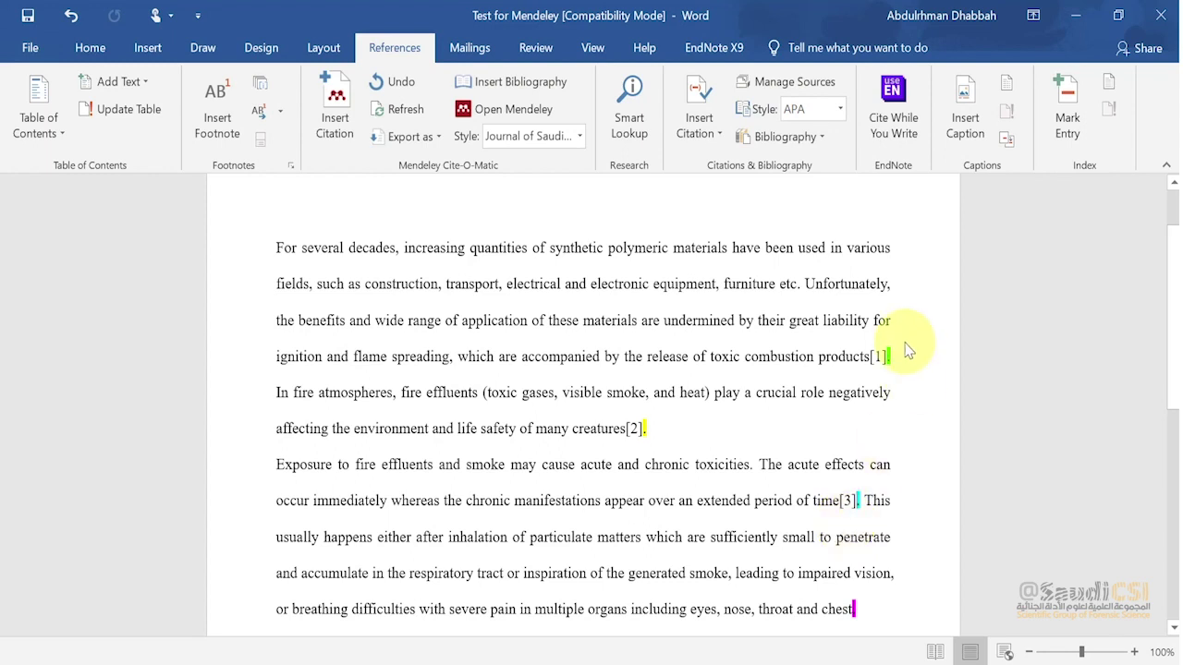
Highlight citation [1] after "toxic combustion products" in bright green and citation [2] after "many creatures" in yellow
left_click_drag(888, 354, 871, 357)
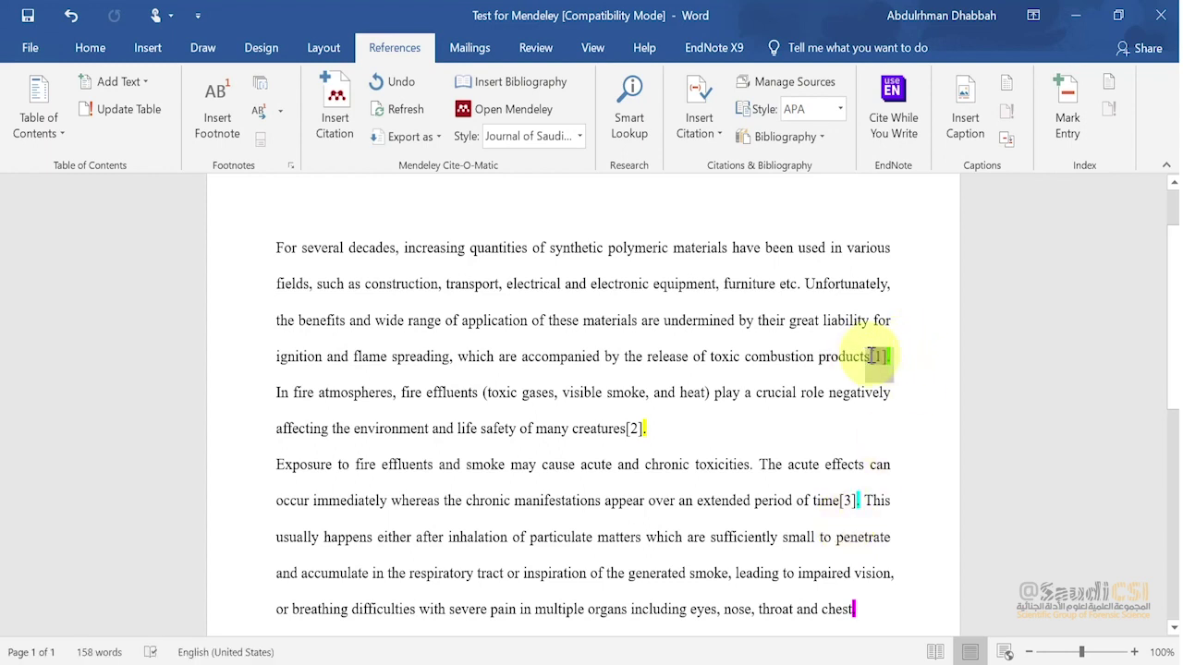
left_click(91, 50)
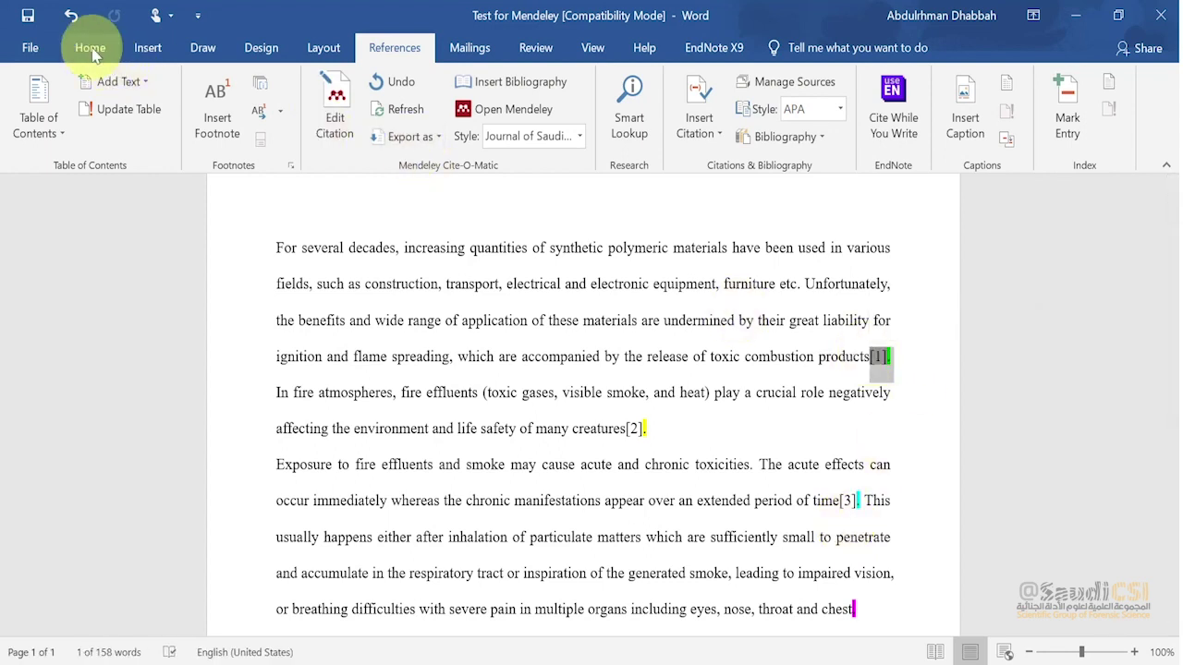
left_click(394, 129)
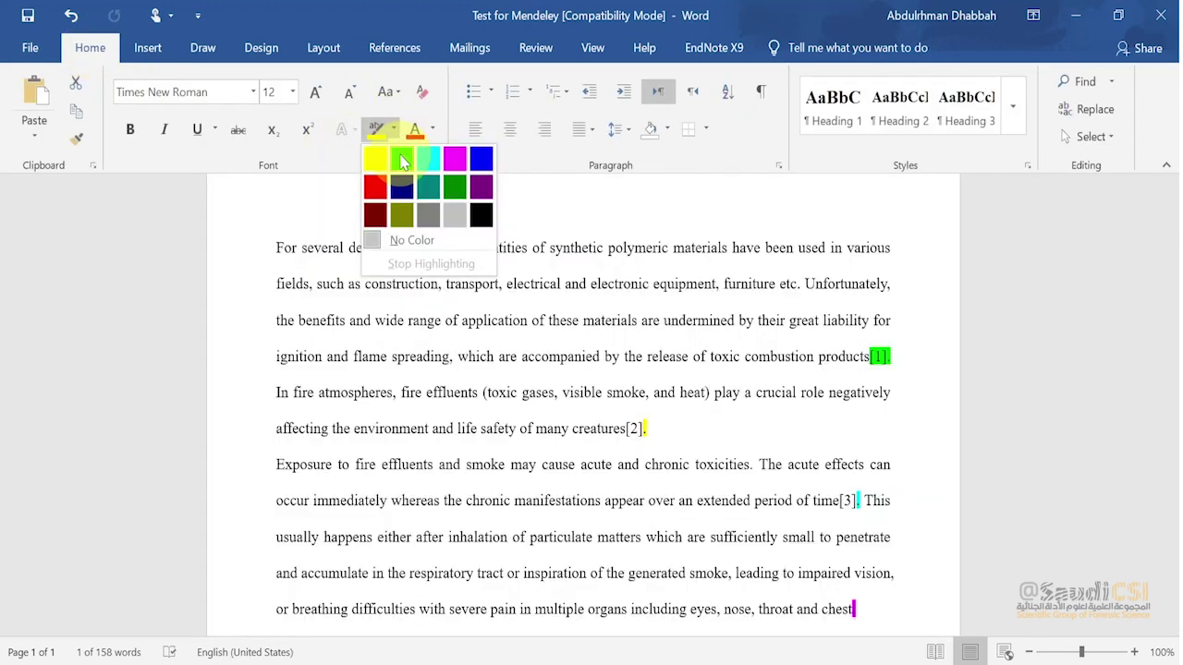
left_click(402, 160)
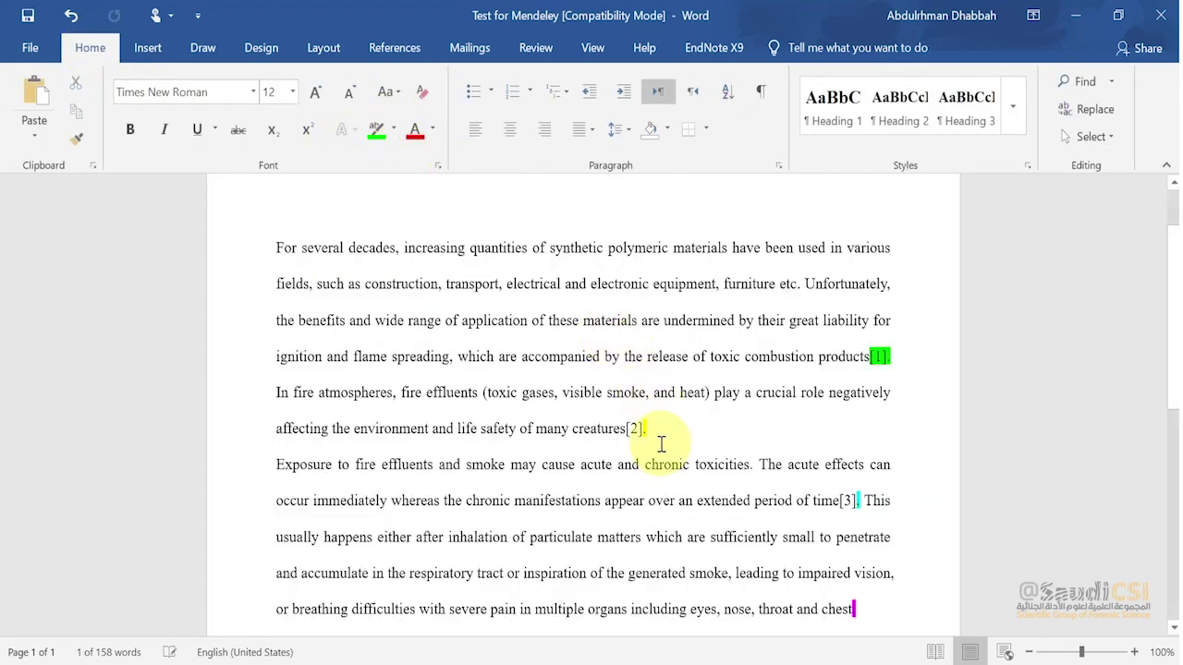
left_click_drag(653, 432, 627, 429)
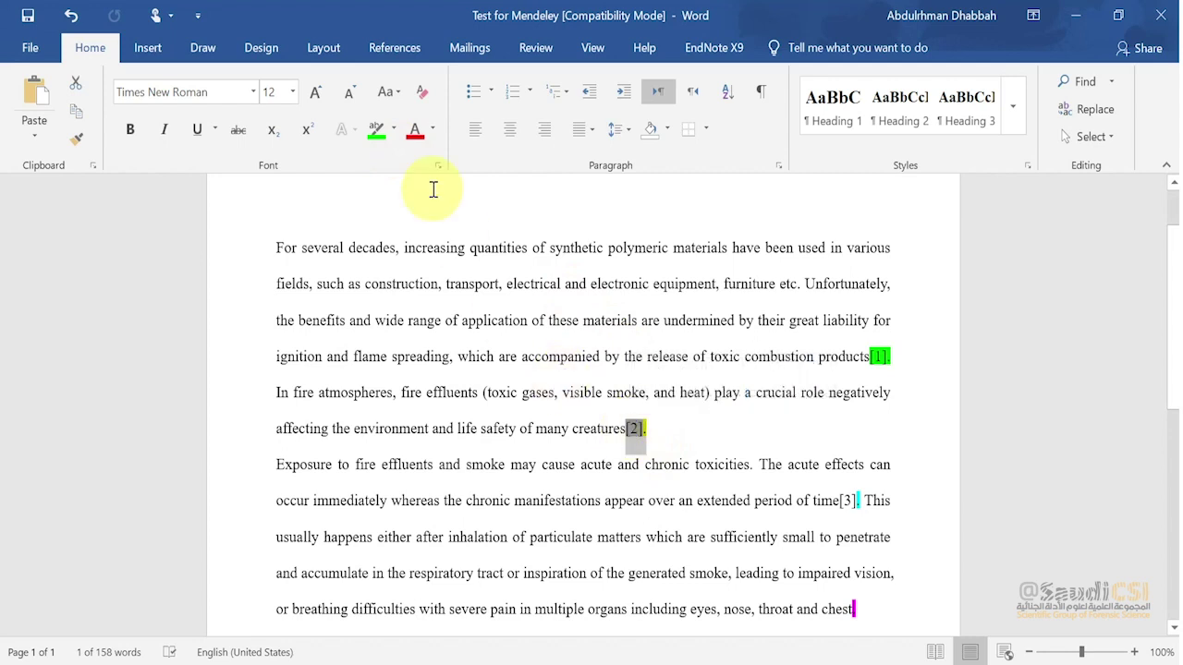
left_click(392, 134)
left_click(382, 164)
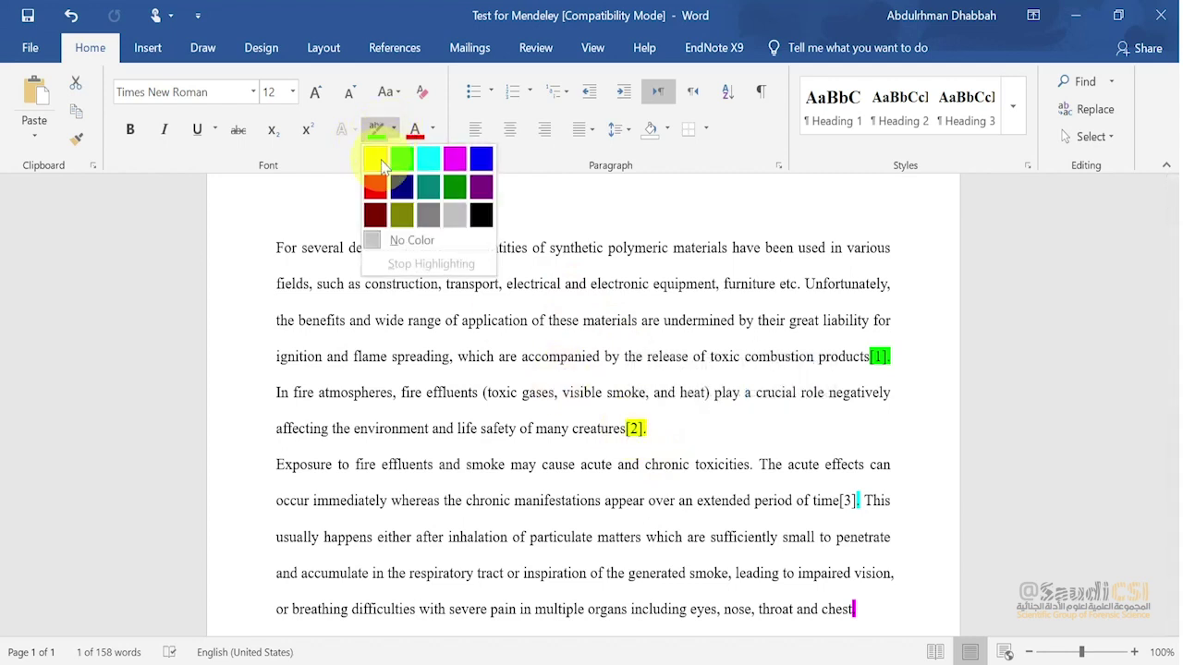
left_click(805, 483)
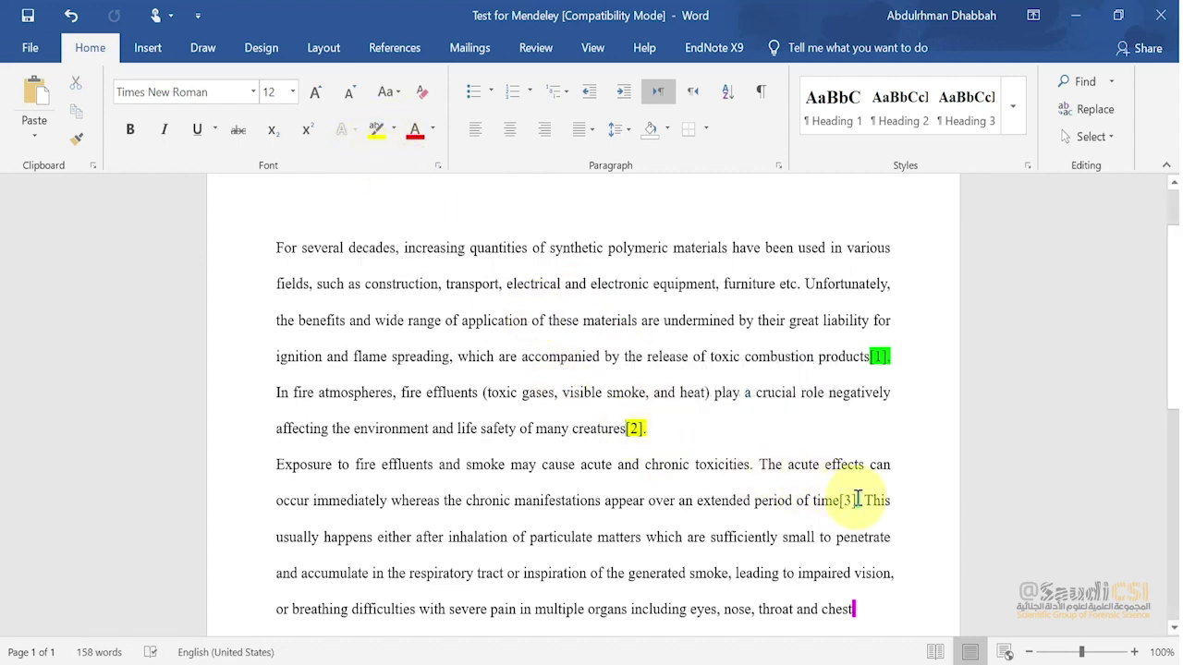
Highlight citation [3] and its period after "extended period of time" in turquoise
left_click_drag(858, 500, 839, 500)
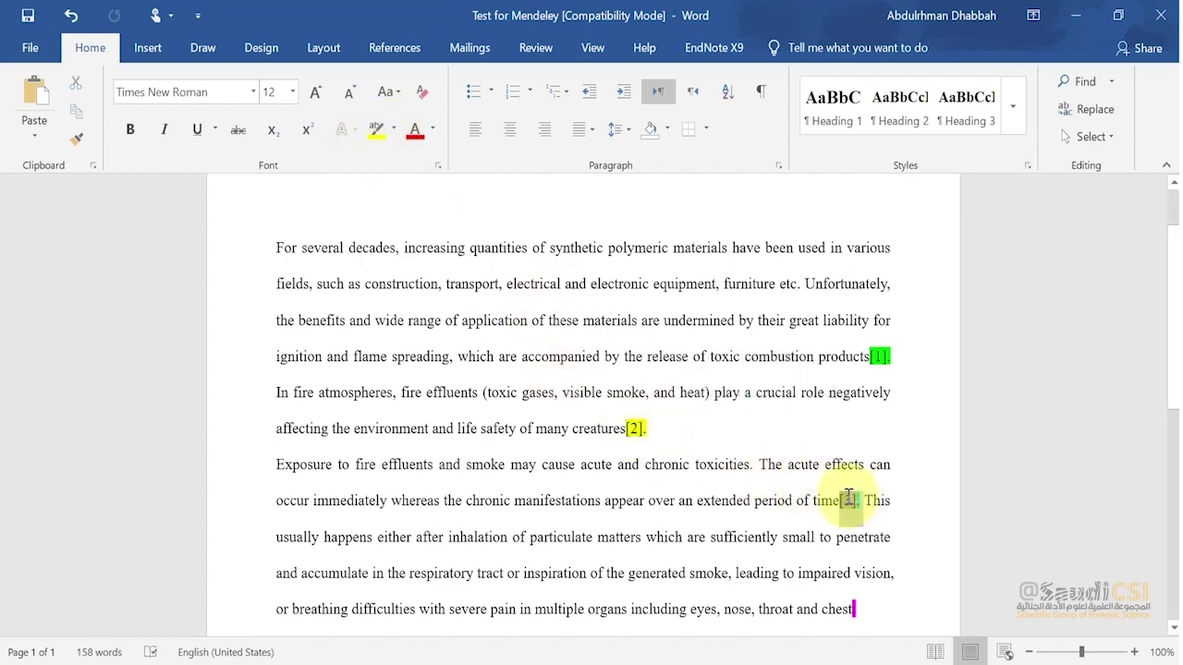
left_click(394, 129)
left_click(427, 158)
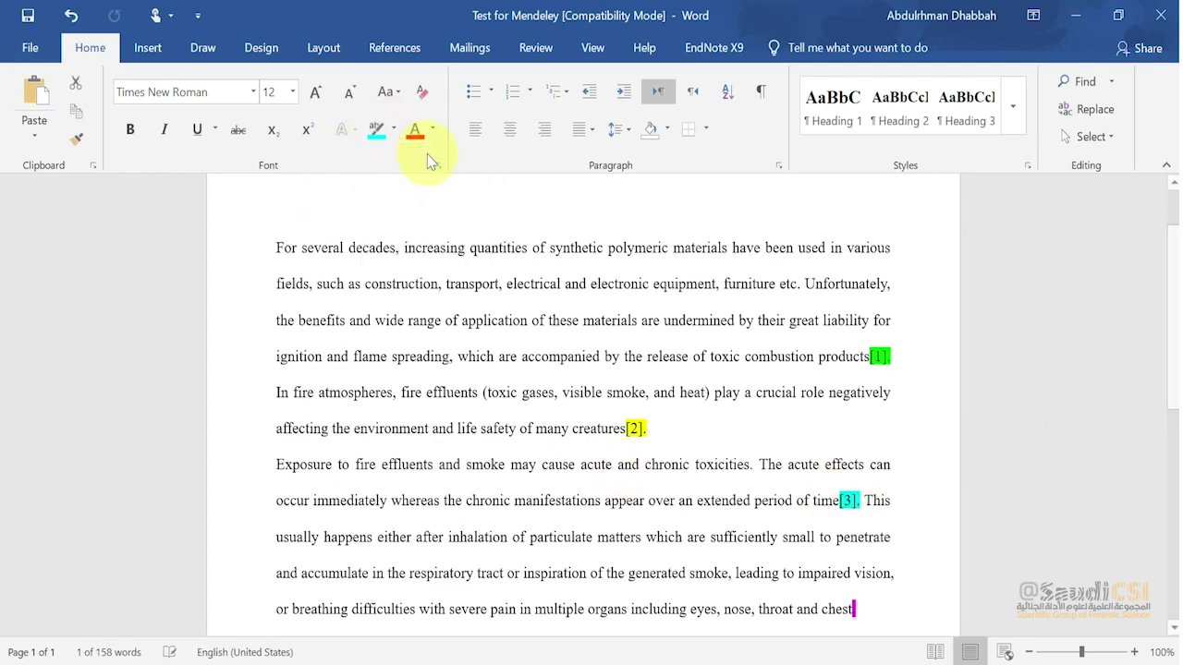
Cite "Identification of natural indigo in historical textiles by GC–MS" from Mendeley's Test folder directly after citation [3]
left_click(856, 502)
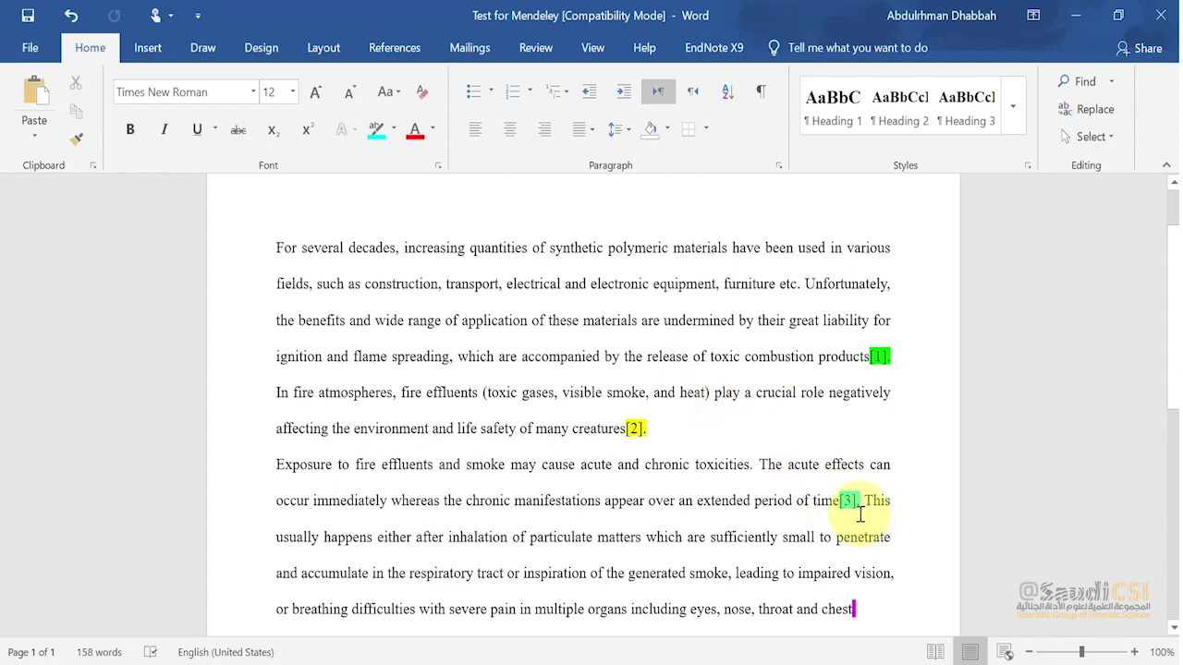
left_click(406, 50)
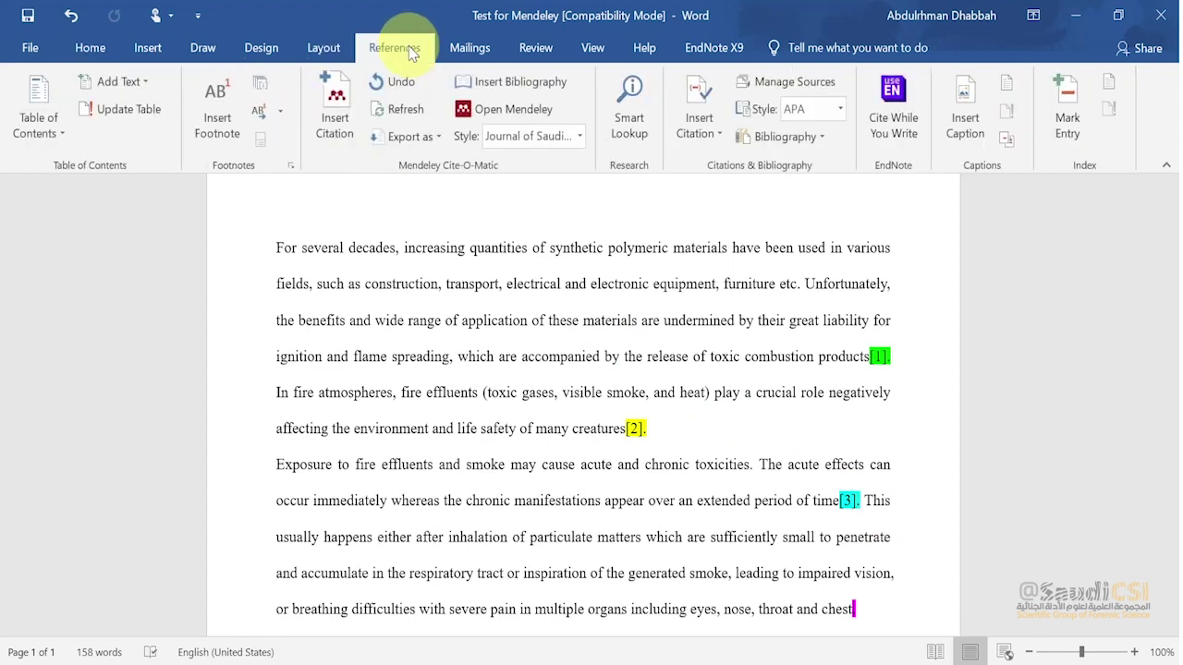
left_click(333, 107)
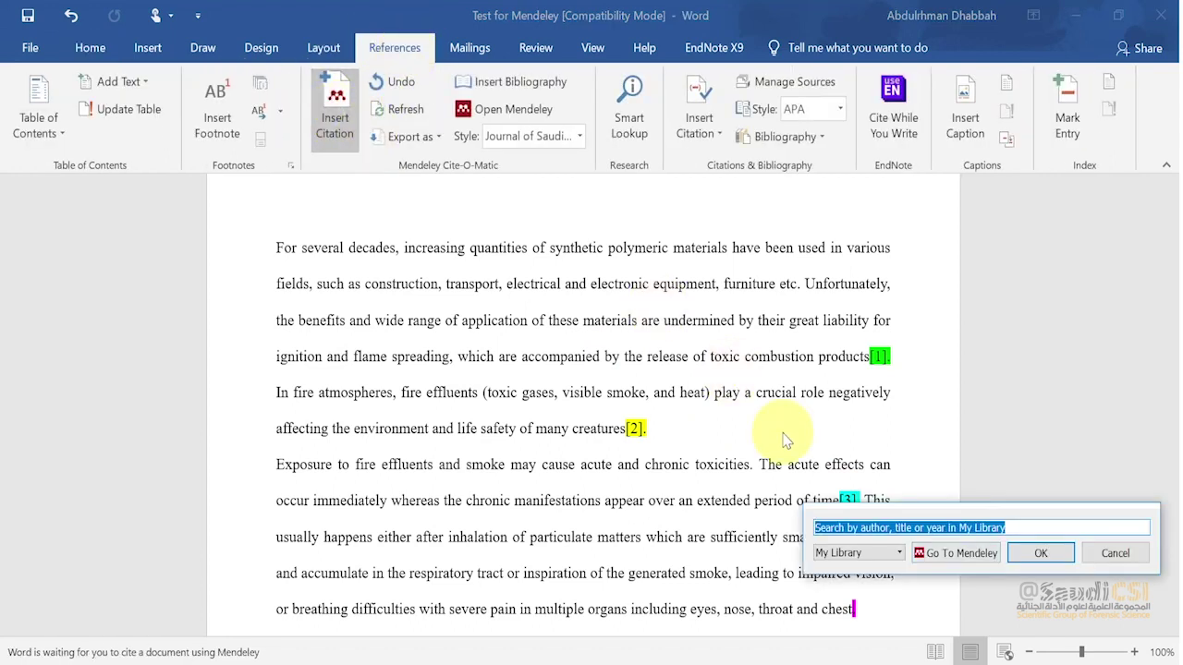
left_click(952, 554)
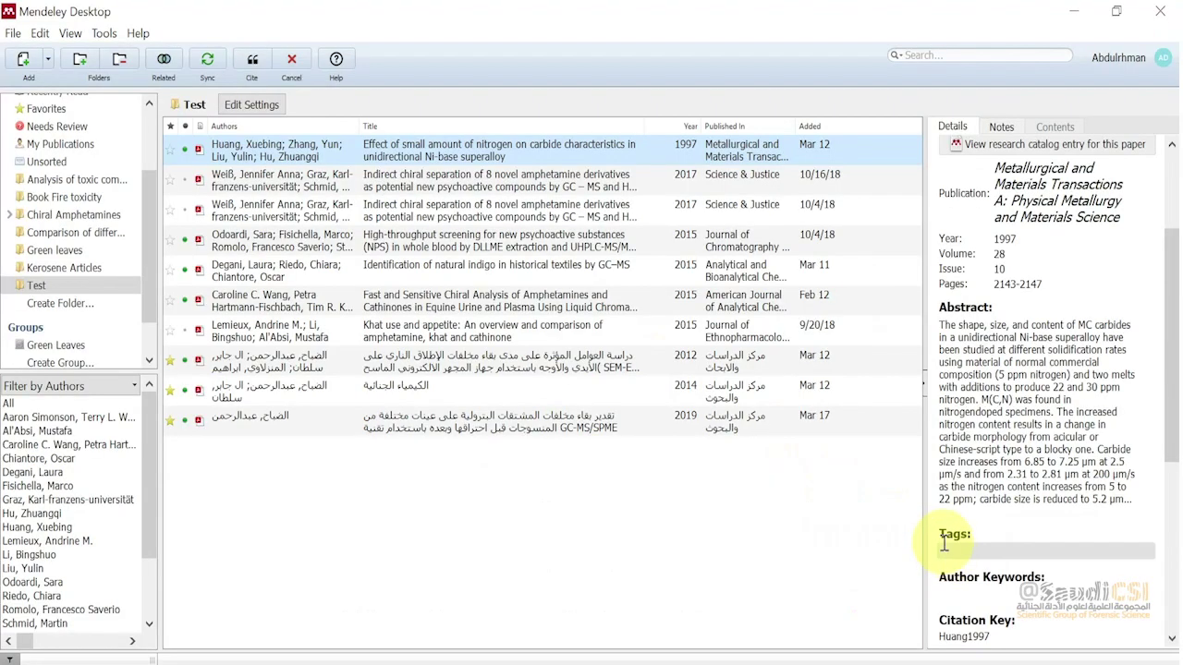
left_click(450, 273)
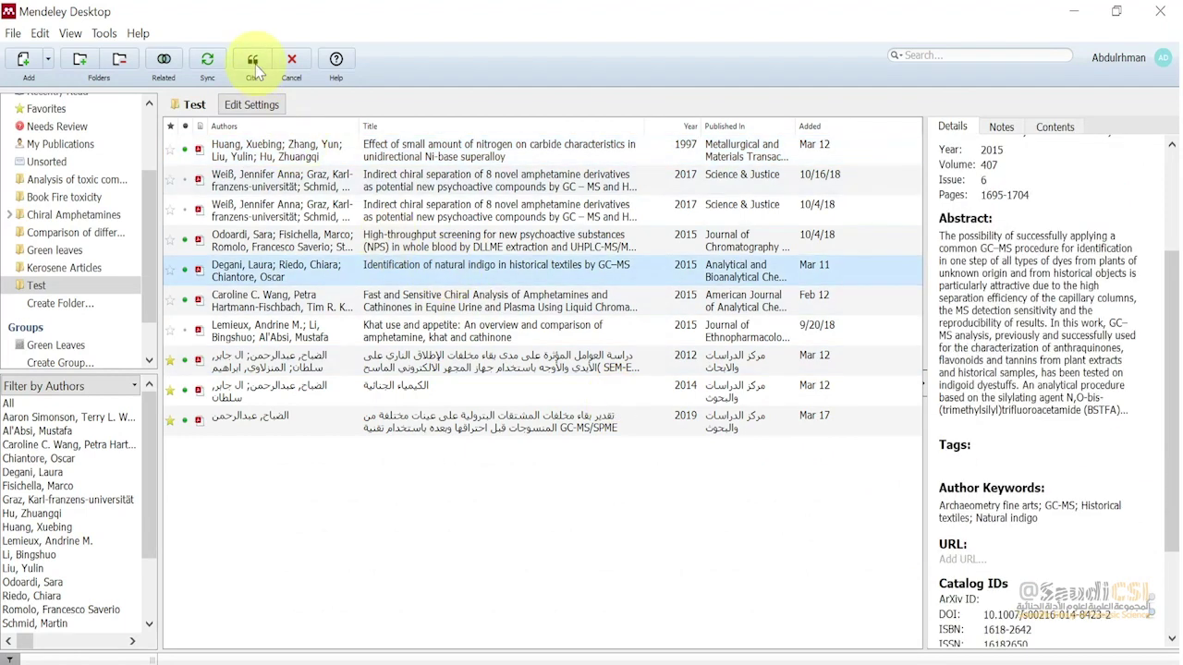
left_click(254, 63)
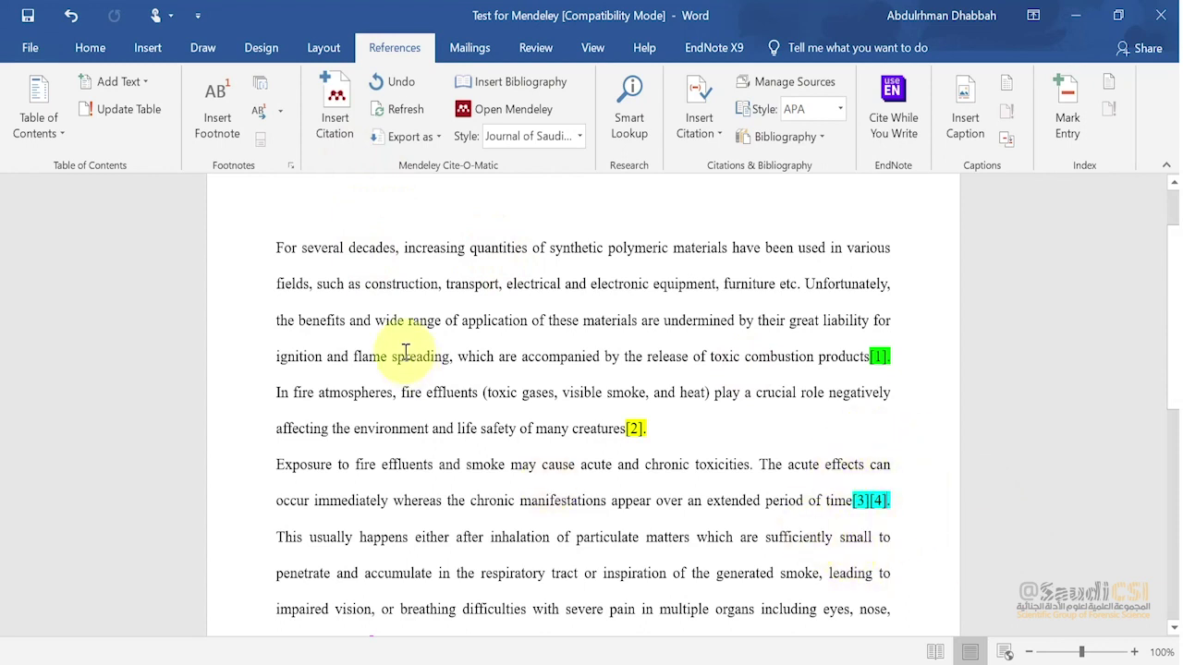
Cite "Khat use and appetite: An overview and comparison of amphetamine, khat and cathinone" from Mendeley directly after citation [4]
left_click(335, 102)
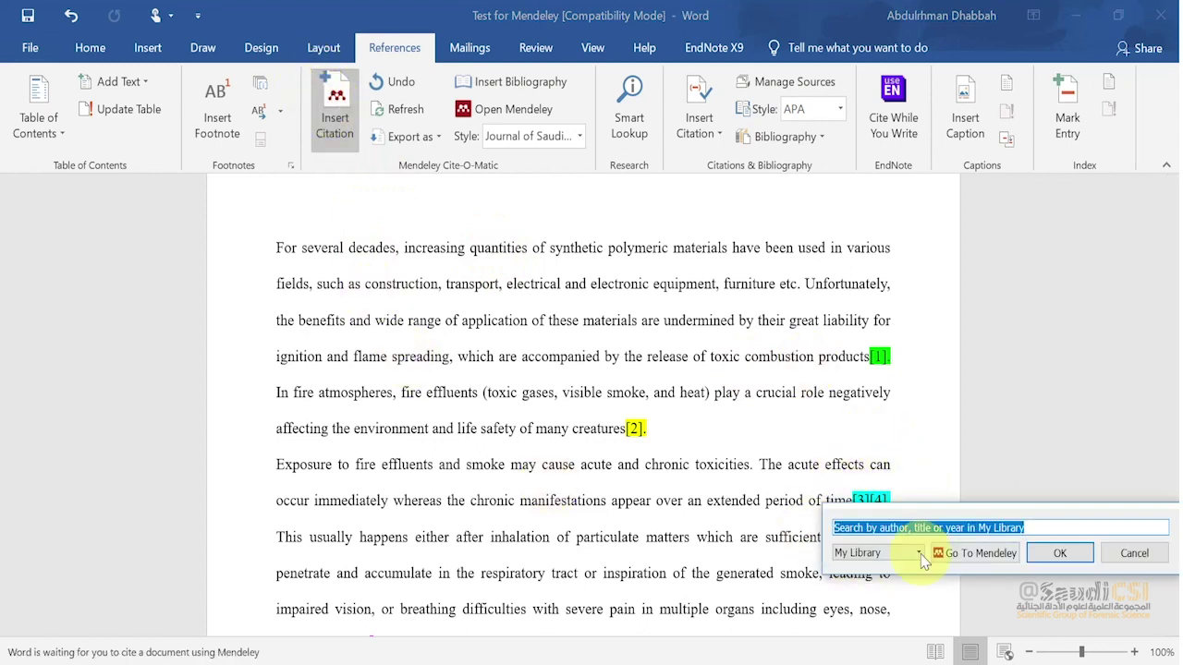
left_click(979, 554)
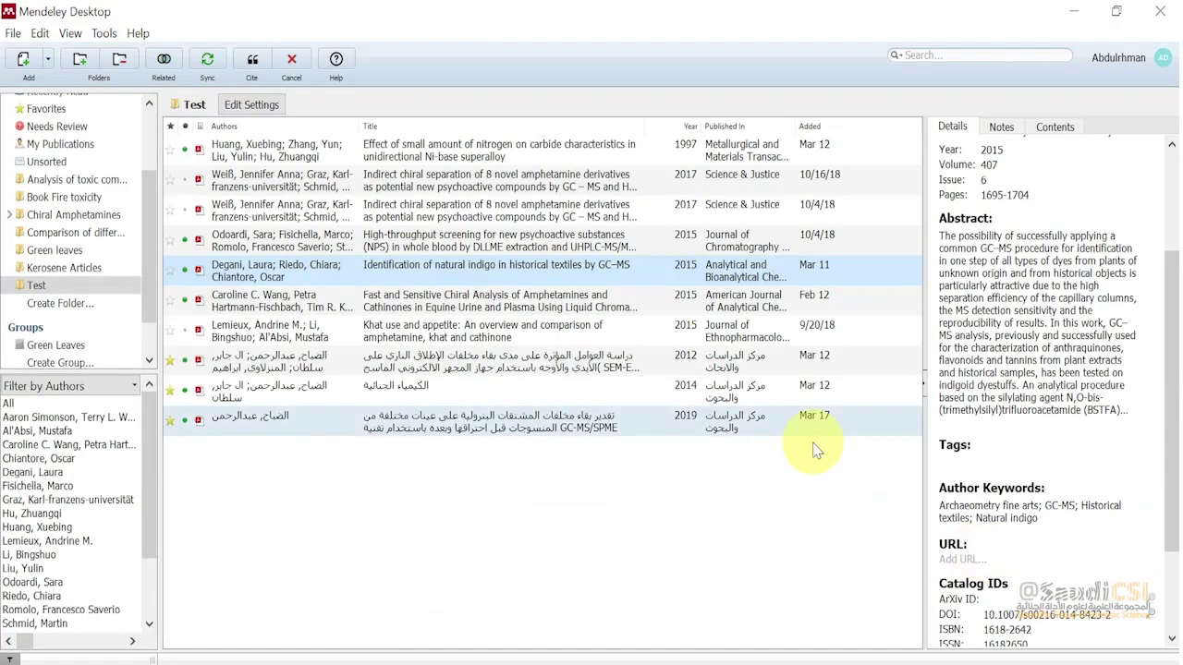
left_click(473, 340)
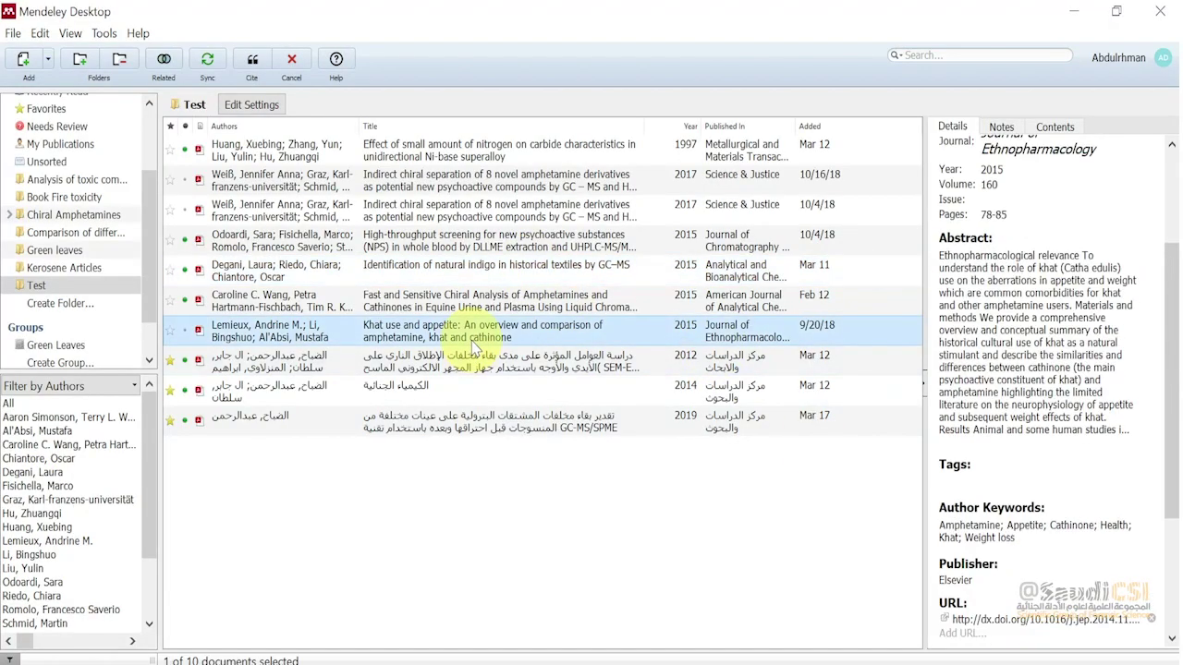
left_click(252, 59)
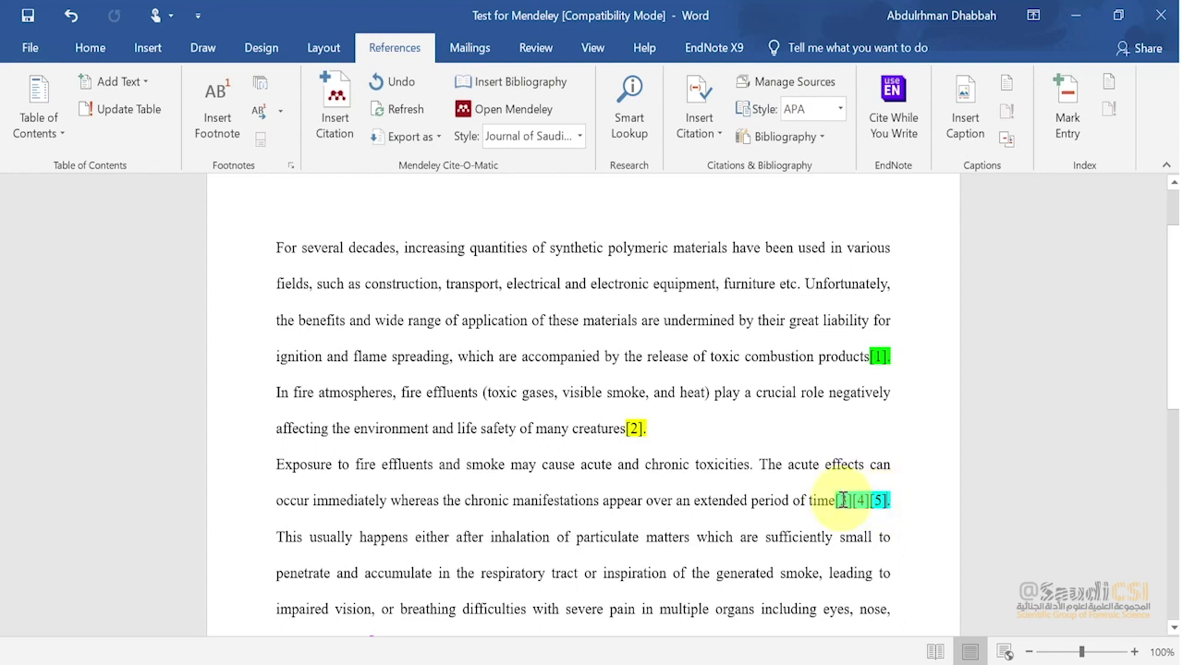
Insert a citation of "Identification of natural indigo in historical textiles by GC–MS" from Mendeley before citation [1] after "toxic combustion products"
left_click(843, 500)
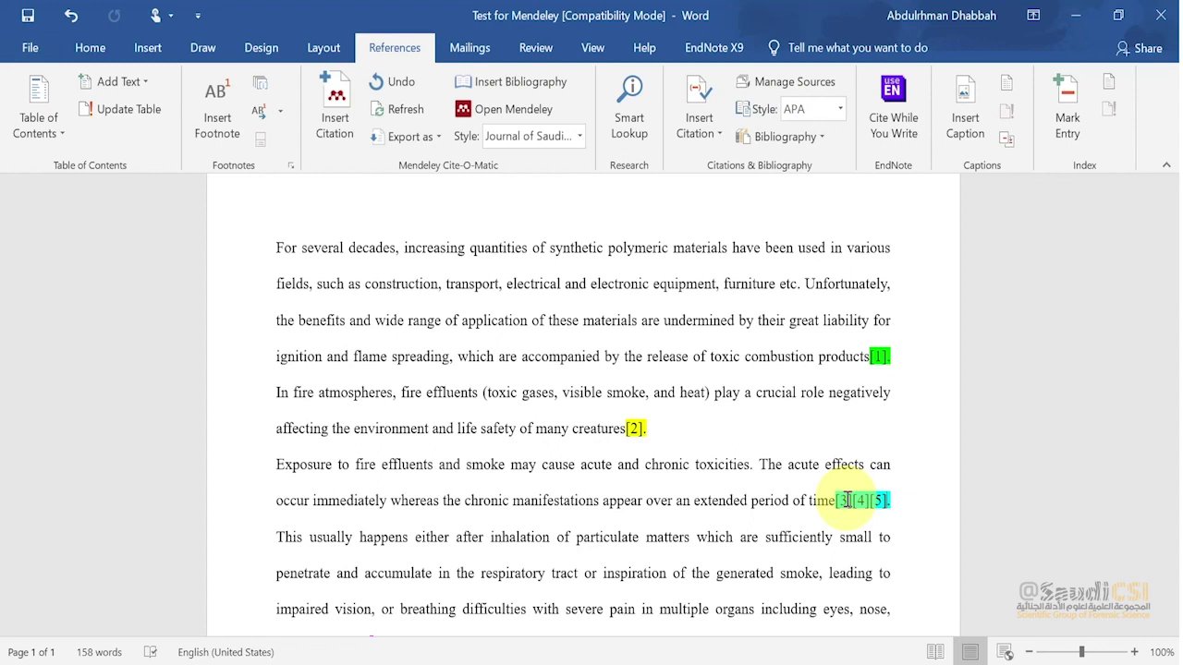
left_click(874, 358)
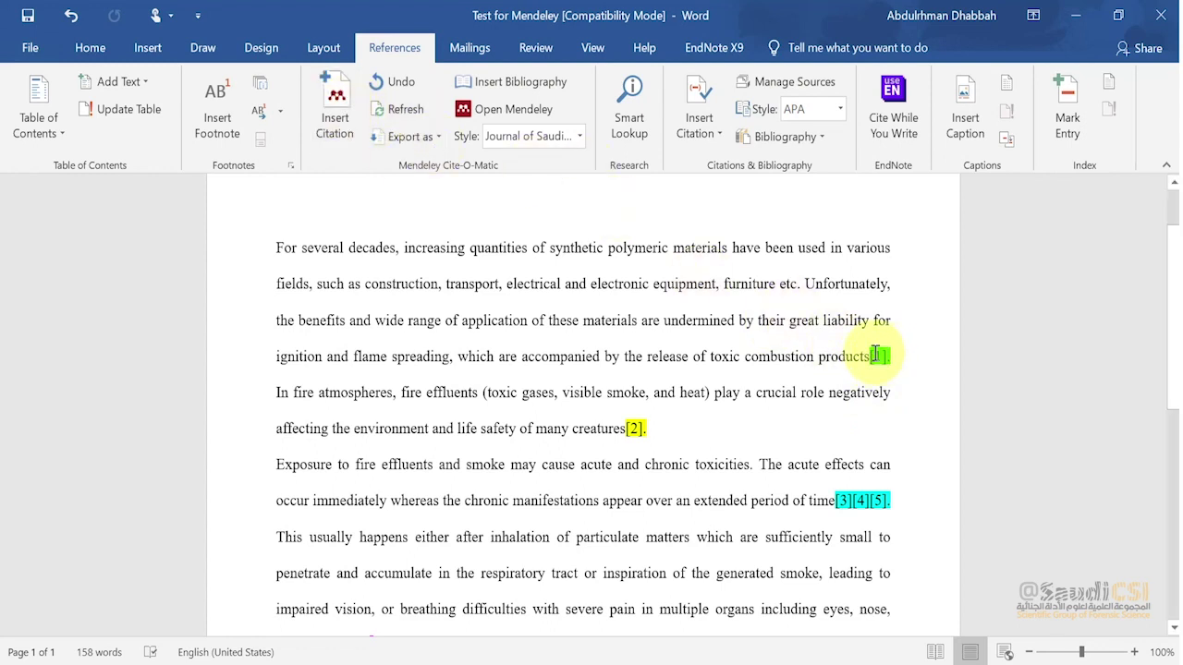
left_click(335, 124)
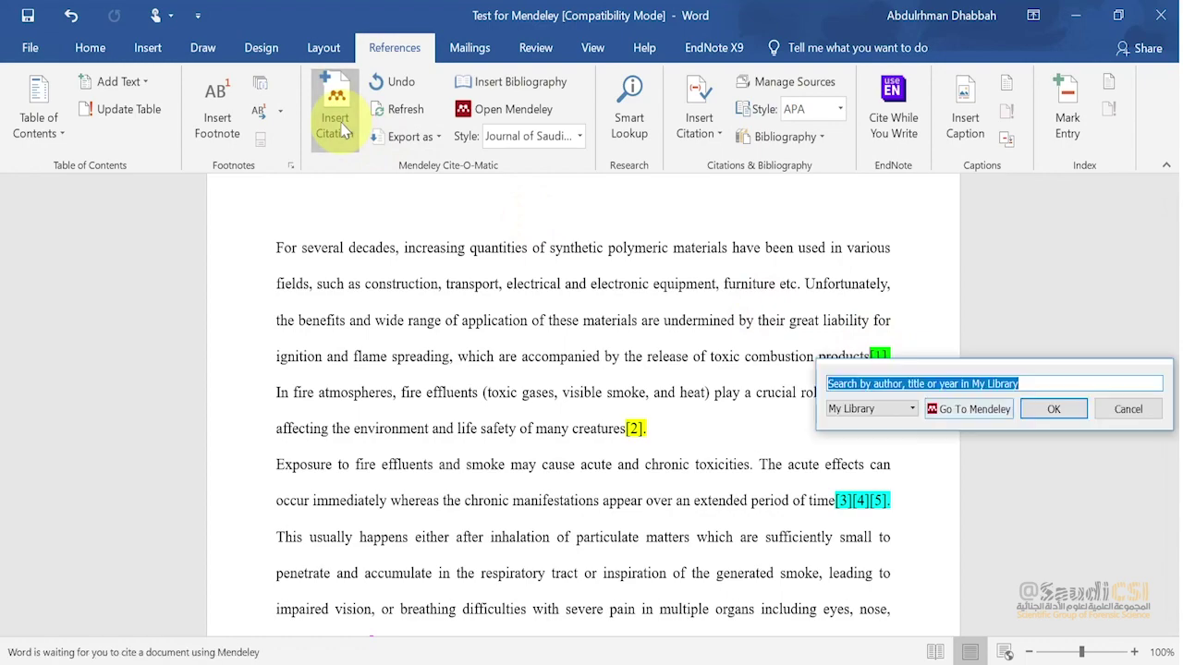
left_click(975, 410)
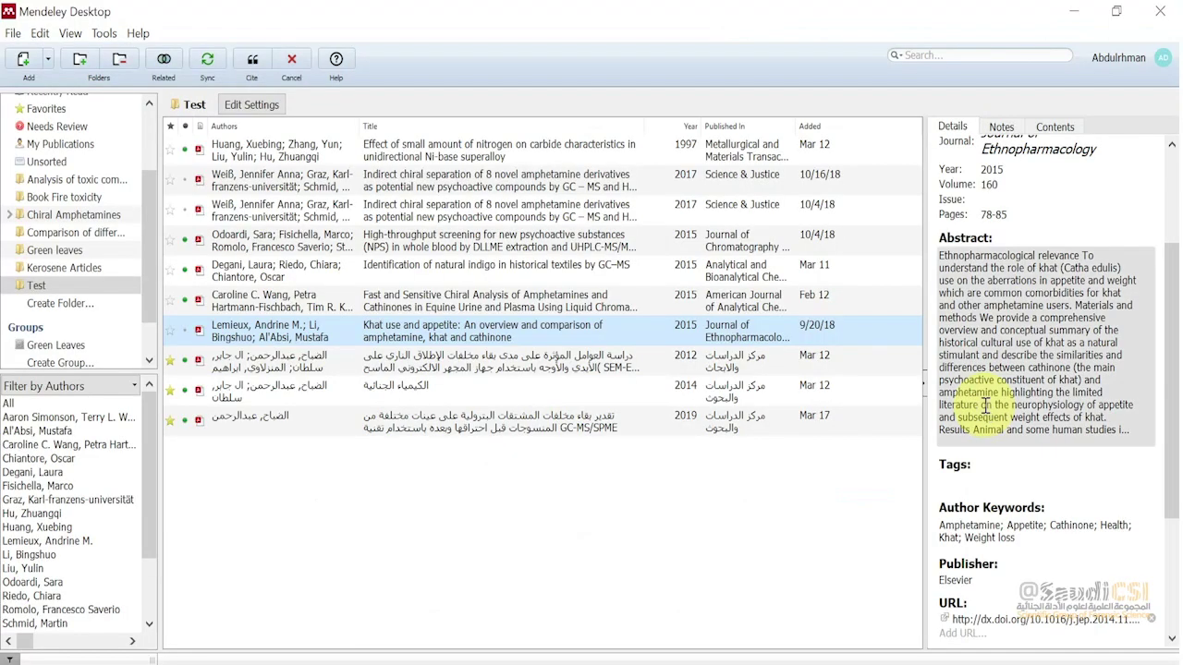
left_click(421, 280)
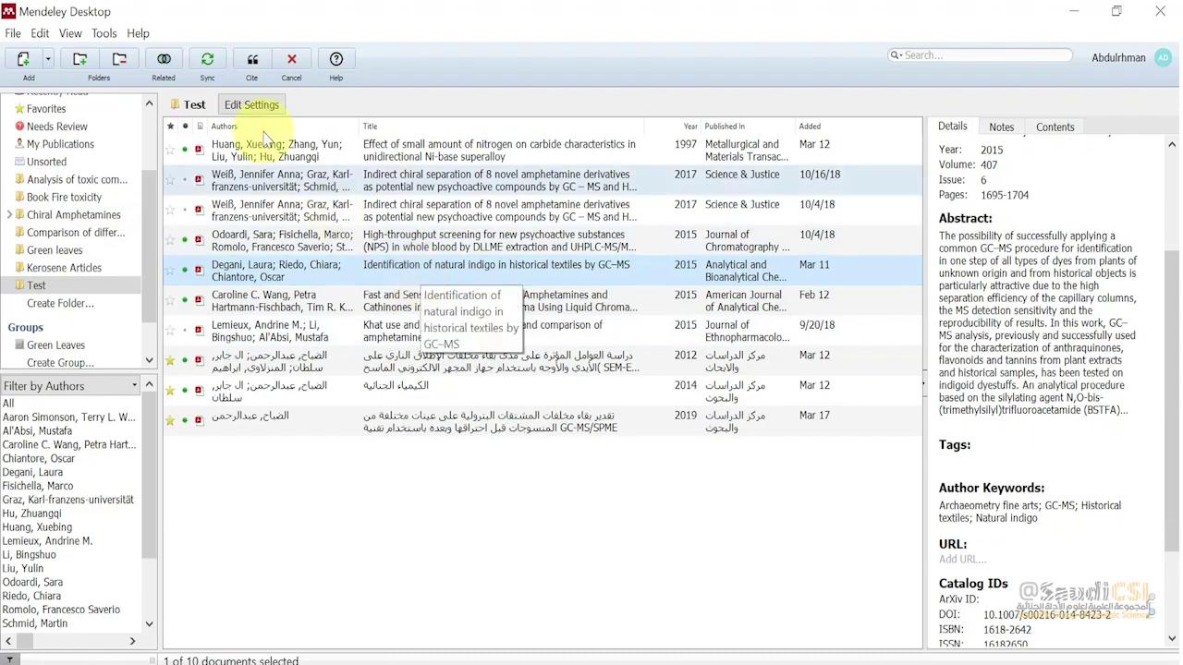
left_click(253, 60)
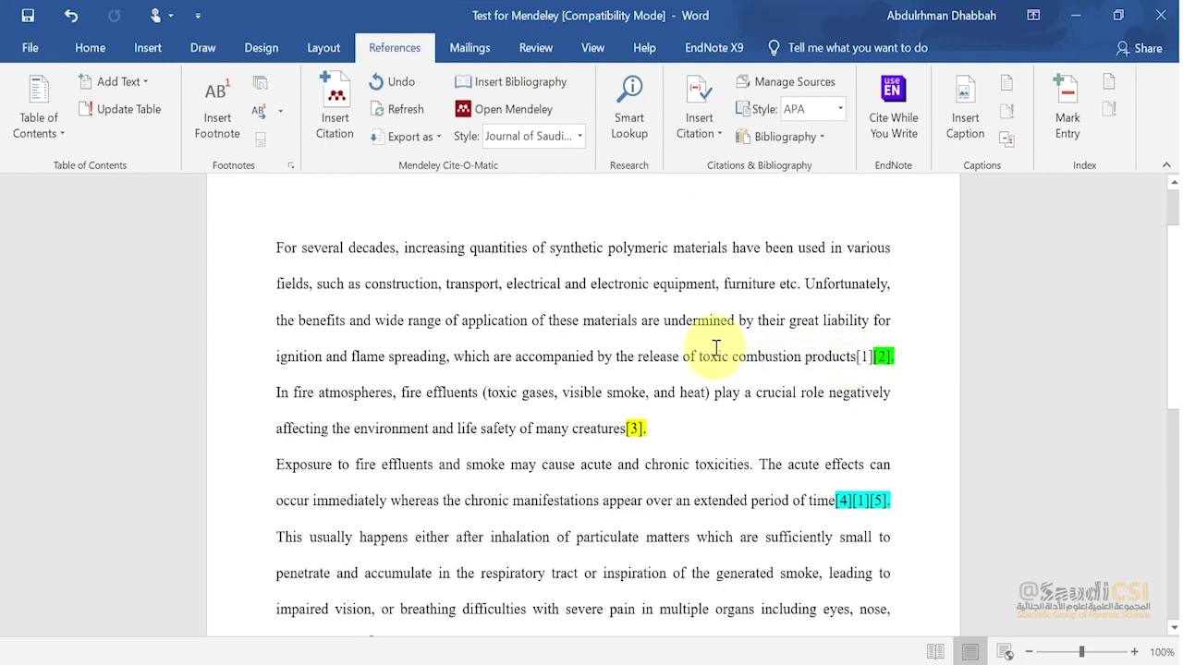
Undo and redo the indigo citation added after "toxic combustion products" to compare the citation numbering, and undo it again
left_click(74, 17)
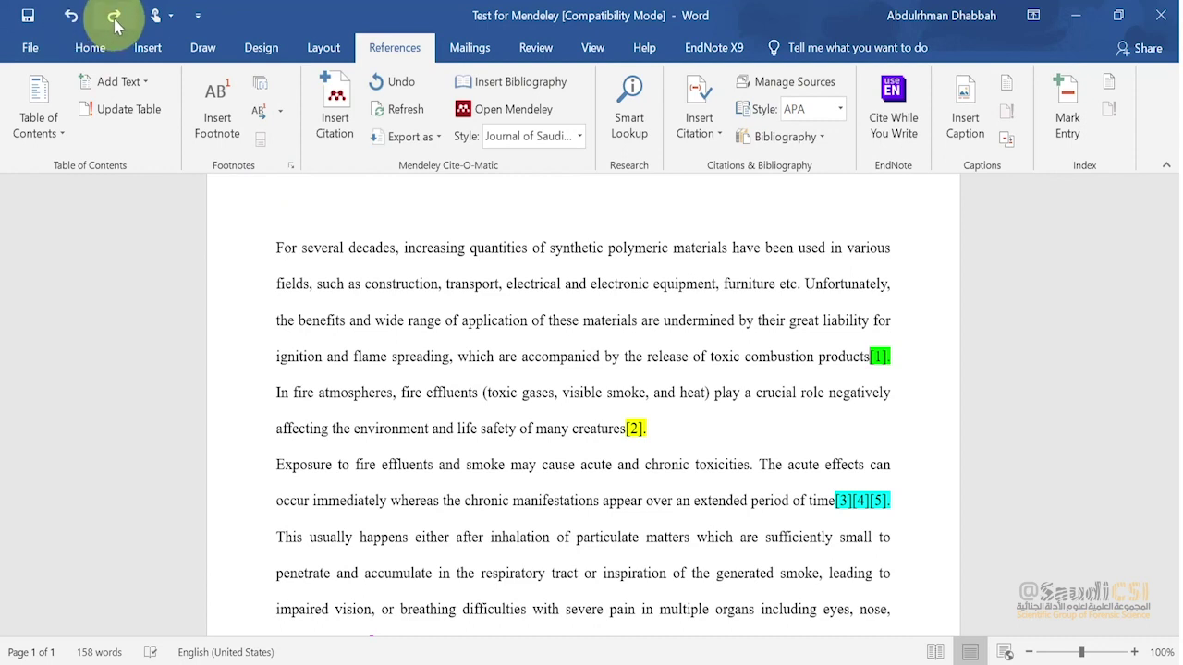
left_click(114, 17)
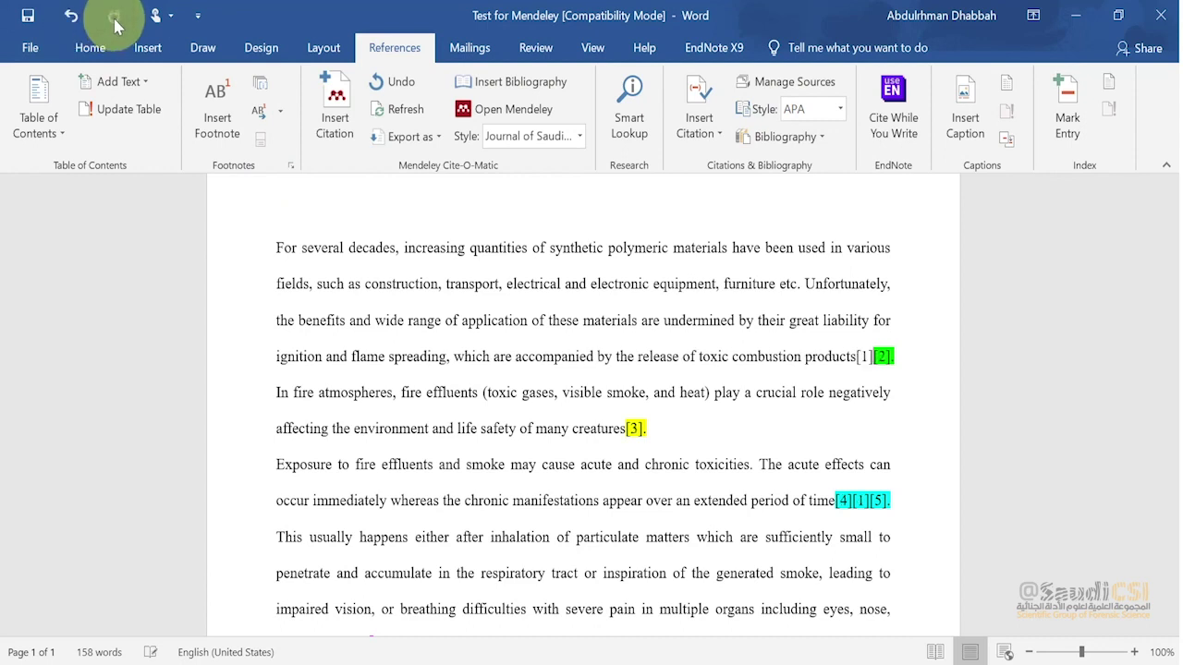
left_click(883, 358)
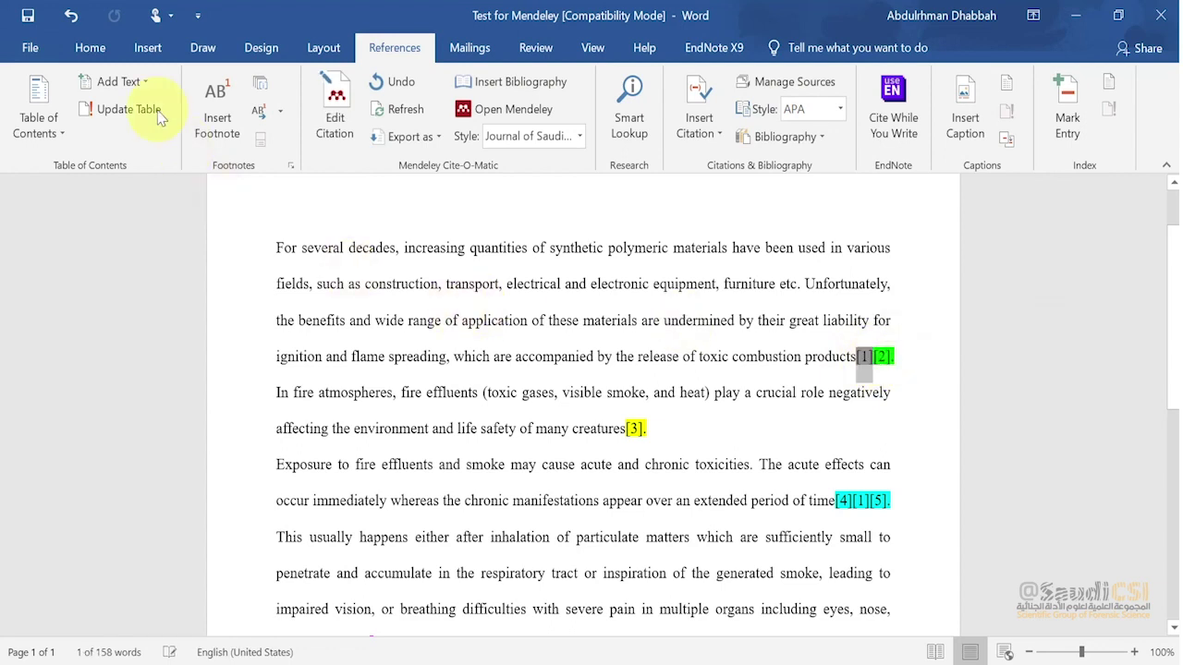
left_click(71, 16)
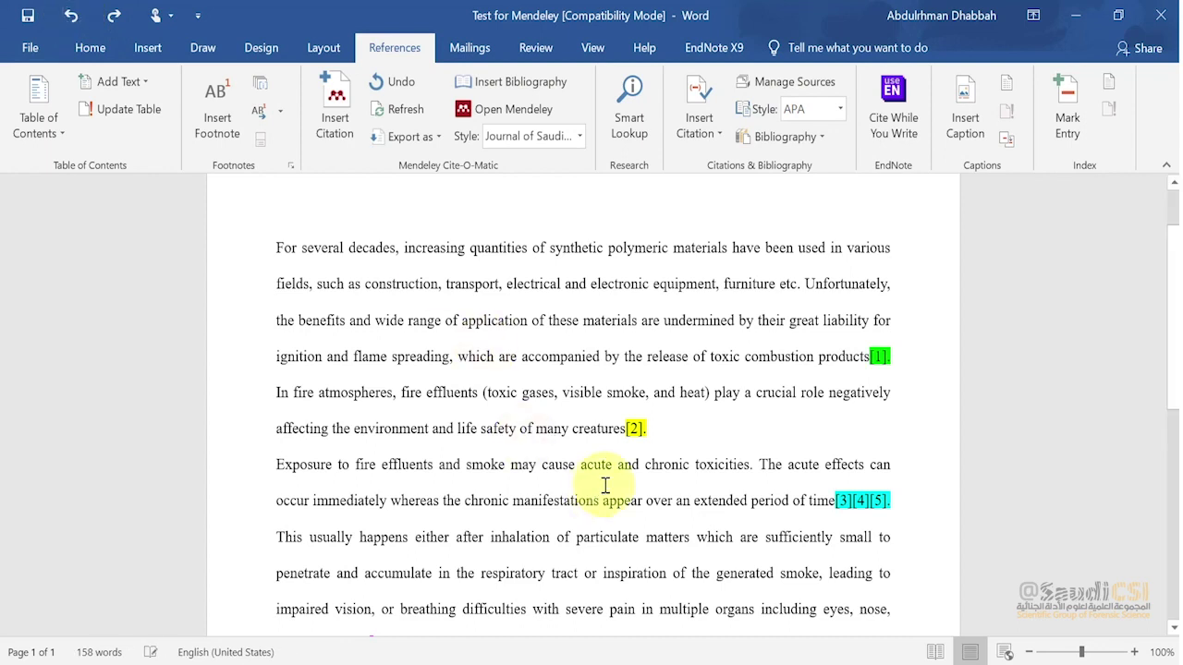
Redo the indigo citation after "toxic combustion products" and compare the citation numbering after "period of time"
left_click(868, 503)
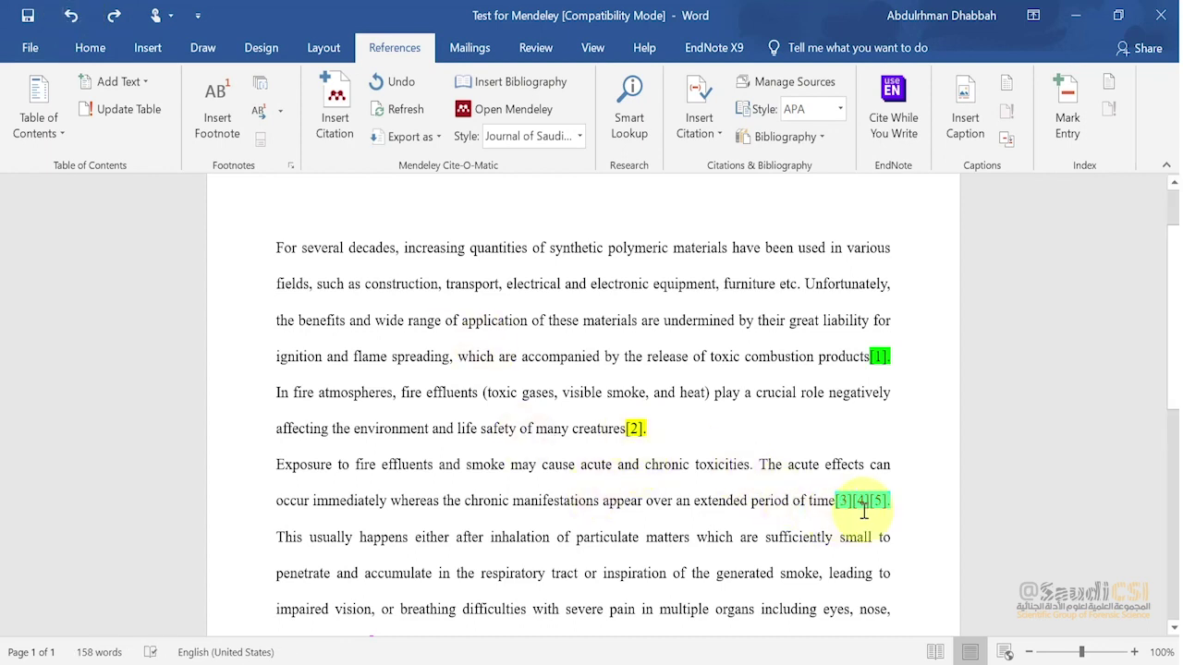
left_click(113, 16)
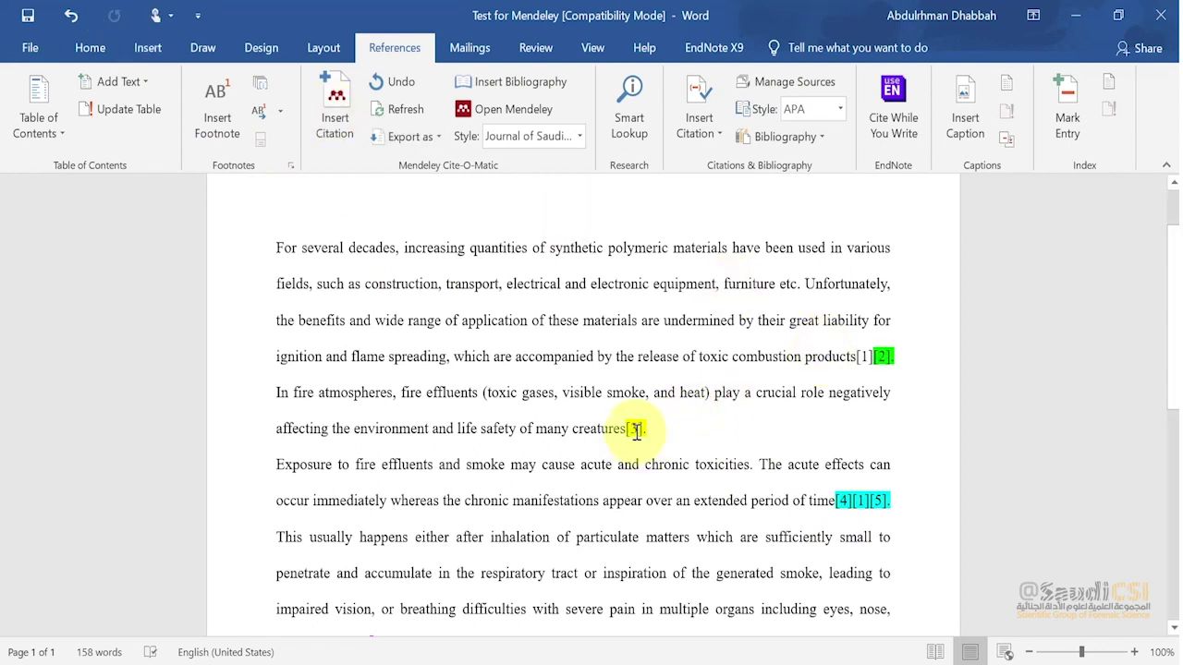
left_click(858, 504)
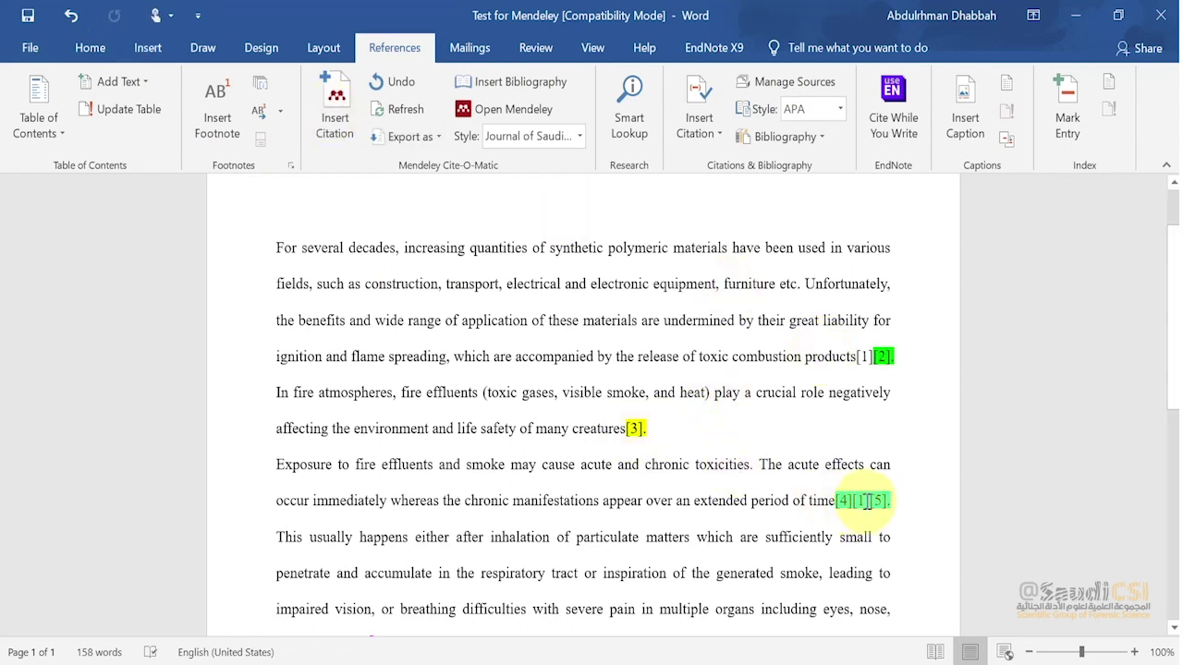
left_click_drag(869, 502, 891, 500)
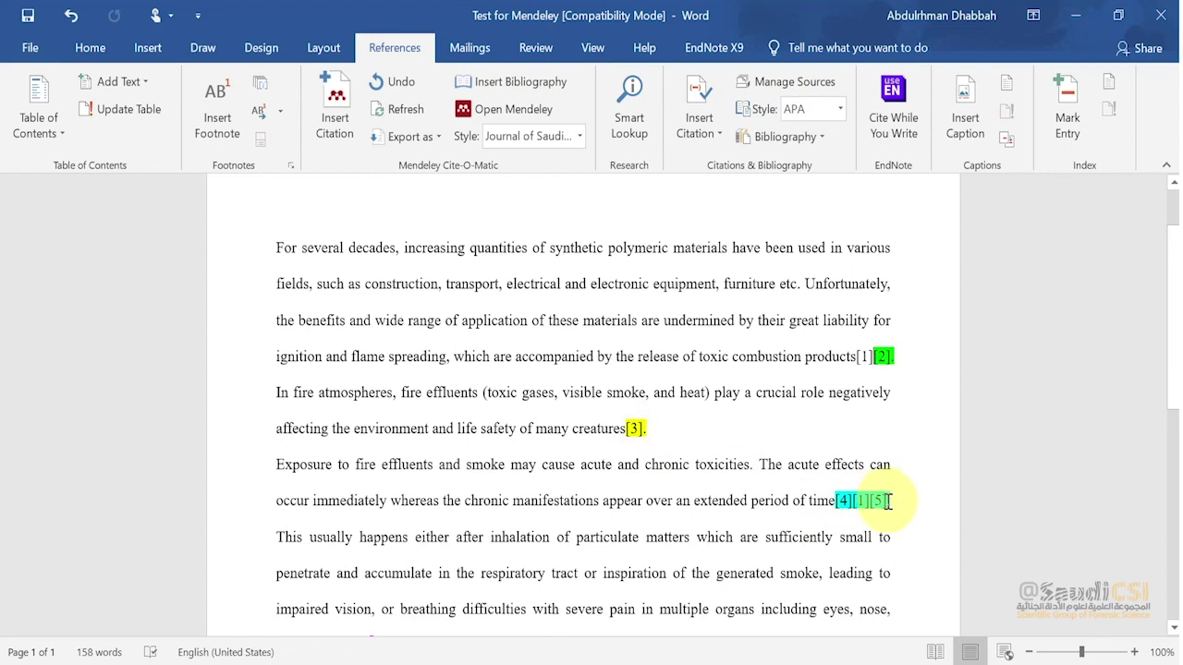
Highlight "products" and citation [1] after "toxic combustion" in bright green
left_click(868, 356)
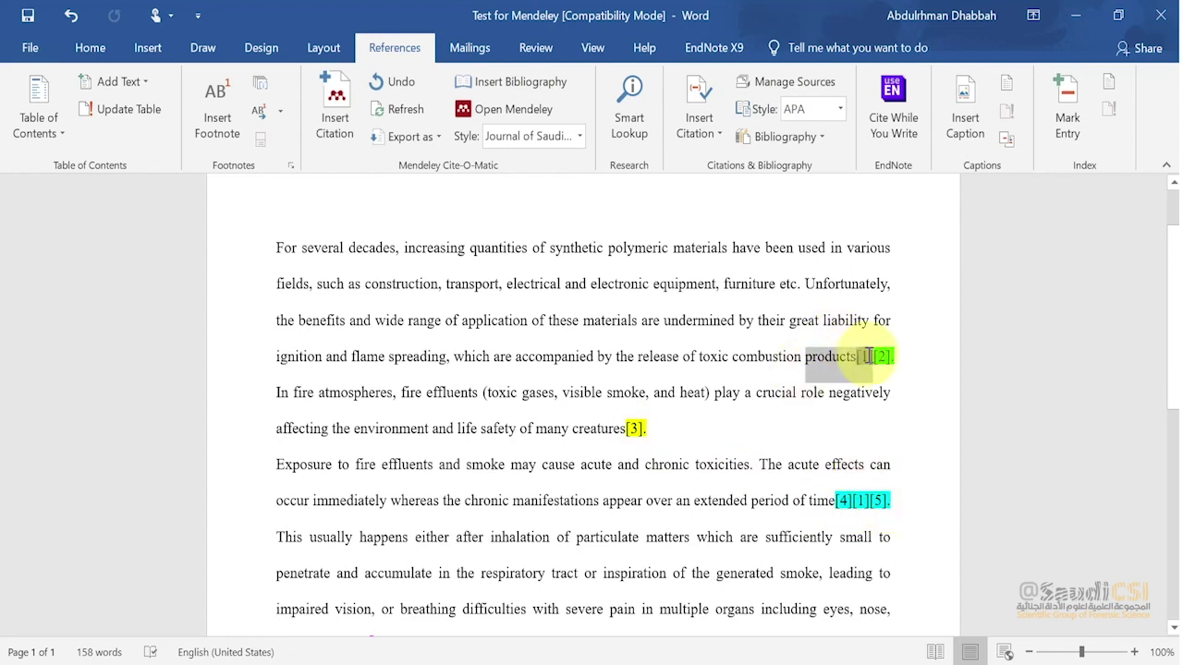
left_click(89, 52)
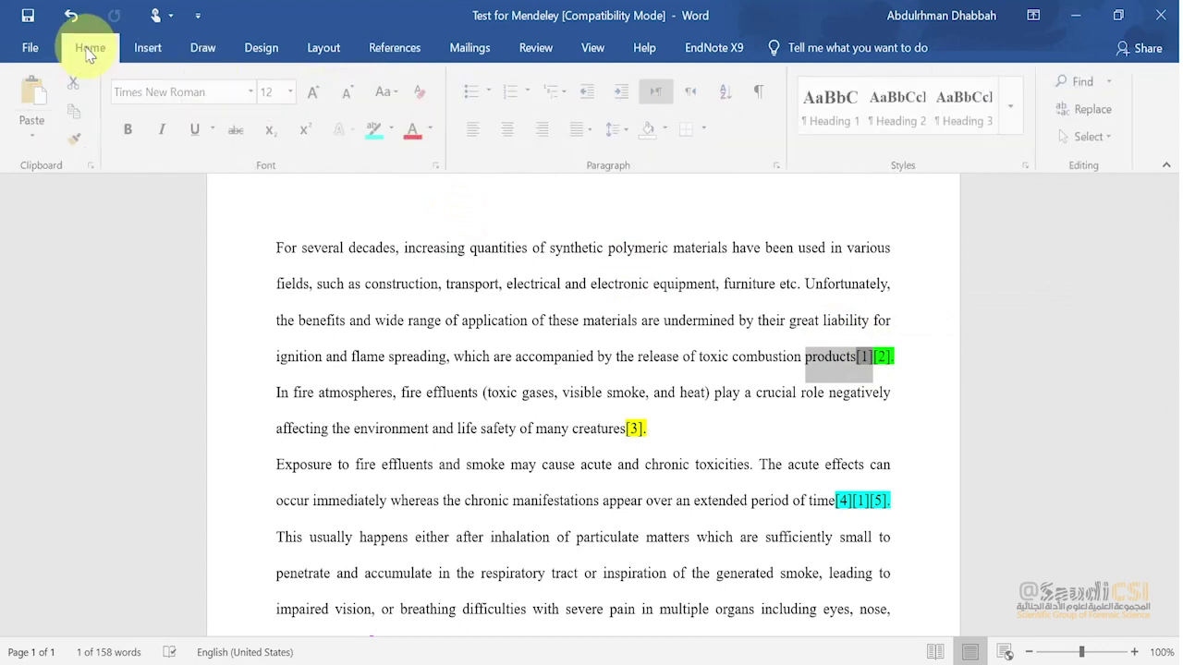
left_click(394, 130)
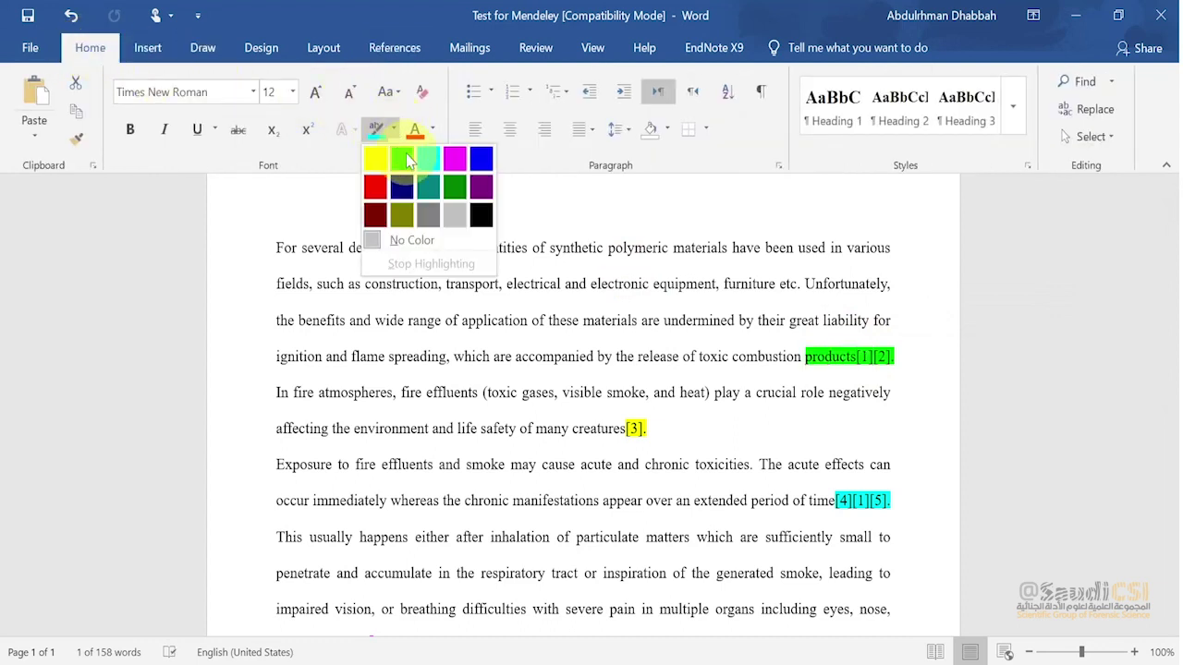
left_click(399, 151)
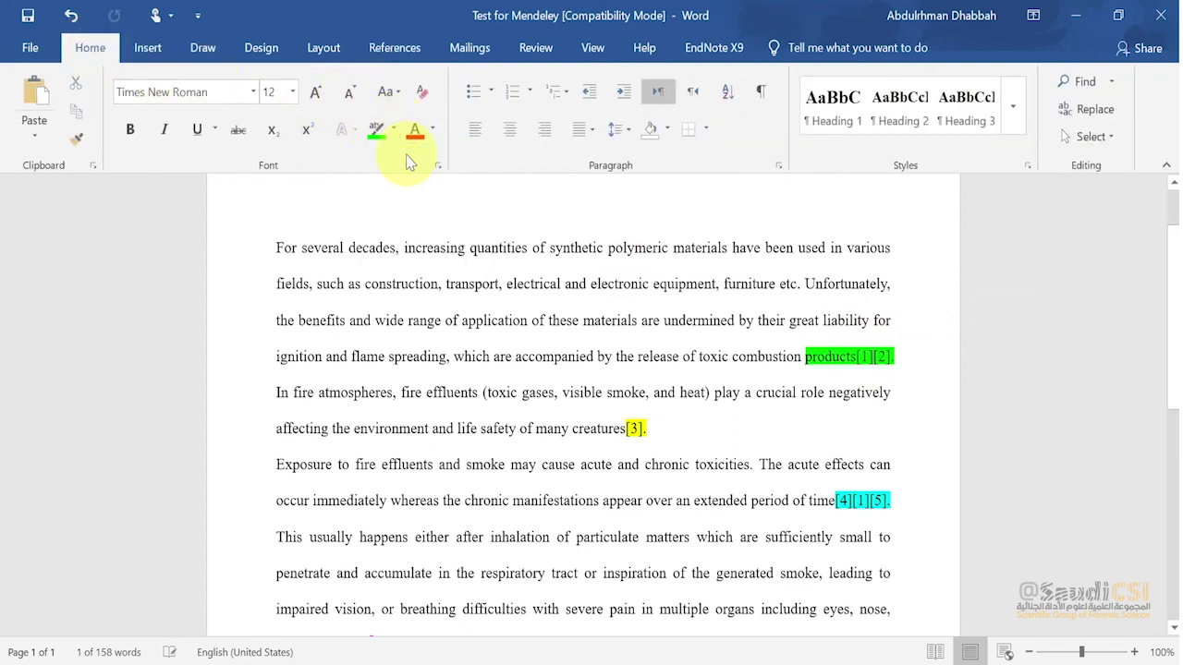
triple_click(731, 422)
left_click(727, 534)
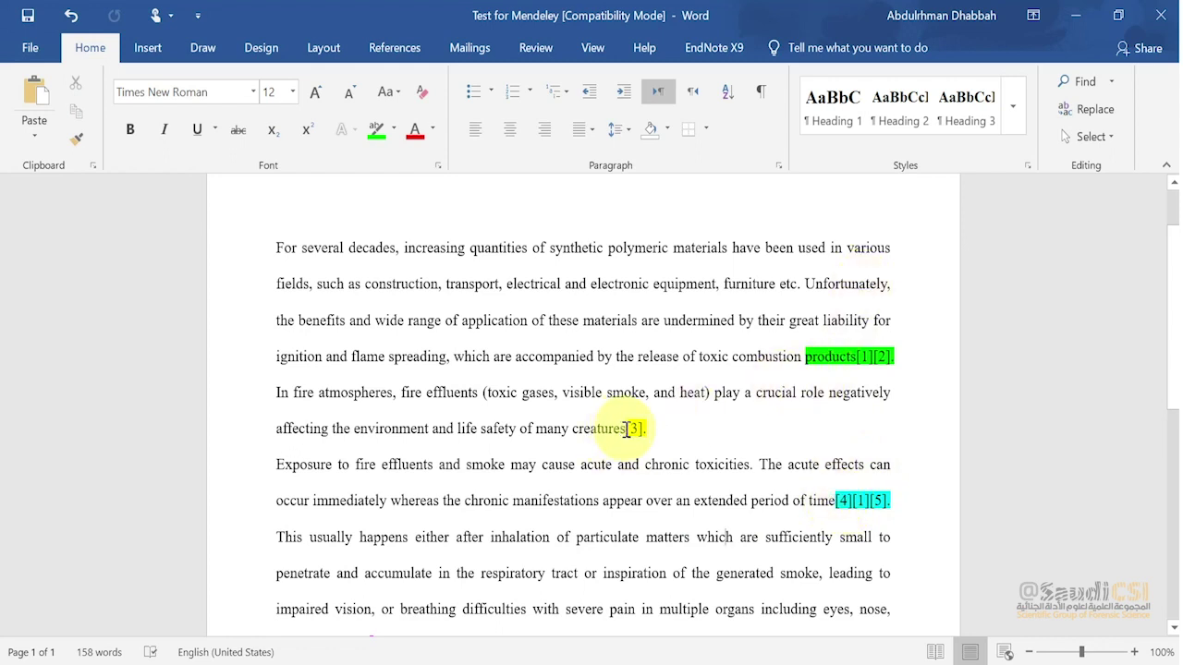
Cite "Effect of small amount of nitrogen on carbide characteristics in unidirectional Ni-base superalloy" from Mendeley after "life safety of many creatures", before the yellow citation
left_click(394, 47)
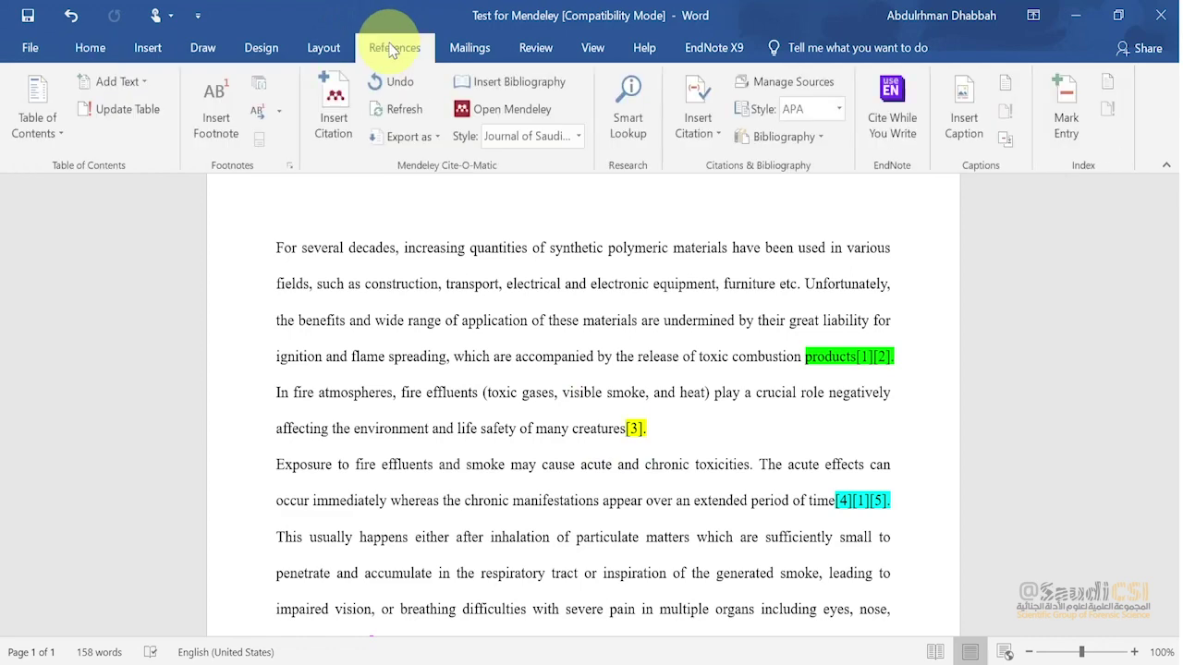
left_click(344, 117)
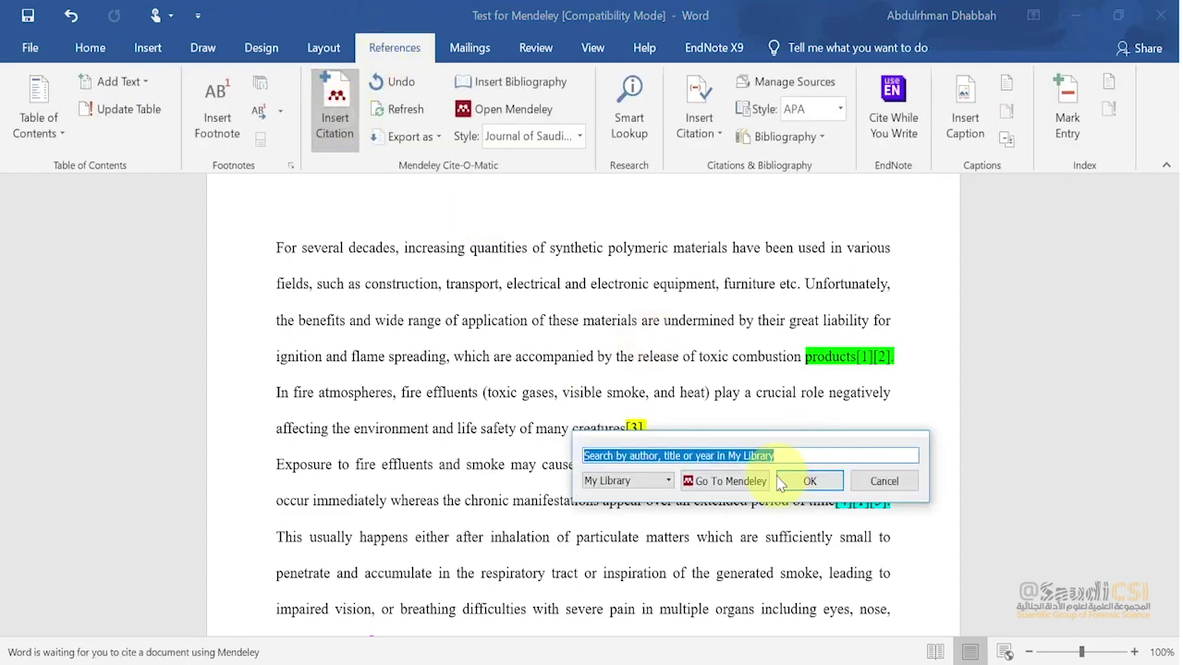
left_click(749, 482)
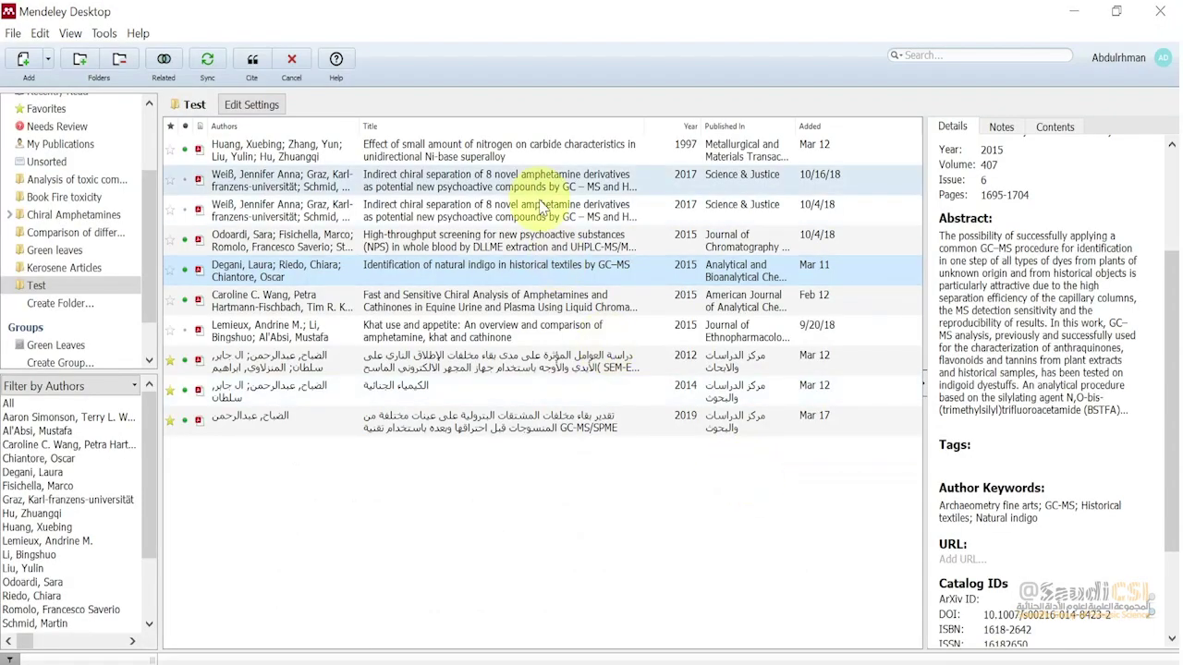
left_click(517, 153)
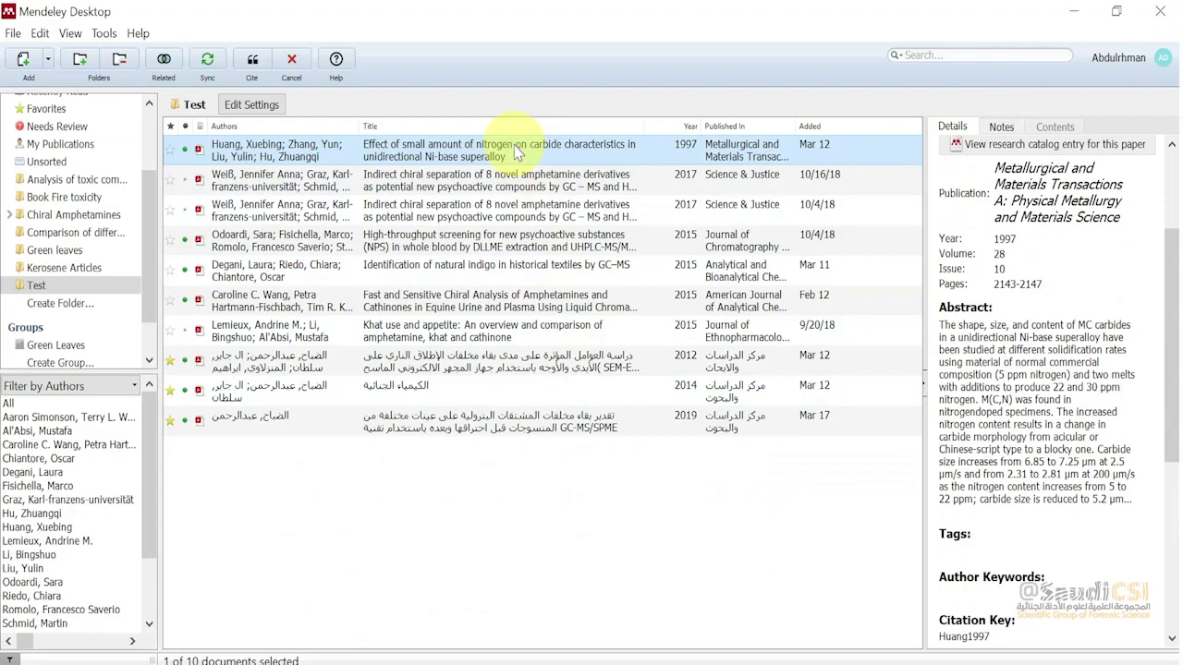
left_click(252, 63)
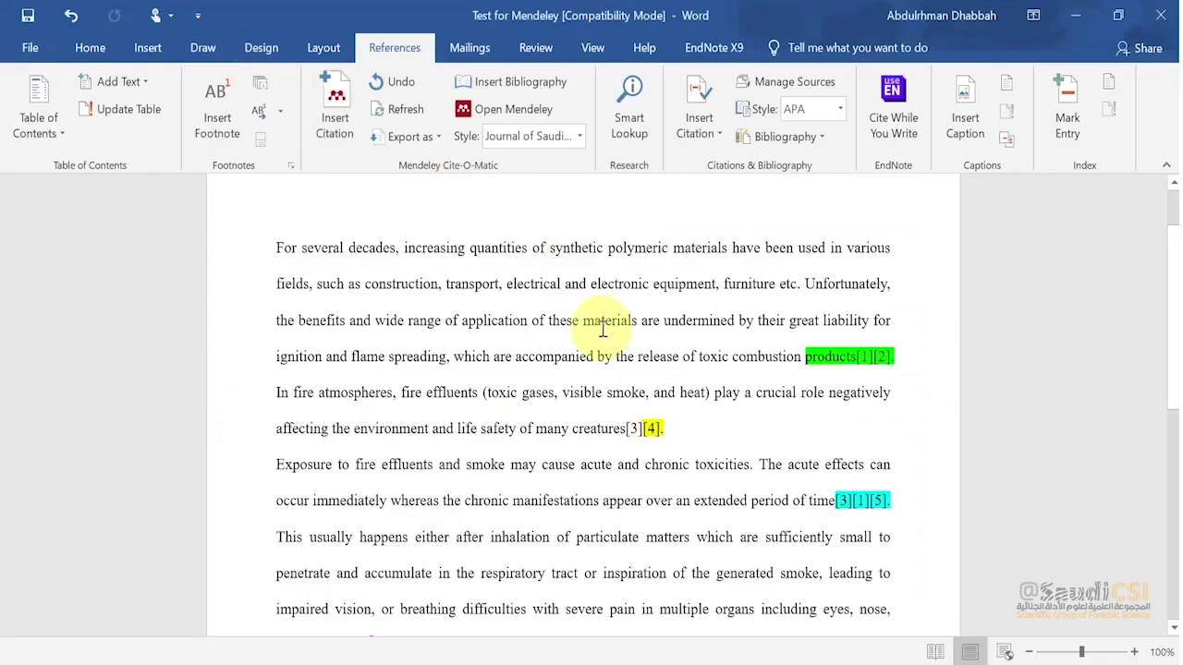
Highlight citation [3] after "many creatures" in yellow
left_click(633, 427)
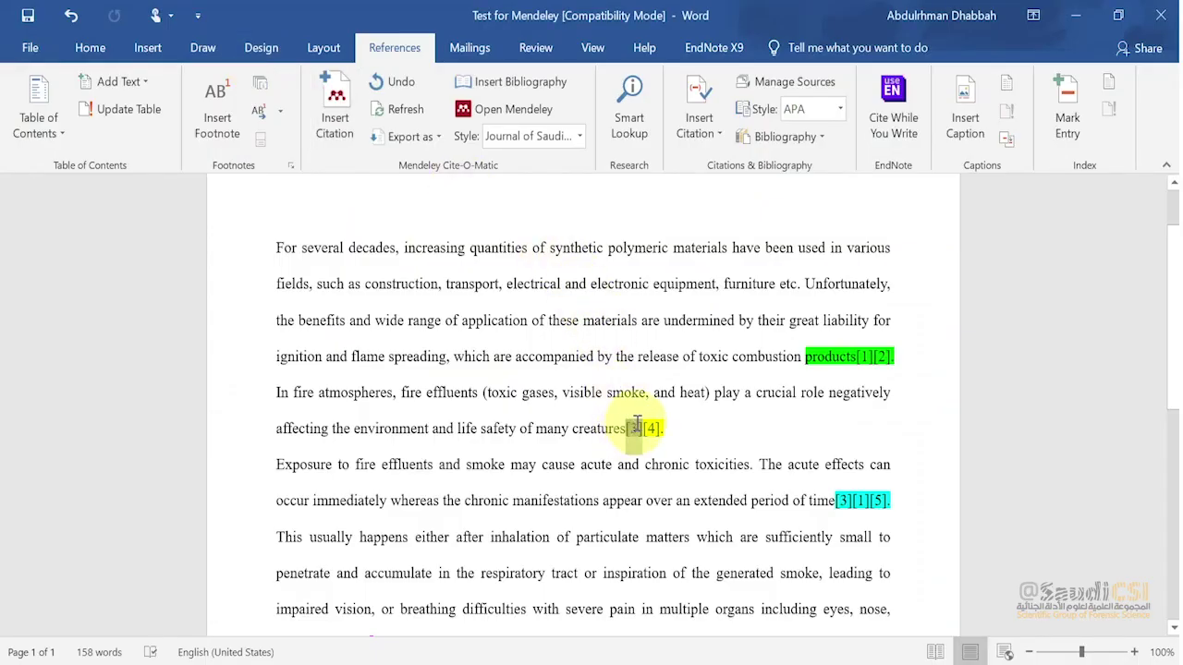
double_click(638, 425)
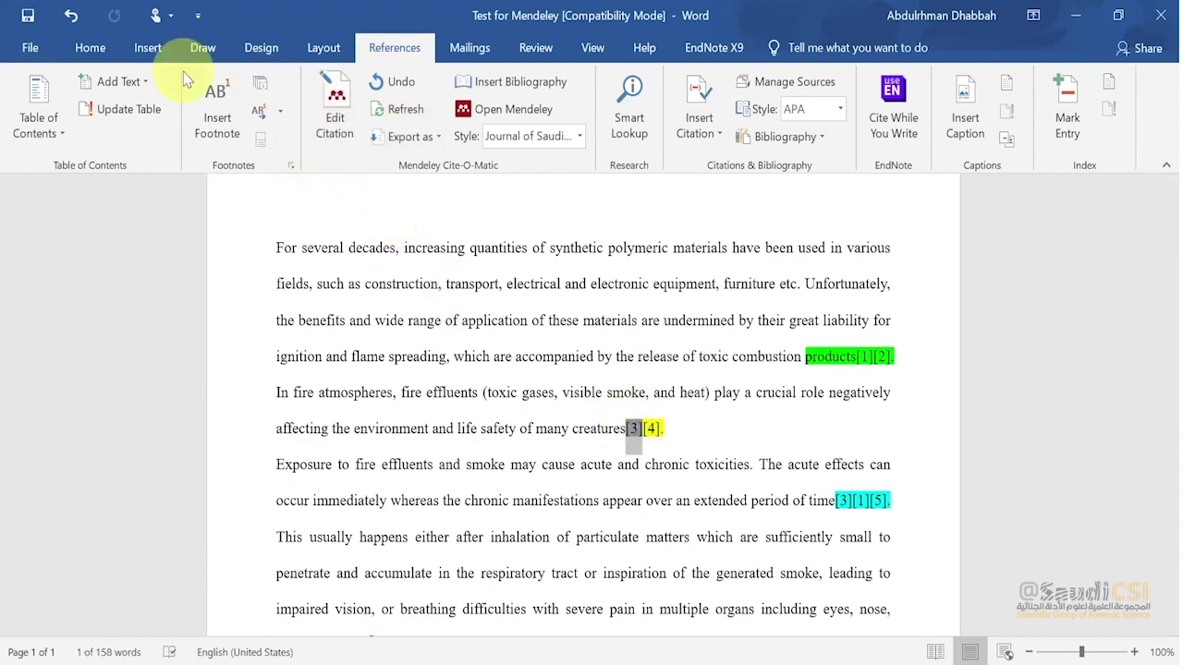
left_click(88, 48)
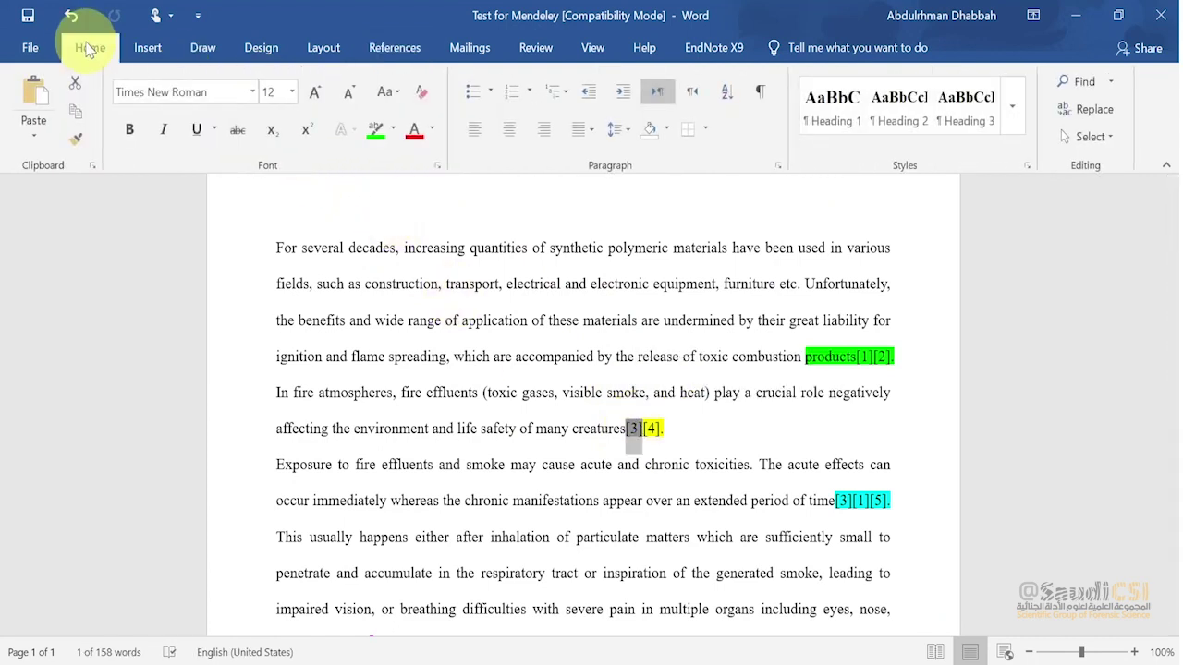
left_click(394, 129)
left_click(377, 152)
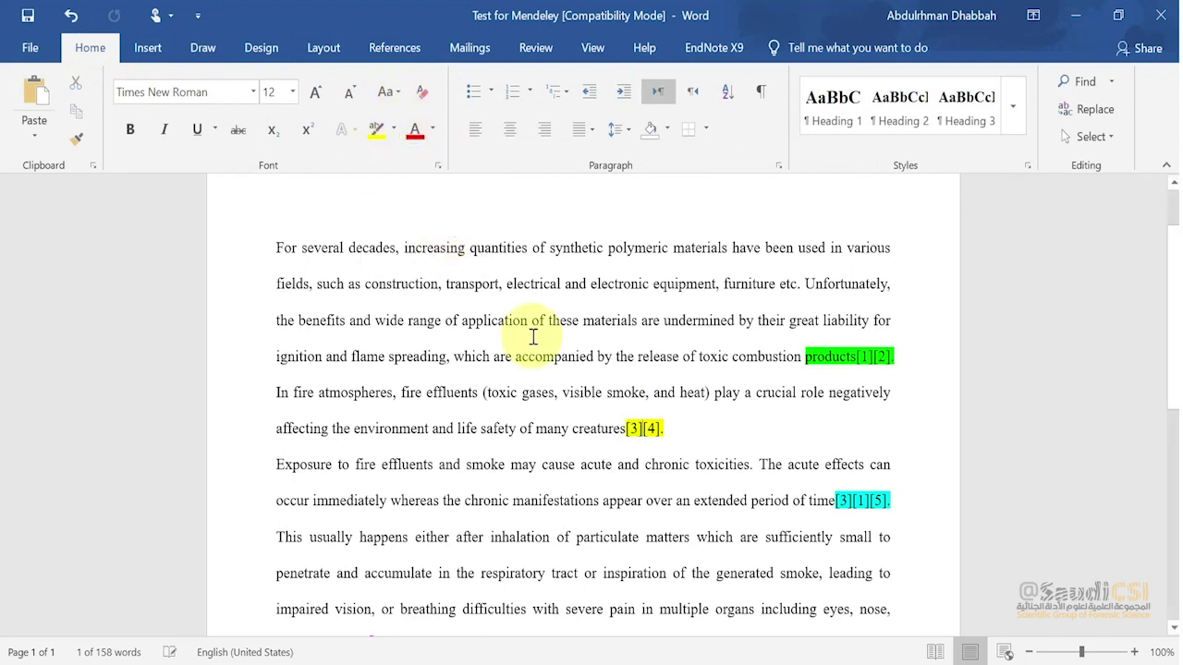
left_click(630, 437)
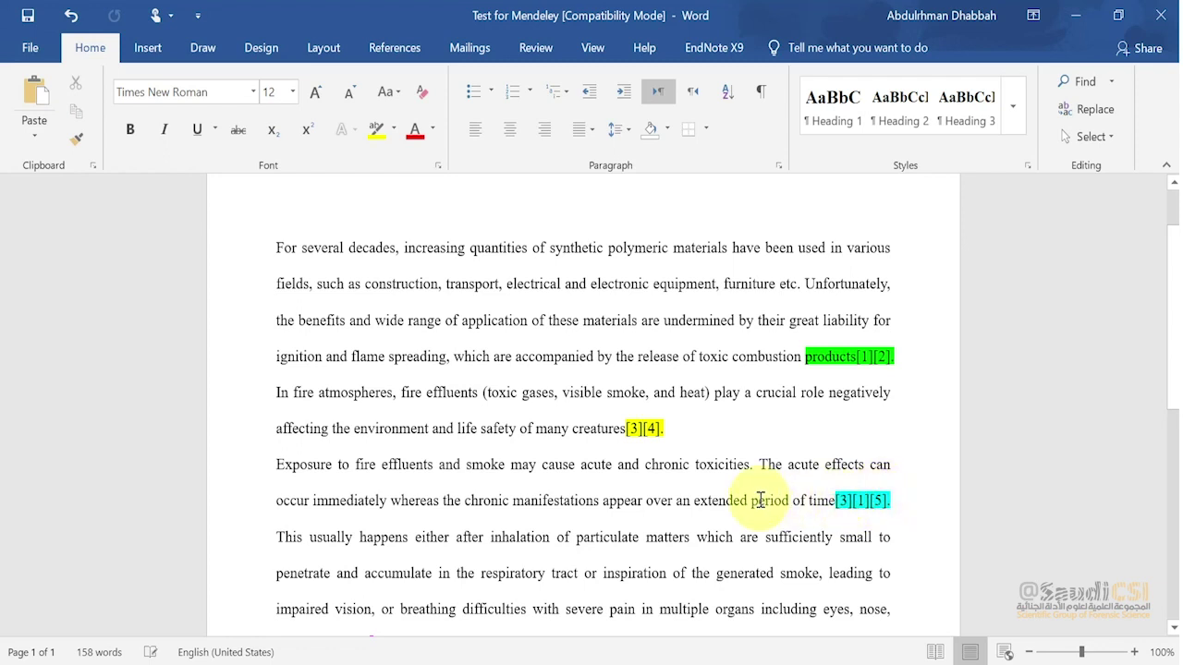
Merge the adjacent citations [3][1][5] after "extended period of time" into one Mendeley citation
left_click(395, 51)
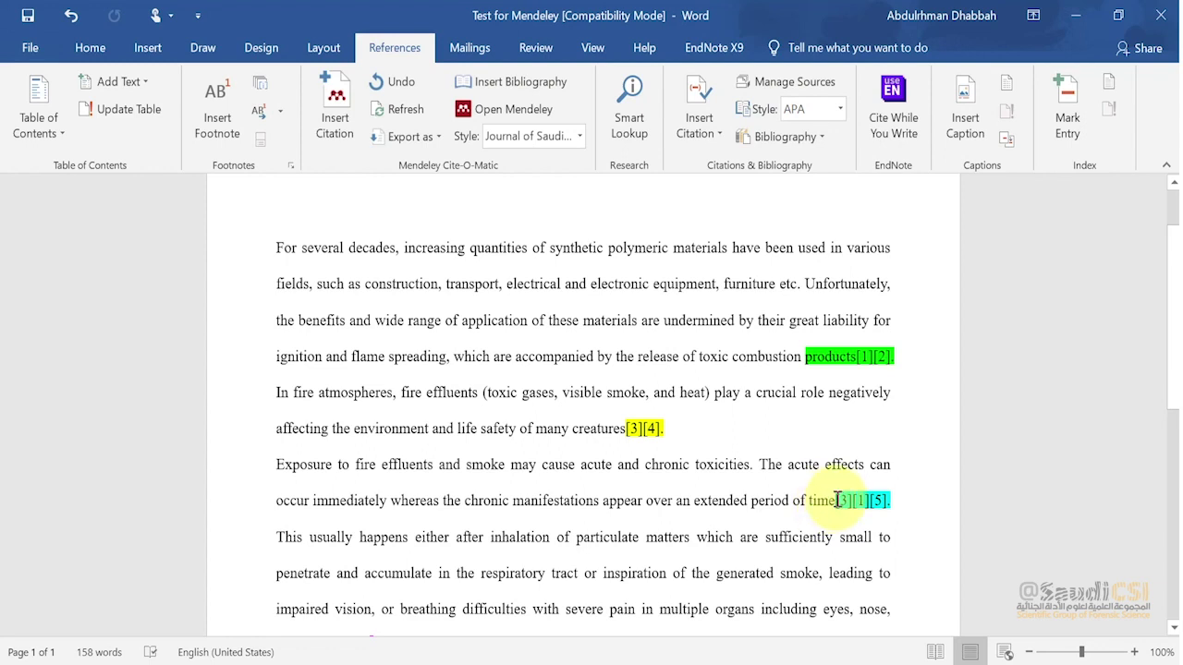
left_click_drag(837, 500, 891, 500)
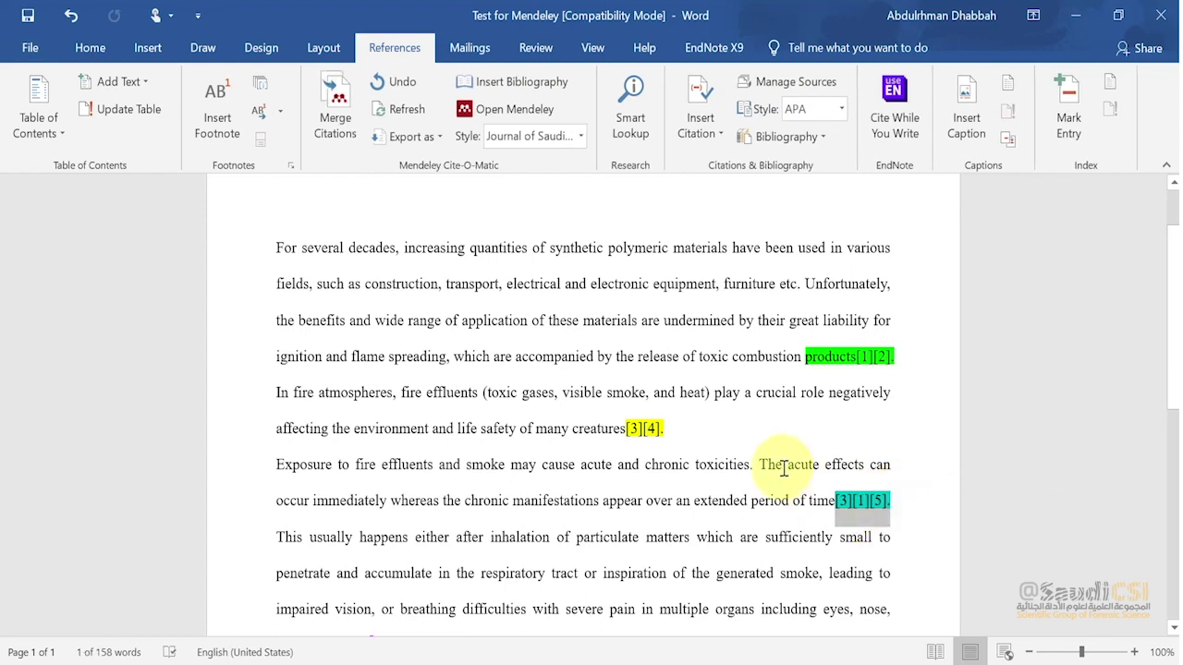
left_click(644, 501)
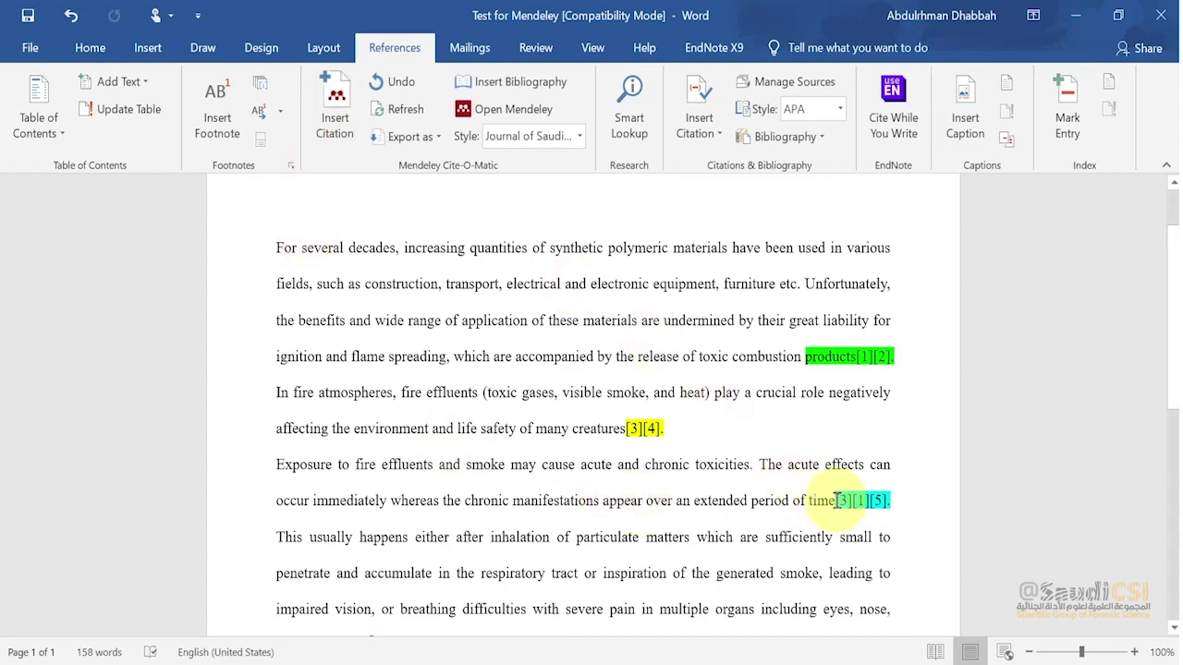
left_click_drag(837, 501, 882, 499)
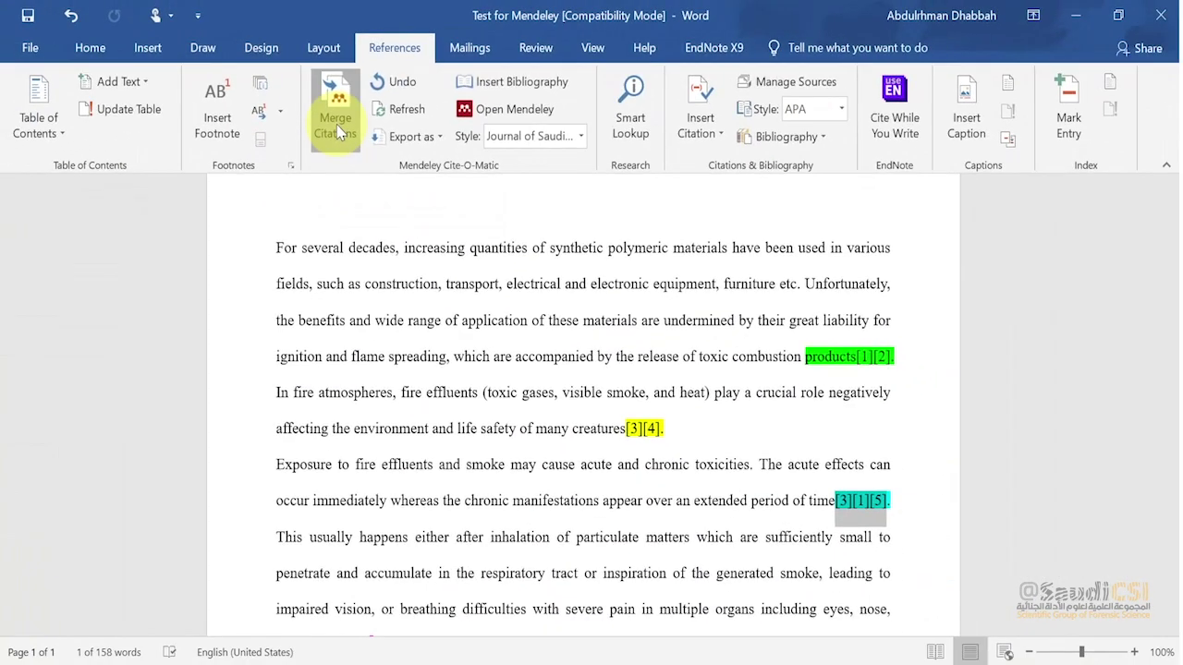
left_click(467, 310)
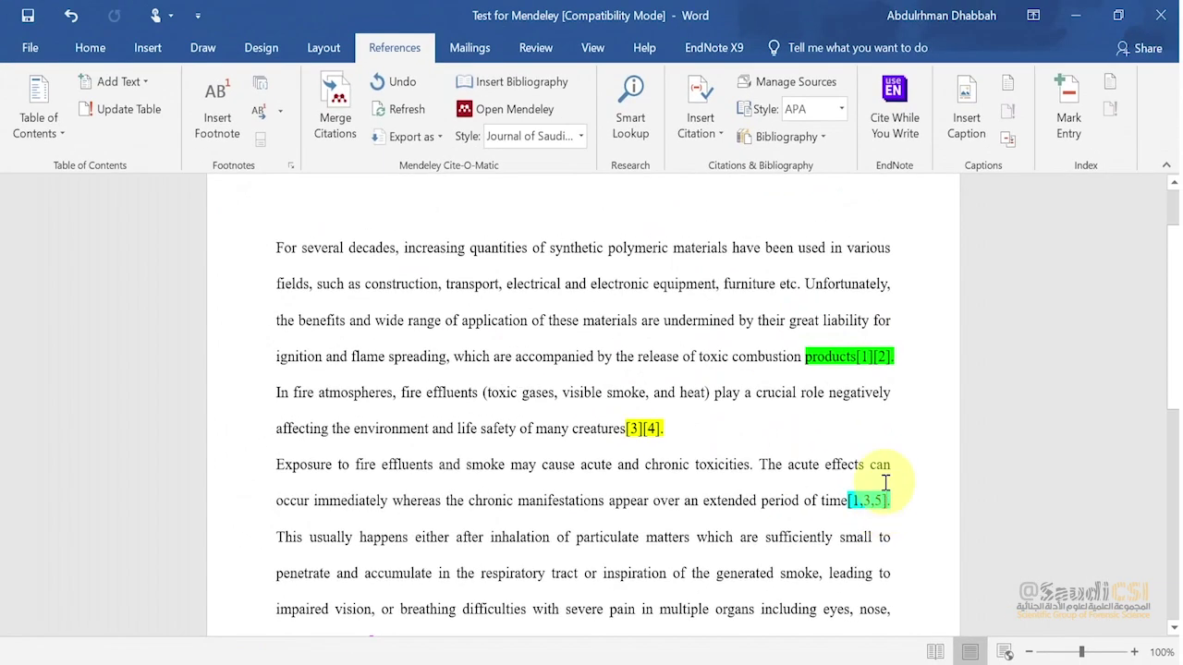
Try citing "High-throughput screening for new psychoactive substances (NPS)" from Mendeley directly after citation [2], and undo the insertion
left_click(898, 359)
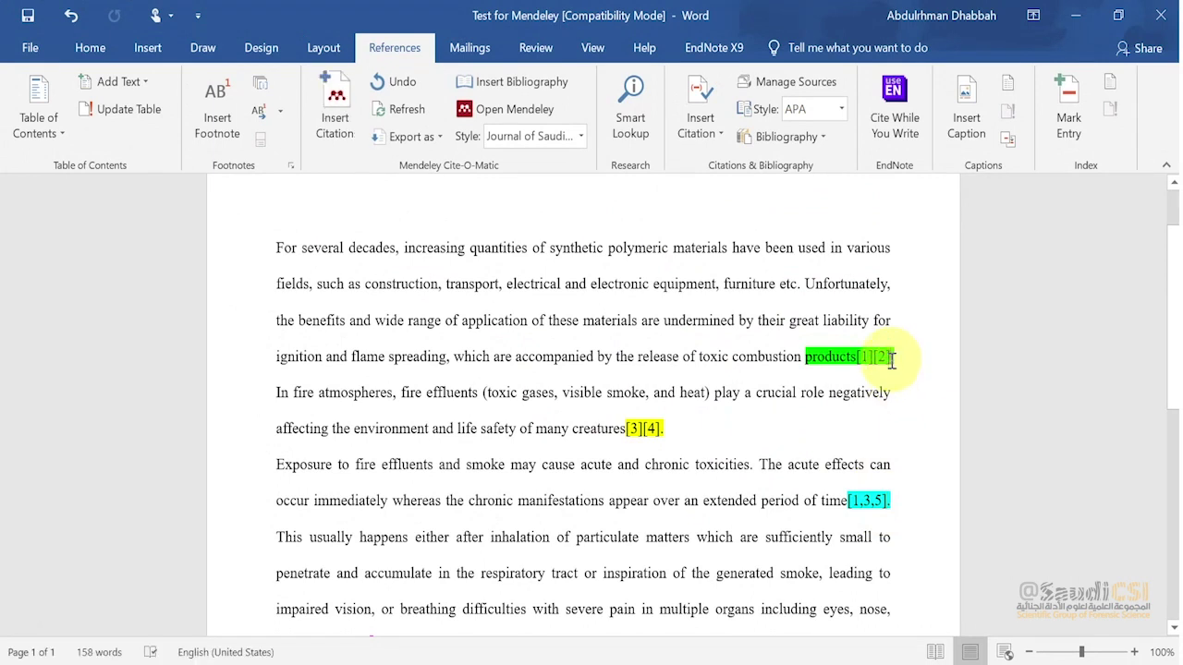
left_click(455, 193)
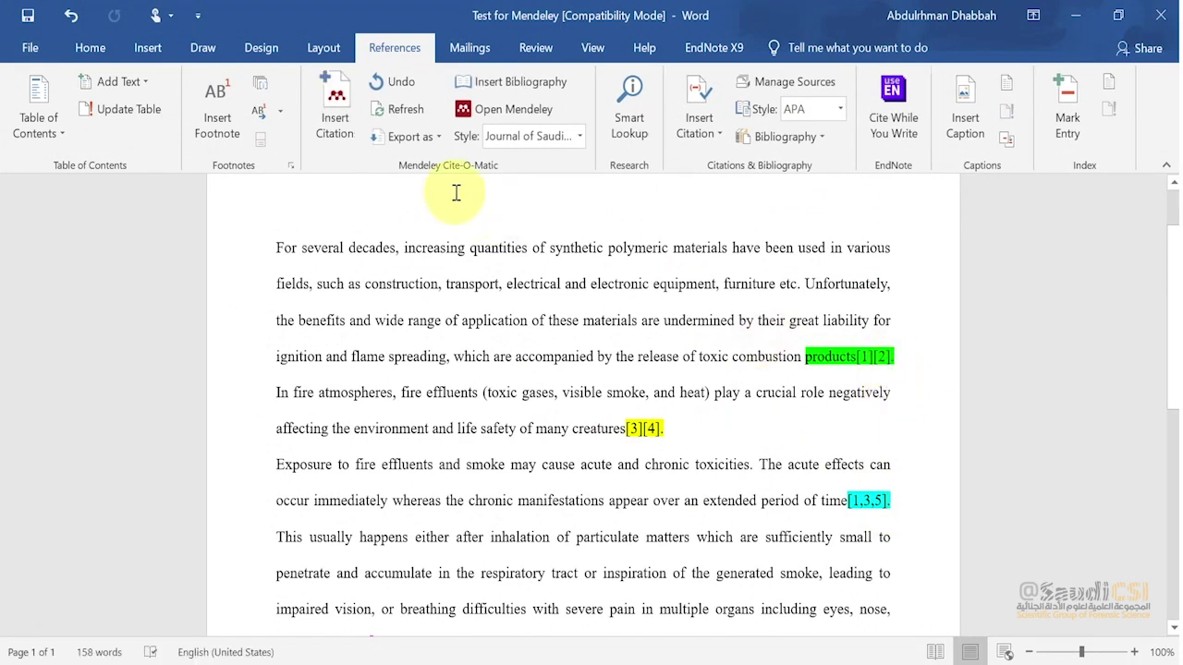
left_click(869, 356)
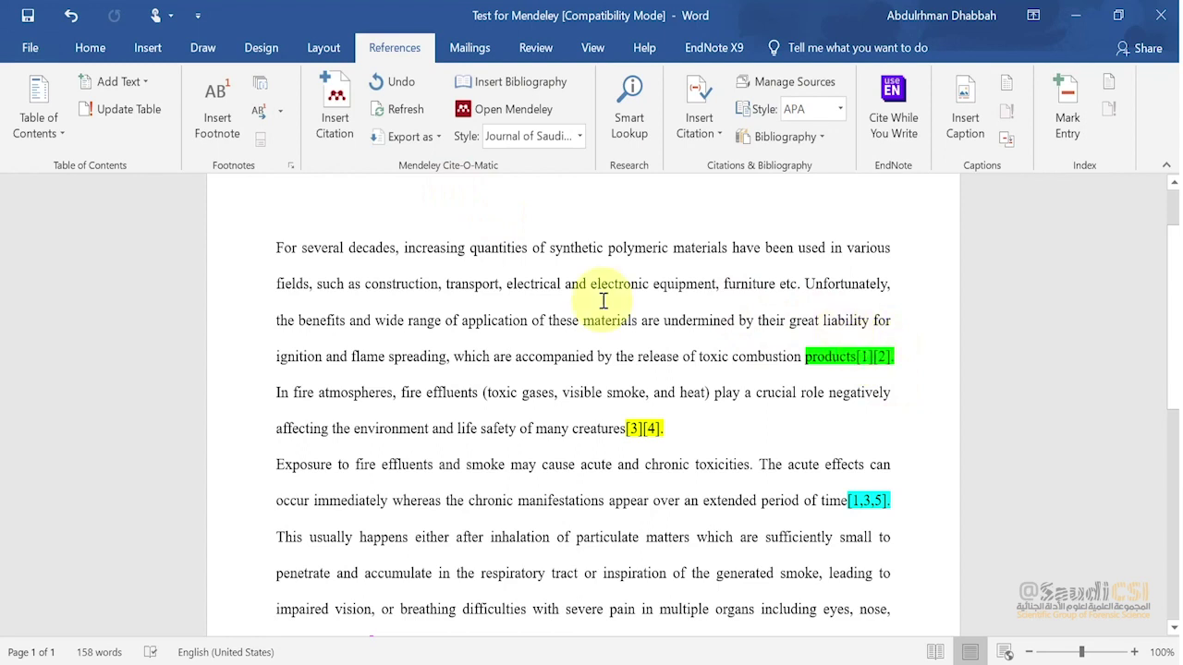
left_click(328, 127)
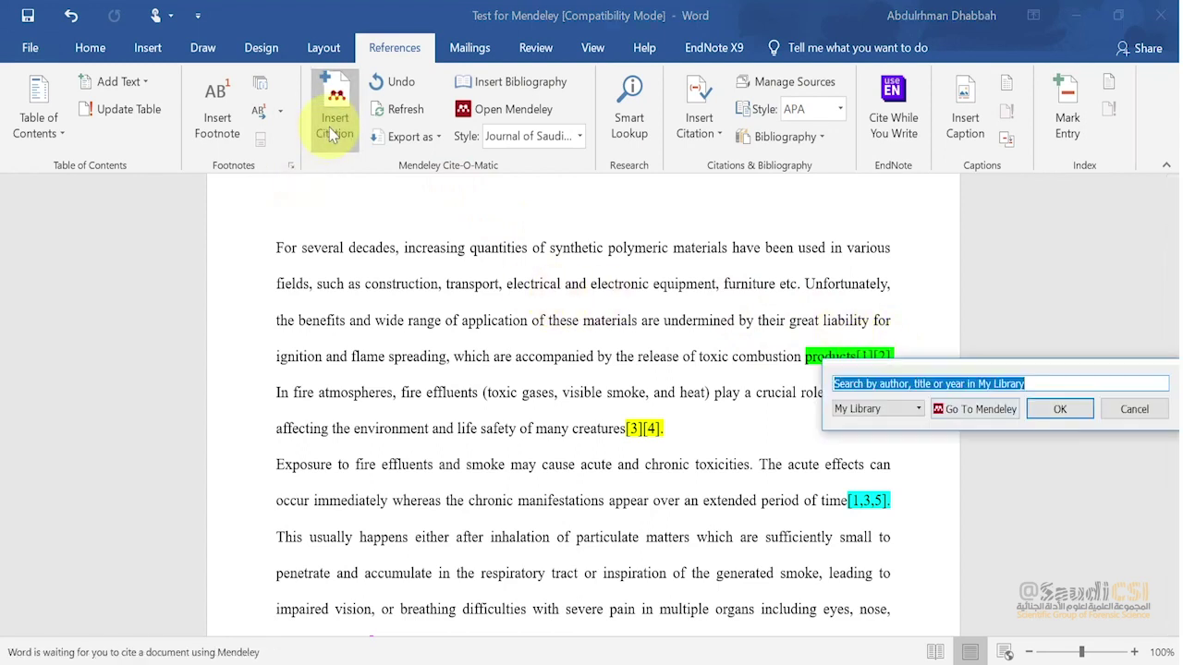
left_click(978, 409)
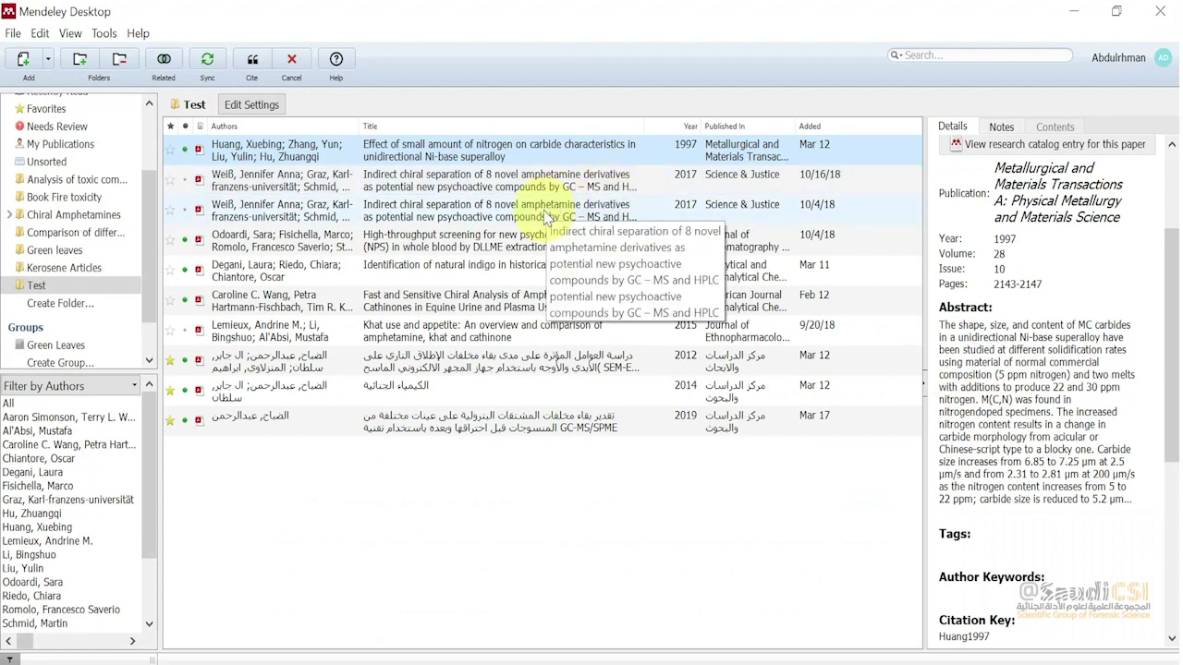
left_click(546, 248)
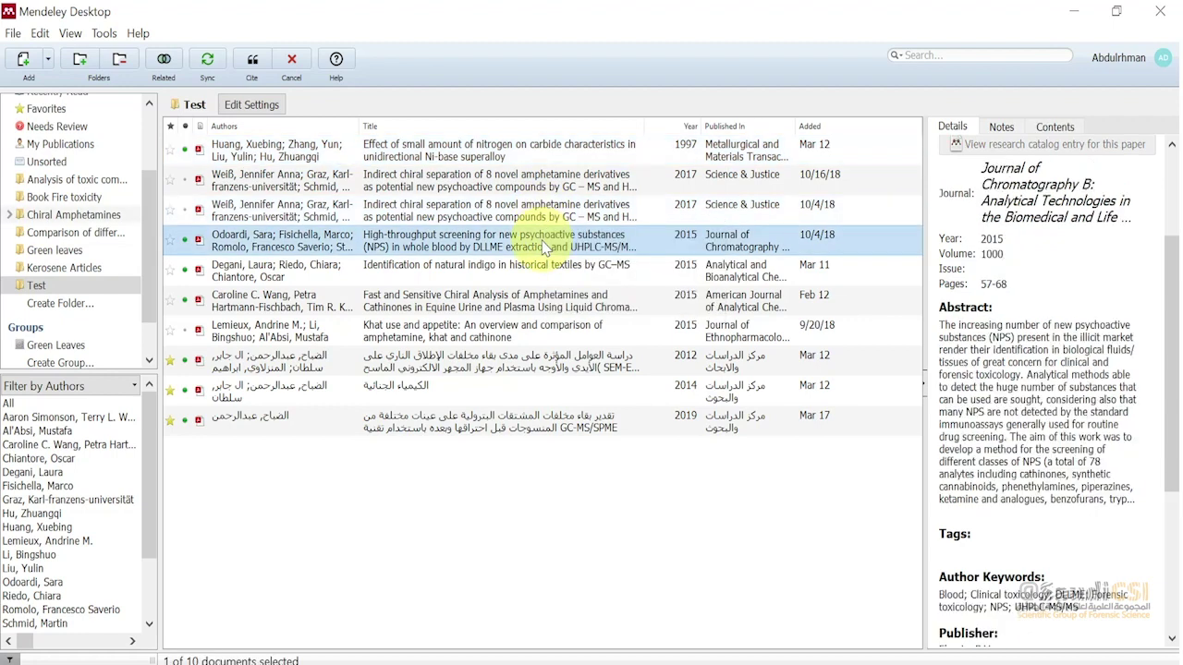
left_click(251, 61)
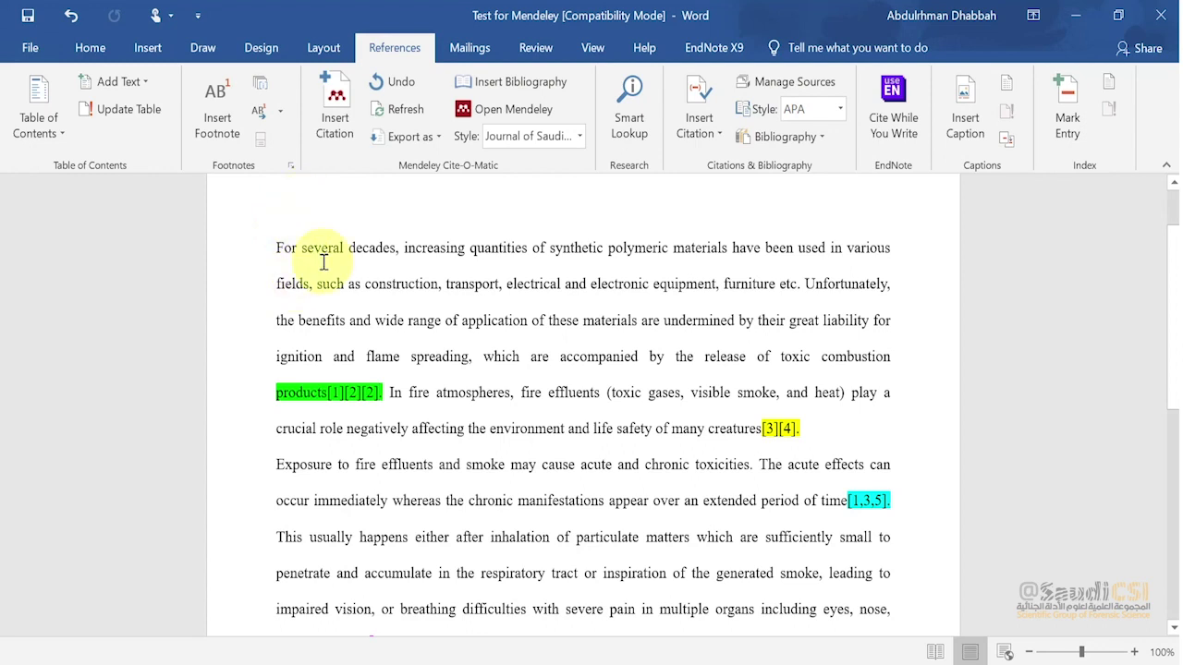
left_click(71, 16)
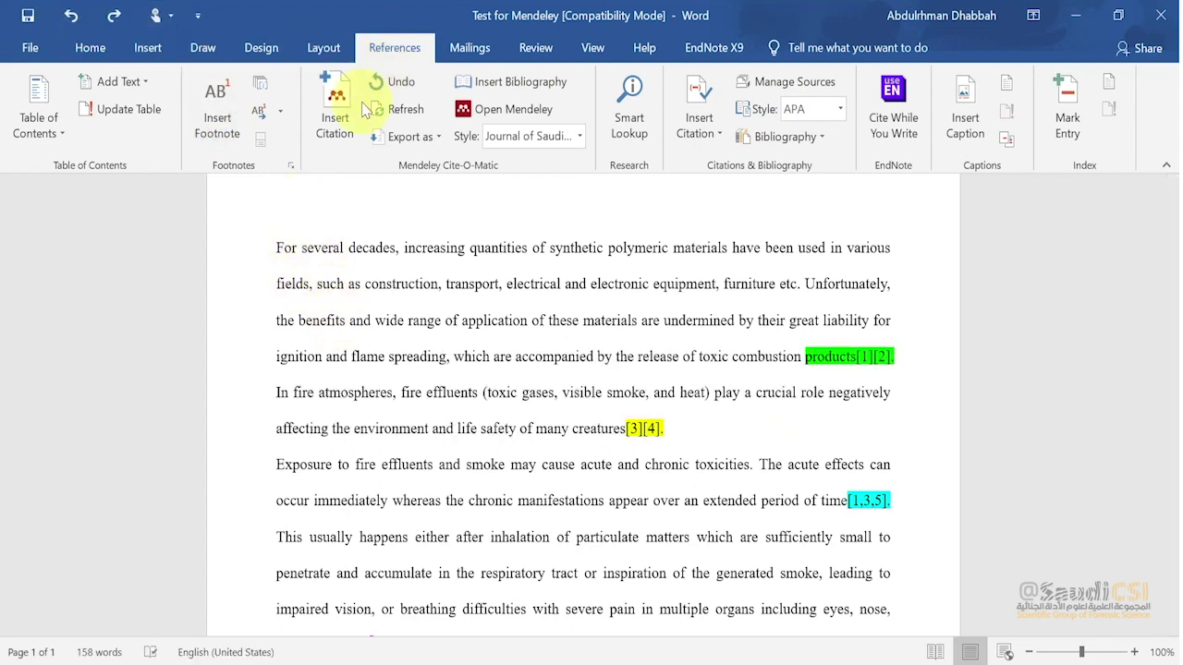
Cite "Polycyclic Aromatic Hydrocarbons (PAHs) Quantified in Large-Scale Fire Experiments" from Mendeley's Analysis of toxic components folder directly after citation [2], and refresh the citations
left_click(888, 360)
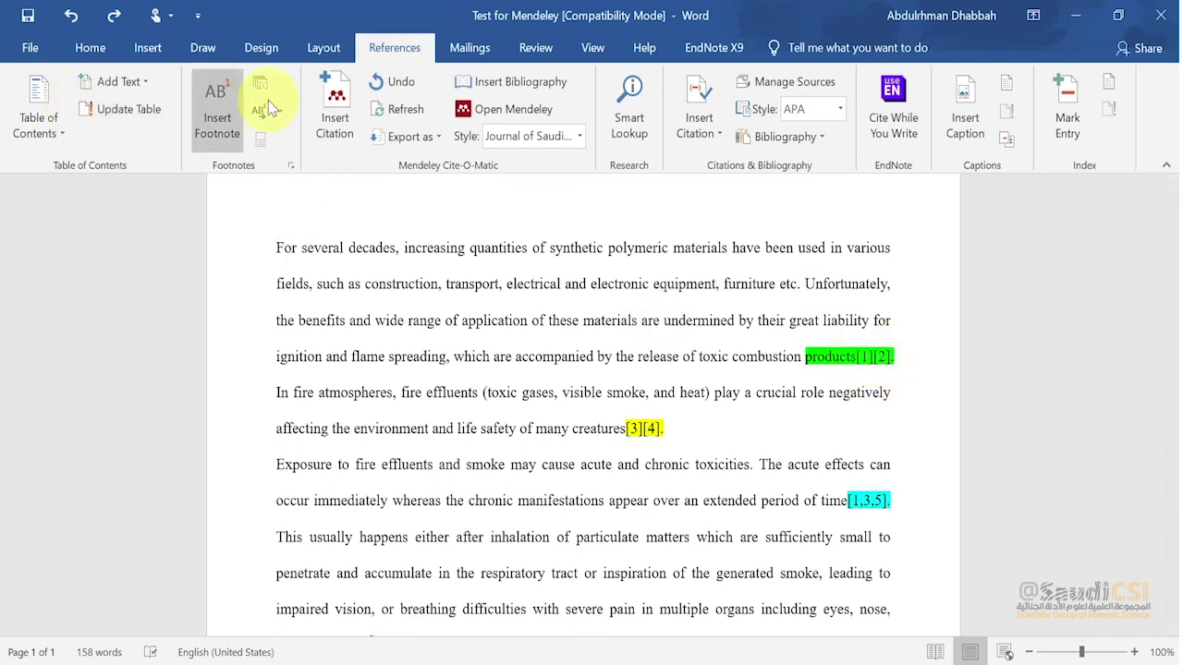
left_click(332, 119)
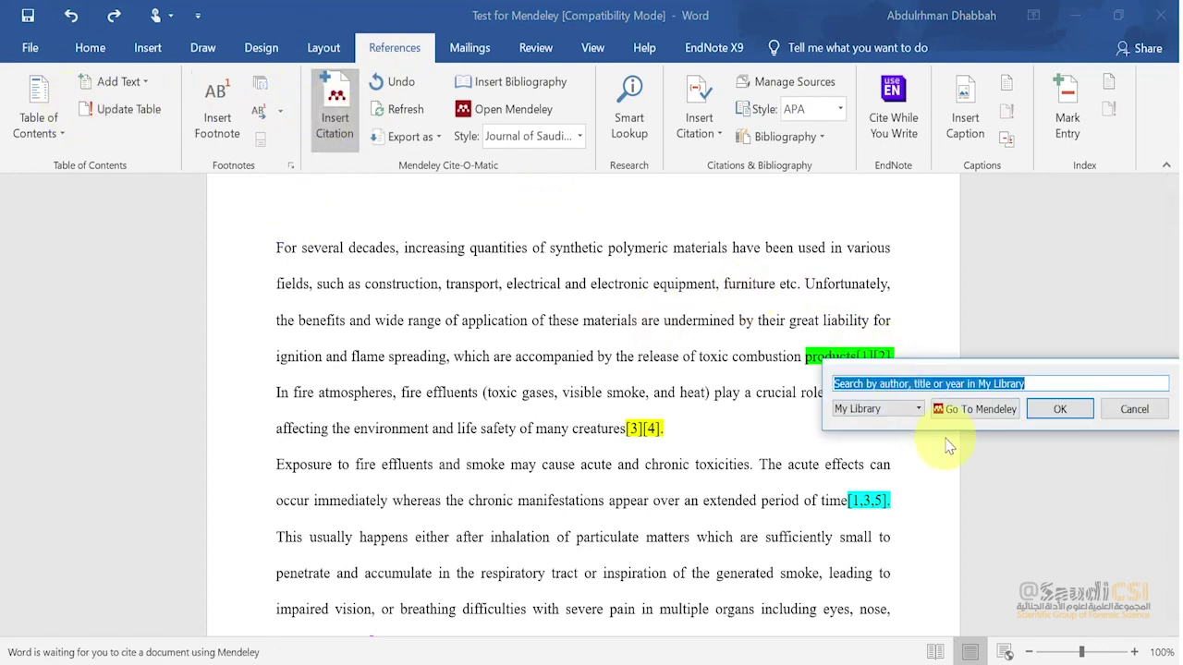
left_click(961, 412)
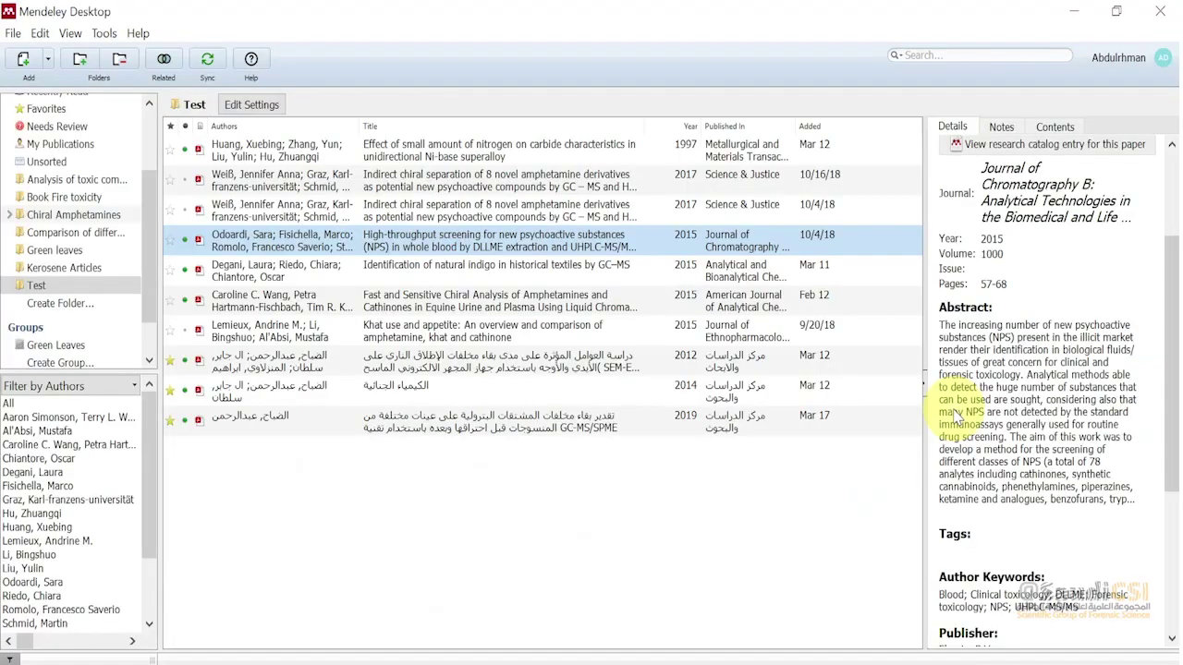
left_click(76, 180)
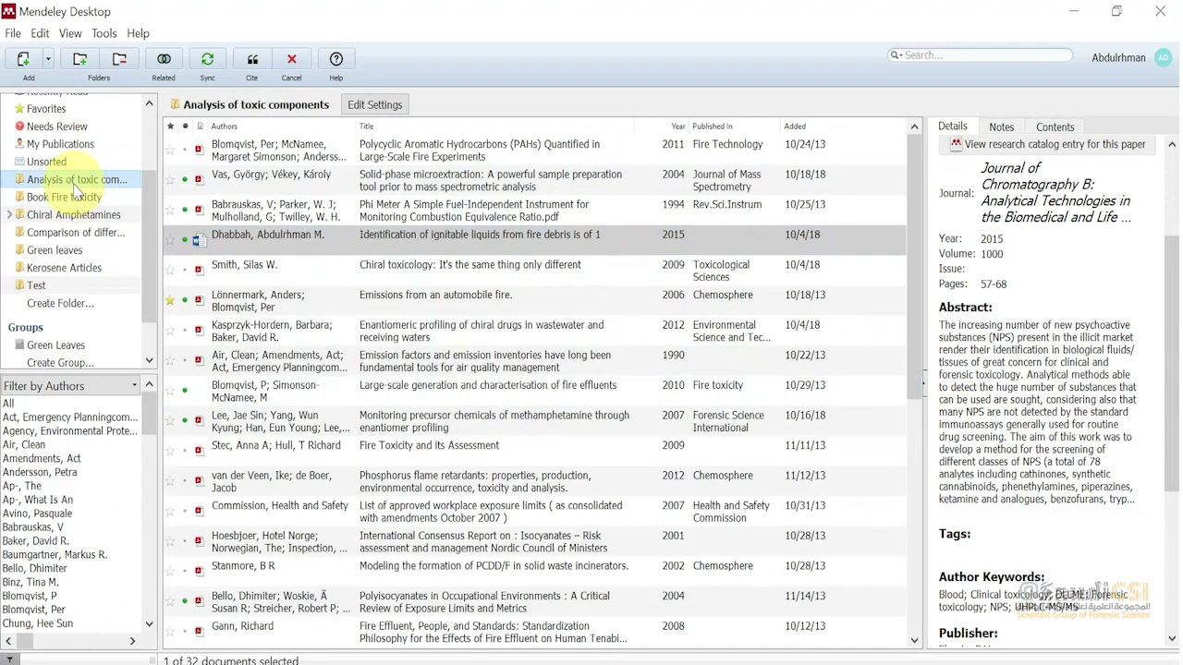
left_click(310, 150)
left_click(252, 61)
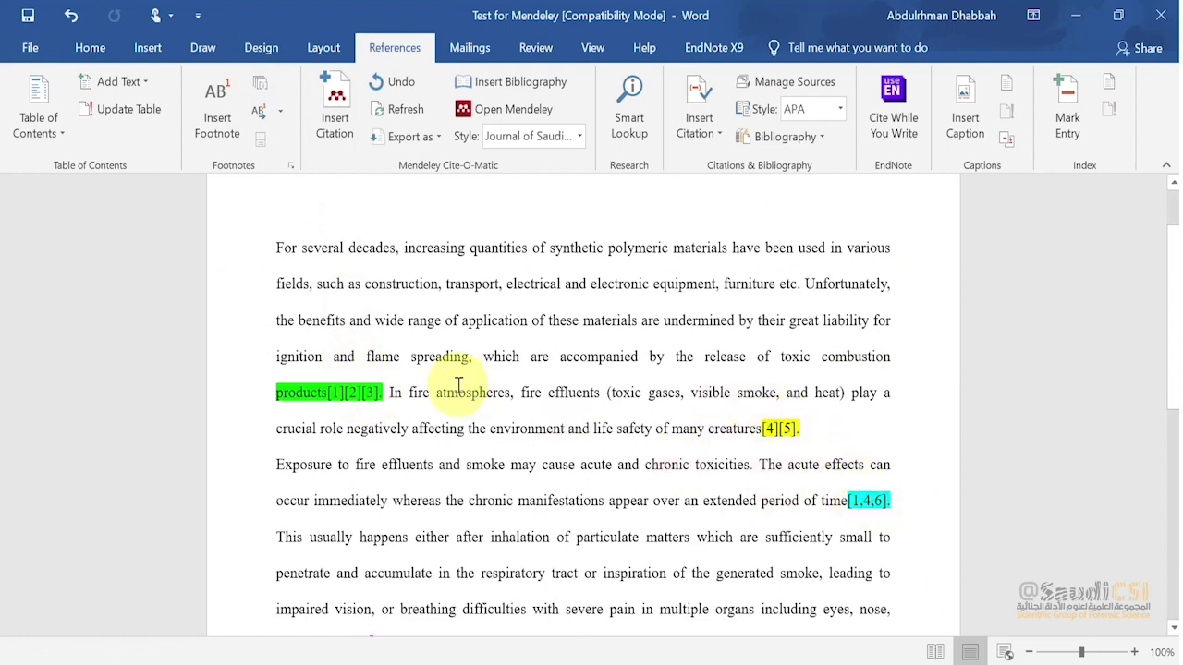
left_click(407, 111)
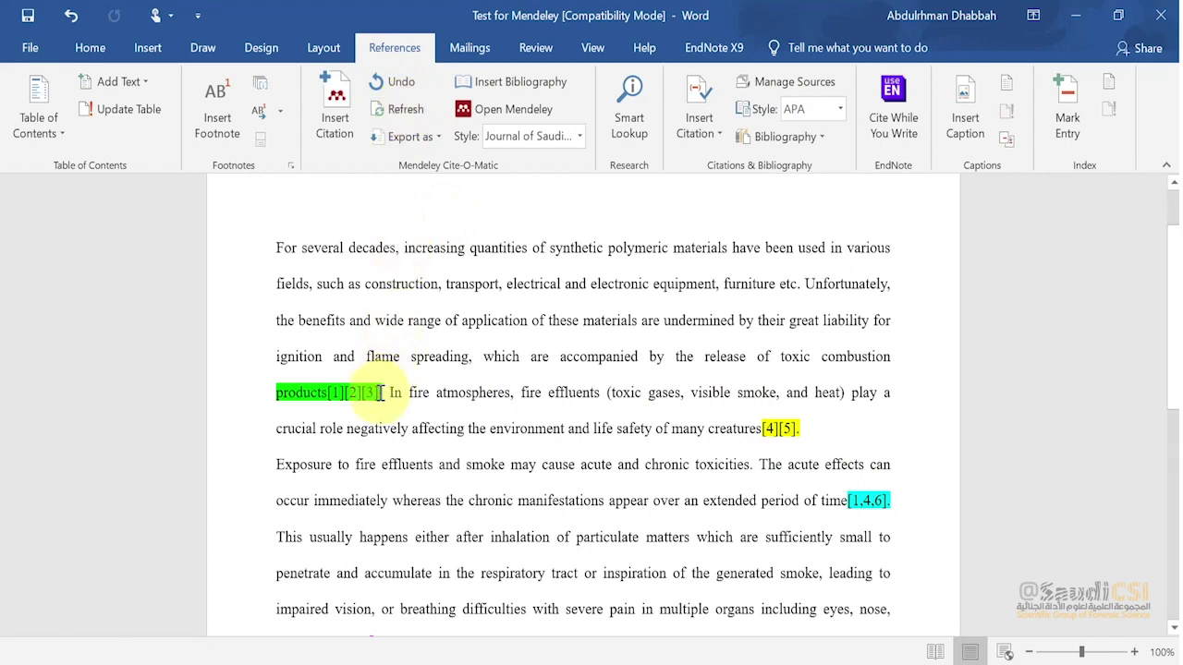
Merge the adjacent citations [1][2][3] after "toxic combustion products" into one Mendeley citation
left_click(348, 392)
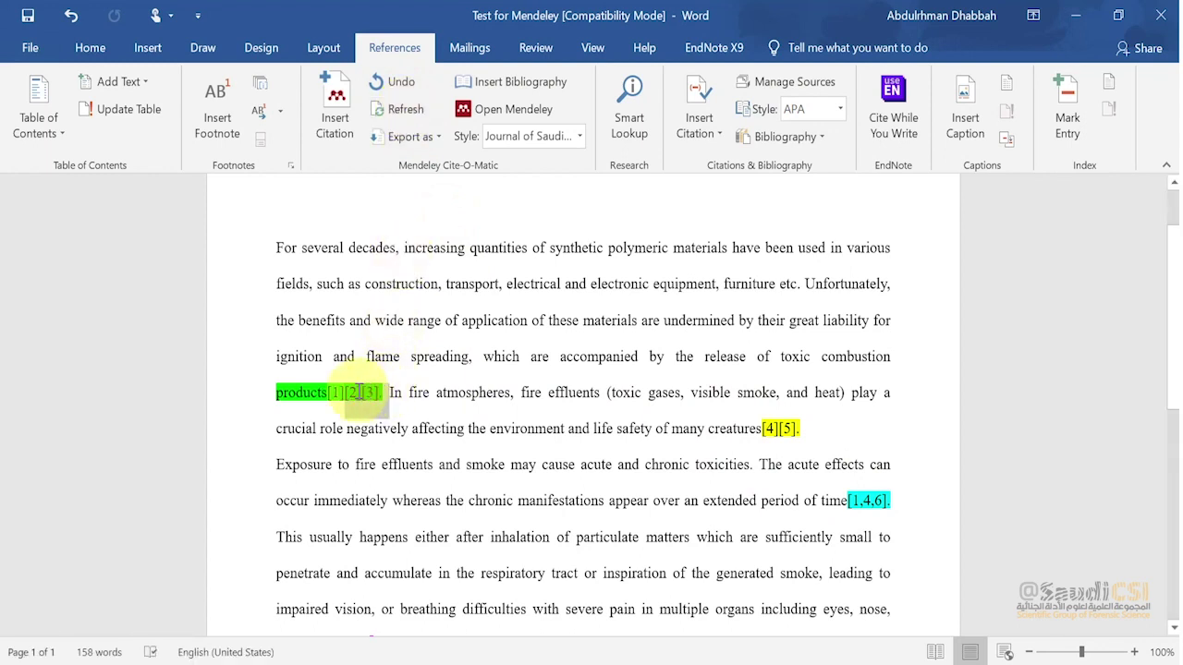
left_click(345, 393)
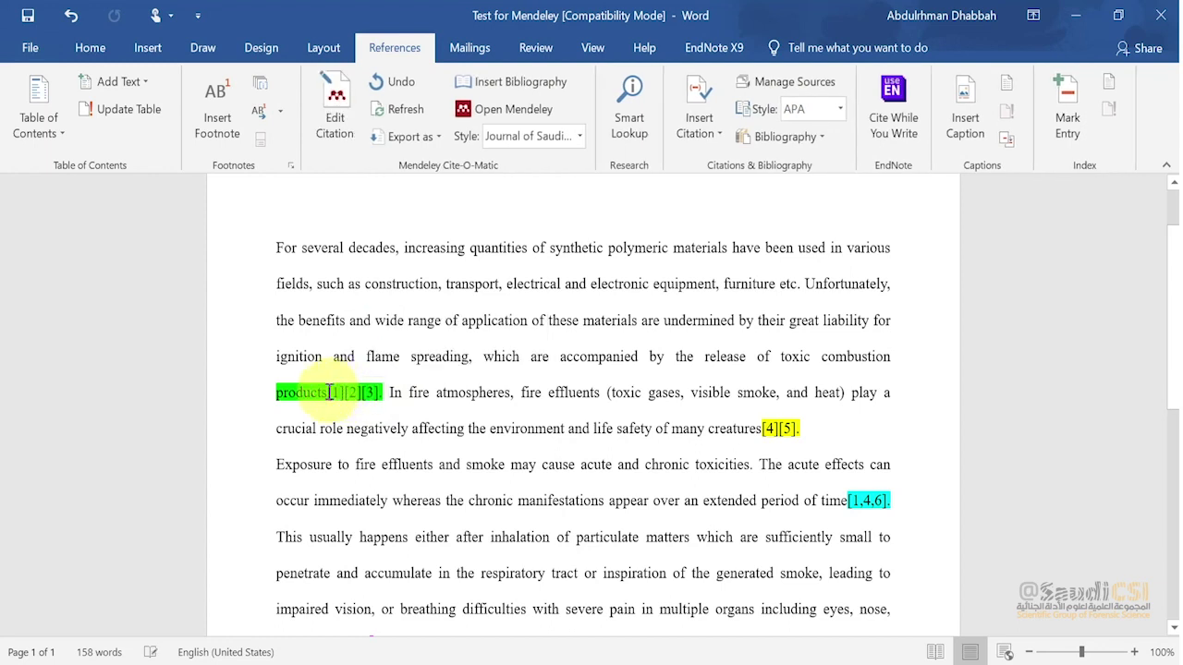
left_click_drag(347, 393, 314, 393)
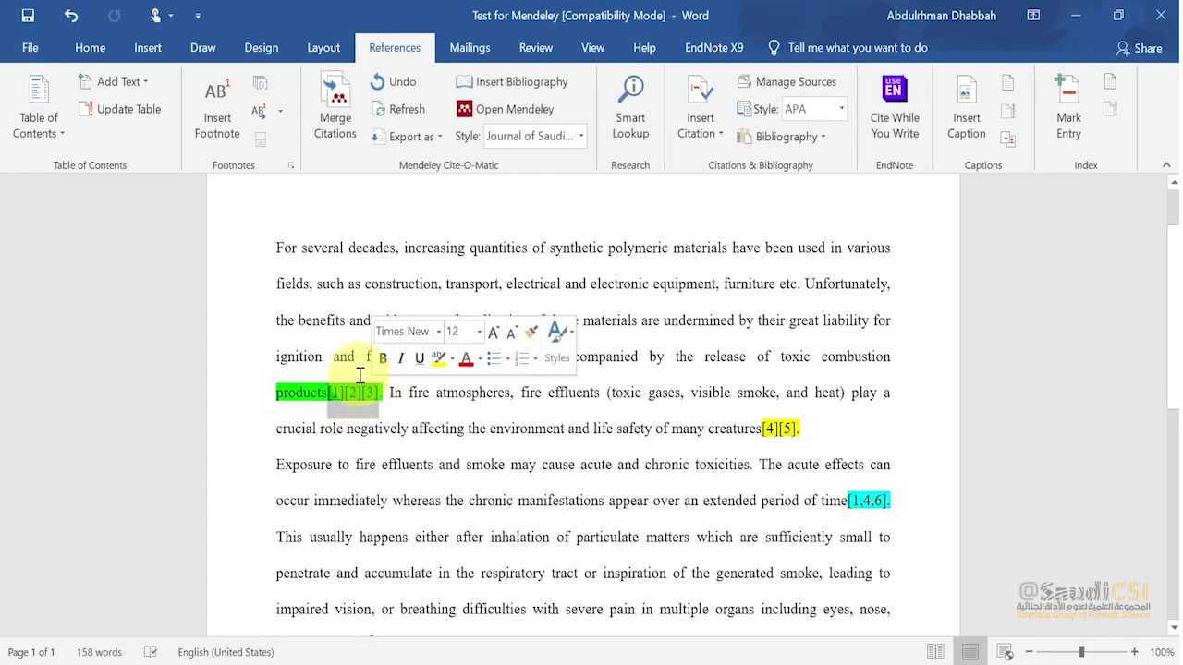
left_click(340, 116)
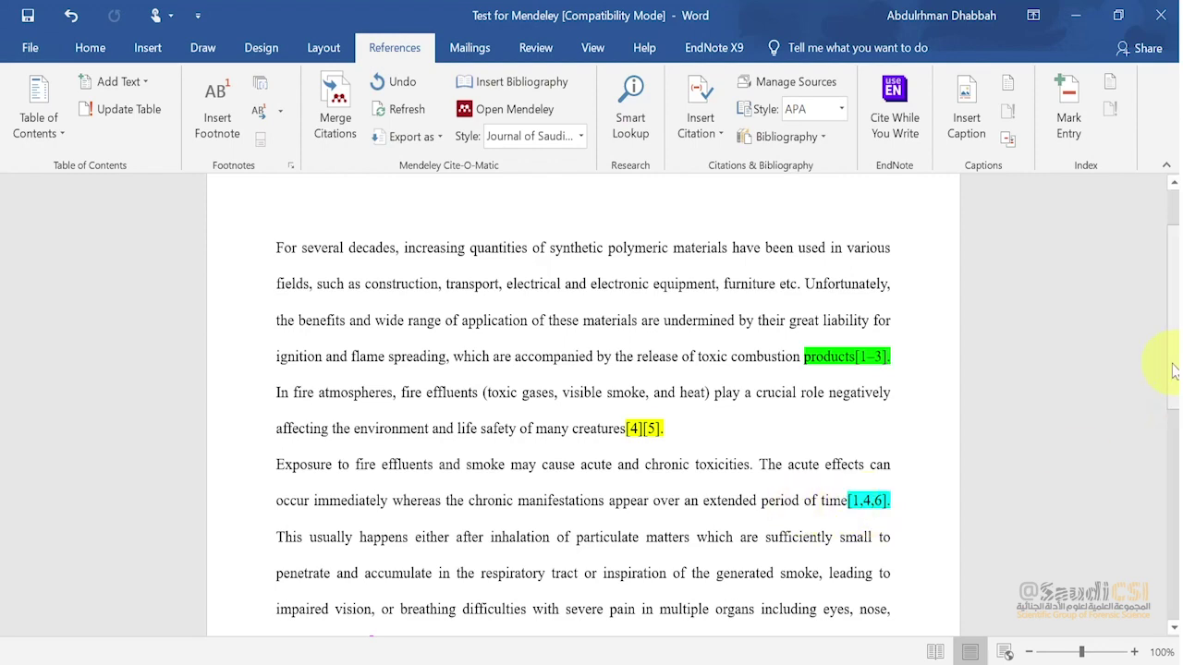
Insert the Mendeley bibliography on a new line below the References heading
left_click_drag(1172, 370, 1172, 440)
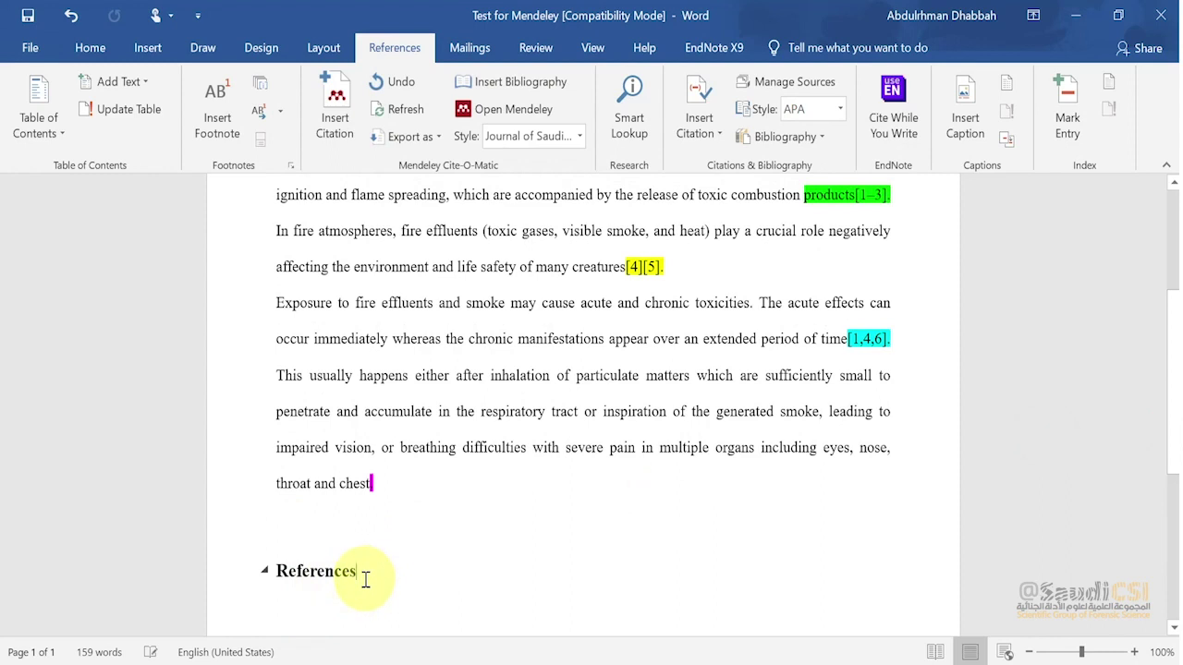
key("Return")
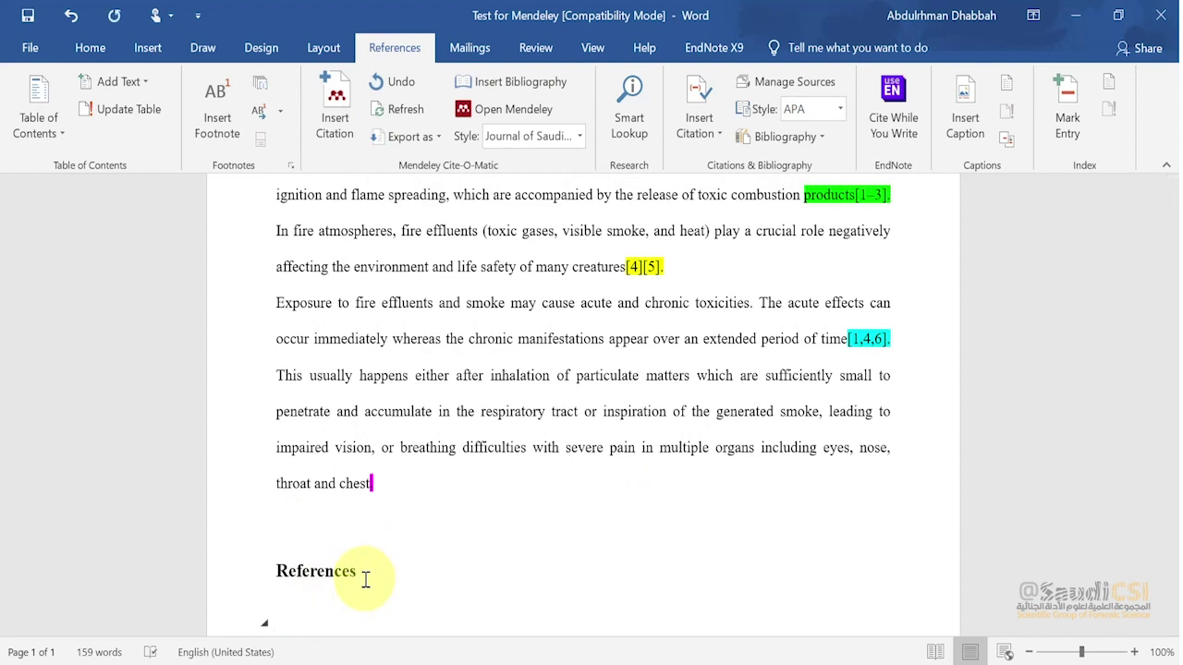
left_click(530, 88)
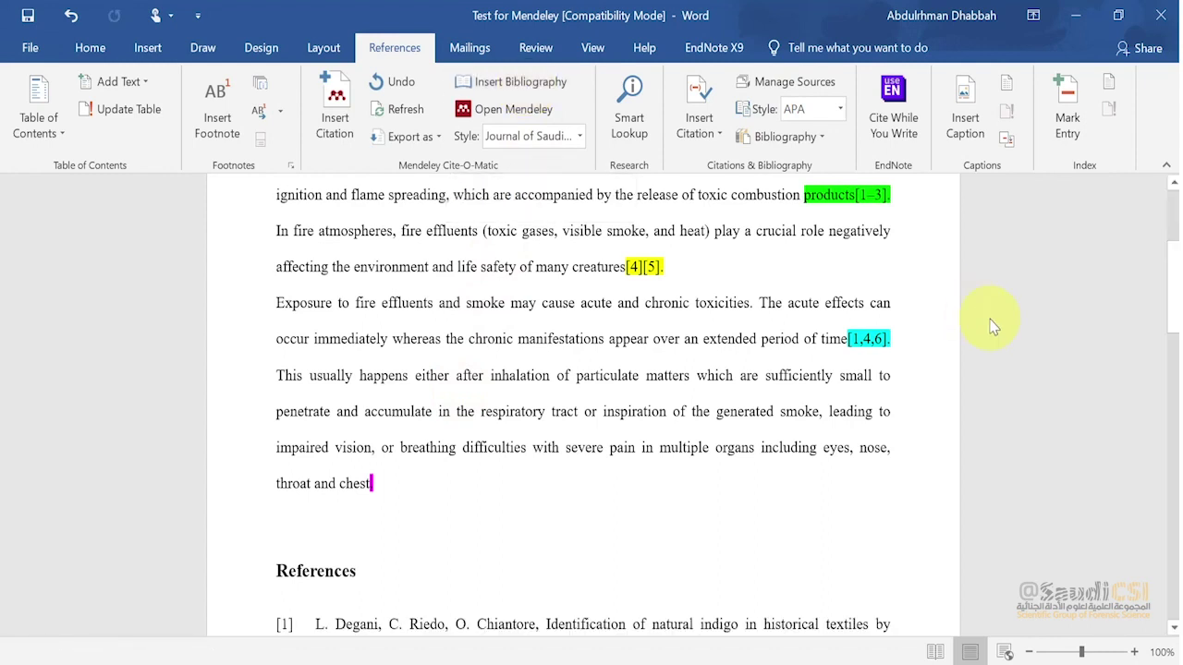
Move citation [5] from after "many creatures" to directly before the green citation [1–3] after "products", and refresh the citation numbering
mouse_move(1174, 291)
left_mouse_down()
mouse_move(1172, 503)
mouse_move(1172, 292)
left_mouse_up()
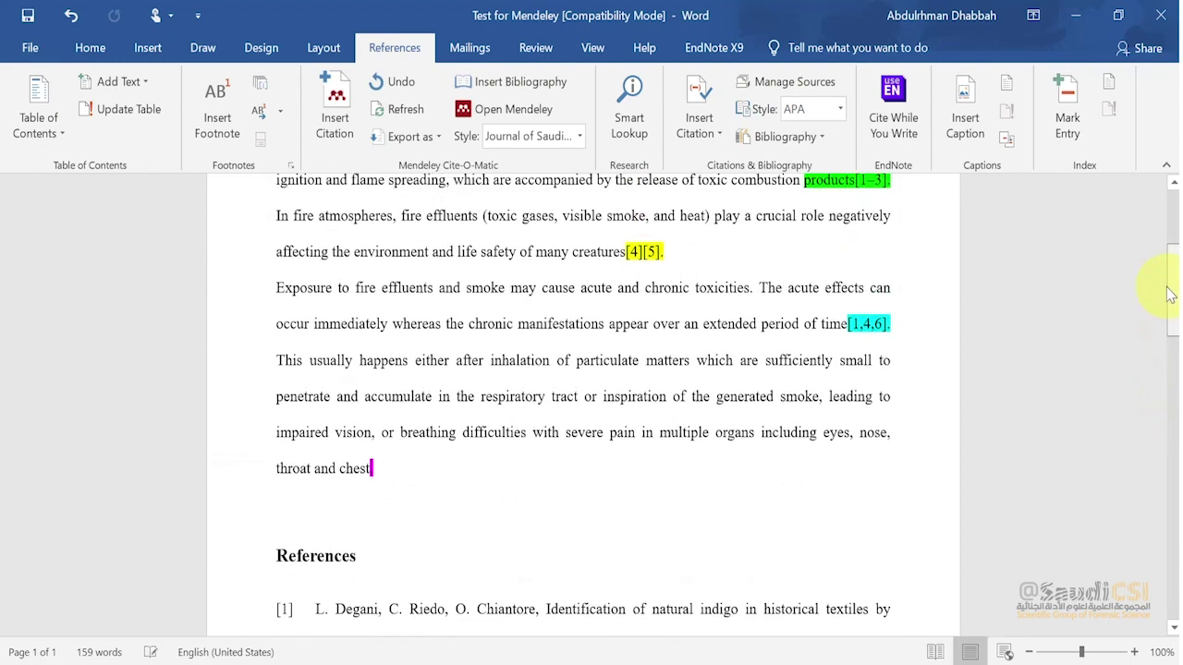
left_click(648, 251)
double_click(645, 251)
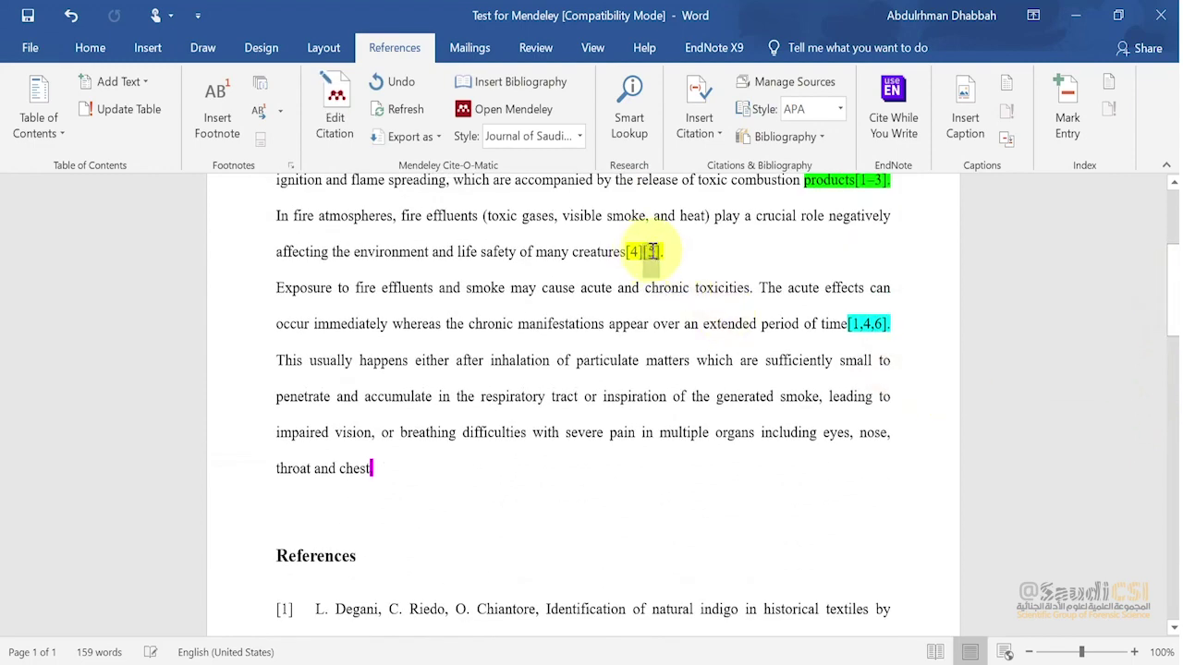
left_click_drag(655, 264, 853, 247)
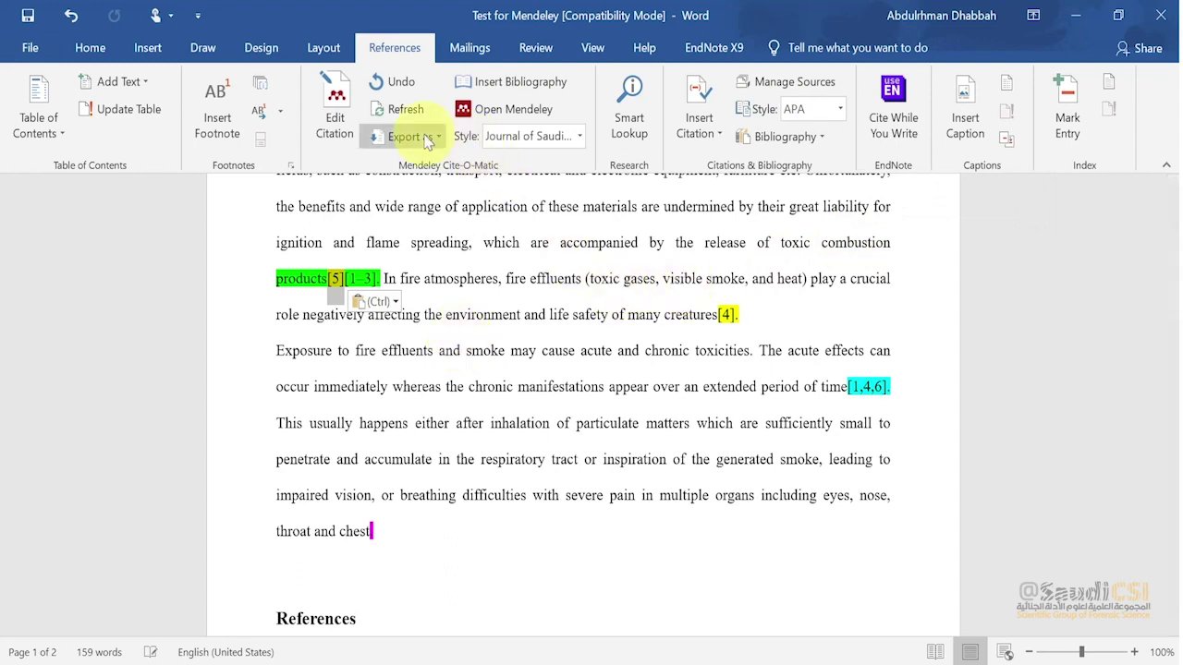
left_click(404, 111)
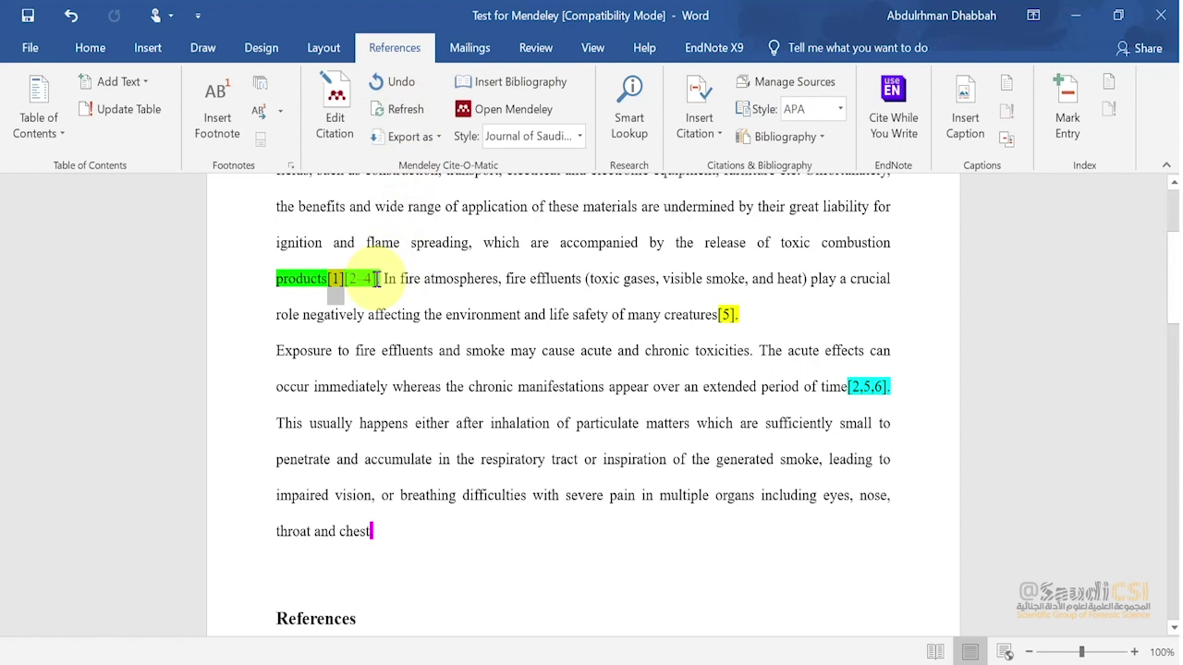
Merge the moved citation [1] with the adjacent [2–4] after "products" into one Mendeley citation
mouse_move(378, 279)
left_mouse_down()
mouse_move(317, 277)
mouse_move(381, 282)
left_mouse_up()
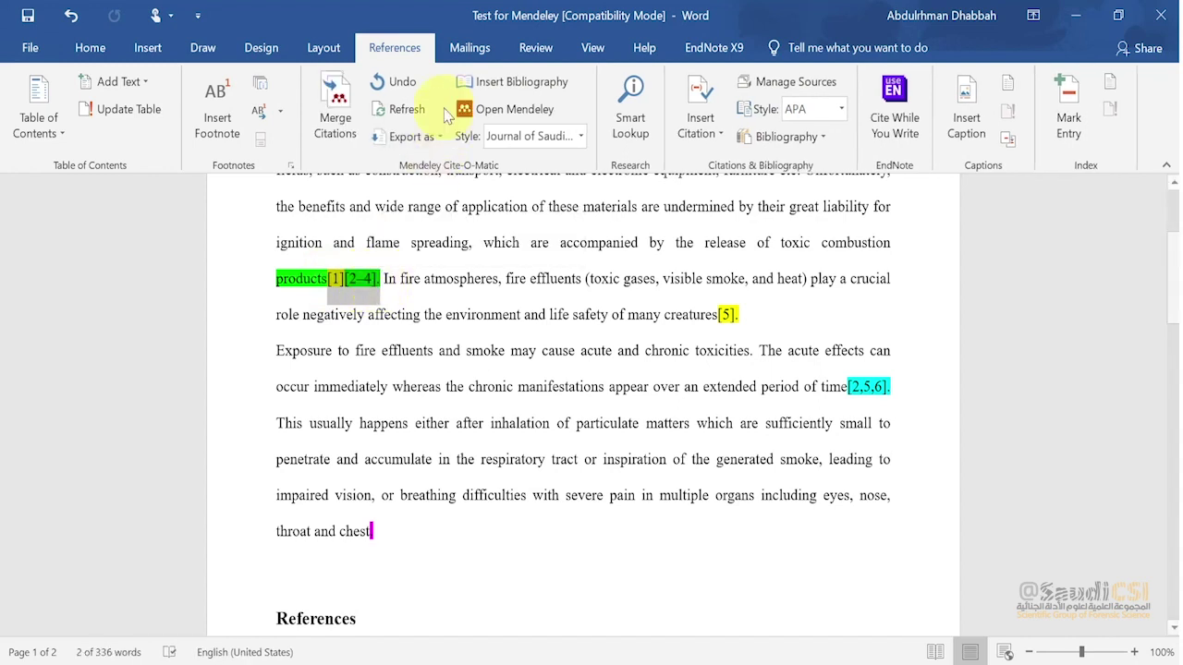
left_click(336, 118)
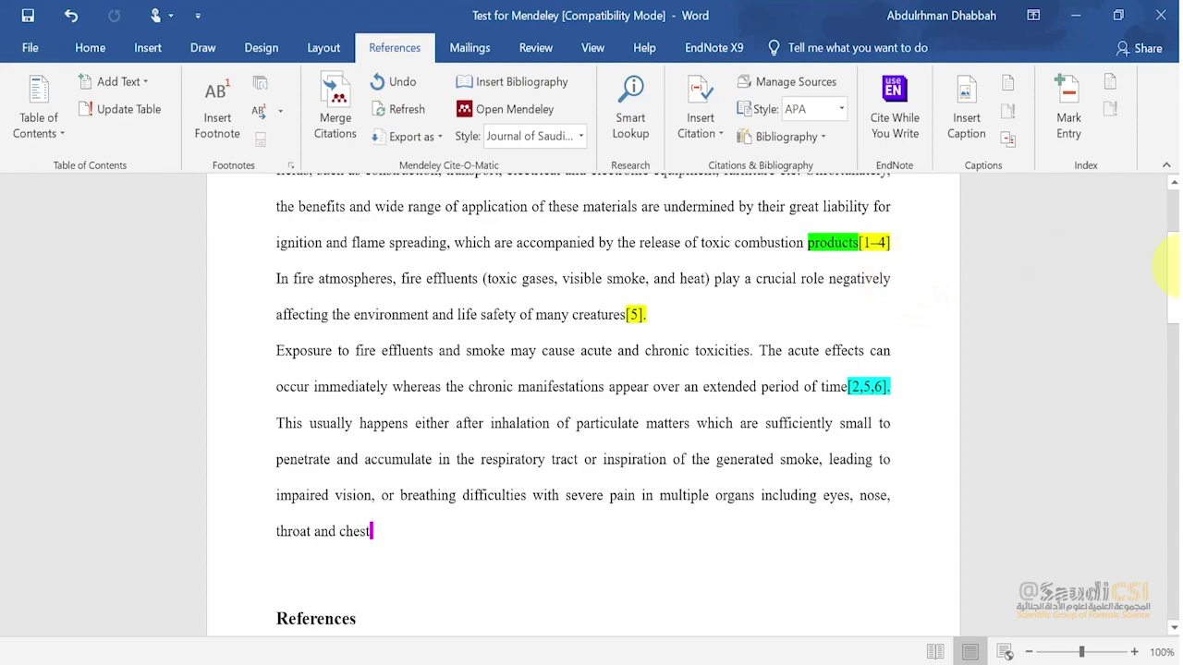
left_click_drag(1174, 268, 1165, 242)
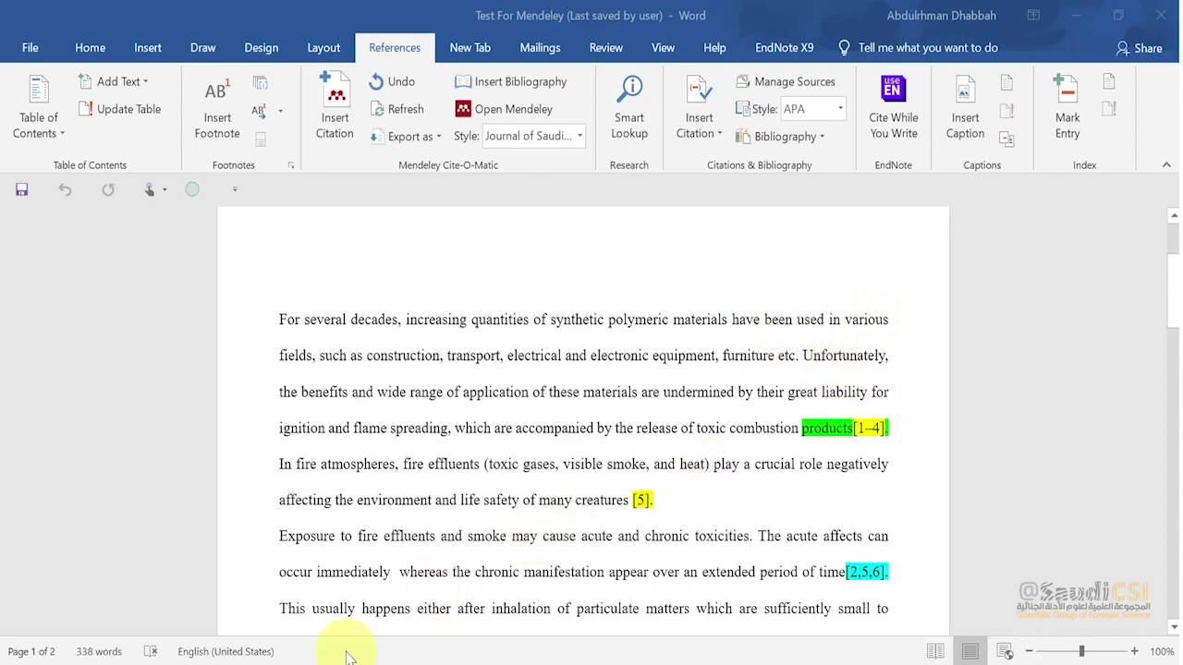
Switch to the open Arabic Word document "ادراج مراجع عربية وأجنبية لمندلي"
mouse_move(351, 661)
left_click(319, 631)
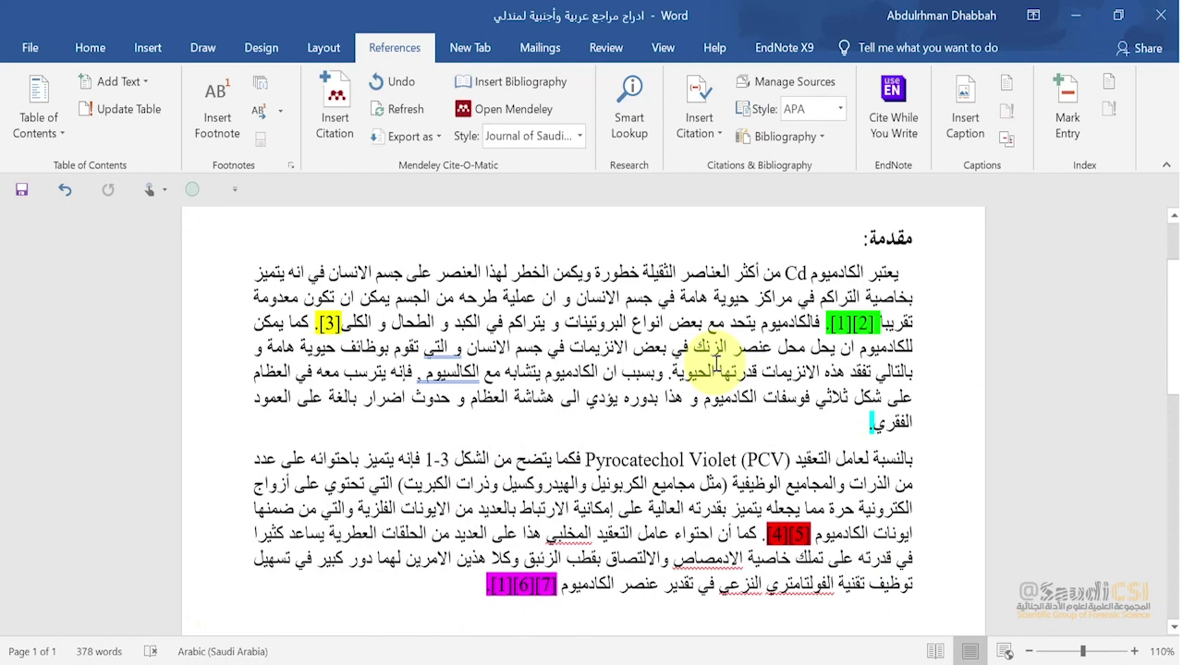
left_click(835, 324)
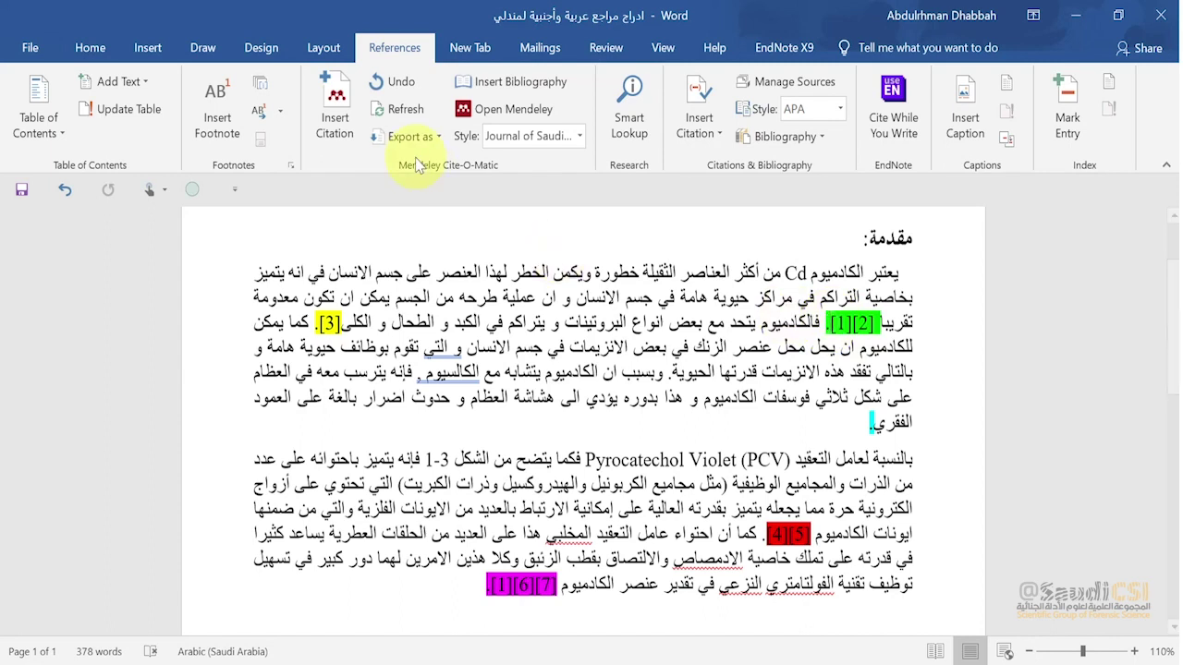
left_click(342, 132)
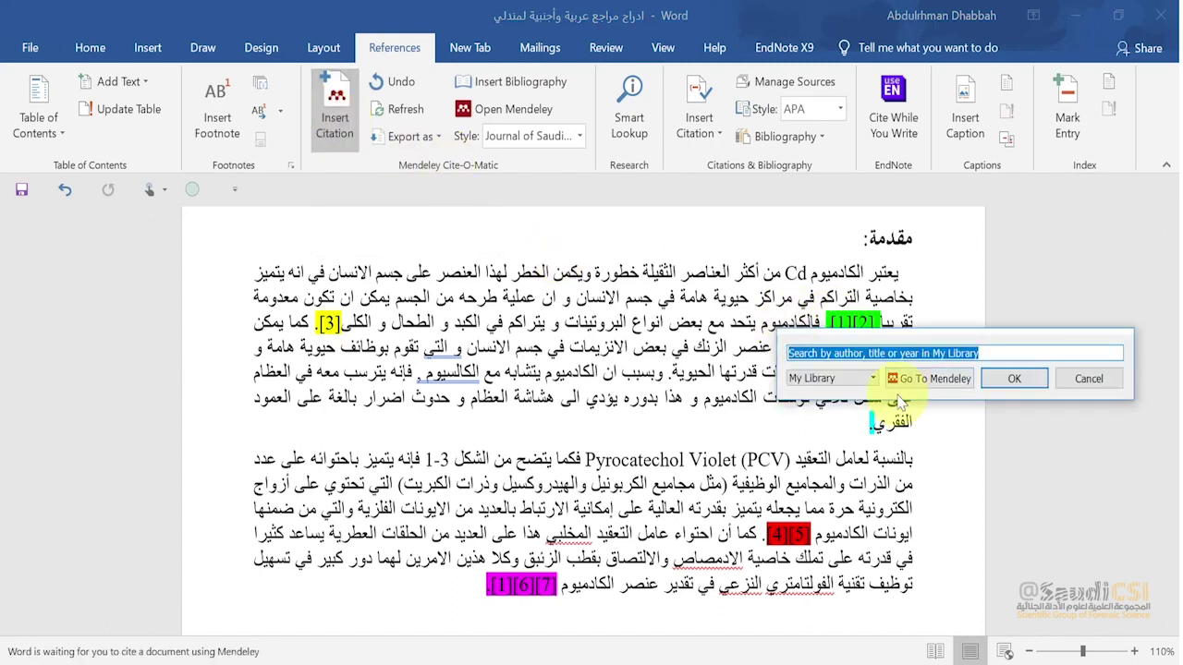
left_click(1014, 379)
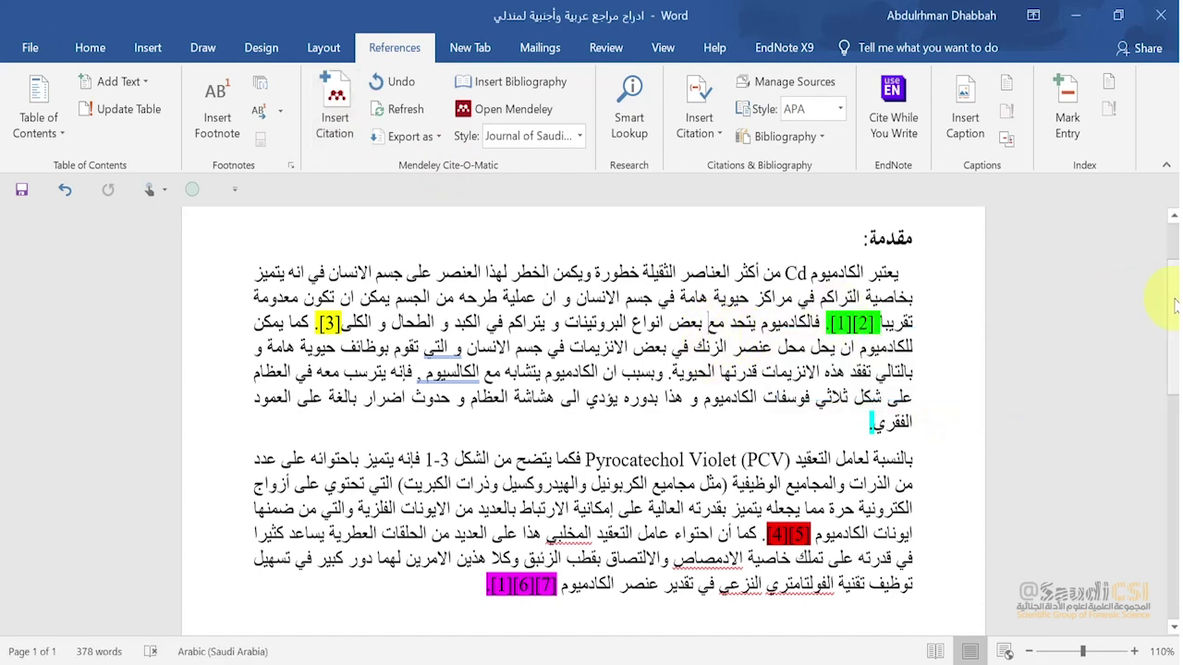
Examine the order of the adjacent highlighted citation numbers in both paragraphs of the Arabic text
scroll(1174, 289, "up", 1)
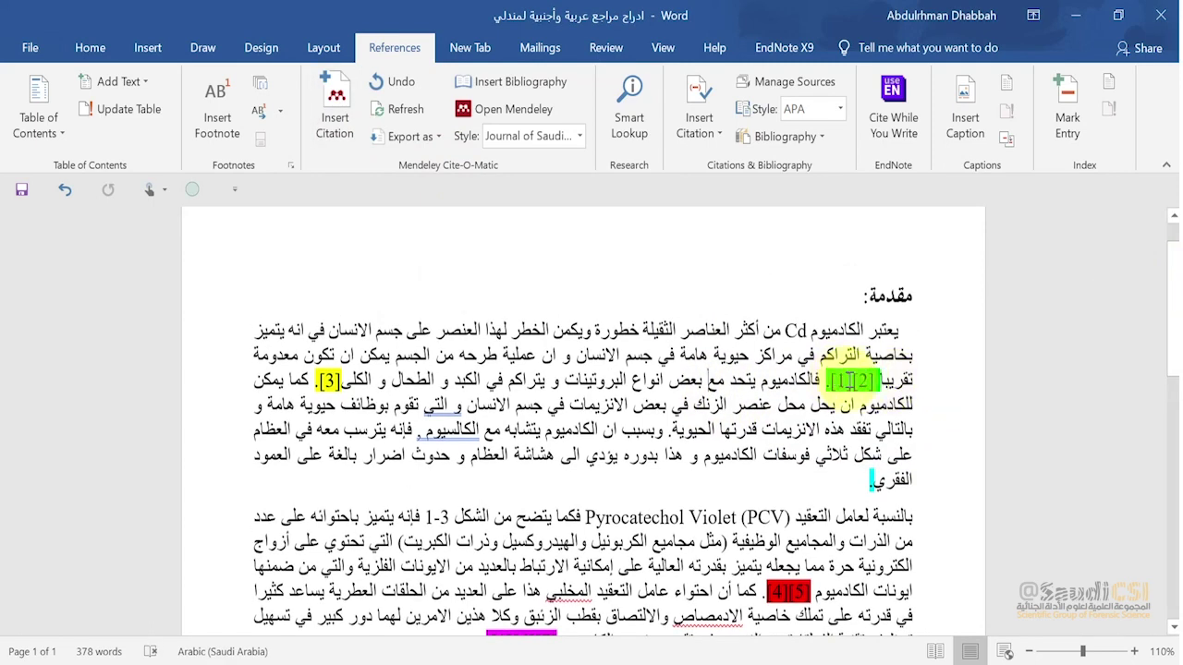
left_click(838, 381)
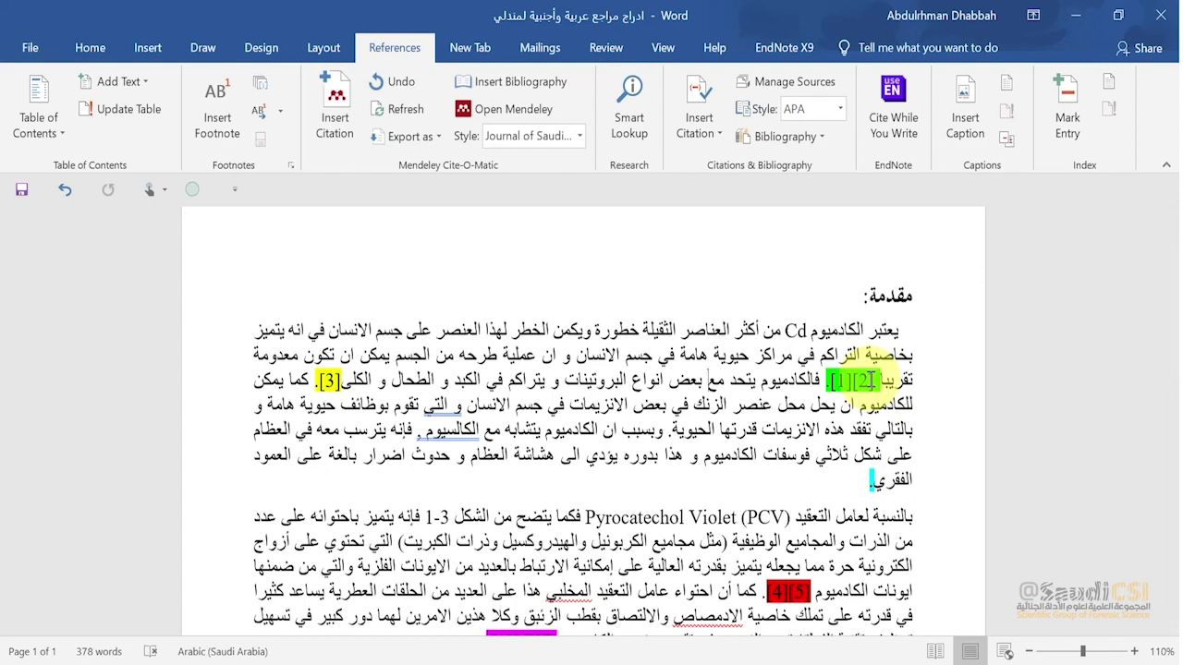
left_click(791, 588)
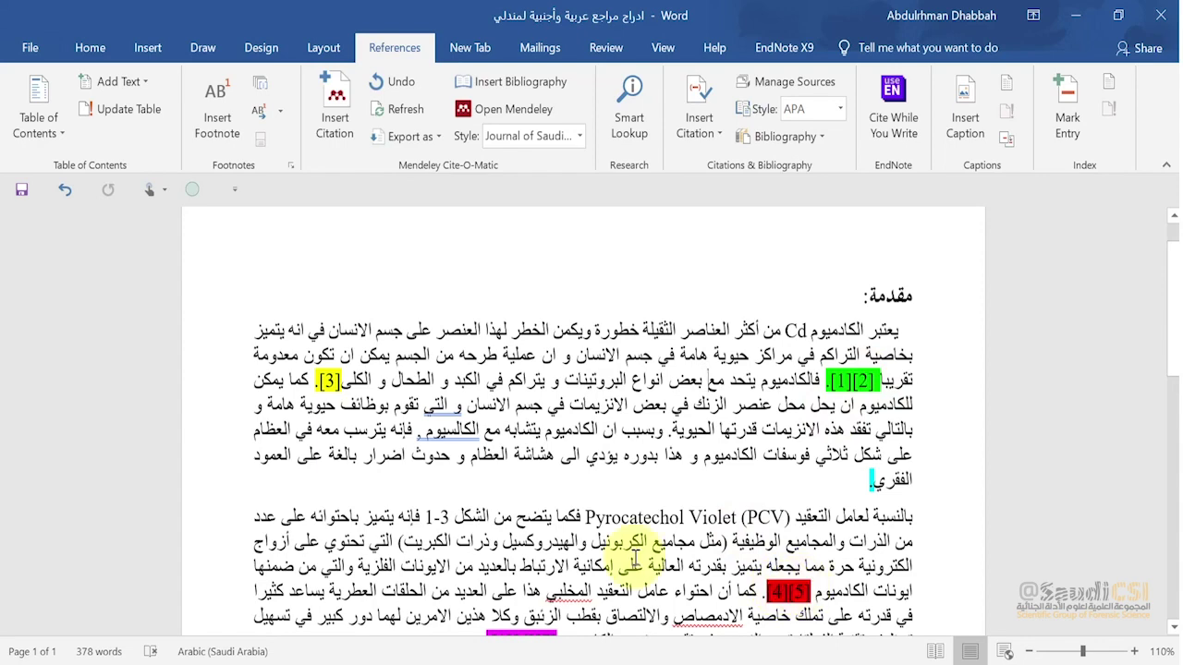
scroll(507, 510, "down", 3)
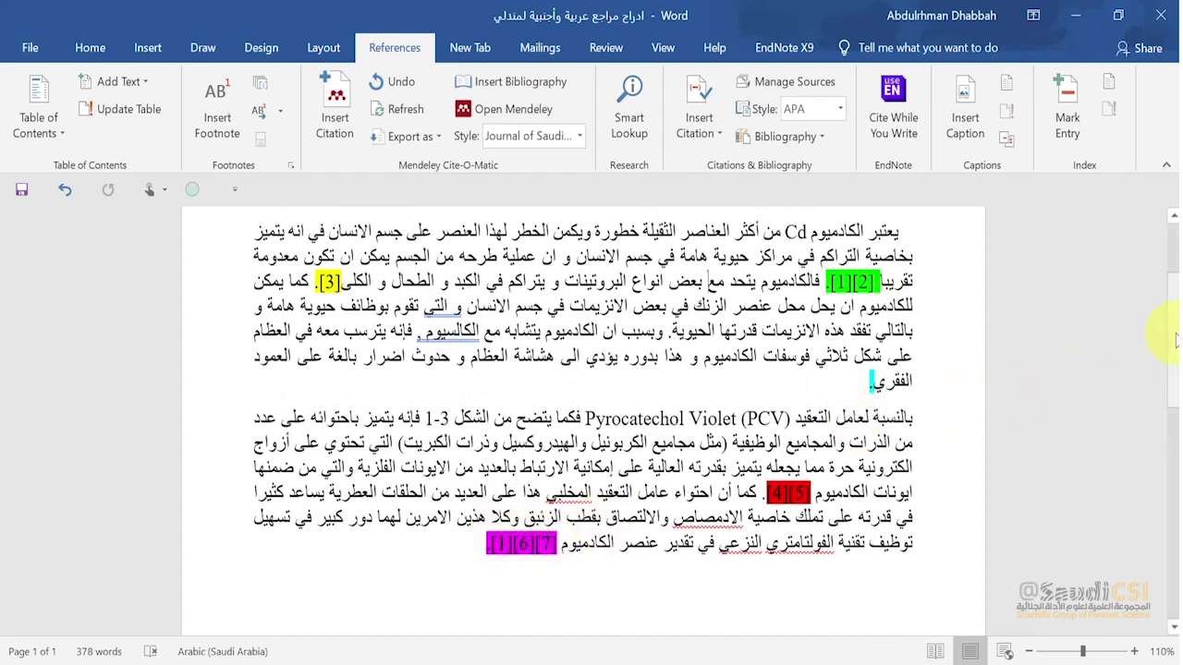
scroll(1175, 332, "up", 3)
scroll(1175, 314, "up", 1)
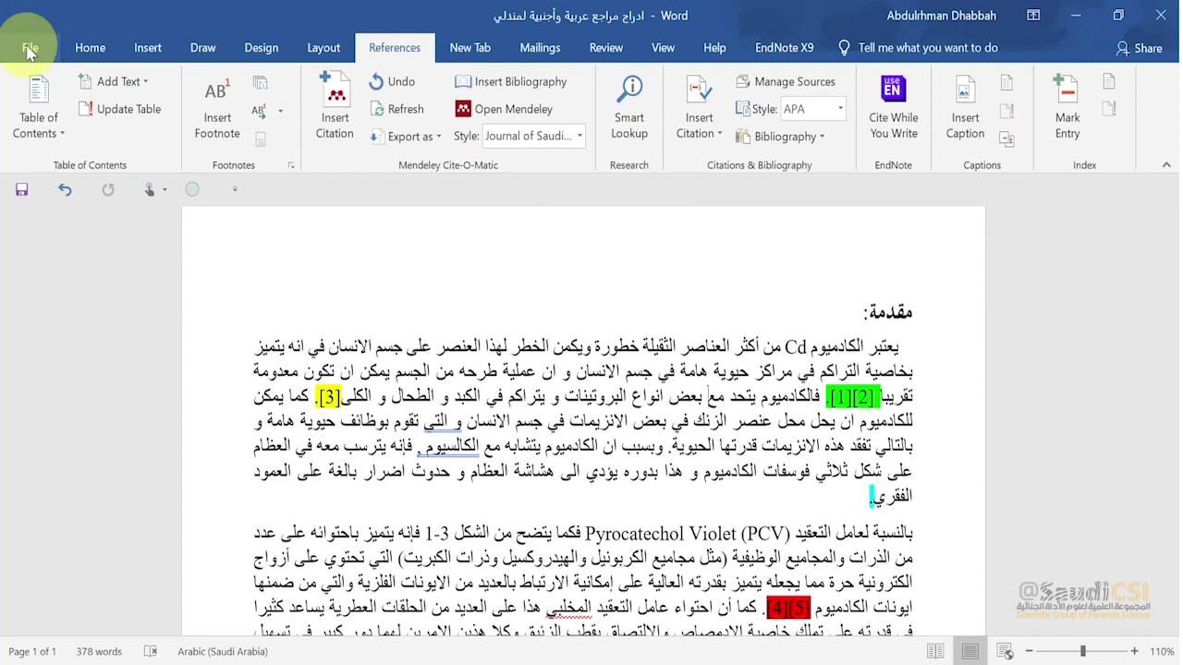
Open the ribbon customization options and set the source list of commands to All Commands
left_click(29, 51)
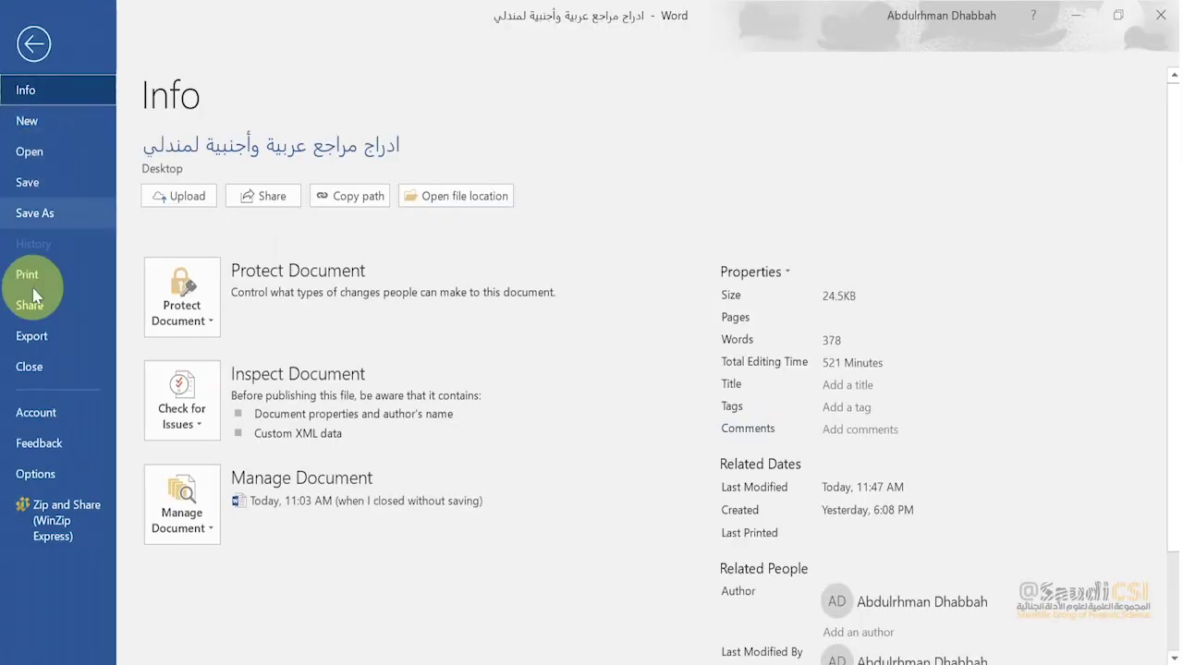
left_click(33, 475)
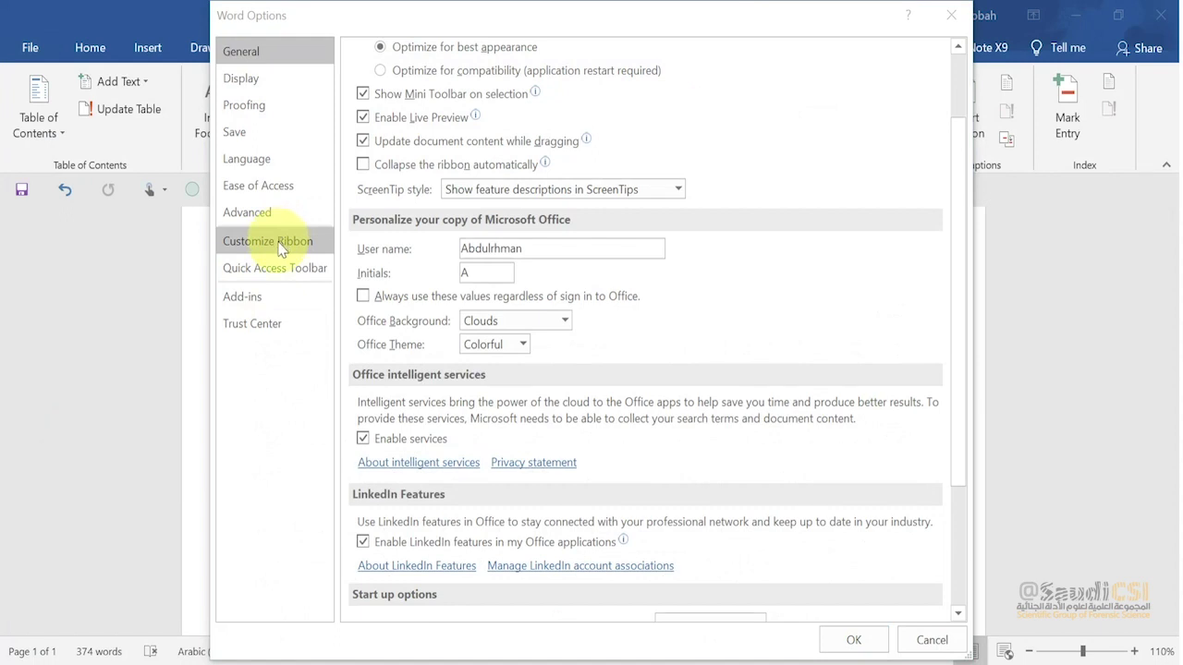
left_click(278, 248)
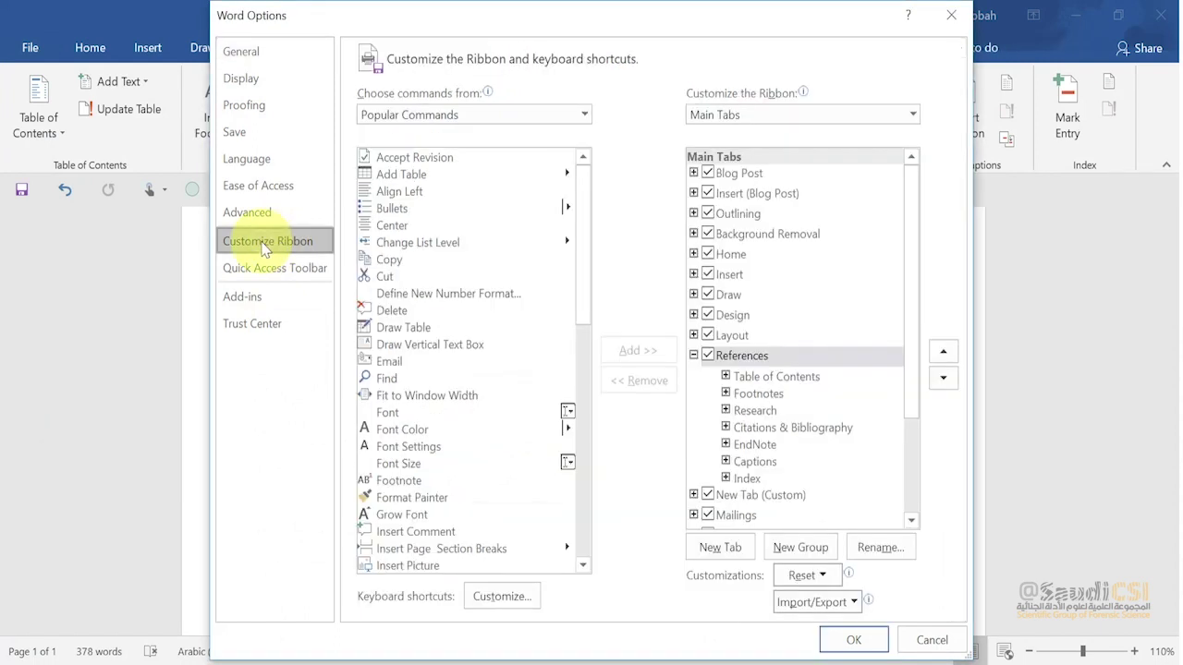
left_click(584, 114)
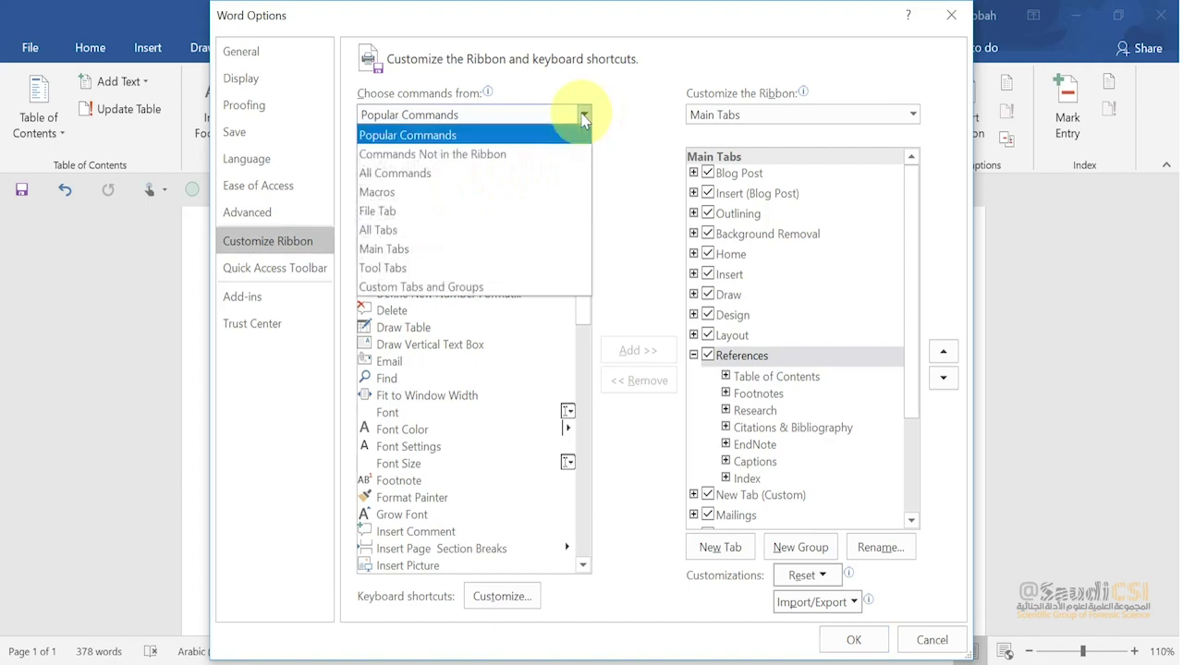
left_click(425, 183)
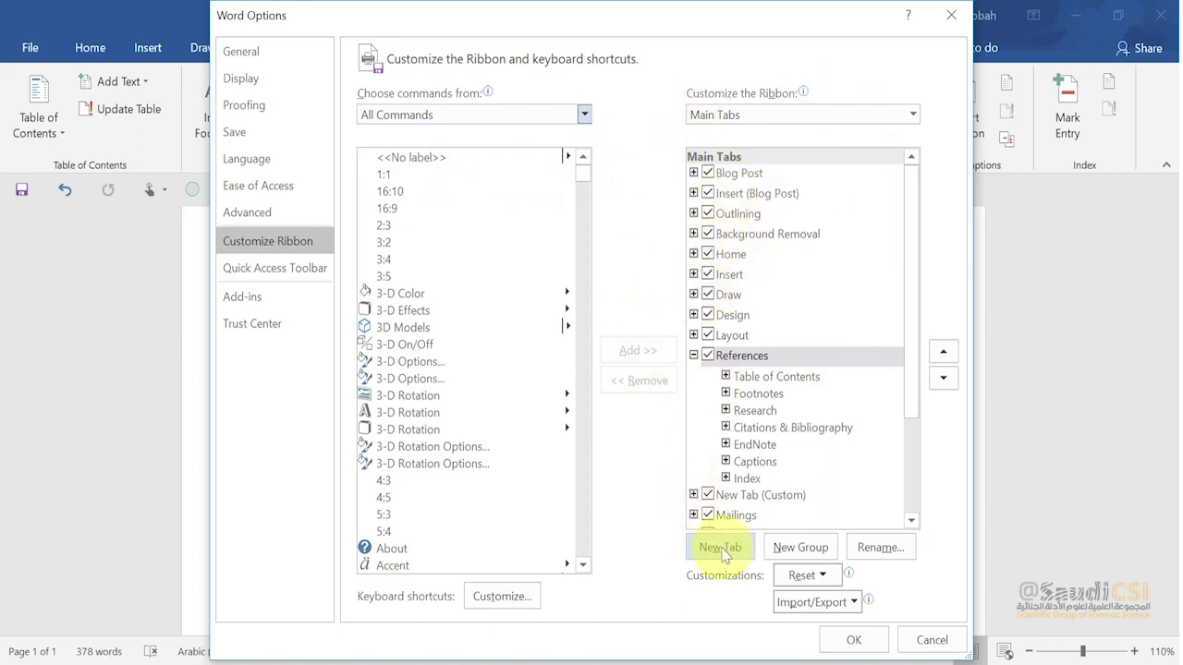
Add a new custom tab directly after View in the Main Tabs list
left_click(694, 495)
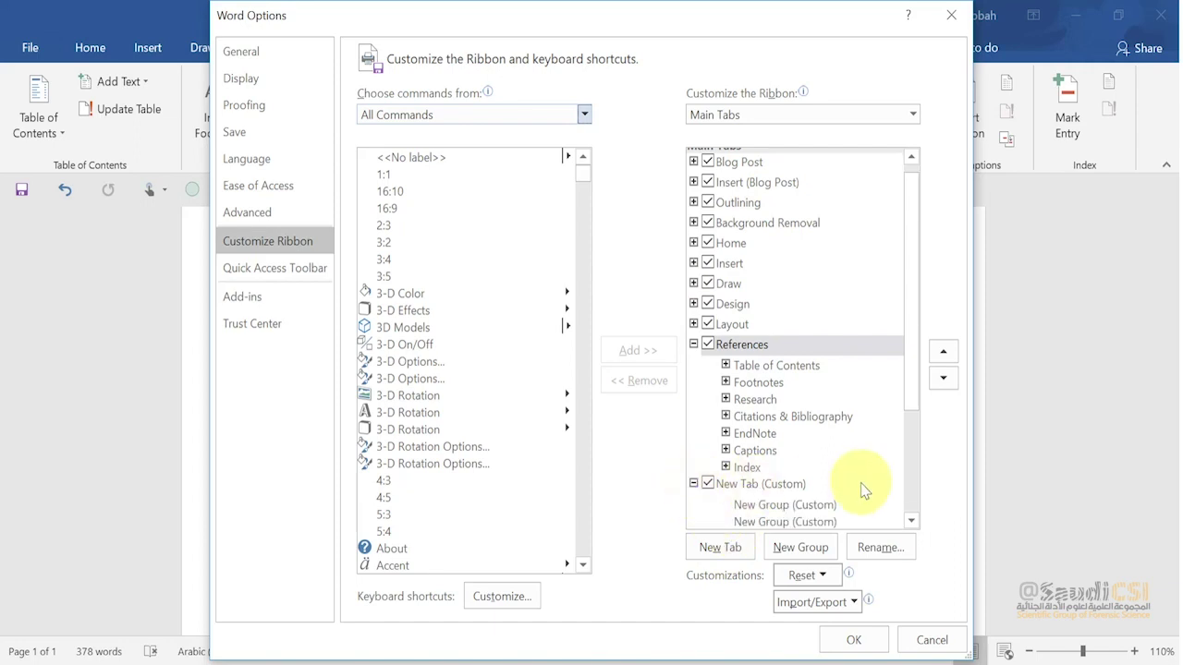
left_click(912, 521)
left_click(912, 521)
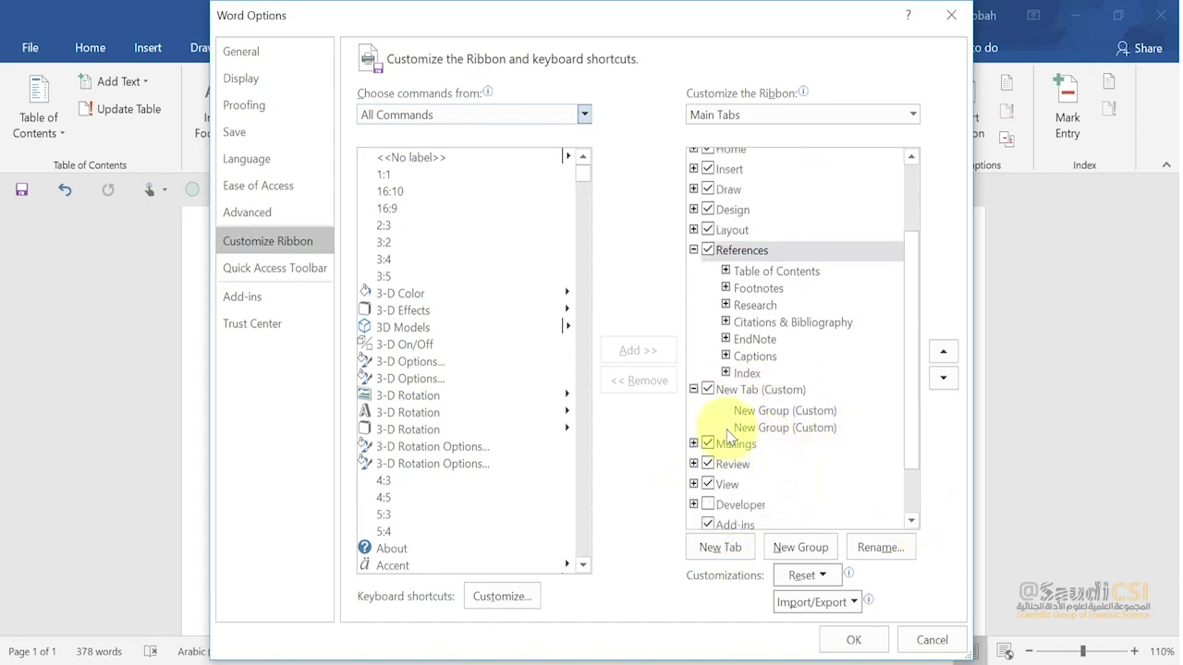
left_click(788, 485)
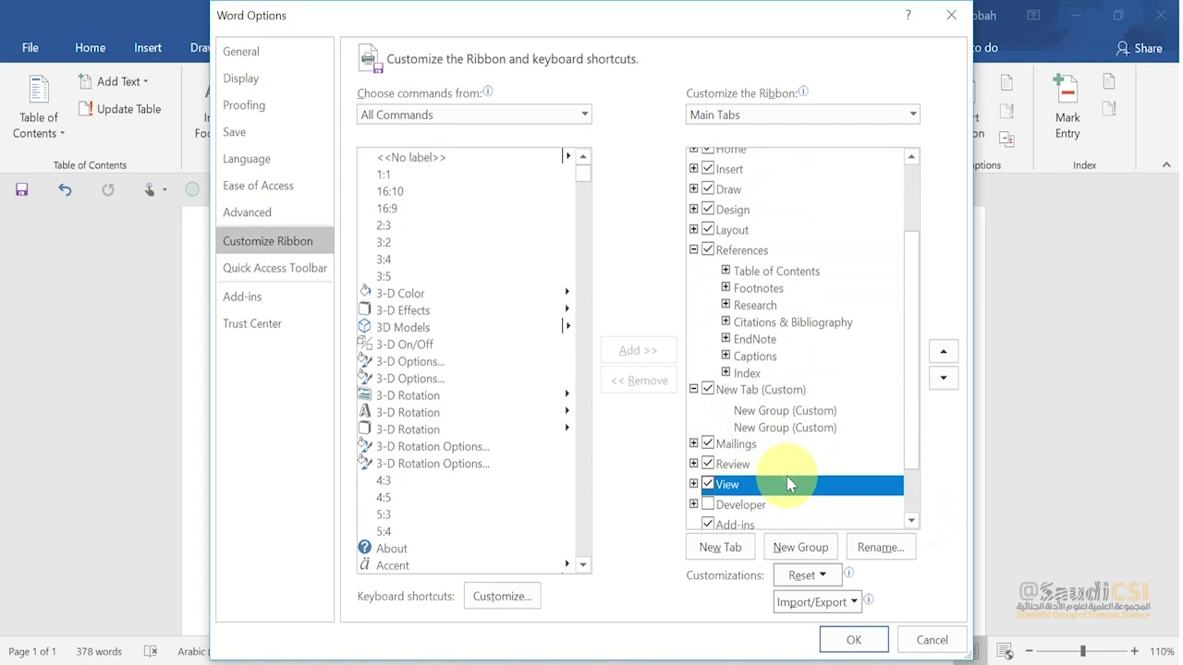
left_click(720, 547)
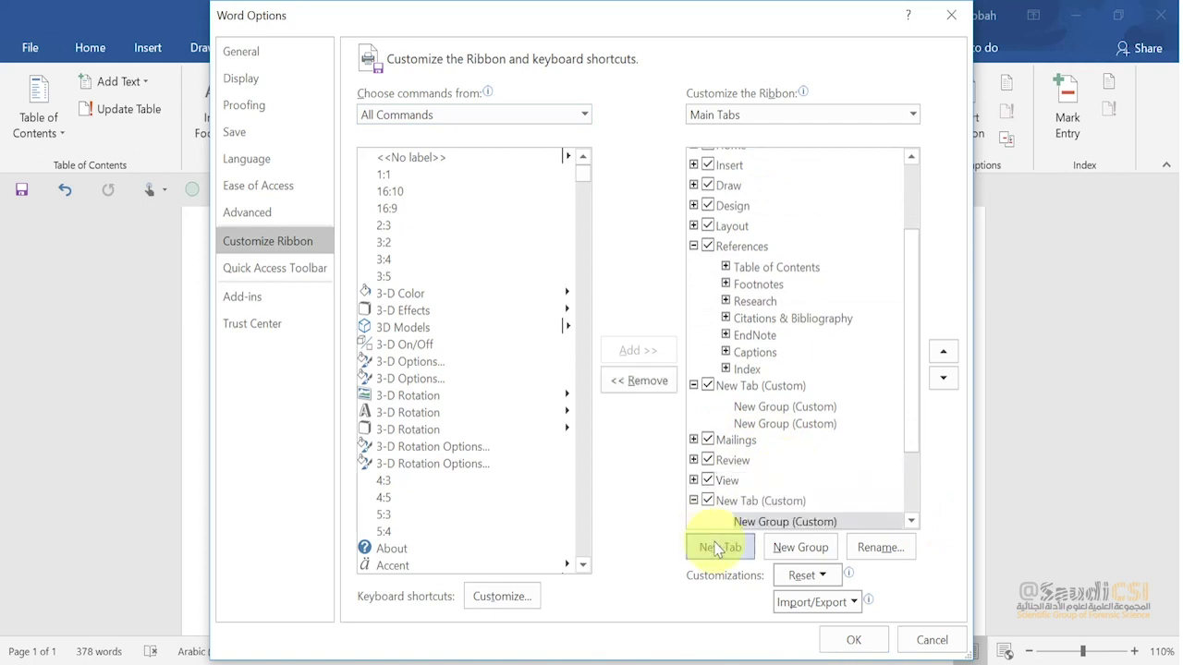
Rename the new custom tab after View as "اتجاه المؤشر العربي Arbic Direction"
left_click(743, 503)
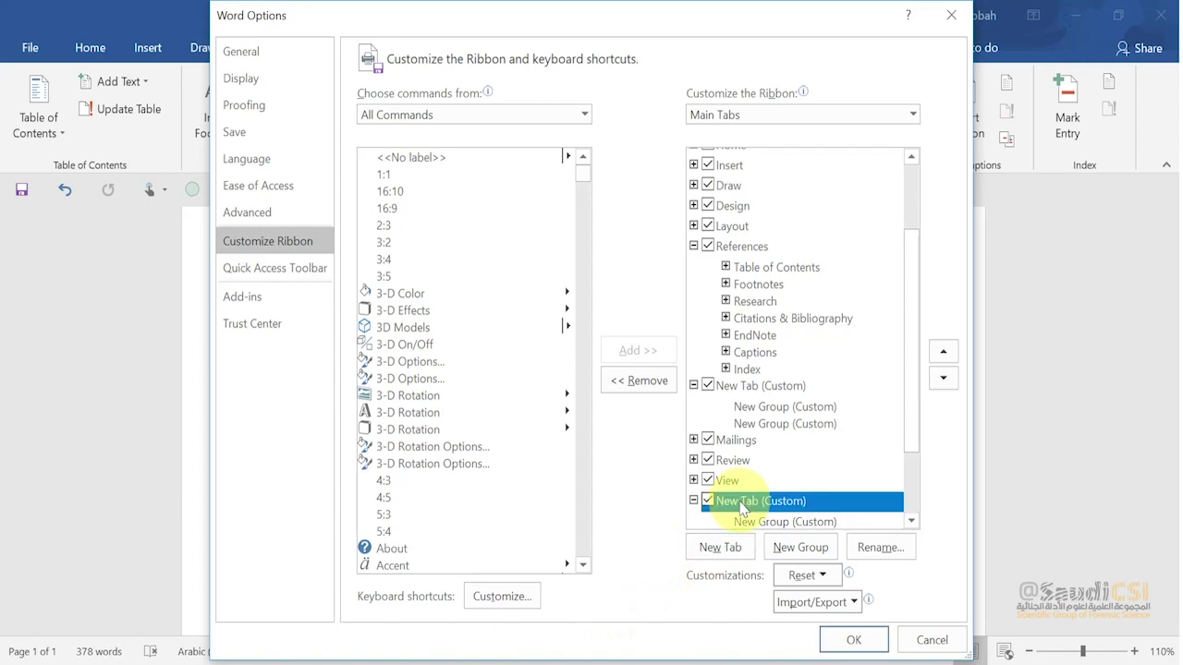
left_click(878, 547)
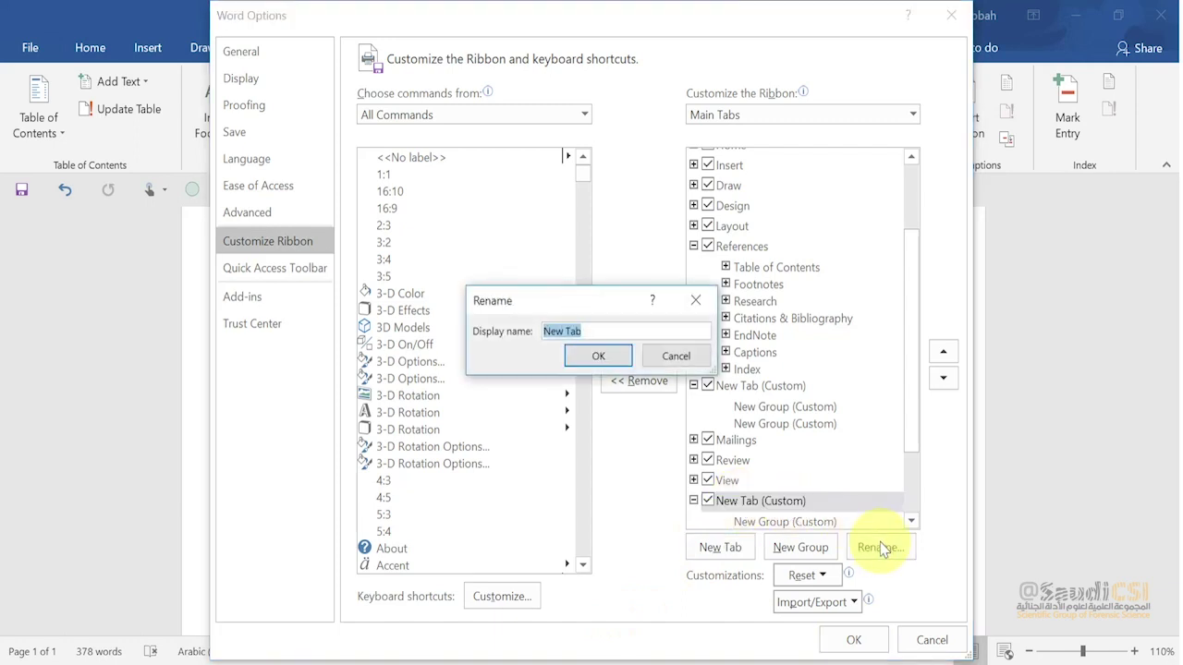
key("BackSpace")
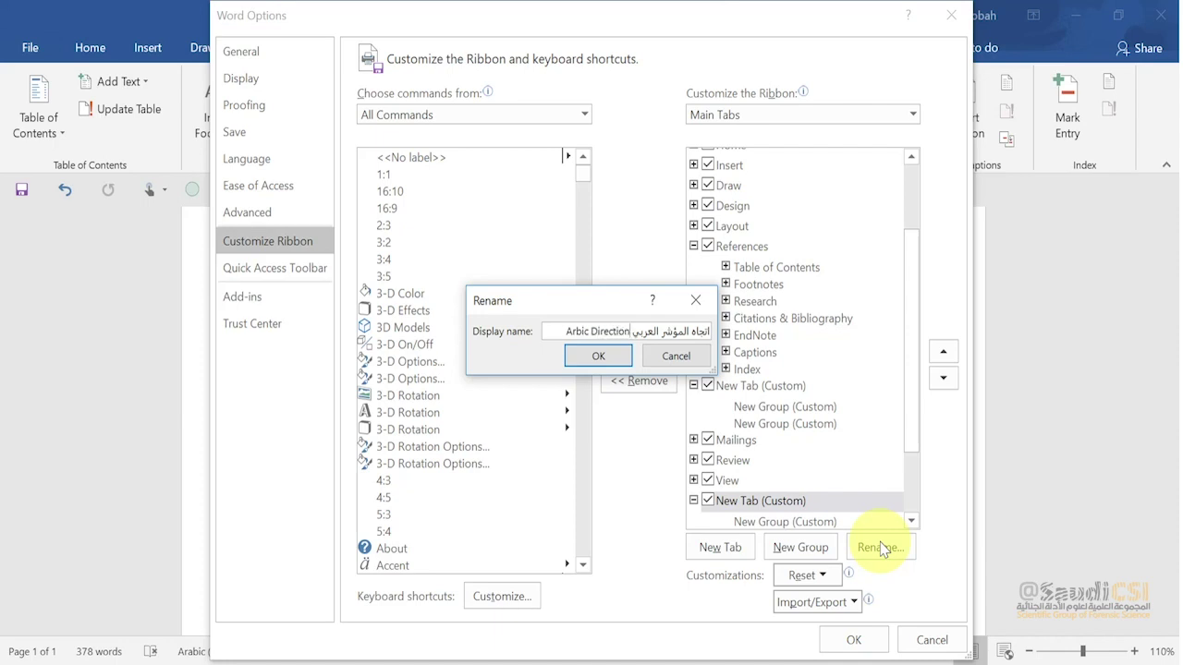
left_click(613, 358)
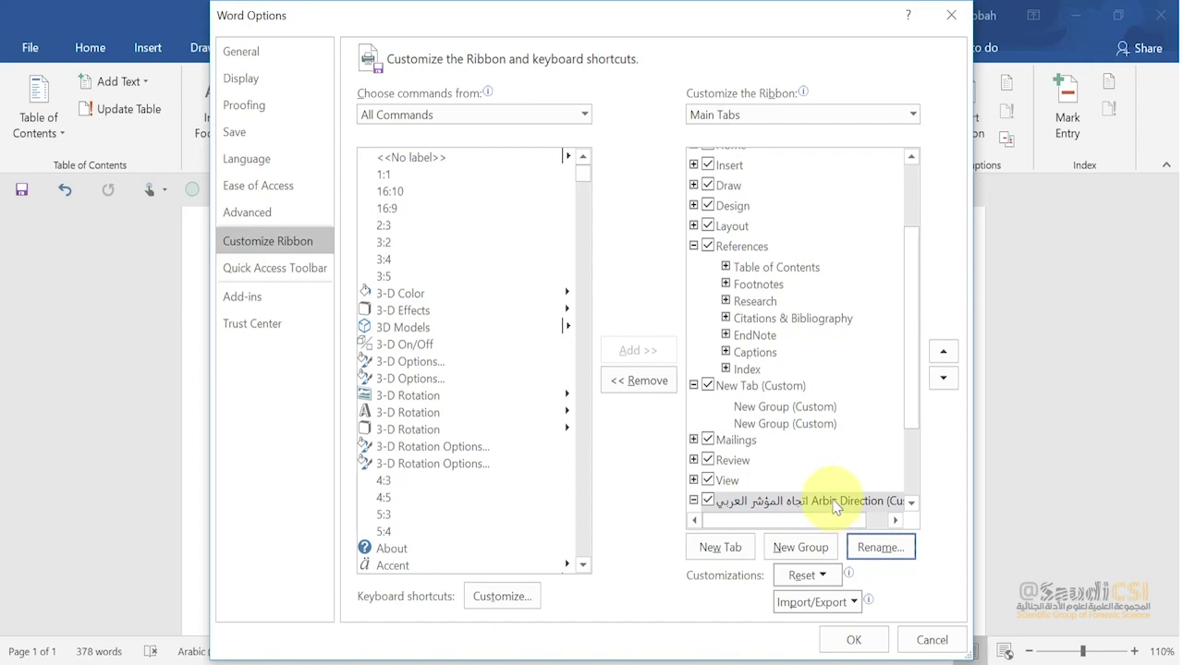
Add a second custom group below the existing one in the Arbic Direction tab
left_click(911, 503)
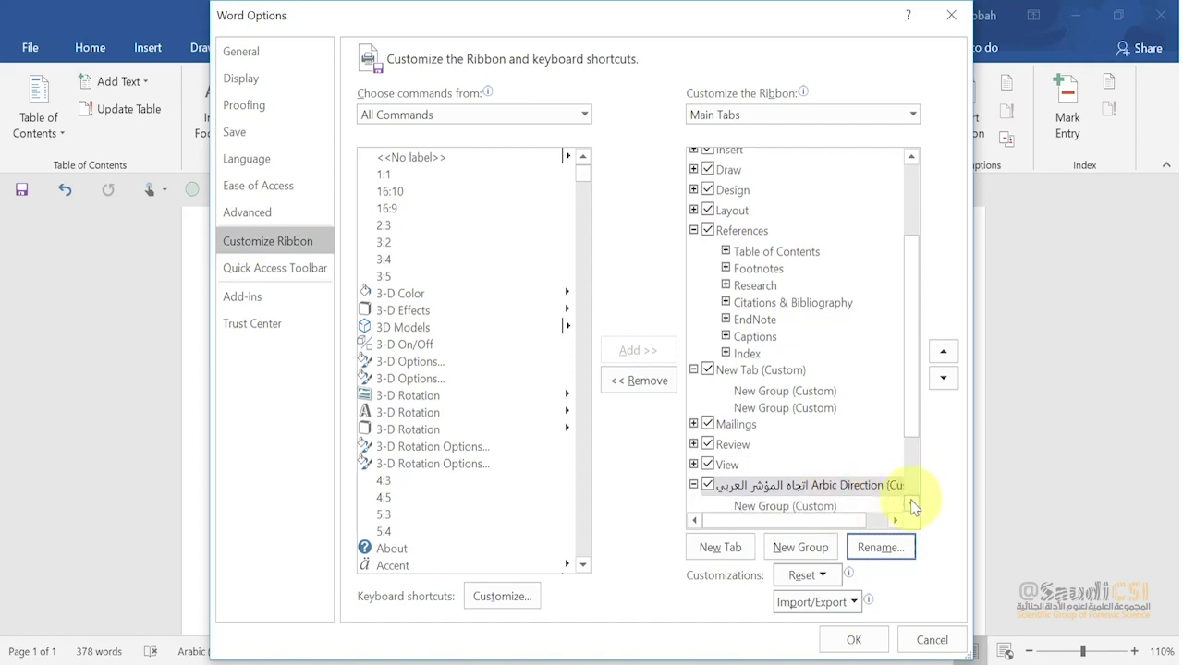
left_click(911, 503)
left_click(782, 489)
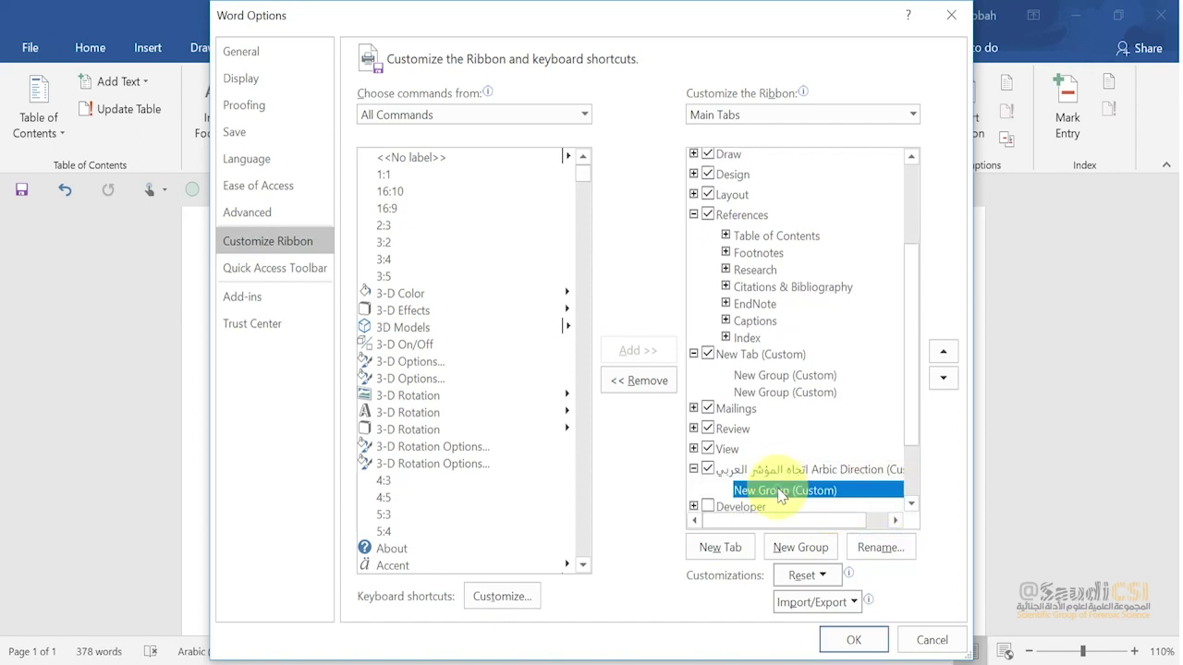
left_click(811, 549)
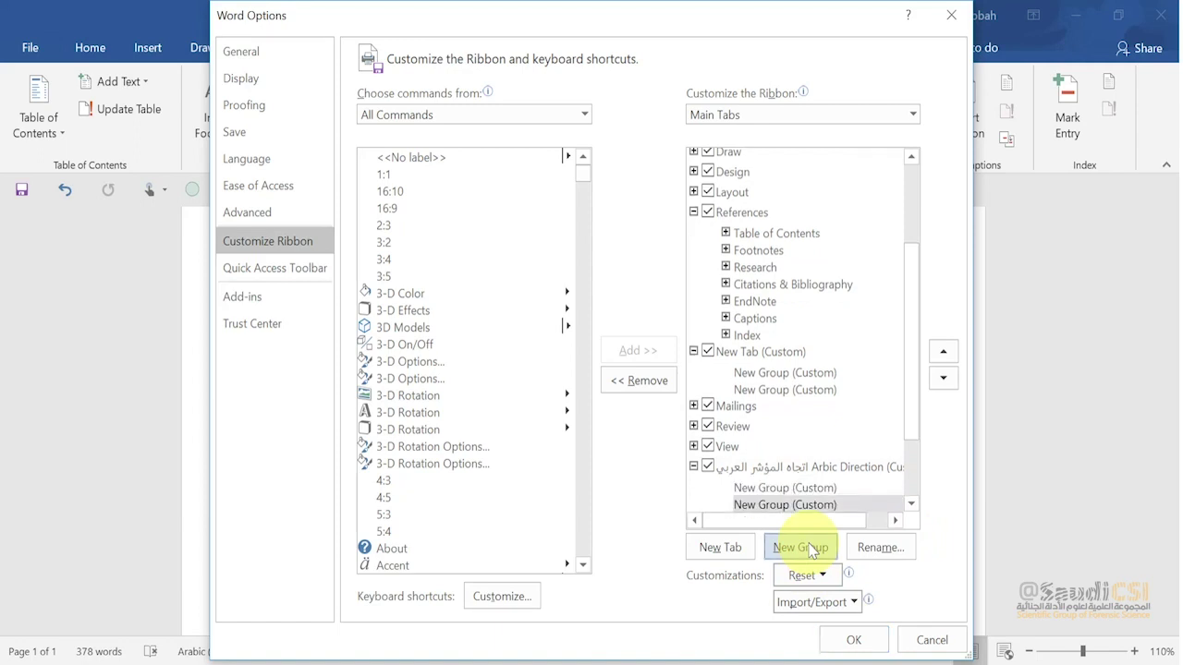
Rename the first custom group in the Arbic Direction tab as Mendeley
left_click(797, 490)
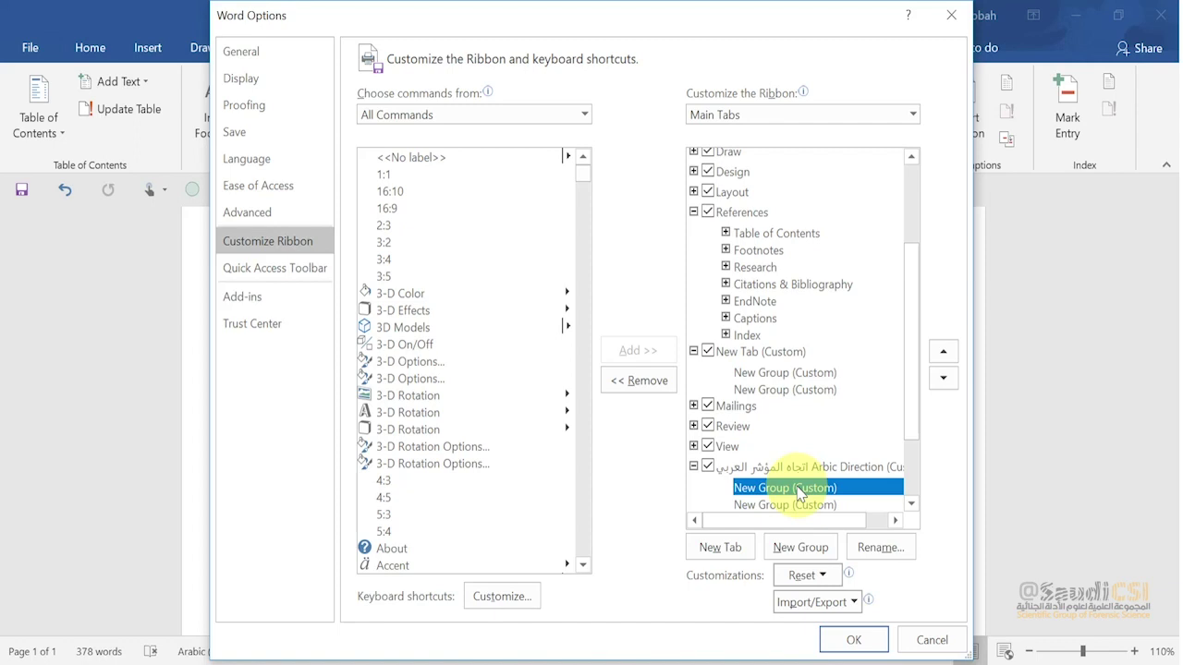
left_click(878, 547)
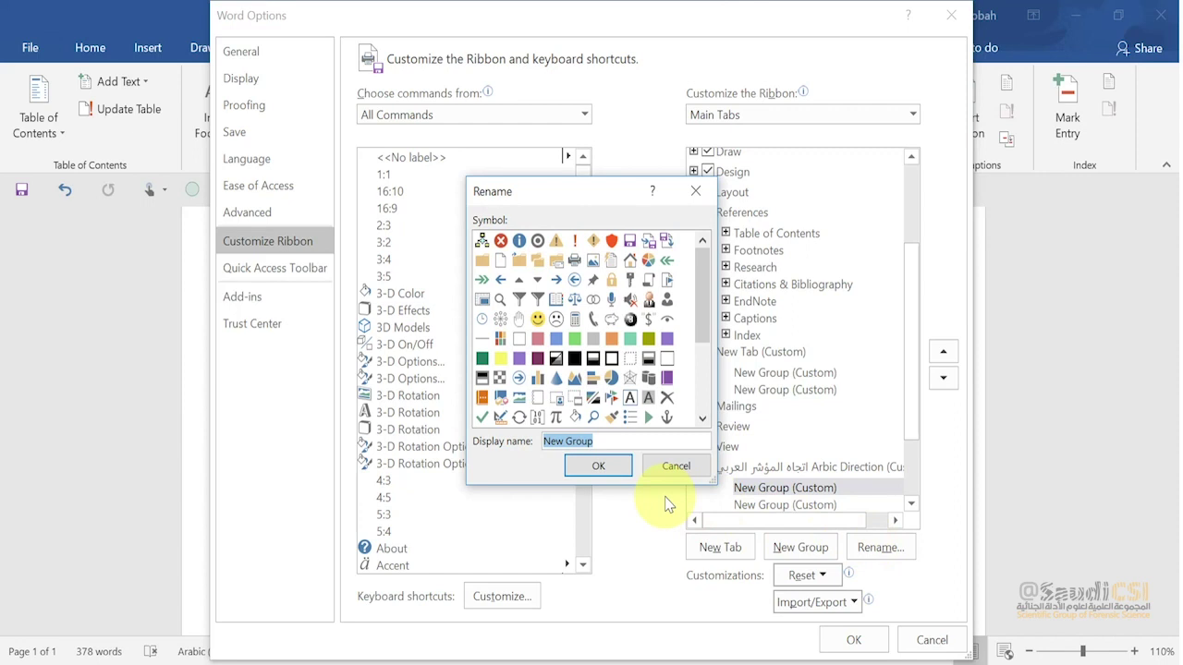
type("Mendeley")
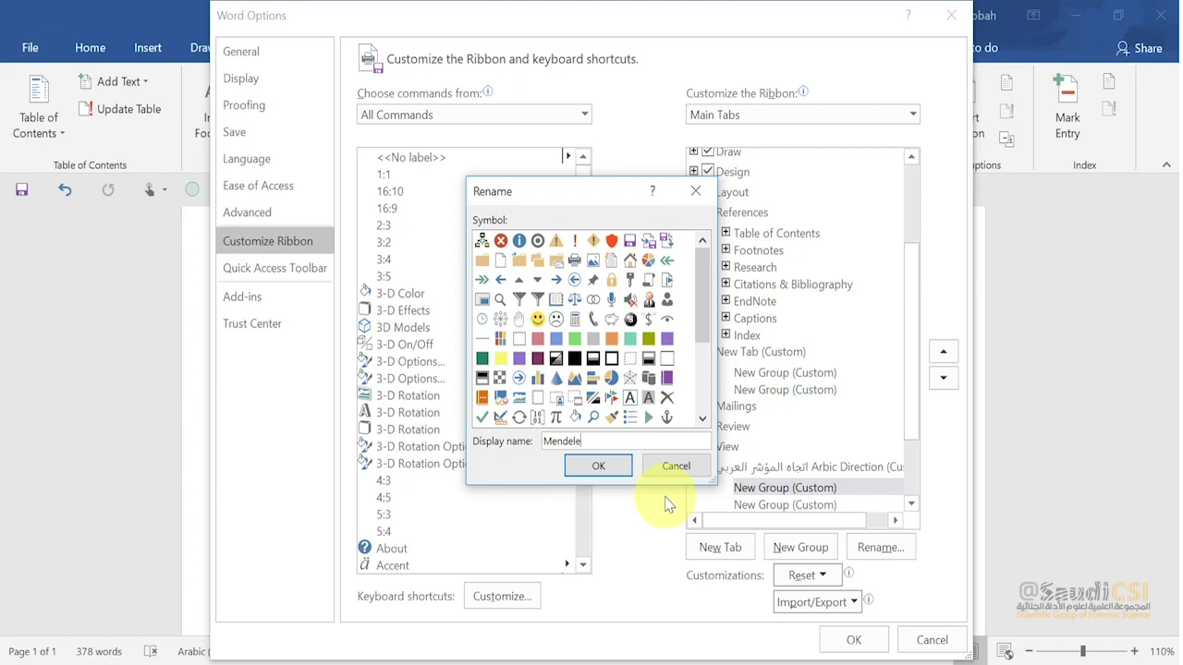
left_click(596, 467)
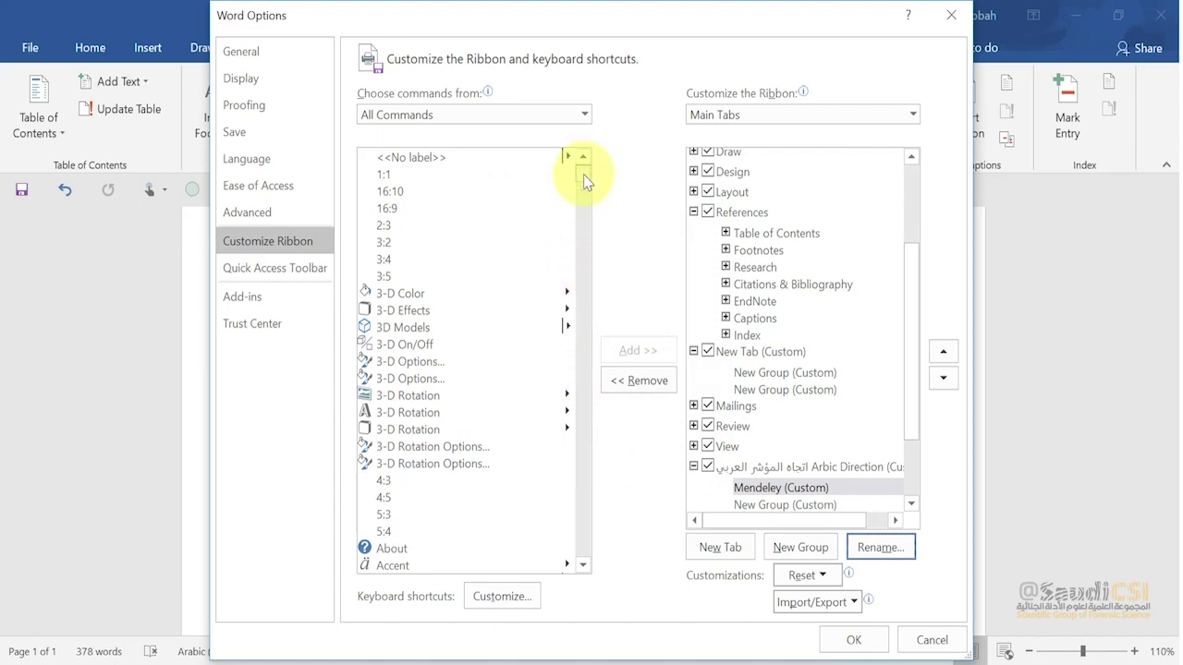
Find the Ltr Run command among all commands and add it to the custom Mendeley group
left_click_drag(584, 181, 589, 328)
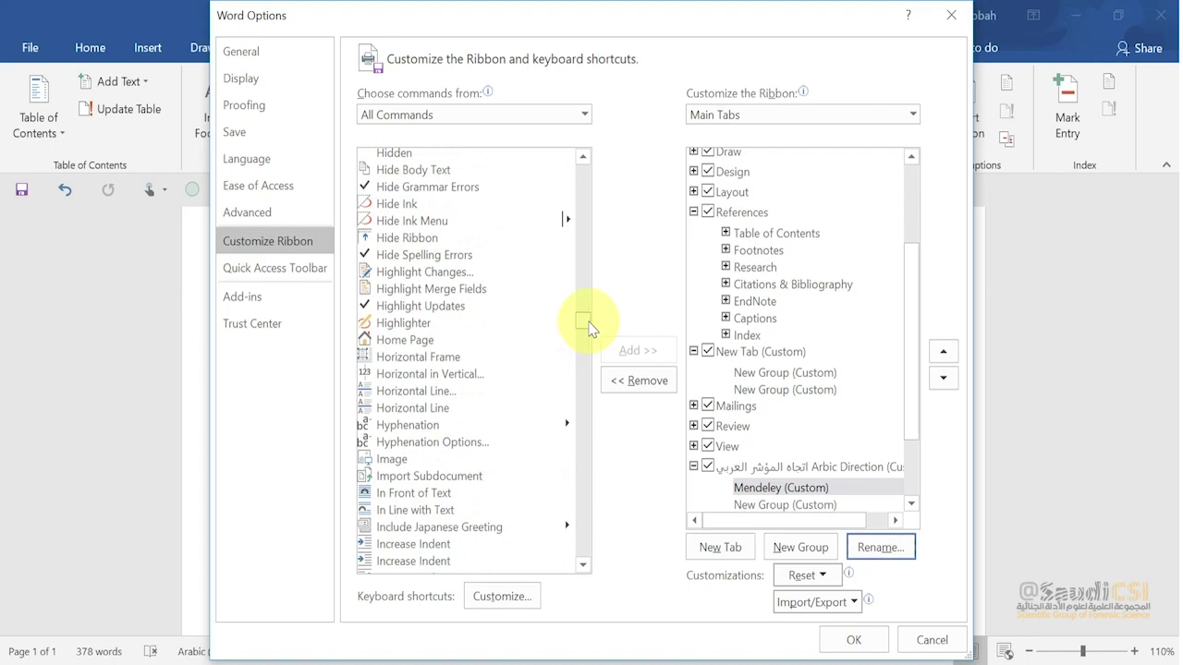
mouse_move(590, 328)
left_mouse_down()
mouse_move(594, 351)
mouse_move(573, 332)
left_mouse_up()
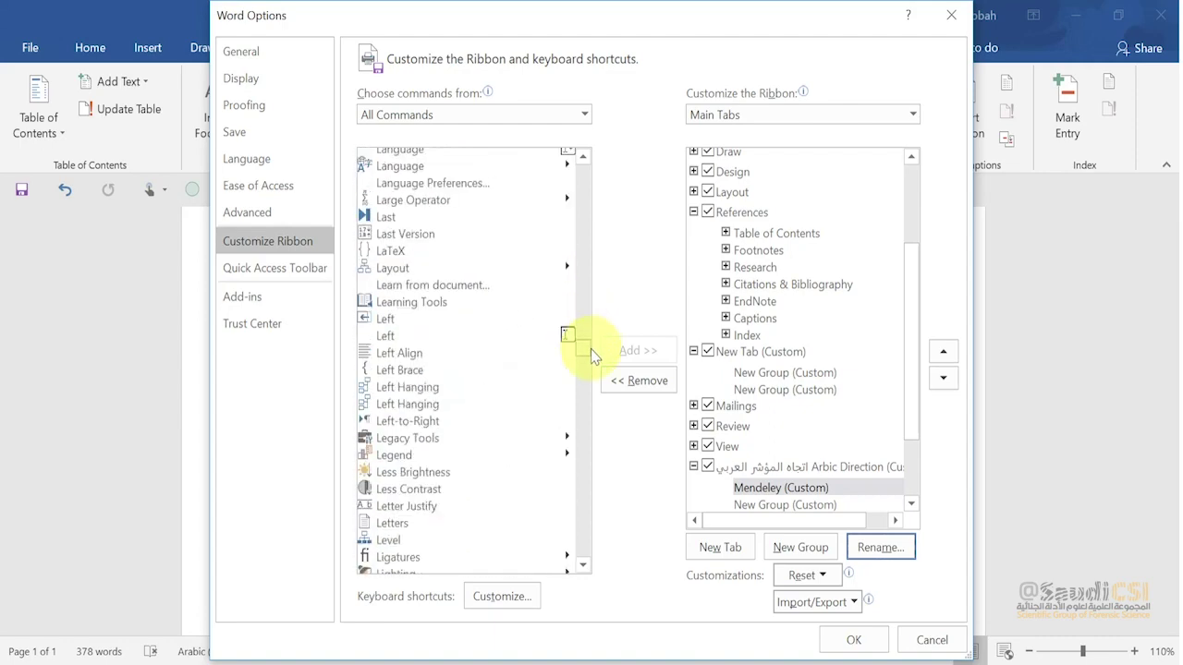
left_click(386, 324)
key("Down")
key("Down")
key("Down")
key("Down")
key("Down")
key("Down")
key("Down")
key("Down")
key("Down")
key("Down")
key("Down")
key("Down")
key("Down")
key("Down")
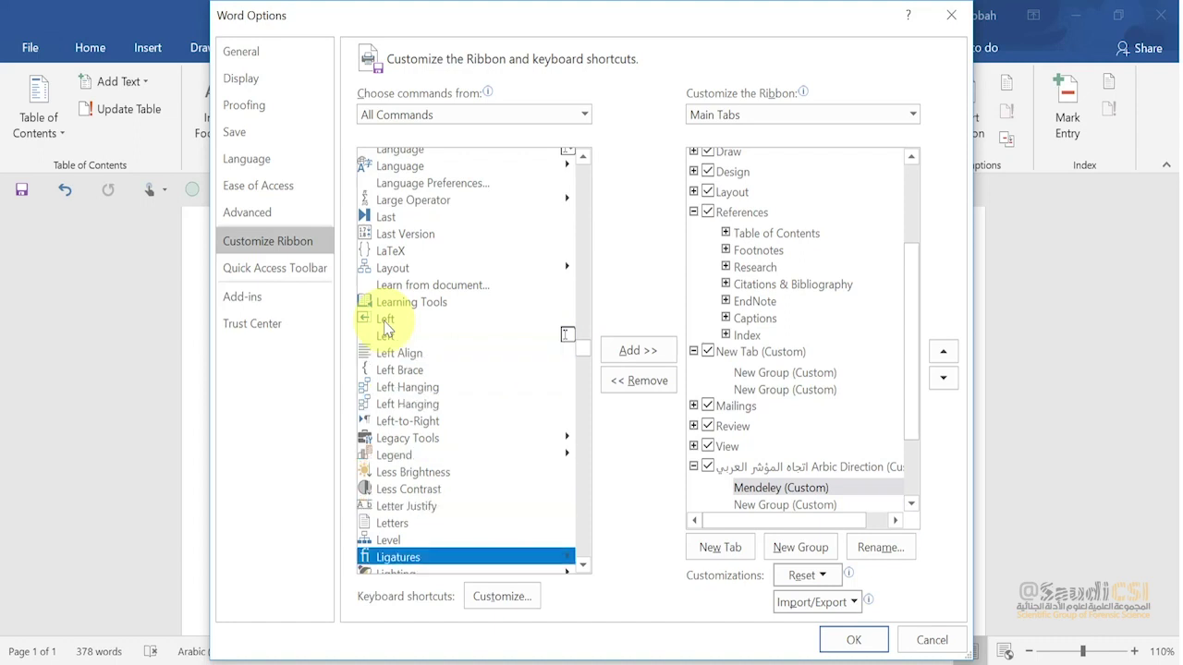
key("Down")
key("Down")
key("Down")
key("Down")
key("Down")
key("Down")
key("Down")
key("Down")
key("Down")
key("Down")
key("Down")
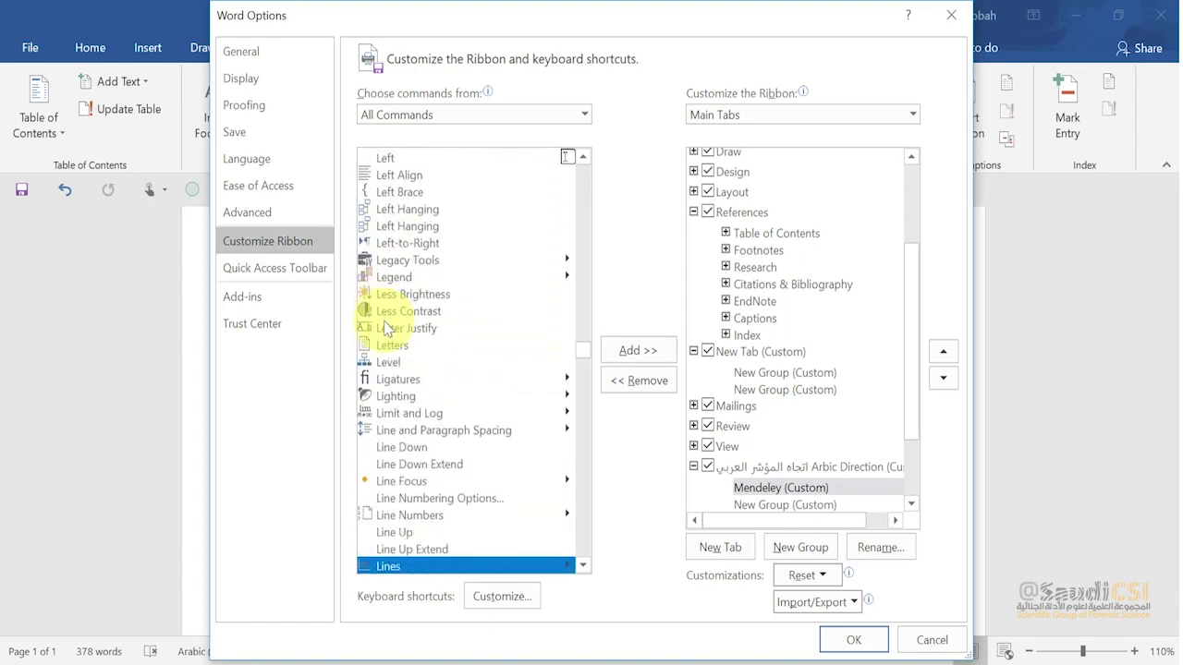
key("Down")
key("Down")
key("Down")
key("Down")
key("Down")
key("Down")
key("Down")
key("Down")
key("Down")
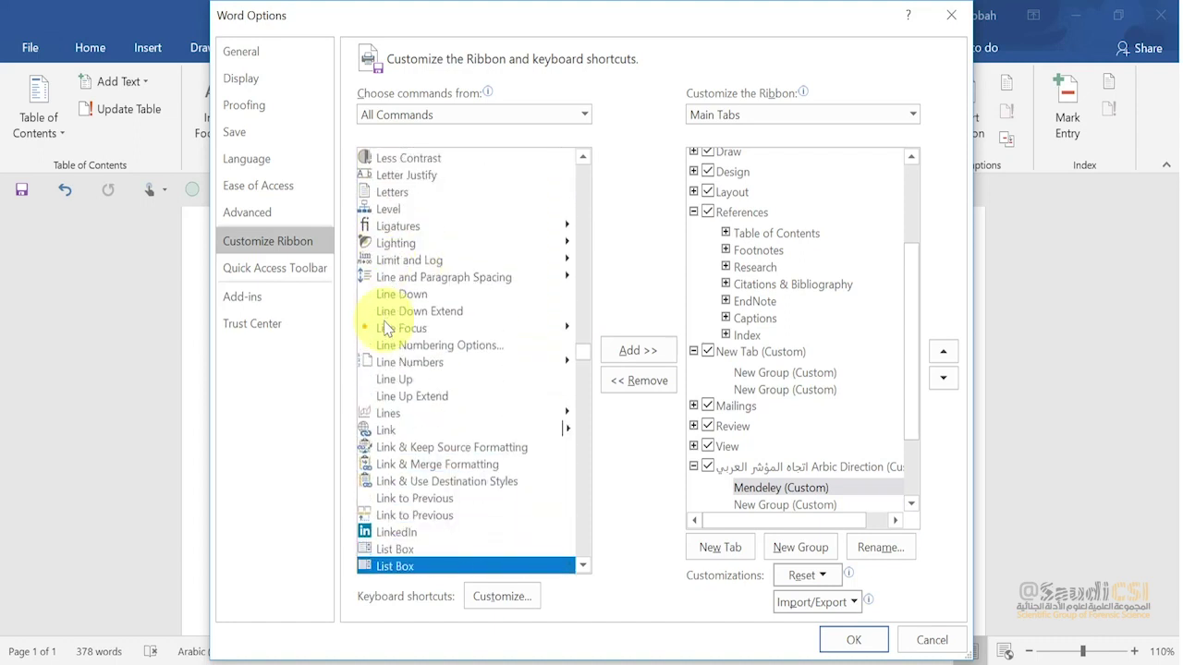
key("Down")
key("Down")
key("Down")
key("Down")
key("Down")
key("Down")
key("Down")
key("Down")
key("Down")
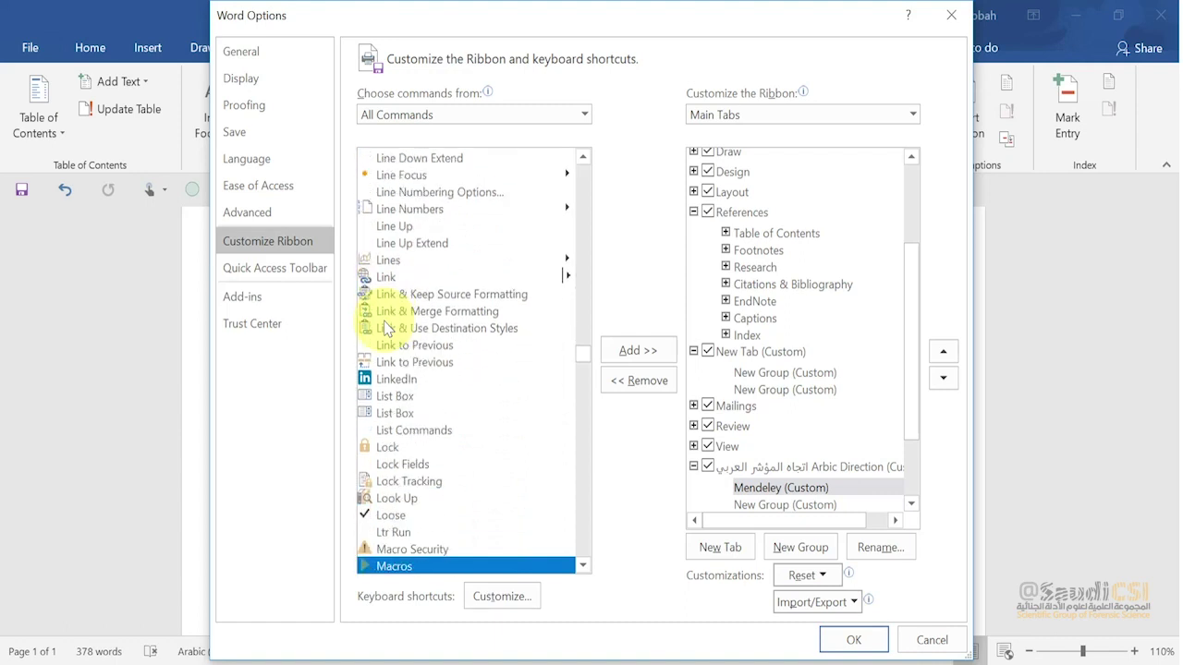
left_click(411, 532)
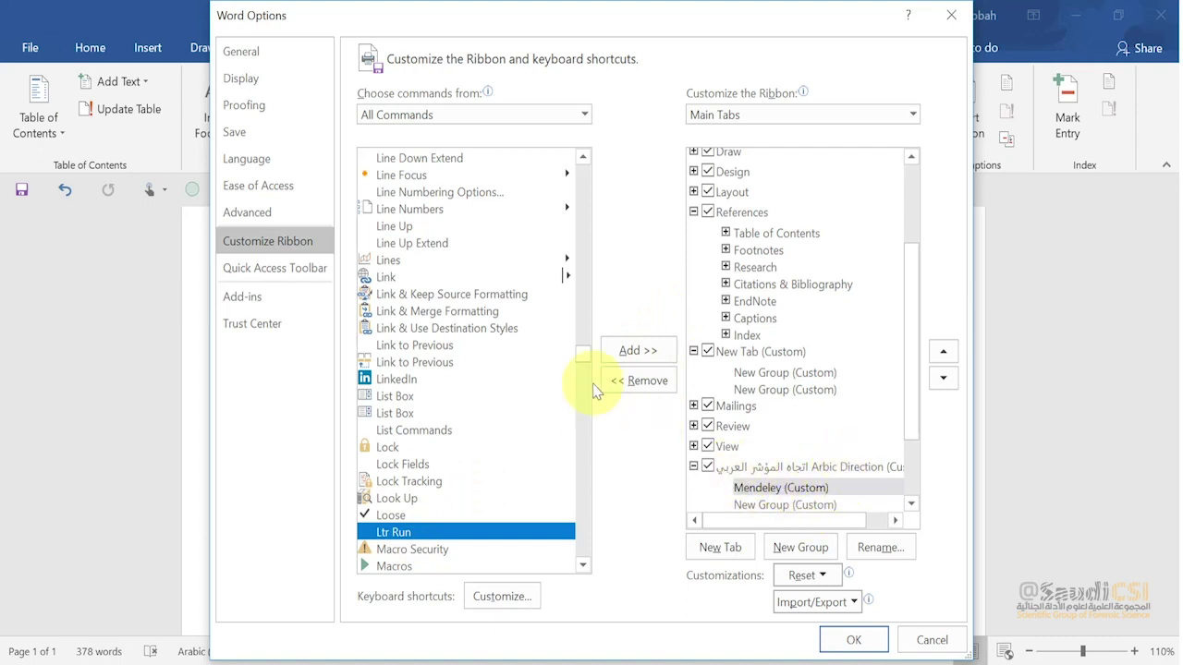
left_click(634, 351)
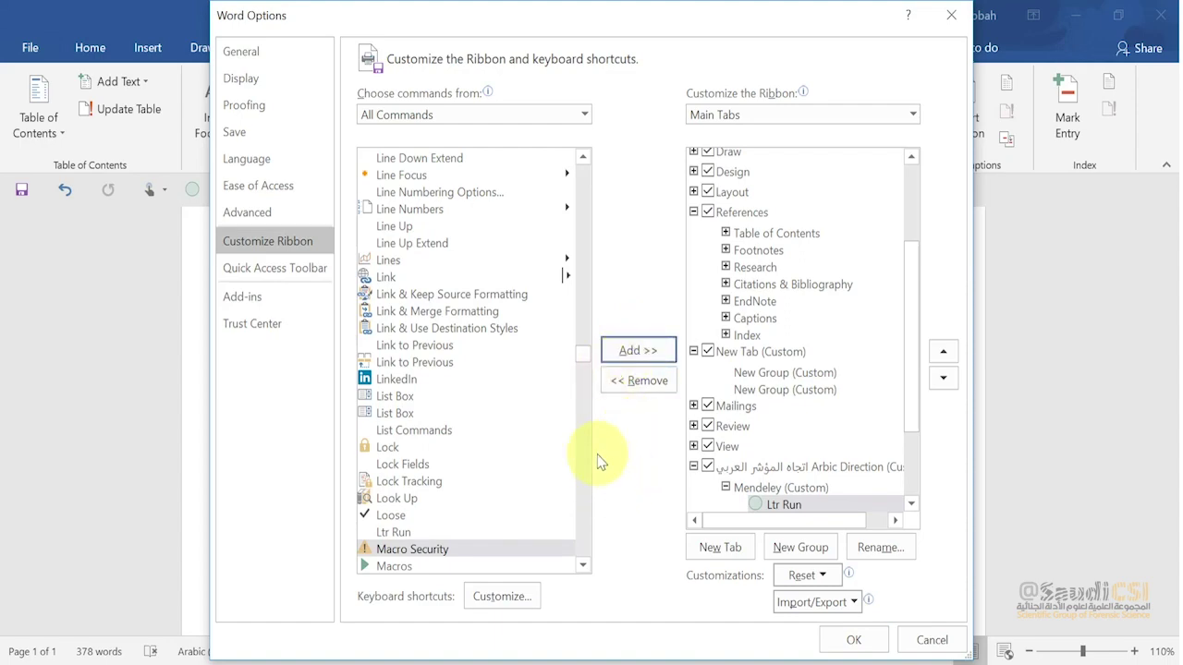
Locate the Rtl Run command in the list of all commands and select it
left_click_drag(584, 354, 582, 440)
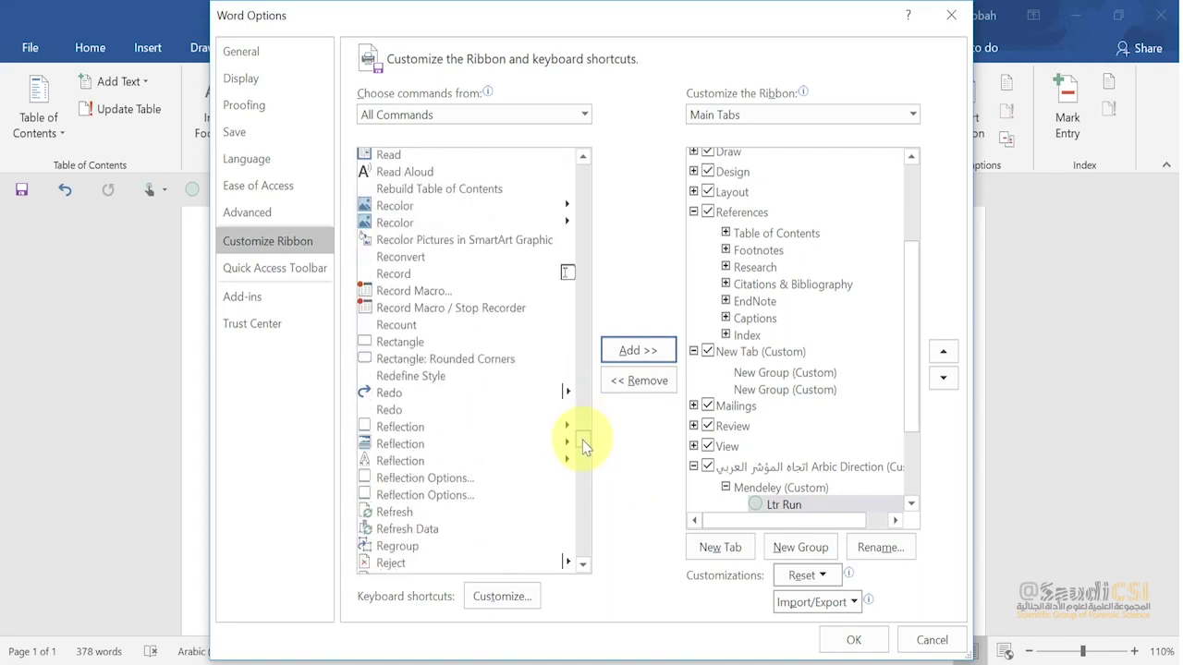
left_click(389, 395)
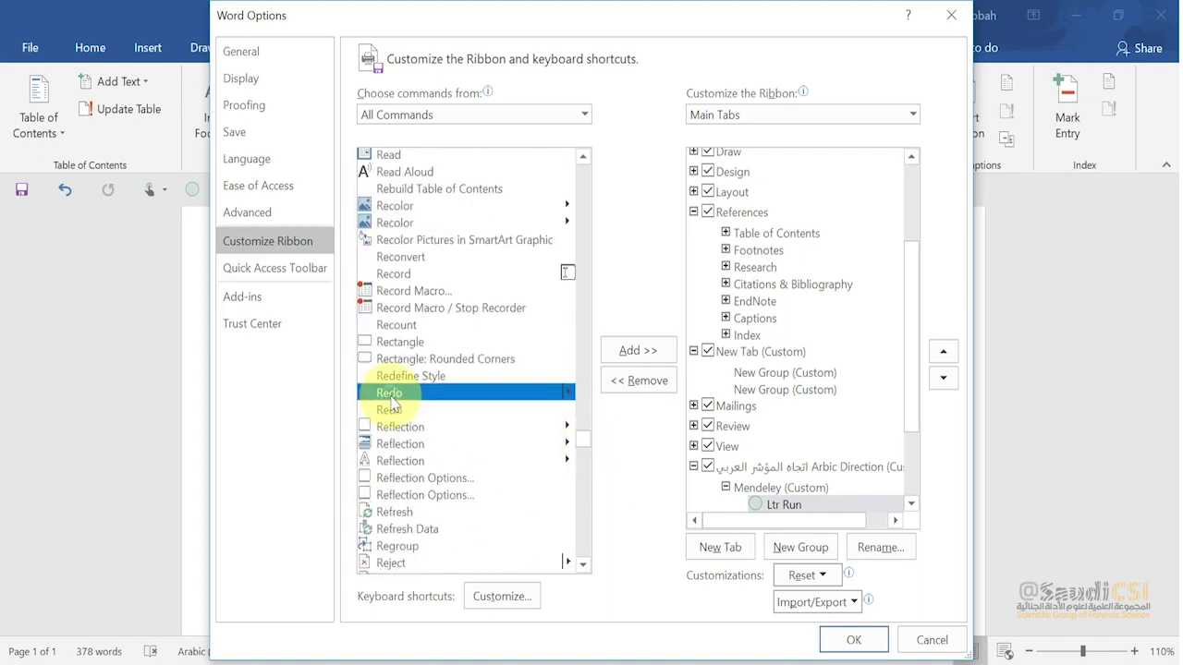
key("Down")
key("Down")
key("Down")
key("Down")
key("Down")
key("Down")
key("Down")
key("Down")
key("Down")
key("Down")
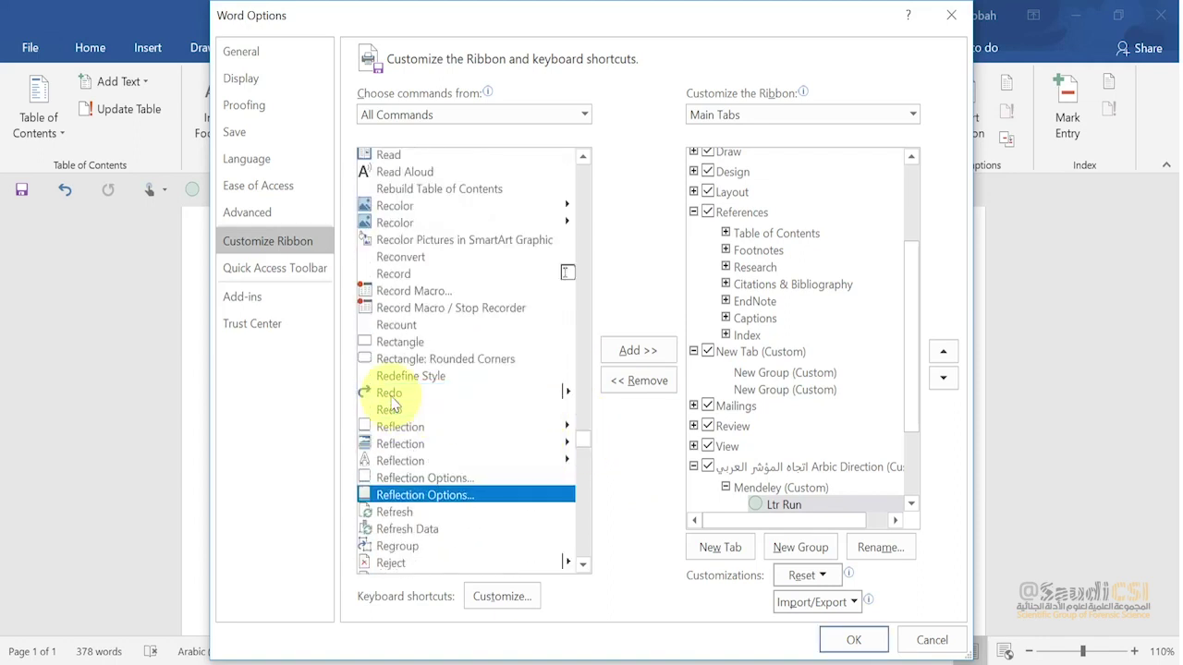
key("Down")
key("Down")
key("Down")
key("Down")
key("Down")
key("Down")
key("Down")
key("Down")
key("Down")
key("Down")
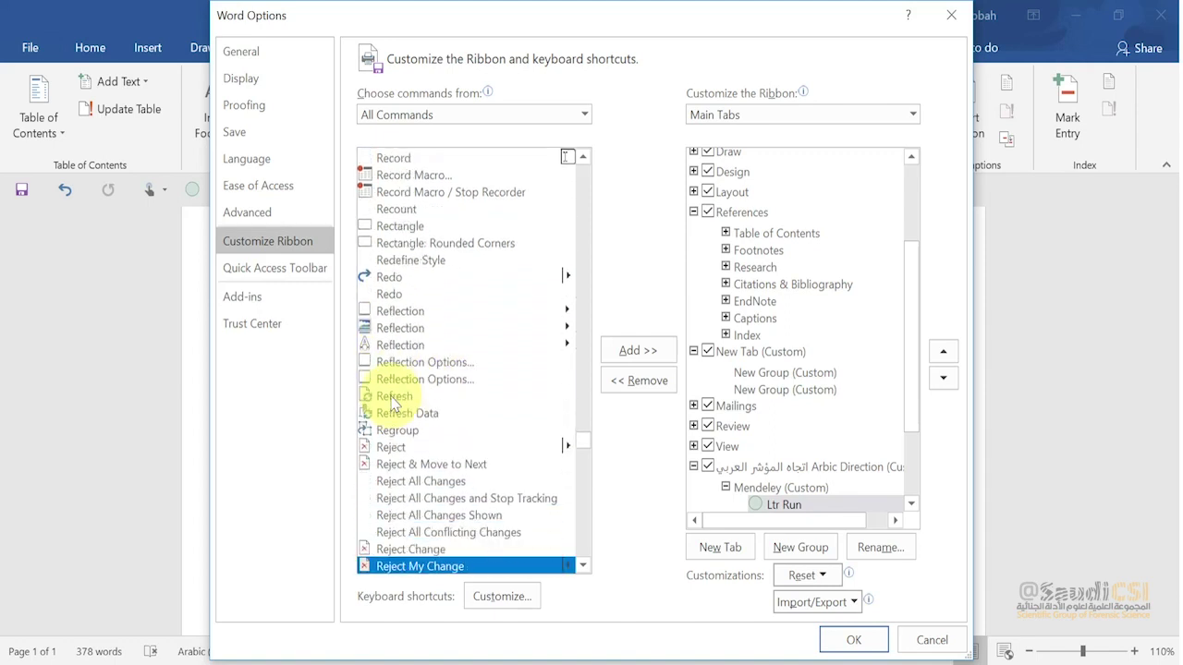
key("Down")
key("Down")
key("Down")
key("Down")
key("Down")
key("Down")
key("Down")
key("Down")
key("Down")
key("Down")
key("Down")
key("Down")
key("Down")
key("Down")
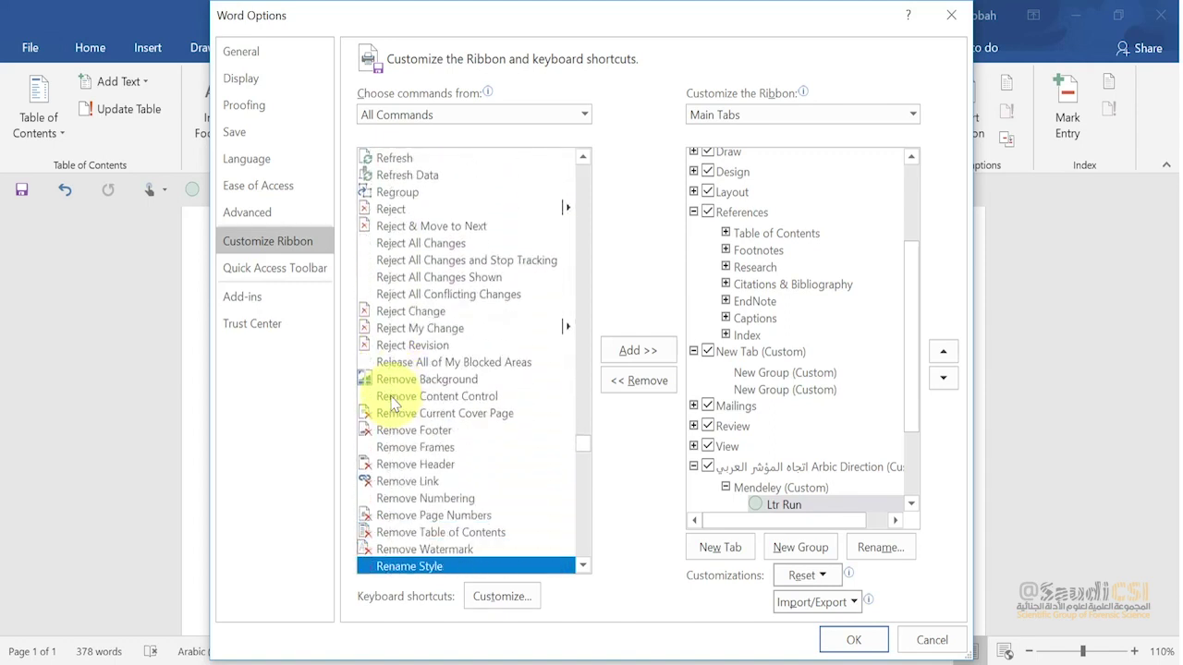
key("Down")
key("Down")
key("Down")
key("Down")
key("Down")
key("Down")
key("Down")
key("Down")
key("Down")
key("Down")
key("Down")
key("Down")
key("Down")
key("Down")
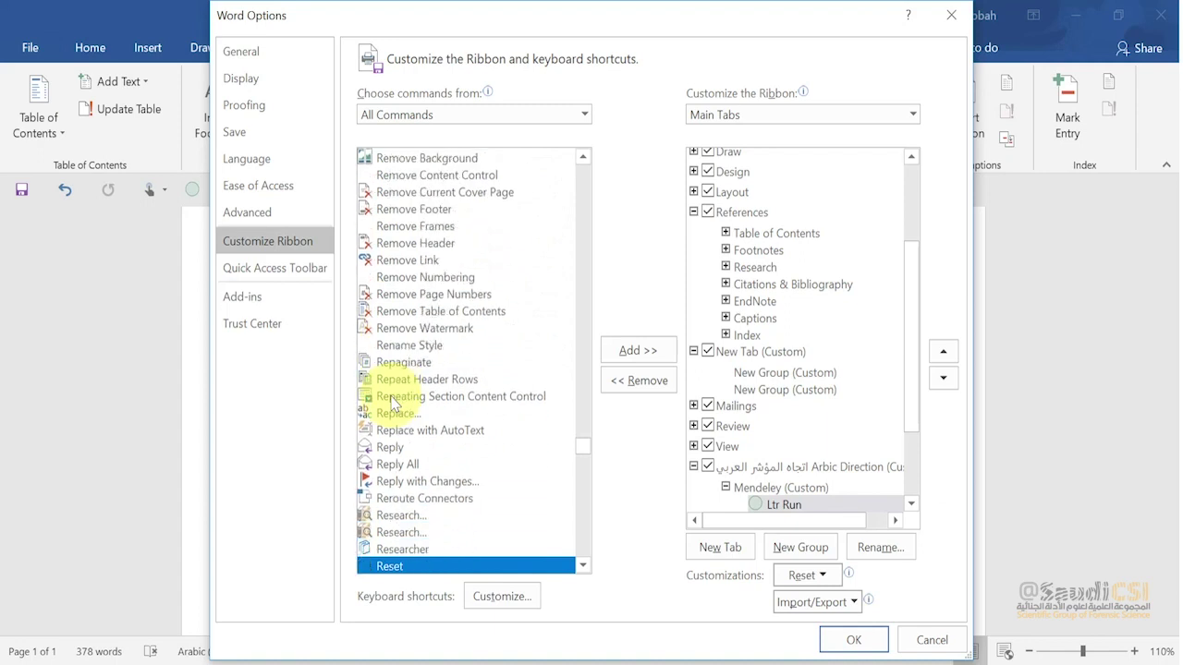
key("Down")
key("Down")
key("Down")
key("Down")
key("Down")
key("Down")
key("Down")
key("Down")
key("Down")
key("Down")
key("Down")
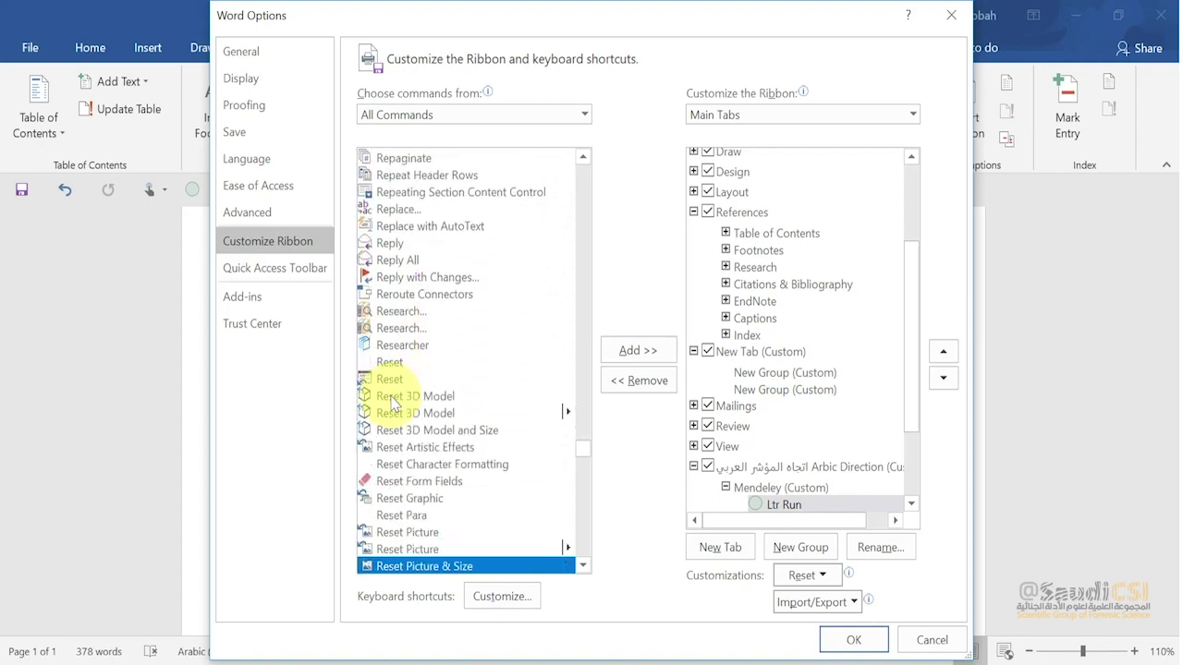
key("Down")
key("Down")
key("Down")
key("Down")
key("Down")
key("Down")
key("Down")
key("Down")
key("Down")
key("Down")
key("Down")
key("Down")
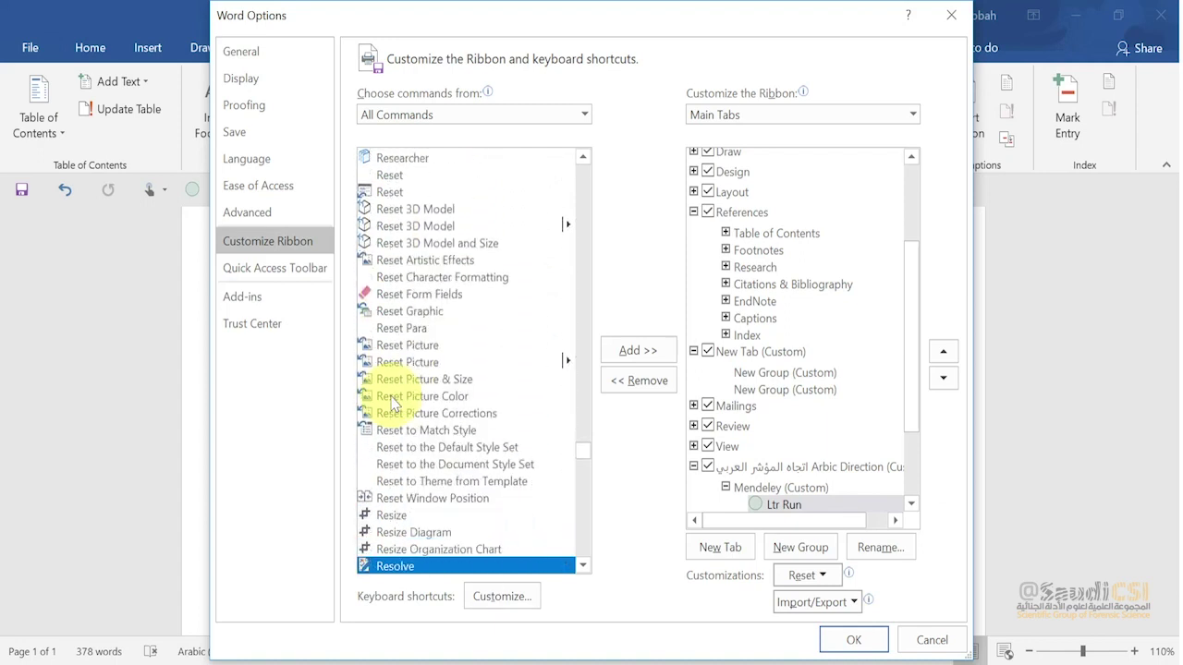
key("Down")
key("Down")
key("Down")
key("Down")
key("Down")
key("Down")
key("Down")
key("Down")
key("Down")
key("Down")
key("Down")
key("Down")
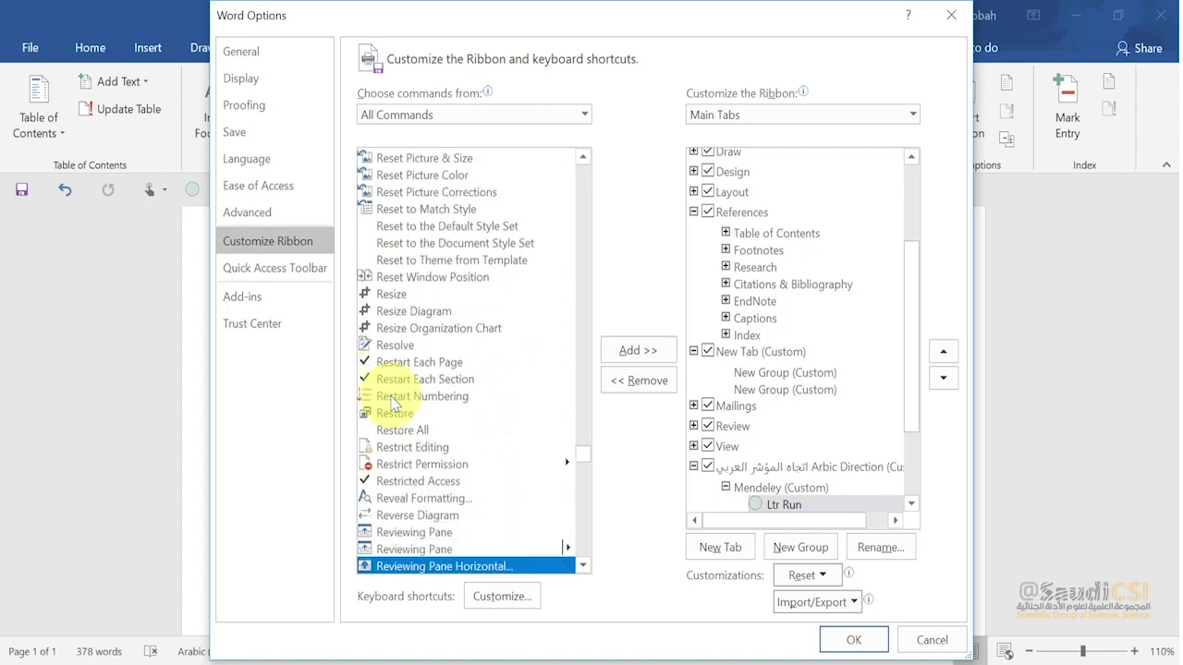
key("Down")
key("Down")
key("Down")
key("Down")
key("Down")
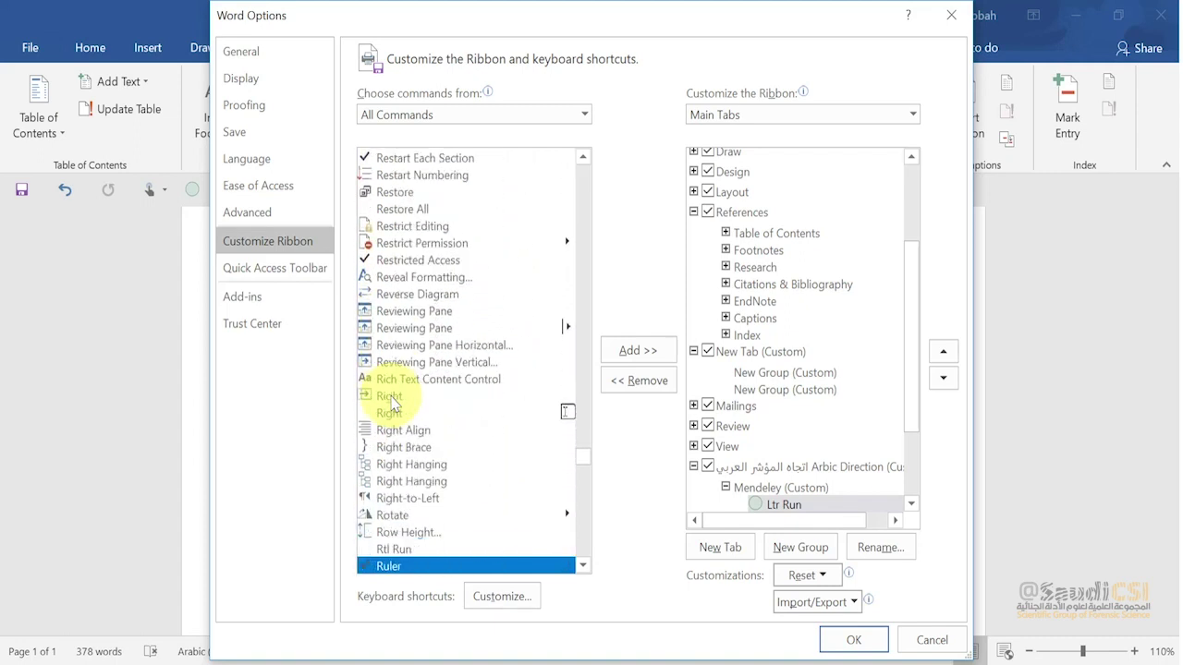
left_click(423, 551)
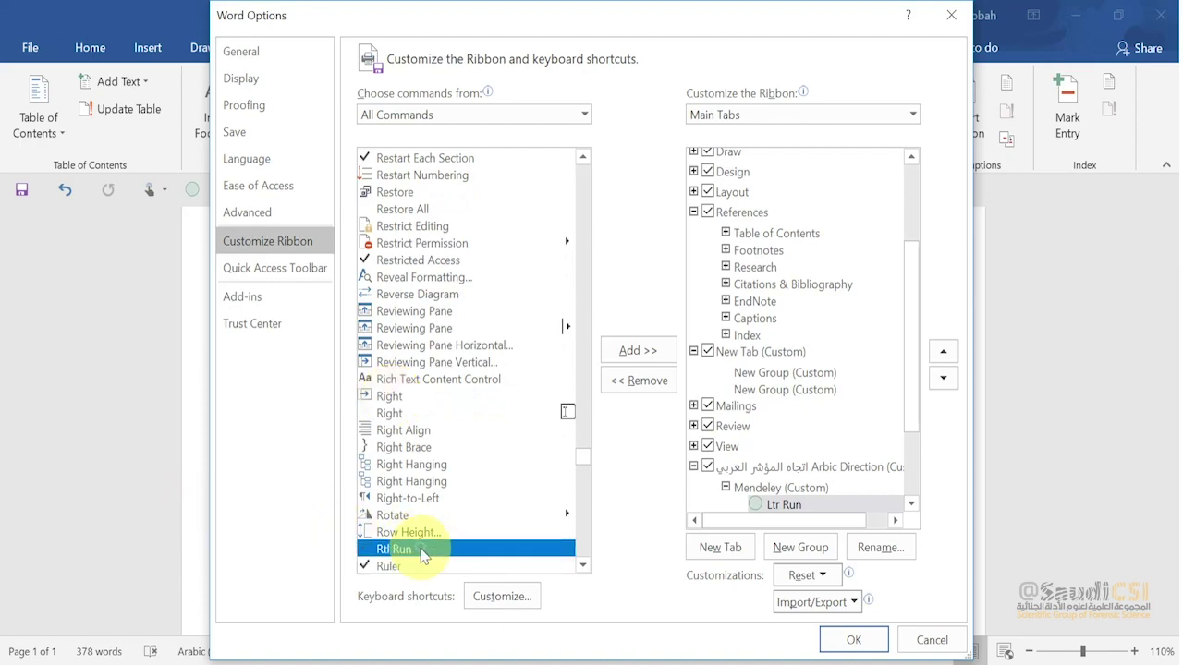
Save the ribbon customization and display the new Arbic Direction tab
left_click(860, 642)
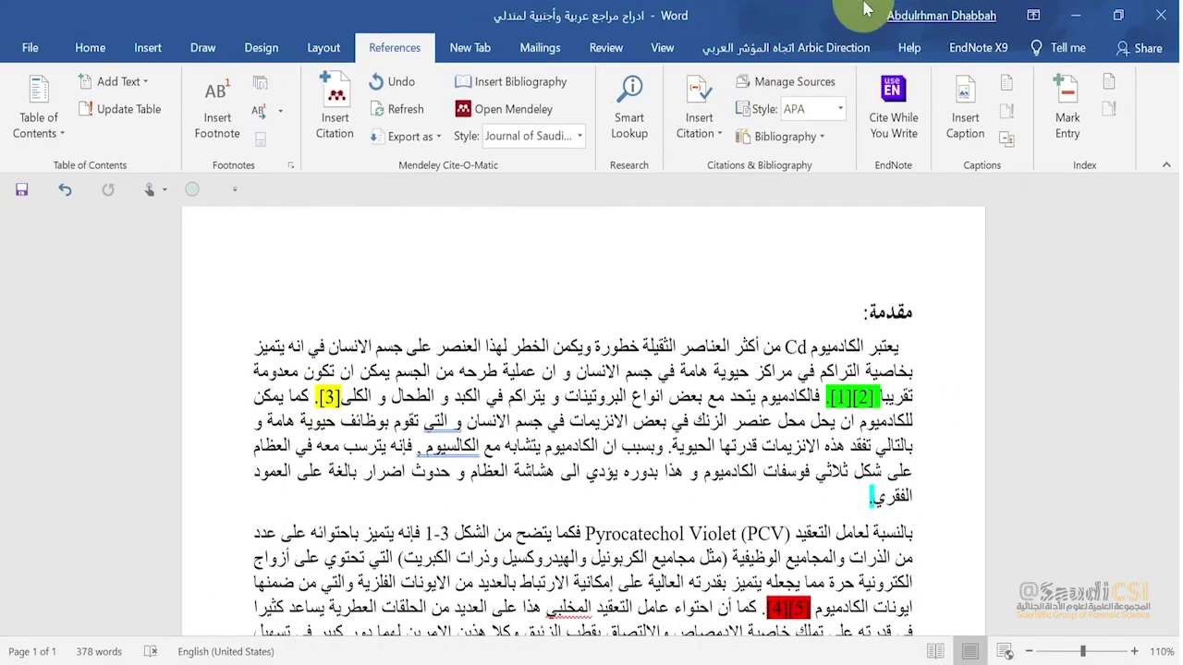
left_click(775, 51)
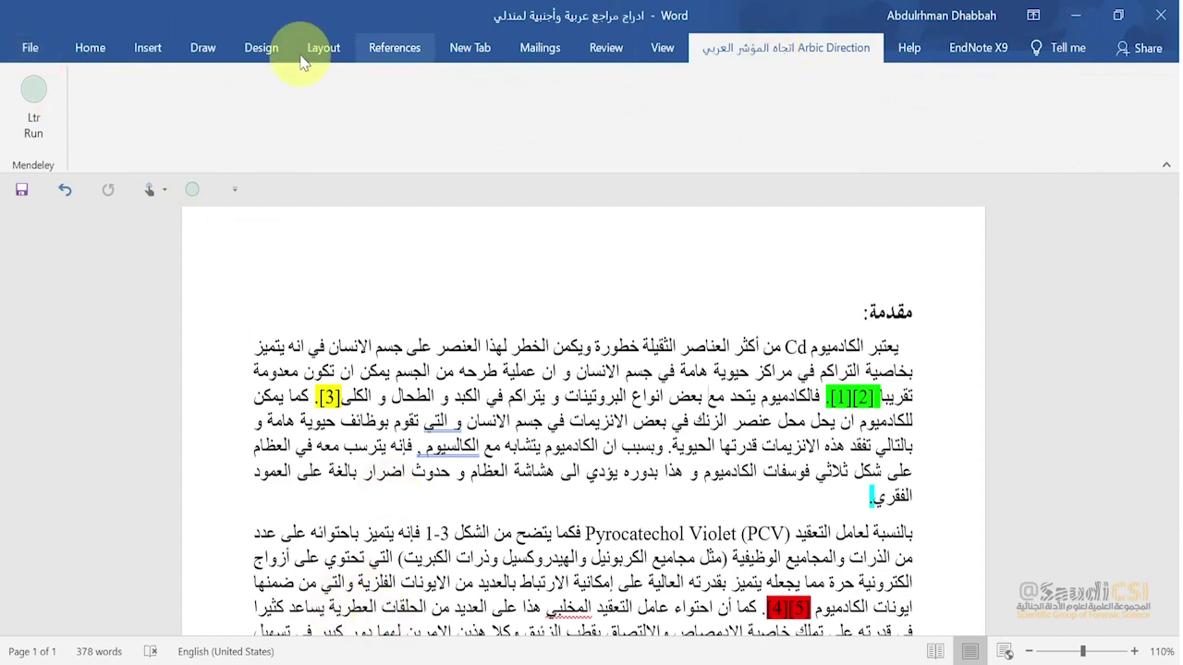
Add the Rtl Run command from all commands to the Mendeley group of the Arbic Direction tab and save the ribbon customization
left_click(30, 48)
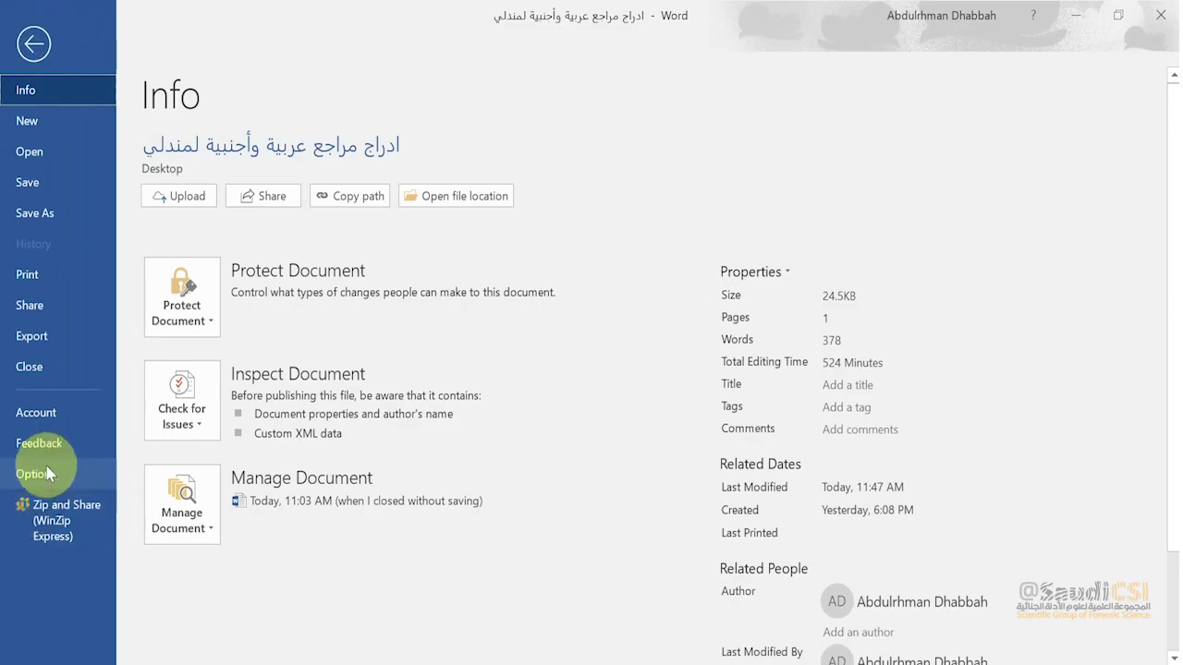
left_click(47, 470)
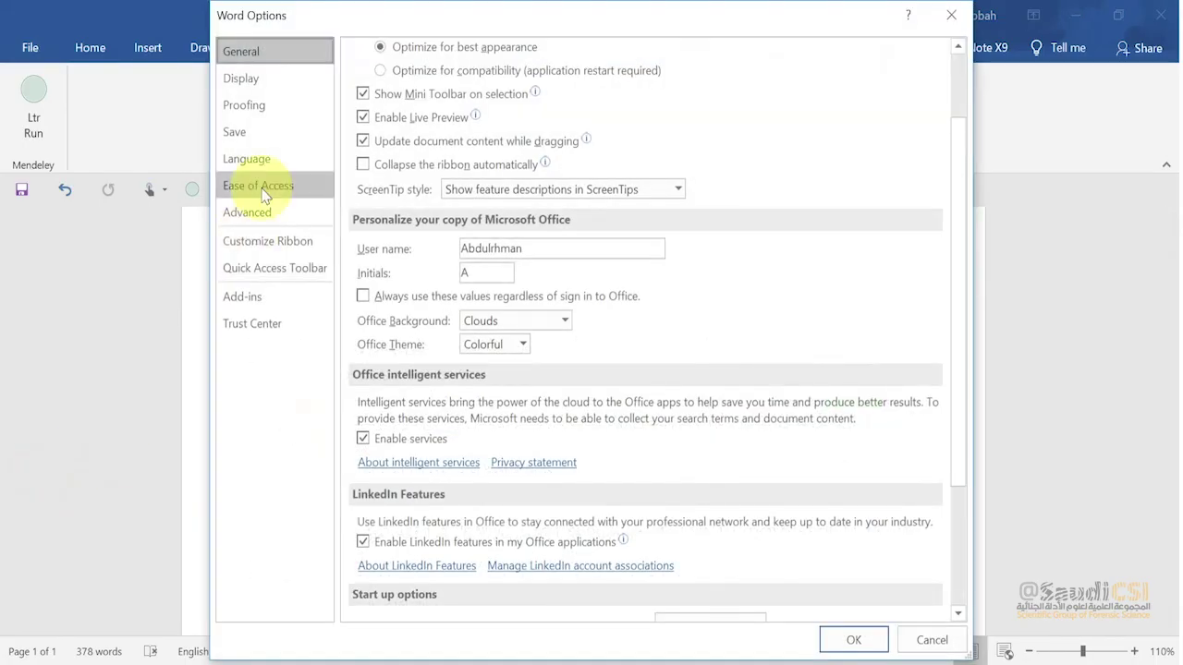
left_click(267, 227)
left_click(791, 450)
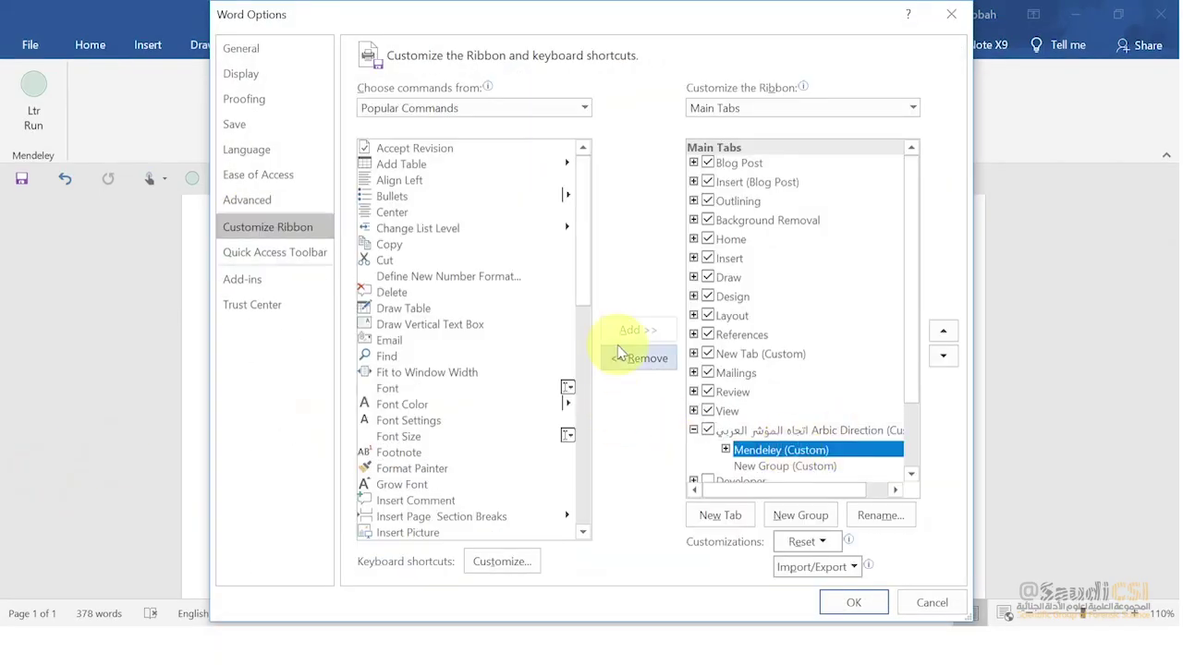
left_click_drag(584, 227, 582, 409)
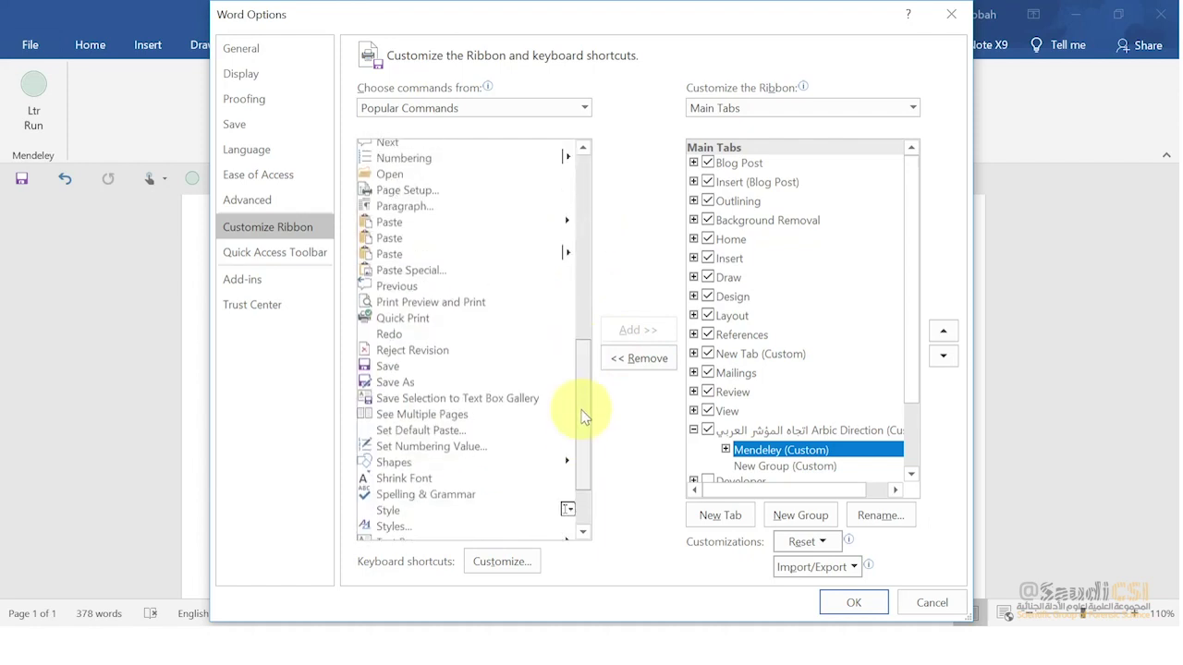
left_click(583, 109)
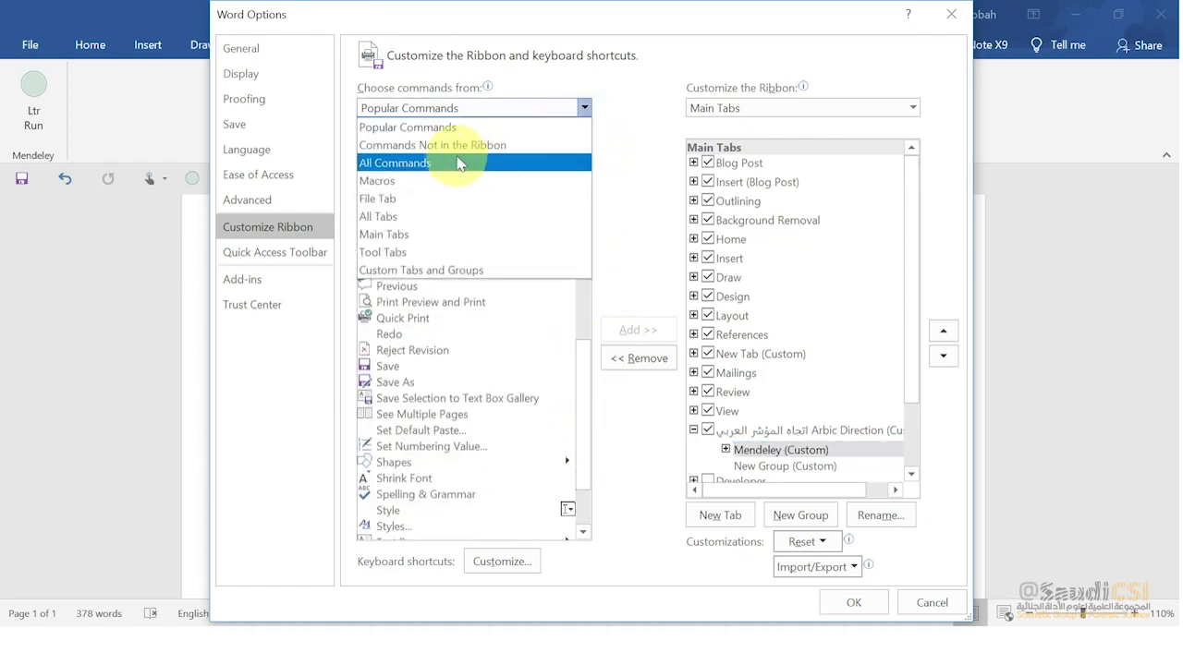
key("Escape")
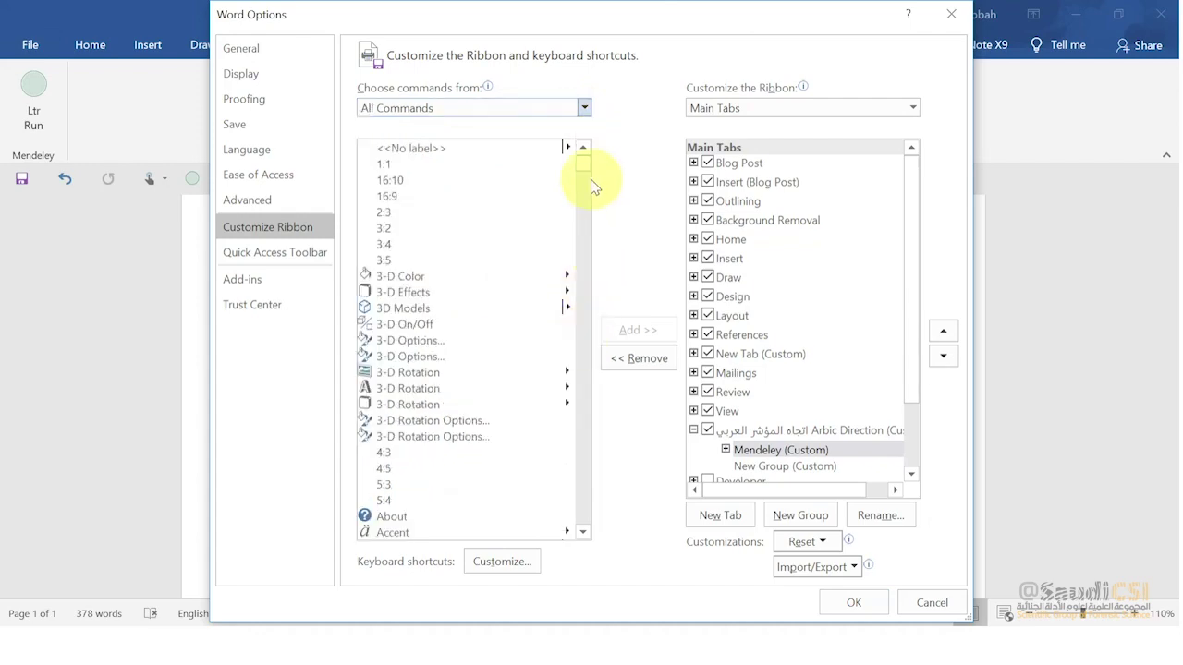
left_click_drag(585, 176, 597, 436)
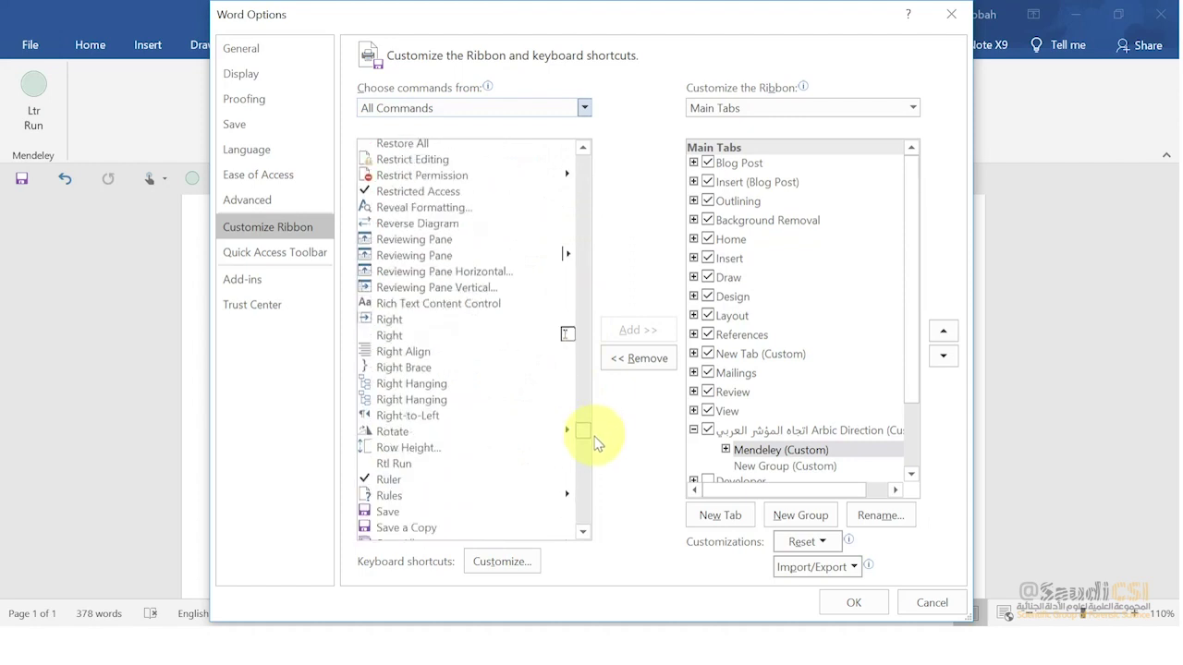
left_click(404, 467)
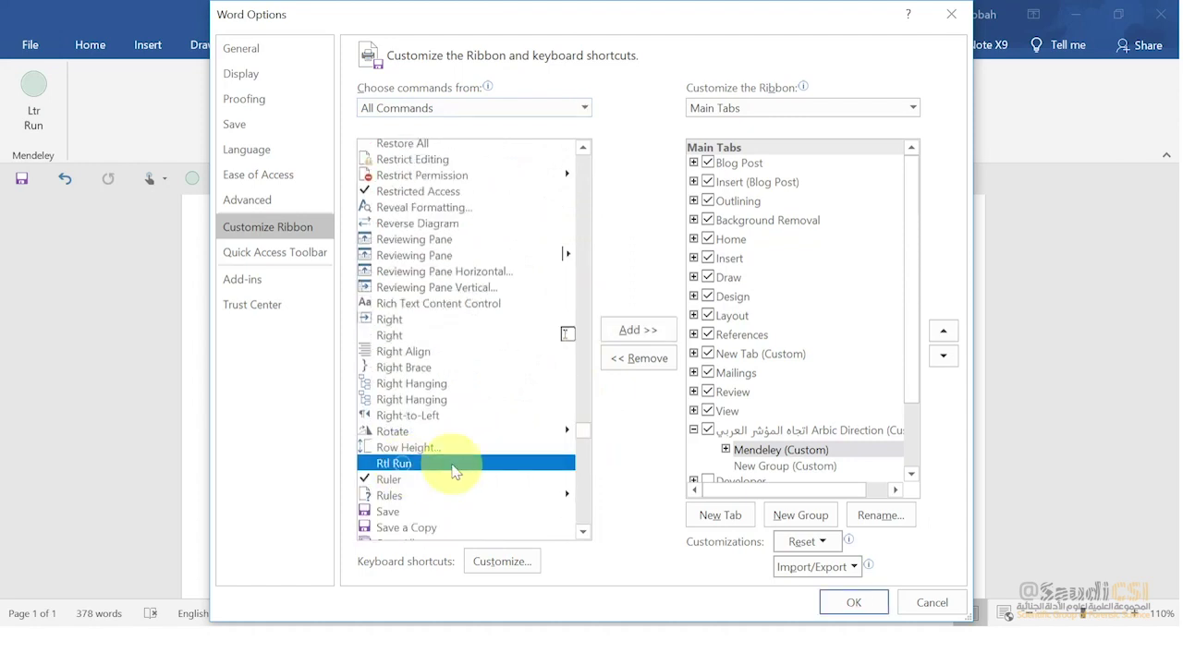
left_click(640, 332)
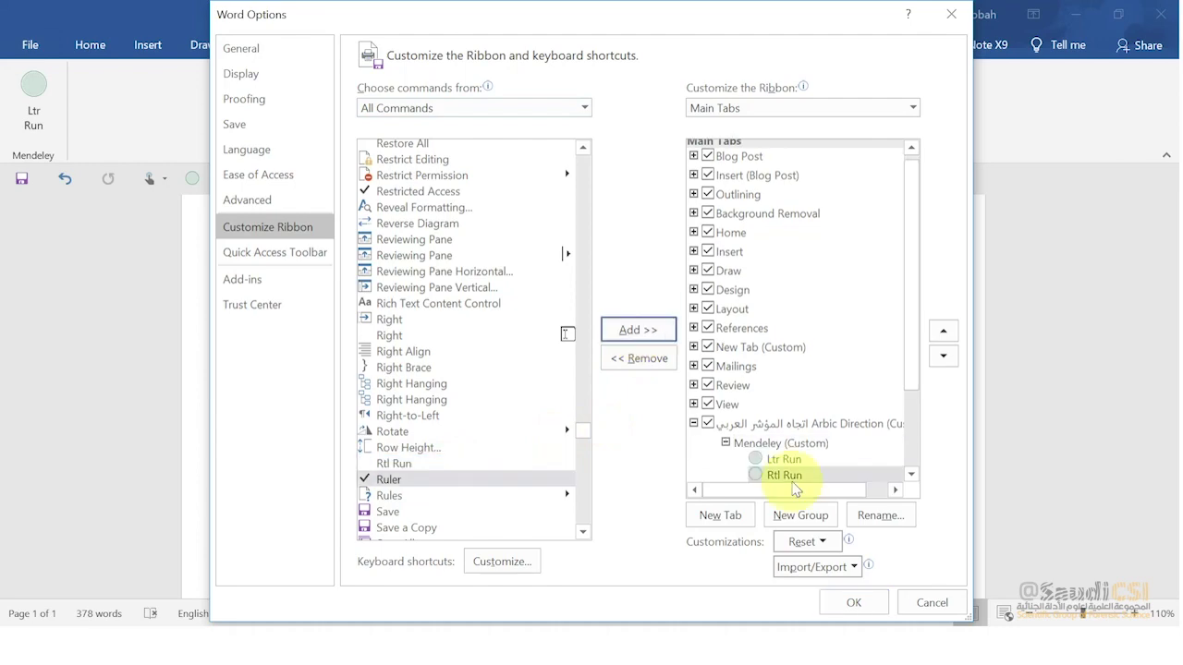
left_click(854, 602)
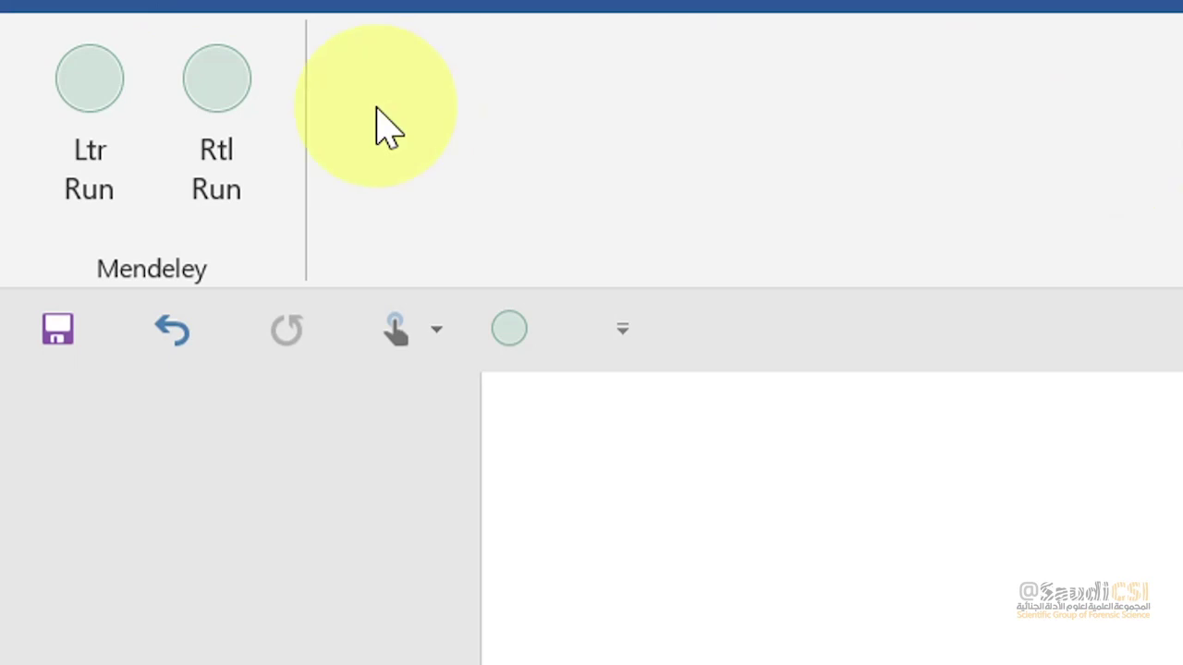
left_click(224, 85)
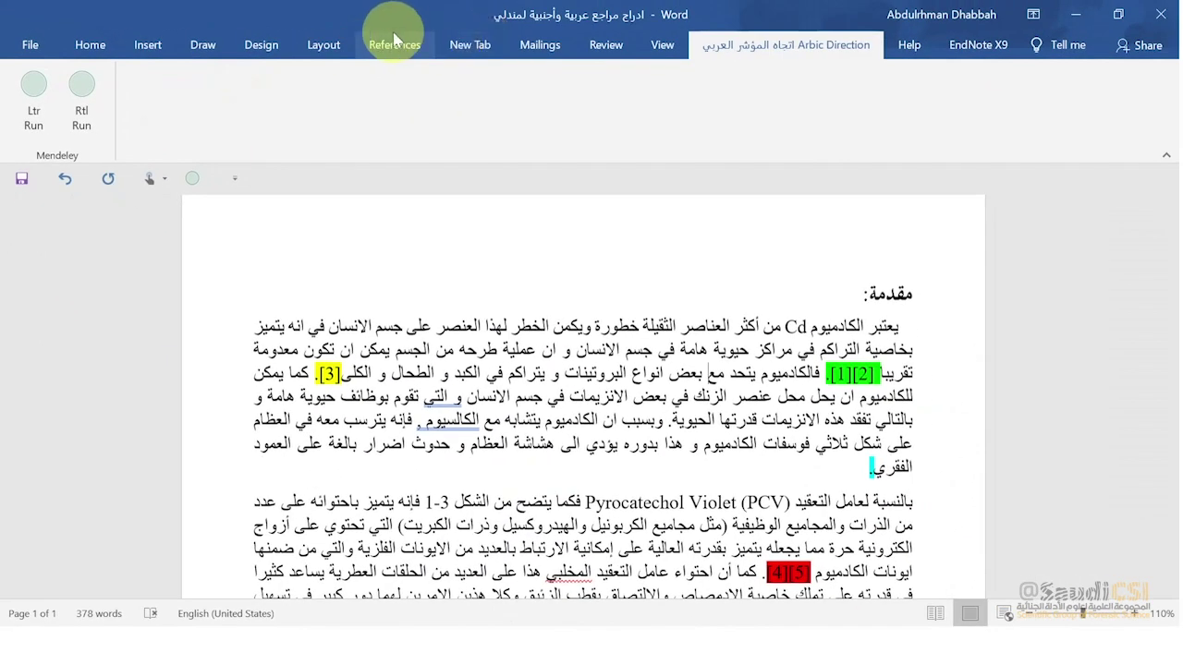
left_click(394, 46)
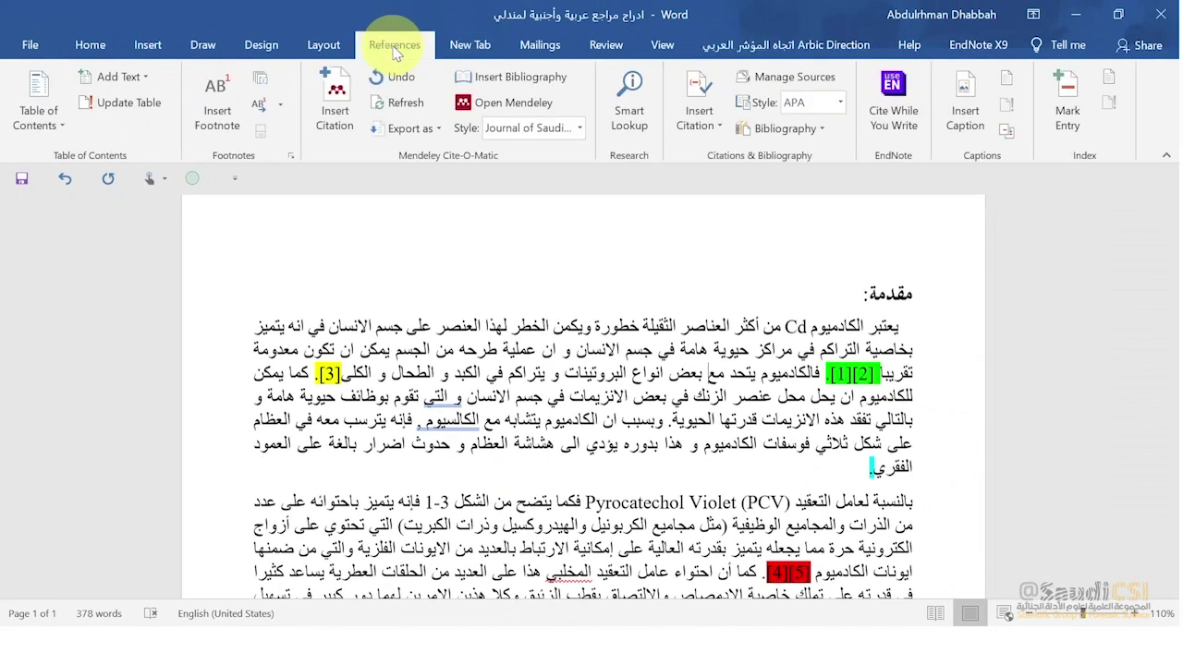
left_click(318, 48)
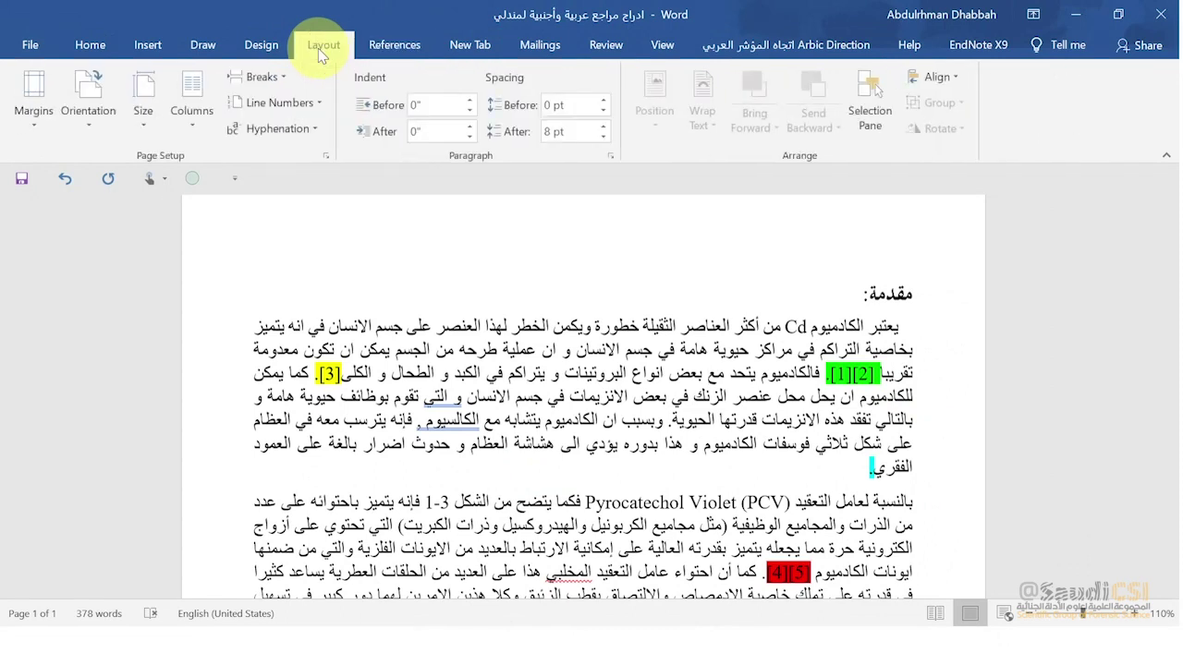
left_click(90, 44)
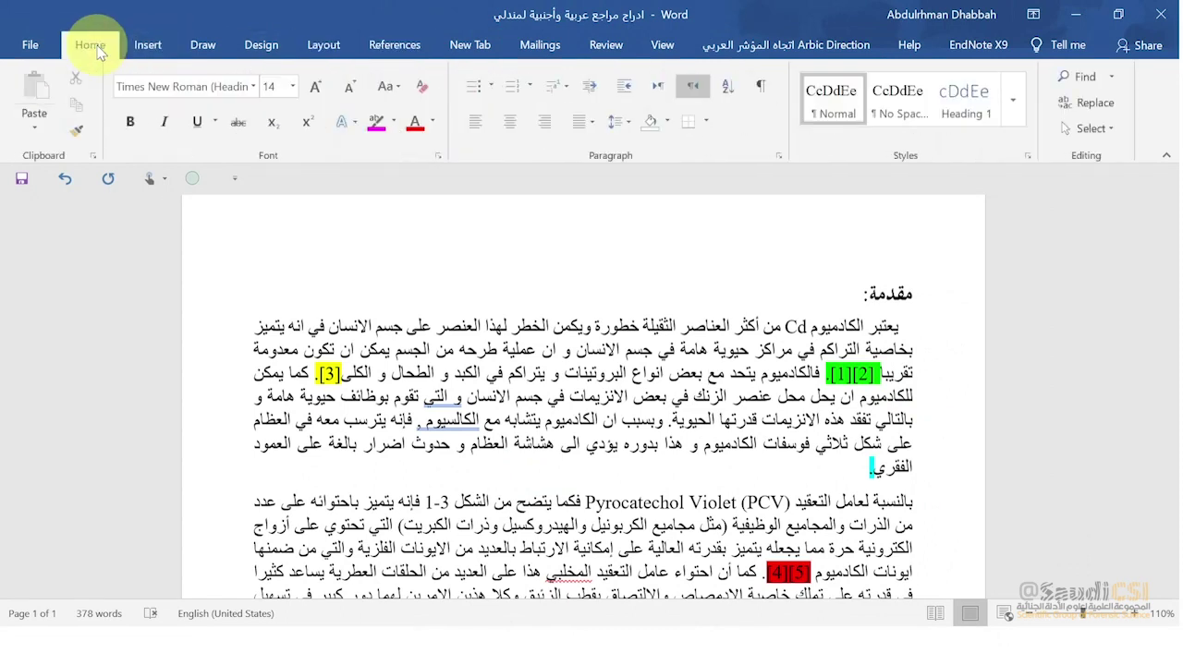
Apply Rtl Run from the Arbic Direction tab to the word تقريبا and its green-highlighted citations in the first paragraph
left_click(728, 53)
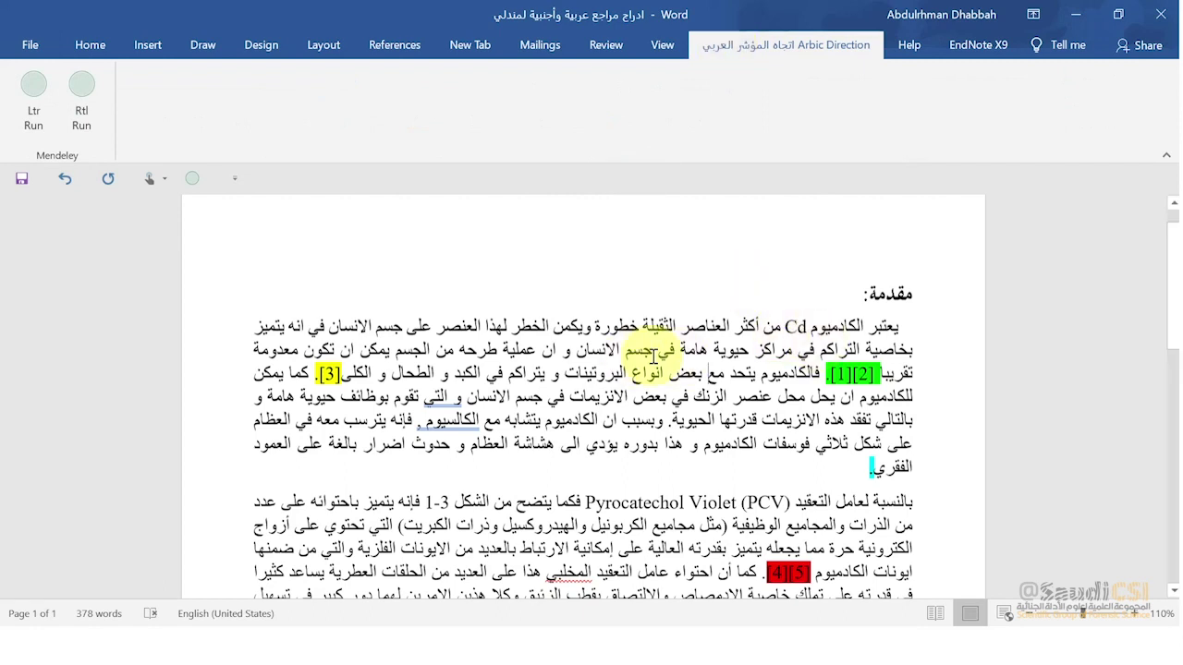
left_click(869, 372)
left_click(894, 369)
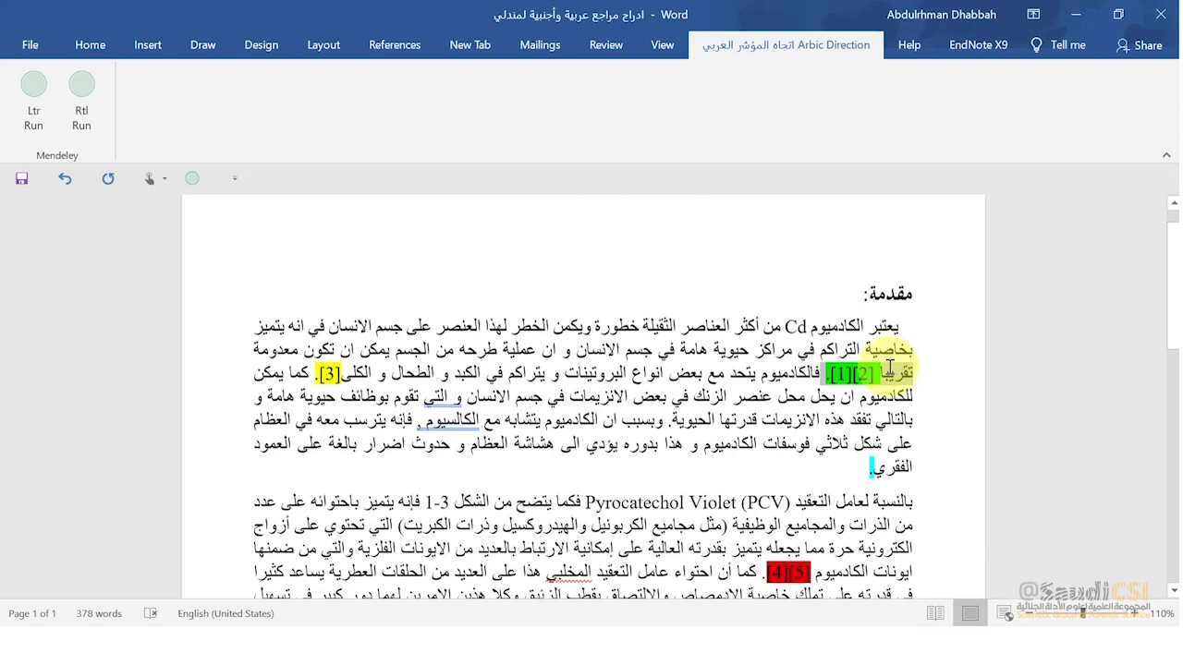
double_click(890, 370)
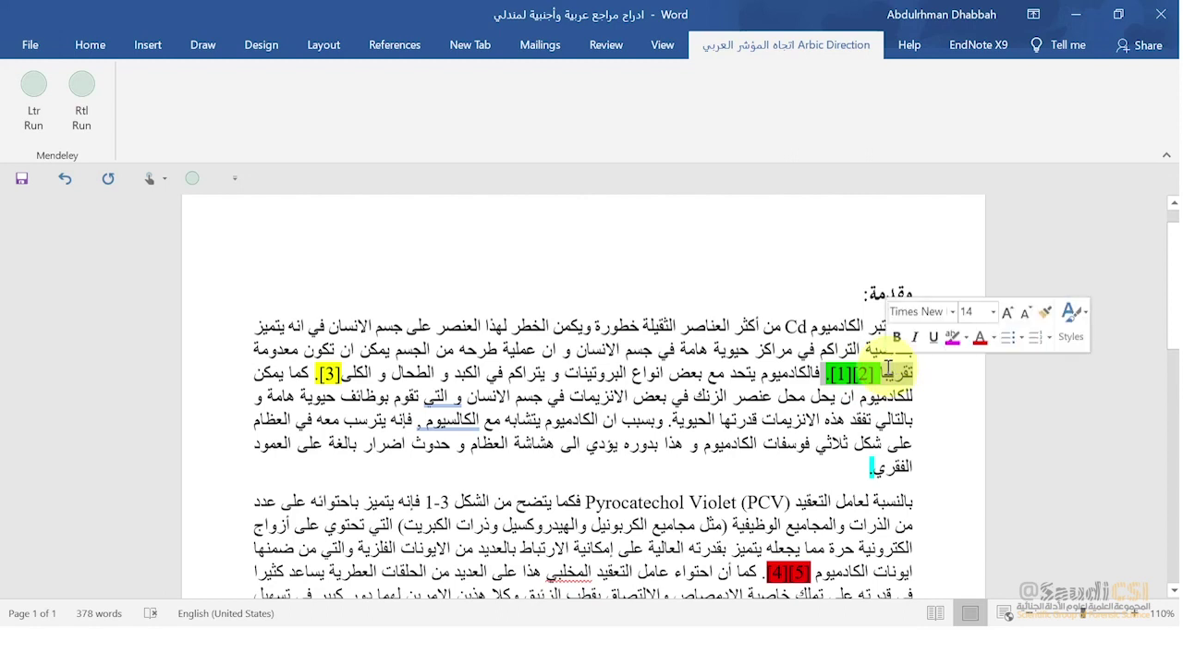
left_click(85, 84)
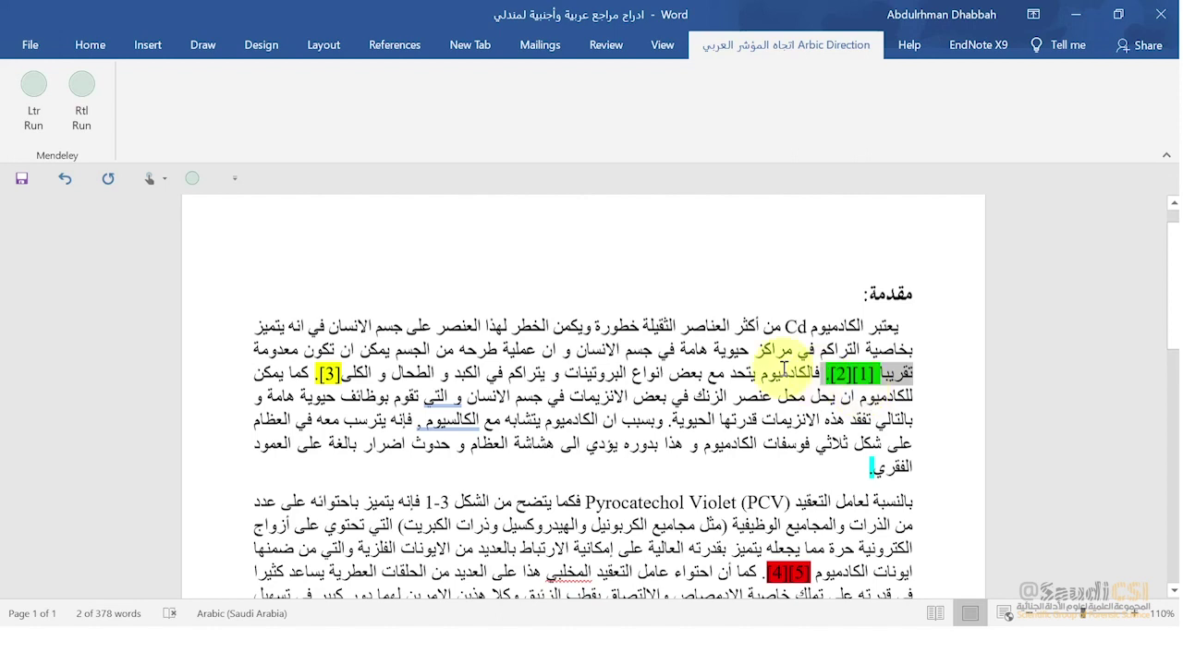
Try Ltr Run on the selected word and its green-highlighted citations, and undo it
left_click(35, 97)
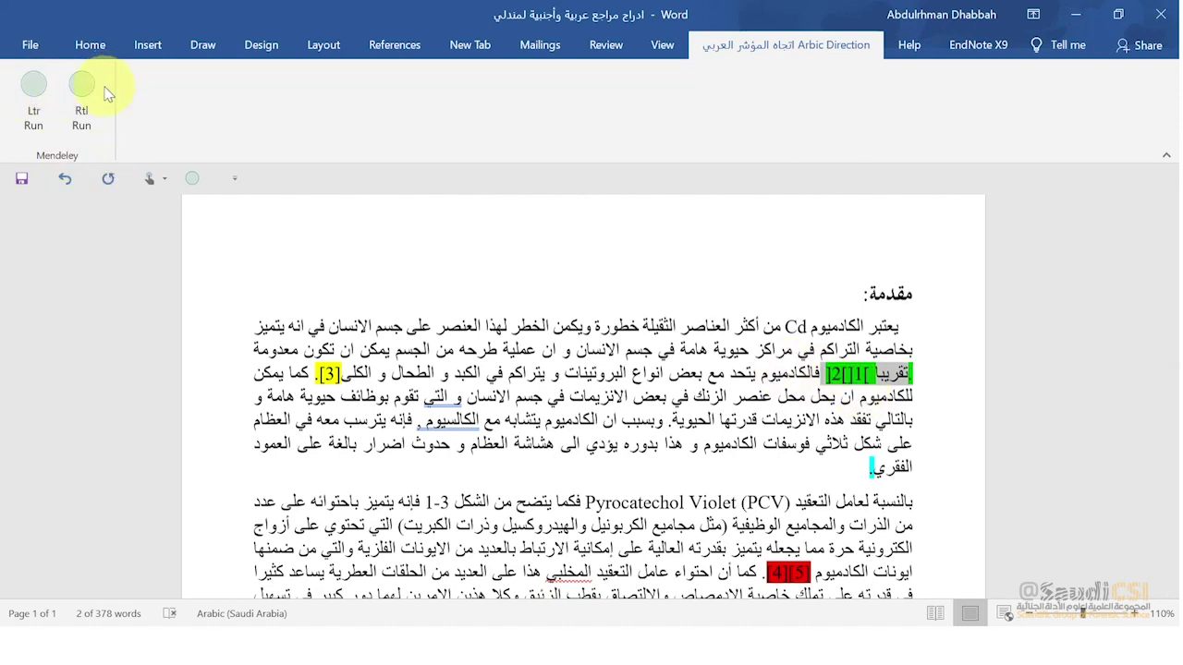
left_click(65, 179)
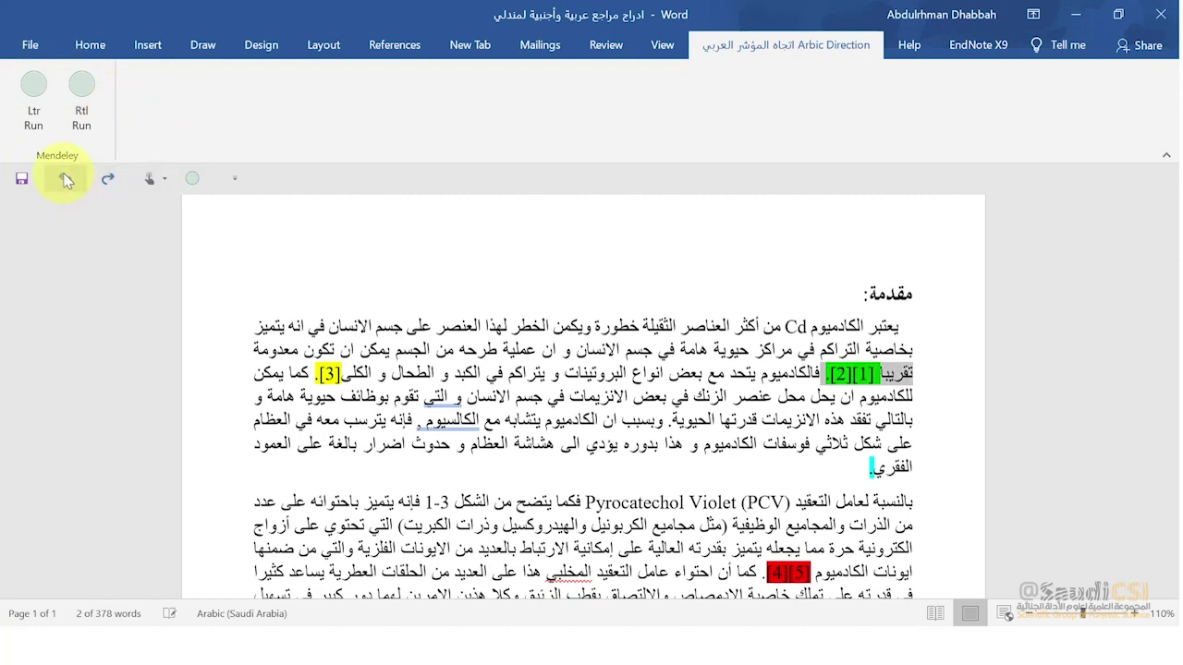
Select only the green-highlighted citation pair [1] and [2] in the first paragraph and apply Ltr Run to it
left_click(845, 372)
left_click_drag(879, 372, 827, 372)
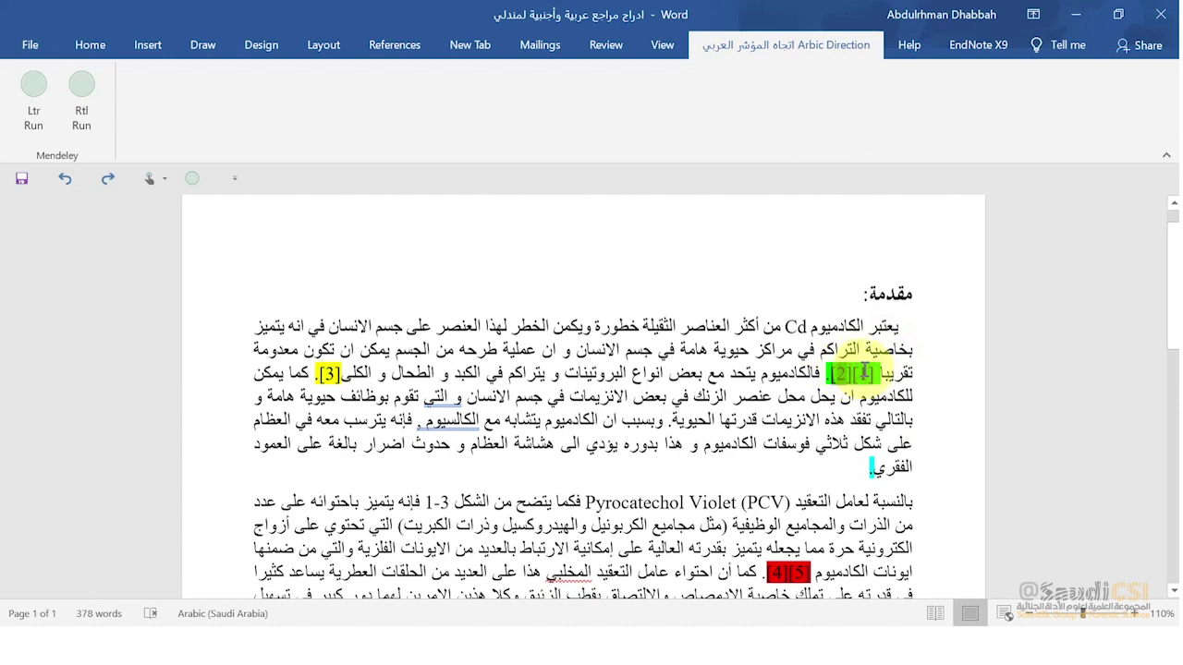
left_click(42, 86)
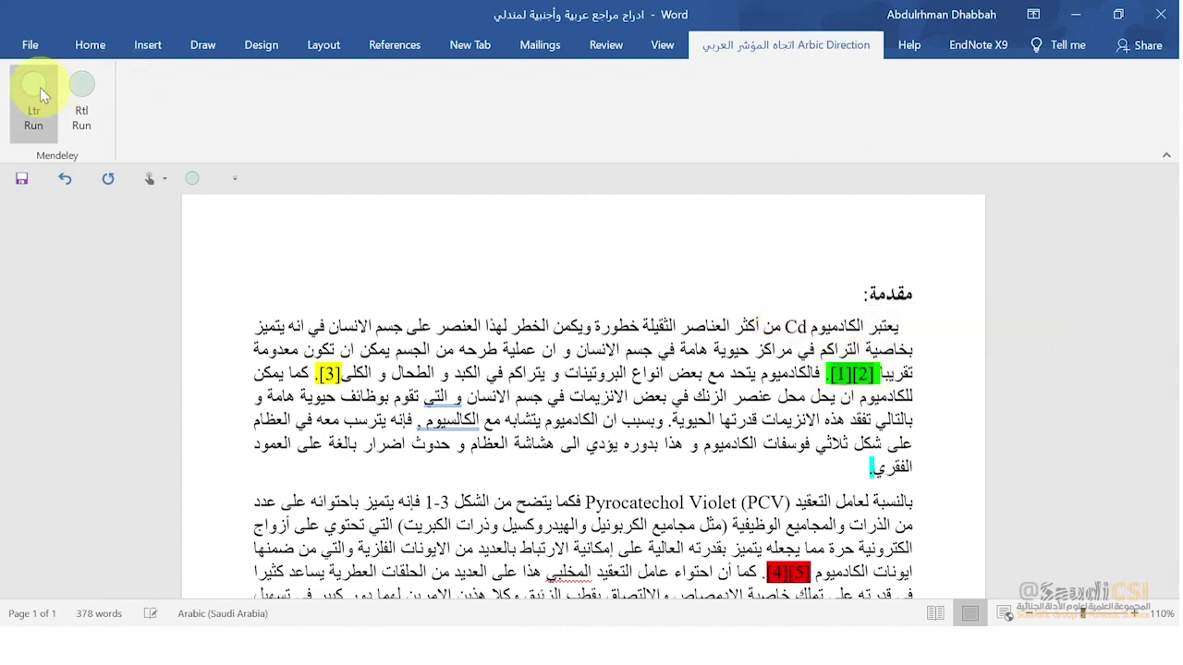
Apply Rtl Run to the green [1][2], red [4][5] and magenta [1][6][7] citation groups in the two paragraphs
left_click(83, 87)
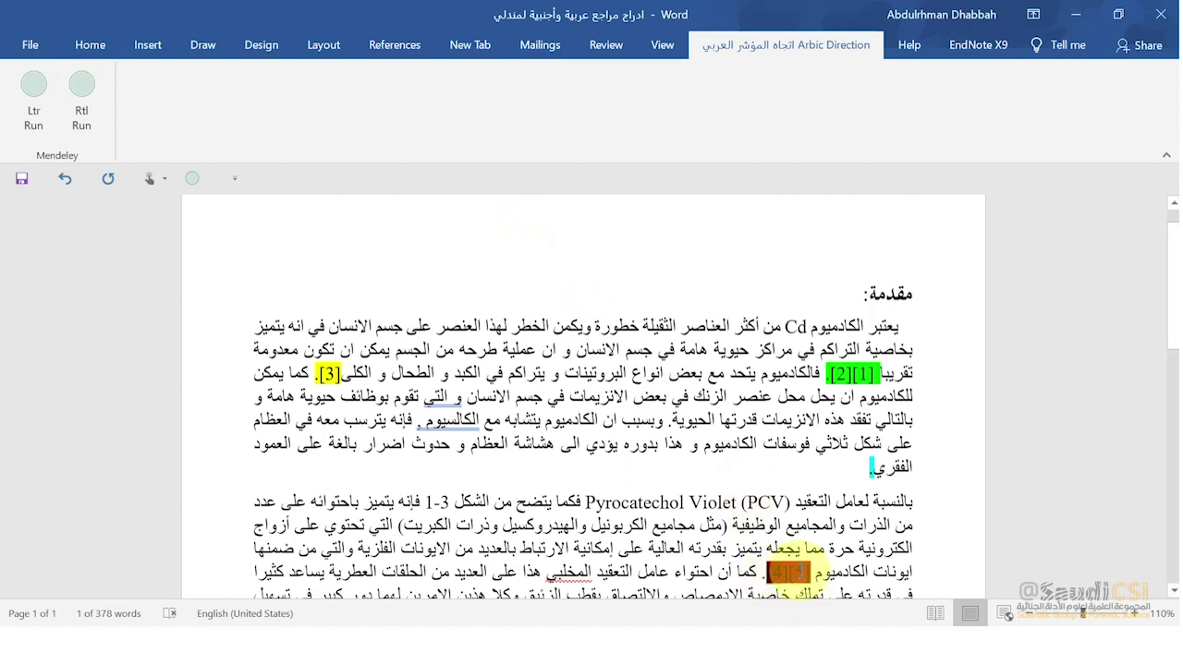
left_click(82, 91)
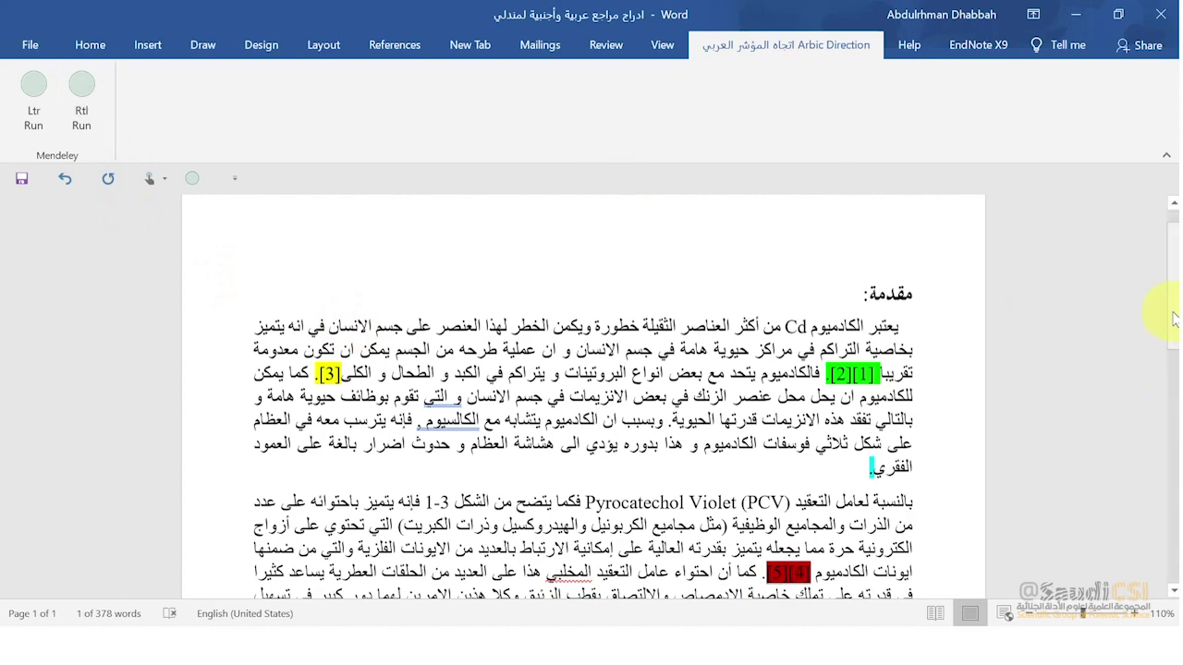
scroll(1174, 319, "down", 3)
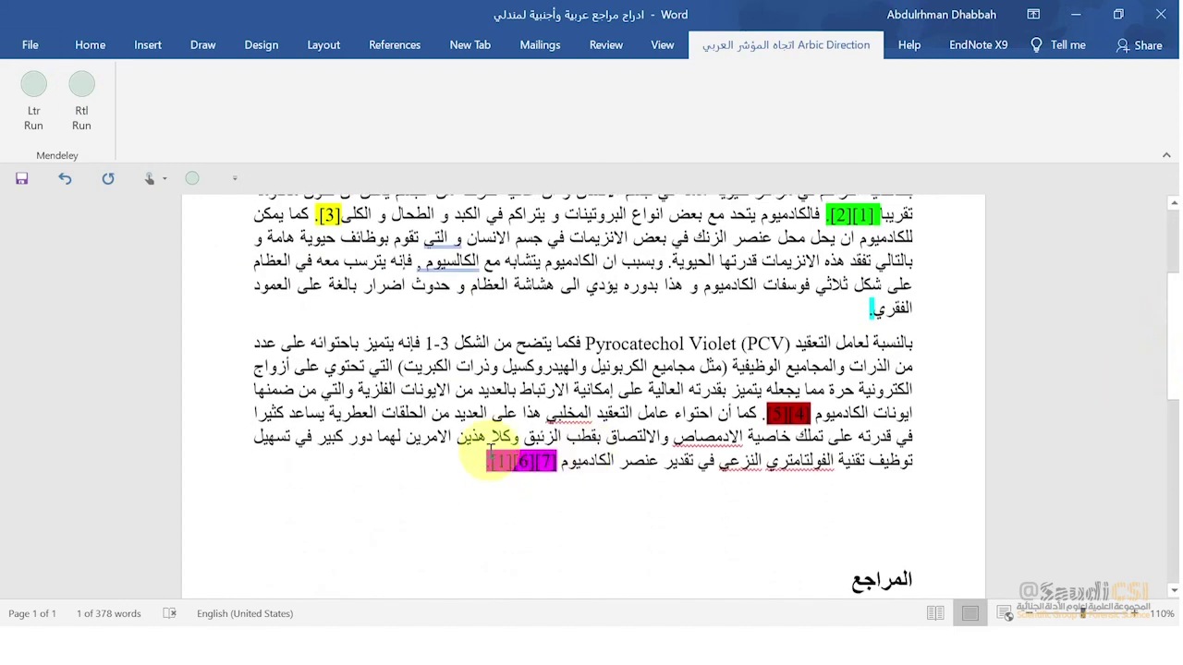
left_click_drag(545, 458, 485, 459)
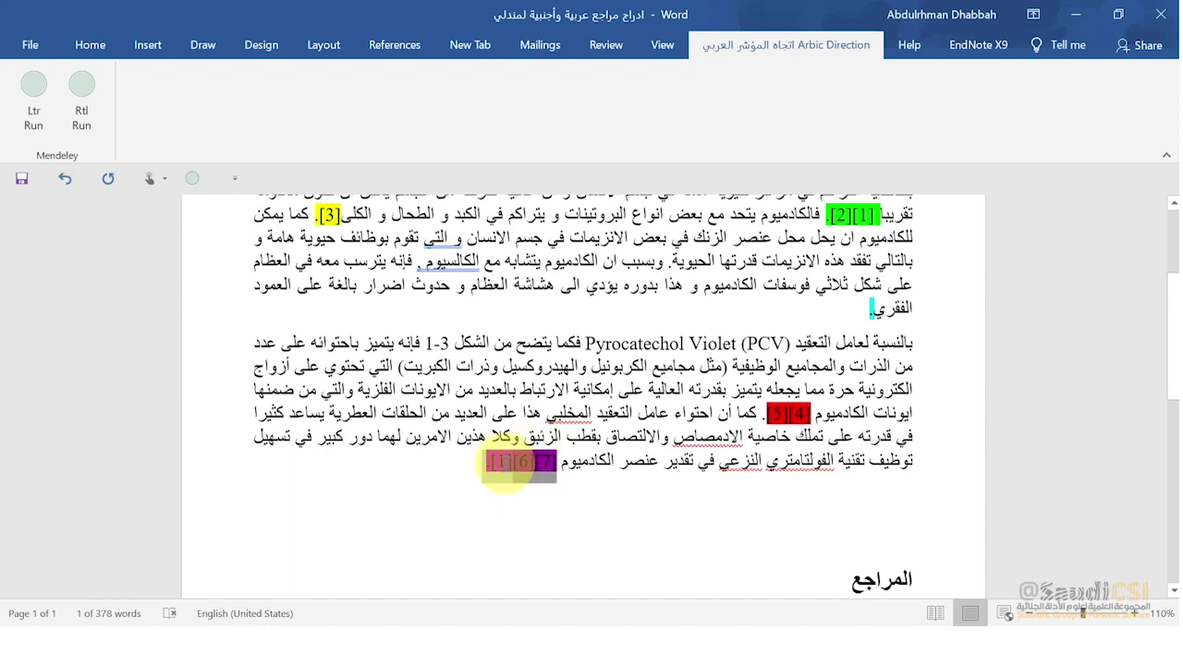
left_click(85, 99)
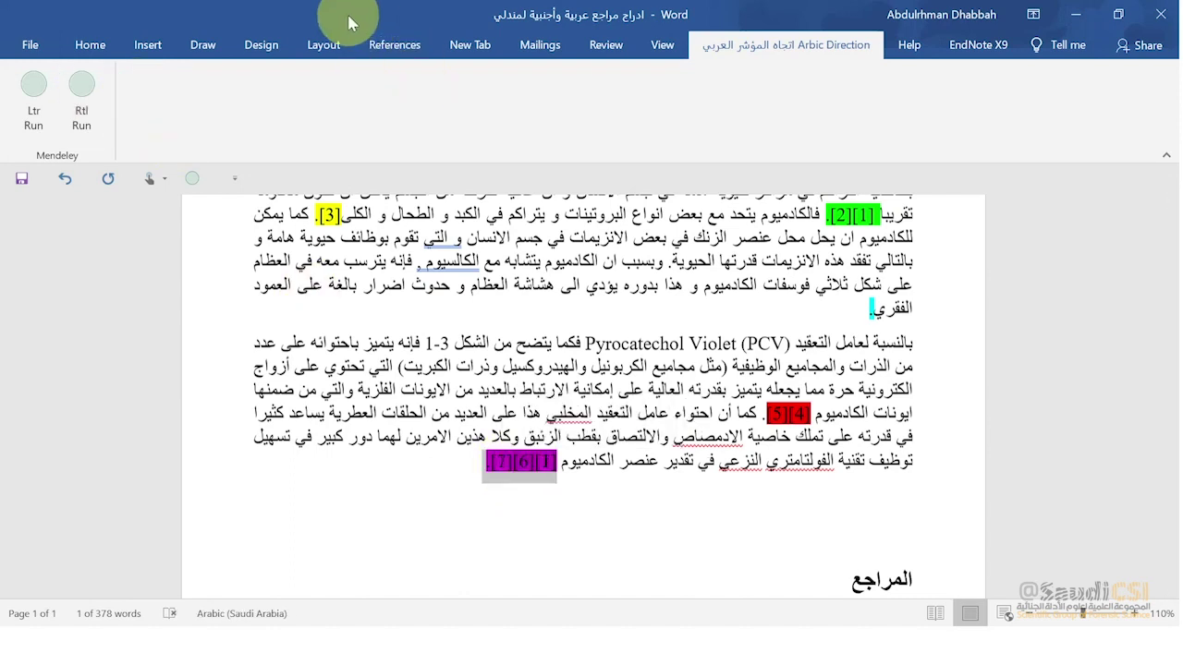
left_click(389, 48)
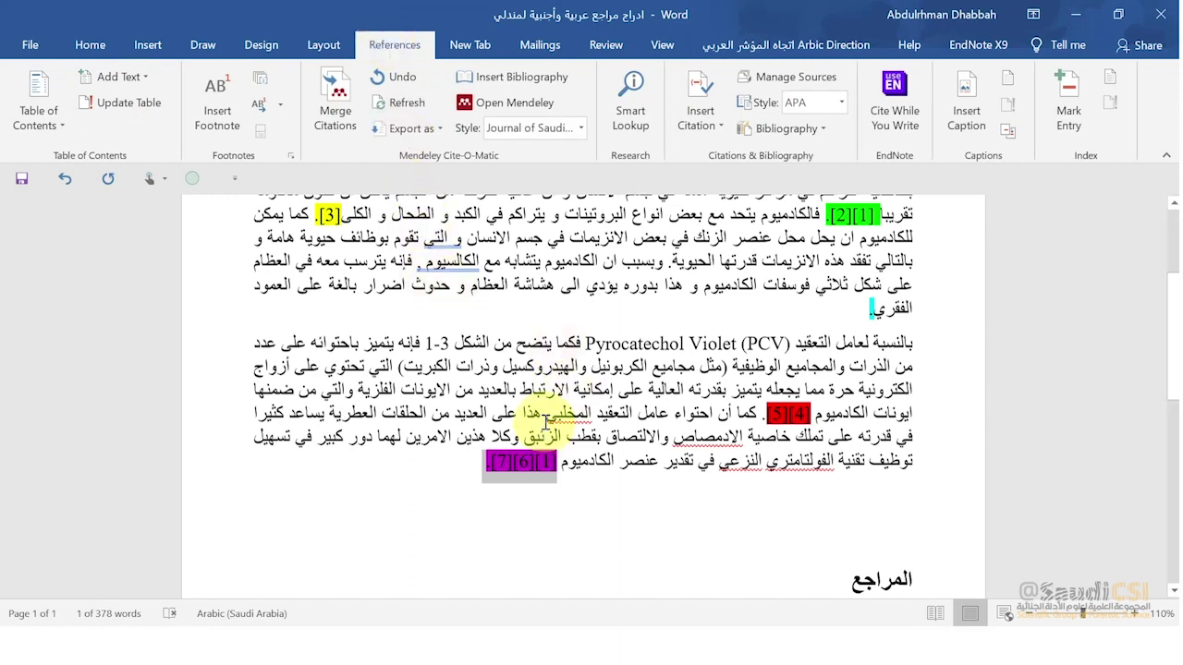
left_click(617, 377)
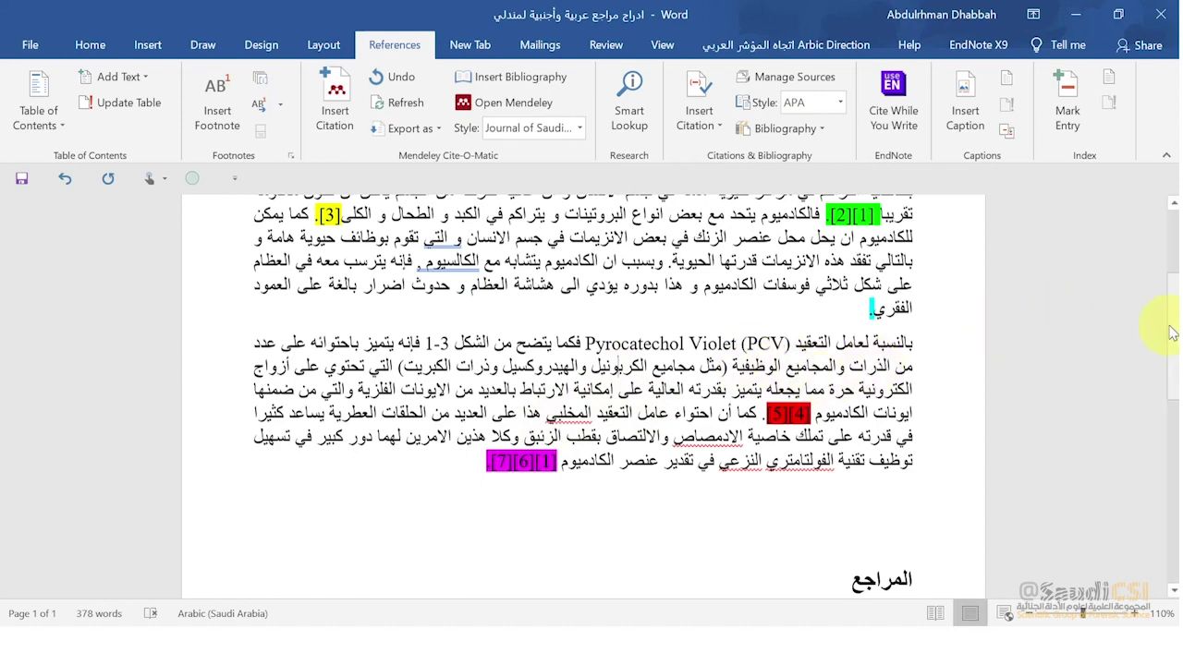
Set references [4] and [5] under المراجع to right-to-left paragraph direction and keep reference [3] left-to-right
left_click_drag(1172, 332, 1174, 297)
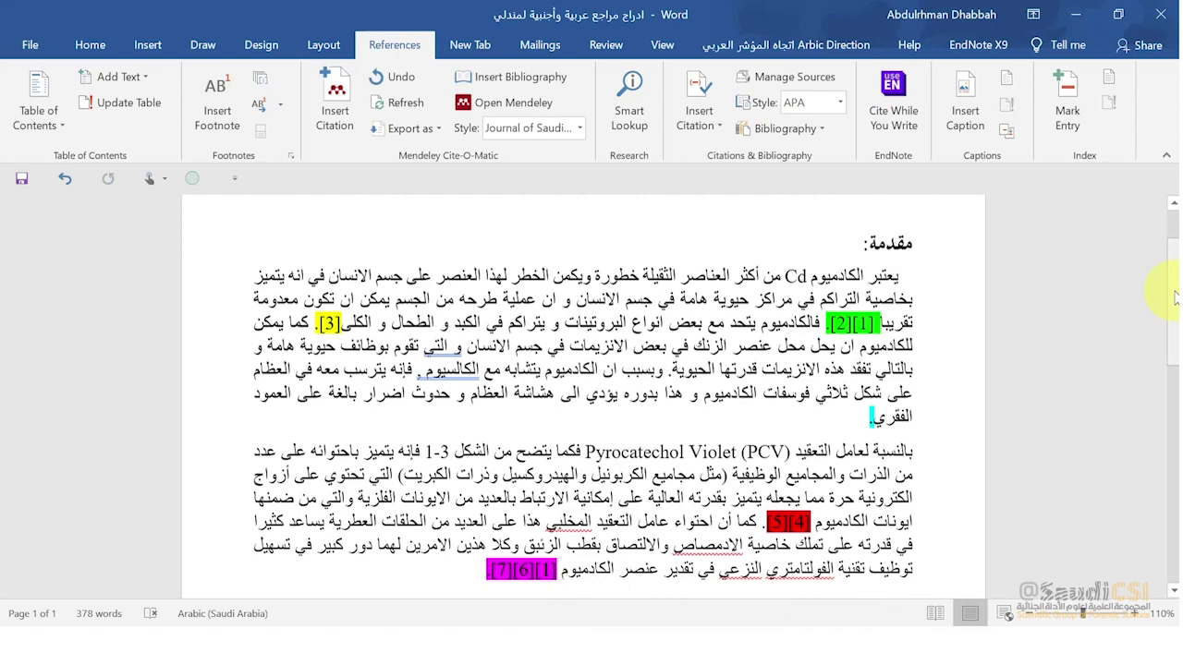
left_click_drag(1174, 297, 1168, 437)
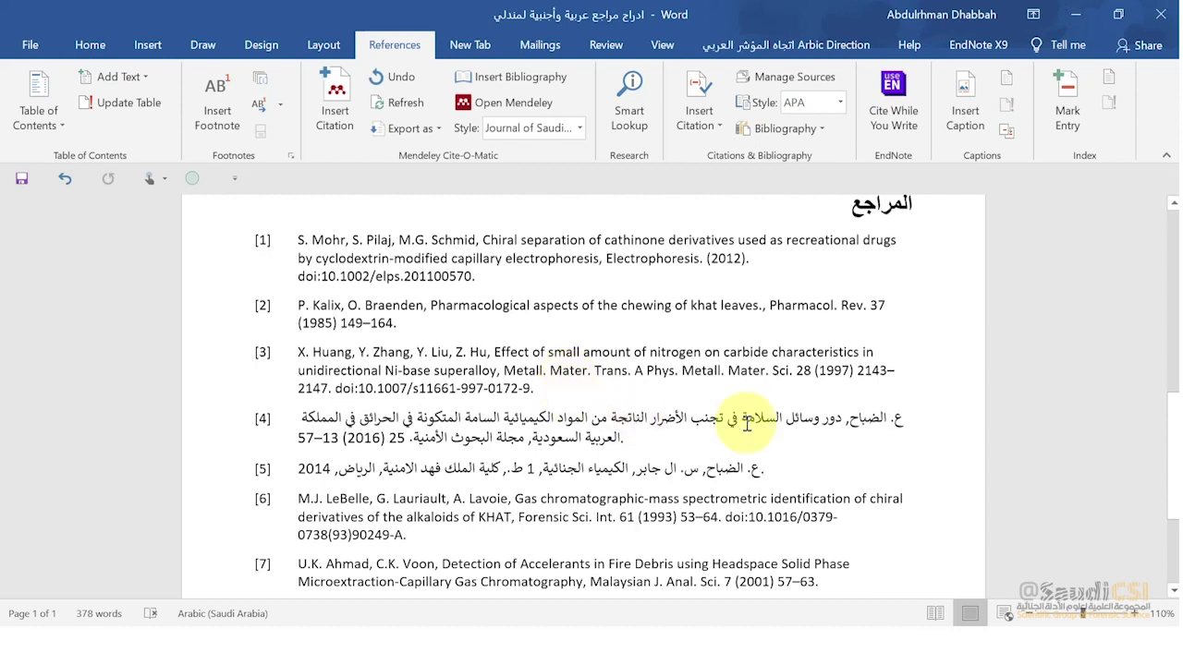
left_click_drag(768, 469, 614, 407)
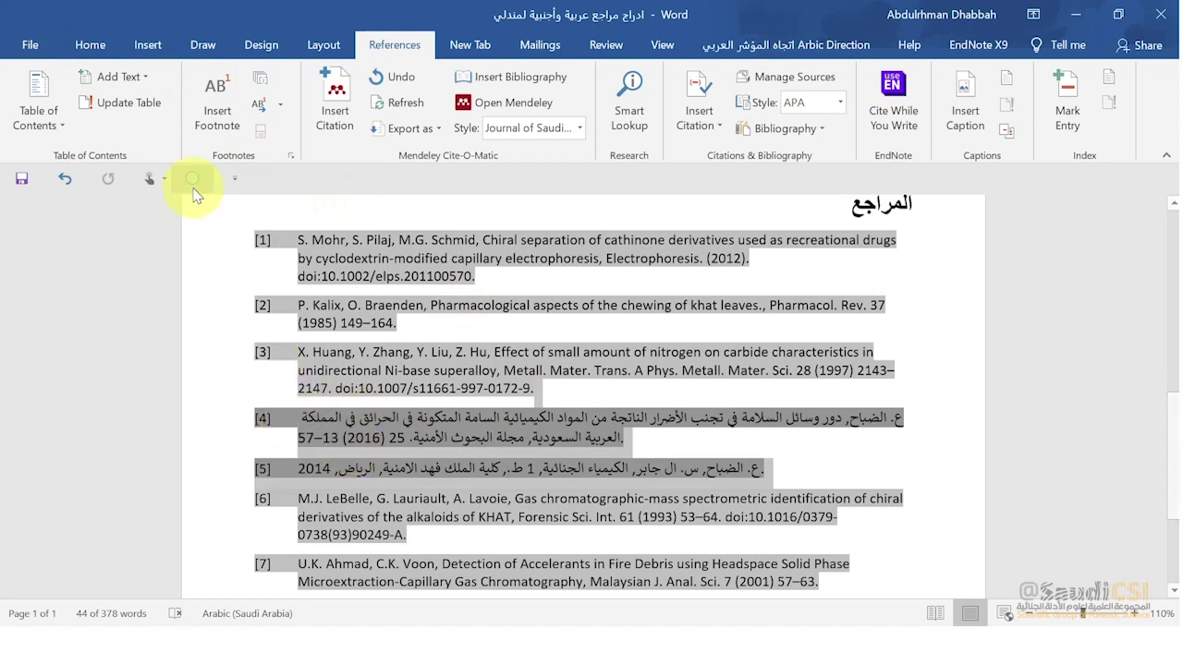
left_click(91, 49)
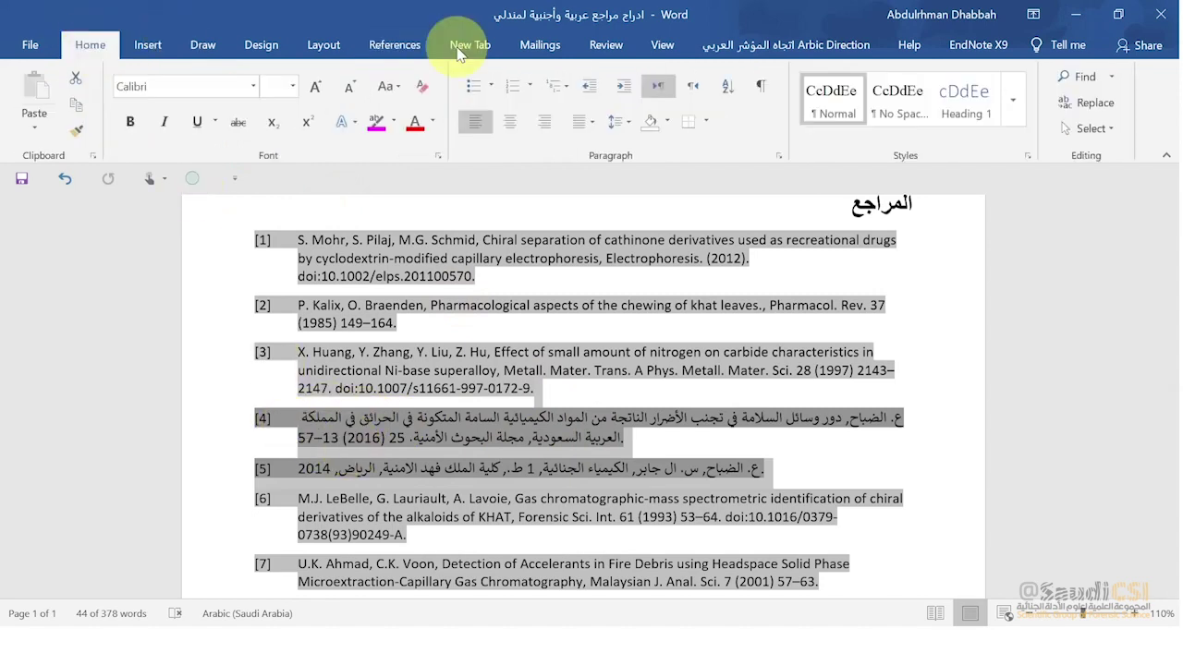
left_click(695, 92)
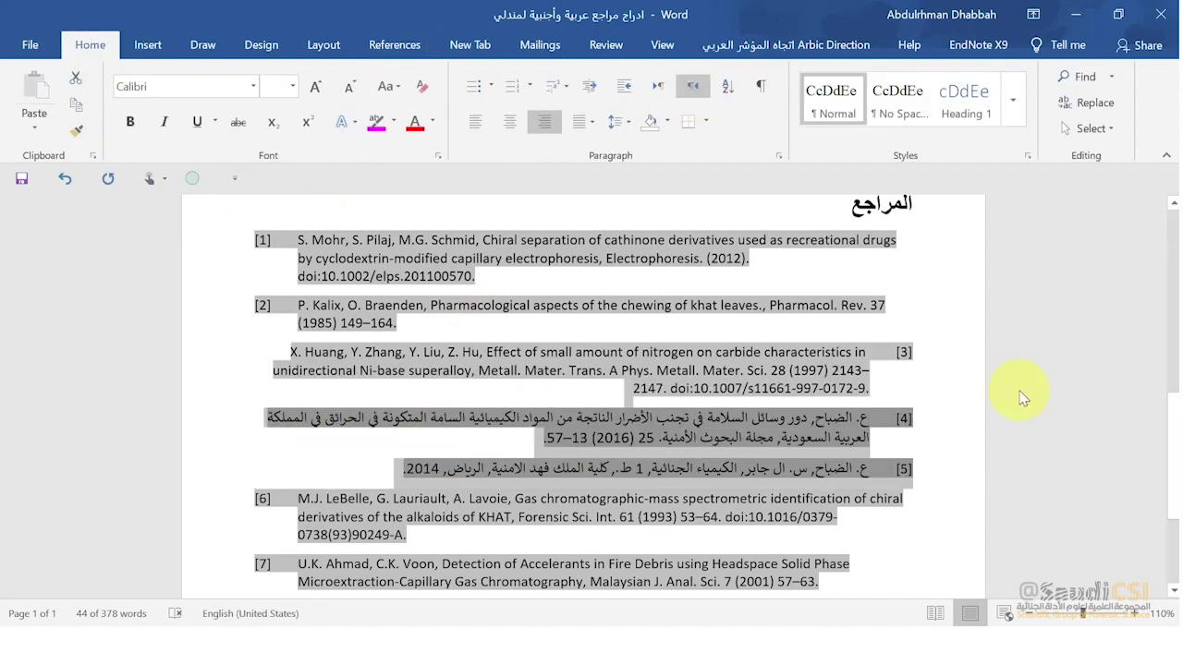
left_click(766, 379)
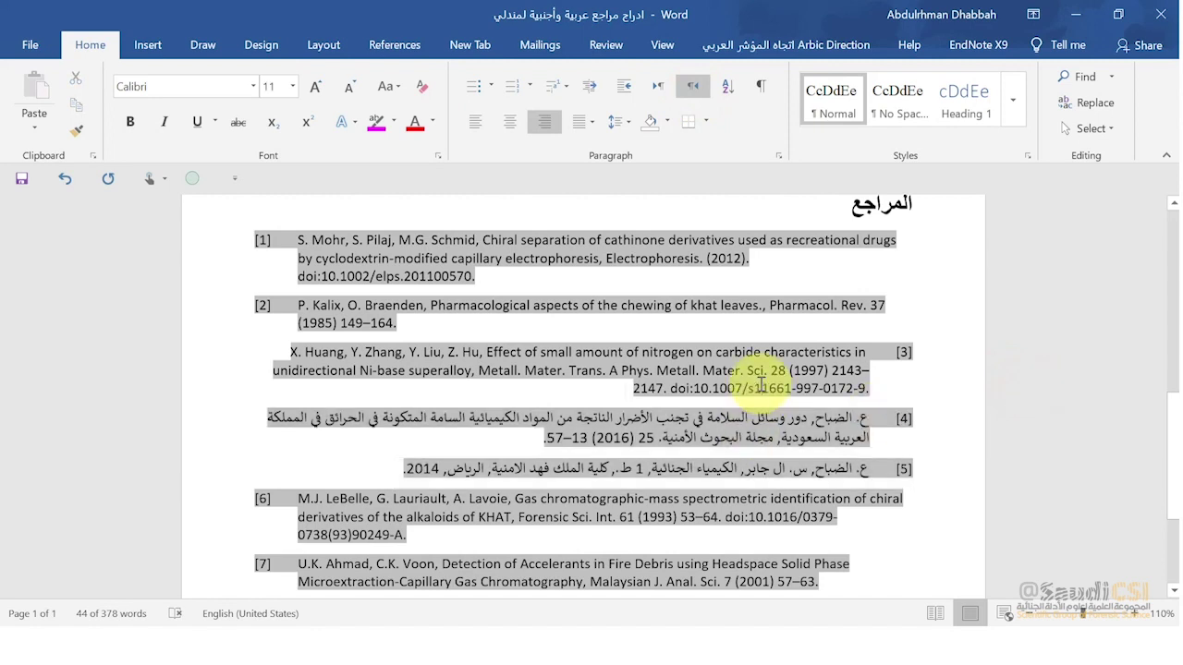
left_click(658, 85)
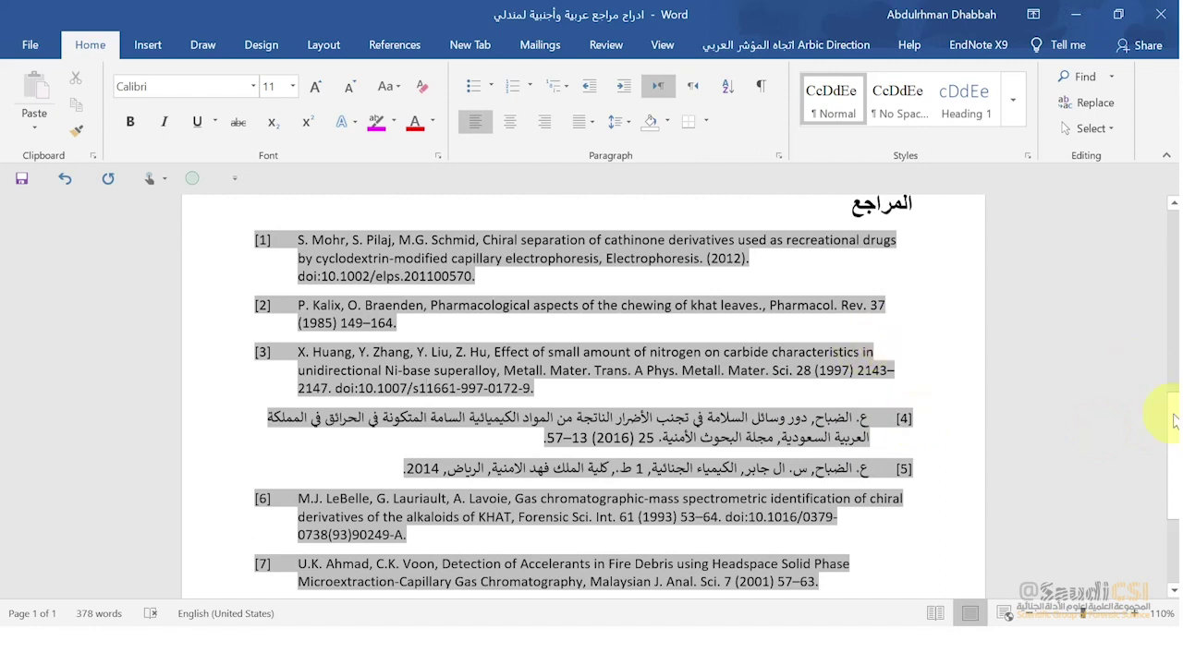
Review the reference list and highlighted citations, and look through the open documents تطبيق عربي لمندلي and Test For Mendeley
scroll(1172, 444, "up", 1)
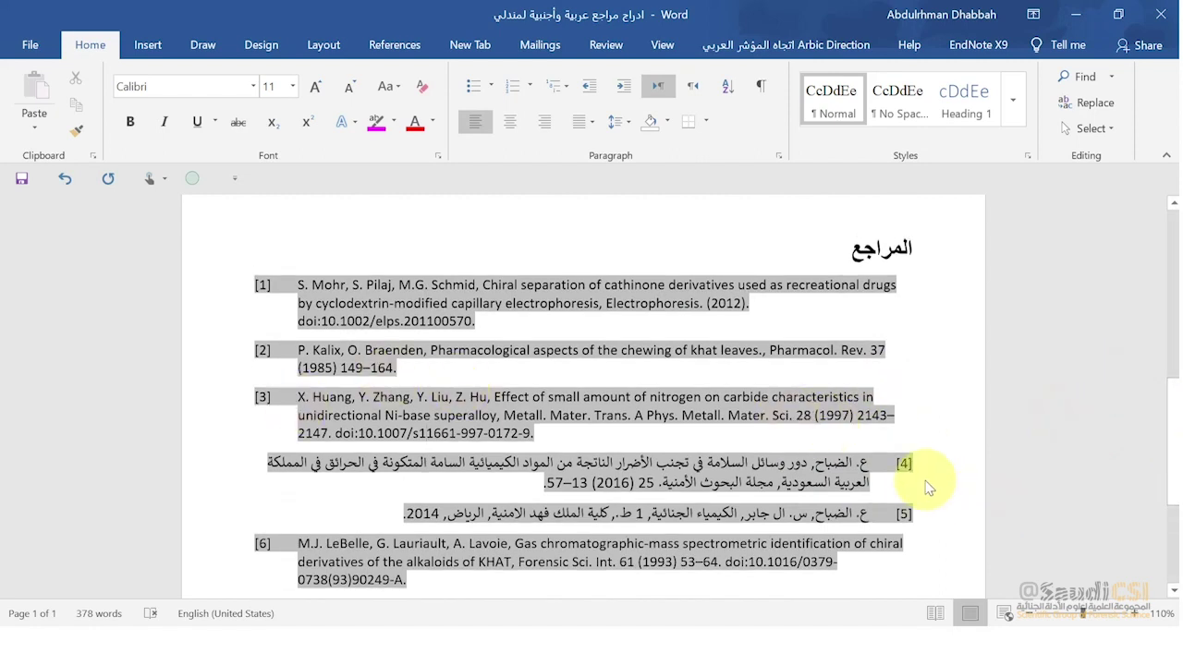
left_click_drag(1175, 402, 1069, 449)
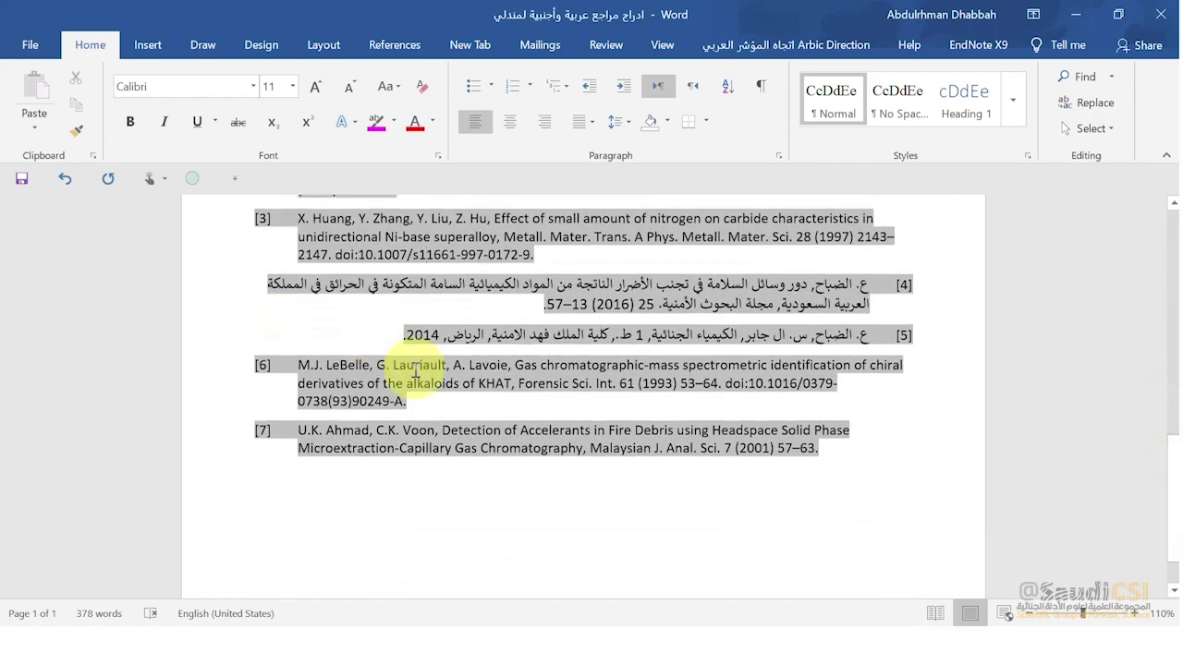
left_click_drag(1170, 382, 1170, 261)
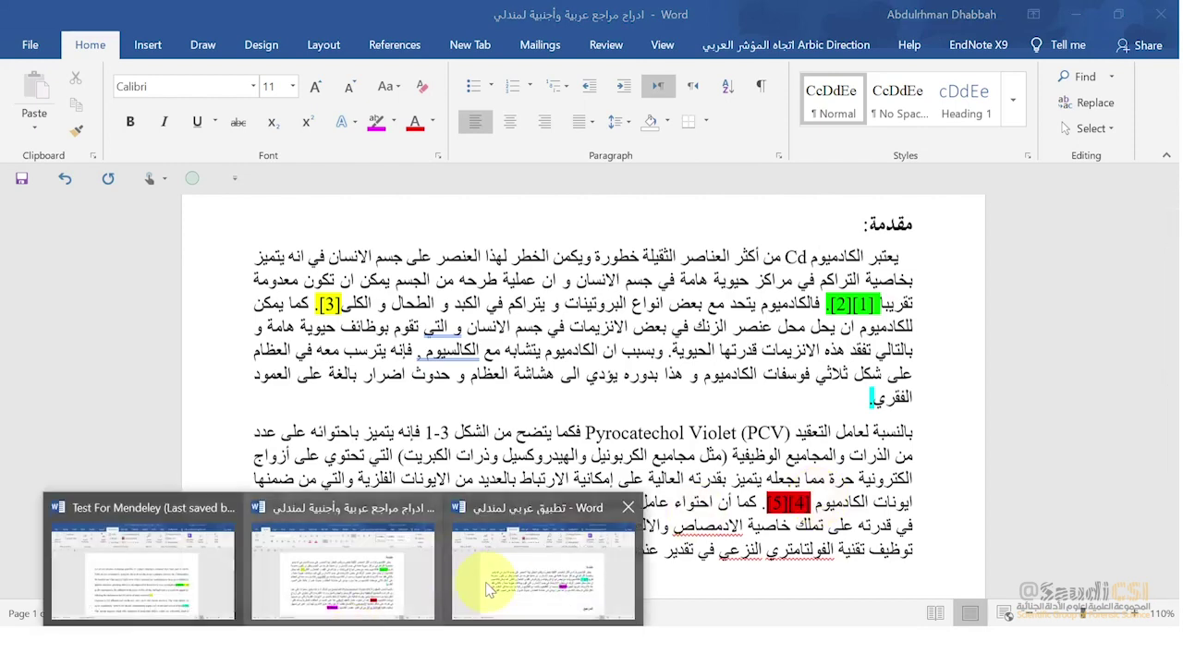
left_click(494, 584)
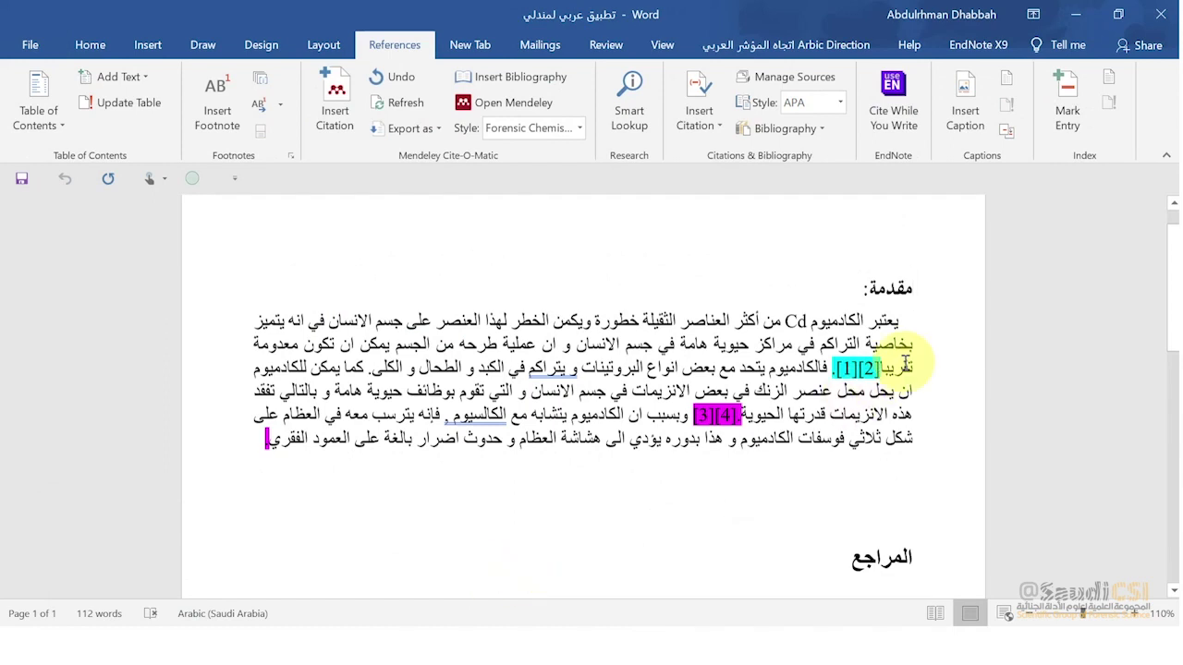
mouse_move(1172, 289)
left_mouse_down()
mouse_move(1161, 317)
mouse_move(1161, 280)
mouse_move(1161, 298)
left_mouse_up()
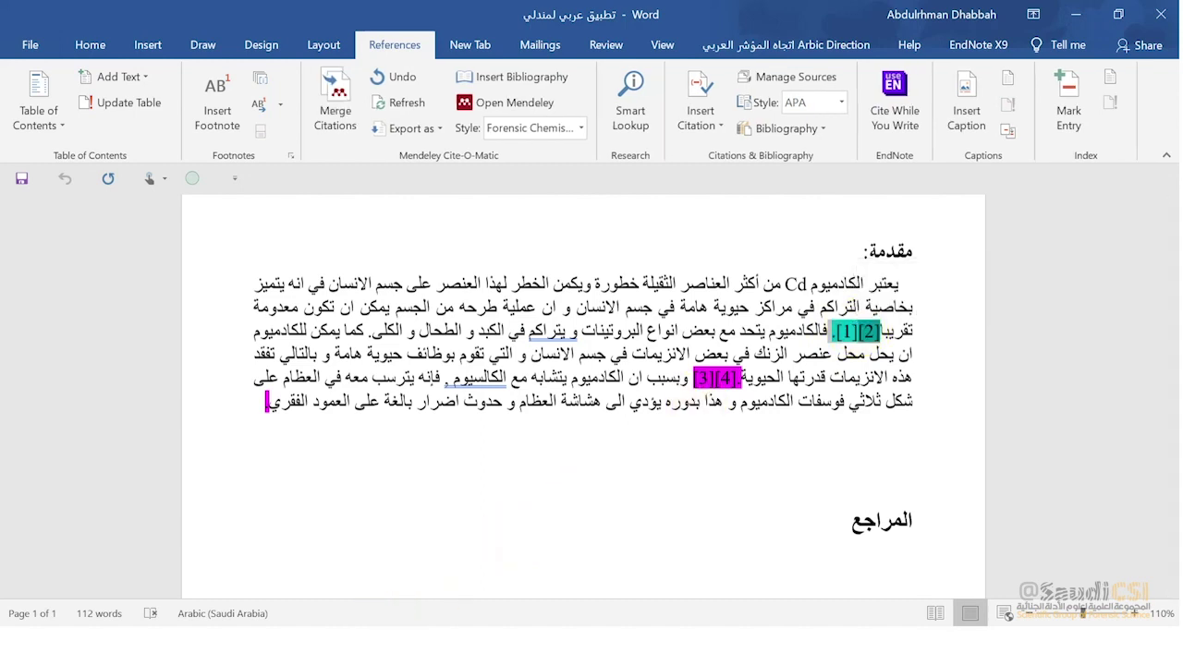
mouse_move(342, 645)
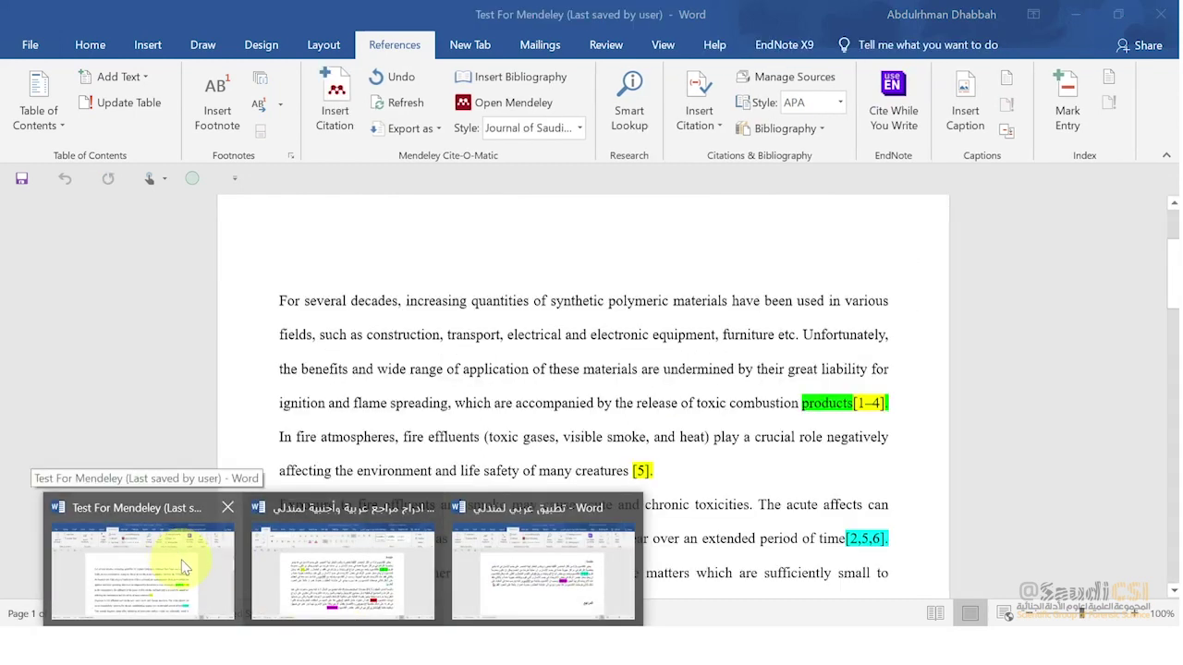
left_click(184, 568)
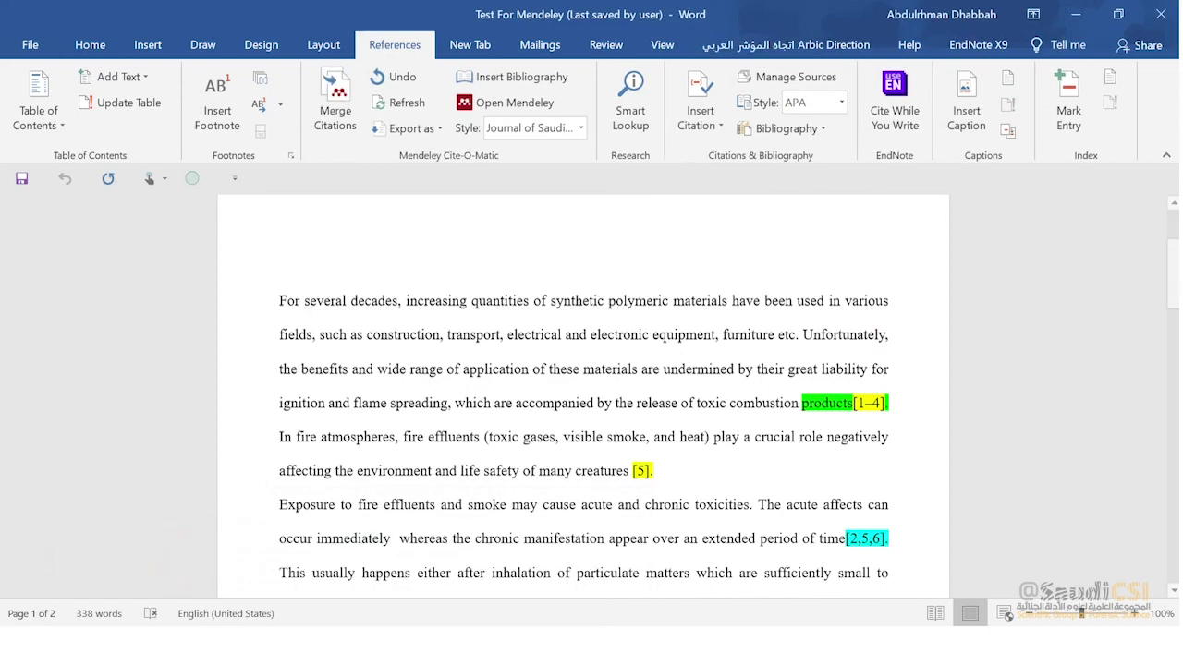
mouse_move(342, 645)
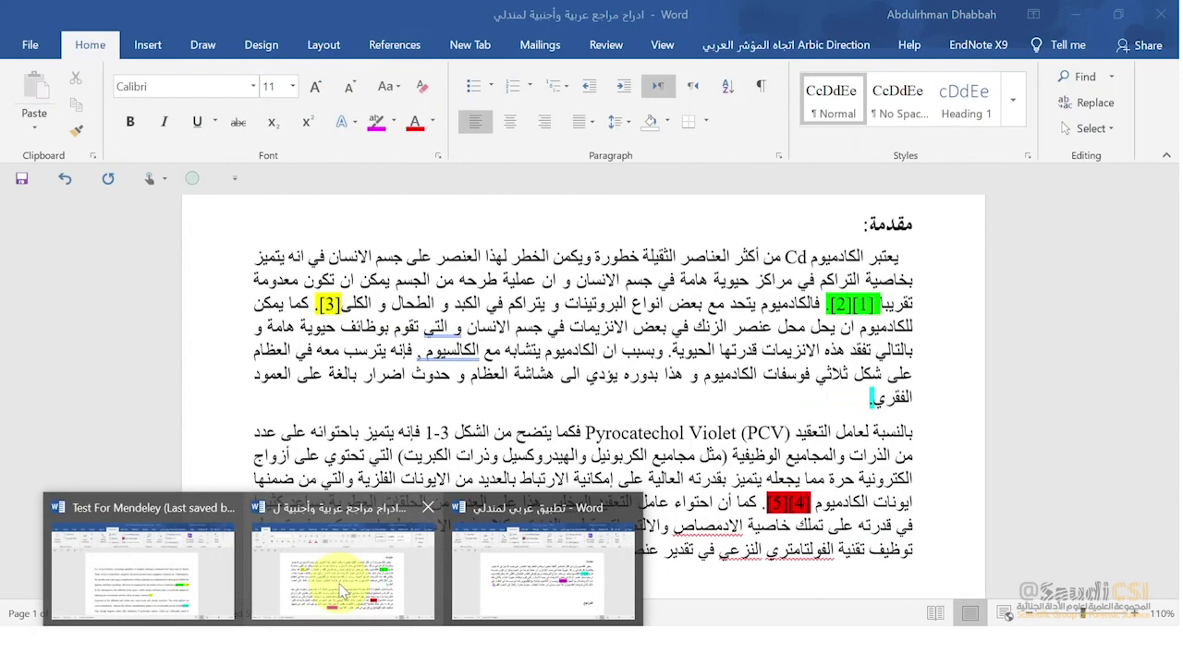
left_click(340, 588)
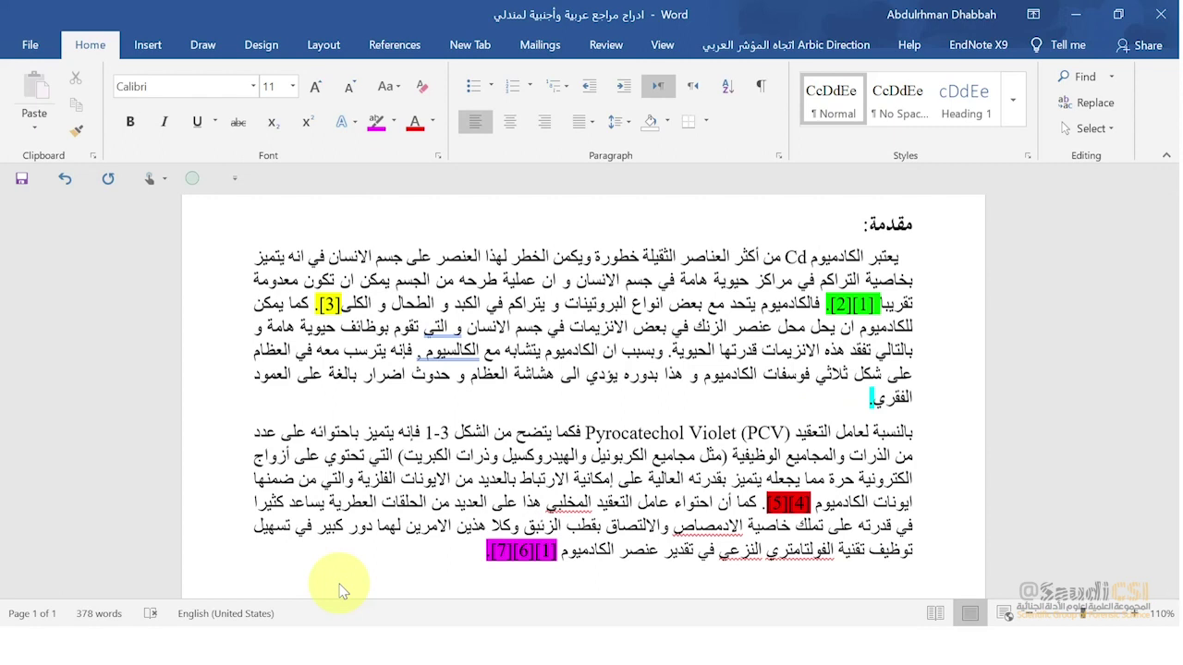
left_click(342, 645)
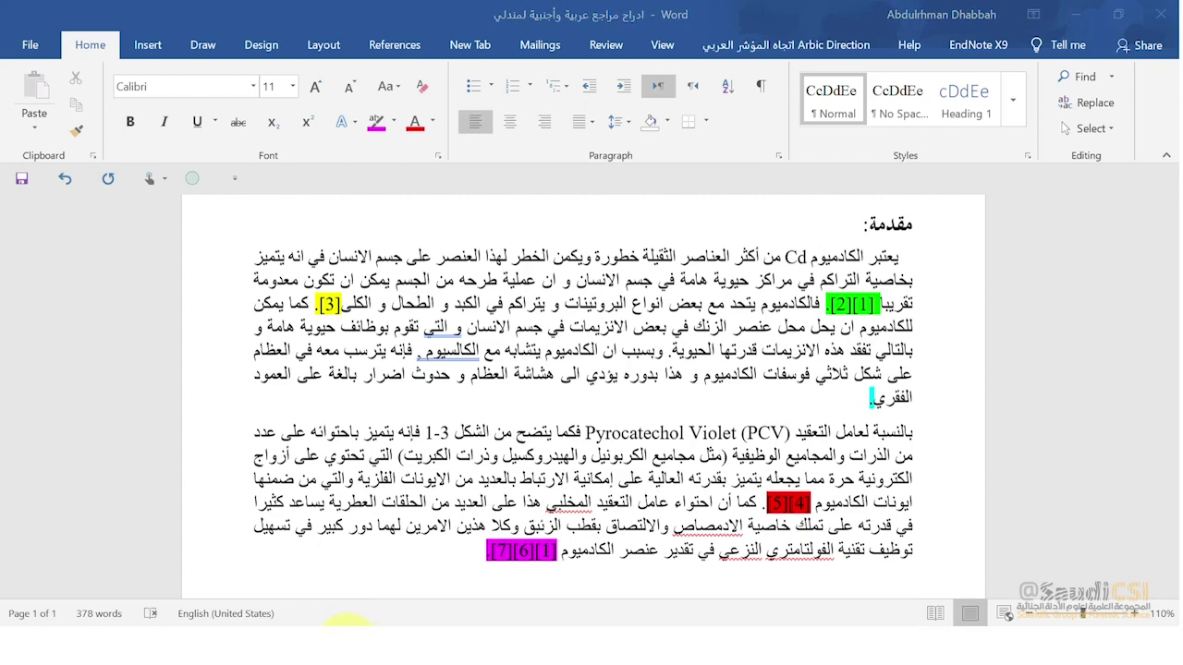
In the document تطبيق عربي لمندلي, apply Rtl Run to the cyan-highlighted citations [1][2] and the magenta-highlighted citations [3][4]
left_click(553, 564)
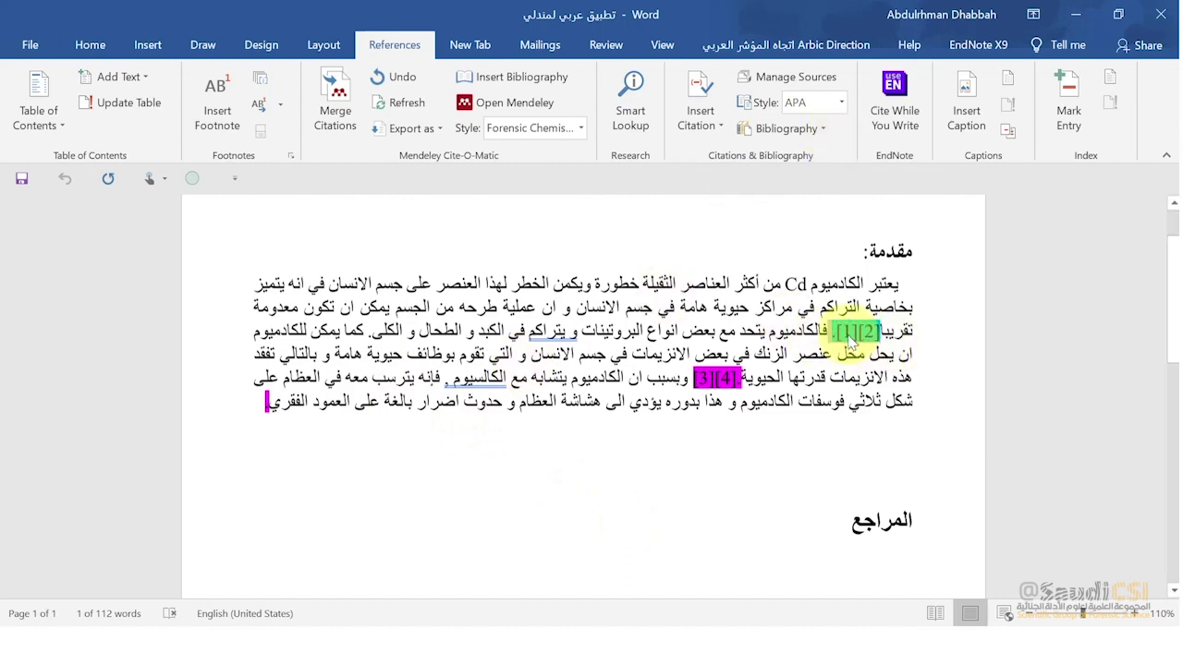
left_click(800, 46)
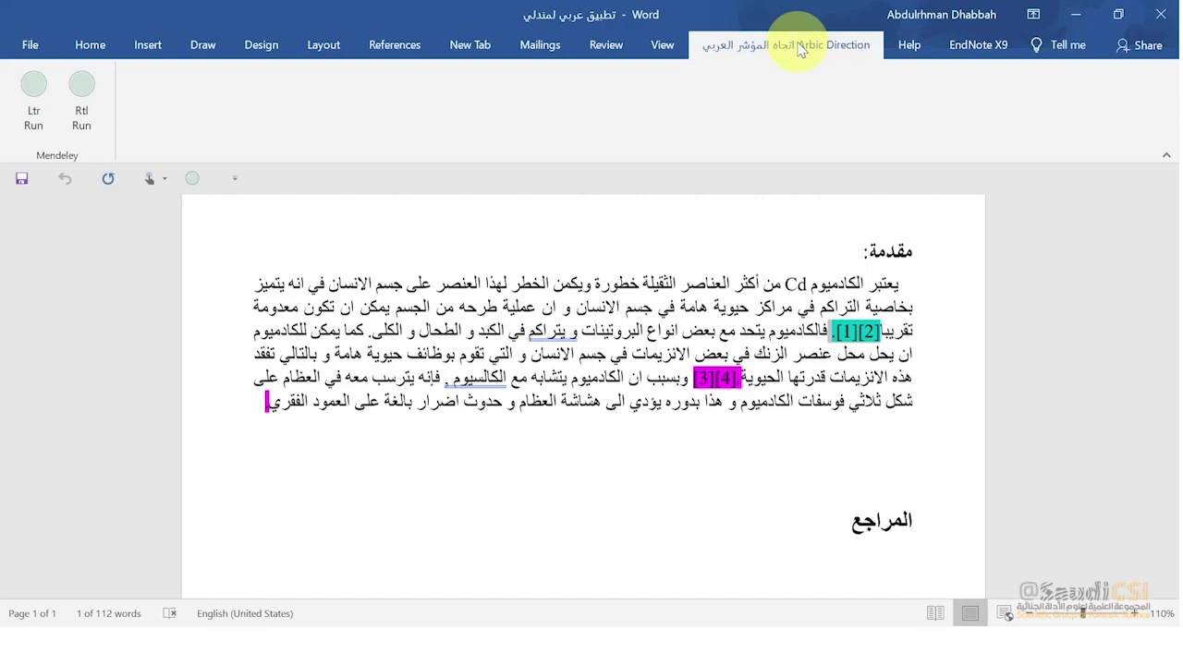
left_click(81, 90)
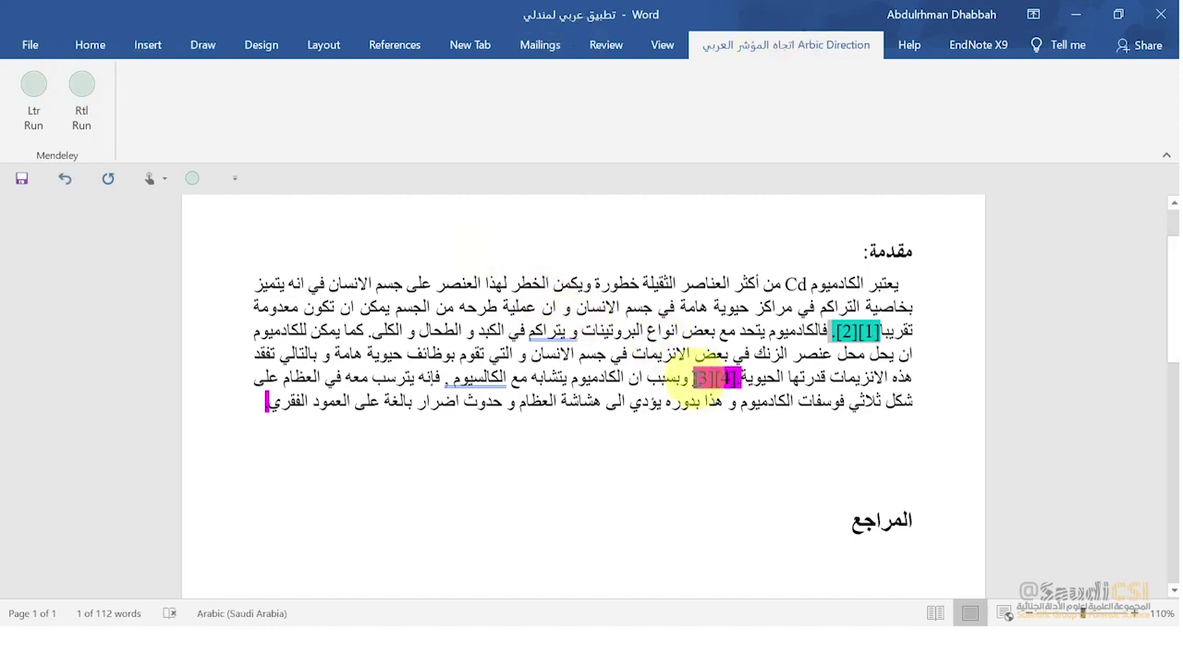
left_click_drag(700, 381, 726, 374)
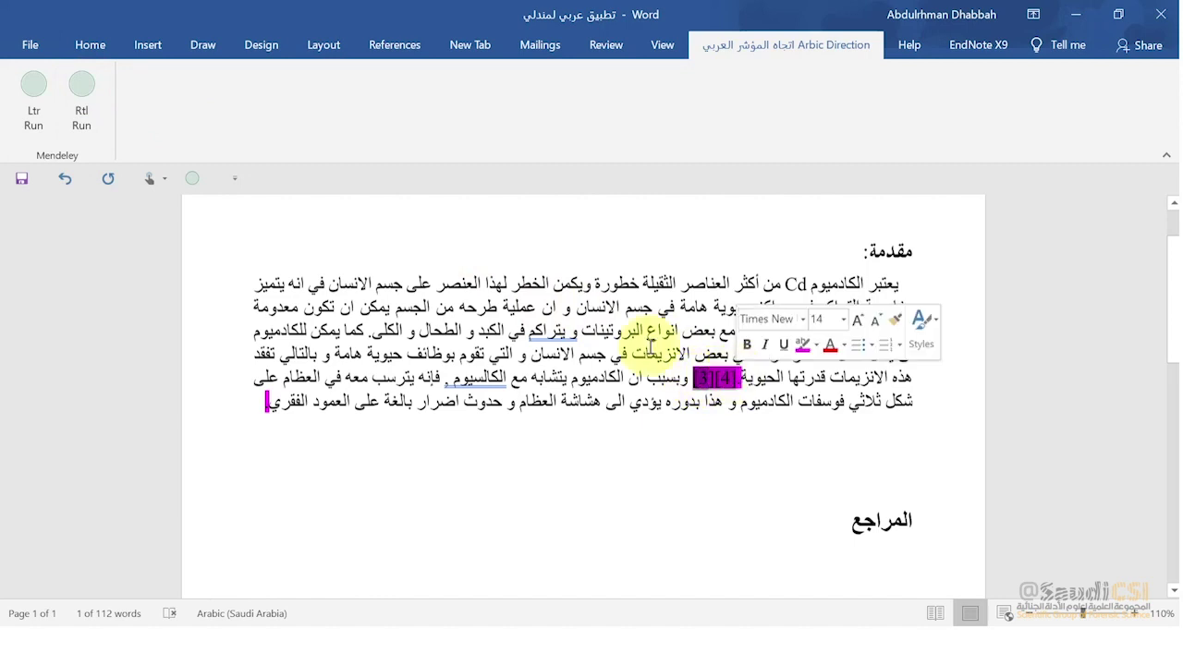
left_click(81, 90)
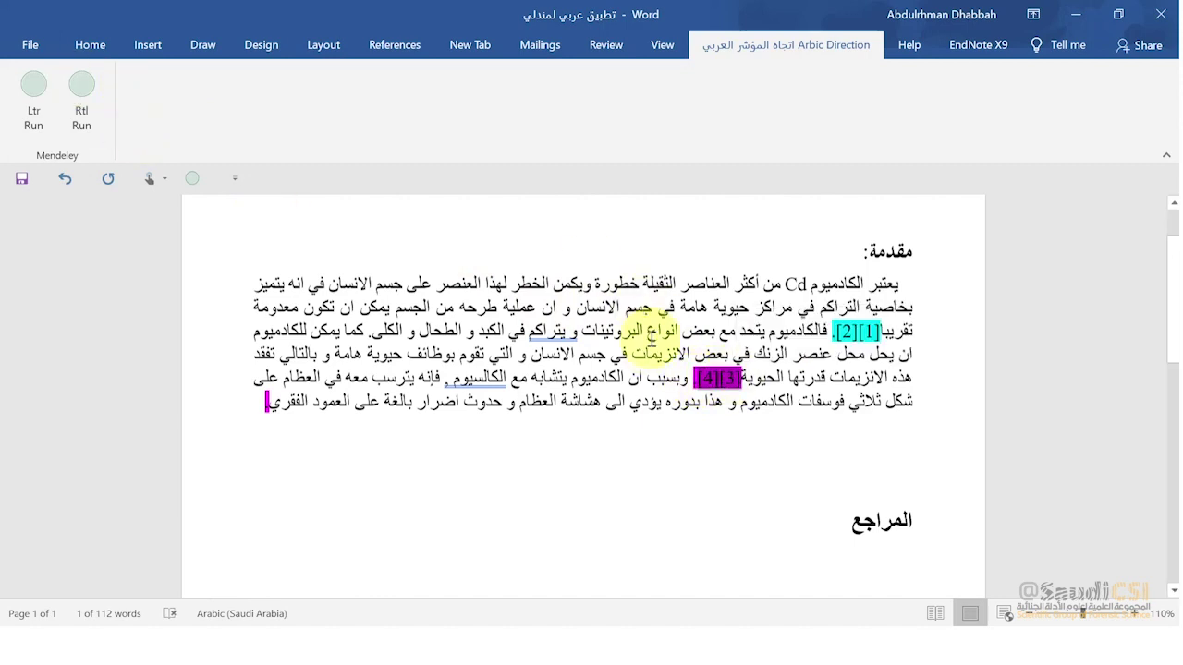
Insert the Mendeley bibliography on the empty line below the المراجع heading and bring the whole reference list into view
scroll(911, 561, "up", 1)
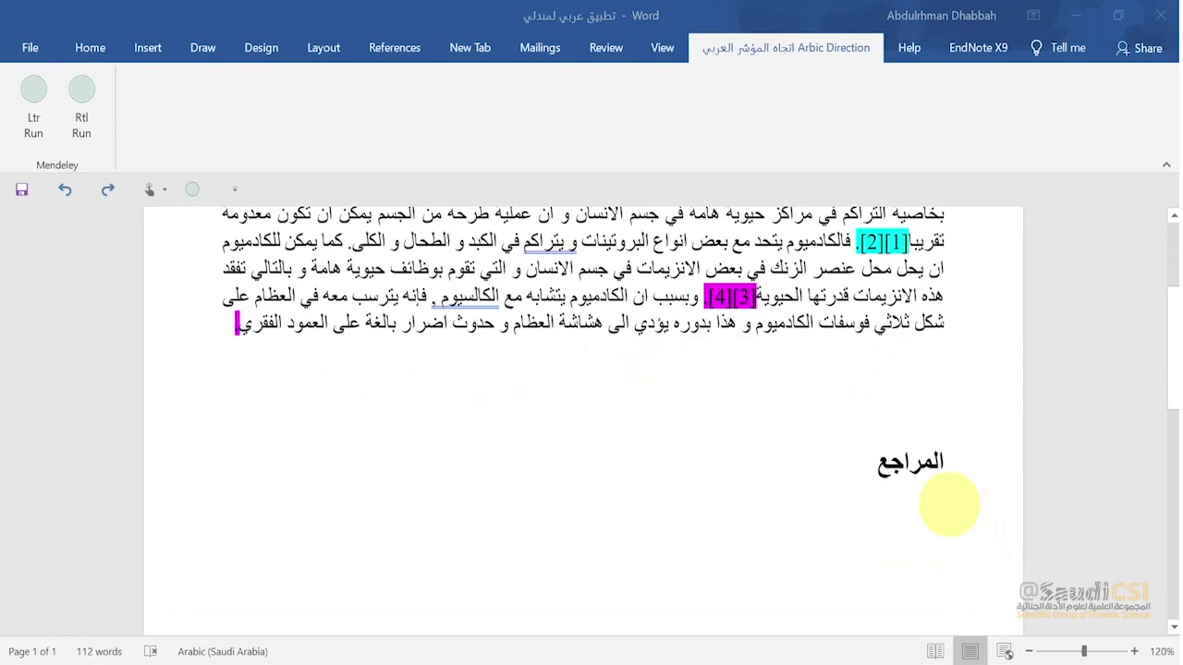
left_click(887, 550)
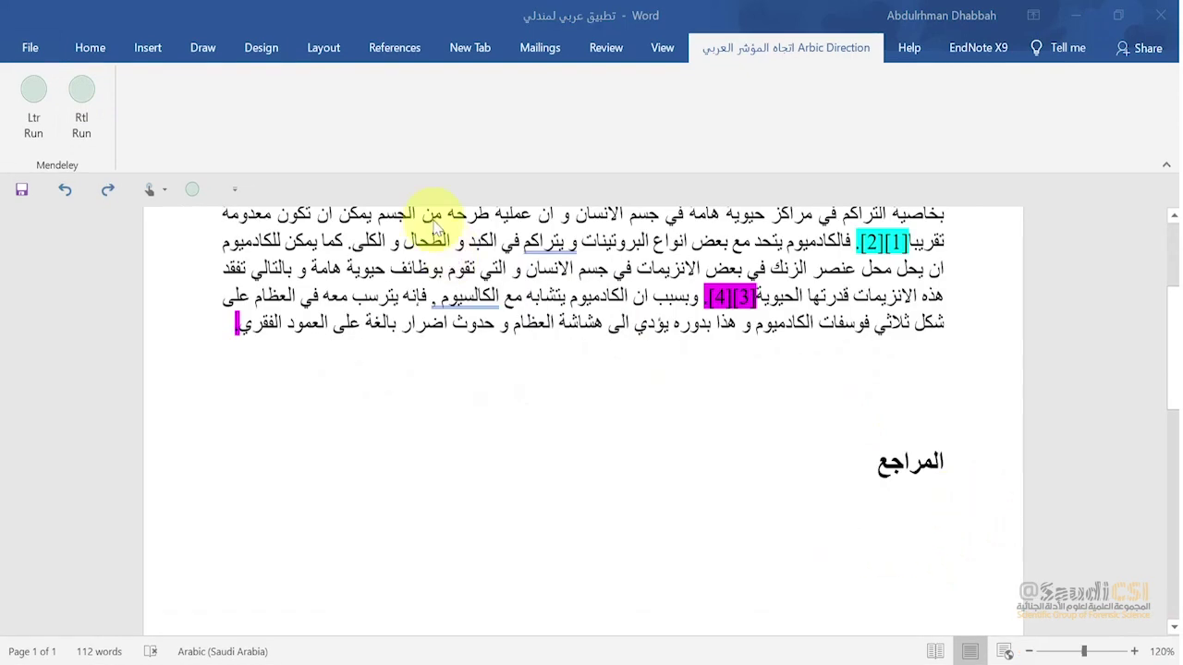
left_click(382, 53)
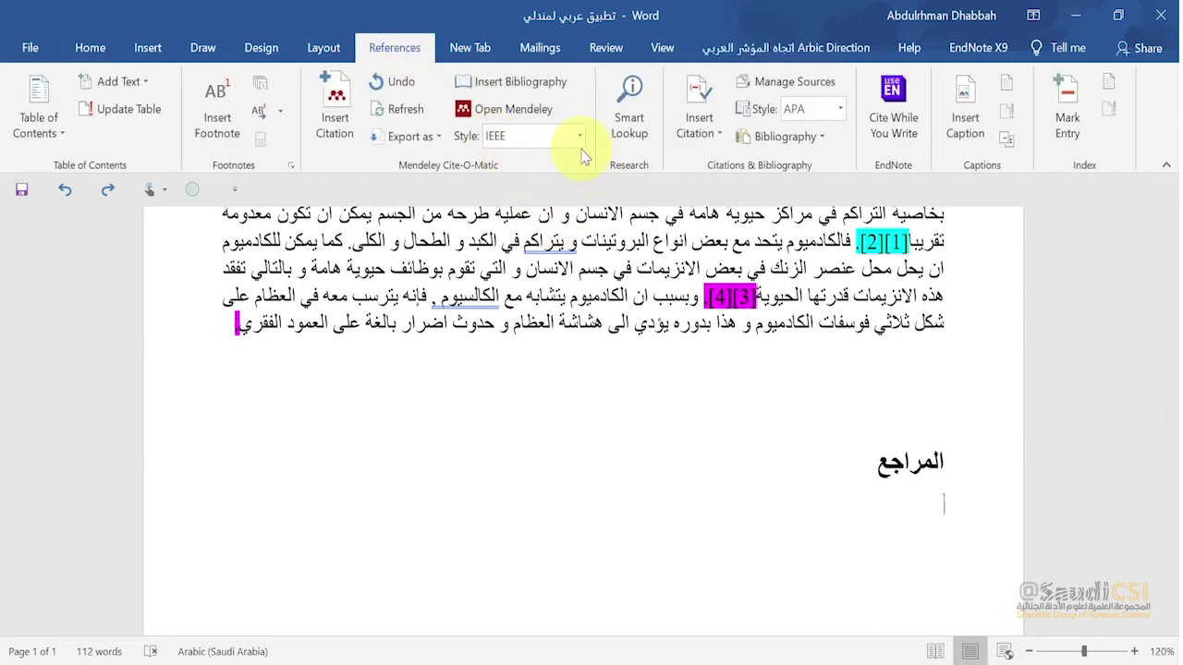
left_click(520, 82)
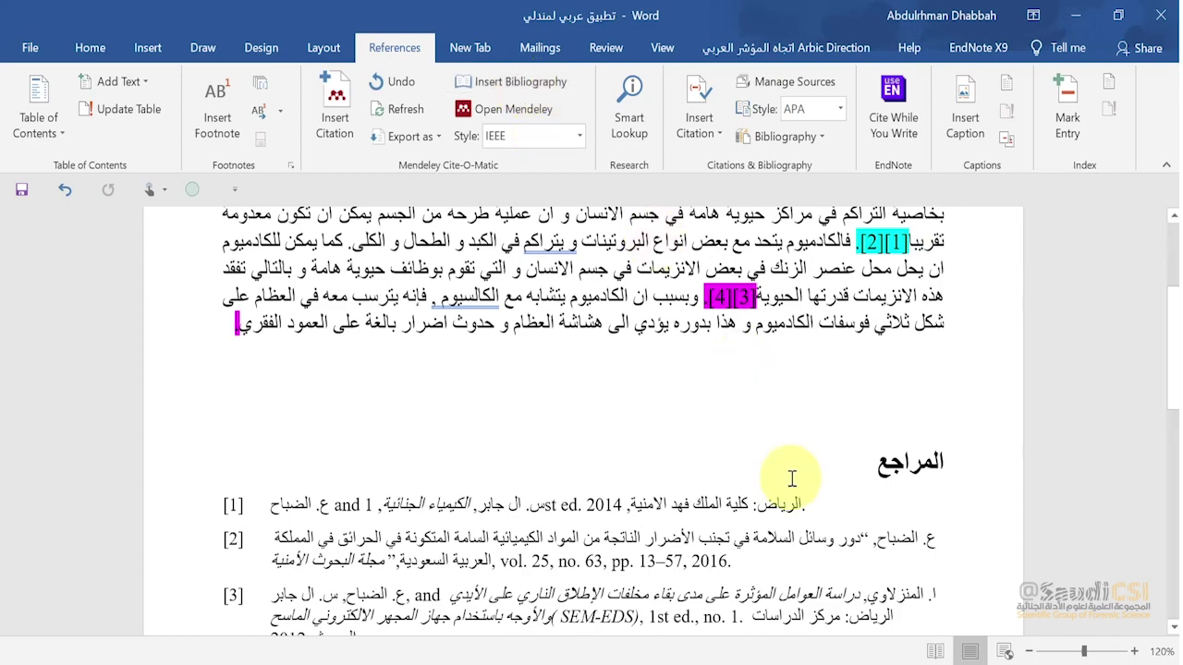
double_click(894, 620)
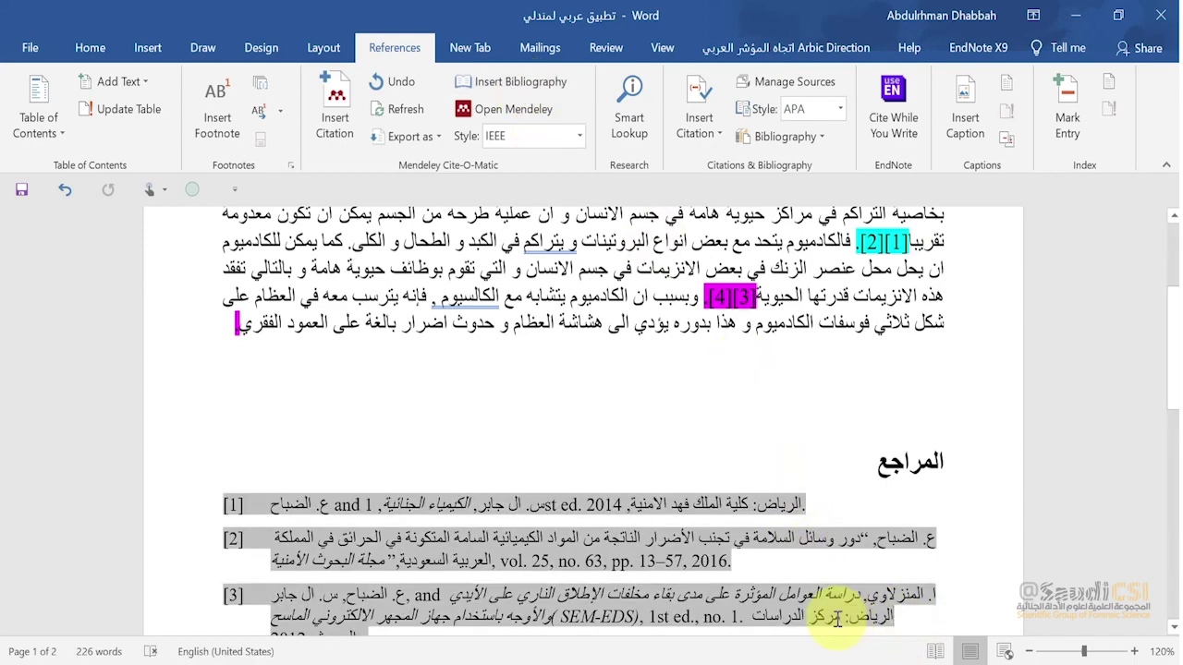
scroll(1172, 395, "down", 3)
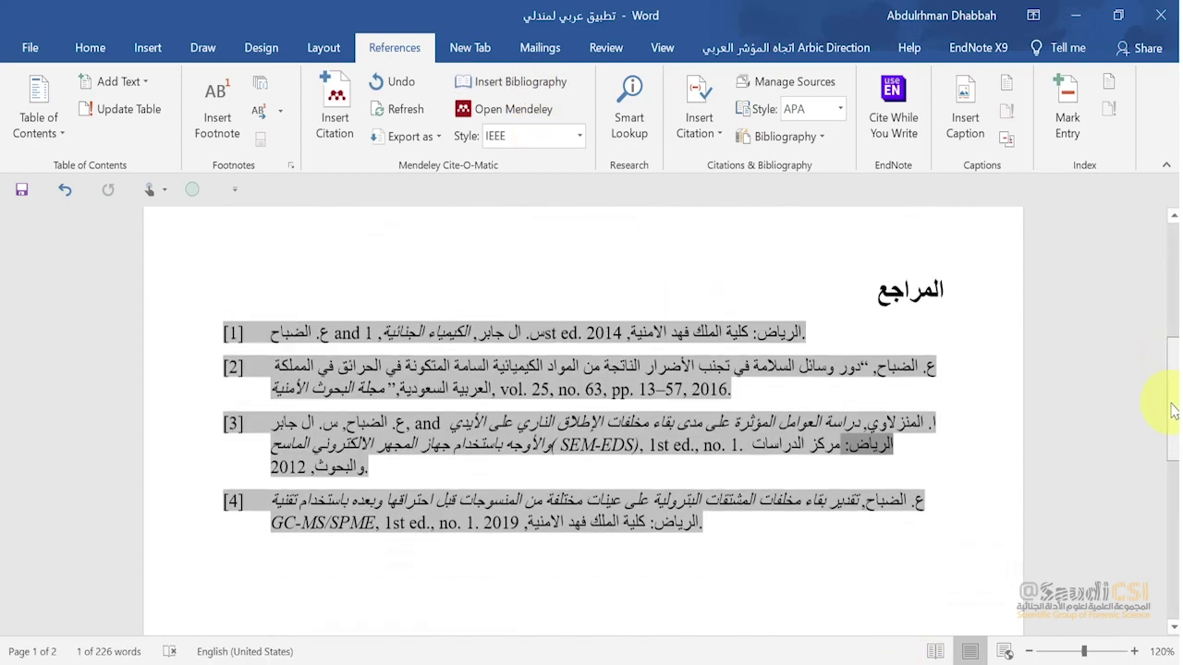
Set all four references under المراجع to right-to-left paragraph direction
left_click(629, 499)
left_click_drag(629, 499, 422, 301)
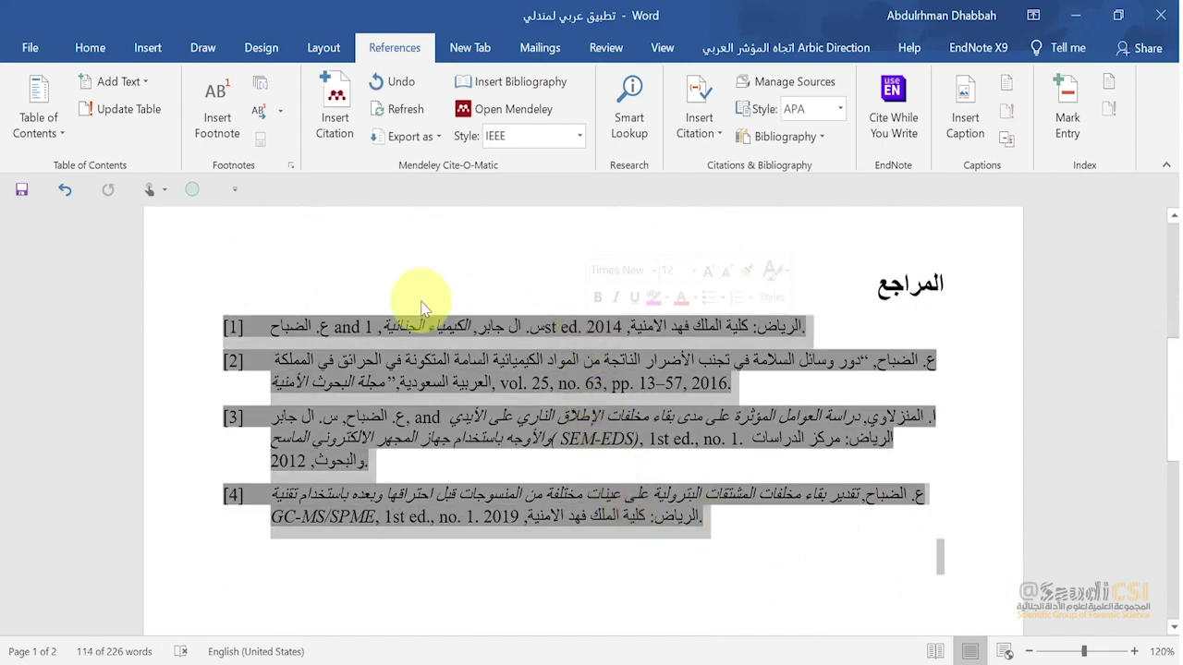
left_click(93, 47)
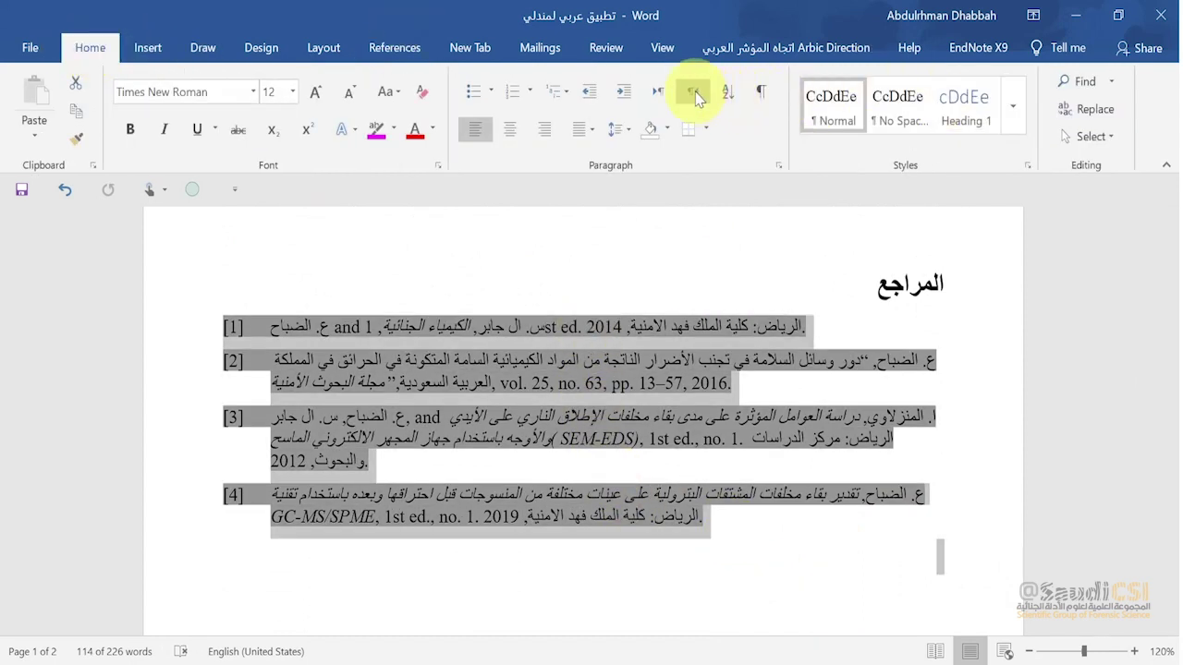
left_click(693, 91)
left_click(806, 410)
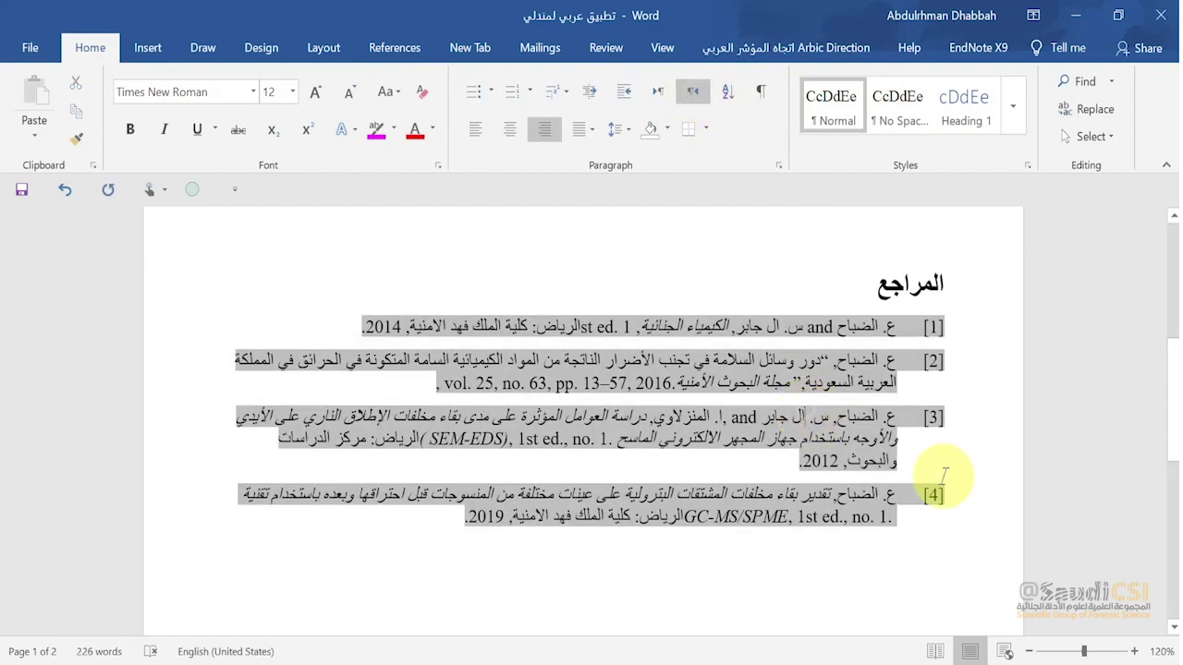
left_click(849, 591)
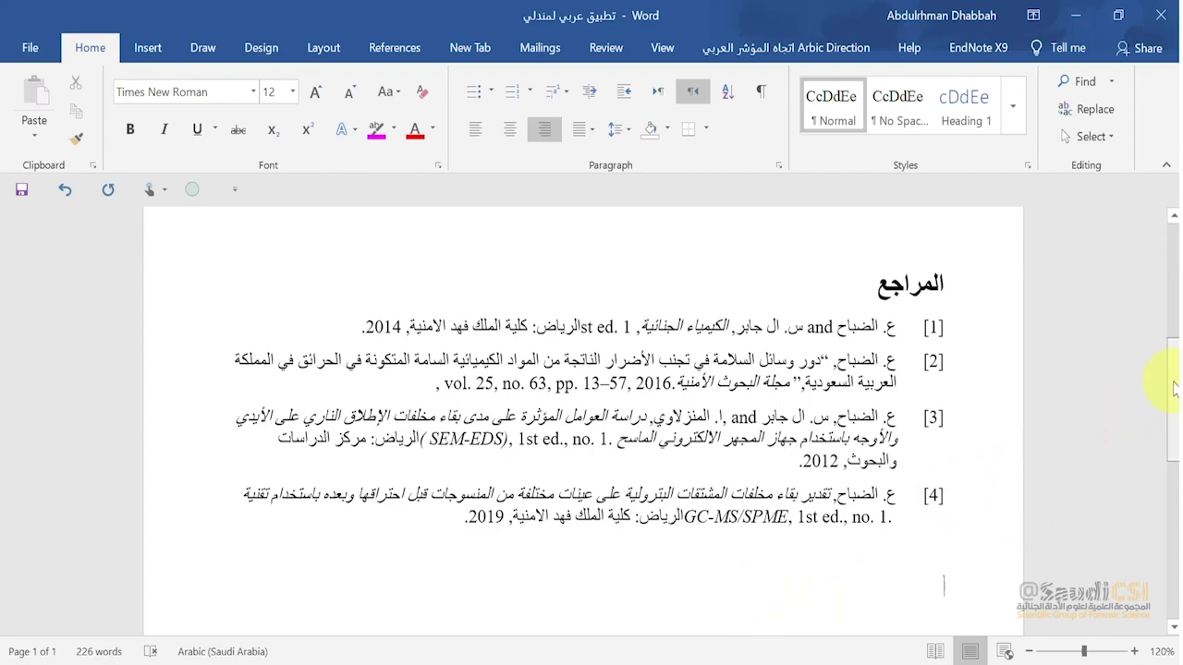
Compare the highlighted citations in the introduction with the reference list and examine the English word "and" in reference [1]
left_click_drag(1174, 388, 1174, 254)
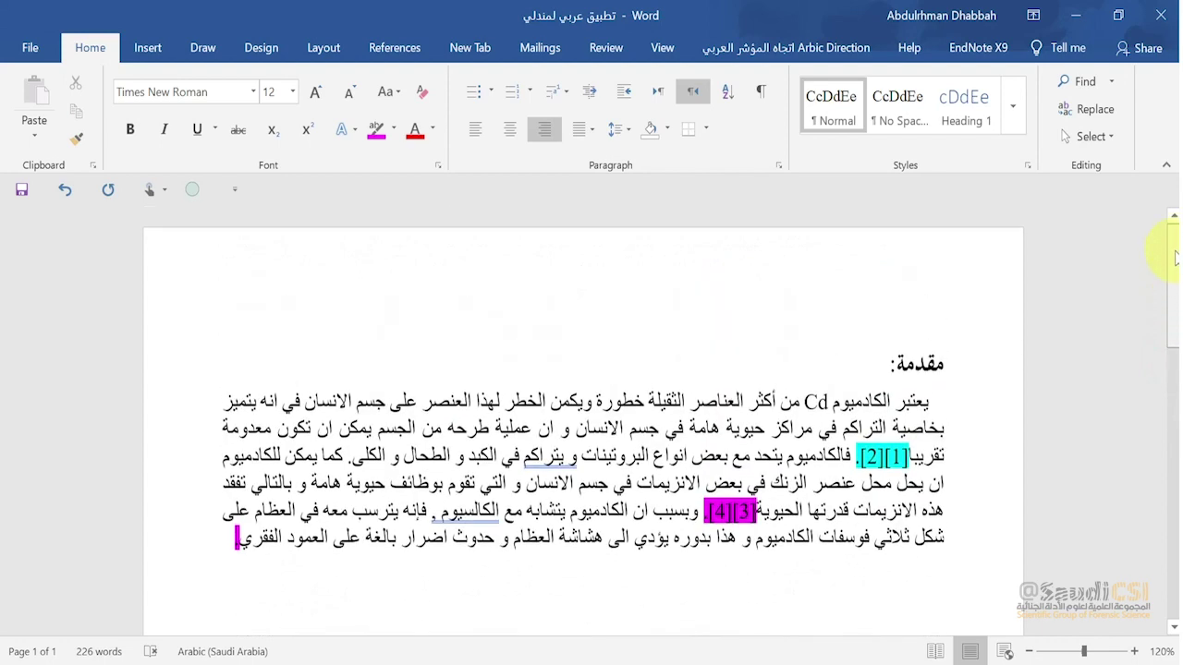
scroll(941, 423, "down", 5)
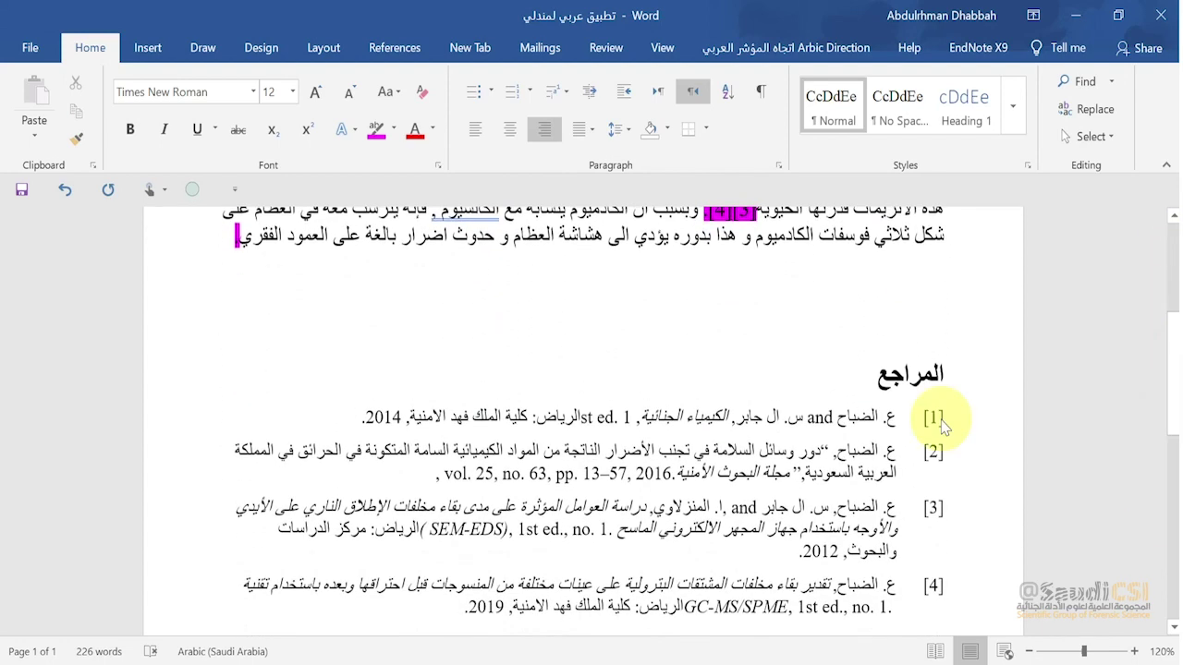
left_click(832, 418)
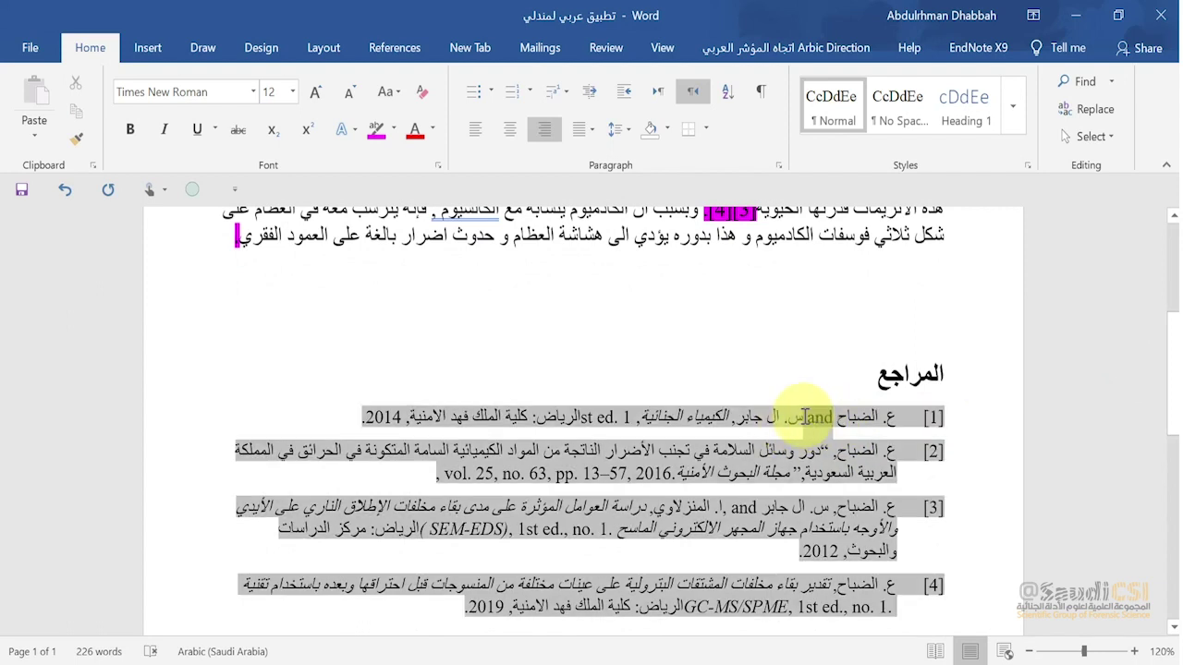
double_click(806, 418)
left_click(623, 374)
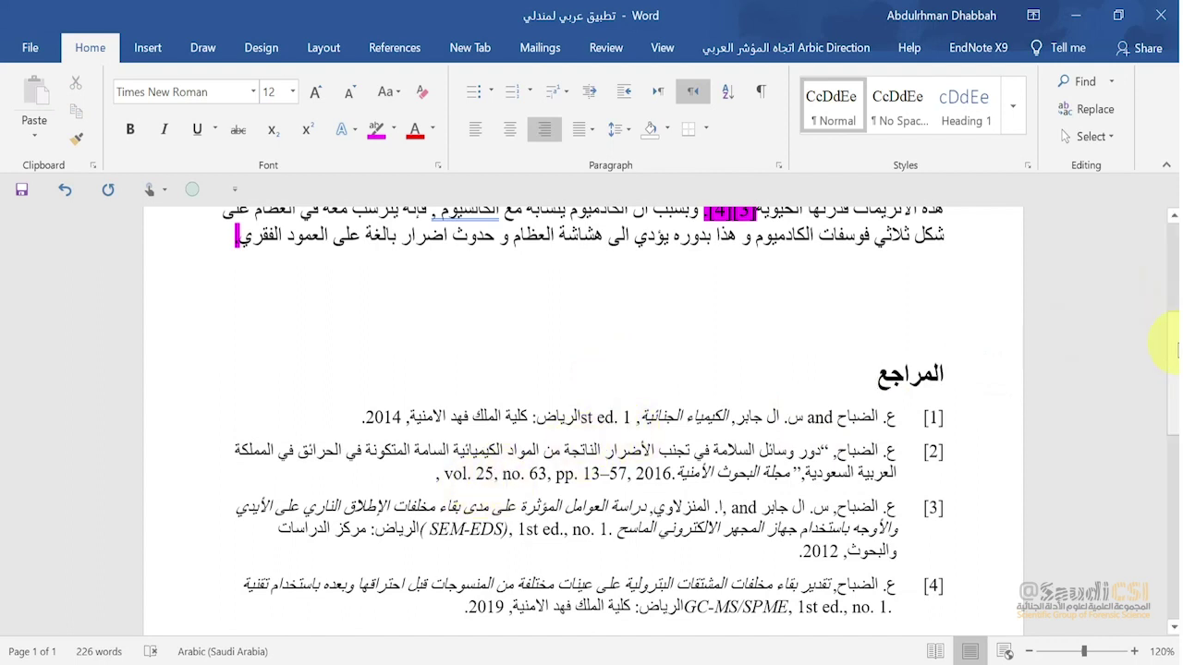
Look through the open documents Test For Mendeley and ادراج مراجع عربية وأجنبية لمندلي, and return to تطبيق عربي لمندلي
mouse_move(346, 662)
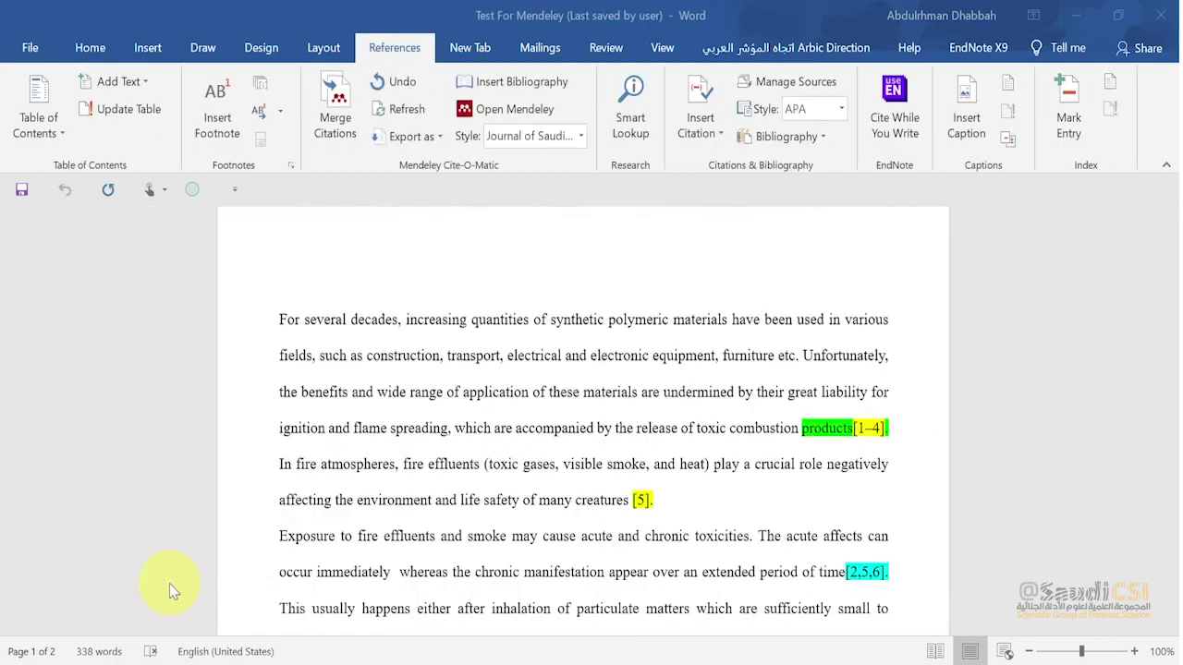
left_click(172, 583)
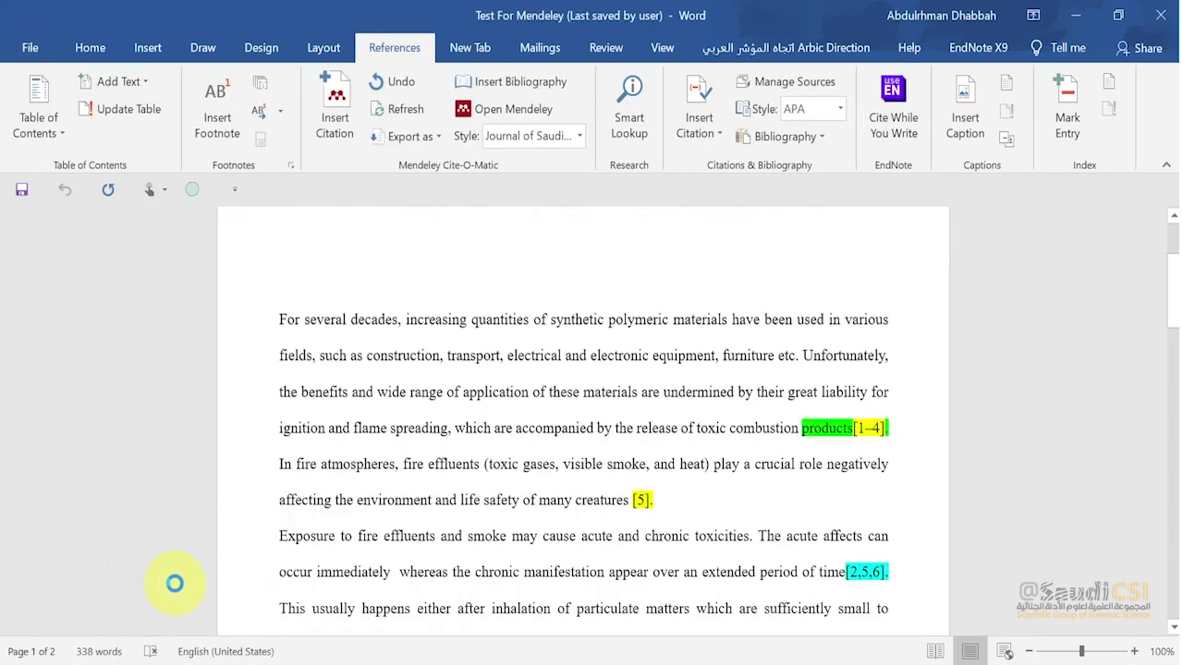
mouse_move(346, 661)
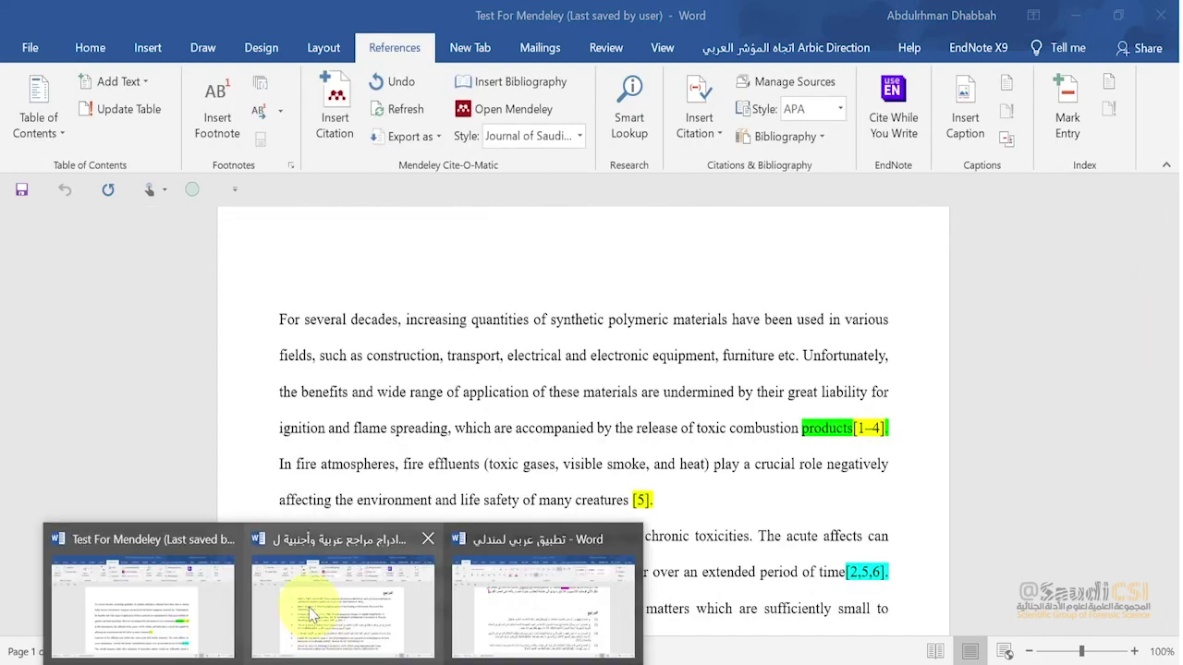
left_click(309, 607)
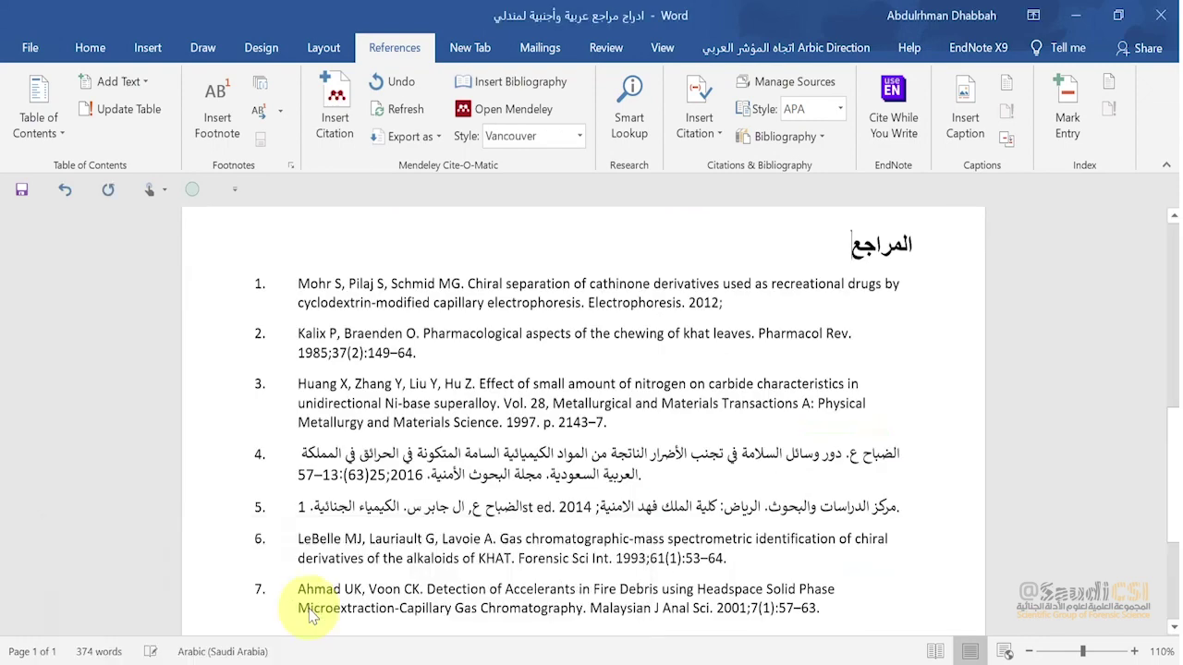
left_click_drag(1172, 442, 1172, 222)
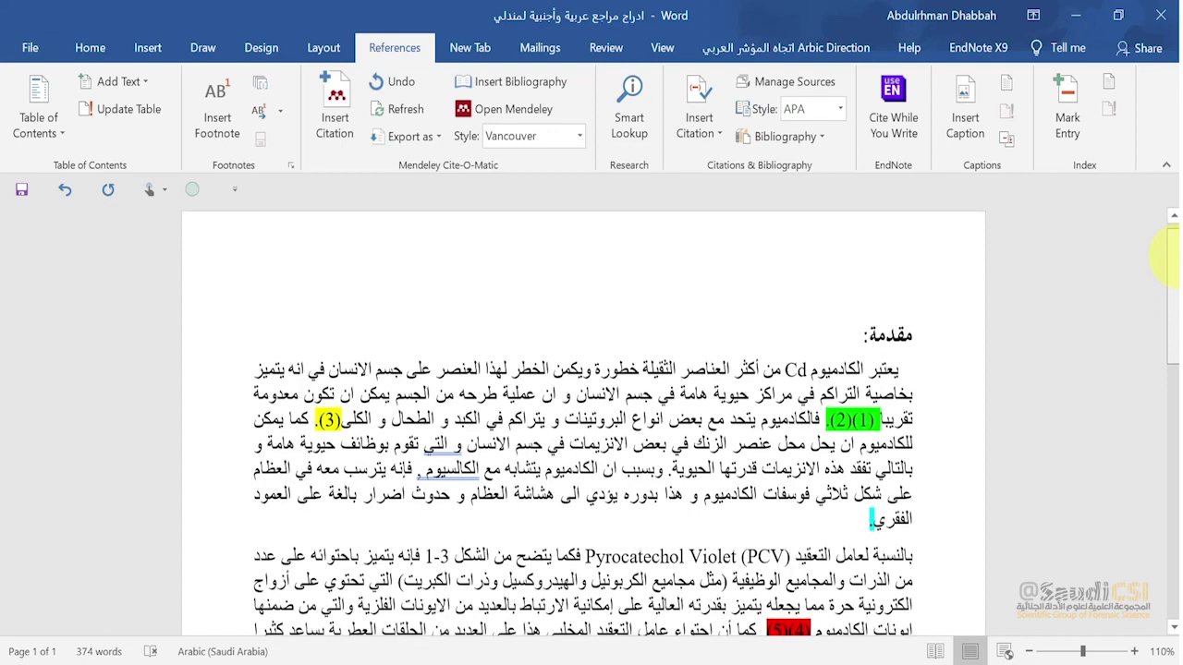
scroll(1172, 263, "down", 2)
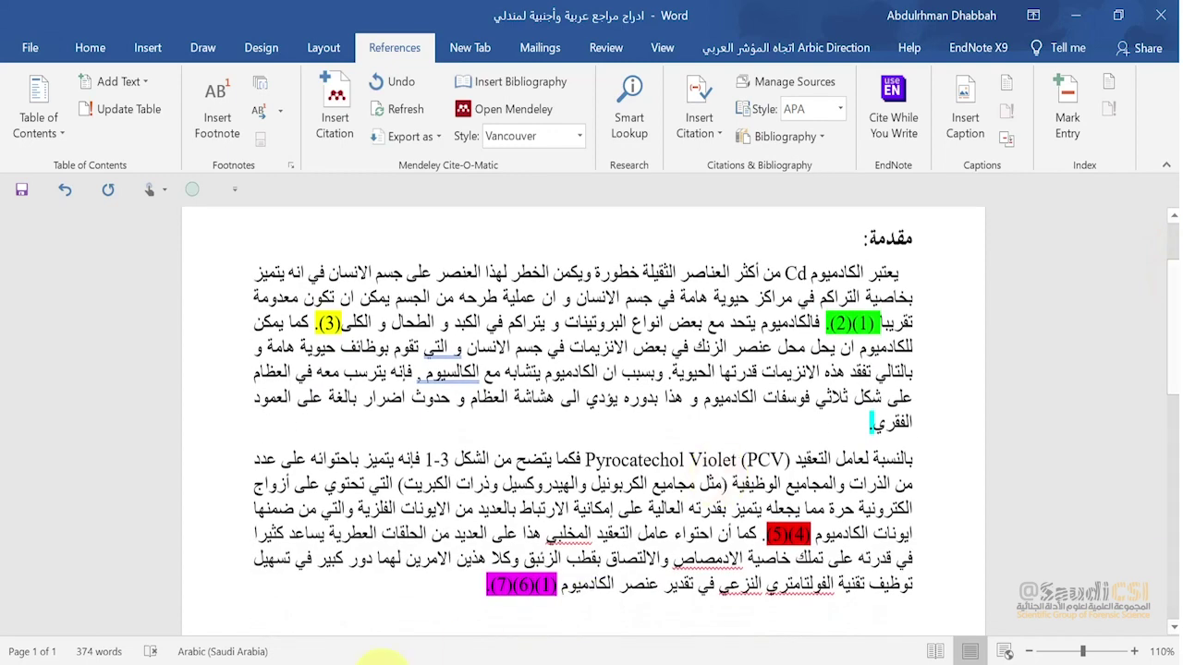
mouse_move(368, 661)
left_click(536, 624)
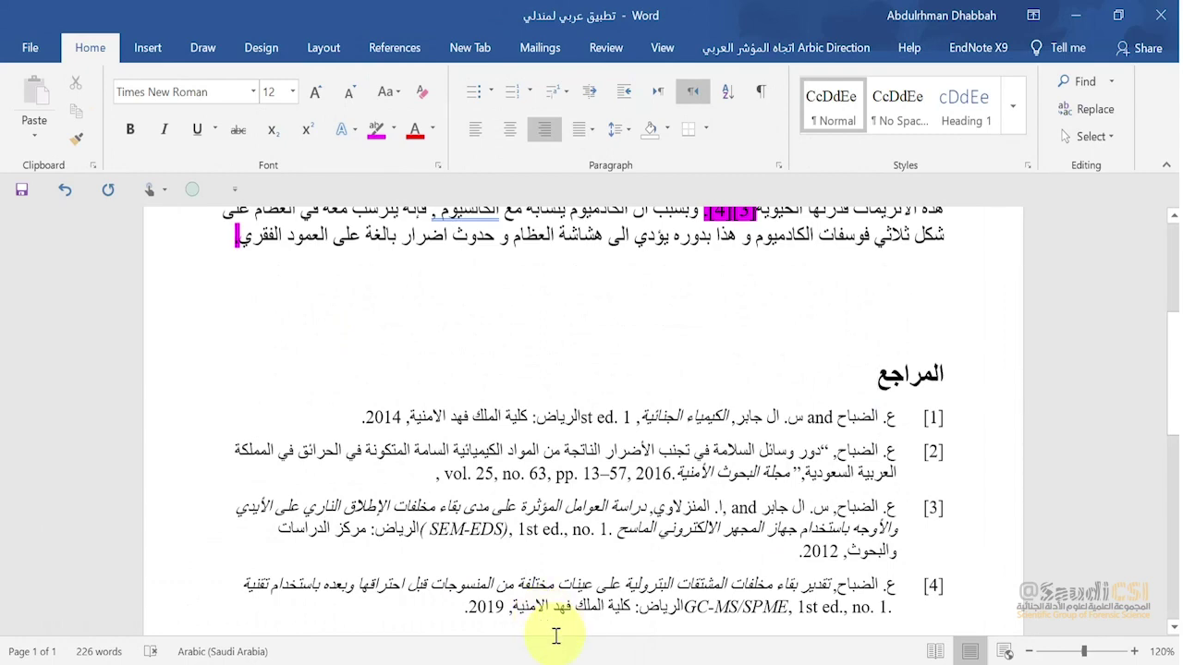
Set Mendeley's Citation and Bibliography Language to Arabic through the More Styles option and bring the updated reference list into view
left_click_drag(1174, 392, 1173, 353)
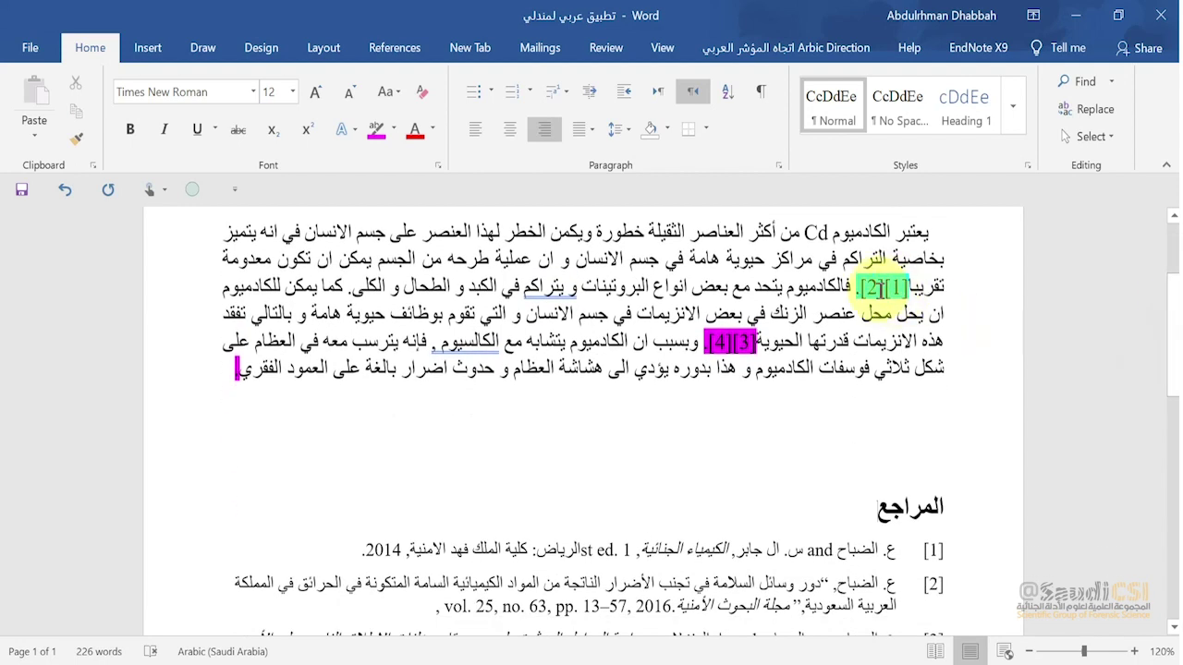
left_click(828, 550)
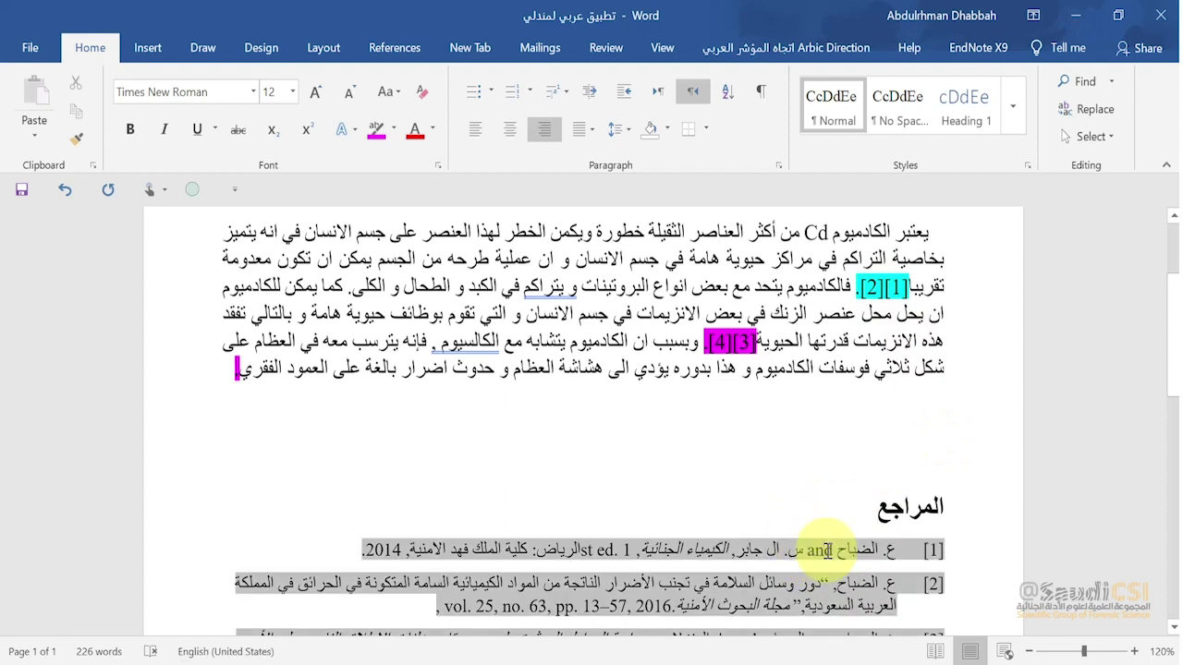
left_click(411, 53)
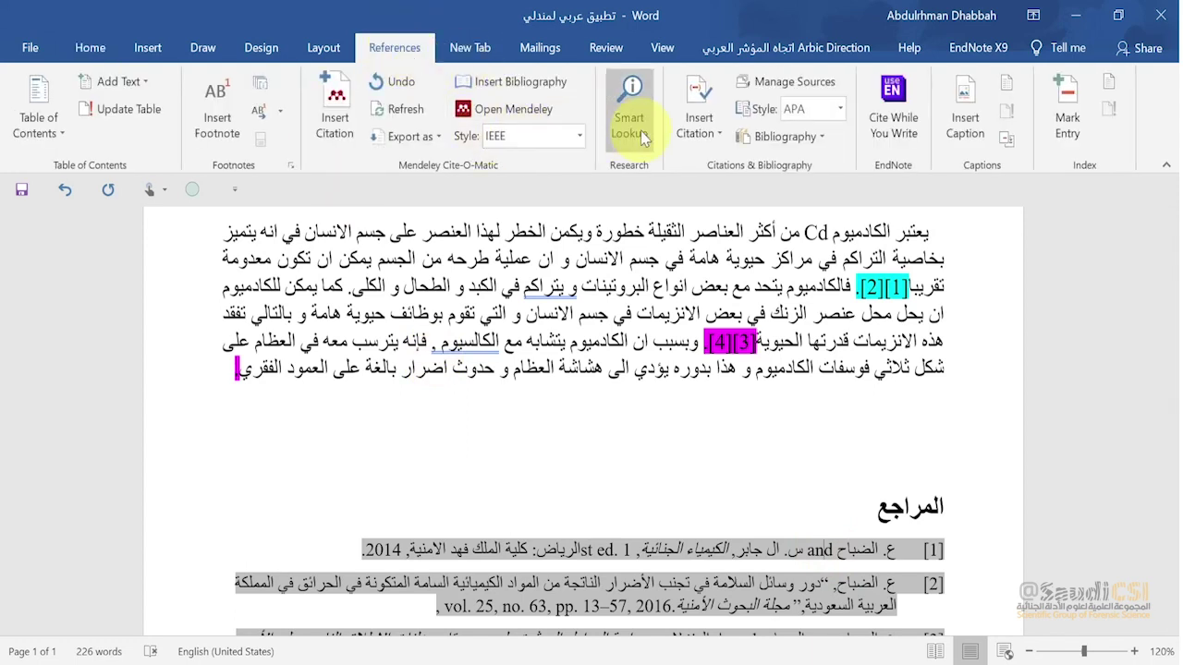
left_click(581, 137)
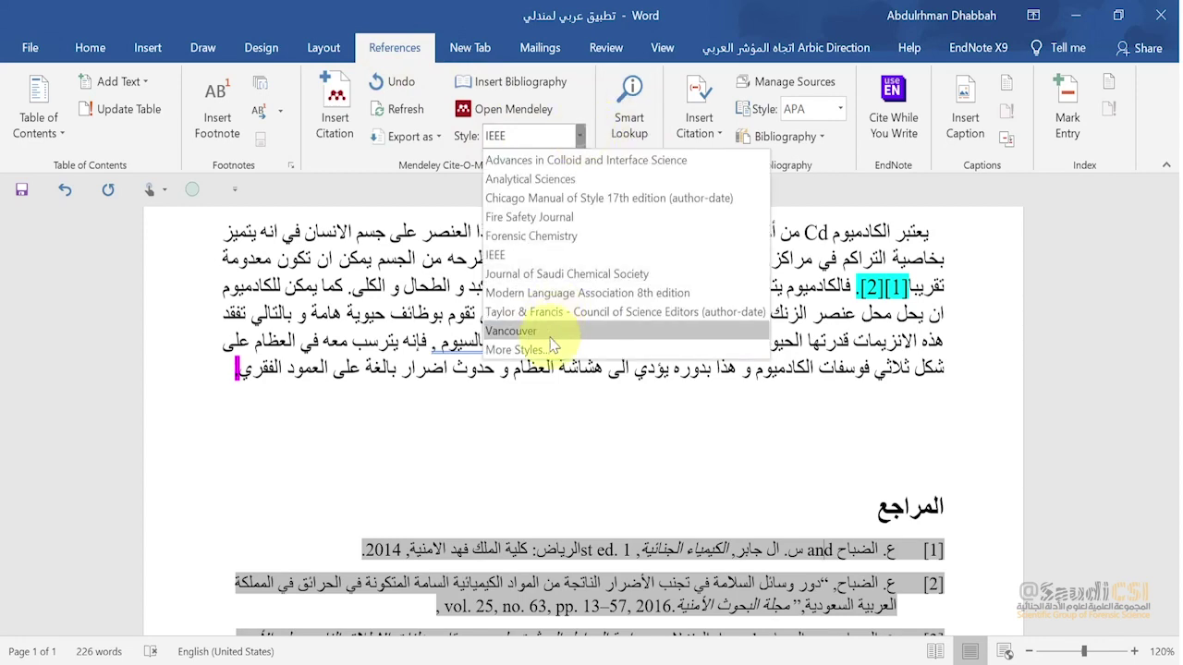
left_click(517, 351)
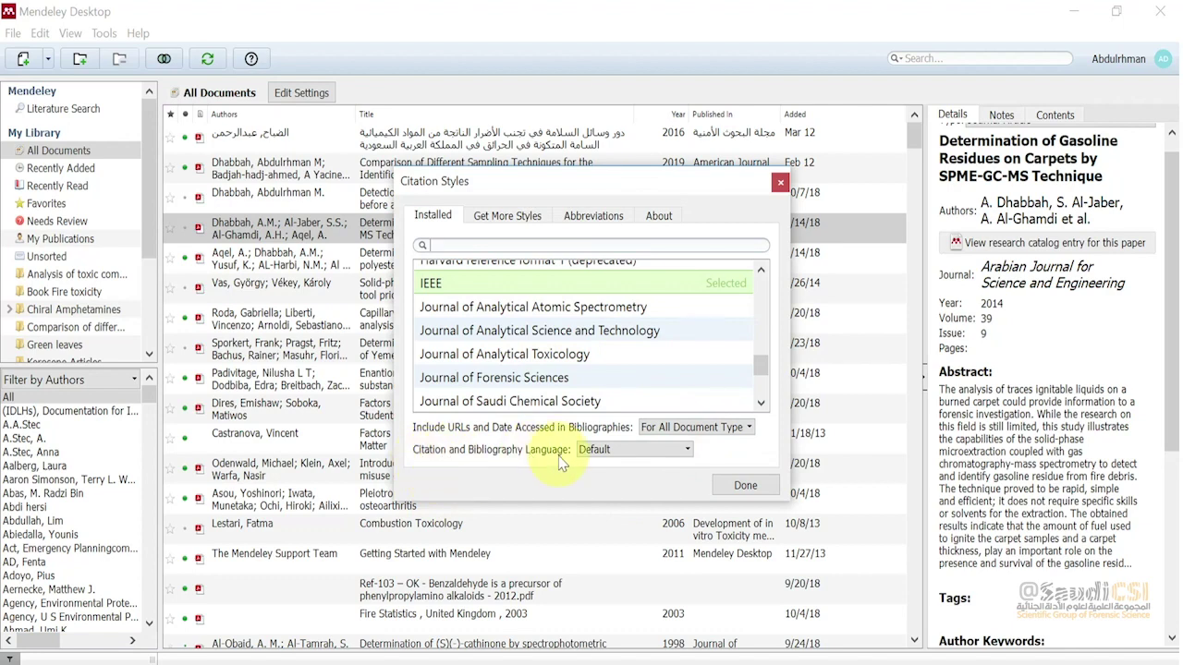
left_click(675, 450)
left_click(629, 490)
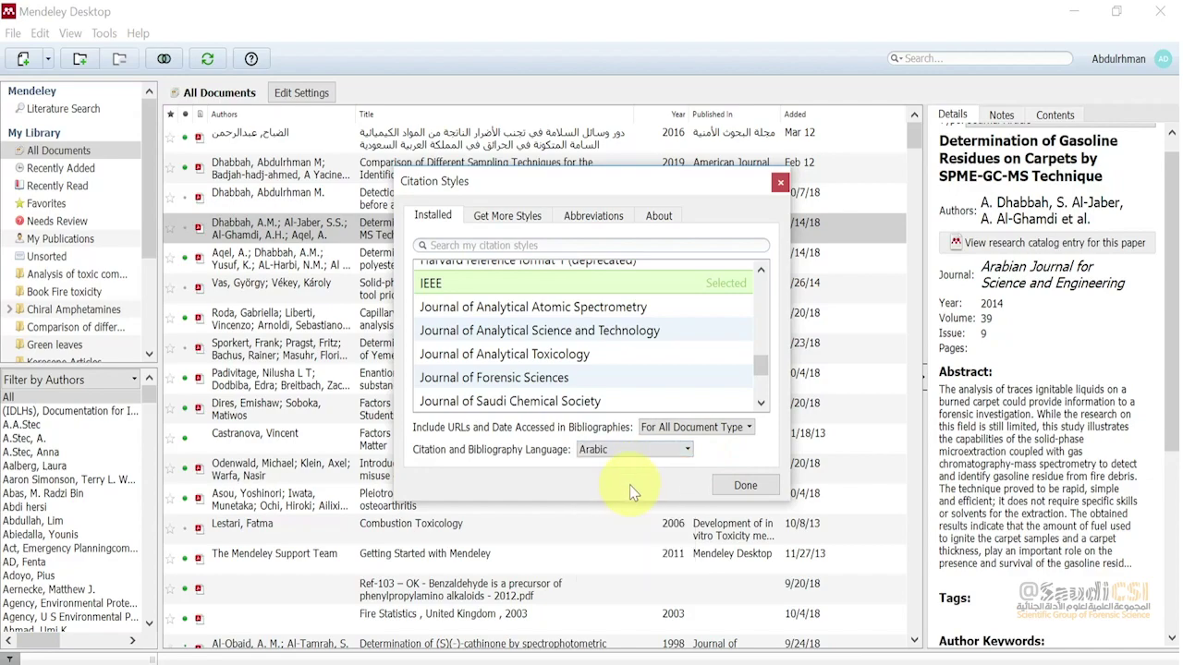
left_click(739, 484)
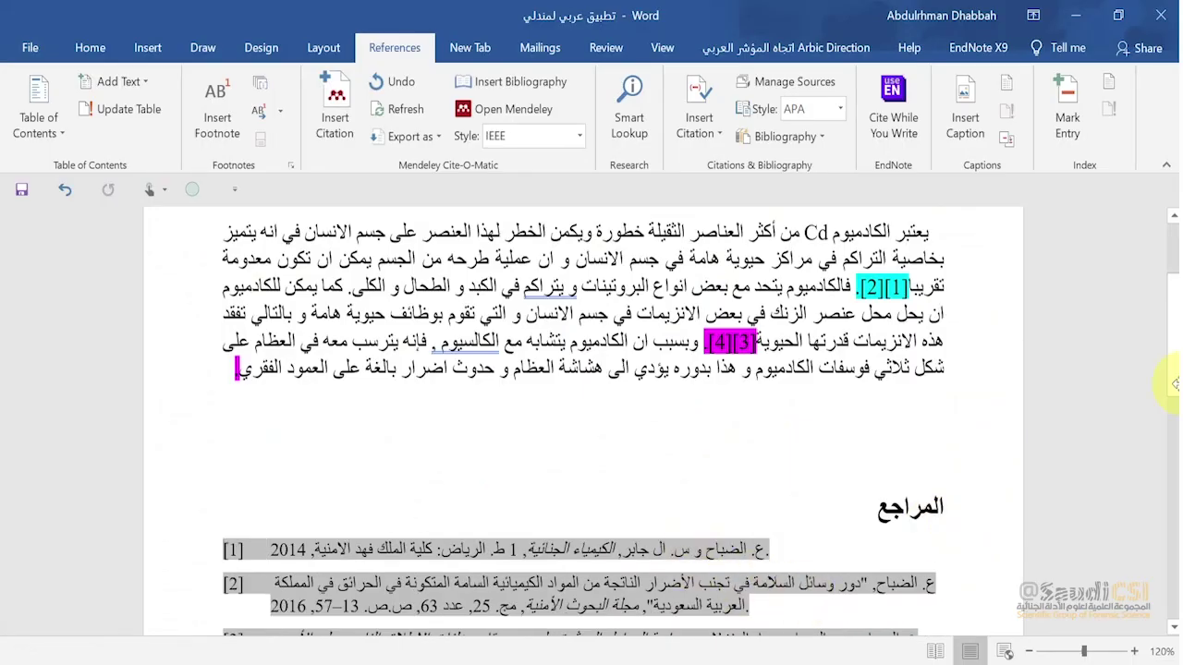
scroll(1172, 368, "down", 2)
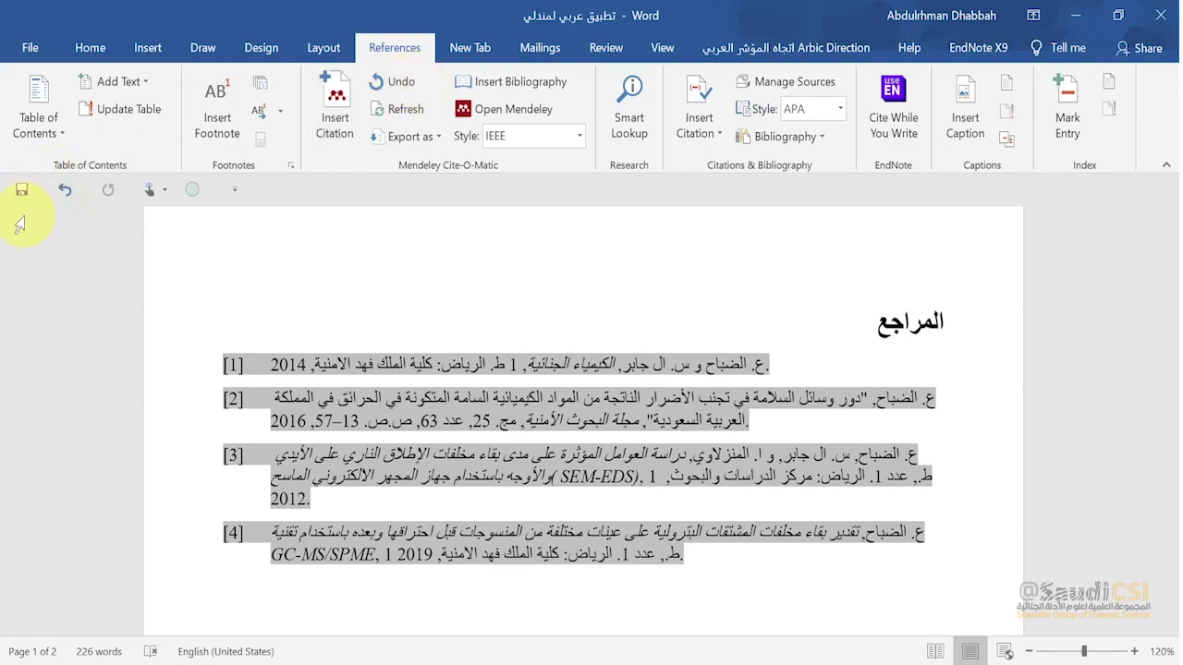
Undo the Arabic language update of the bibliography and redo it to compare both versions of the reference list
left_click(65, 190)
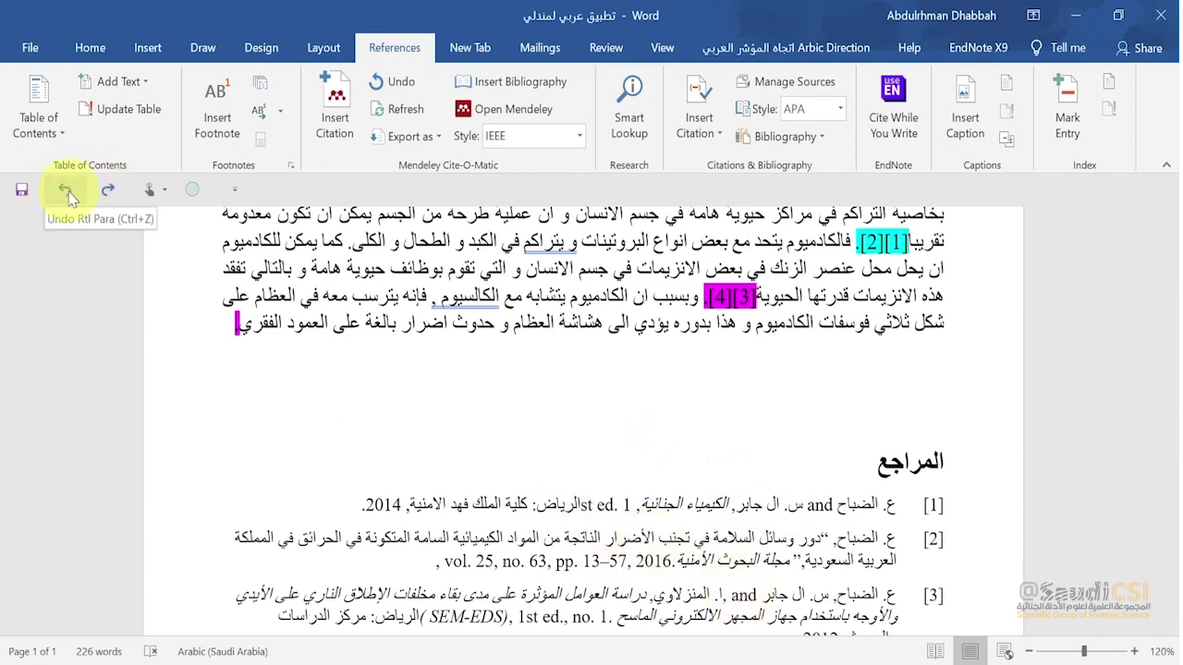
left_click(108, 191)
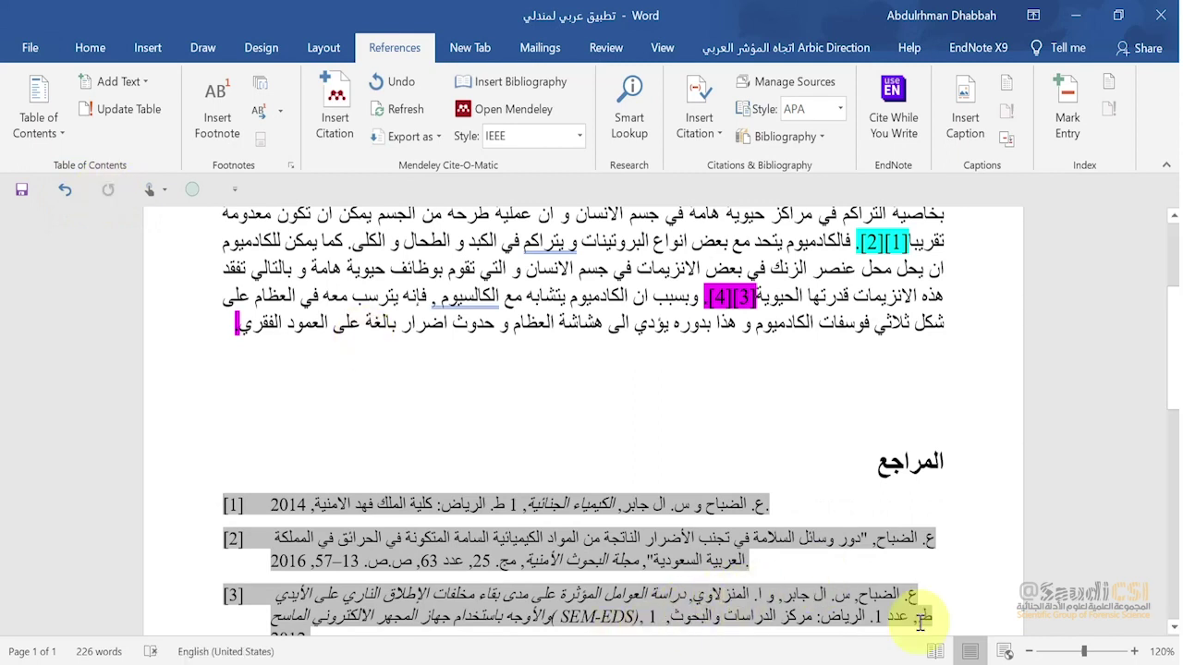
scroll(1176, 310, "down", 3)
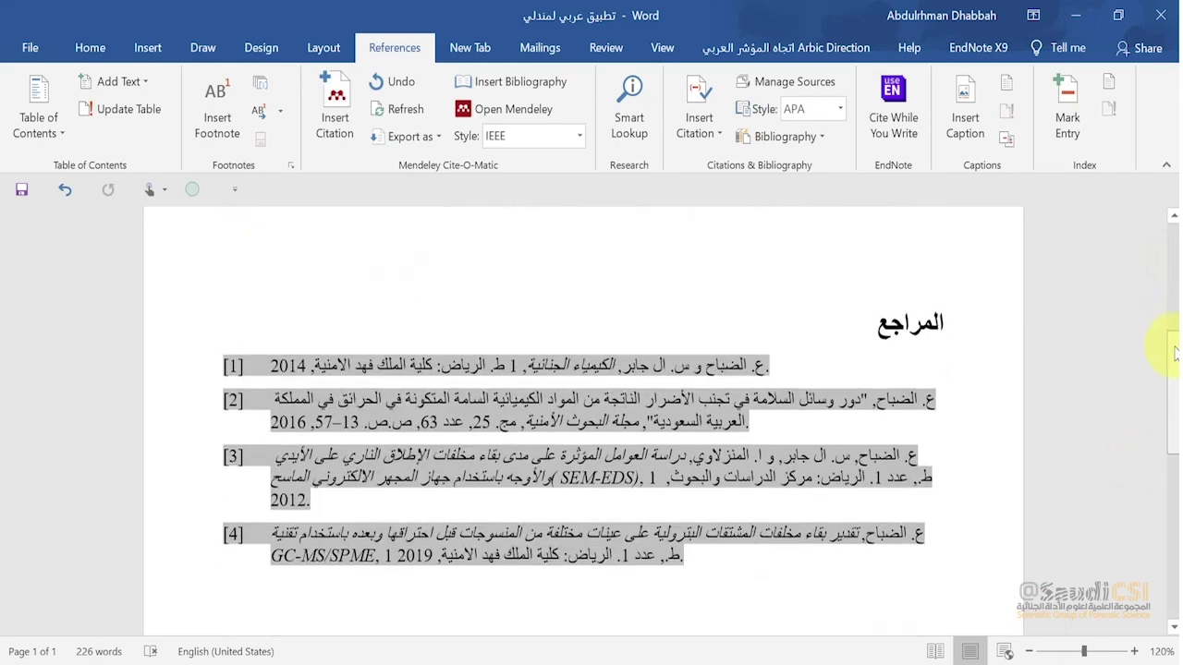
Set the whole Arabic-language reference list to right-to-left paragraph direction and check the citations in the introduction
left_click_drag(692, 535, 542, 317)
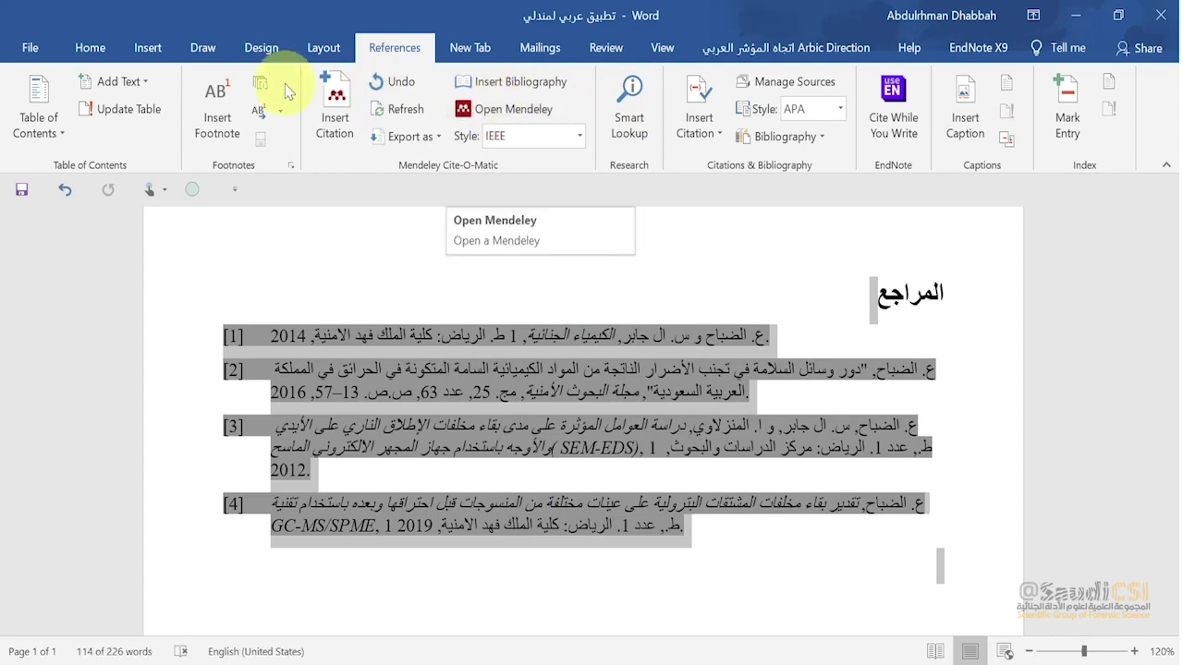
left_click(93, 47)
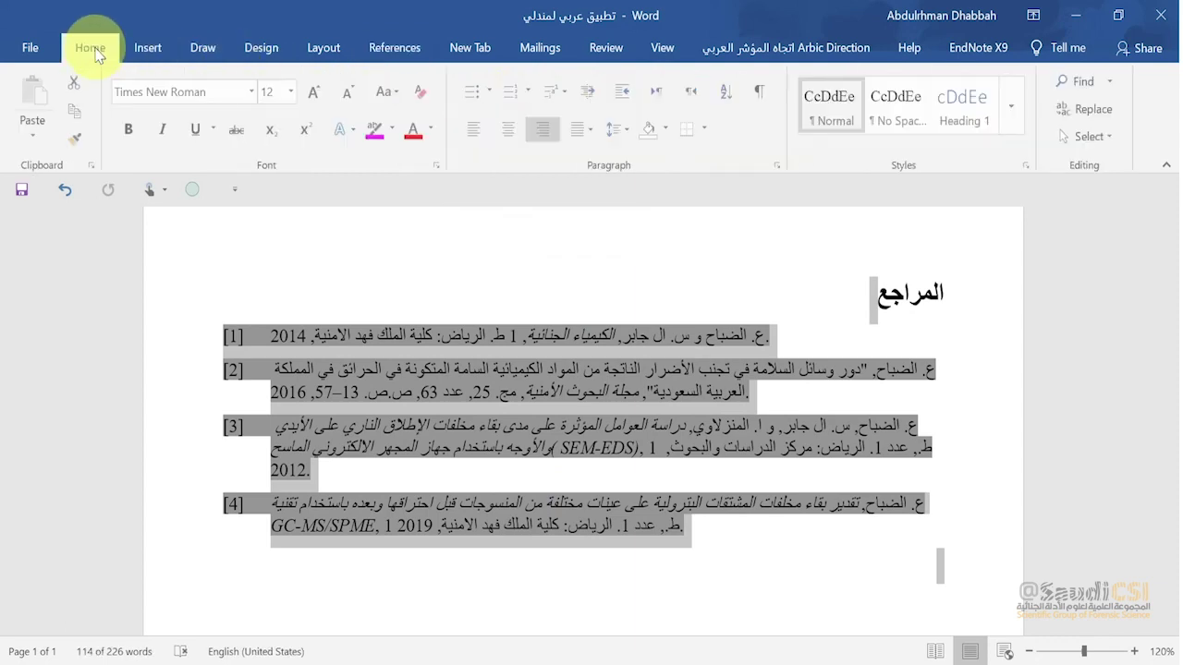
left_click(692, 91)
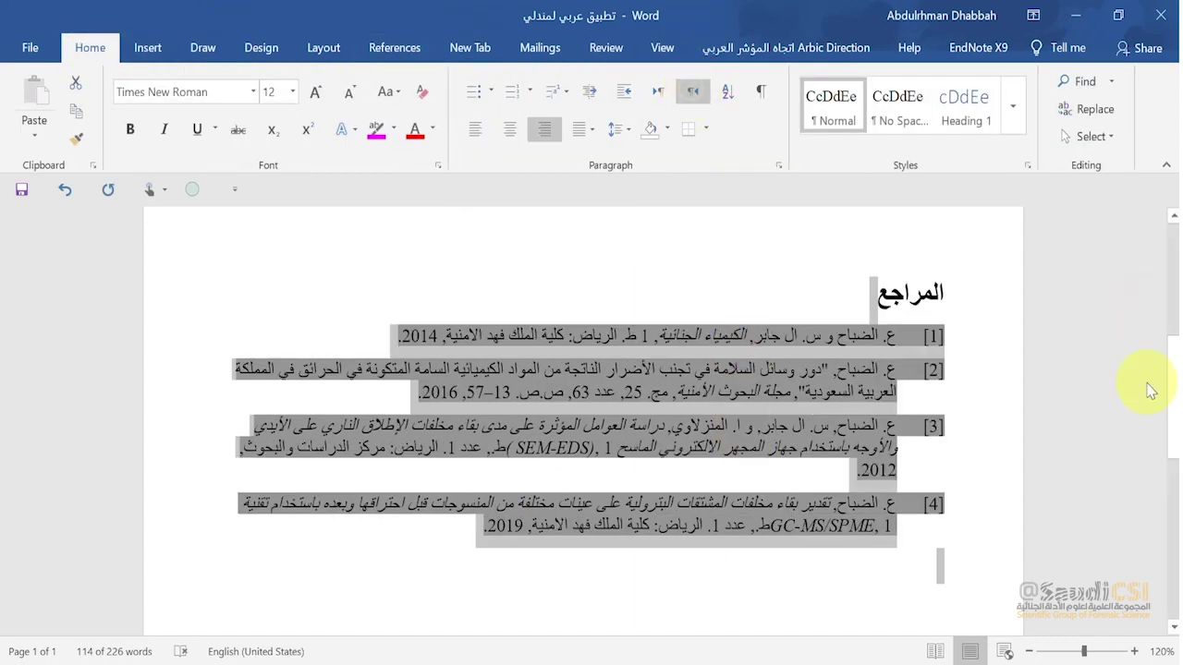
scroll(1172, 363, "up", 1)
left_click_drag(1172, 363, 1164, 237)
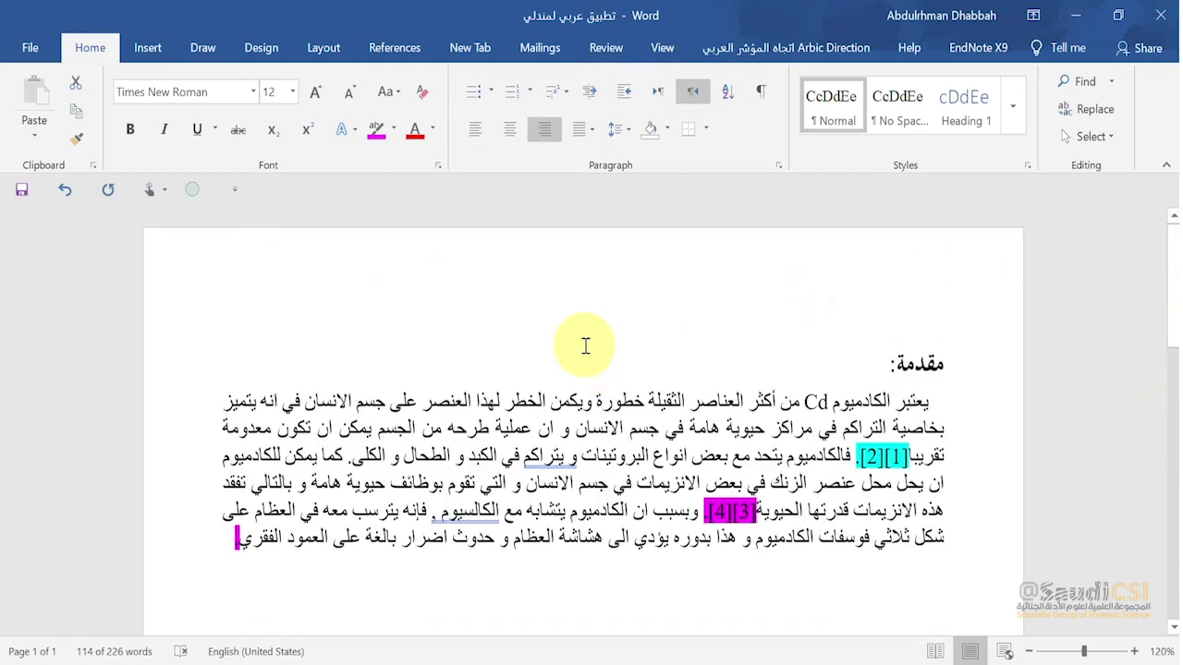
In Mendeley Desktop, examine the details of "Identification of natural indigo in historical textiles by GC–MS" in the Test folder, through the unpublished work setting
left_click(383, 48)
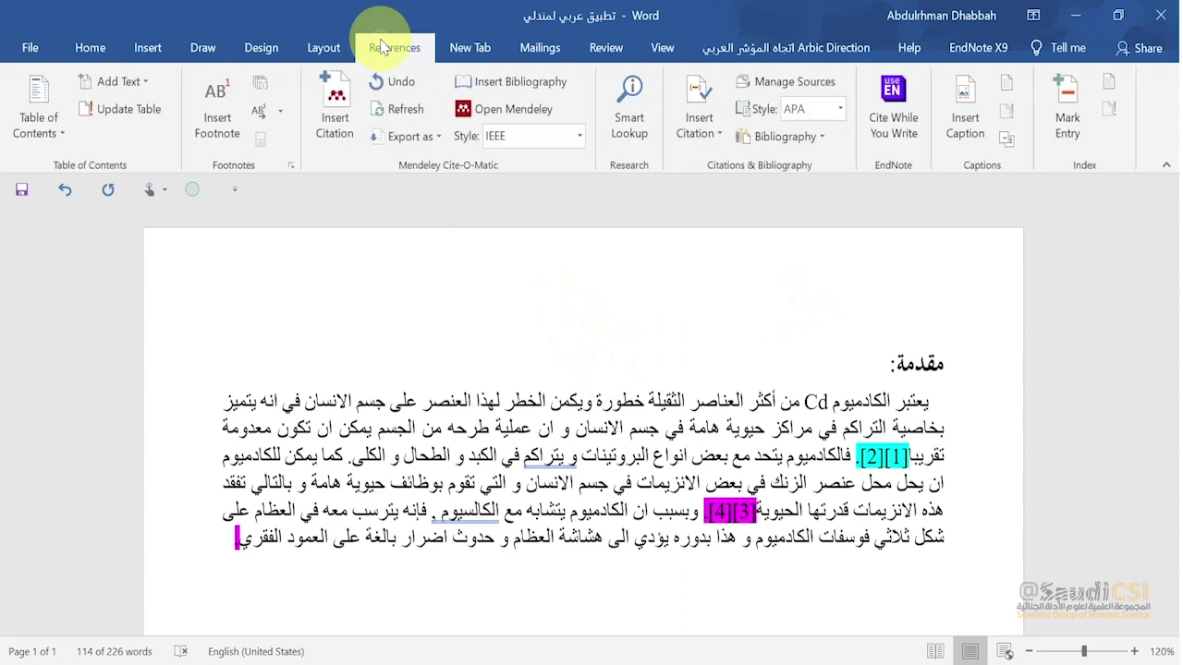
left_click(507, 400)
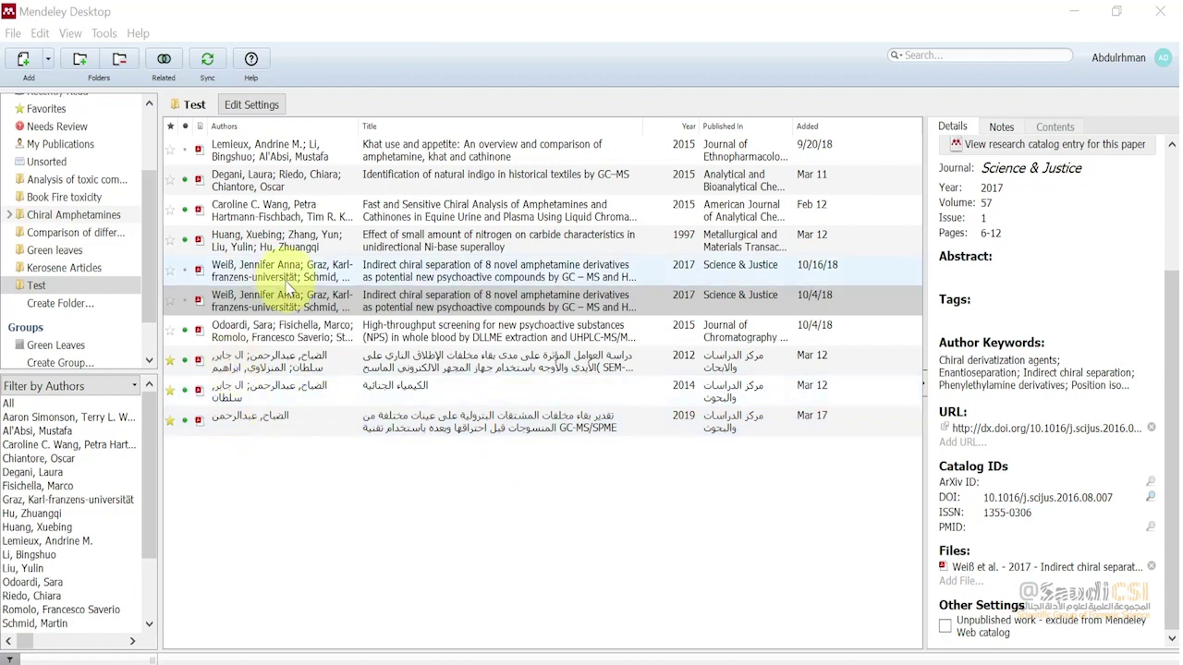
left_click(391, 181)
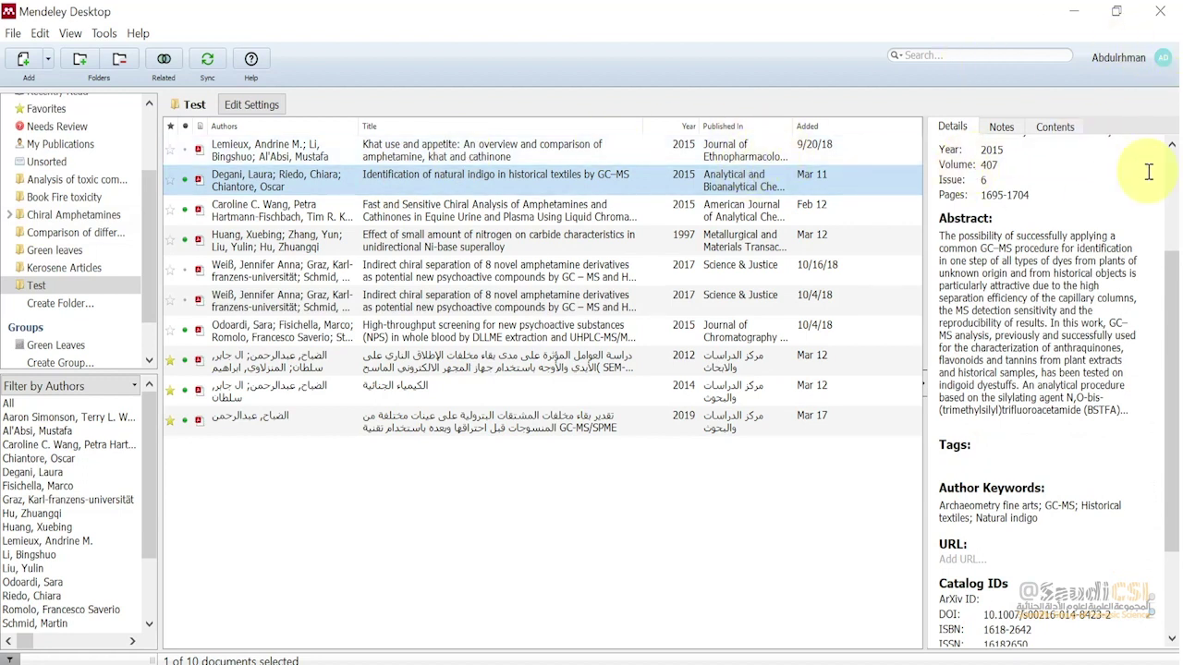
left_click_drag(1170, 266, 1172, 399)
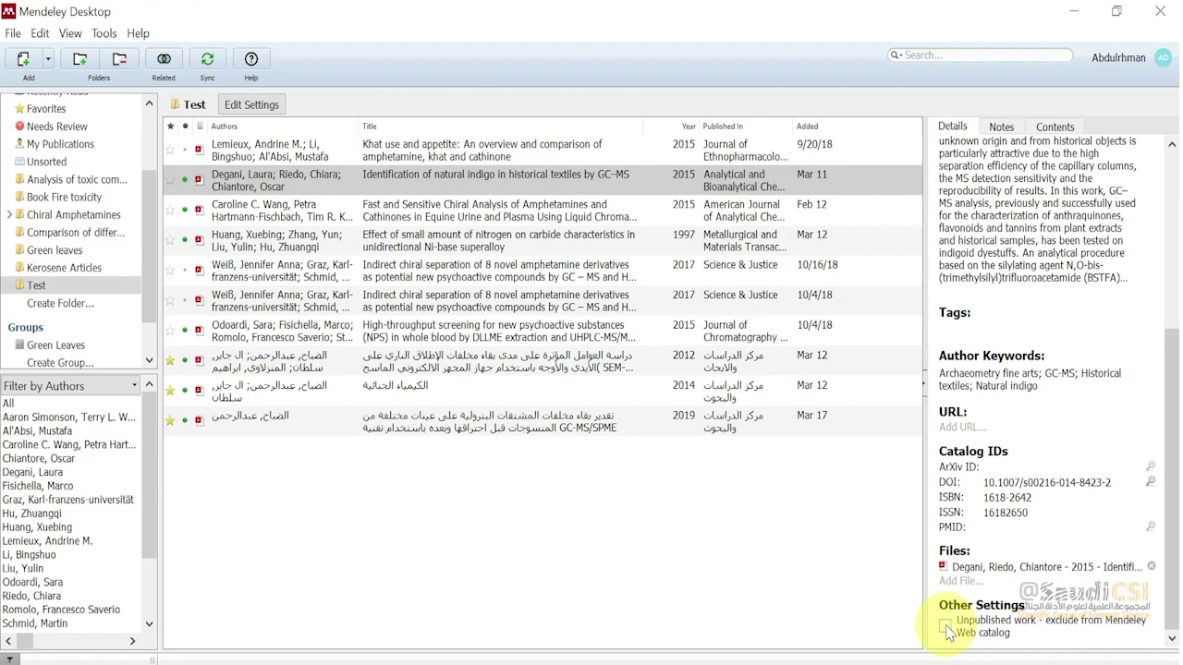
left_click(945, 627)
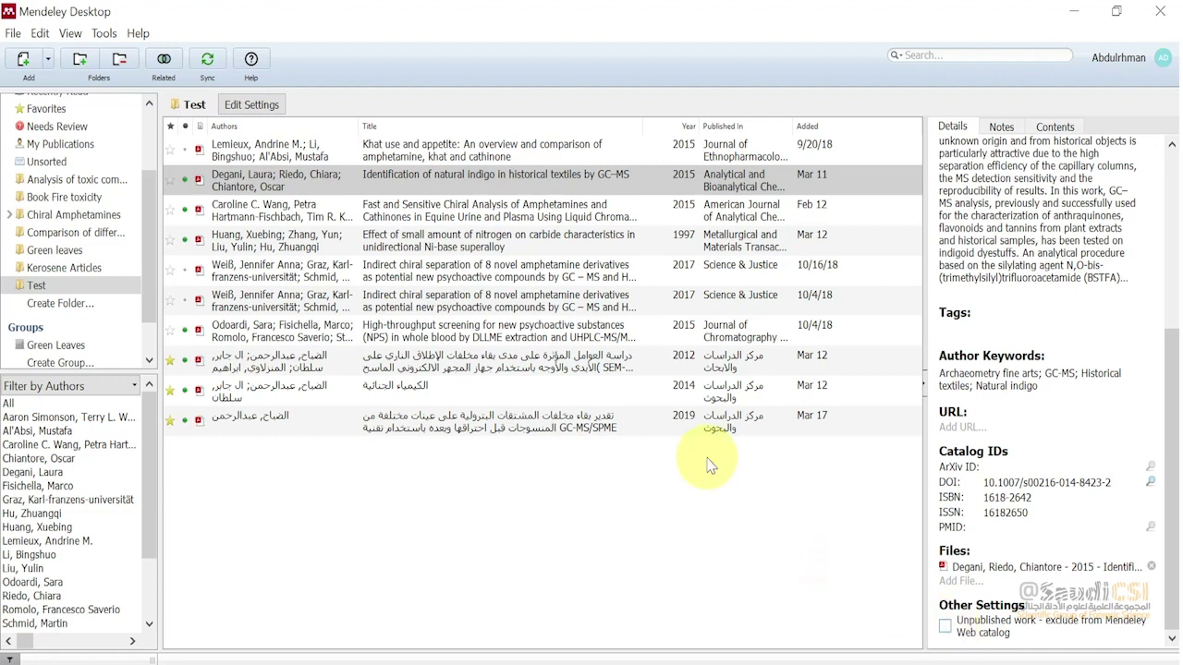
Examine the details of "Fast and Sensitive Chiral Analysis of Amphetamines and Cathinones" and "Effect of small amount of nitrogen on carbide characteristics" in the Test folder
left_click(487, 222)
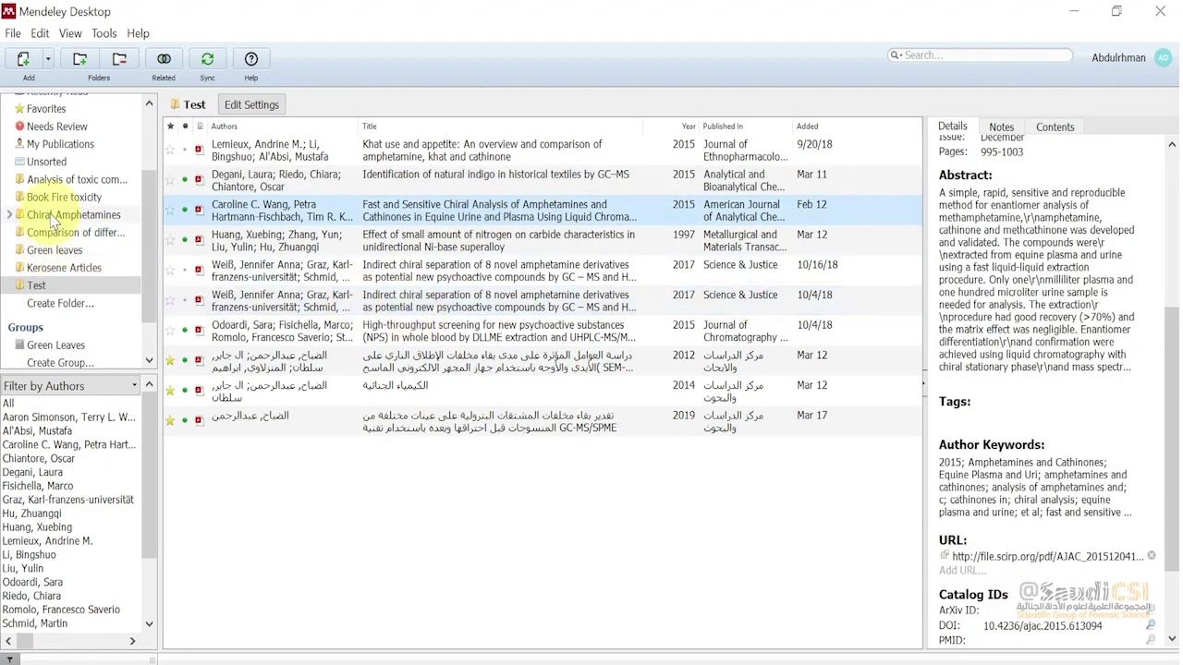
left_click(491, 246)
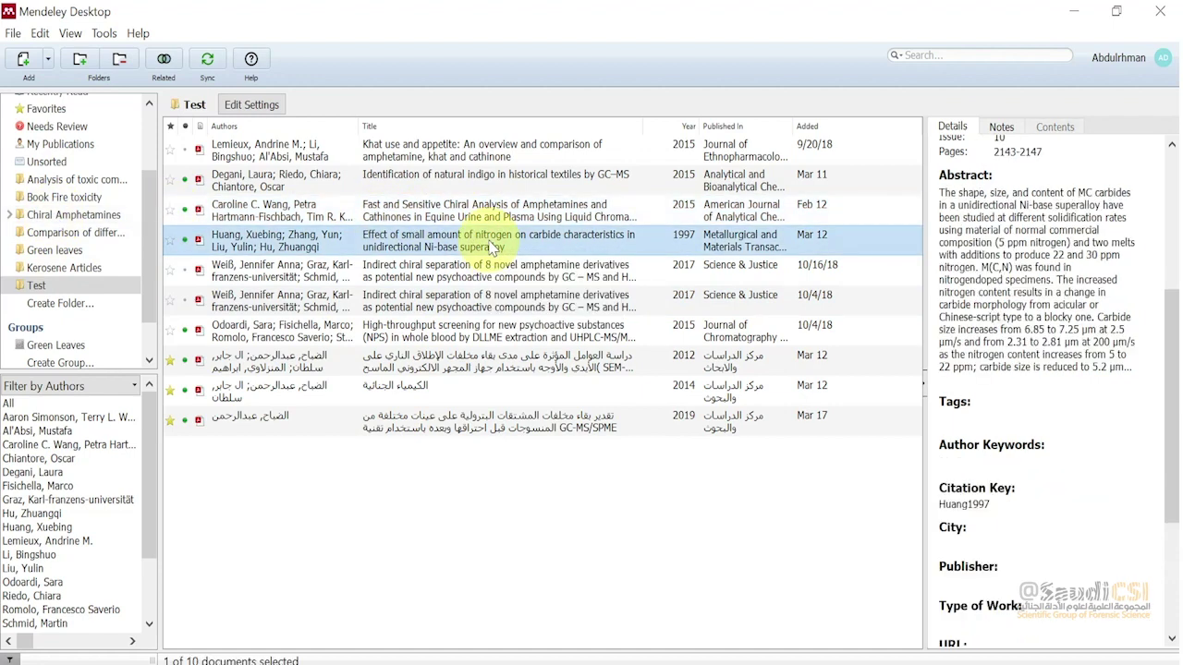
left_click_drag(1173, 362, 1172, 496)
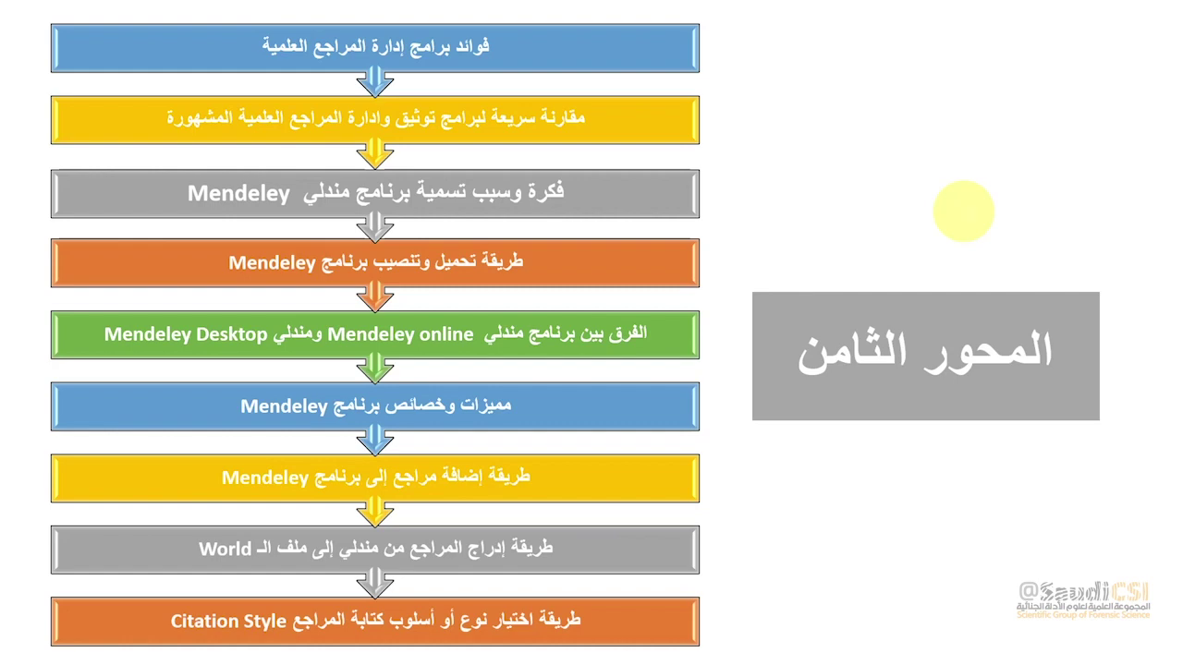
left_click(963, 211)
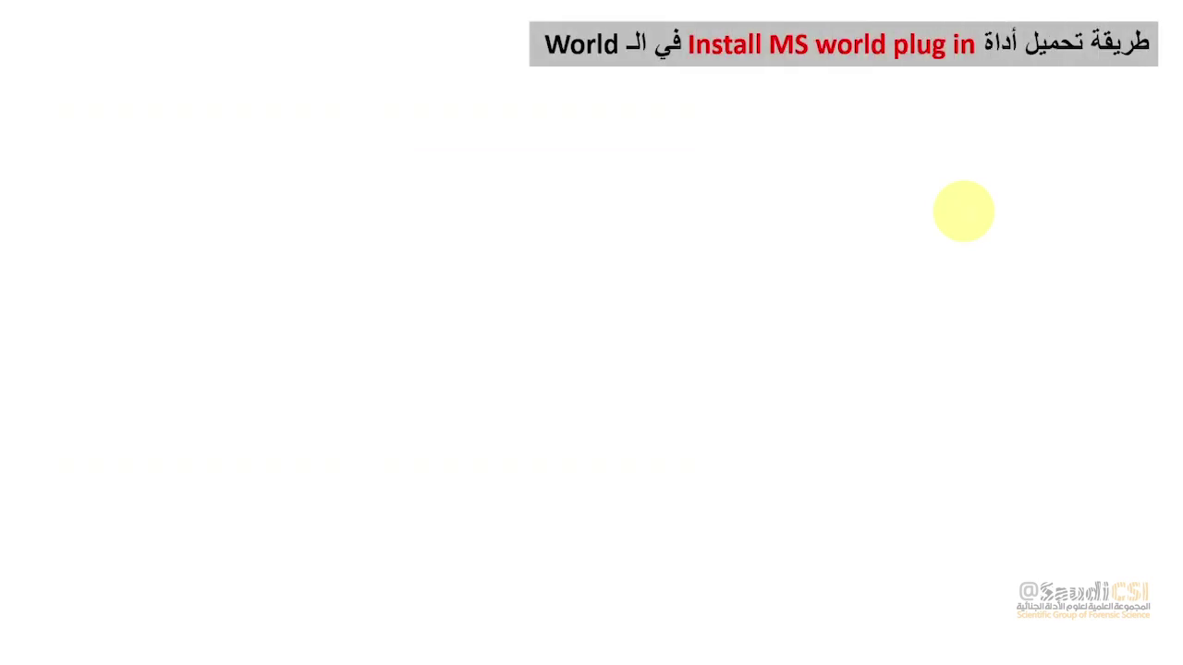
left_click(953, 235)
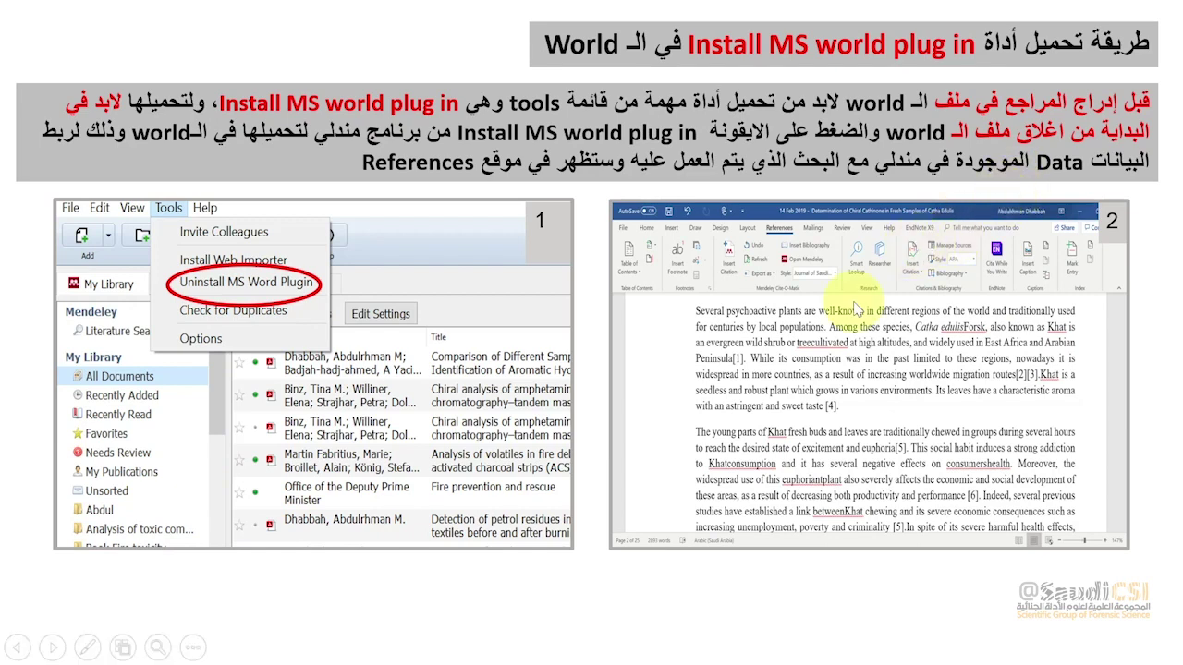
left_click(696, 650)
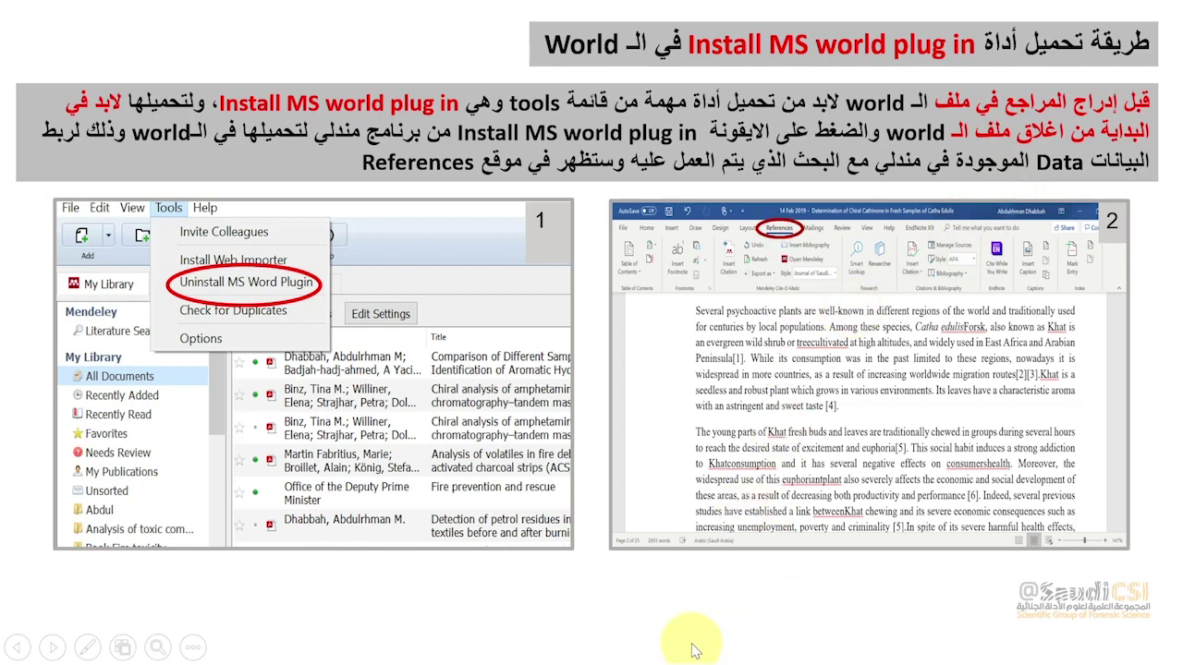
left_click(695, 649)
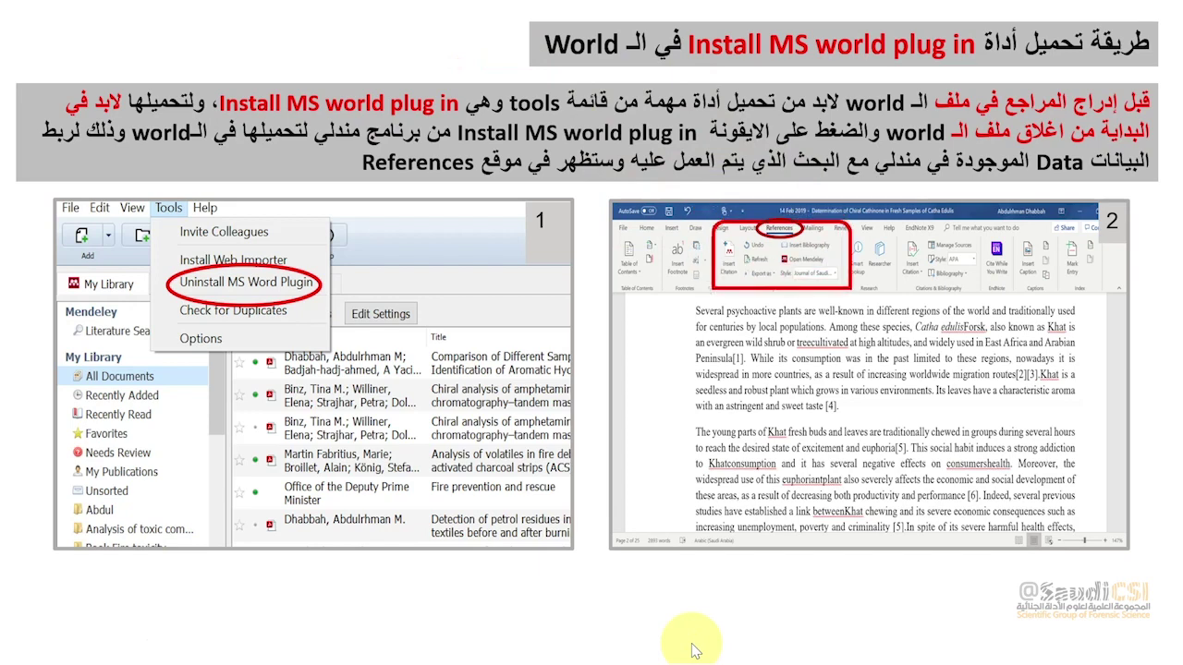
left_click(695, 649)
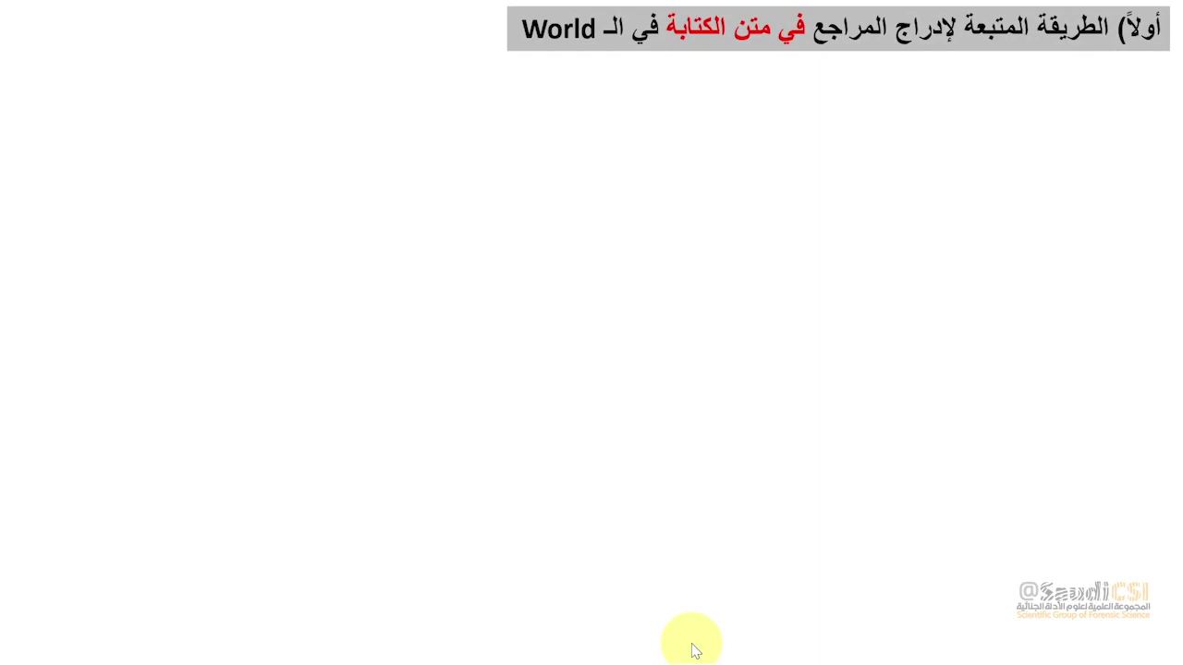
left_click(695, 650)
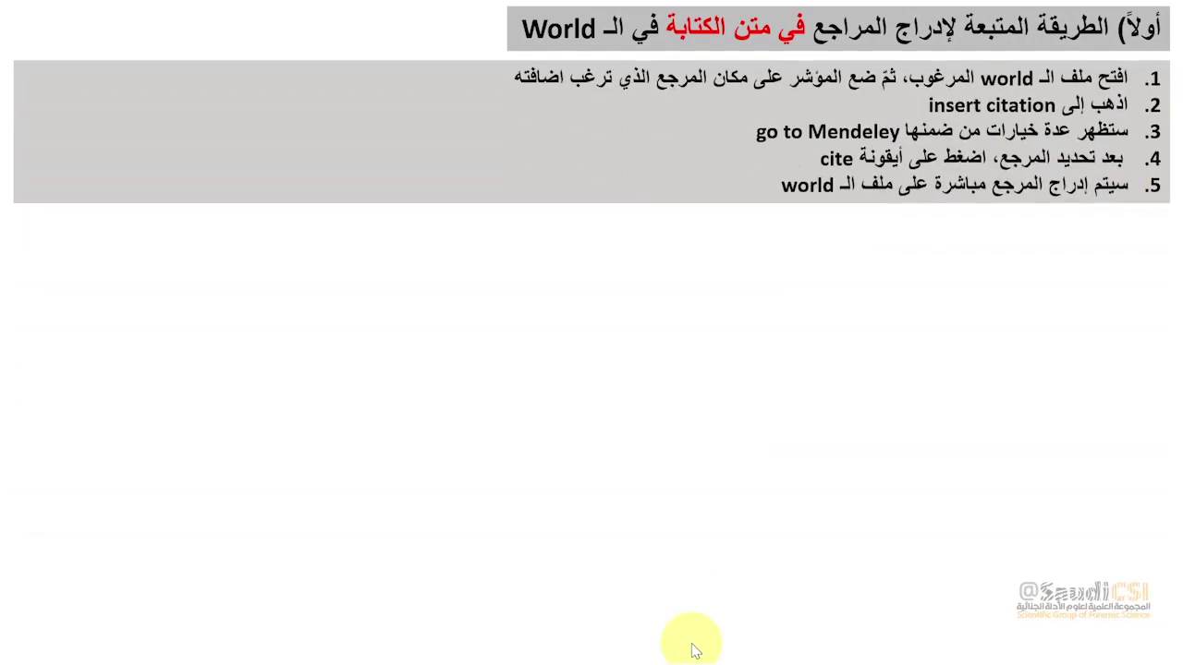
left_click(695, 650)
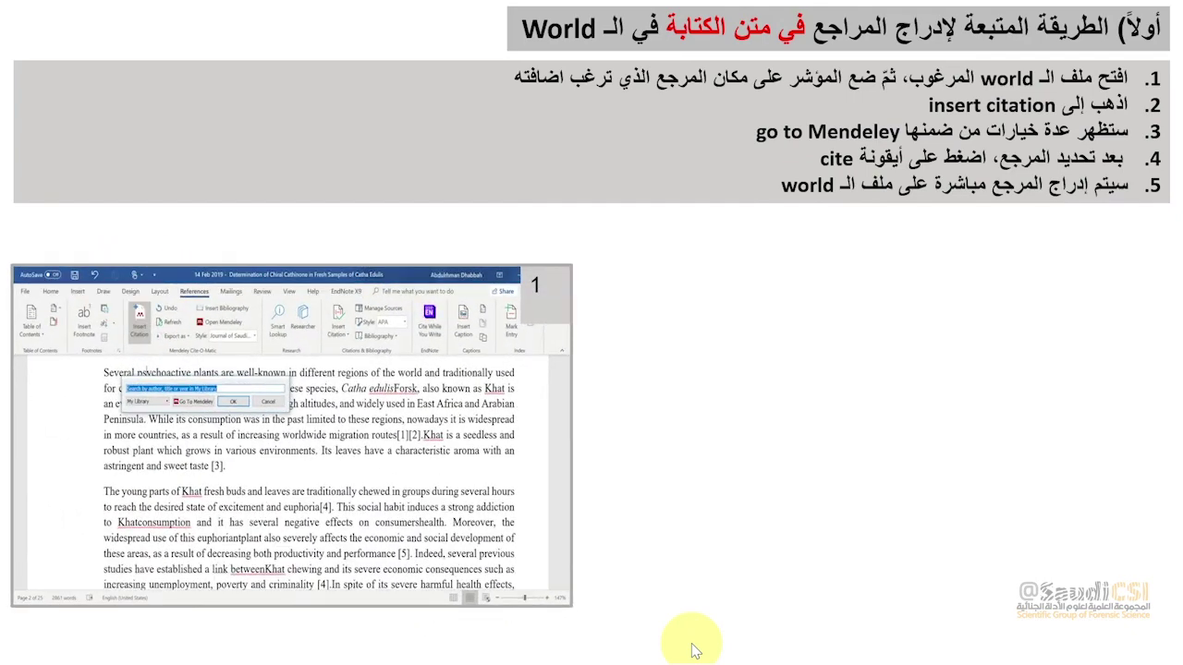
left_click(695, 650)
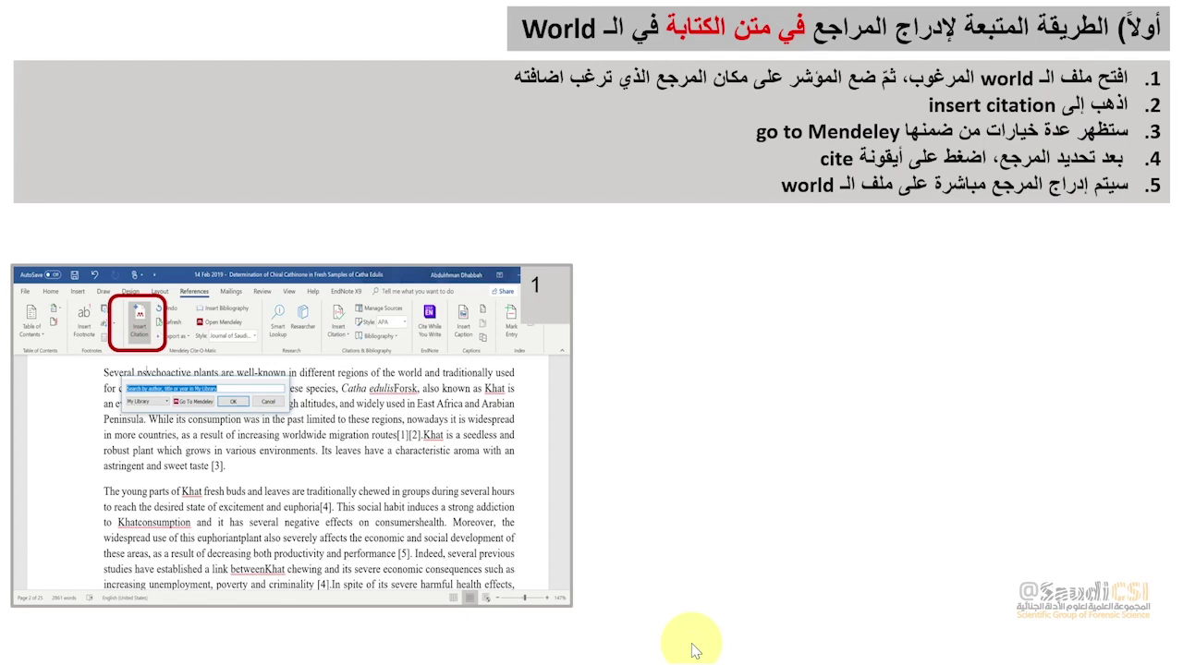
left_click(695, 650)
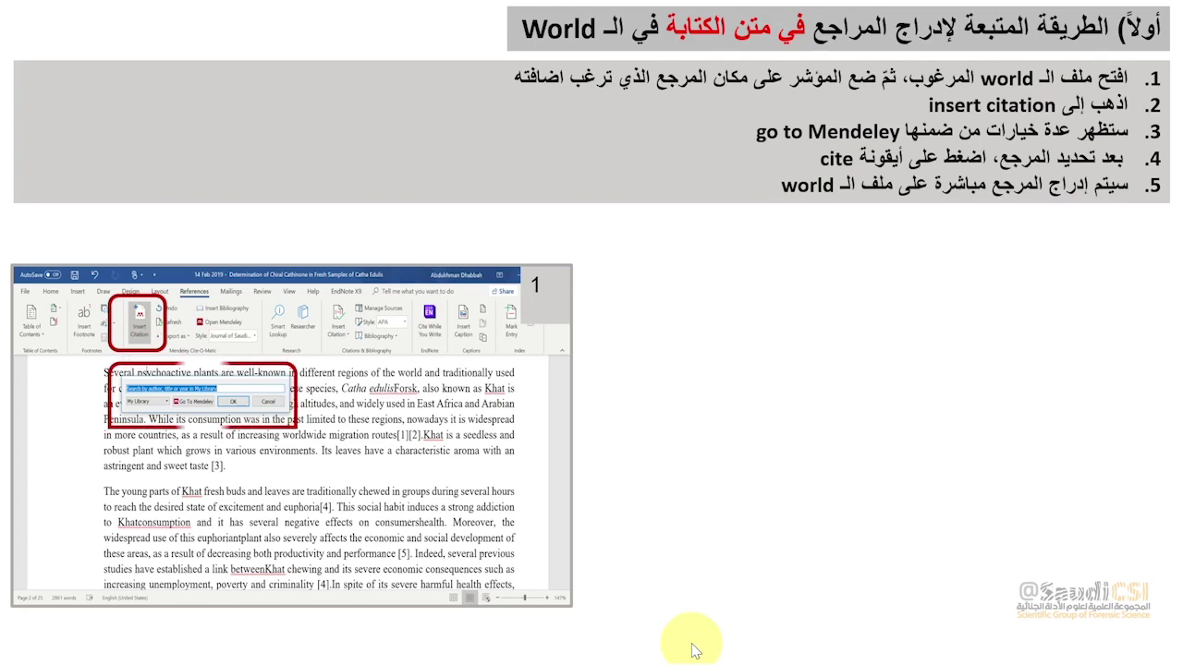